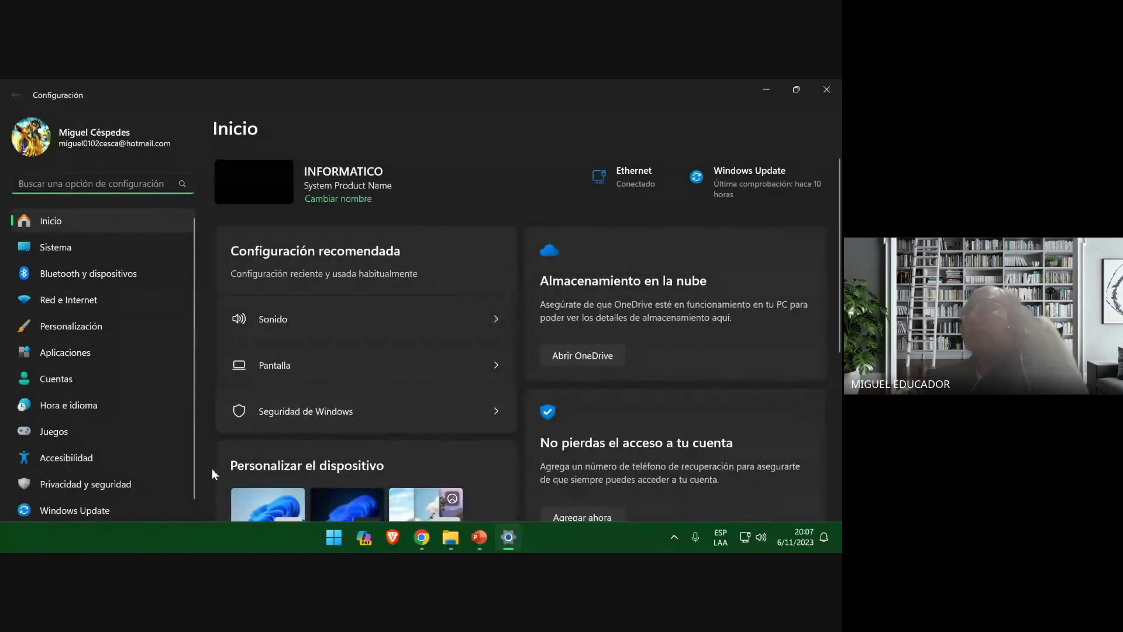
Step: Go to Sistema, scroll down and open the Información device specifications page
{"action": "left_click", "coordinate": [145, 254]}
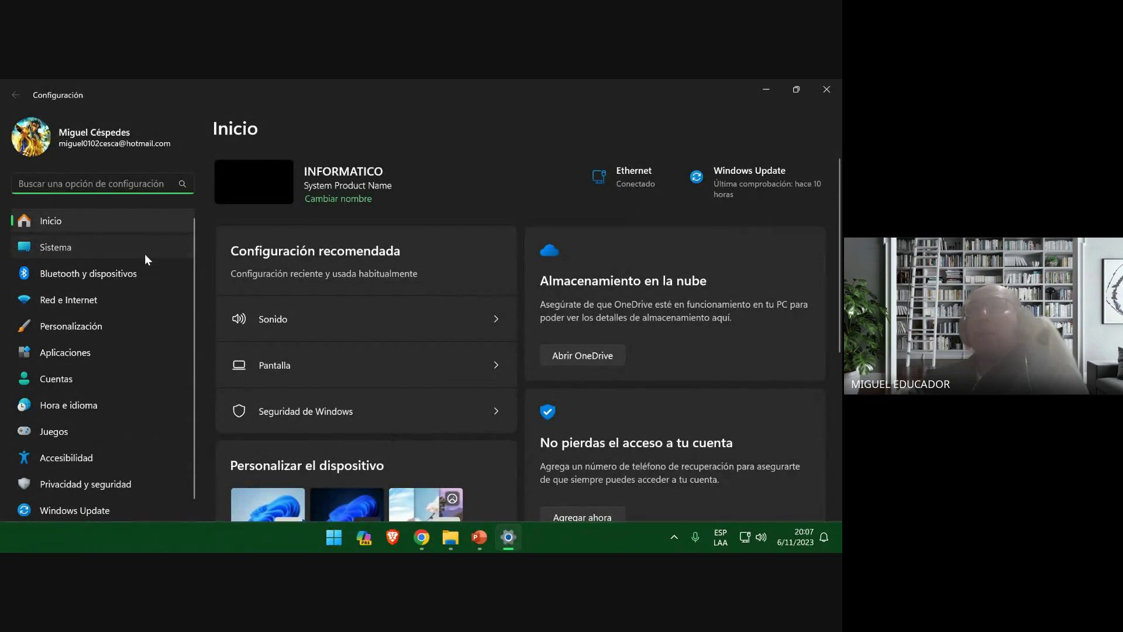
{"action": "scroll", "coordinate": [650, 392], "scroll_direction": "down", "scroll_amount": 2}
{"action": "scroll", "coordinate": [650, 400], "scroll_direction": "down", "scroll_amount": 6}
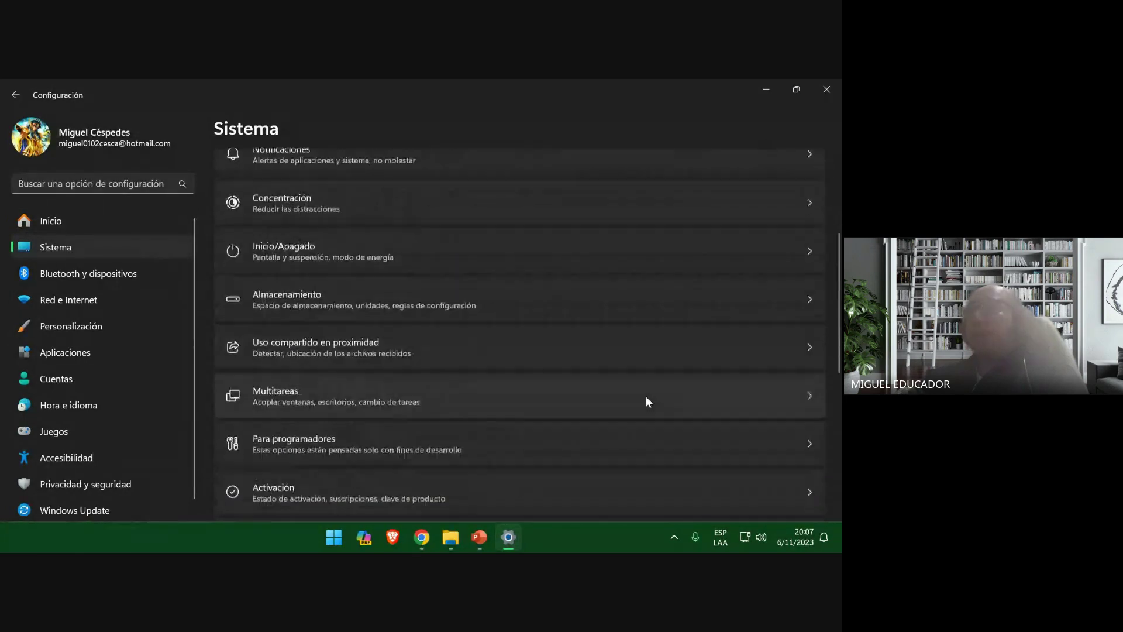
{"action": "scroll", "coordinate": [642, 421], "scroll_direction": "down", "scroll_amount": 2}
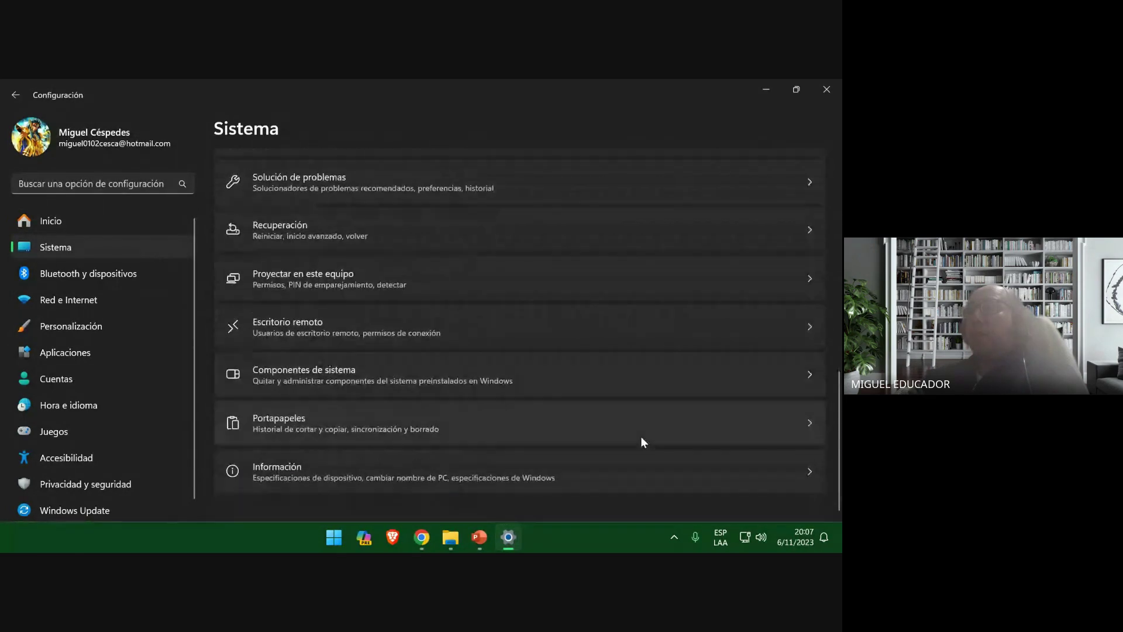
{"action": "left_click", "coordinate": [389, 476]}
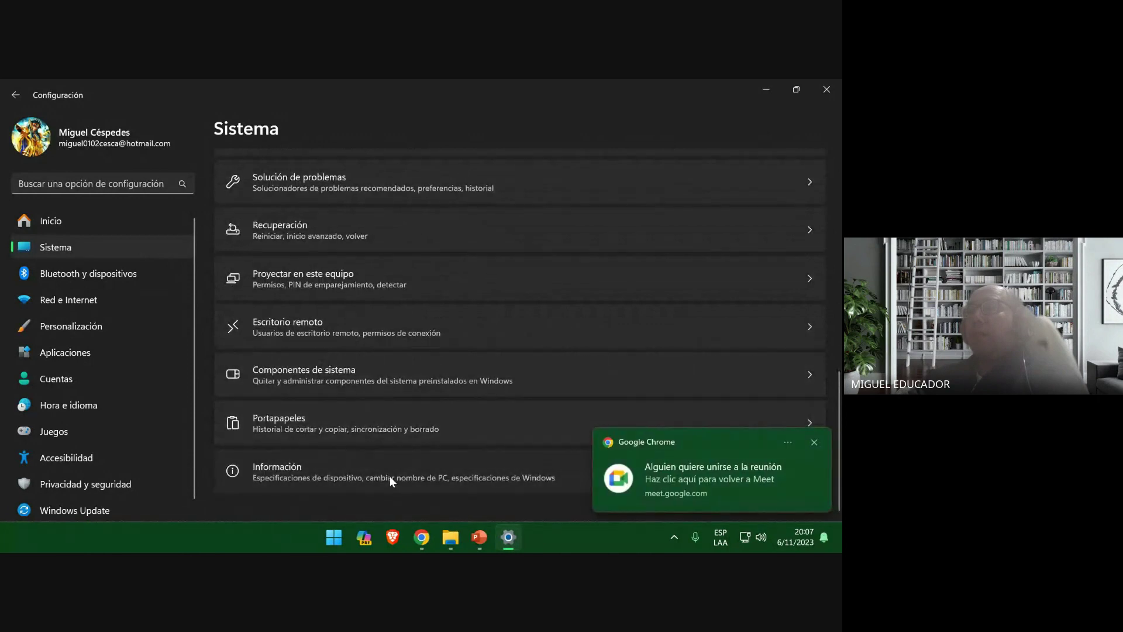
Step: Admit the waiting guest to the Meet call, then minimize Chrome and dismiss the presenting notice
{"action": "left_click", "coordinate": [711, 469]}
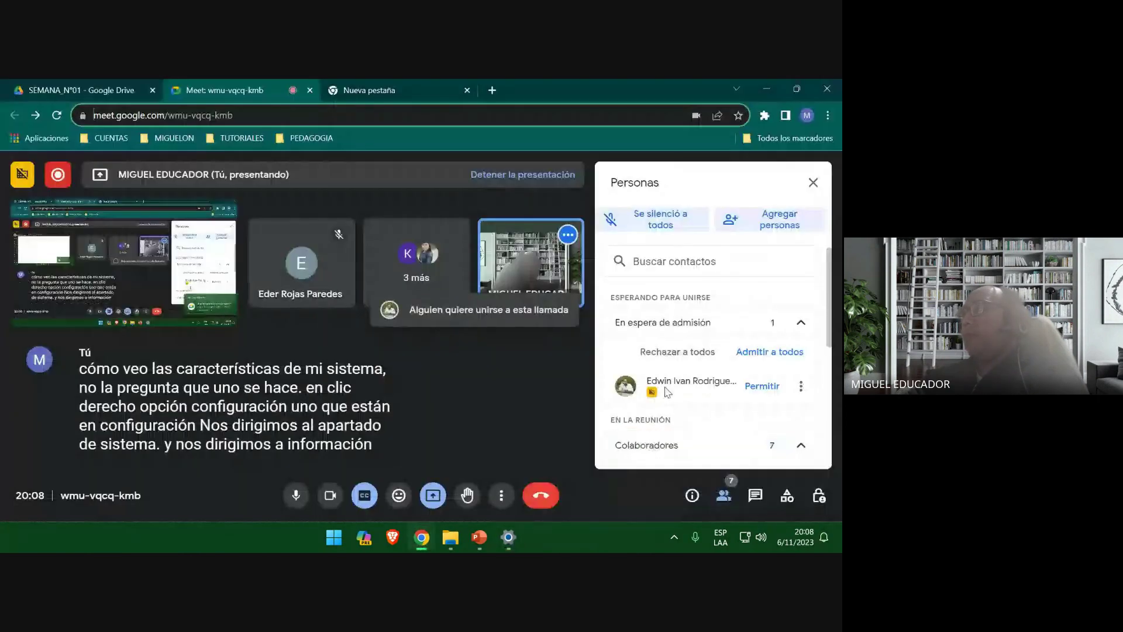
{"action": "left_click", "coordinate": [763, 386]}
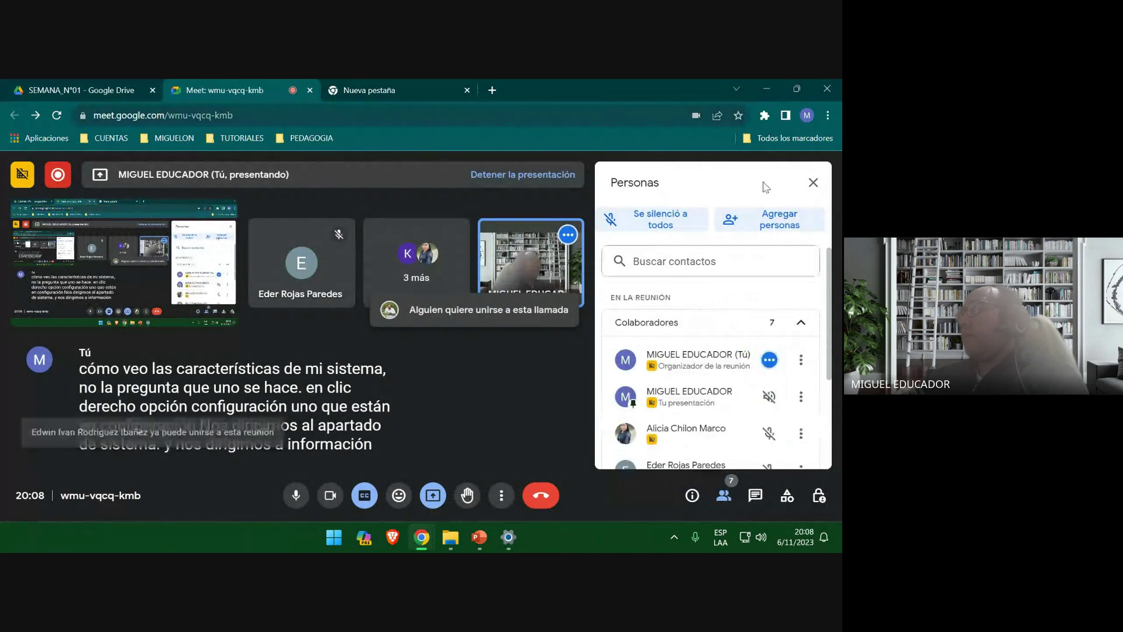
{"action": "left_click", "coordinate": [412, 89]}
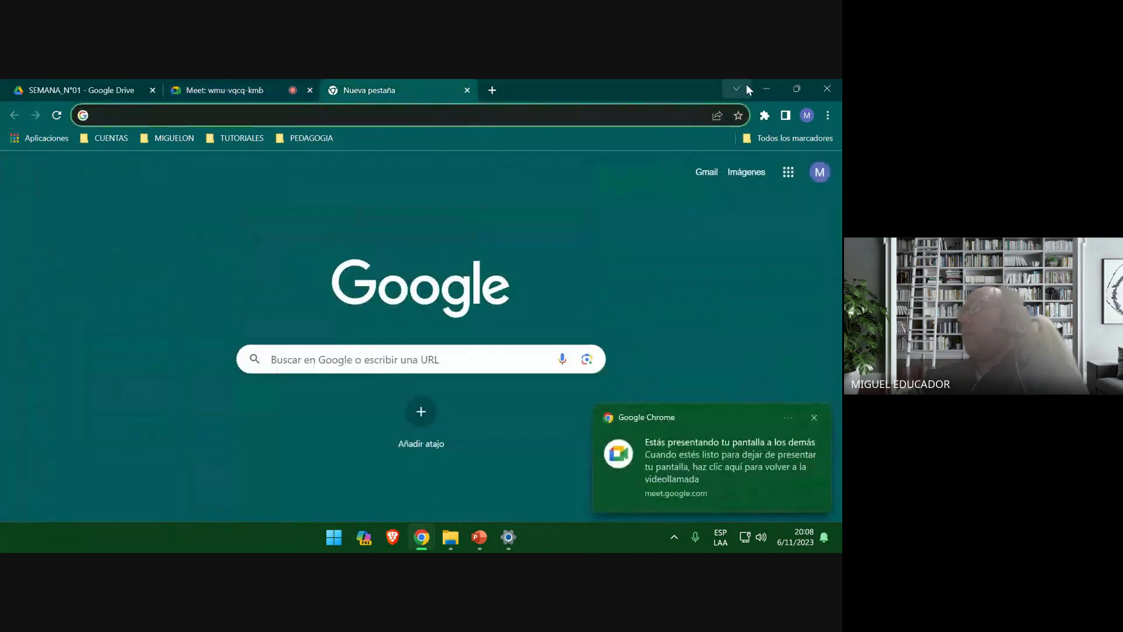
{"action": "left_click", "coordinate": [763, 88]}
{"action": "left_click", "coordinate": [814, 418]}
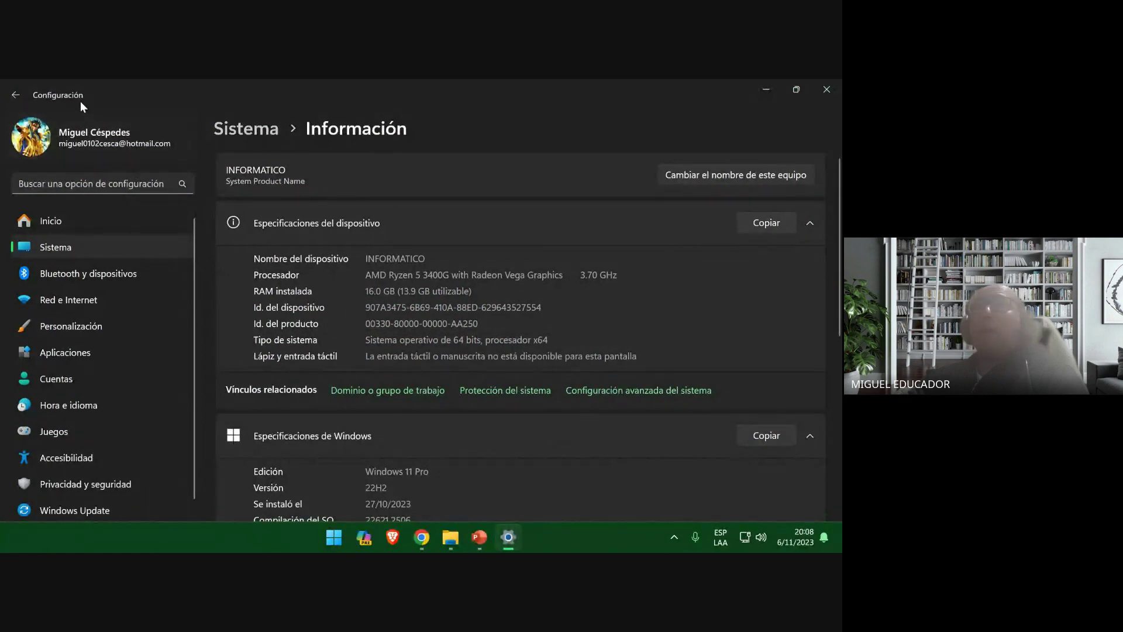
Step: Return to Sistema and reopen Información to show the device and Windows specifications
{"action": "left_click", "coordinate": [81, 248]}
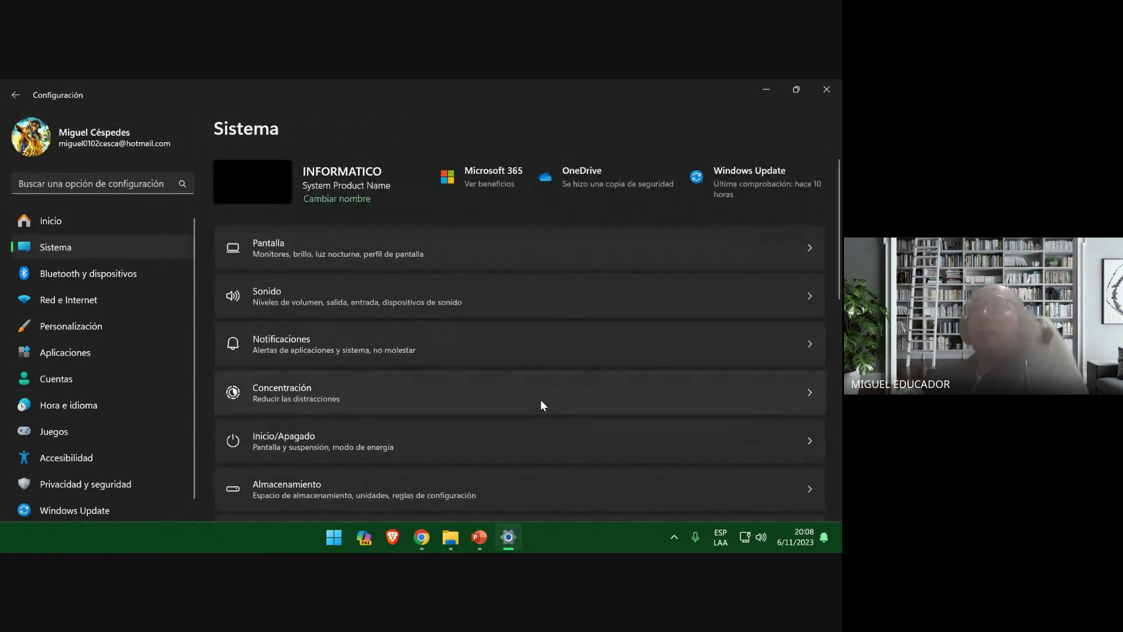
{"action": "scroll", "coordinate": [537, 404], "scroll_direction": "down", "scroll_amount": 3}
{"action": "scroll", "coordinate": [532, 409], "scroll_direction": "down", "scroll_amount": 7}
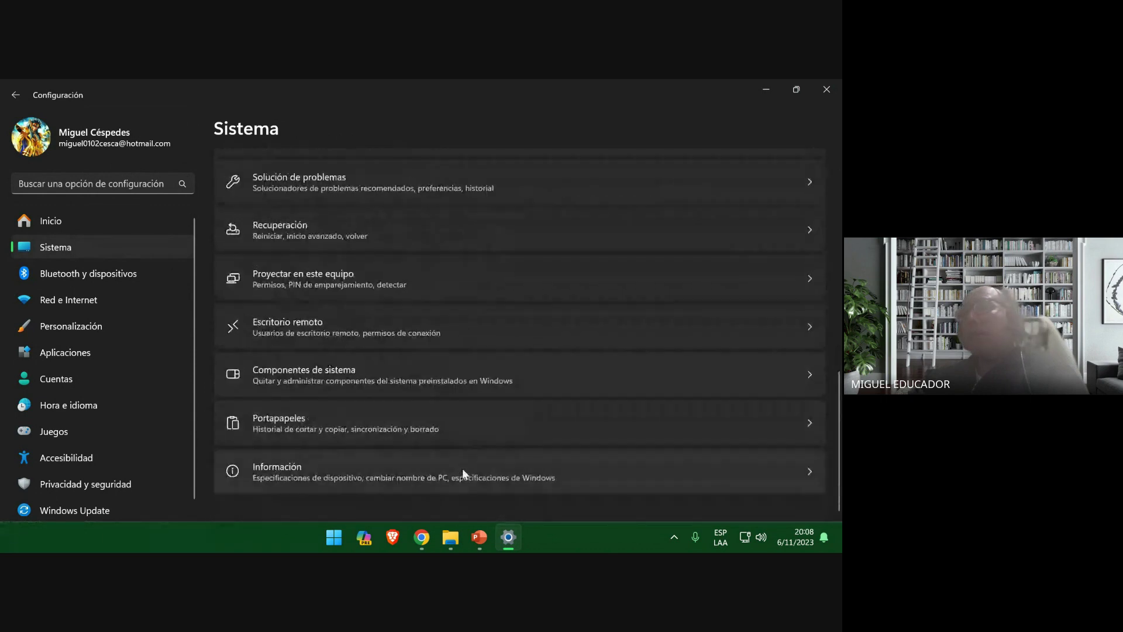
{"action": "left_click", "coordinate": [369, 479]}
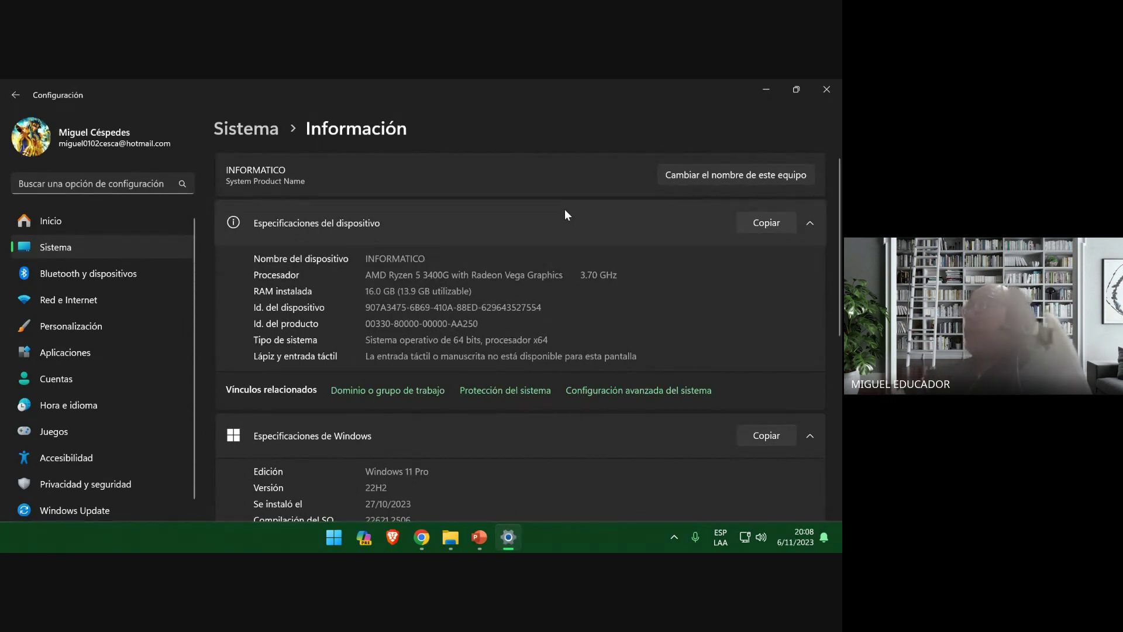
Step: Scroll through the Windows specifications (build 22621.2506), then close Settings
{"action": "scroll", "coordinate": [686, 312], "scroll_direction": "down", "scroll_amount": 4}
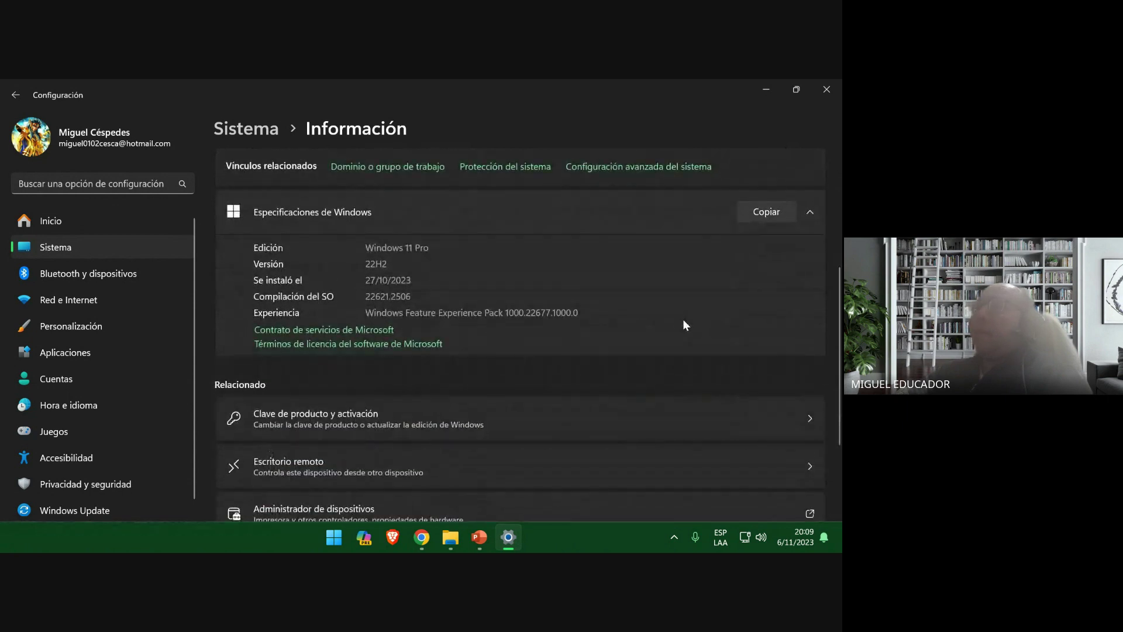
{"action": "scroll", "coordinate": [685, 319], "scroll_direction": "down", "scroll_amount": 1}
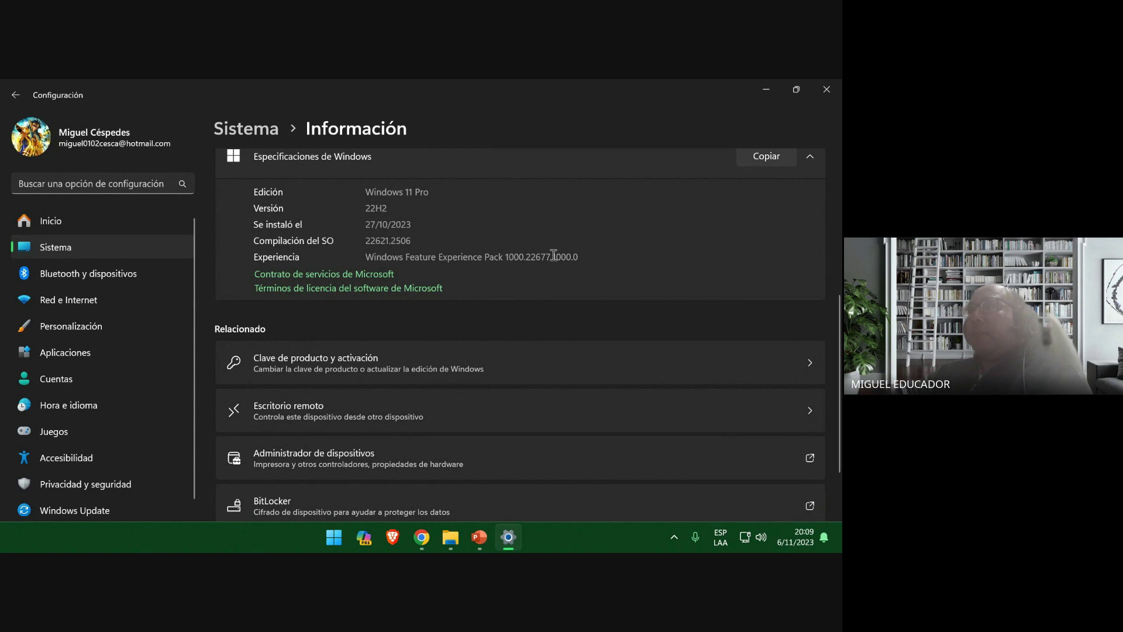
{"action": "left_click", "coordinate": [827, 89]}
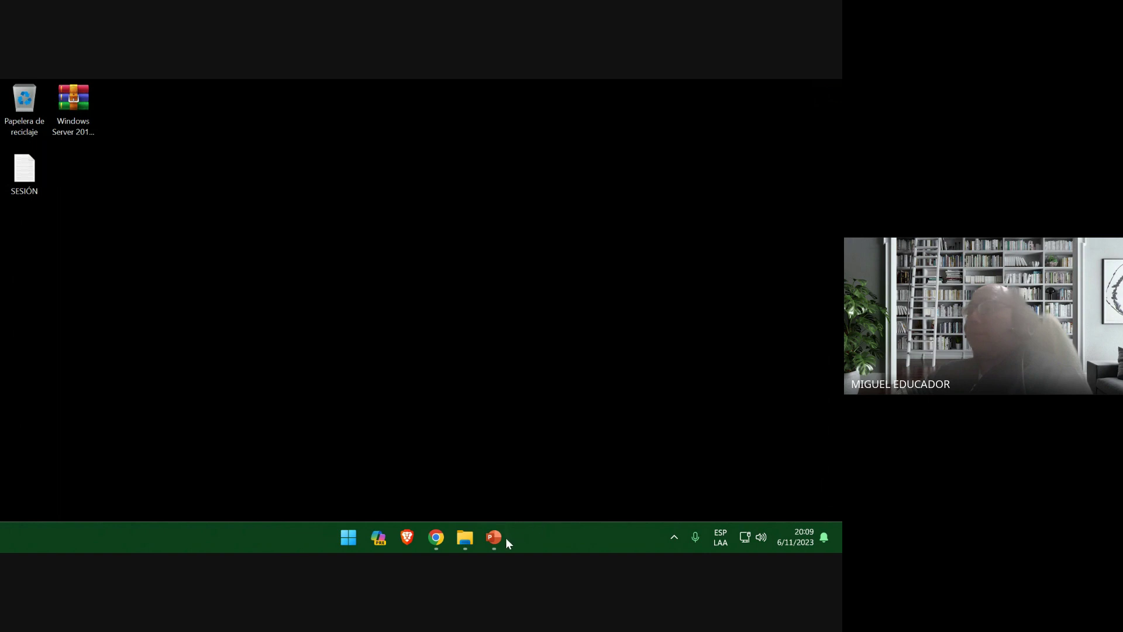
Step: Bring the class presentation back in PowerPoint and save it
{"action": "left_click", "coordinate": [501, 539]}
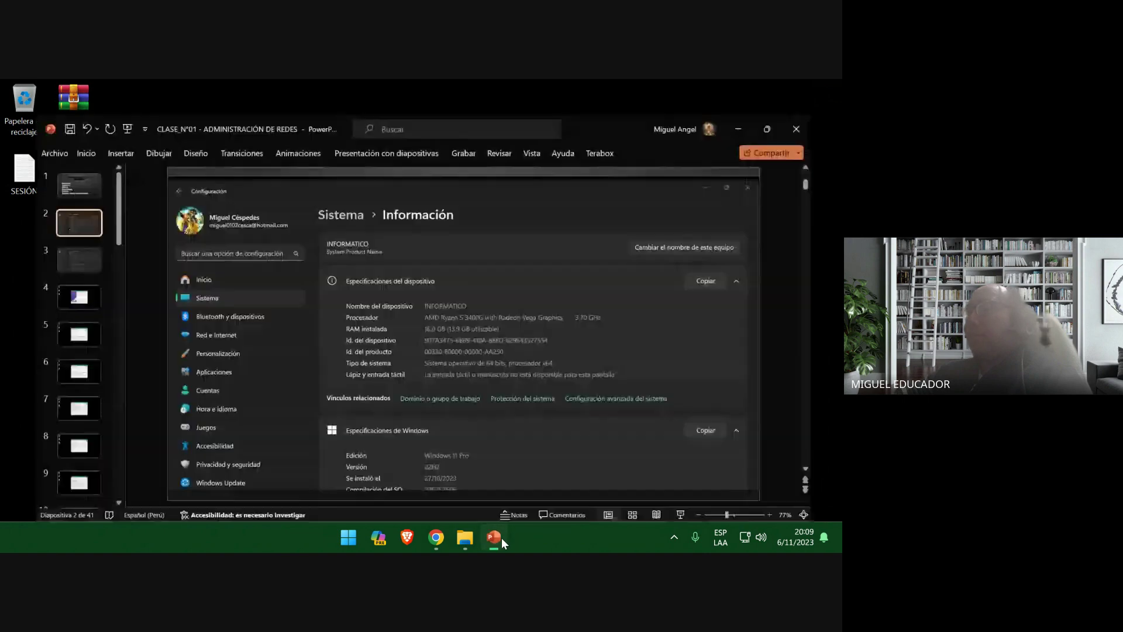
{"action": "scroll", "coordinate": [638, 374], "scroll_direction": "down", "scroll_amount": 2}
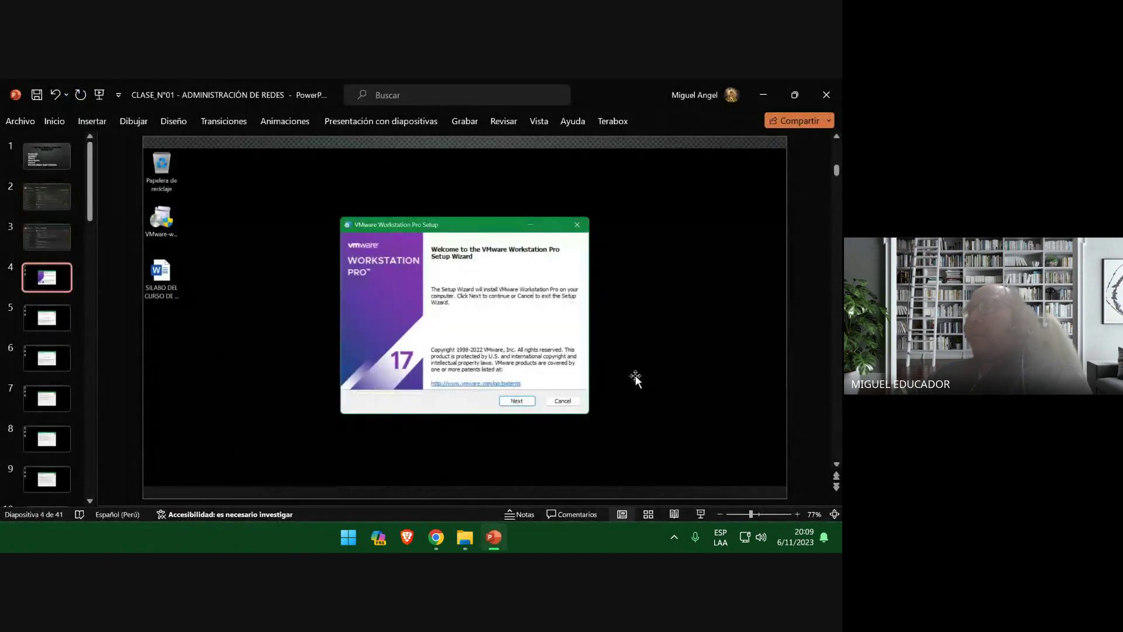
{"action": "scroll", "coordinate": [635, 375], "scroll_direction": "up", "scroll_amount": 1}
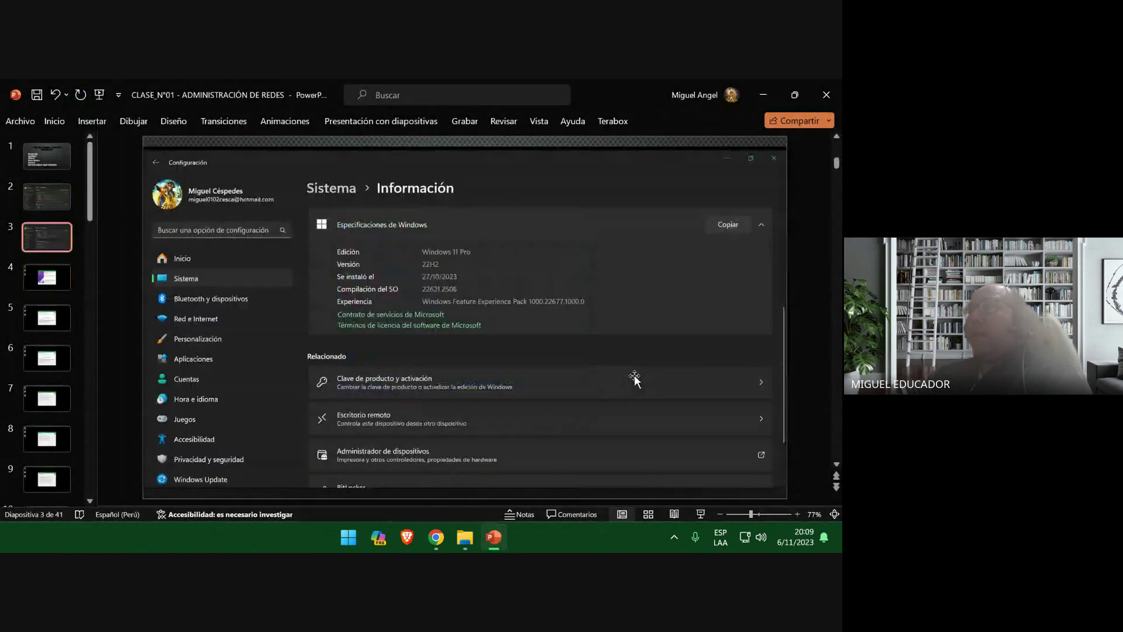
{"action": "left_click", "coordinate": [36, 93]}
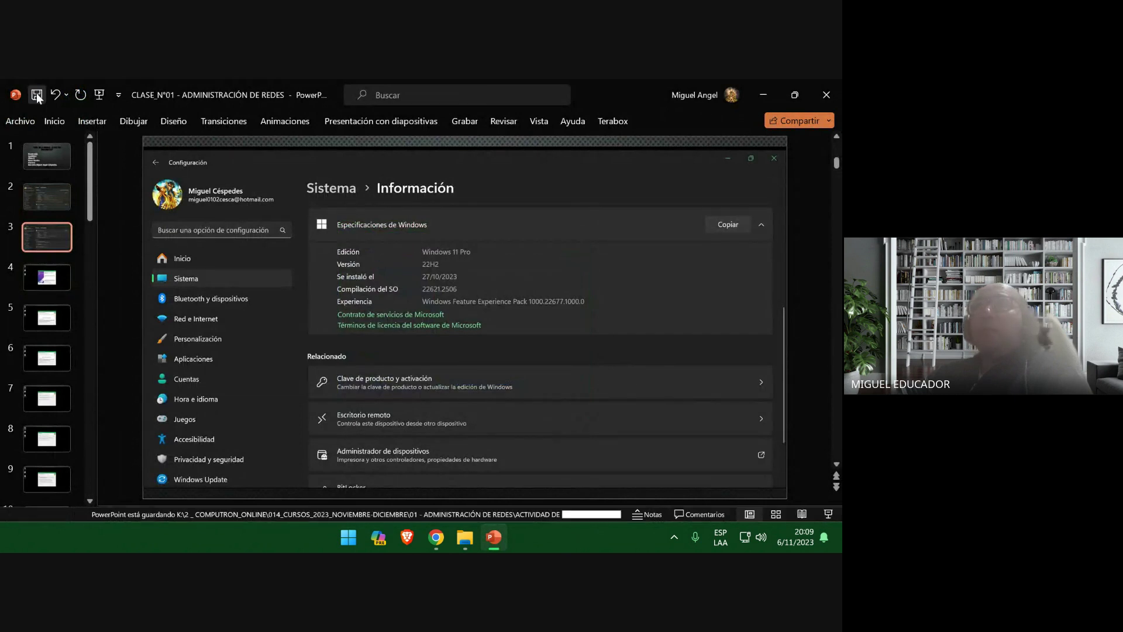
Step: Show slides 1 through 4, ending on the VMware setup screen, then minimize PowerPoint
{"action": "left_click", "coordinate": [55, 150]}
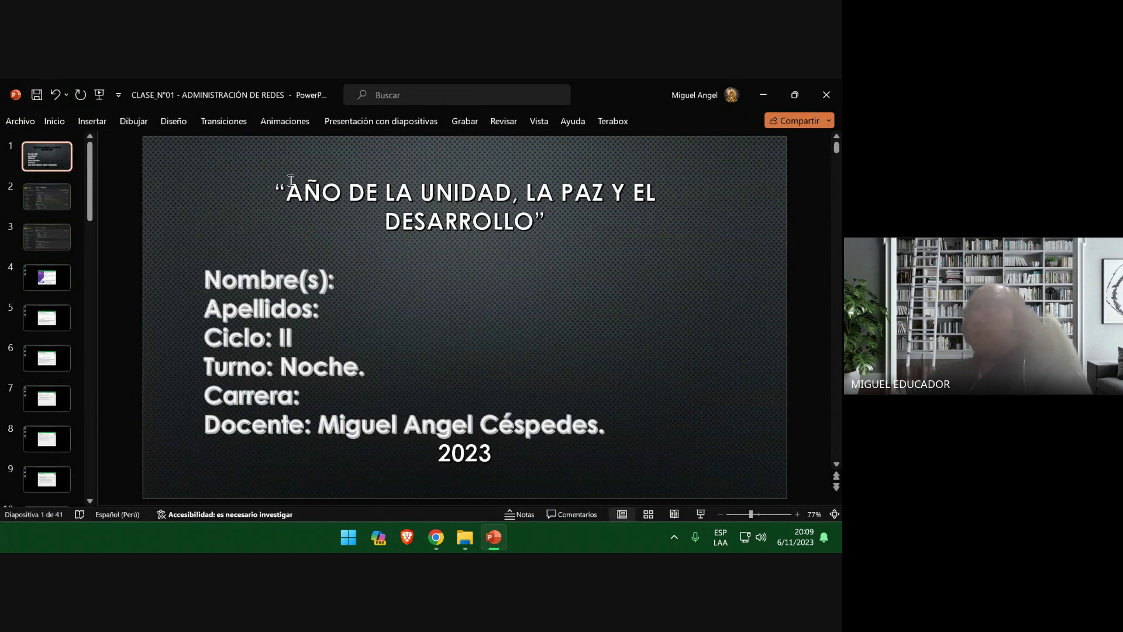
{"action": "left_click", "coordinate": [49, 205]}
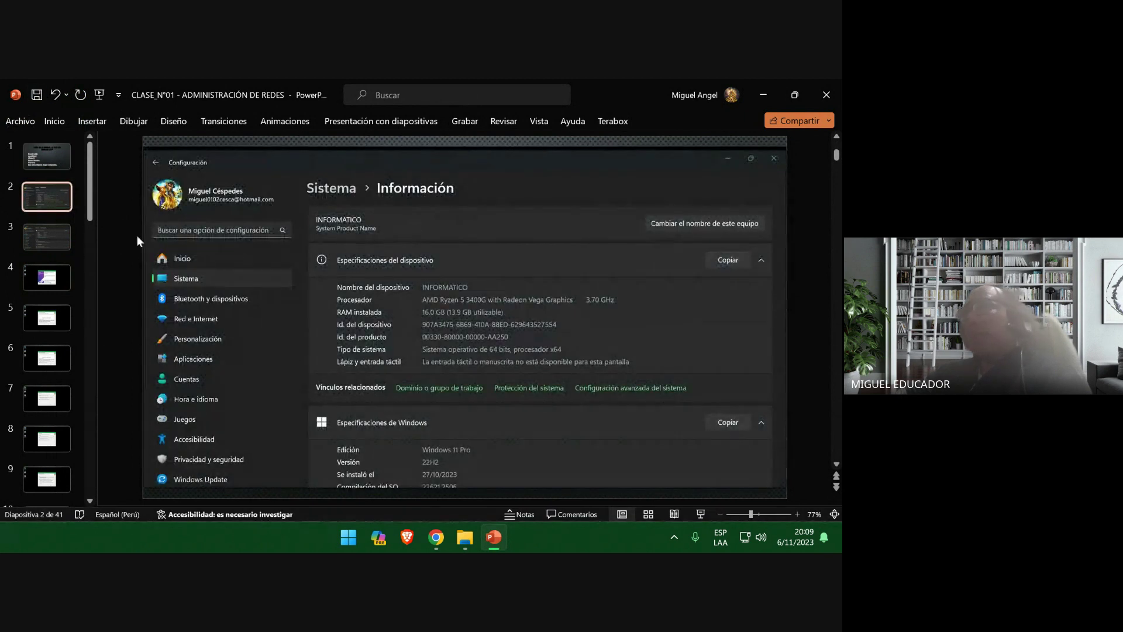
{"action": "left_click", "coordinate": [51, 225]}
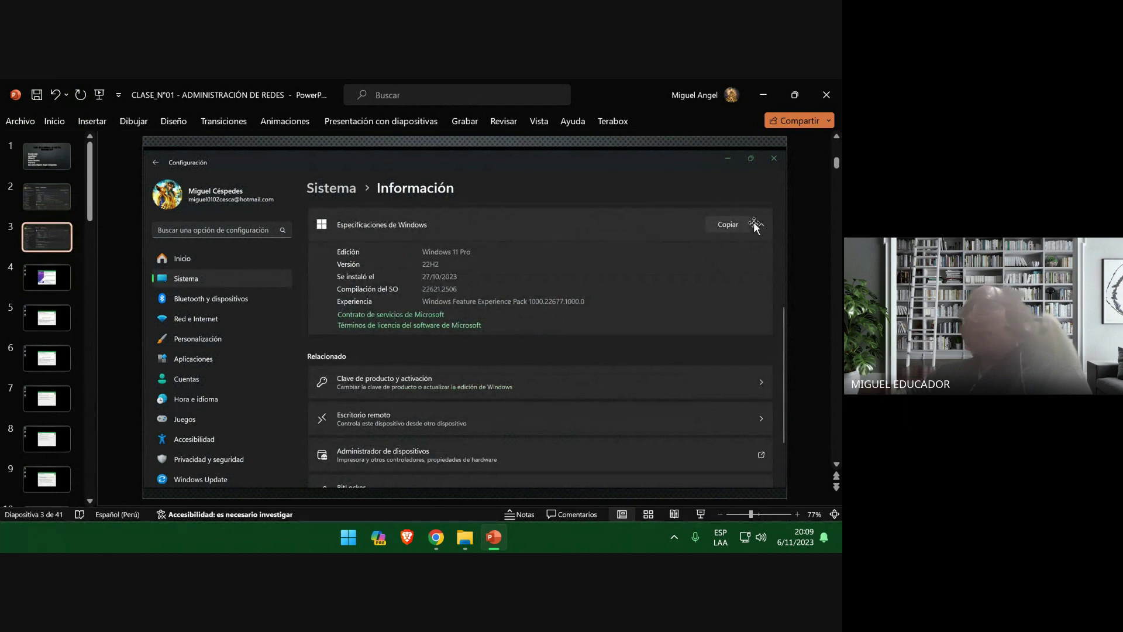
{"action": "left_click", "coordinate": [56, 273]}
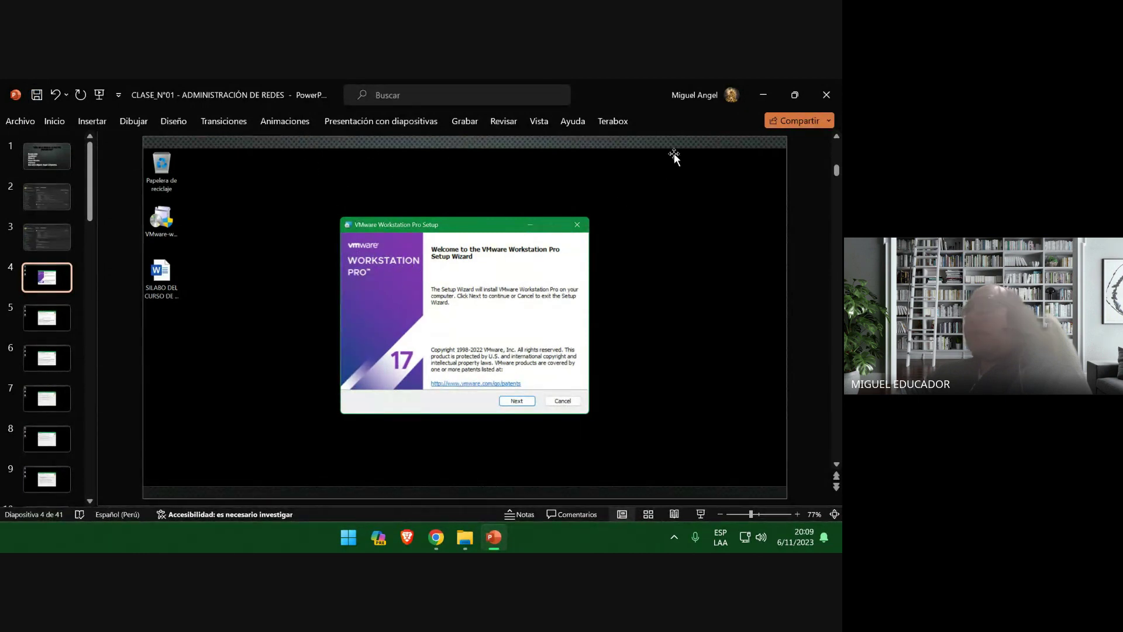
{"action": "left_click", "coordinate": [758, 99]}
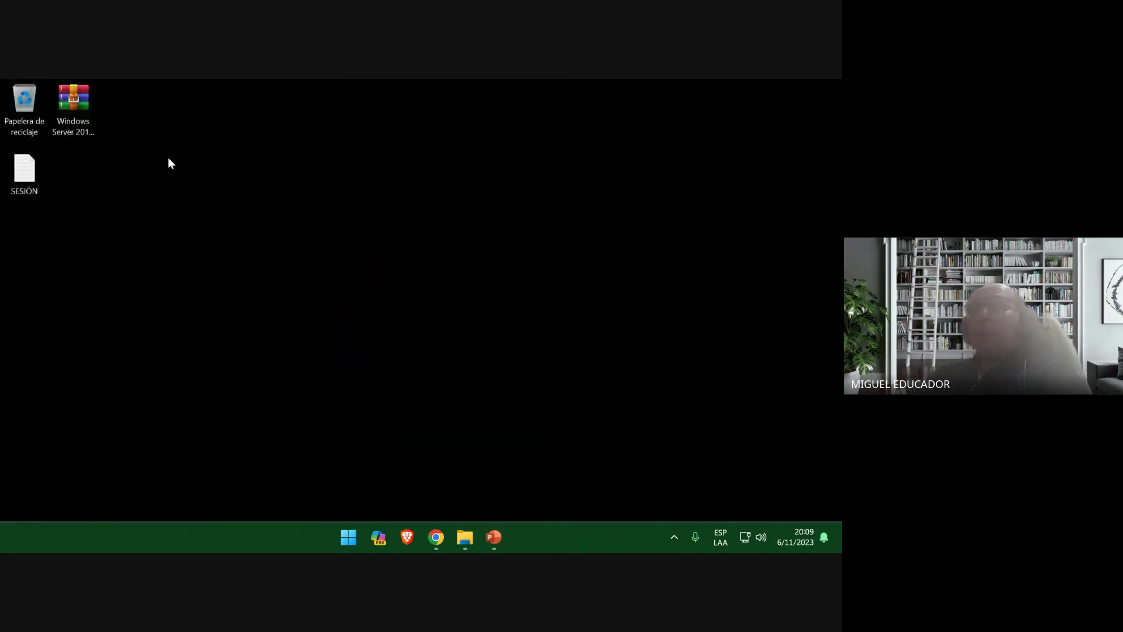
Step: Refresh the desktop, then search 'BC' in the Start menu and launch BCUninstaller
{"action": "right_click", "coordinate": [312, 268]}
{"action": "left_click", "coordinate": [312, 276]}
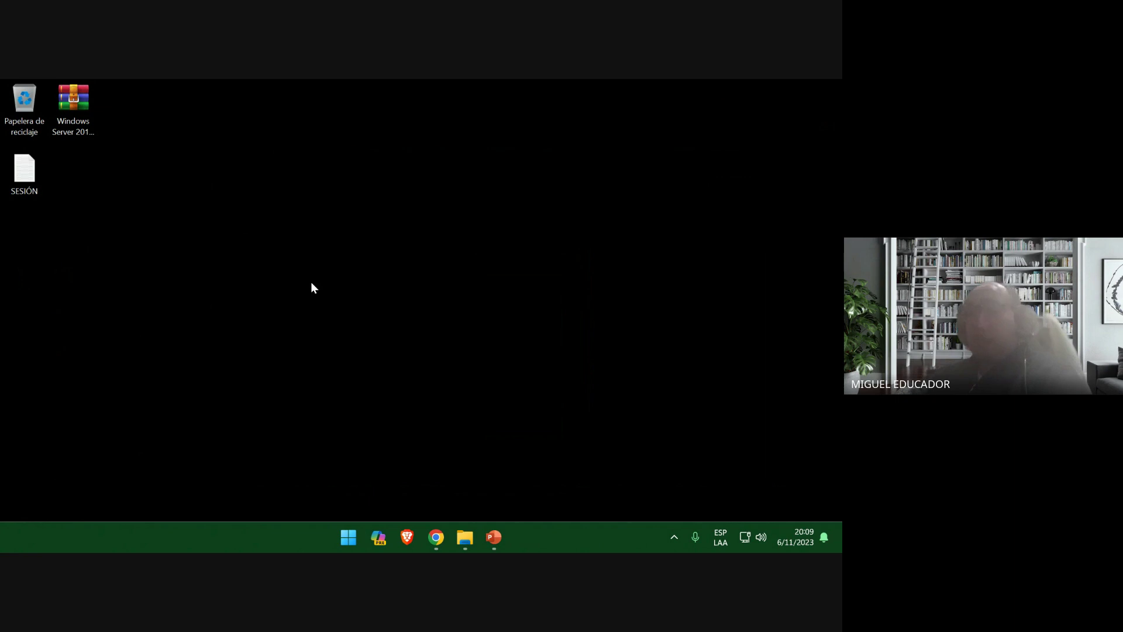
{"action": "key", "text": "super"}
{"action": "type", "text": "BC"}
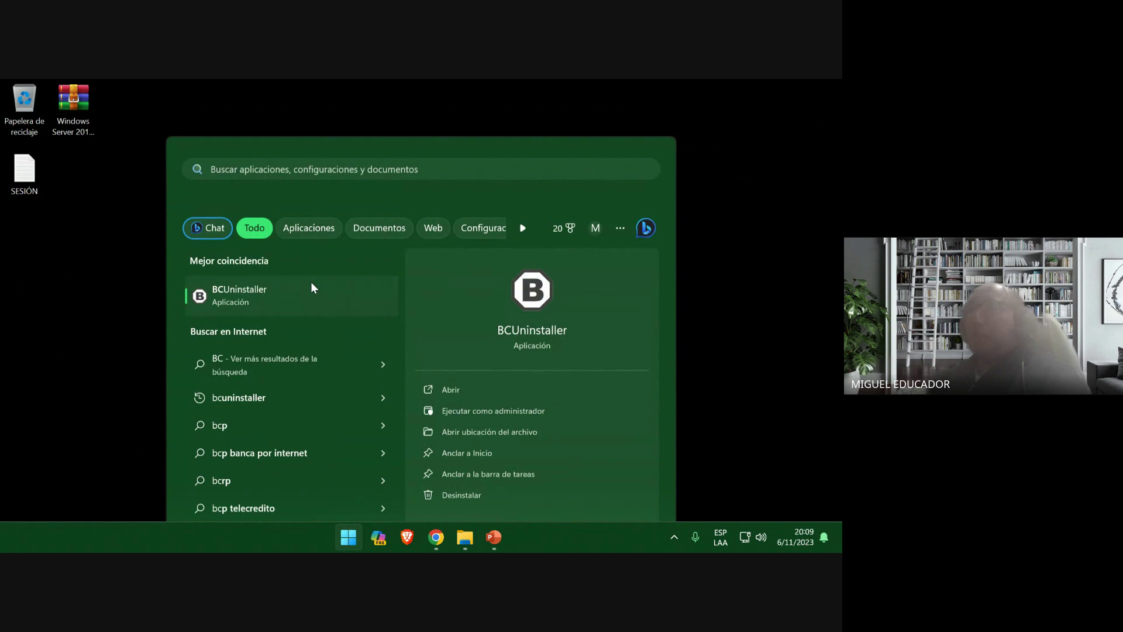
{"action": "key", "text": "Return"}
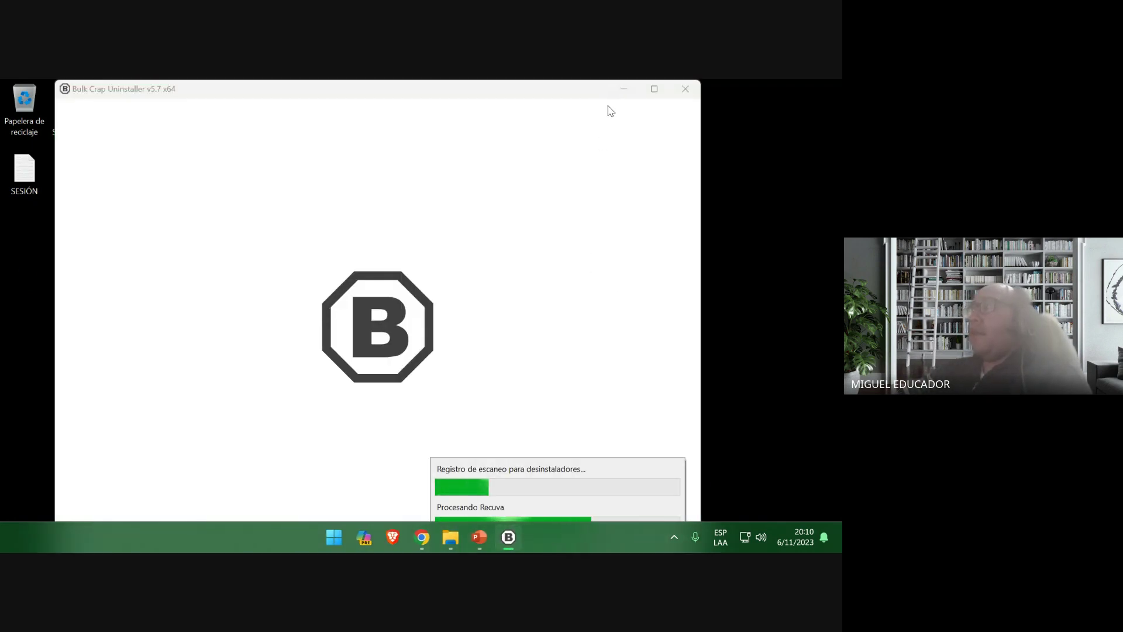
Step: Maximize Bulk Crap Uninstaller and scroll through the installed-programs list (15.61 GB total)
{"action": "left_click", "coordinate": [654, 89]}
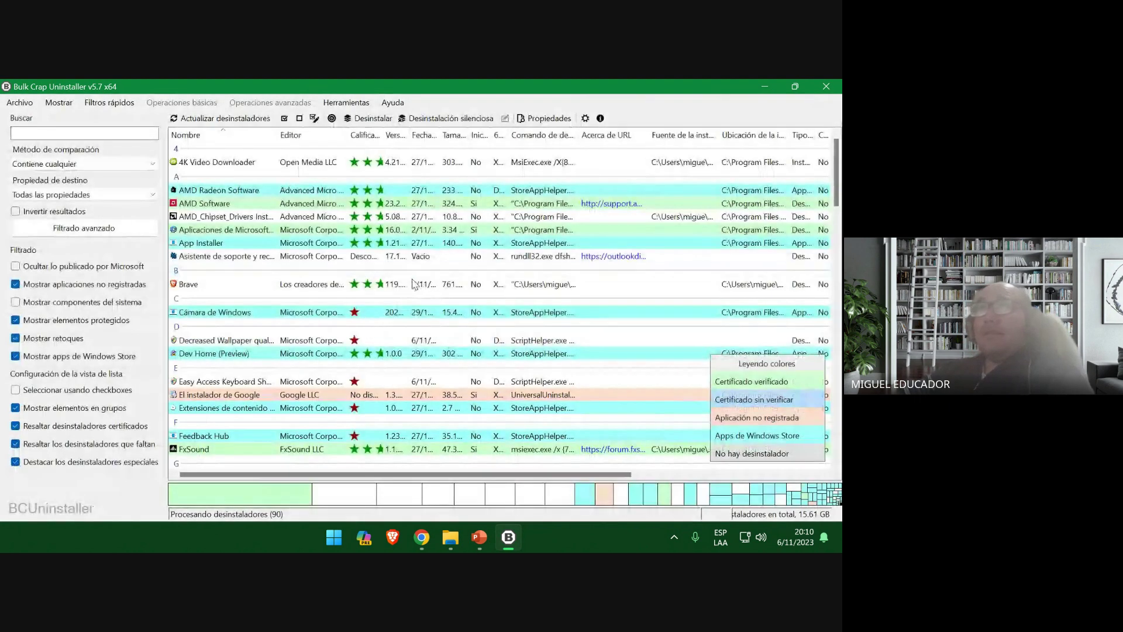
{"action": "scroll", "coordinate": [345, 349], "scroll_direction": "down", "scroll_amount": 2}
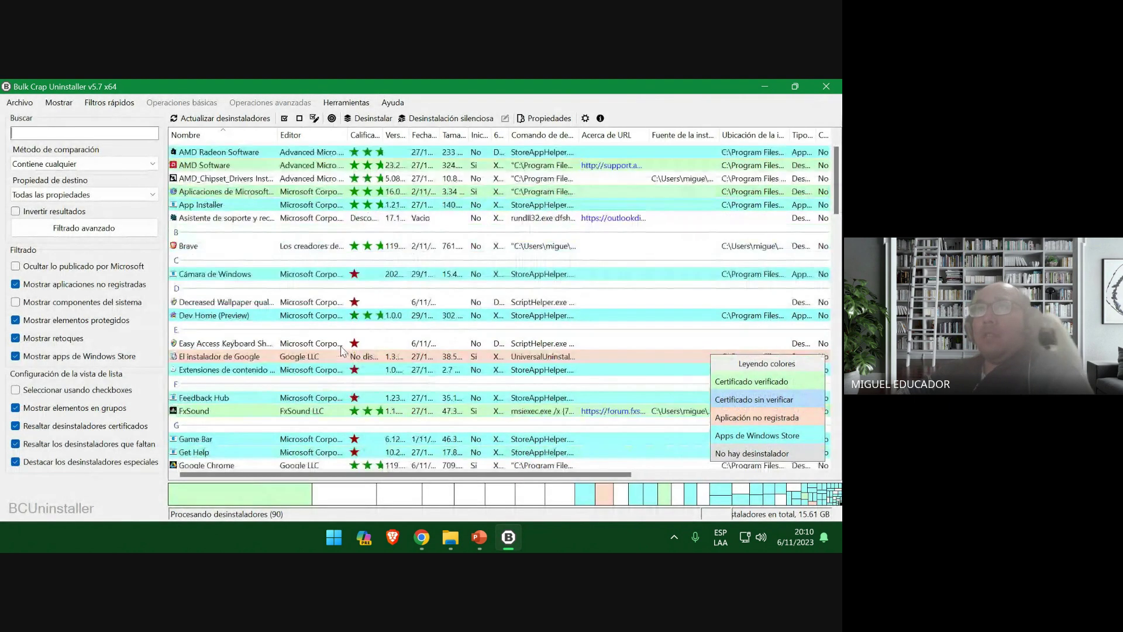
{"action": "scroll", "coordinate": [338, 345], "scroll_direction": "down", "scroll_amount": 1}
{"action": "scroll", "coordinate": [333, 333], "scroll_direction": "down", "scroll_amount": 12}
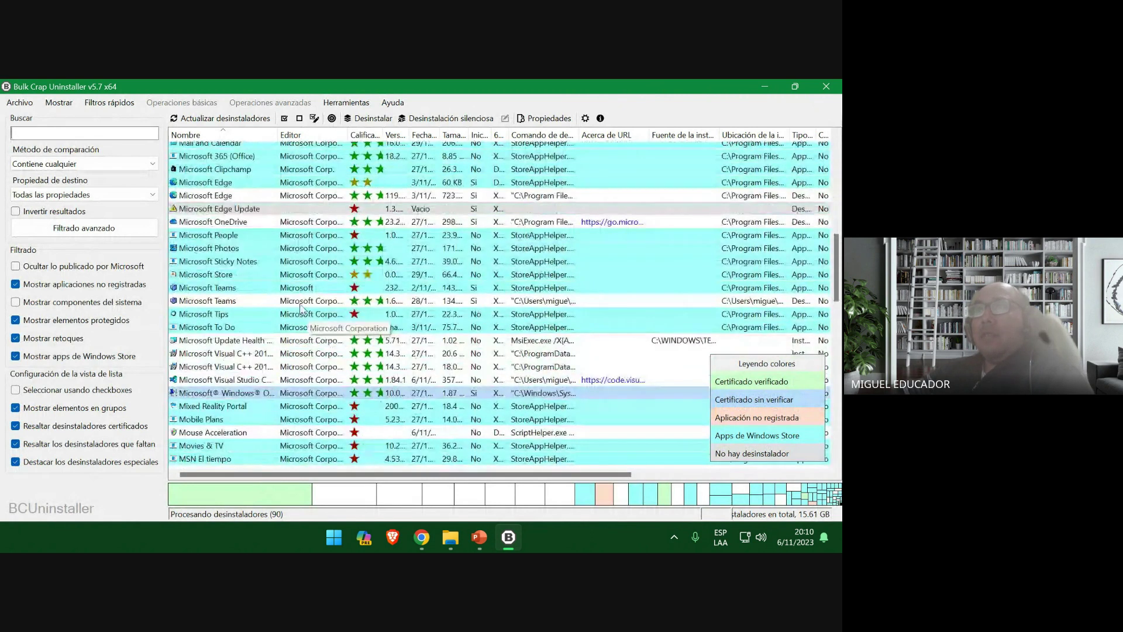
Step: Uninstall Microsoft Teams through the Desinstalar wizard, keeping the default settings
{"action": "right_click", "coordinate": [233, 300]}
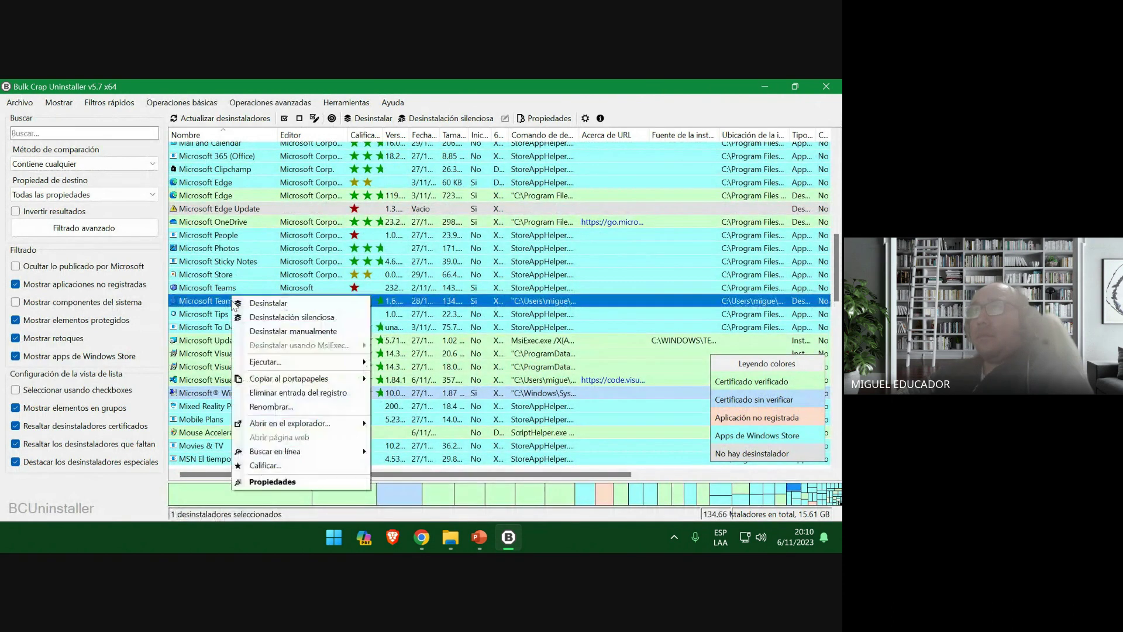
{"action": "left_click", "coordinate": [261, 303]}
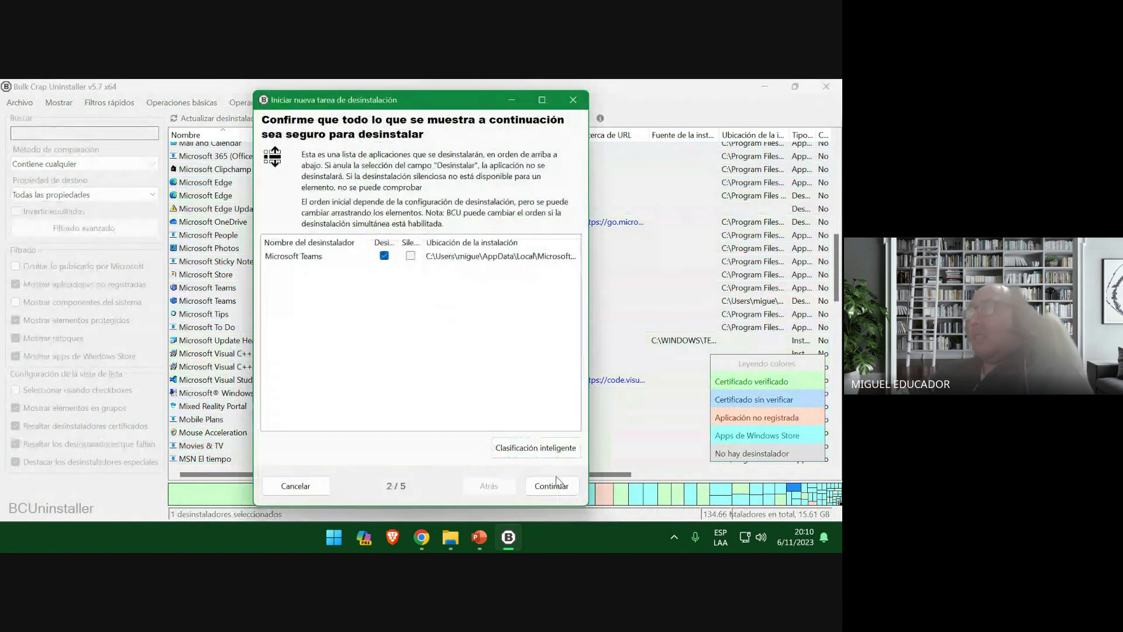
{"action": "left_click", "coordinate": [552, 486]}
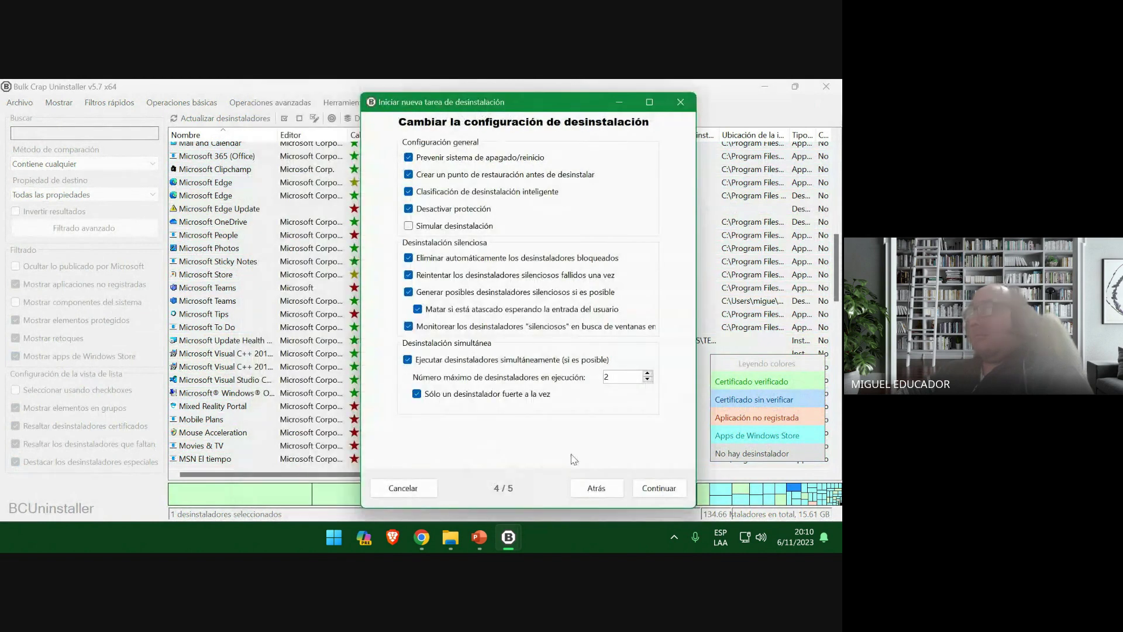
{"action": "left_click", "coordinate": [659, 488]}
{"action": "left_click", "coordinate": [622, 440]}
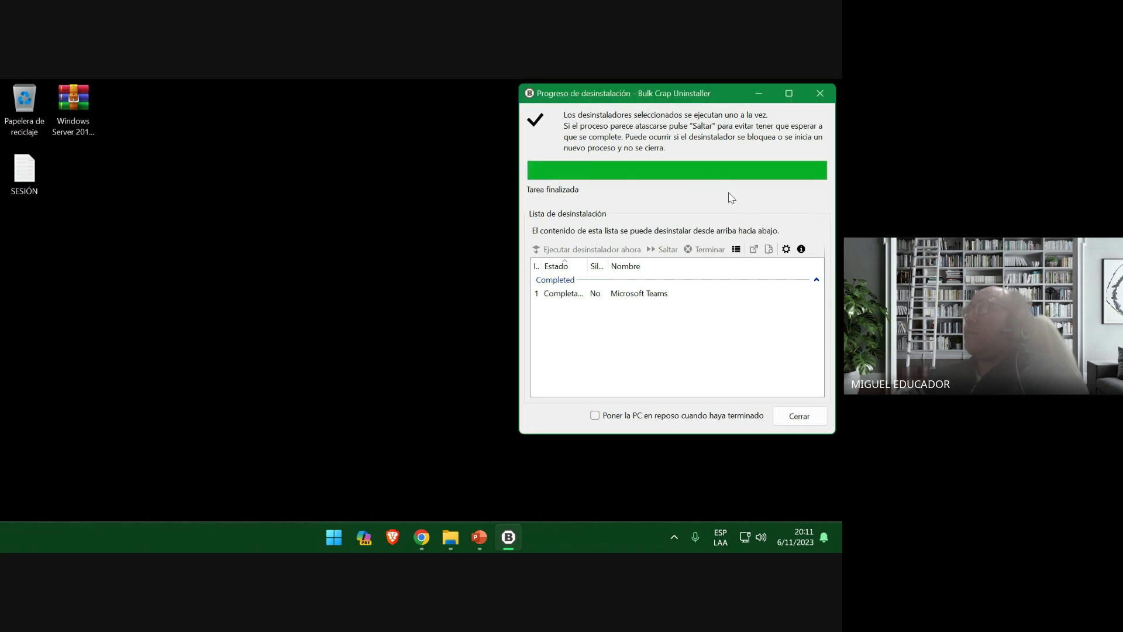
Step: Close the Teams uninstall report and agree to search for its leftovers
{"action": "left_click", "coordinate": [798, 416]}
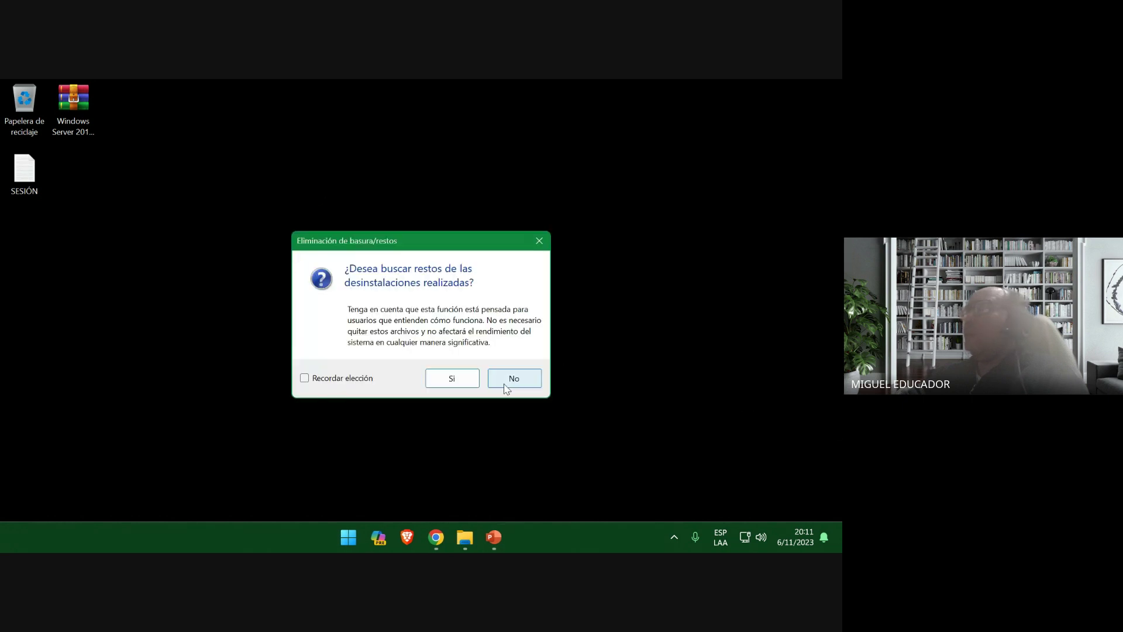
{"action": "left_click", "coordinate": [461, 386]}
{"action": "right_click", "coordinate": [268, 149]}
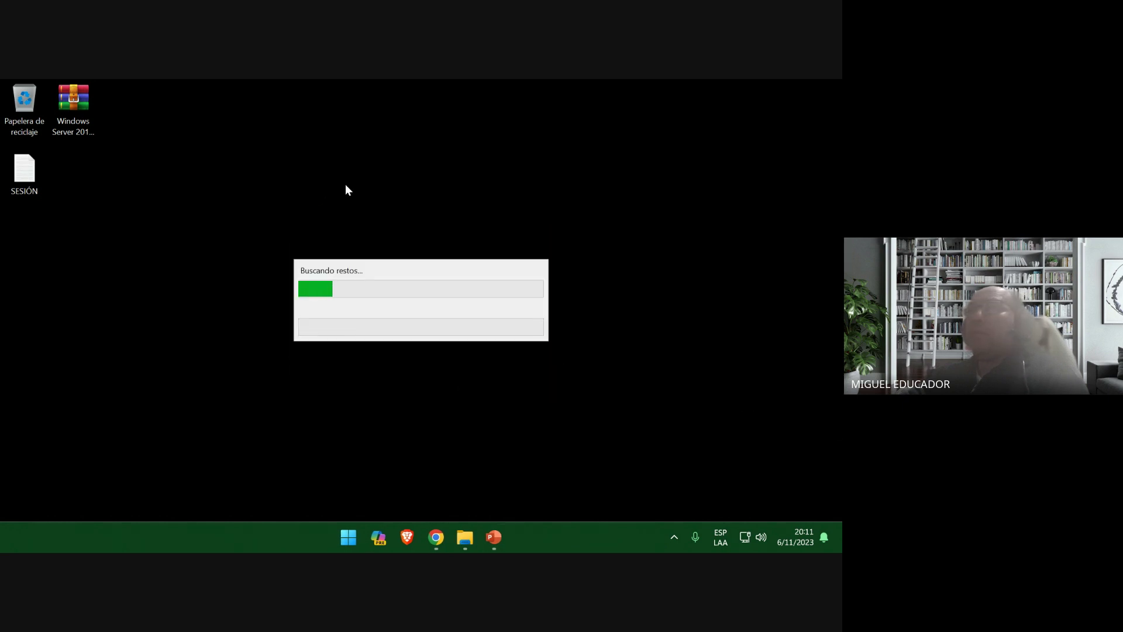
{"action": "left_click", "coordinate": [345, 202]}
{"action": "right_click", "coordinate": [699, 214]}
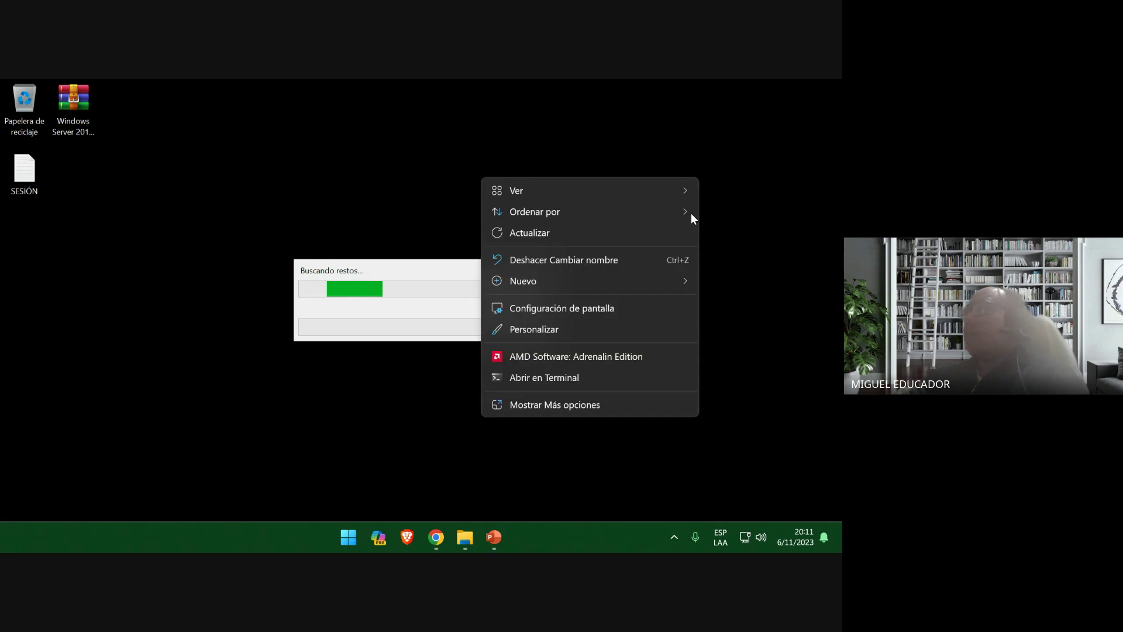
{"action": "left_click", "coordinate": [565, 232]}
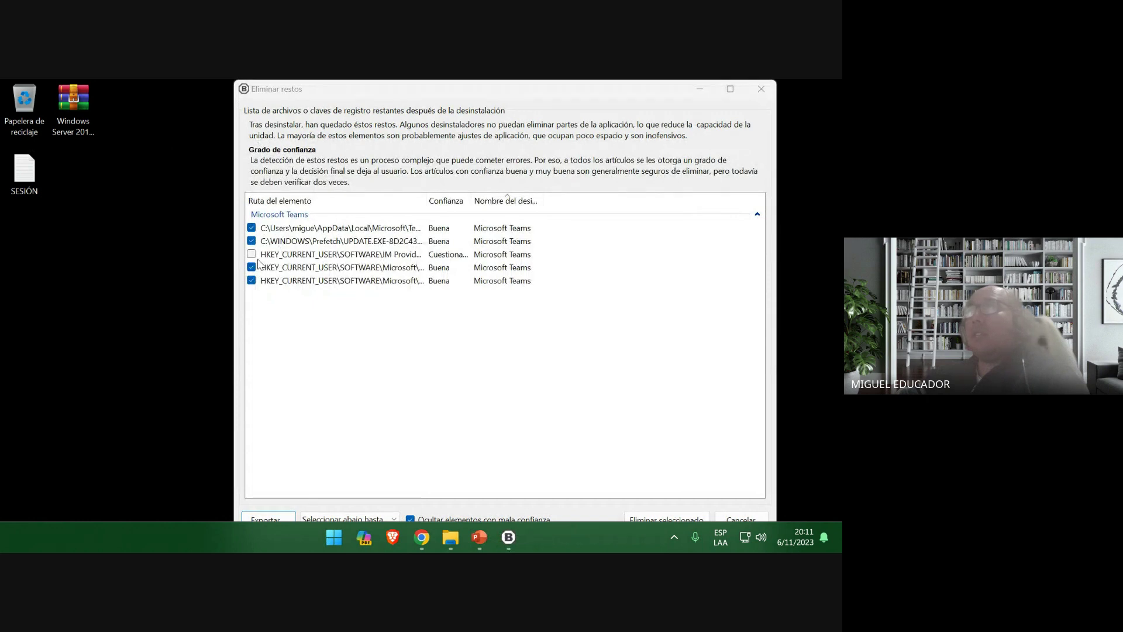
Step: Delete all five Teams leftovers, including the questionable one, without a registry backup, remembering the choice
{"action": "left_click", "coordinate": [251, 255]}
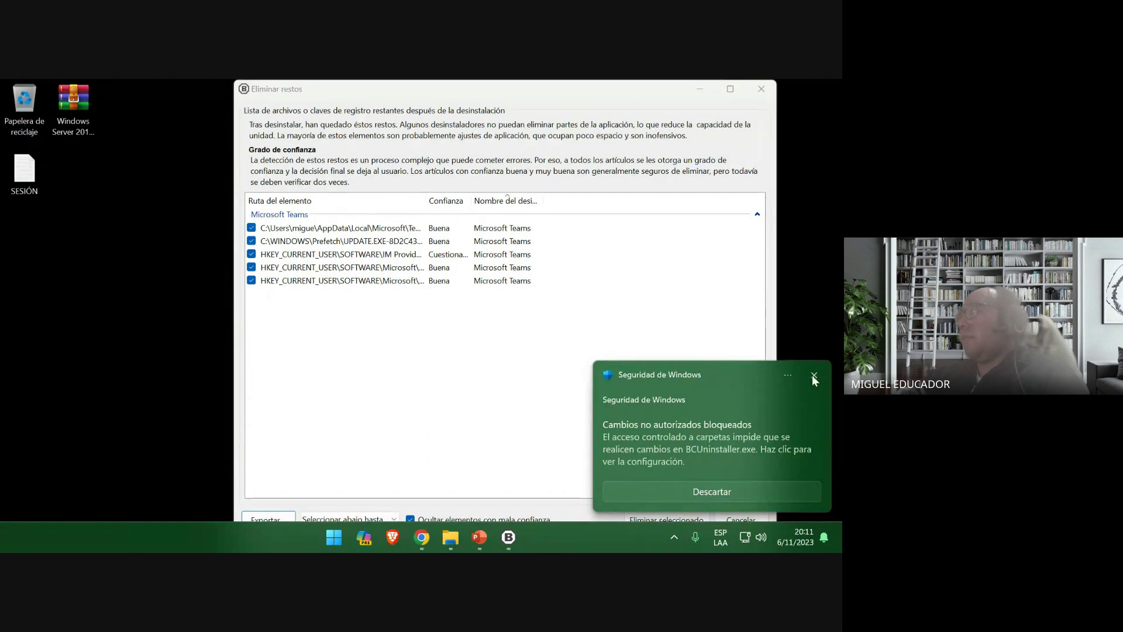
{"action": "left_click", "coordinate": [815, 377]}
{"action": "left_click", "coordinate": [670, 519]}
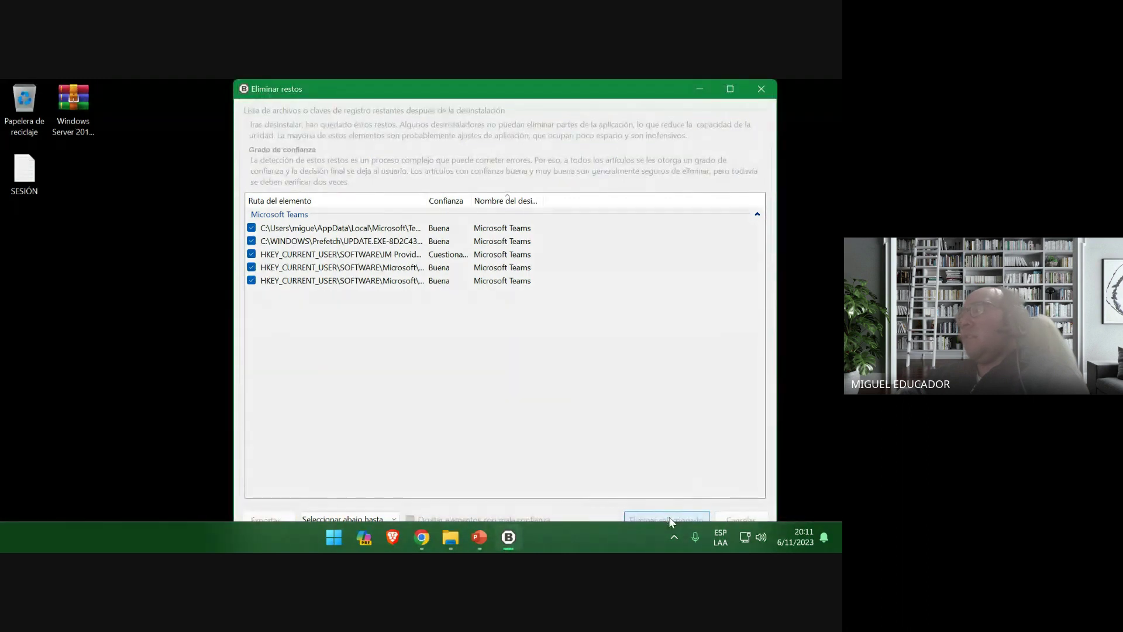
{"action": "right_click", "coordinate": [181, 307]}
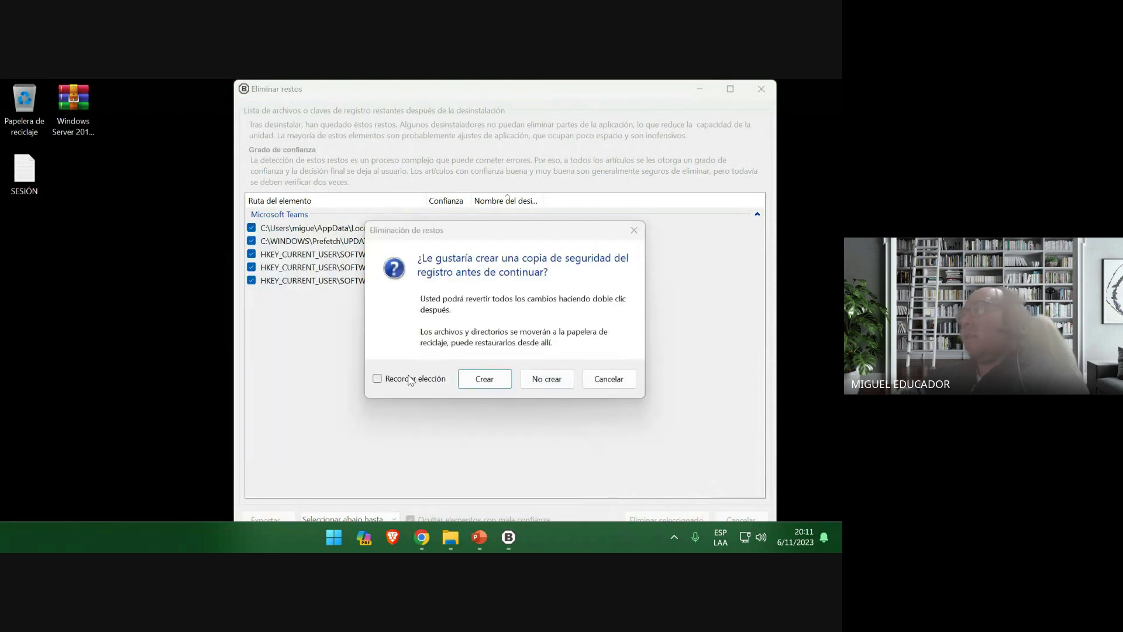
{"action": "left_click", "coordinate": [410, 379]}
{"action": "left_click", "coordinate": [546, 380]}
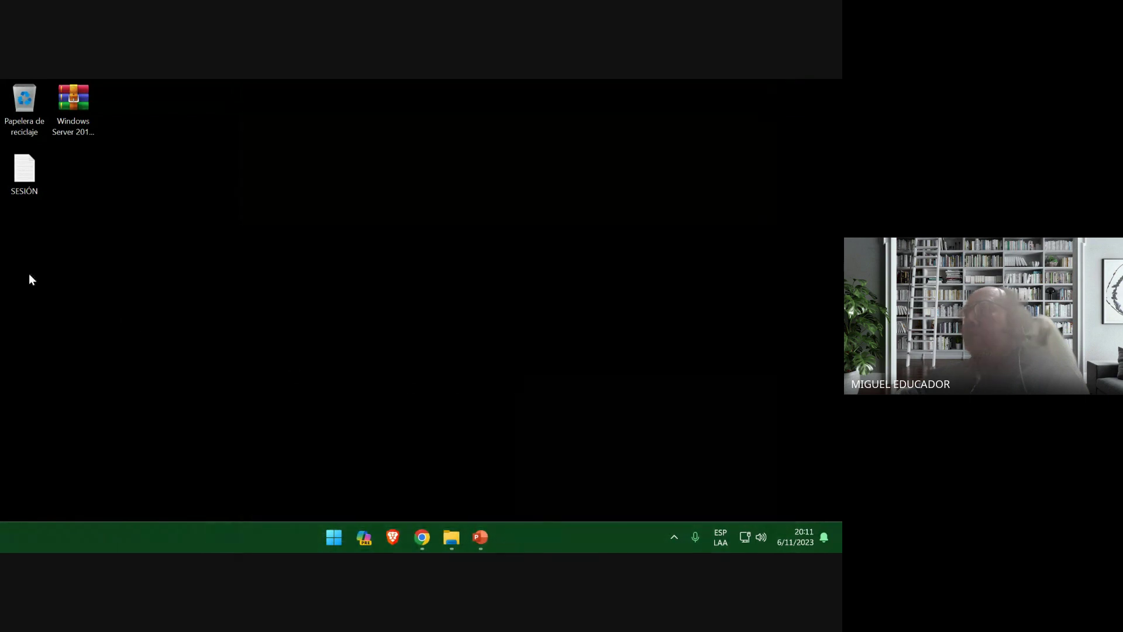
Step: Uninstall Microsoft OneDrive, continuing past running processes with default uninstall settings
{"action": "right_click", "coordinate": [301, 219]}
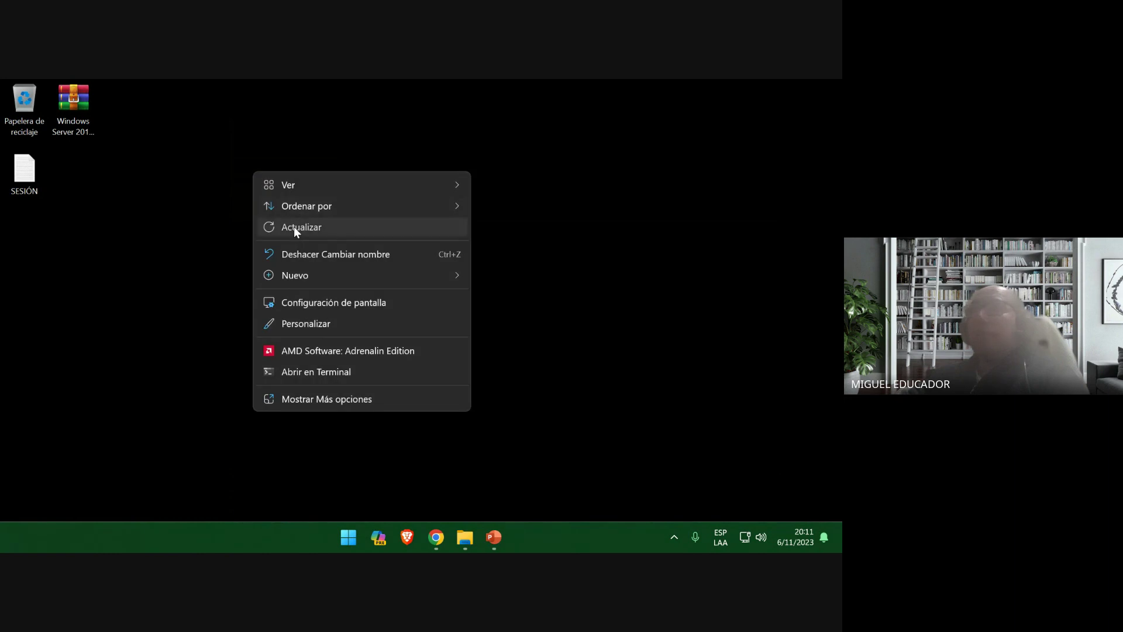
{"action": "left_click", "coordinate": [294, 226]}
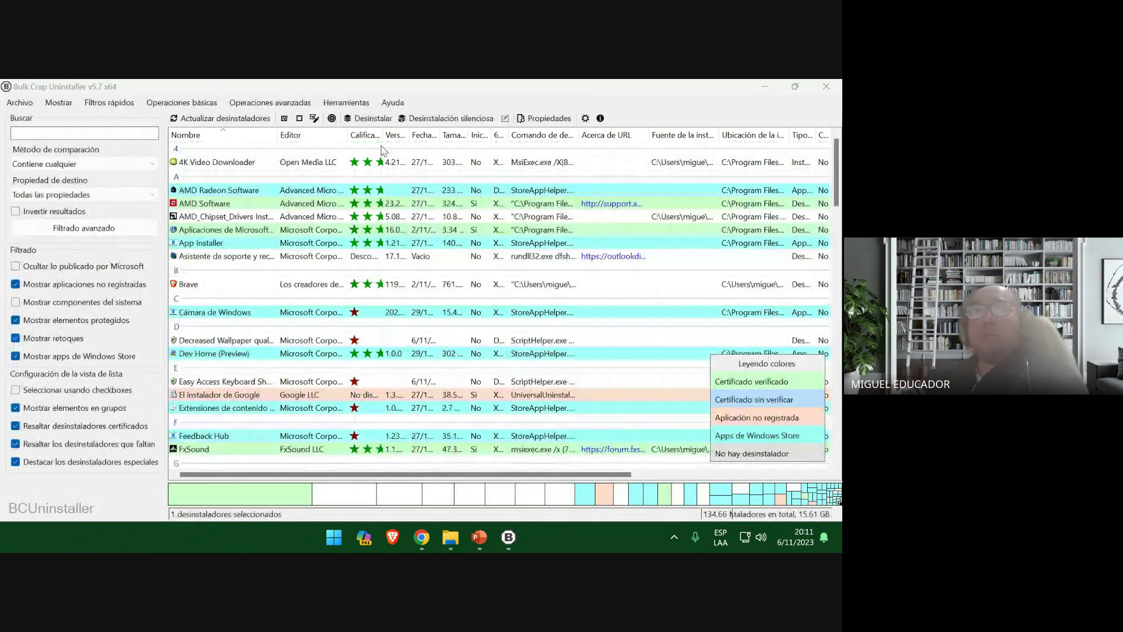
{"action": "scroll", "coordinate": [336, 351], "scroll_direction": "down", "scroll_amount": 4}
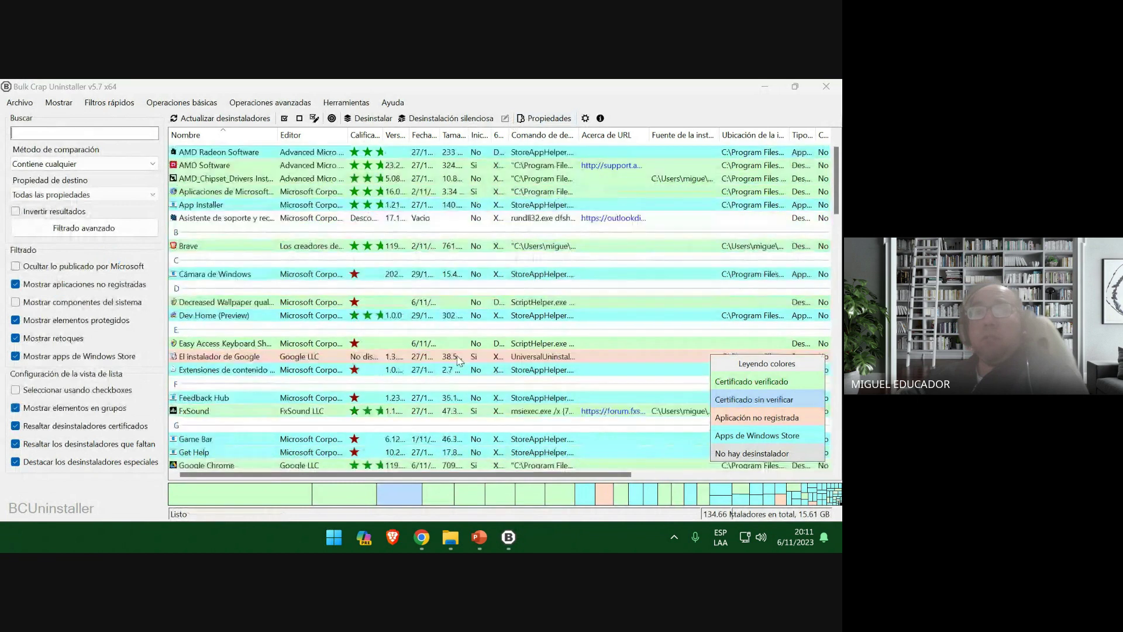
{"action": "scroll", "coordinate": [359, 332], "scroll_direction": "down", "scroll_amount": 4}
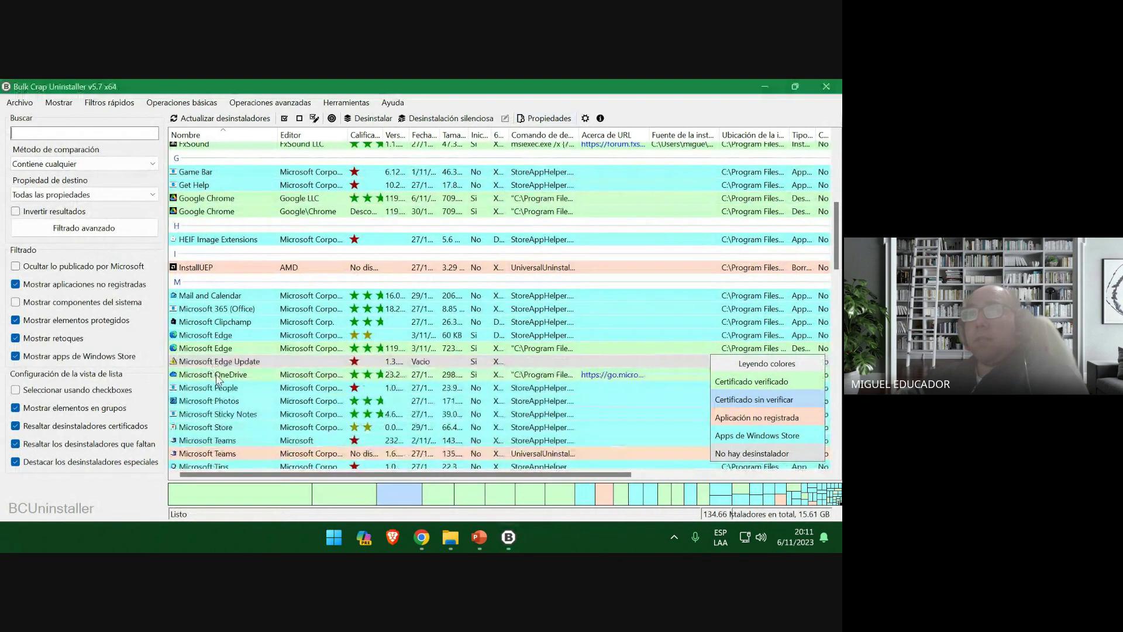
{"action": "right_click", "coordinate": [218, 377]}
{"action": "left_click", "coordinate": [277, 338]}
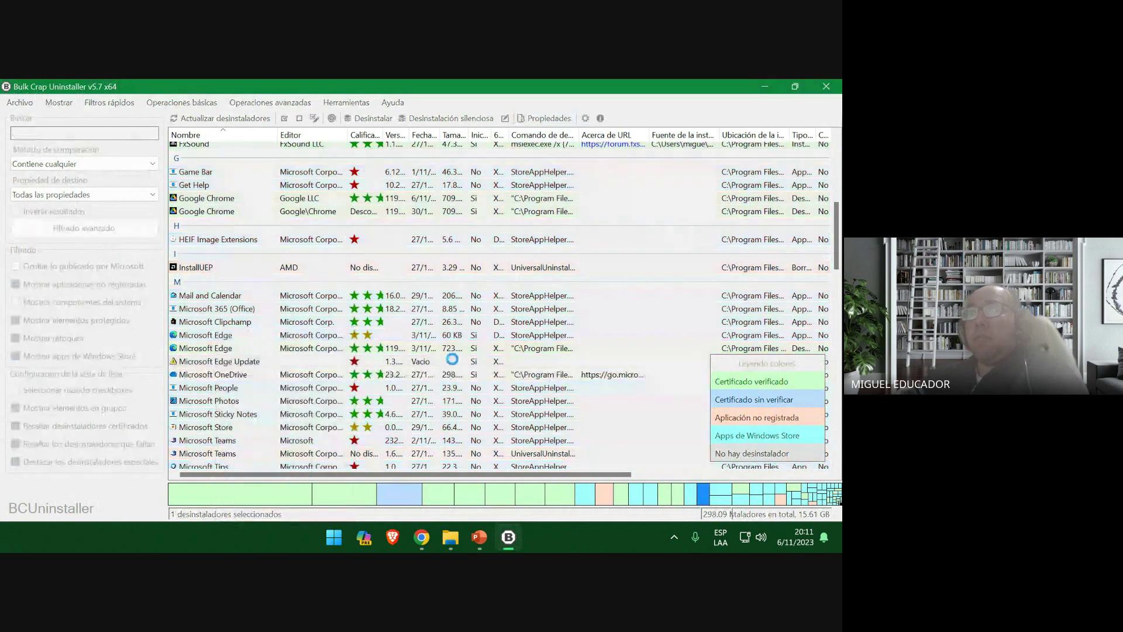
{"action": "left_click", "coordinate": [545, 482]}
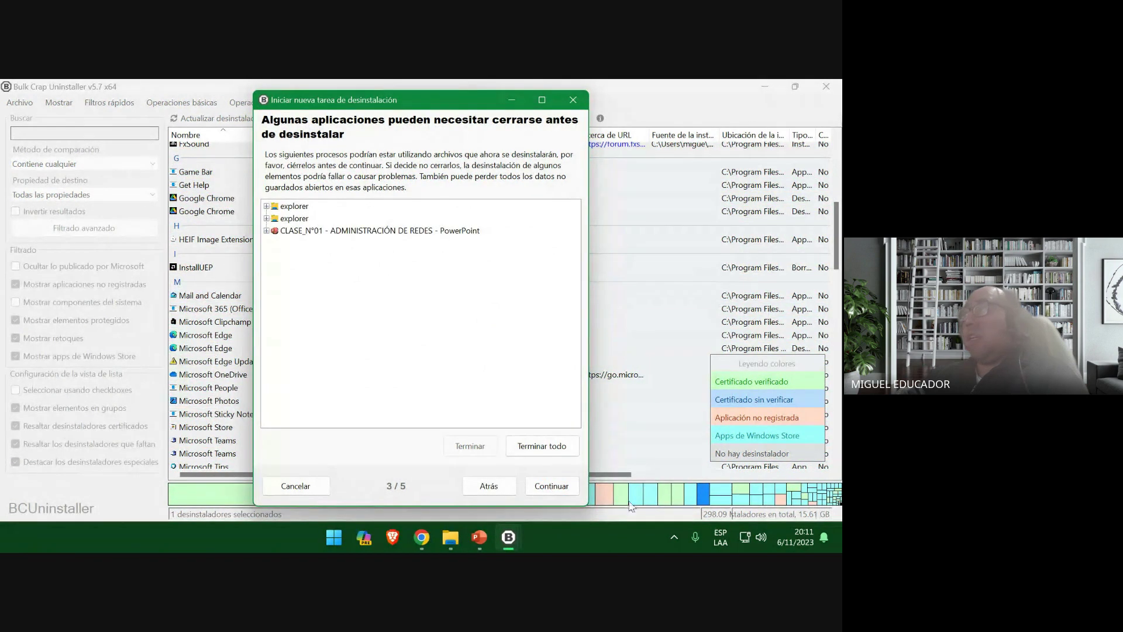
{"action": "left_click", "coordinate": [566, 497]}
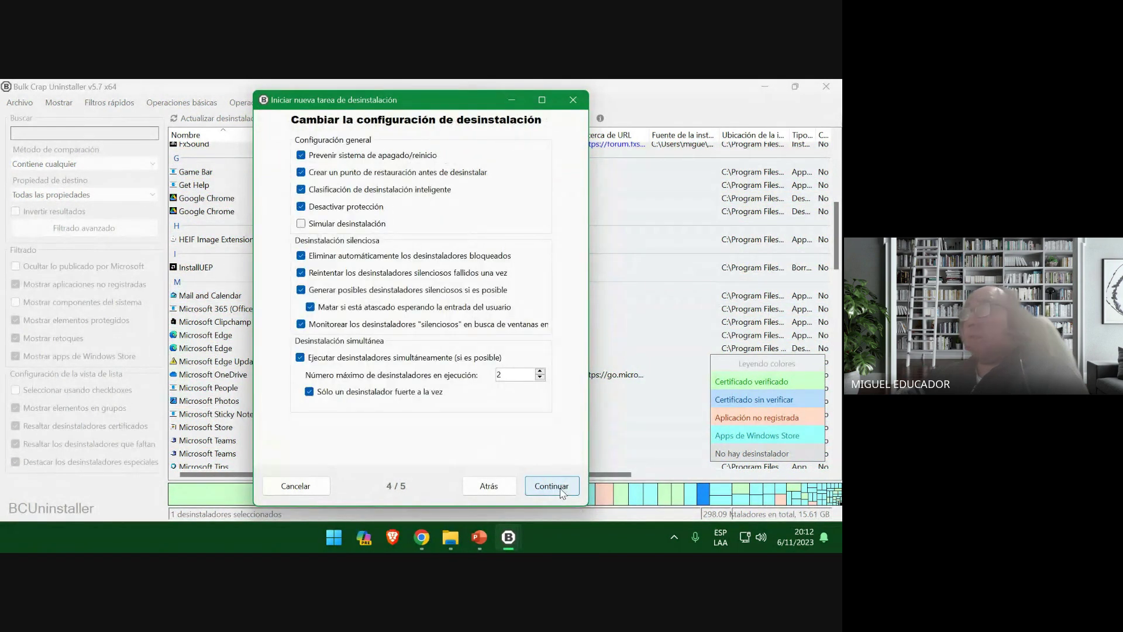
{"action": "left_click", "coordinate": [561, 491]}
{"action": "left_click", "coordinate": [530, 448]}
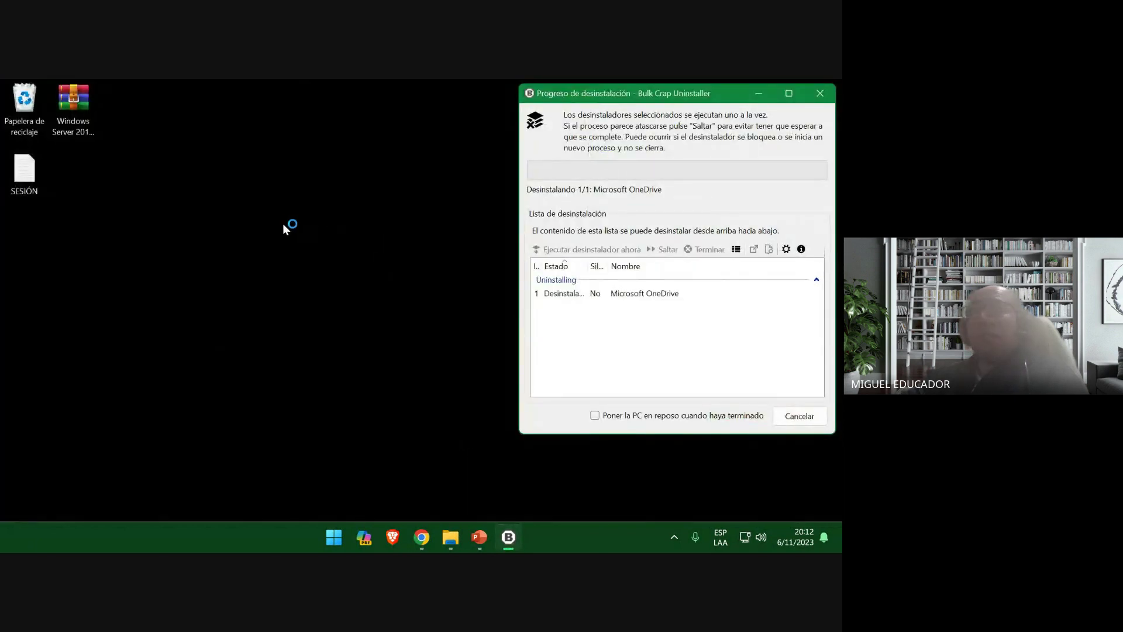
Step: Empty the Recycle Bin's two items, then close the finished OneDrive uninstall report
{"action": "right_click", "coordinate": [38, 90]}
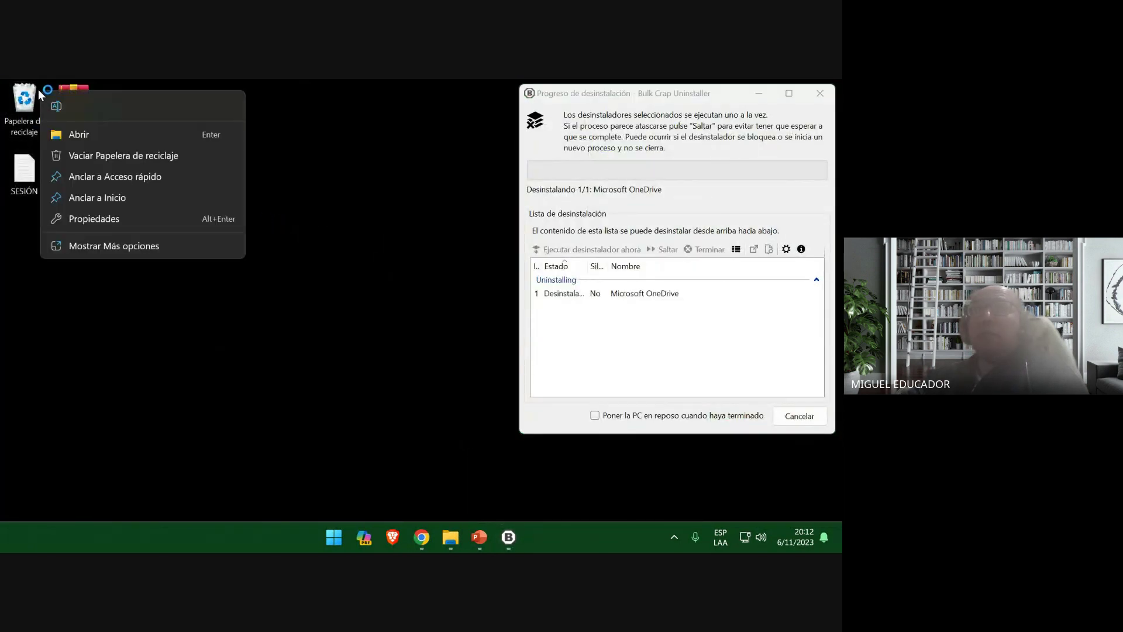
{"action": "left_click", "coordinate": [169, 155]}
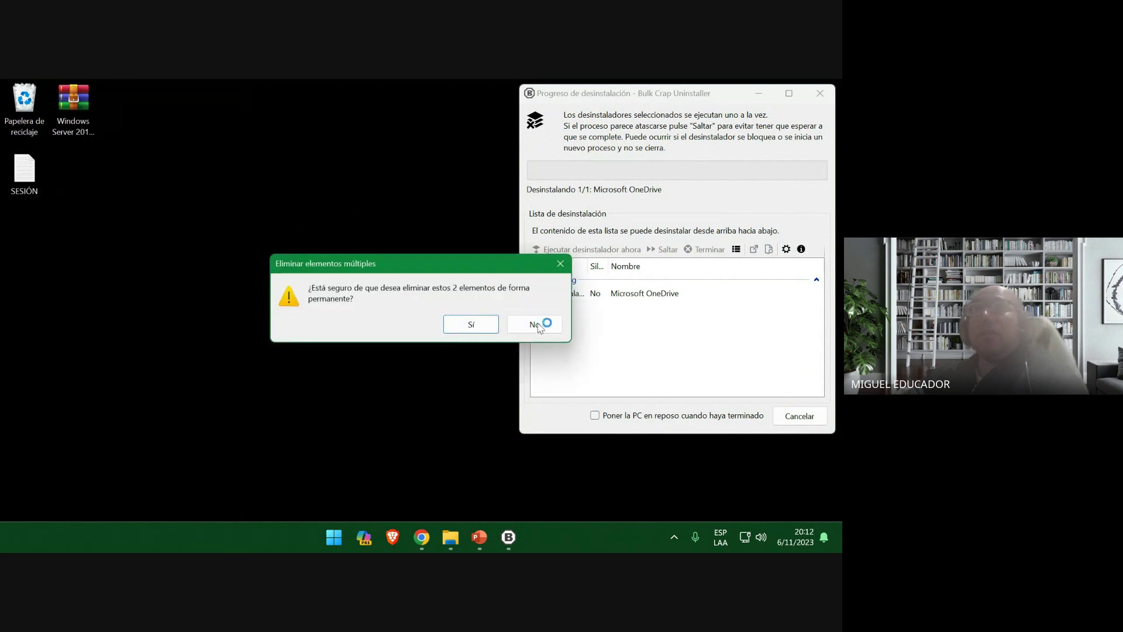
{"action": "left_click", "coordinate": [471, 324]}
{"action": "right_click", "coordinate": [135, 192]}
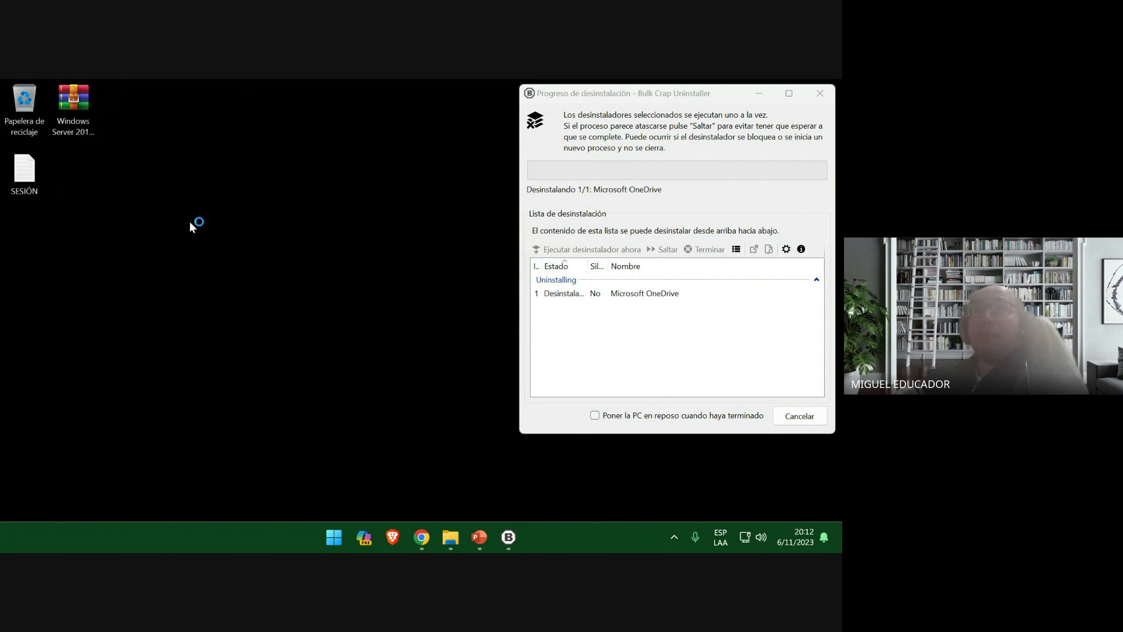
{"action": "left_click", "coordinate": [190, 245]}
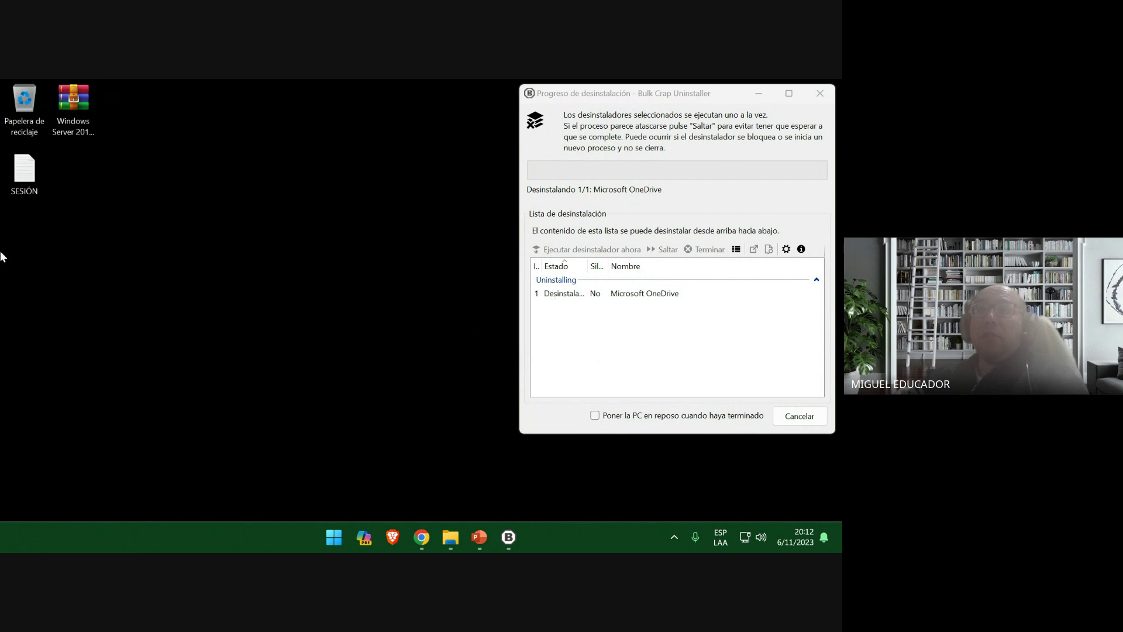
{"action": "left_click", "coordinate": [576, 114]}
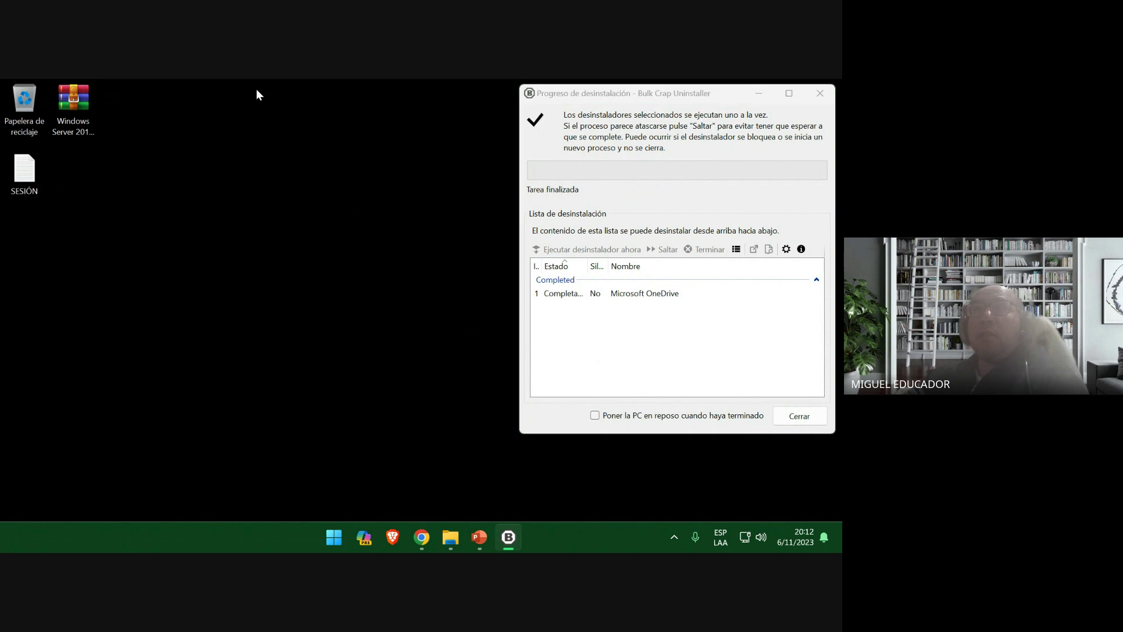
{"action": "left_click", "coordinate": [798, 417]}
Step: Search for OneDrive leftovers and delete all the checked ones
{"action": "left_click", "coordinate": [445, 384]}
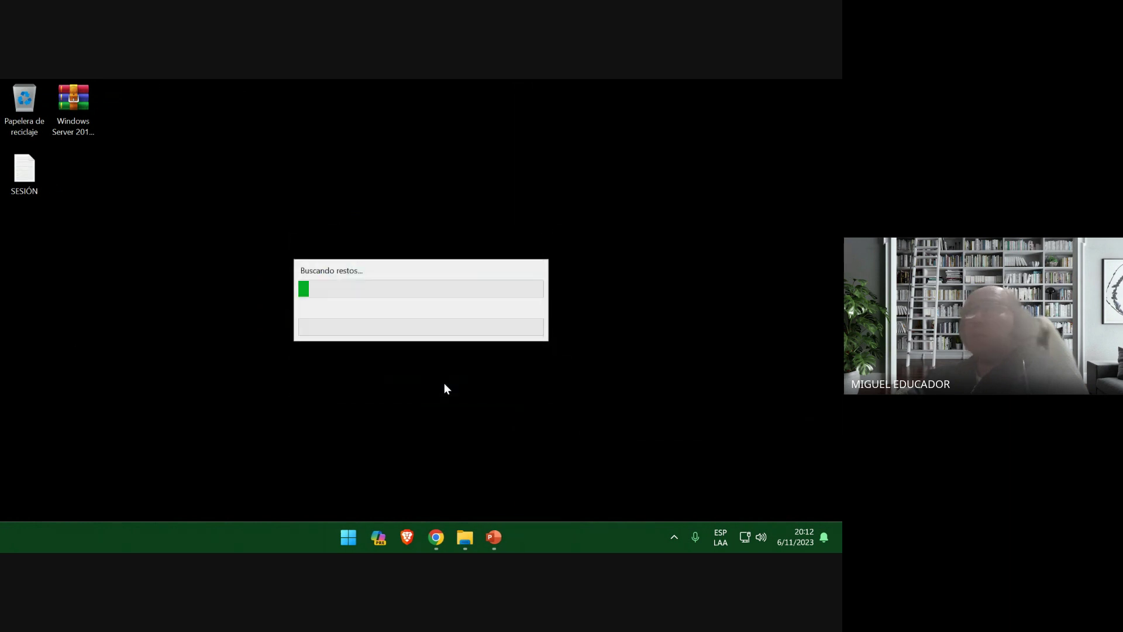
{"action": "right_click", "coordinate": [244, 152]}
{"action": "left_click", "coordinate": [321, 208]}
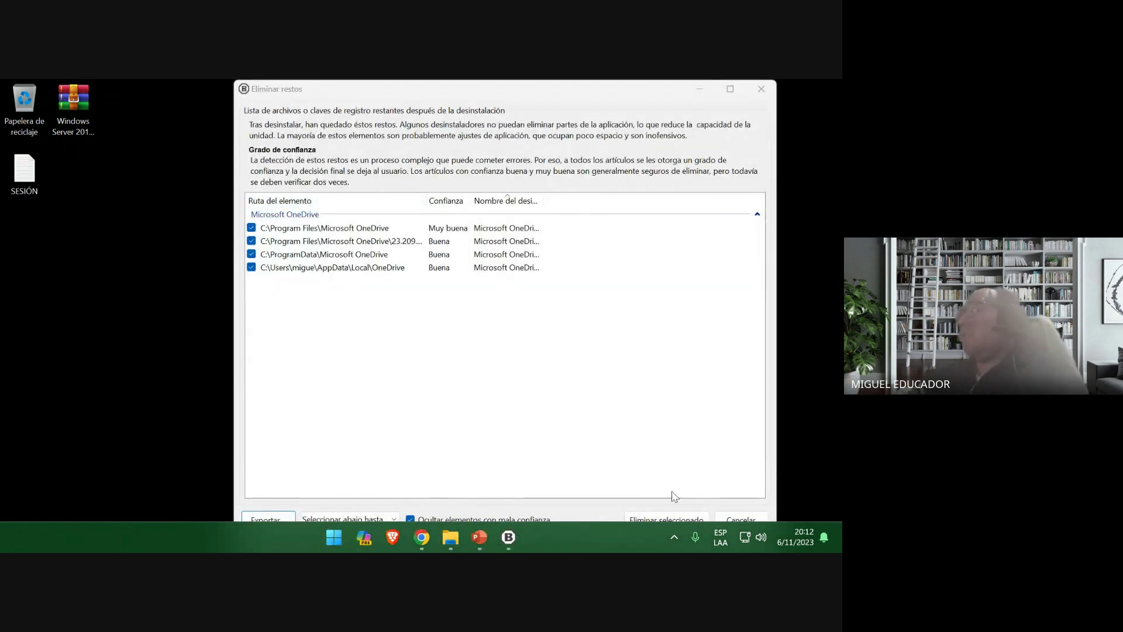
{"action": "left_click", "coordinate": [649, 520]}
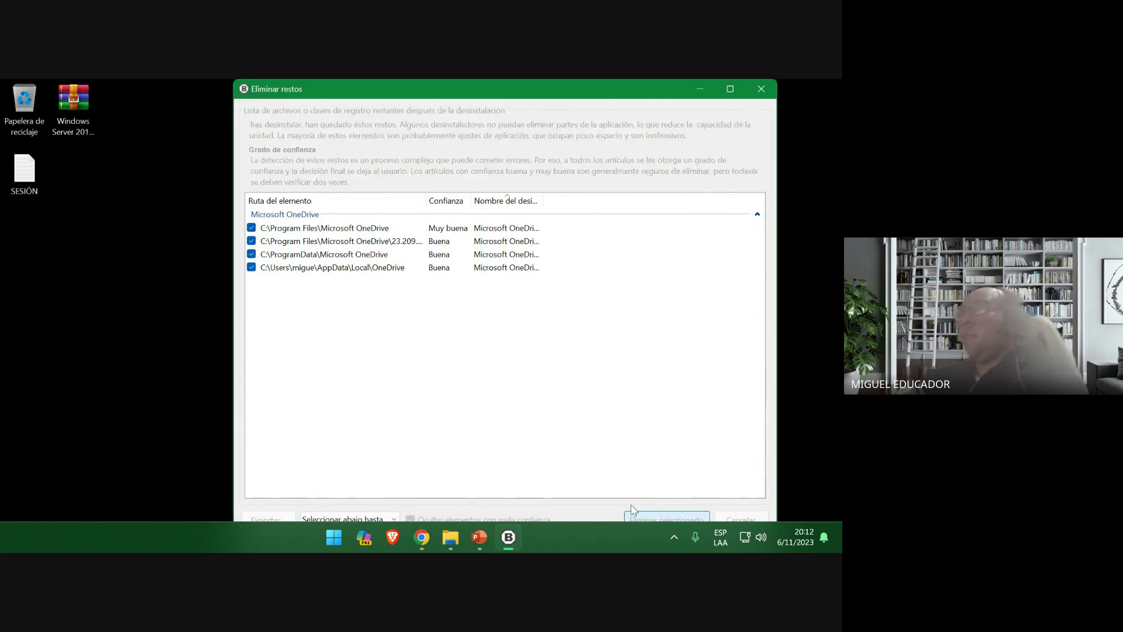
{"action": "right_click", "coordinate": [195, 264]}
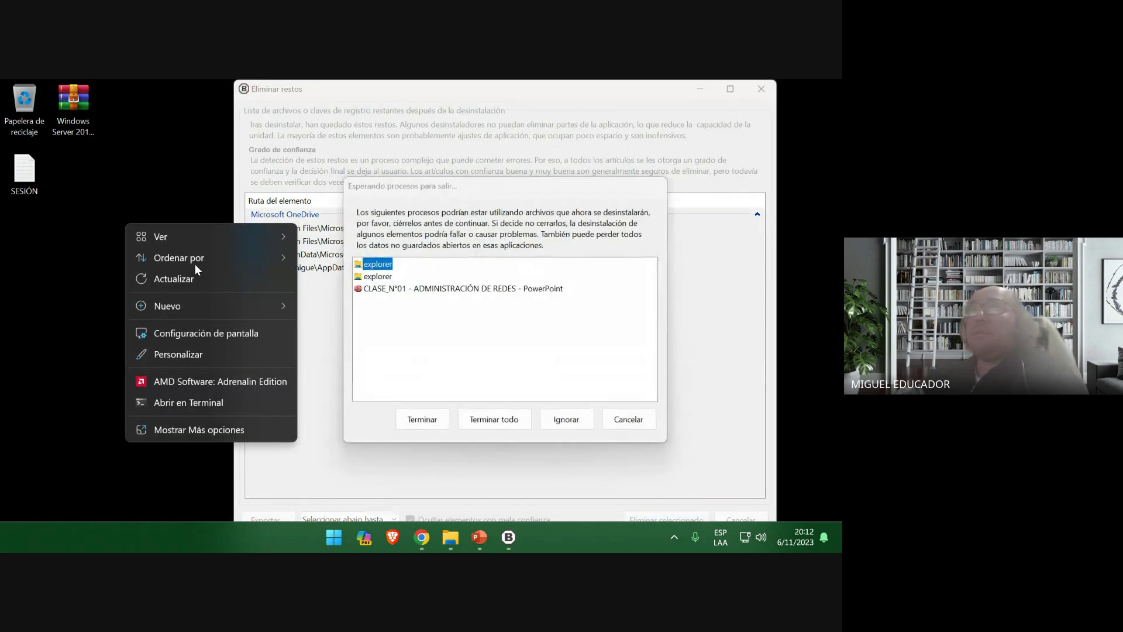
{"action": "left_click", "coordinate": [275, 329]}
Step: Continue despite running processes, retry the in-use OneDrive folder, then cancel it
{"action": "left_click", "coordinate": [566, 419]}
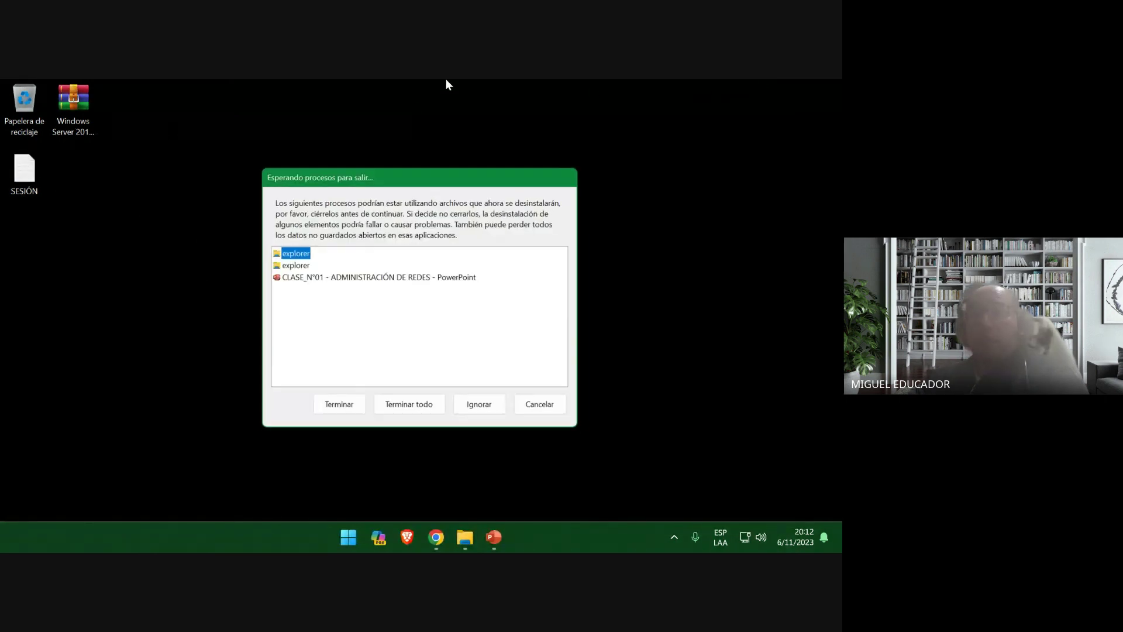
{"action": "left_click", "coordinate": [495, 405]}
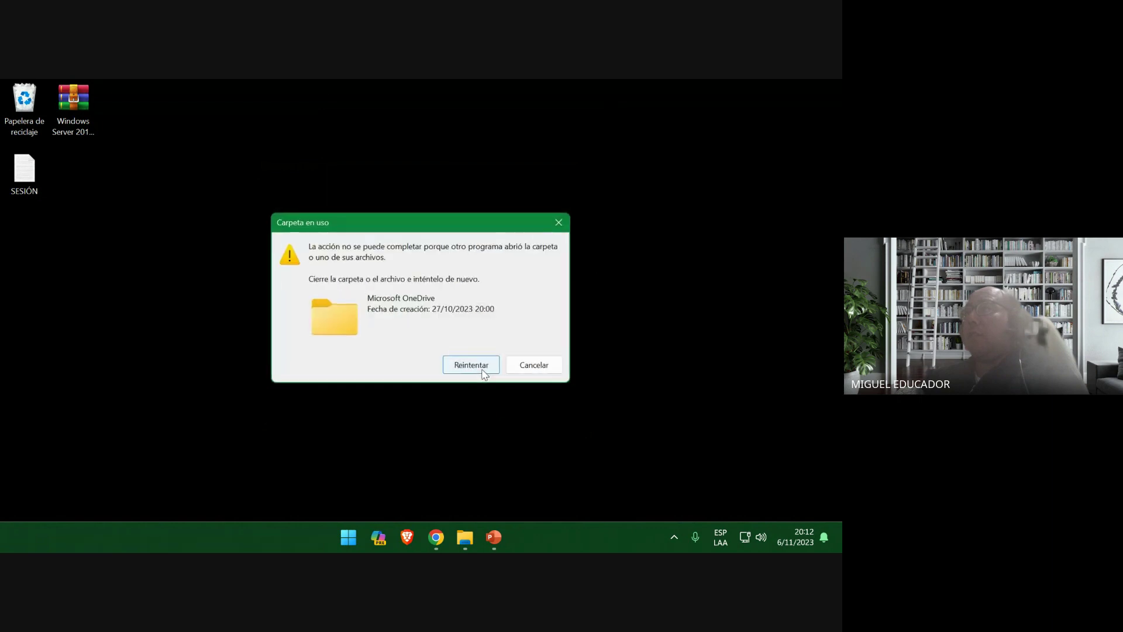
{"action": "left_click", "coordinate": [489, 371]}
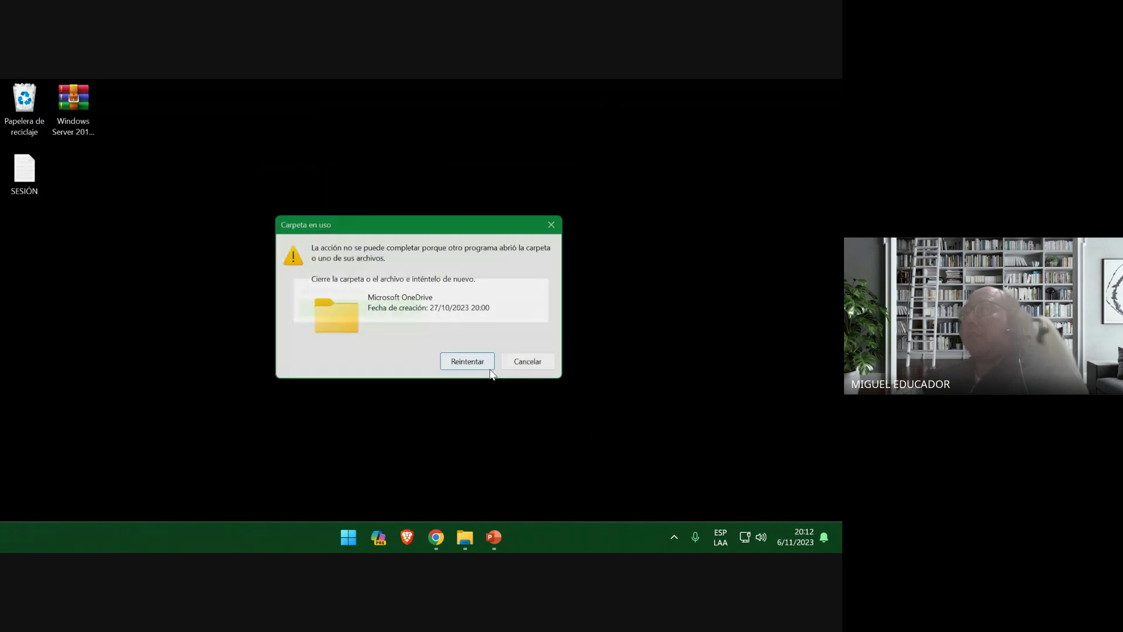
{"action": "left_click", "coordinate": [548, 364]}
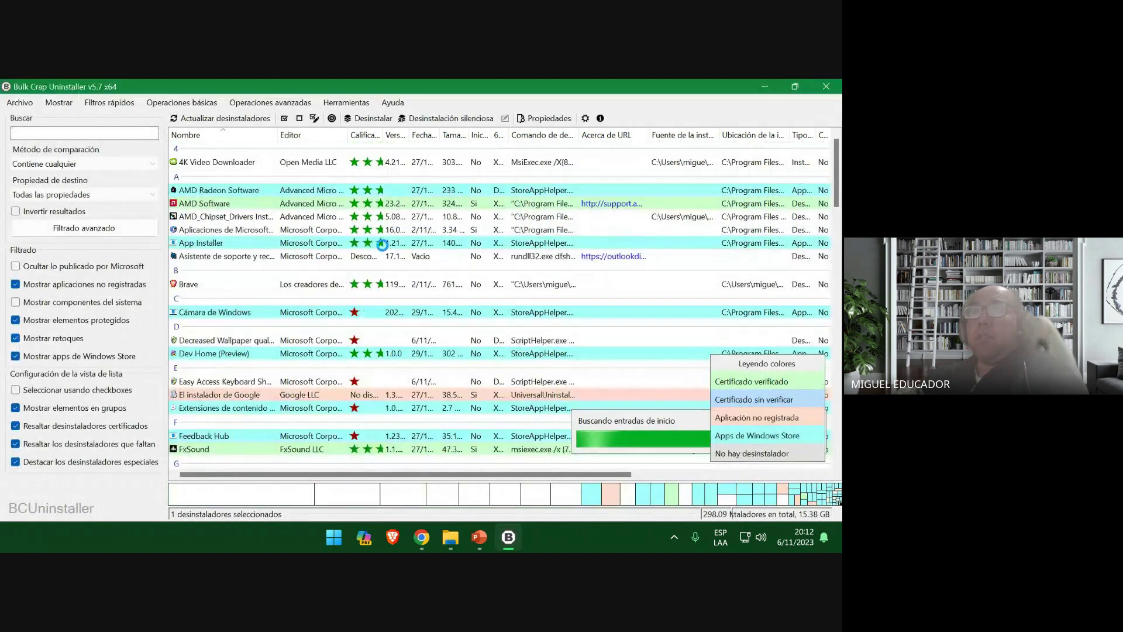
Step: Scroll to Microsoft OneDrive (64 bit) Setup, start its uninstall, and accept the app list
{"action": "scroll", "coordinate": [381, 256], "scroll_direction": "down", "scroll_amount": 3}
{"action": "scroll", "coordinate": [381, 260], "scroll_direction": "down", "scroll_amount": 1}
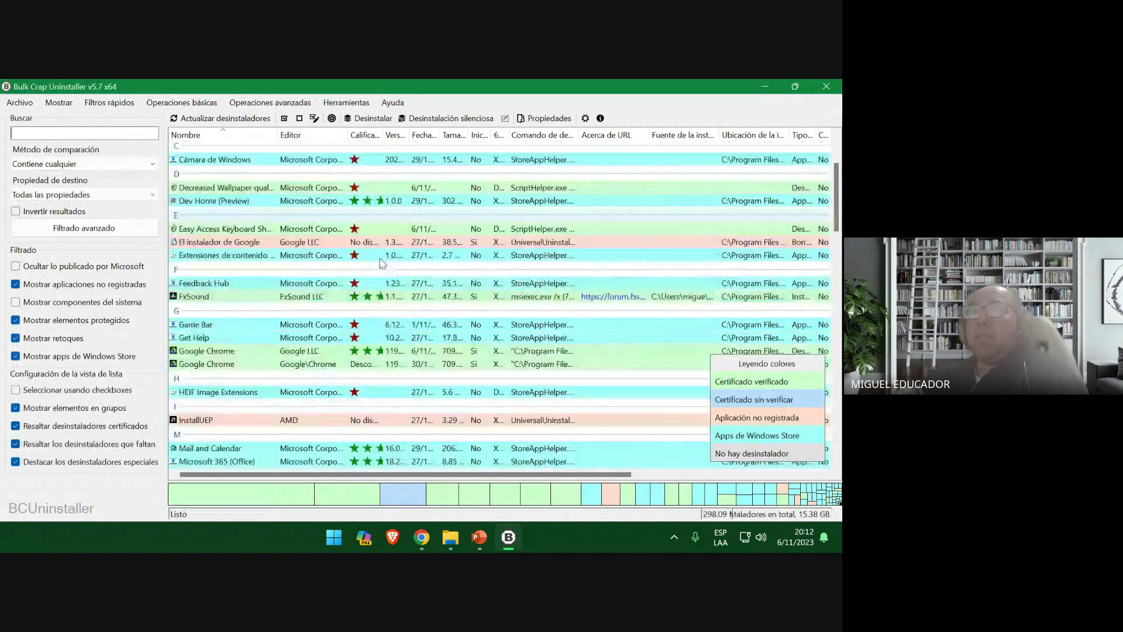
{"action": "scroll", "coordinate": [381, 262], "scroll_direction": "down", "scroll_amount": 6}
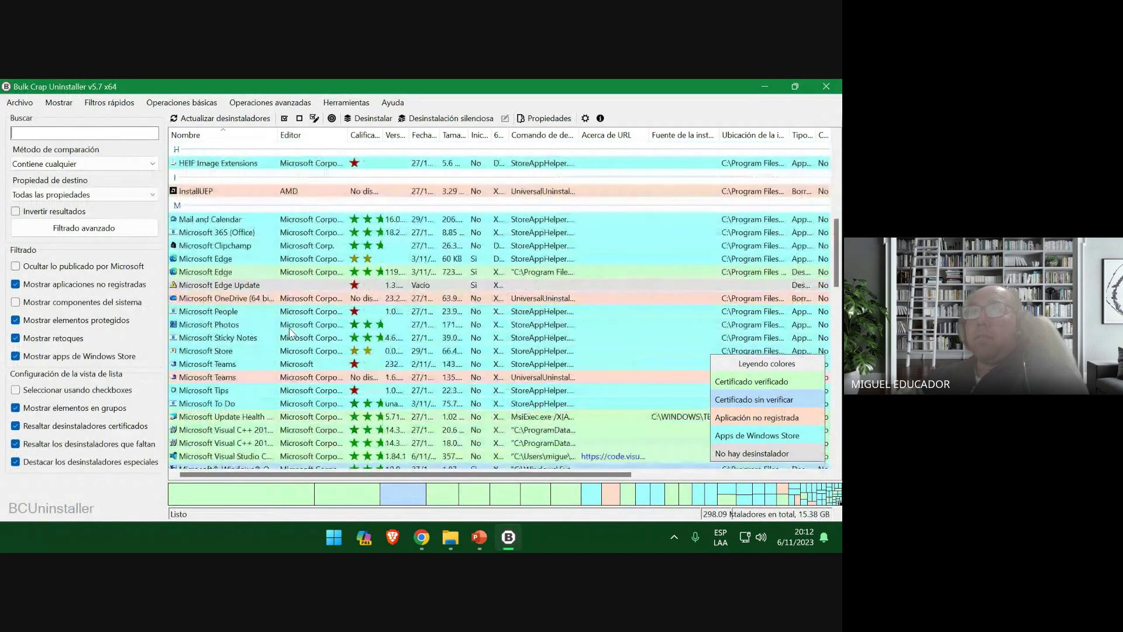
{"action": "right_click", "coordinate": [262, 301]}
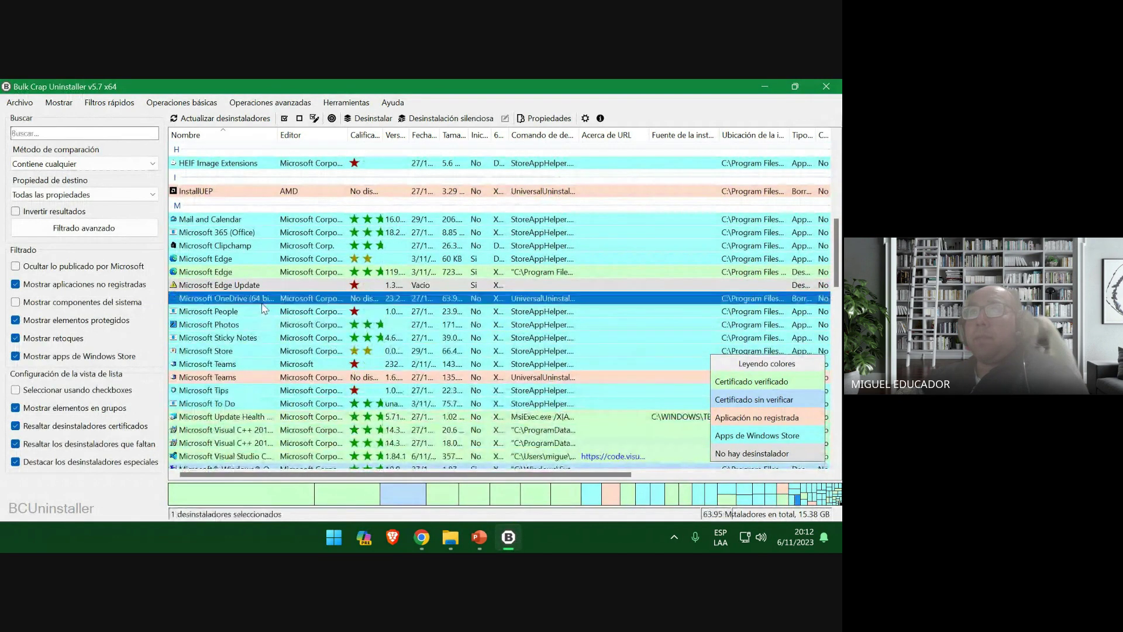
{"action": "left_click", "coordinate": [303, 316]}
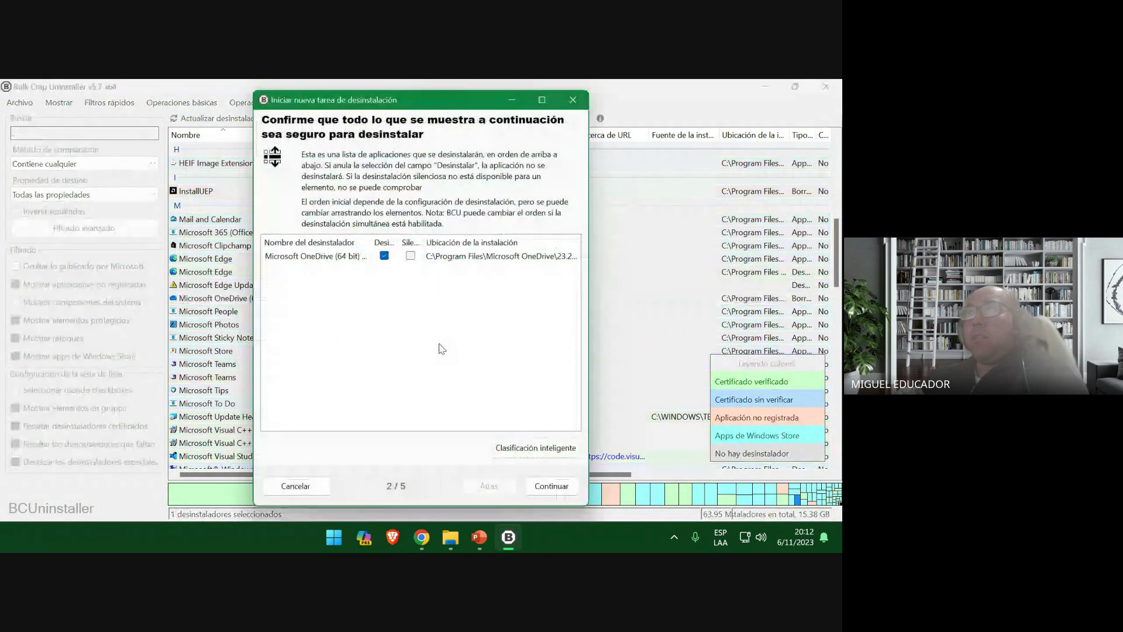
{"action": "left_click", "coordinate": [541, 487]}
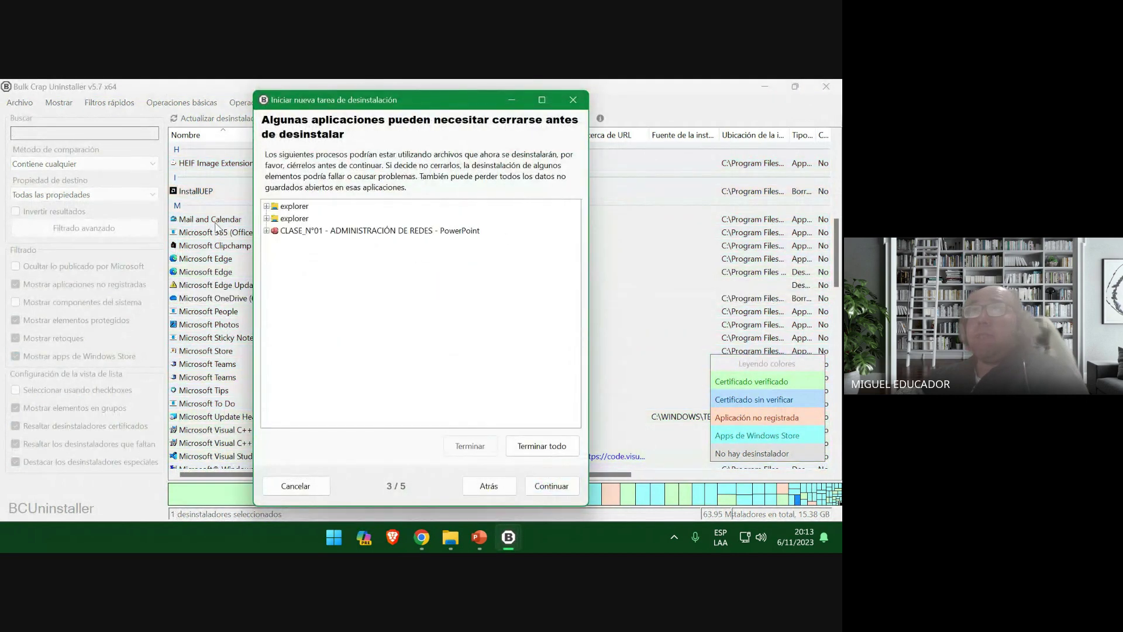
Step: End all processes blocking the removal, accept the settings, and launch the OneDrive uninstallation
{"action": "left_click", "coordinate": [534, 443]}
{"action": "left_click", "coordinate": [461, 358]}
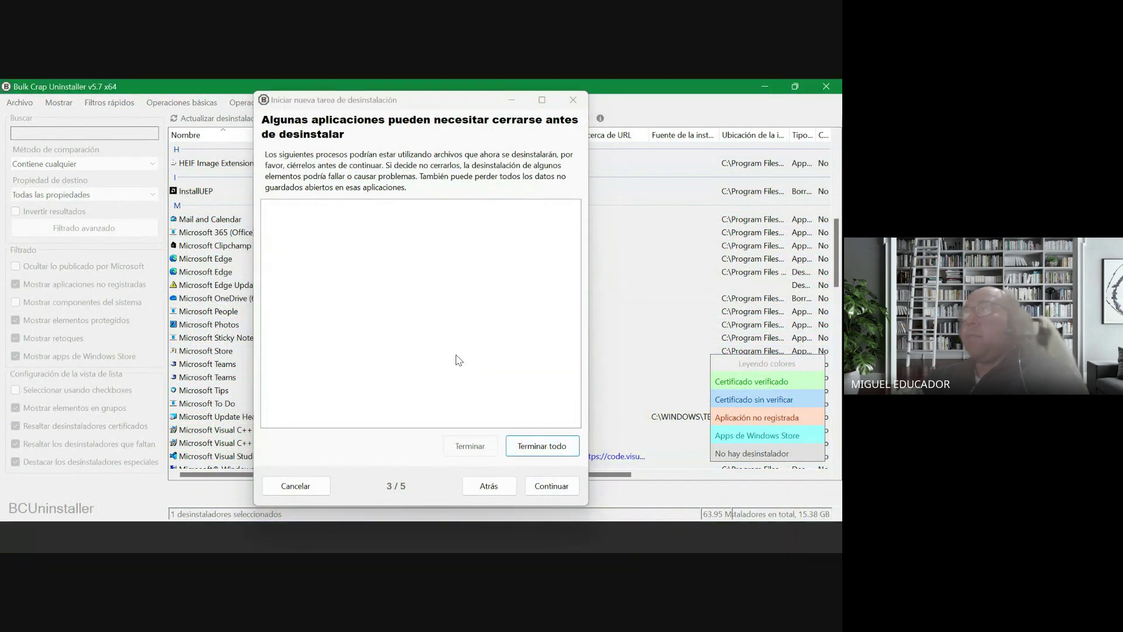
{"action": "left_click", "coordinate": [551, 486]}
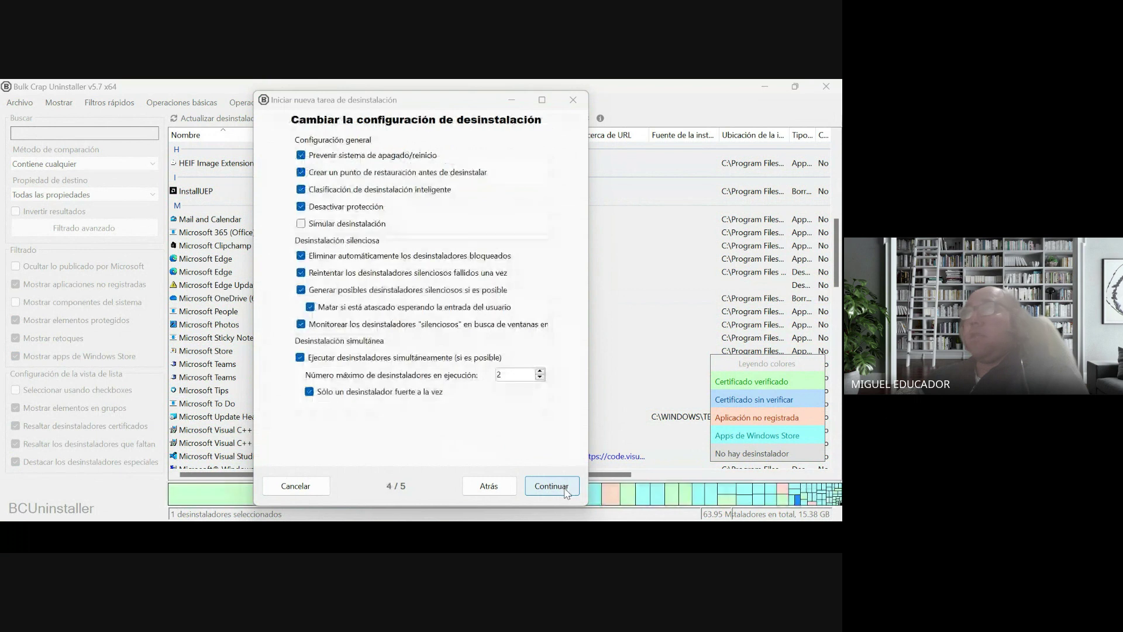
{"action": "left_click", "coordinate": [565, 492]}
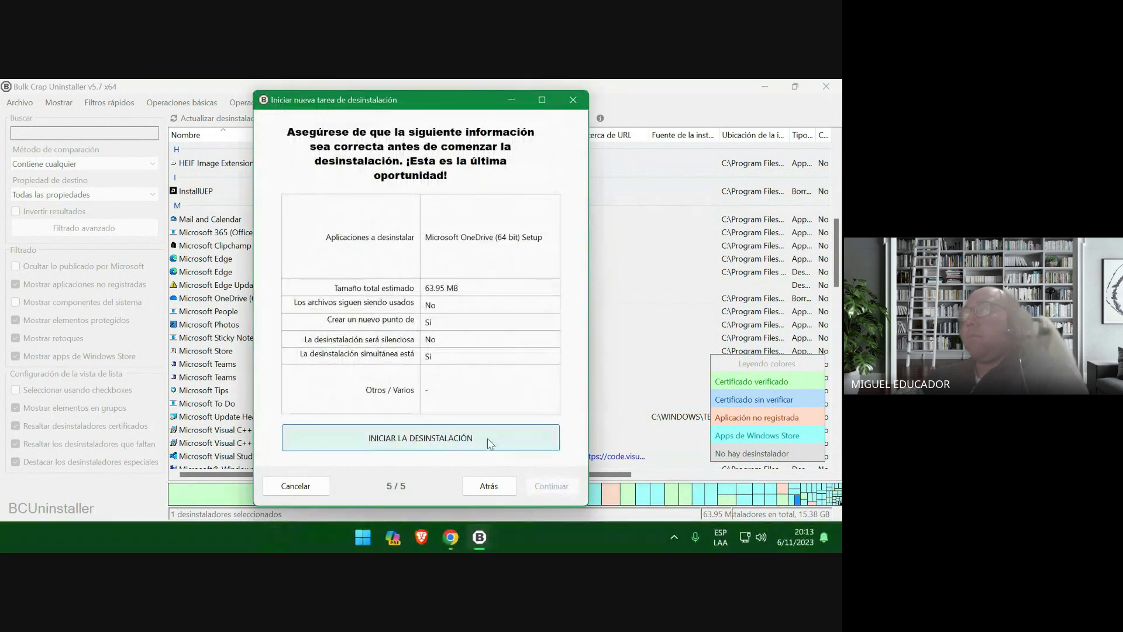
{"action": "left_click", "coordinate": [491, 446]}
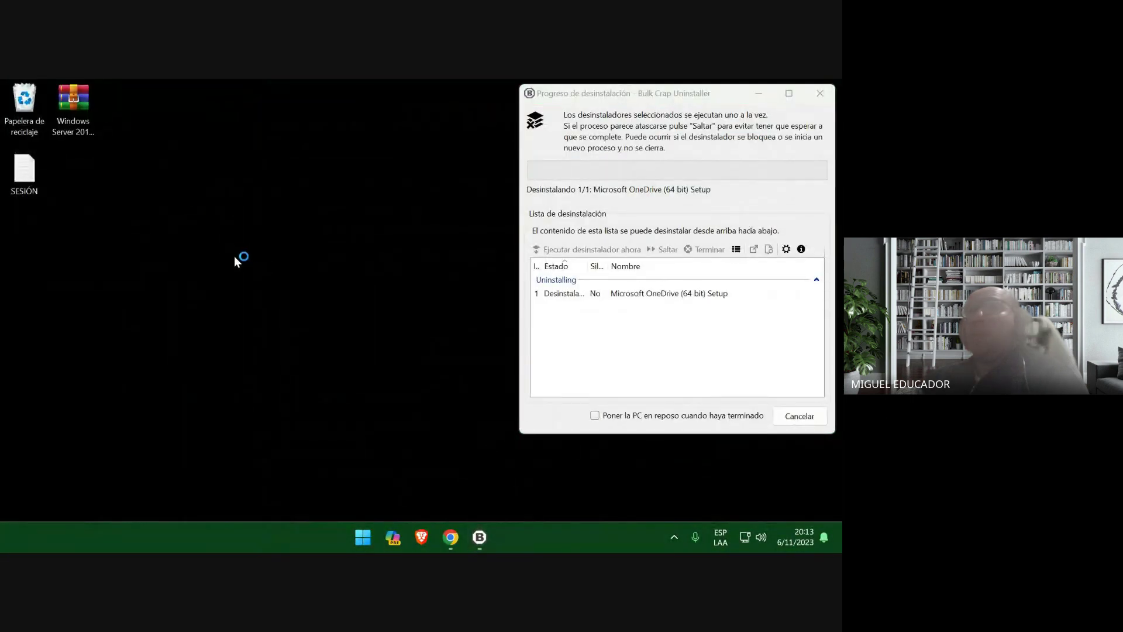
Step: Empty the Recycle Bin, delete the leftover OneDrive setup files, and close the finished progress window
{"action": "right_click", "coordinate": [25, 104]}
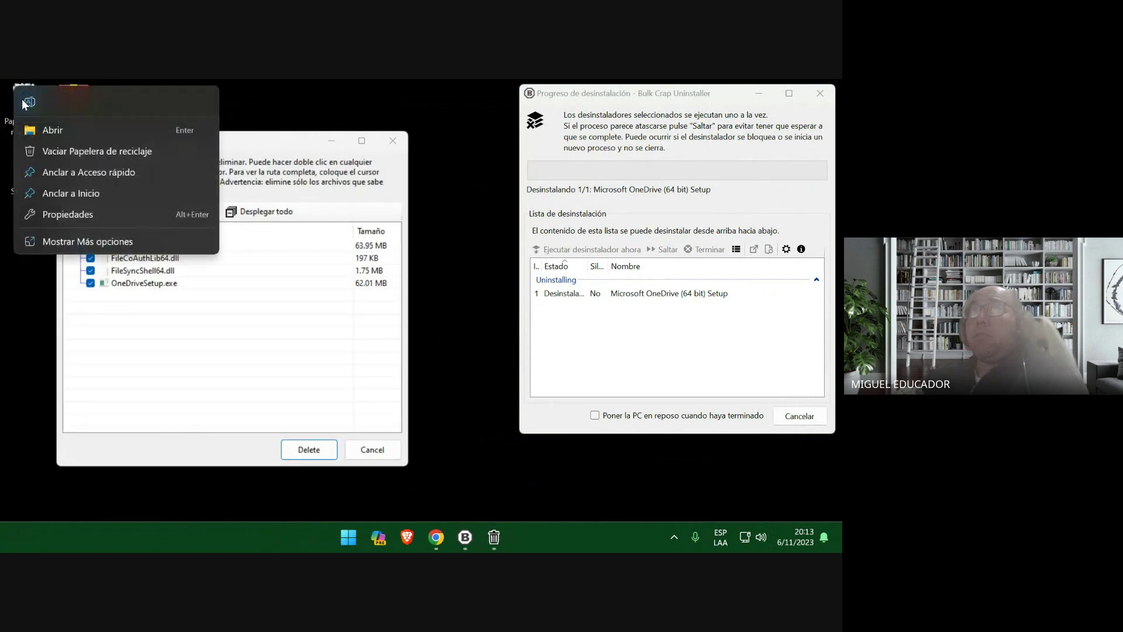
{"action": "left_click", "coordinate": [101, 152]}
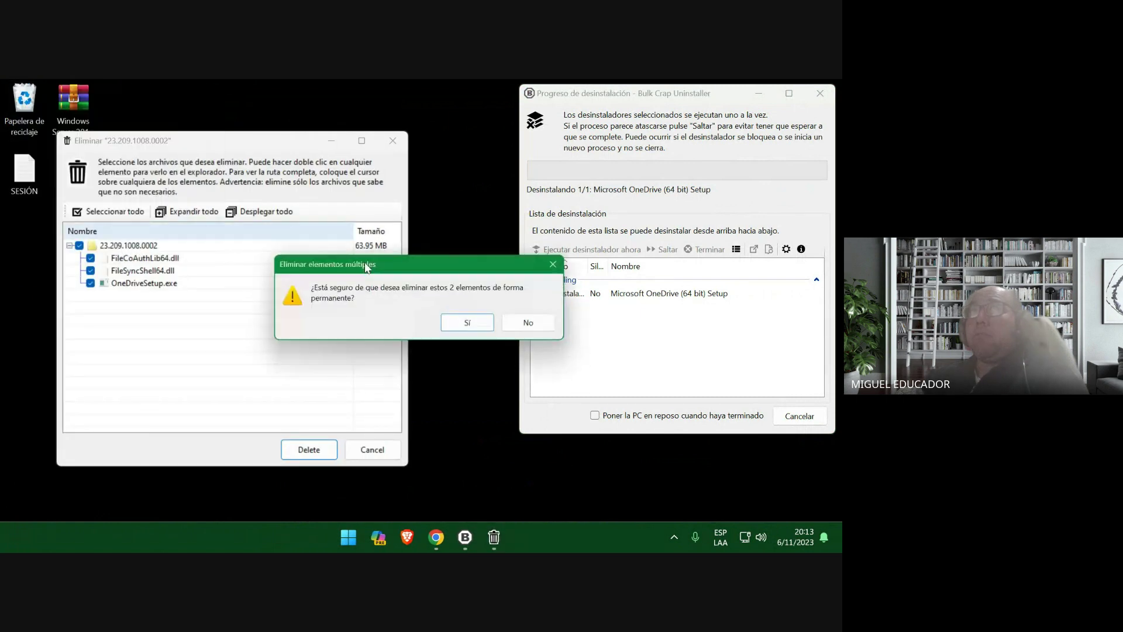
{"action": "left_click", "coordinate": [472, 323]}
{"action": "left_click", "coordinate": [308, 449]}
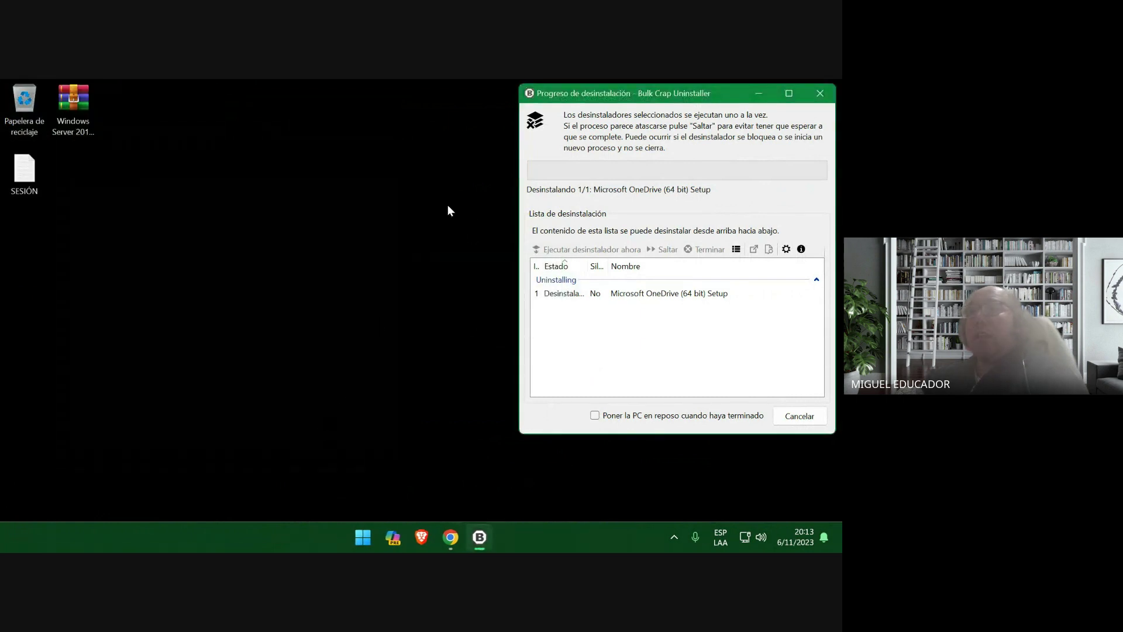
{"action": "right_click", "coordinate": [125, 200]}
{"action": "left_click", "coordinate": [170, 254]}
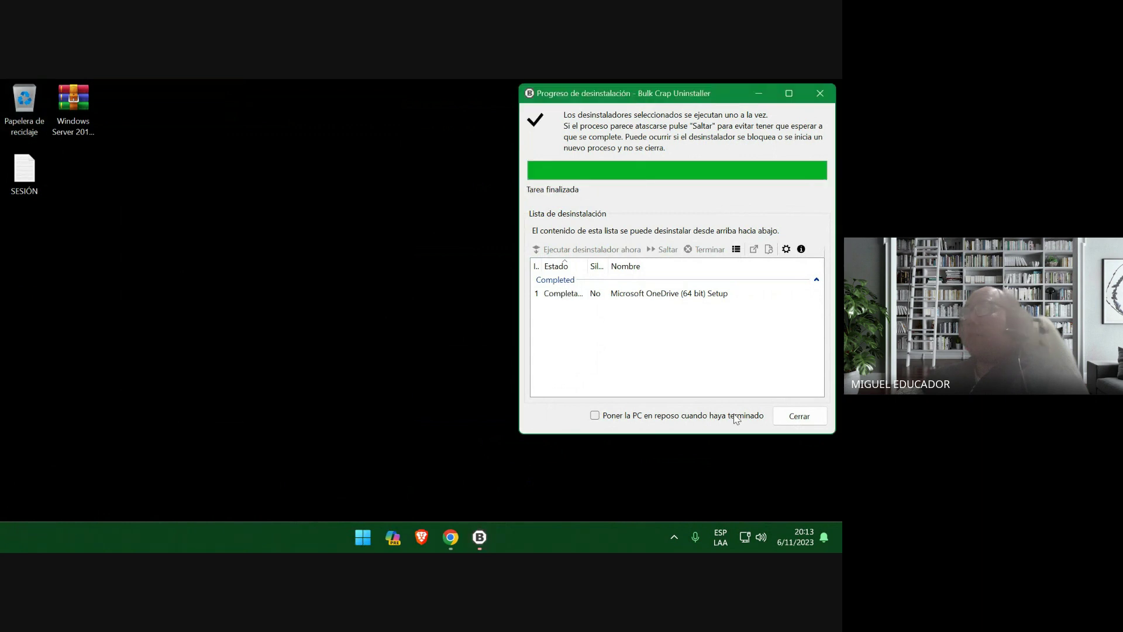
{"action": "left_click", "coordinate": [790, 415]}
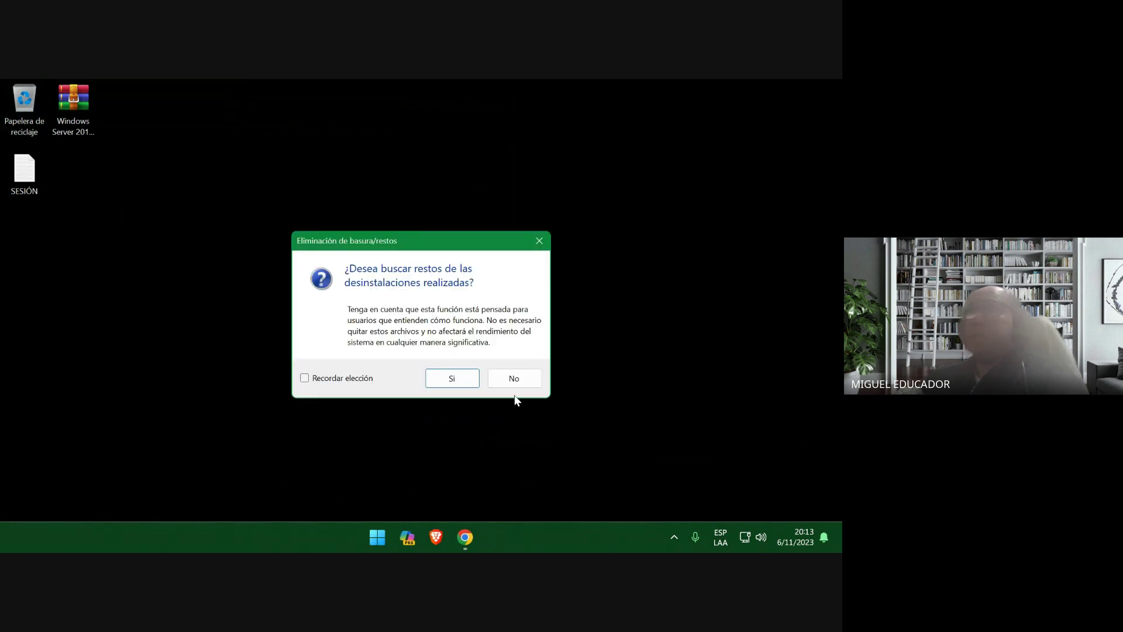
Step: Search for OneDrive leftovers, check the program folder too, and delete all four leftover items
{"action": "left_click", "coordinate": [452, 379]}
{"action": "right_click", "coordinate": [133, 303]}
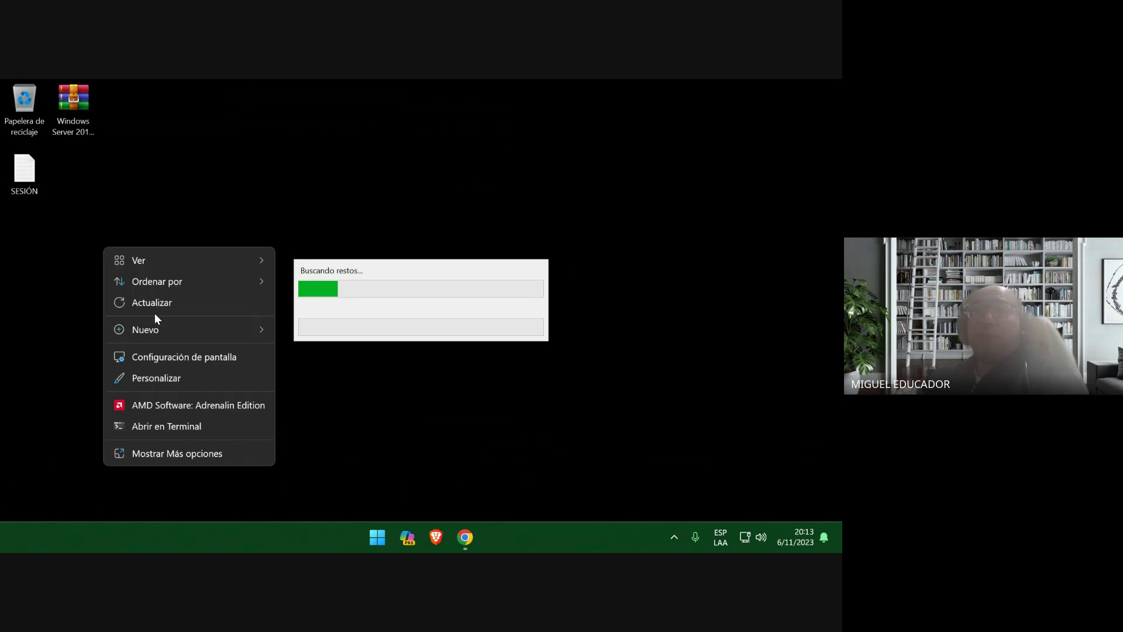
{"action": "left_click", "coordinate": [153, 300]}
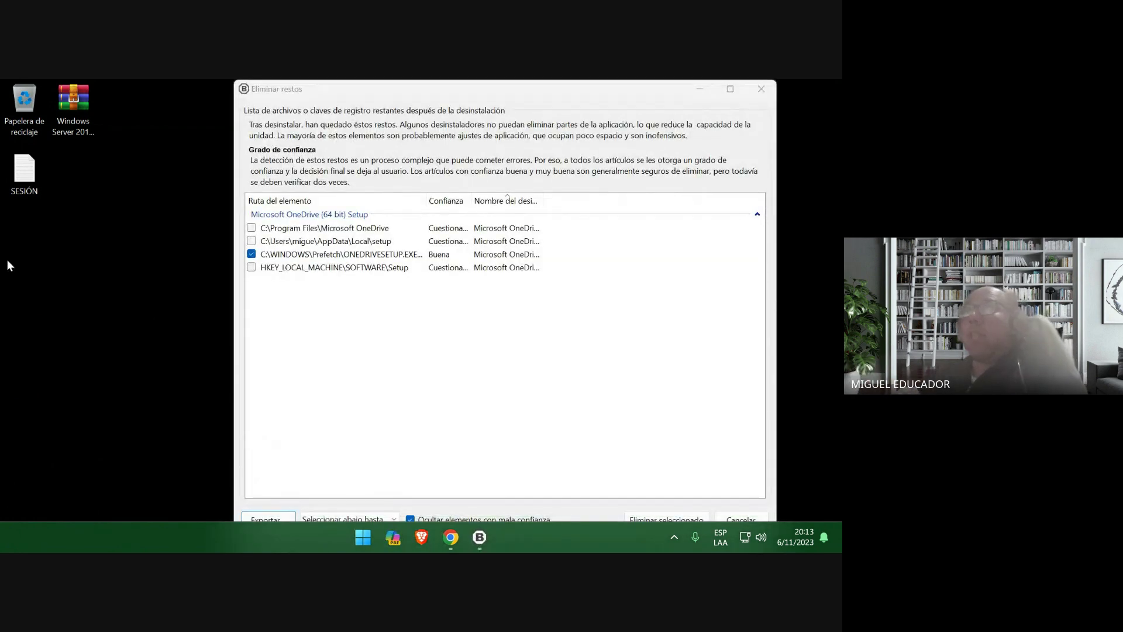
{"action": "left_click", "coordinate": [252, 228]}
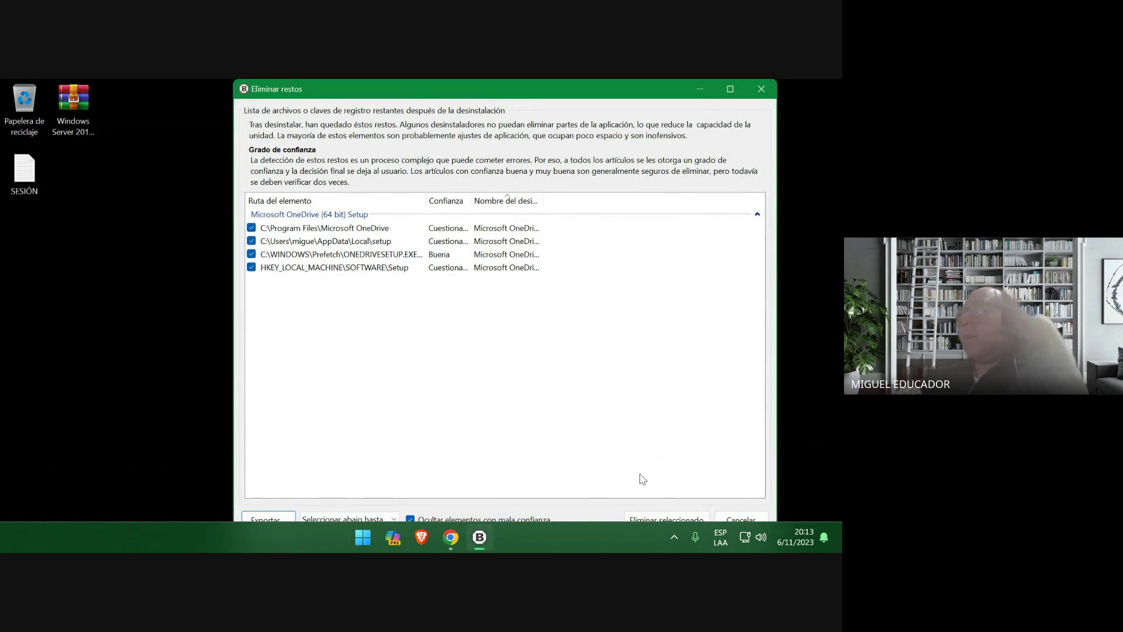
{"action": "left_click", "coordinate": [672, 519]}
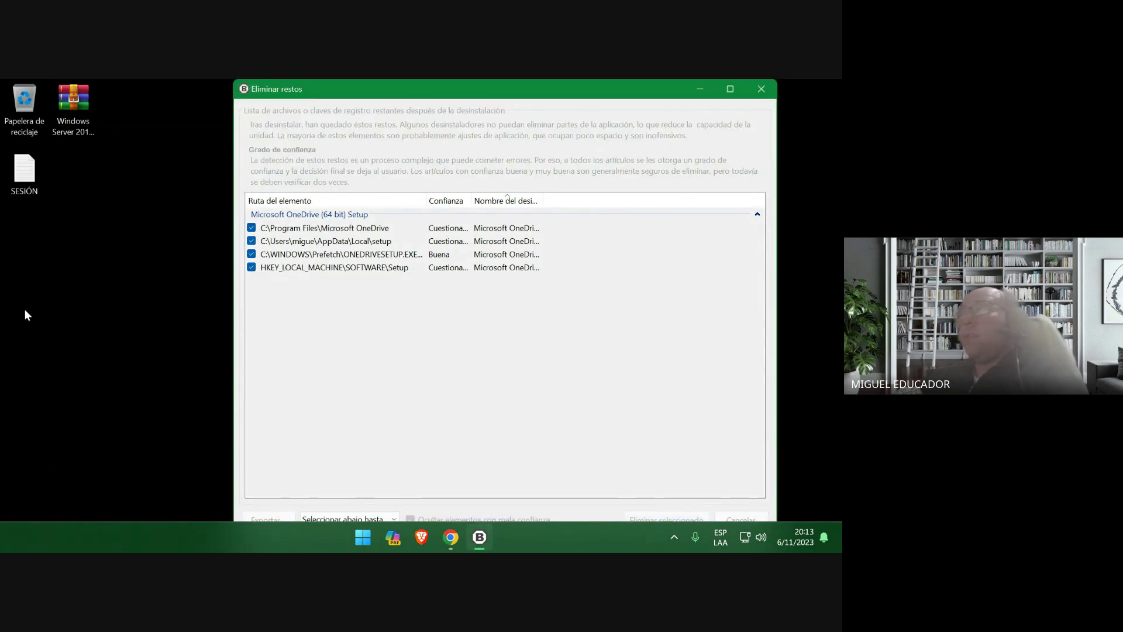
{"action": "right_click", "coordinate": [119, 240]}
{"action": "left_click", "coordinate": [170, 297]}
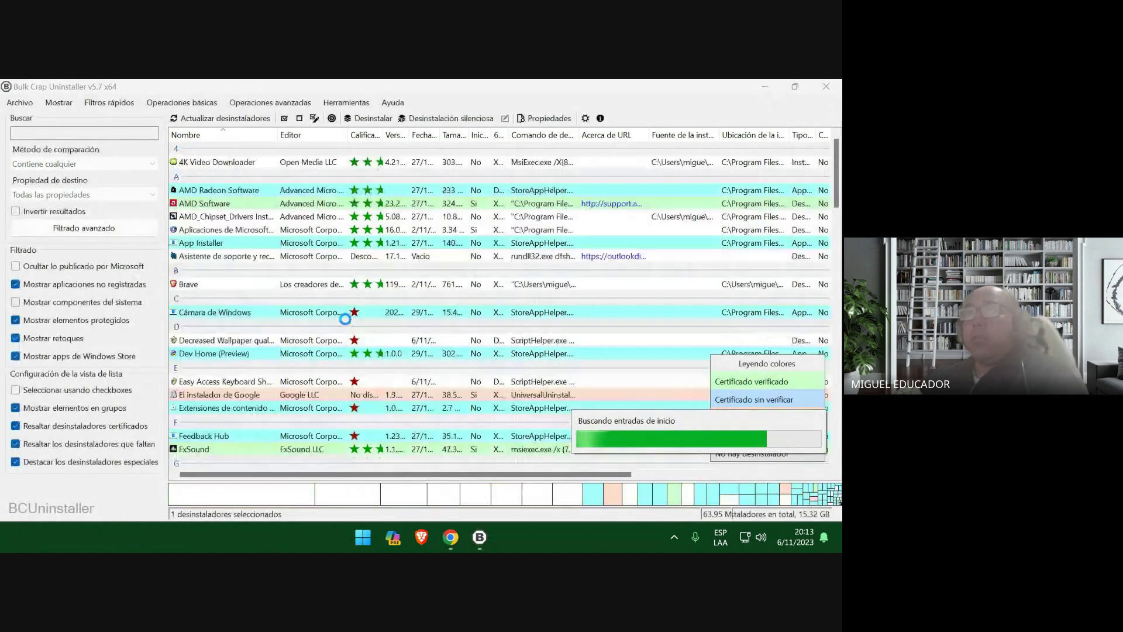
Step: Scroll to Microsoft Teams and run its uninstall with Desinstalar through to Iniciar la desinstalación
{"action": "scroll", "coordinate": [381, 382], "scroll_direction": "down", "scroll_amount": 3}
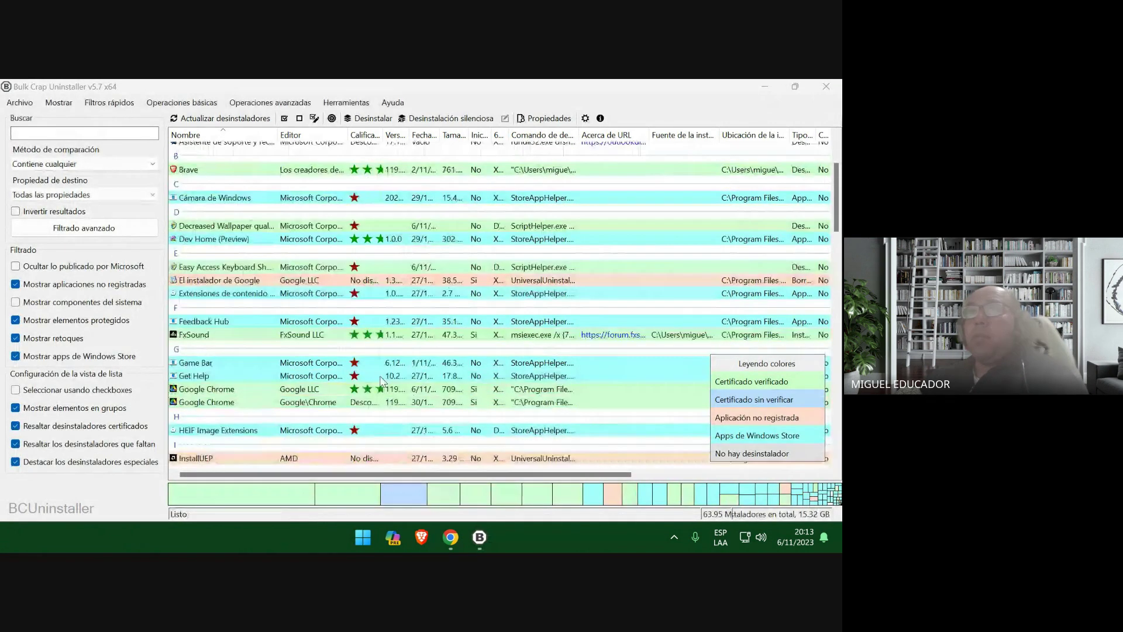
{"action": "scroll", "coordinate": [381, 383], "scroll_direction": "down", "scroll_amount": 3}
{"action": "scroll", "coordinate": [377, 383], "scroll_direction": "down", "scroll_amount": 4}
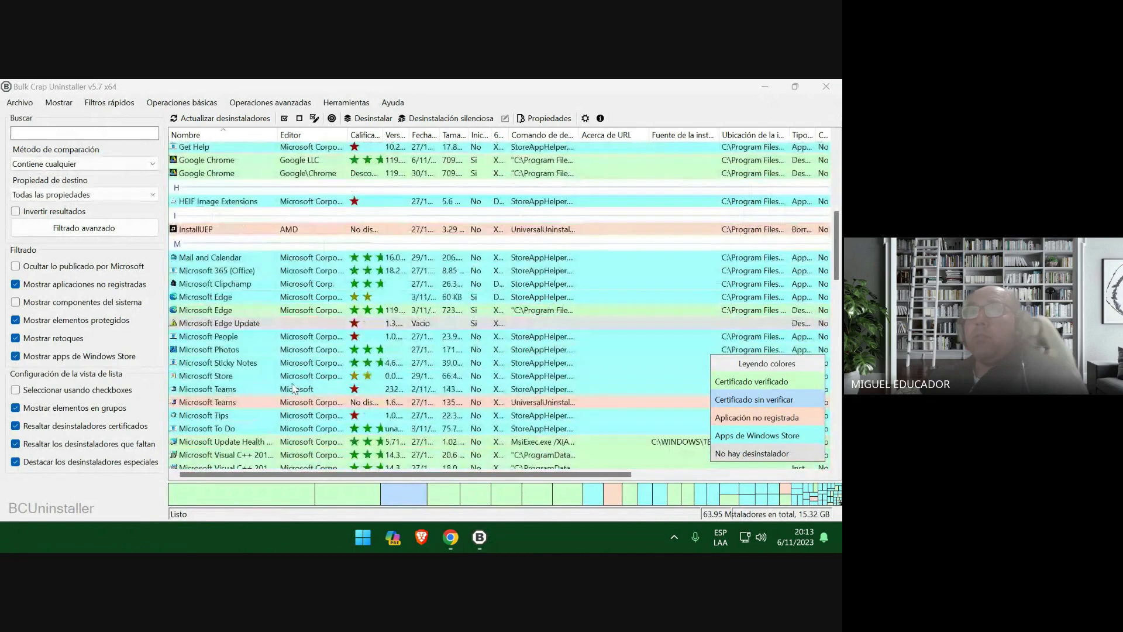
{"action": "right_click", "coordinate": [235, 351]}
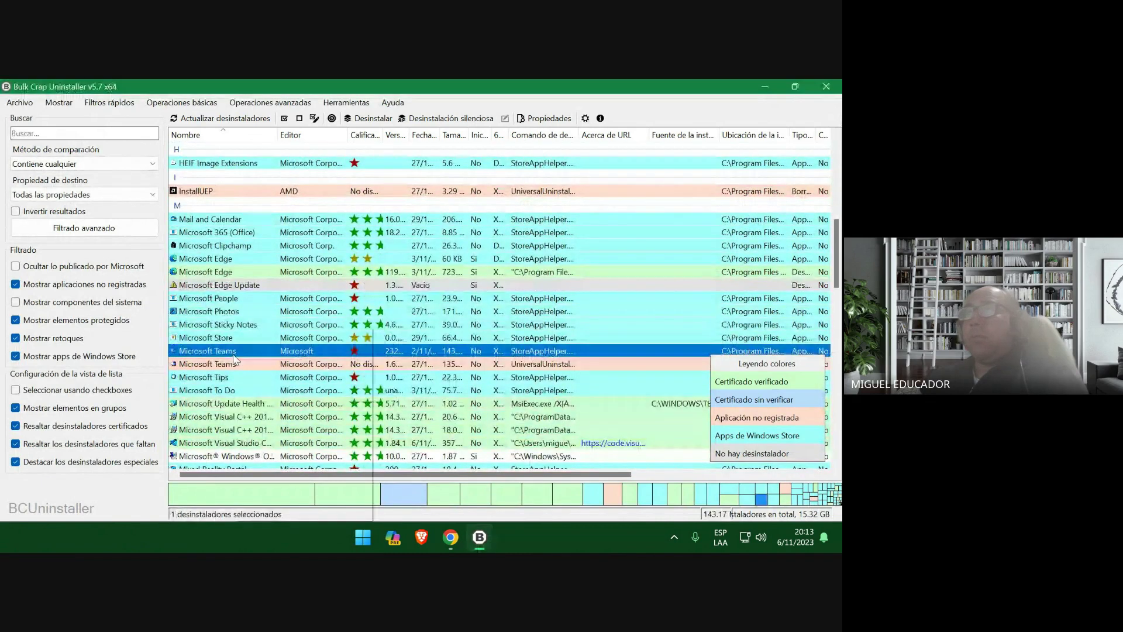
{"action": "left_click", "coordinate": [281, 334]}
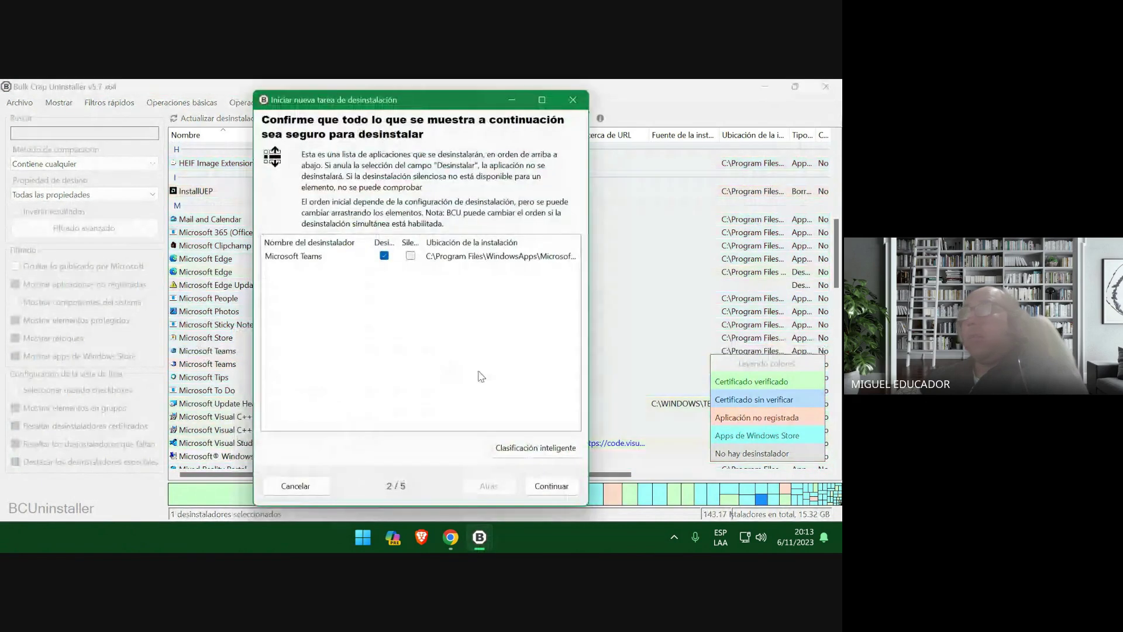
{"action": "left_click", "coordinate": [552, 484]}
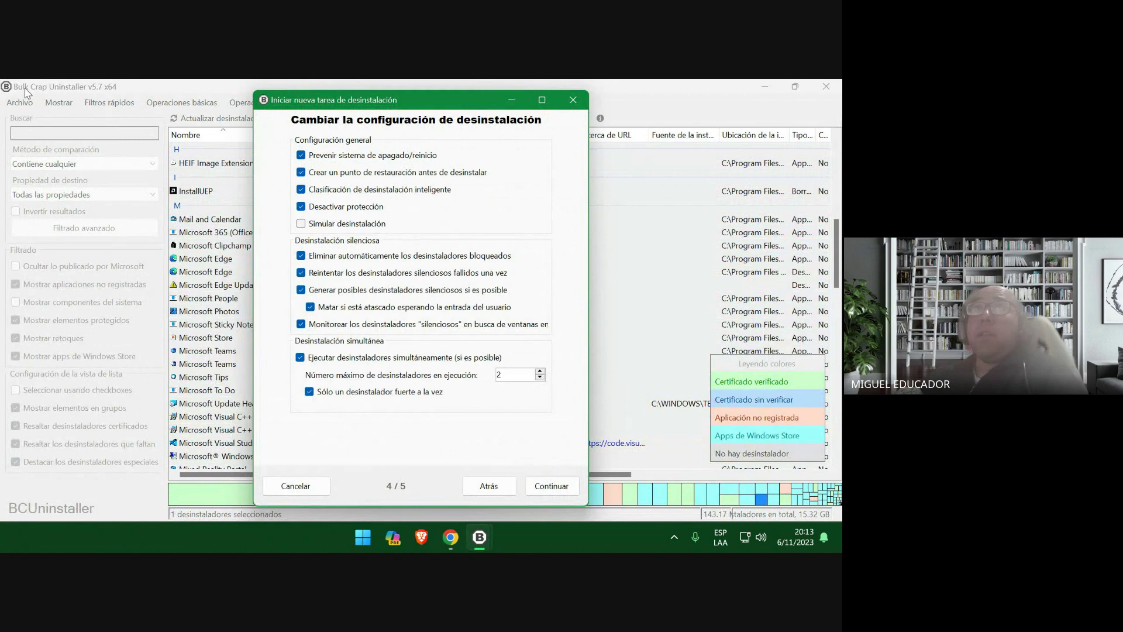
{"action": "left_click", "coordinate": [551, 486]}
{"action": "left_click", "coordinate": [502, 443]}
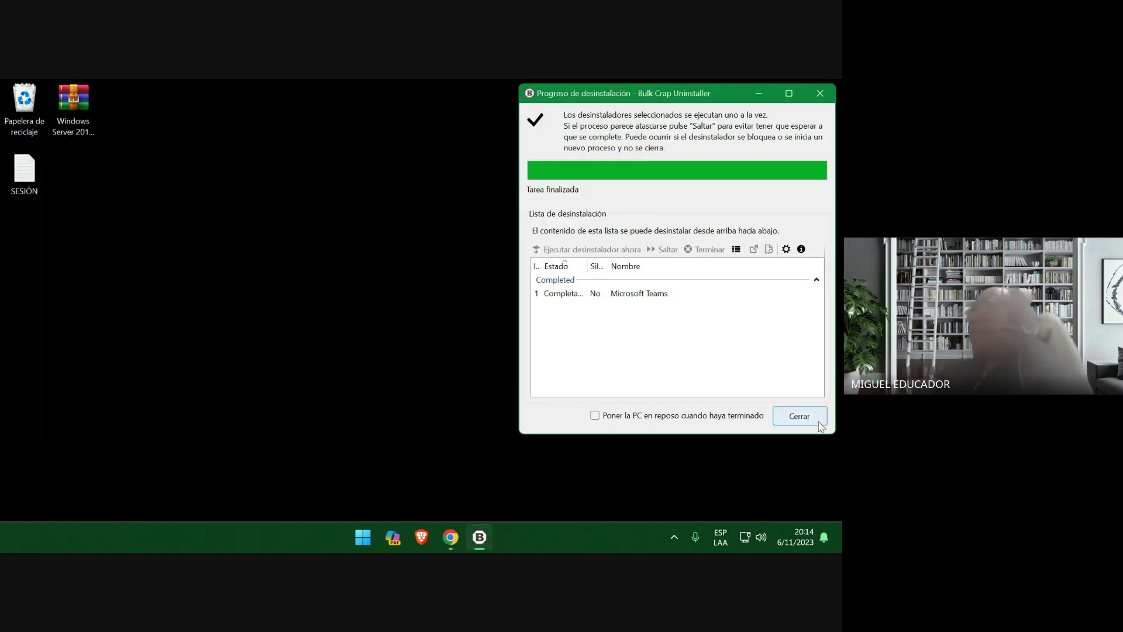
Step: Close the finished progress window, search for Teams leftovers, and delete the leftover registry entries
{"action": "left_click", "coordinate": [799, 416]}
{"action": "left_click", "coordinate": [445, 382]}
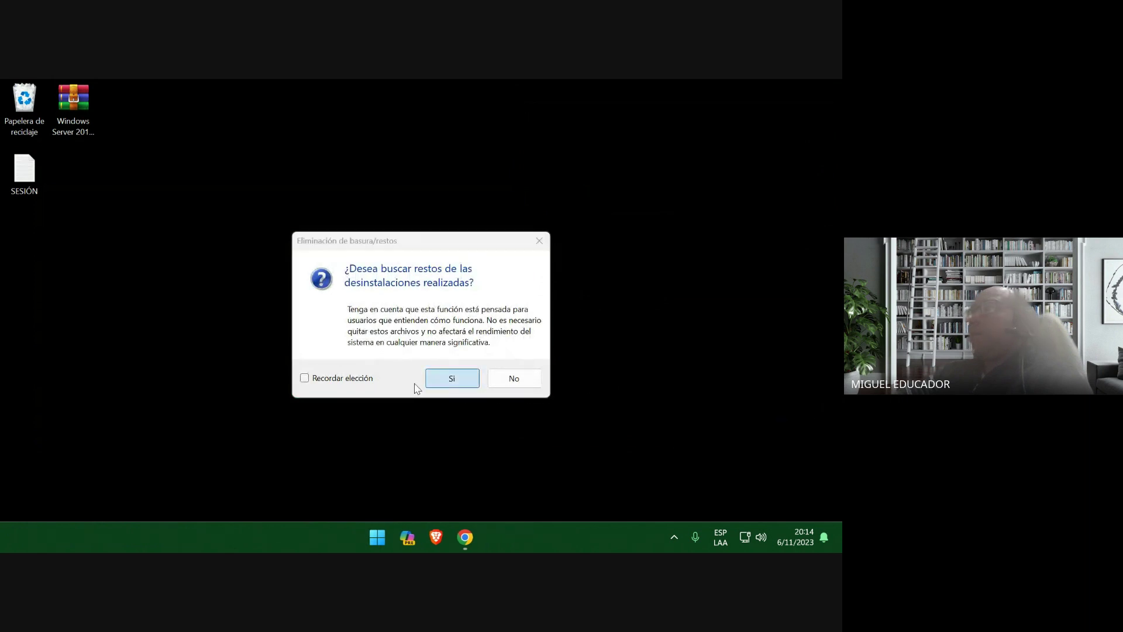
{"action": "right_click", "coordinate": [613, 211]}
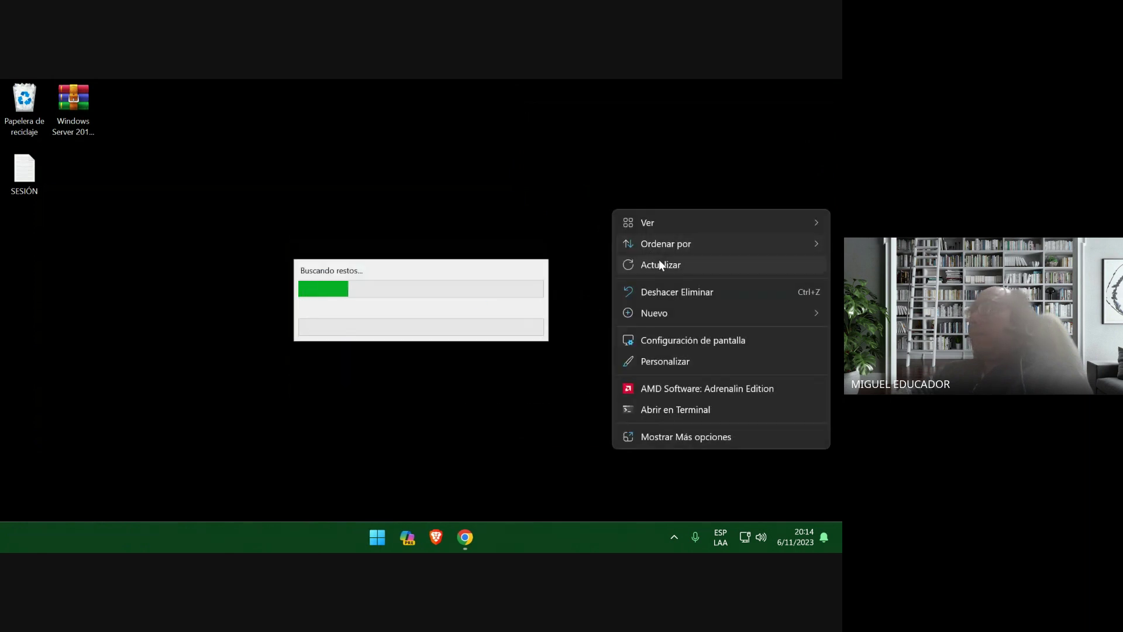
{"action": "left_click", "coordinate": [660, 263]}
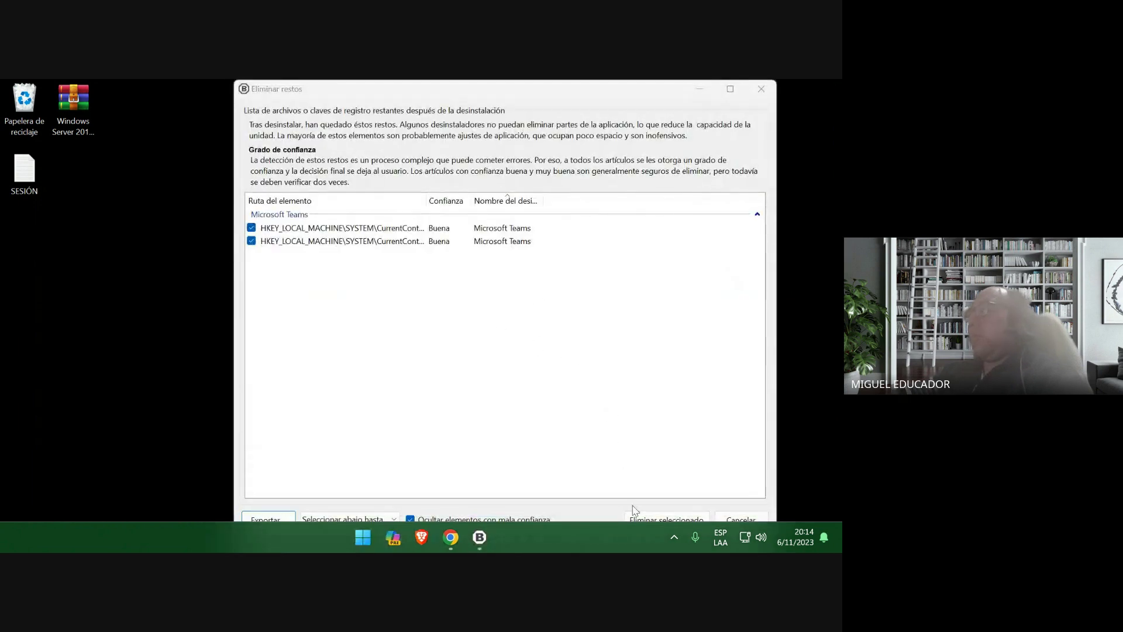
{"action": "left_click", "coordinate": [637, 516]}
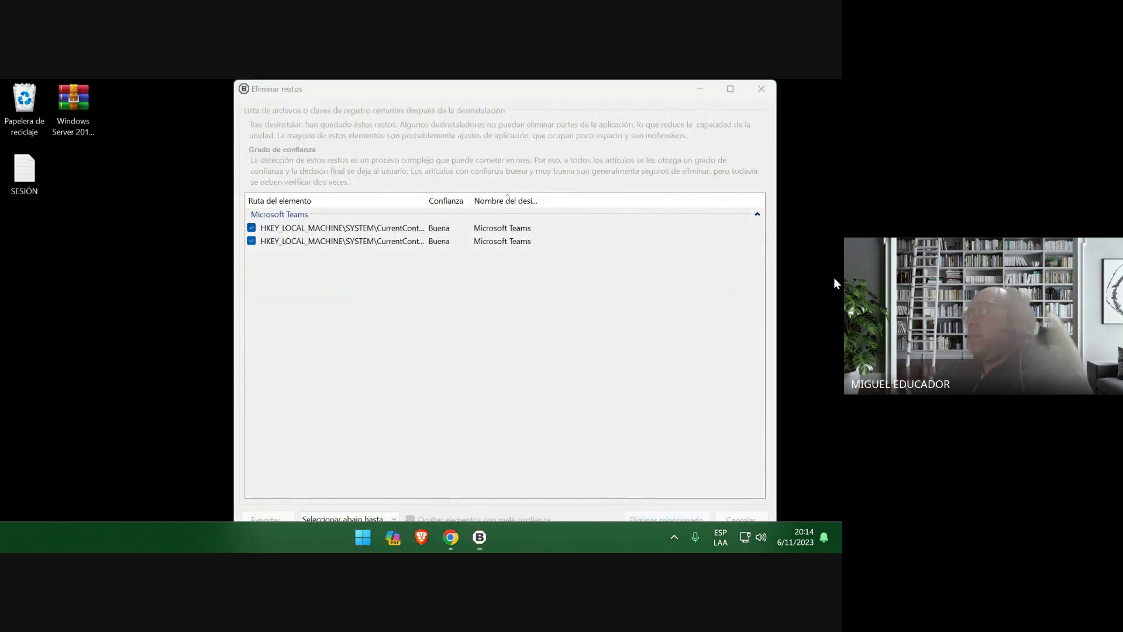
{"action": "right_click", "coordinate": [834, 279]}
{"action": "left_click", "coordinate": [735, 279]}
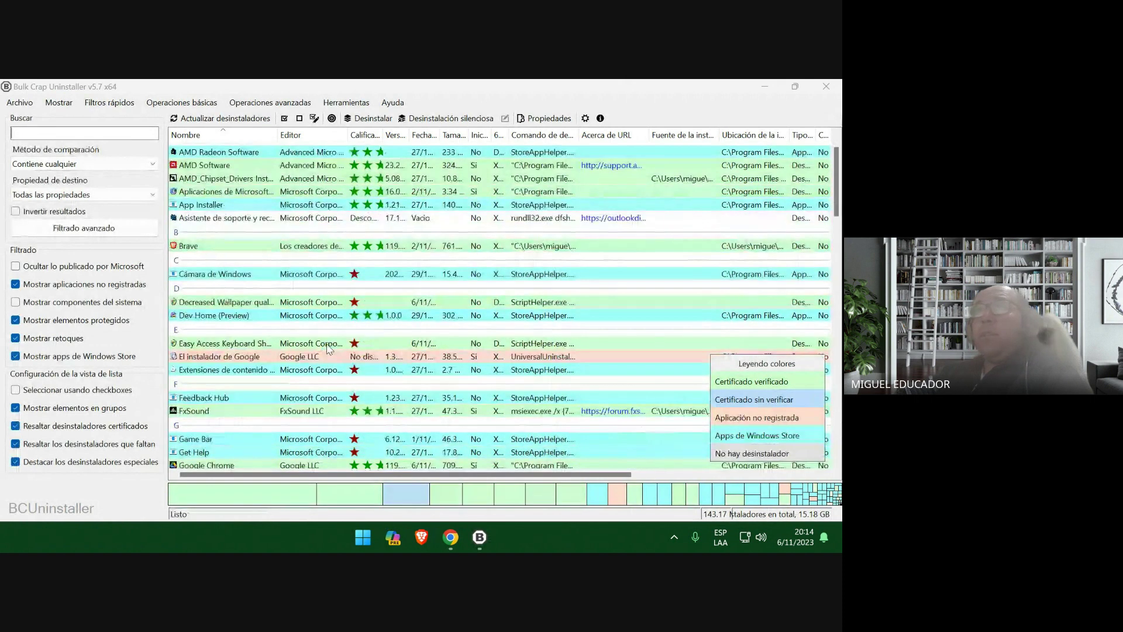
Step: Uninstall the 135.71 MB Teams Installer entry, confirm deleting its files, and close the progress window
{"action": "scroll", "coordinate": [328, 350], "scroll_direction": "down", "scroll_amount": 5}
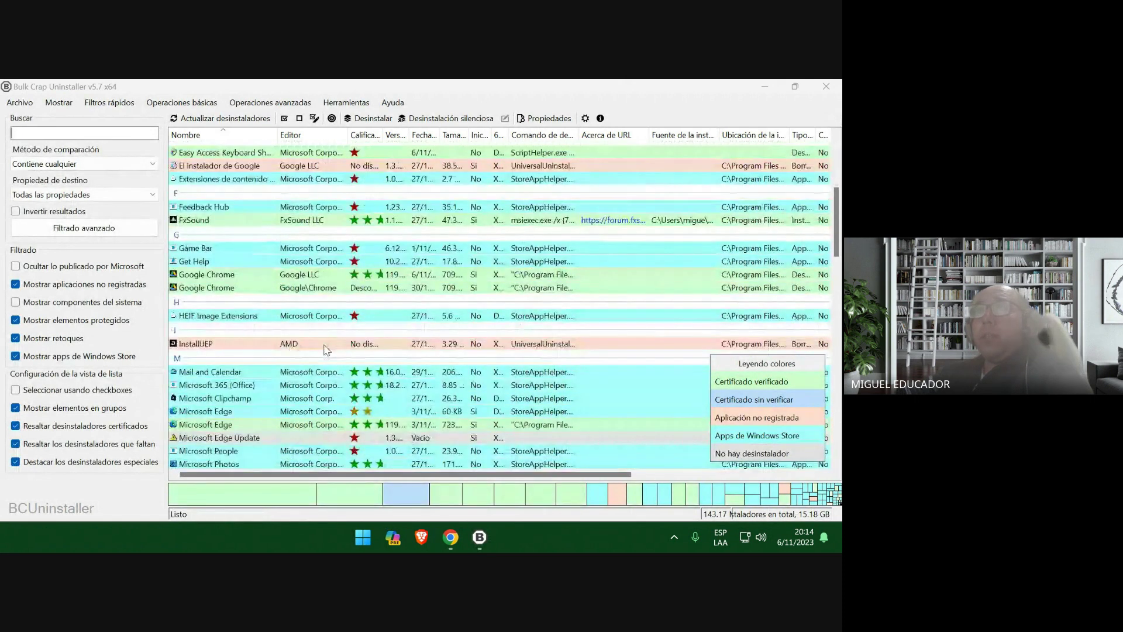
{"action": "scroll", "coordinate": [316, 355], "scroll_direction": "down", "scroll_amount": 2}
{"action": "scroll", "coordinate": [282, 385], "scroll_direction": "down", "scroll_amount": 2}
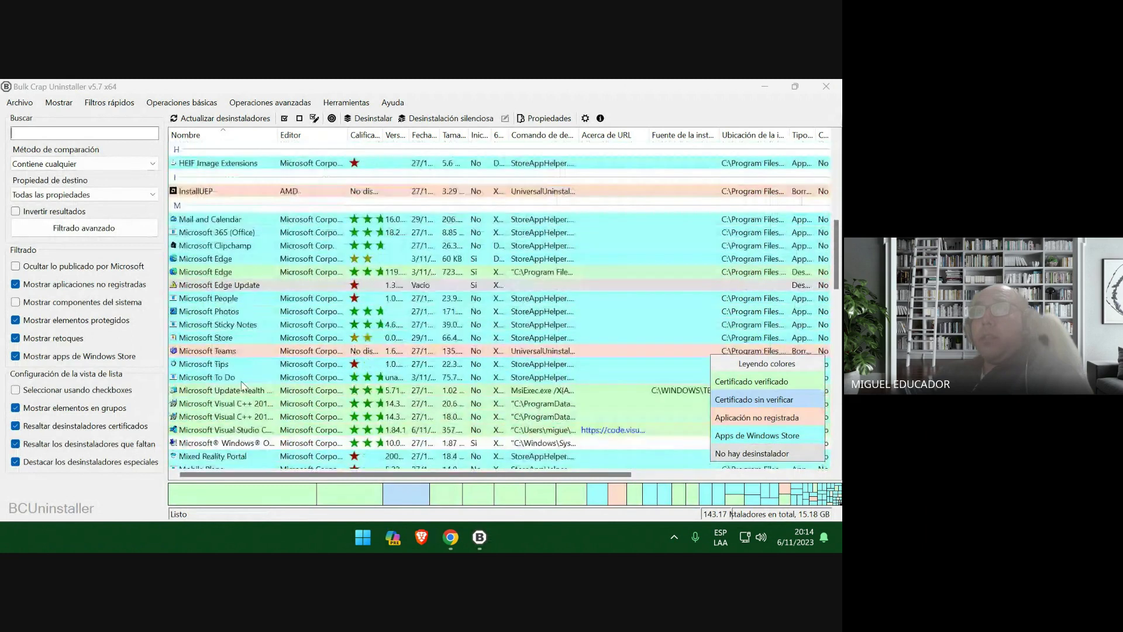
{"action": "right_click", "coordinate": [236, 353]}
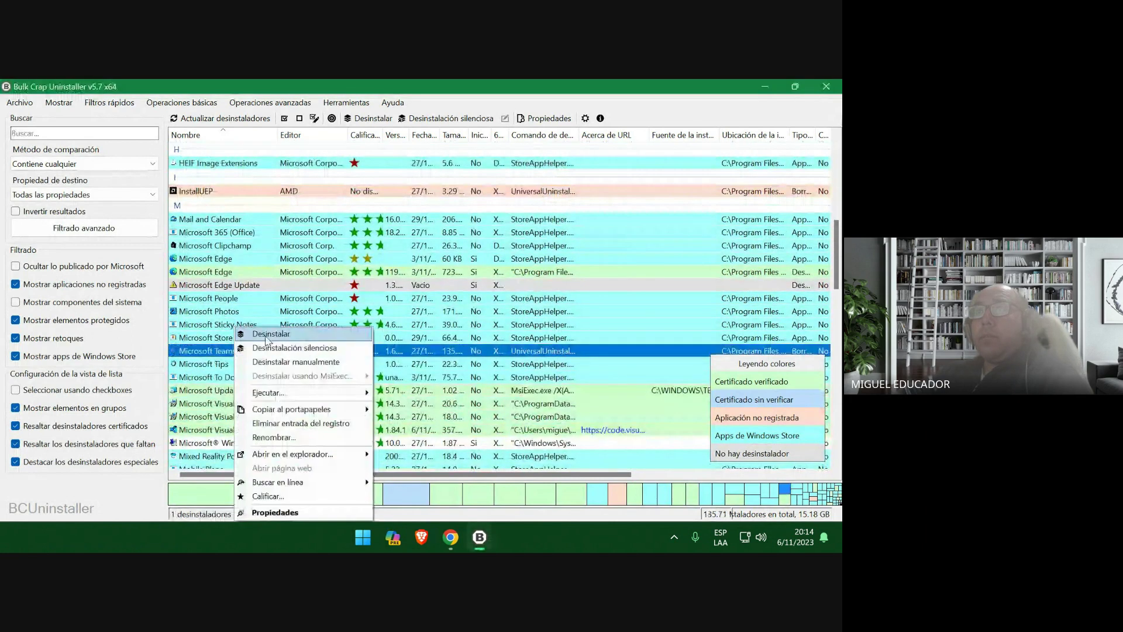
{"action": "left_click", "coordinate": [269, 334]}
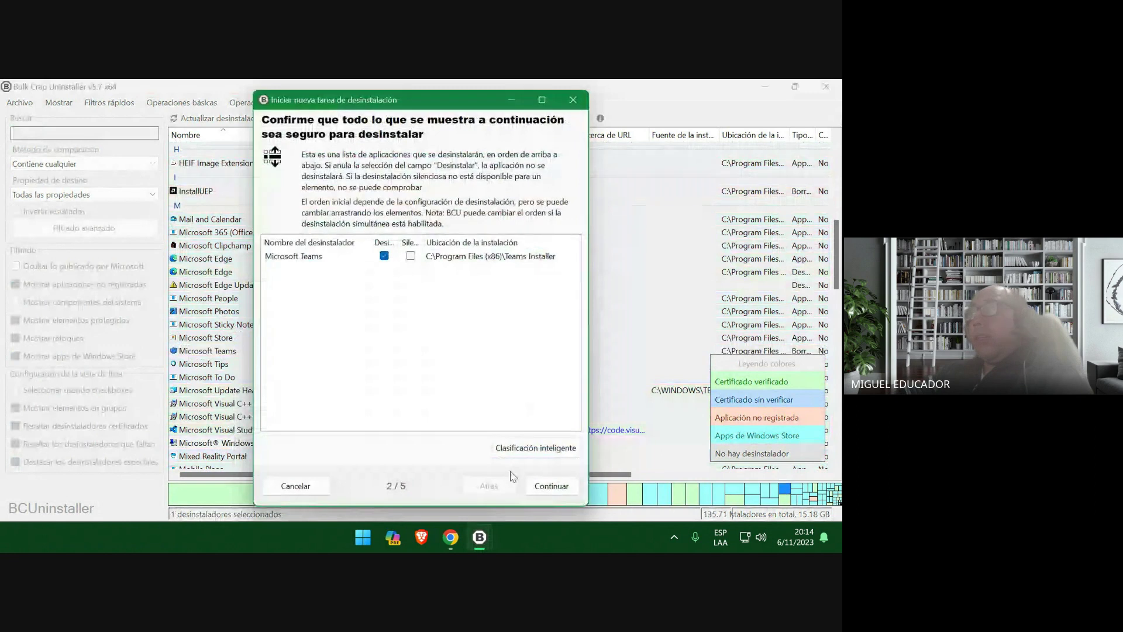
{"action": "left_click", "coordinate": [565, 494]}
{"action": "left_click", "coordinate": [394, 440]}
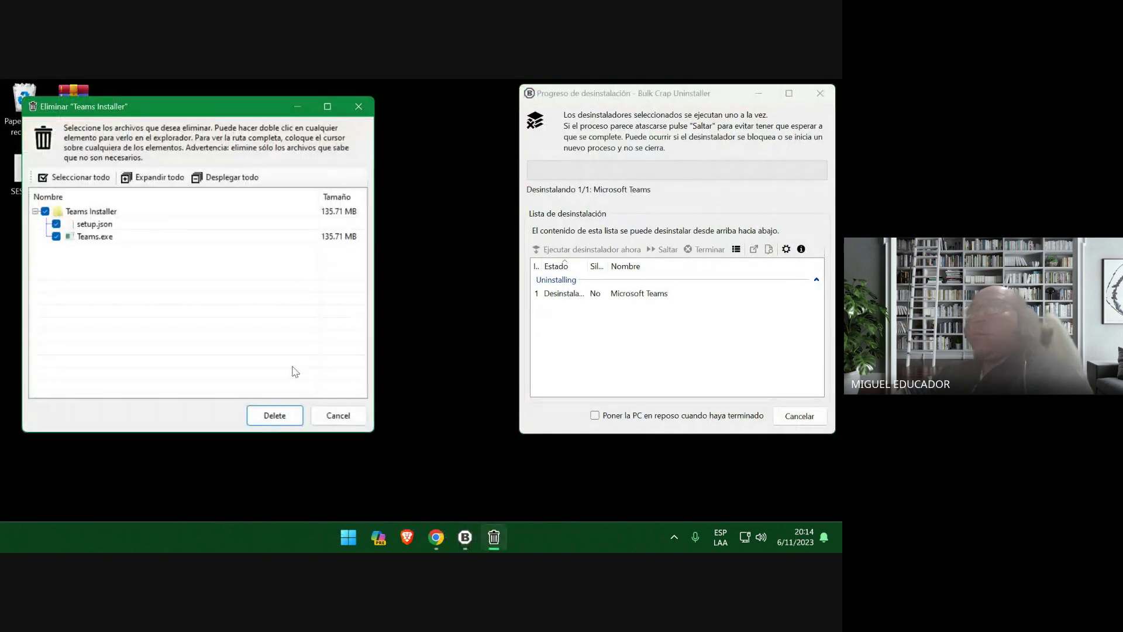
{"action": "left_click", "coordinate": [275, 415]}
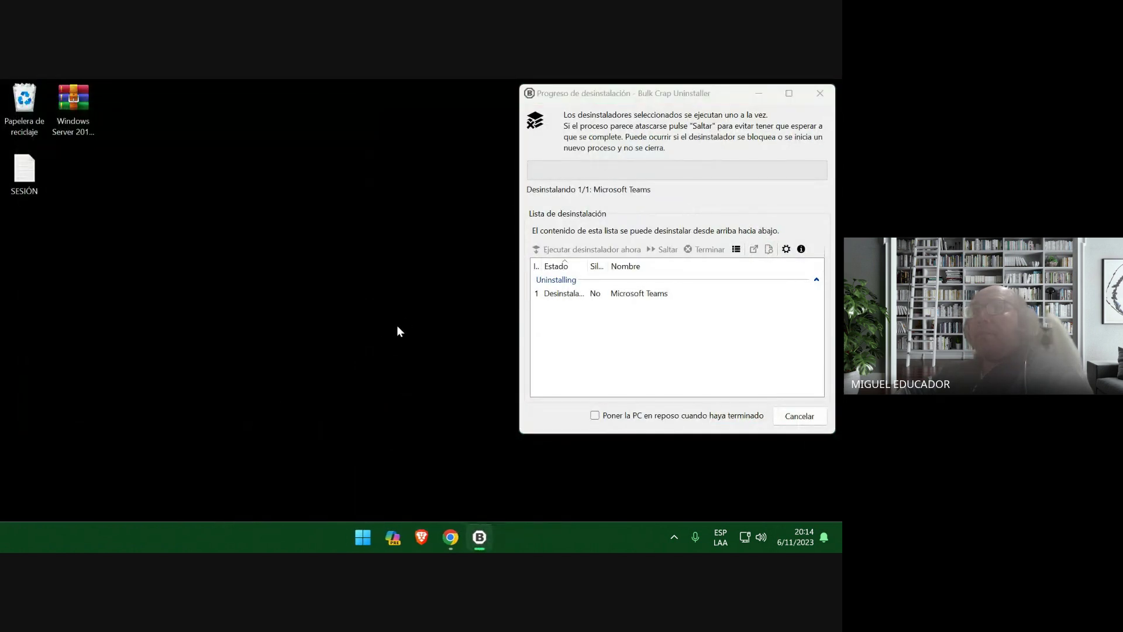
{"action": "left_click", "coordinate": [801, 416]}
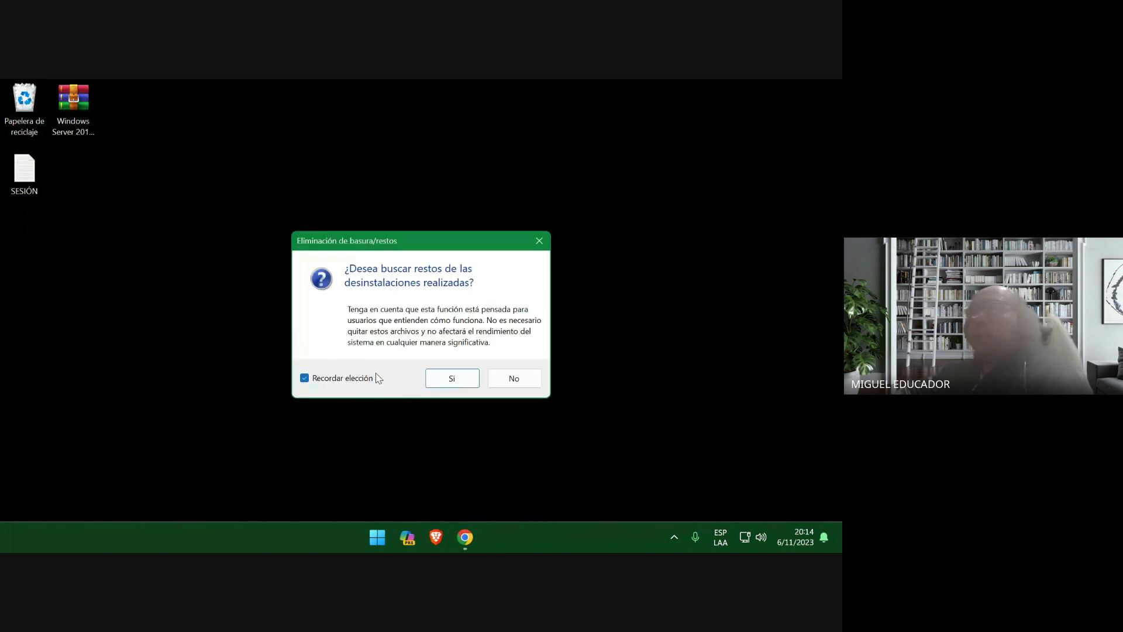
Step: Search for leftovers and delete the Teams prefetch leftover files
{"action": "left_click", "coordinate": [452, 379]}
{"action": "right_click", "coordinate": [655, 268]}
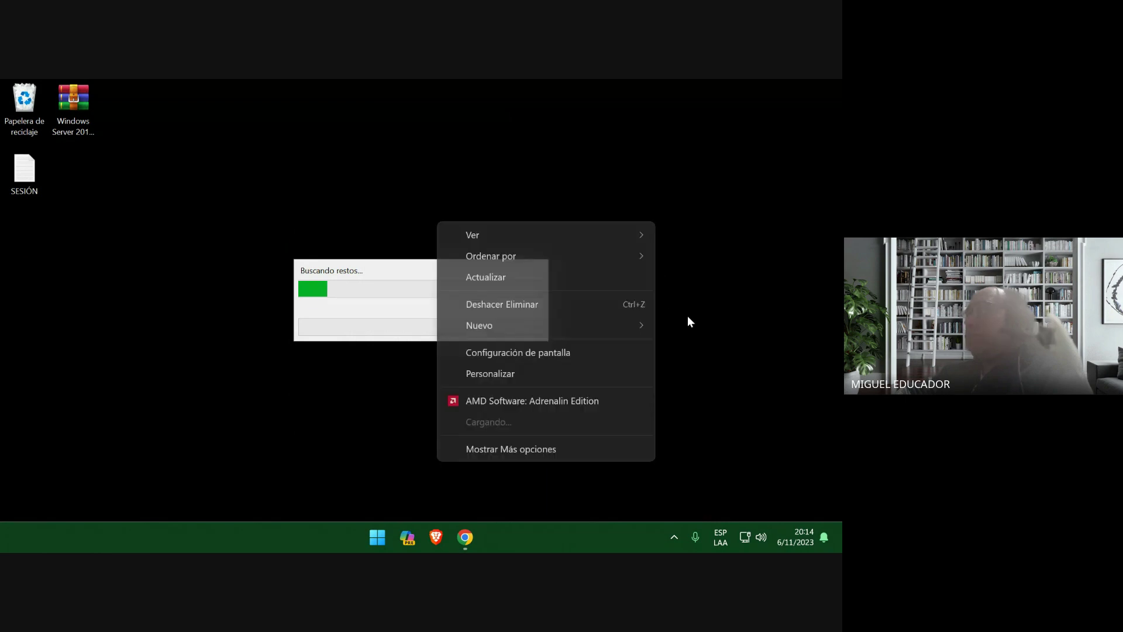
{"action": "left_click", "coordinate": [616, 275]}
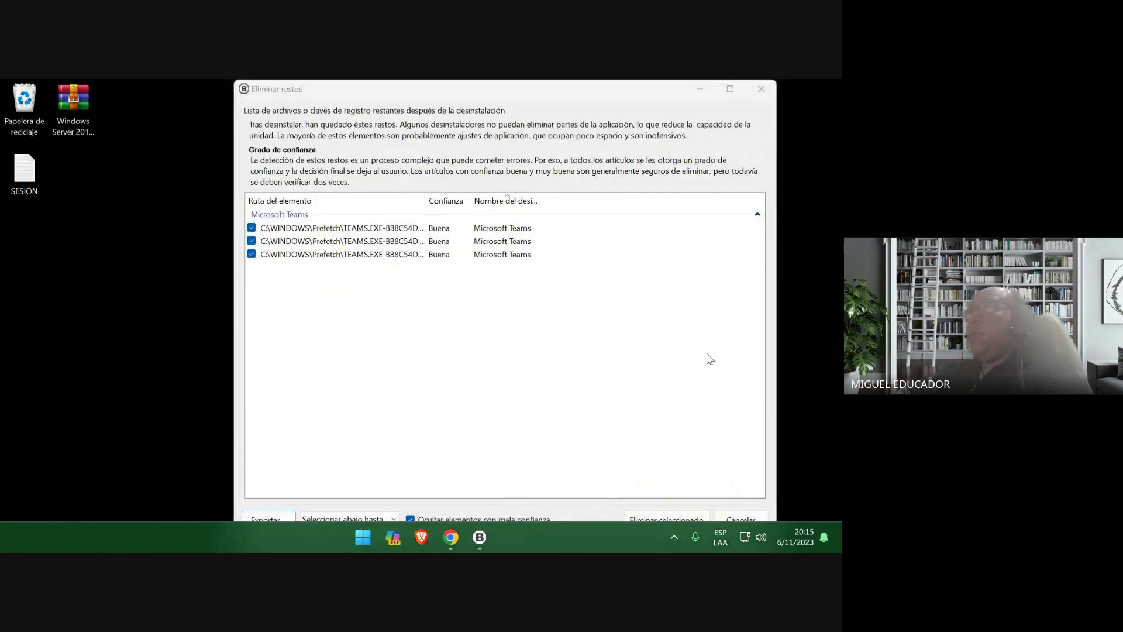
{"action": "left_click", "coordinate": [656, 519]}
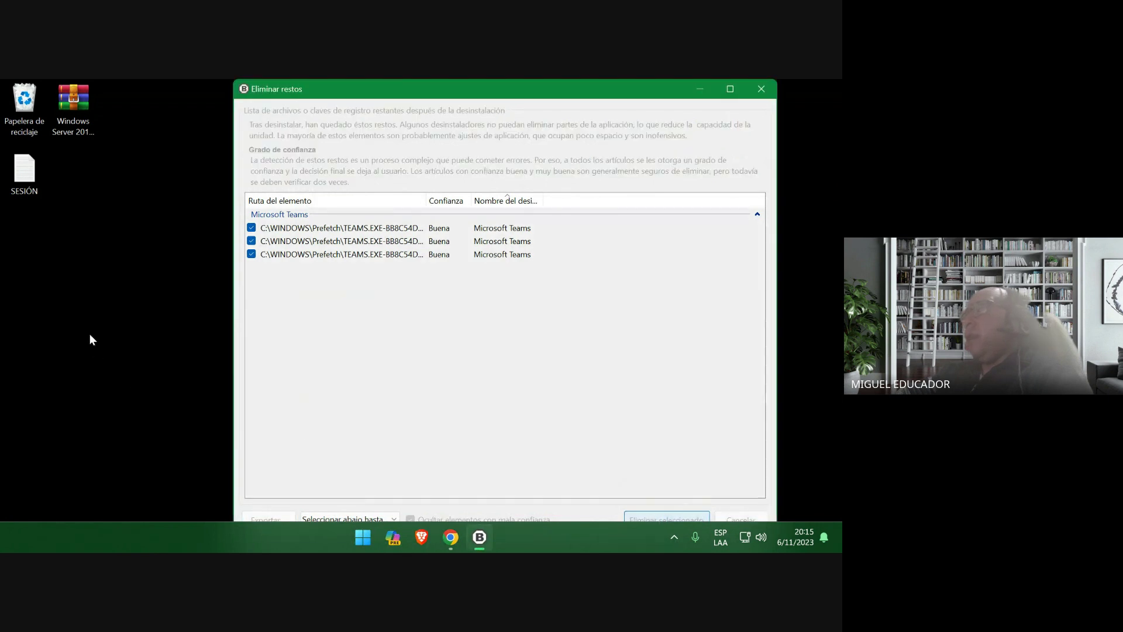
{"action": "right_click", "coordinate": [137, 341]}
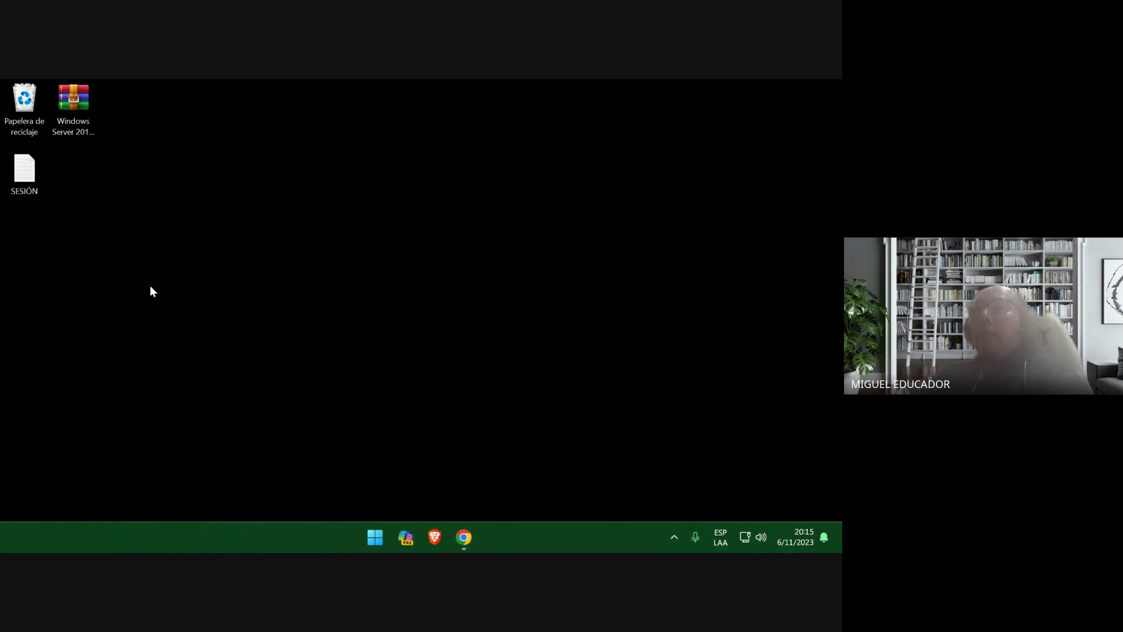
{"action": "left_click", "coordinate": [150, 286]}
Step: Empty the Recycle Bin, then scroll to and select Mail and Calendar in the list
{"action": "right_click", "coordinate": [28, 106]}
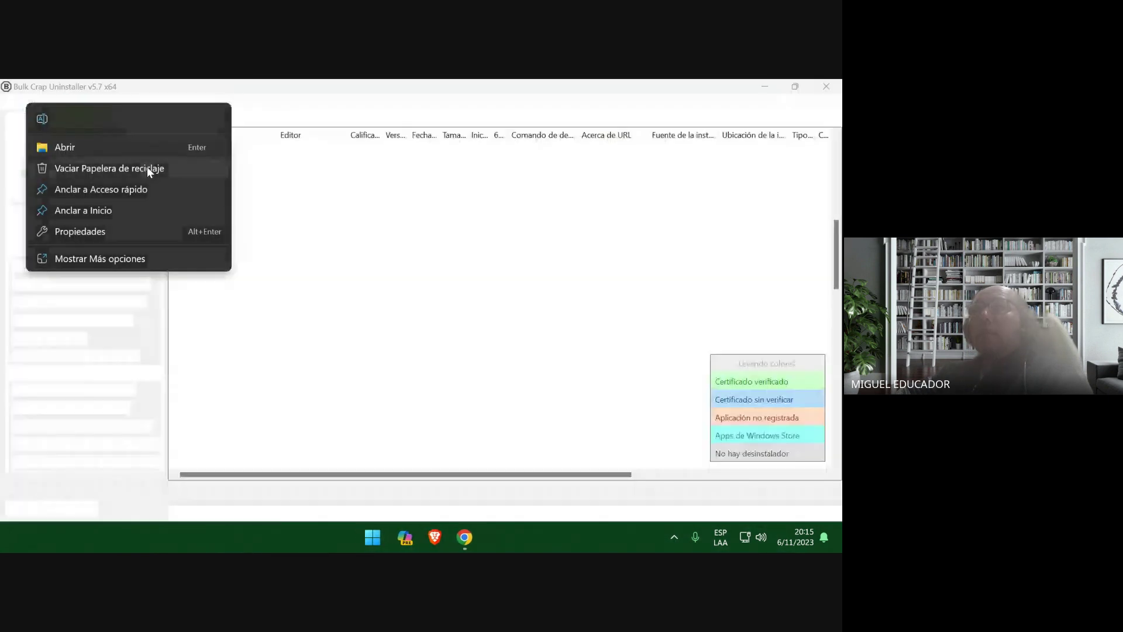
{"action": "left_click", "coordinate": [149, 167]}
{"action": "left_click", "coordinate": [471, 324]}
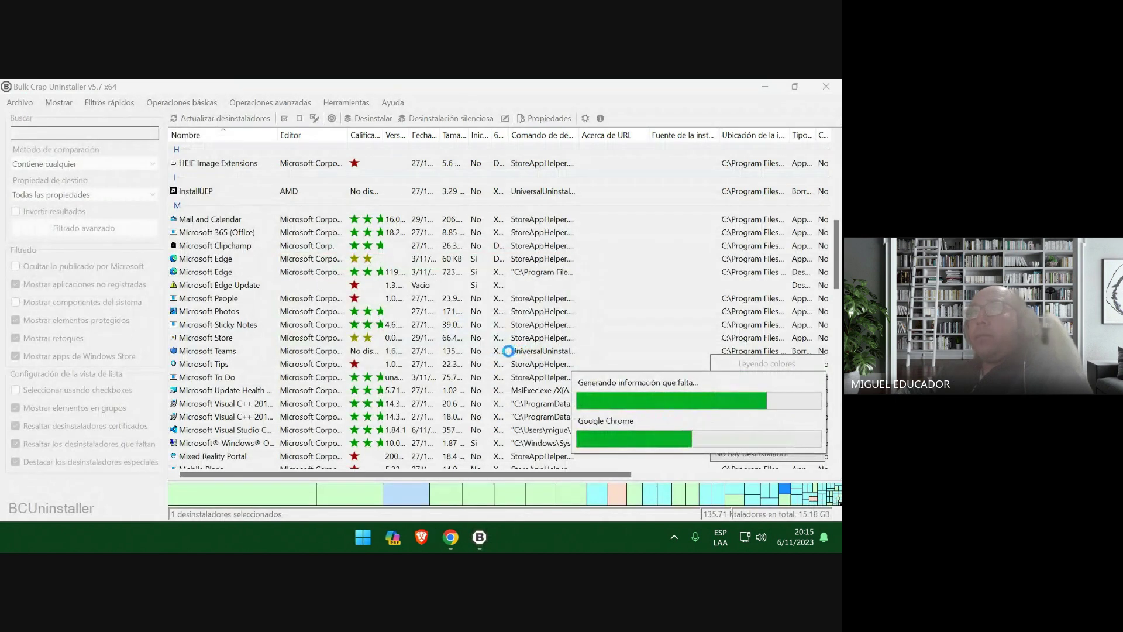
{"action": "scroll", "coordinate": [500, 356], "scroll_direction": "down", "scroll_amount": 1}
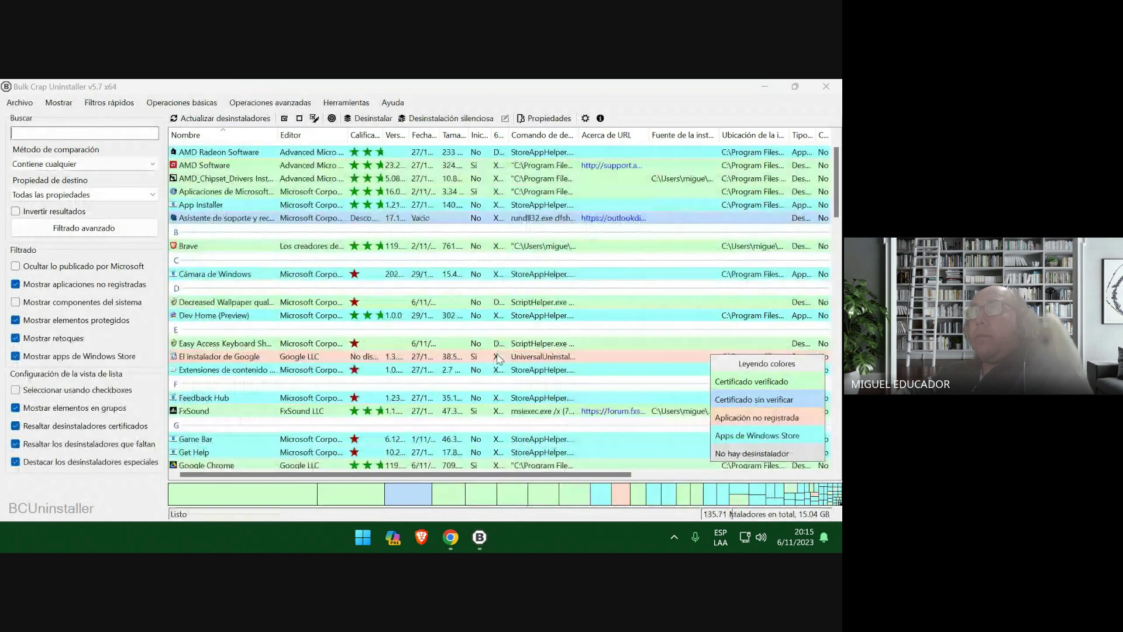
{"action": "scroll", "coordinate": [499, 358], "scroll_direction": "down", "scroll_amount": 5}
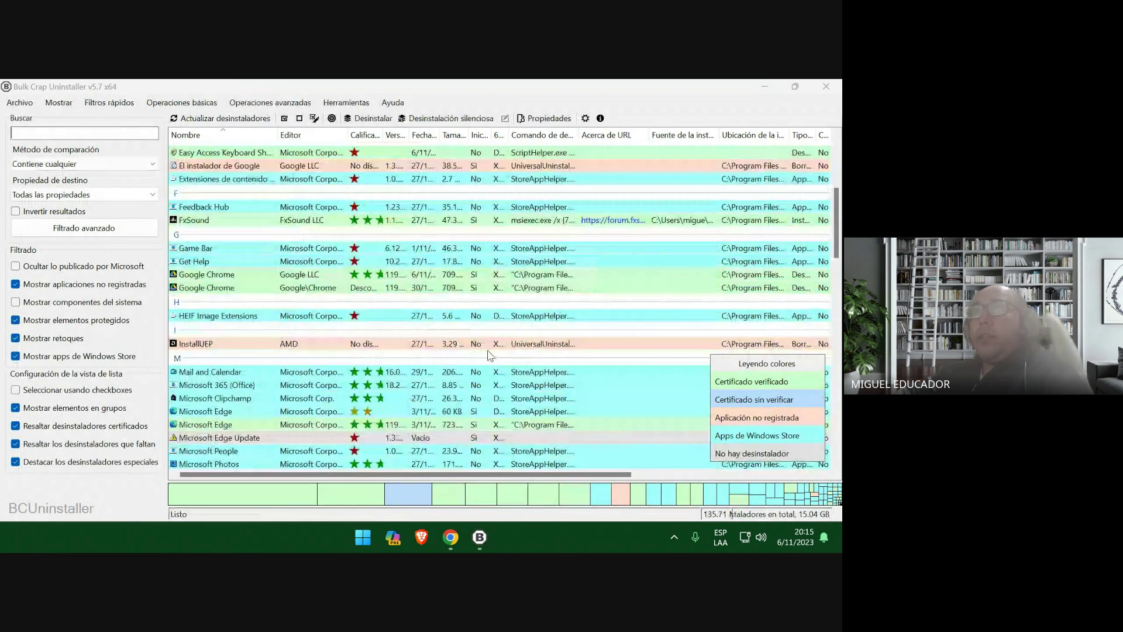
{"action": "scroll", "coordinate": [490, 355], "scroll_direction": "down", "scroll_amount": 2}
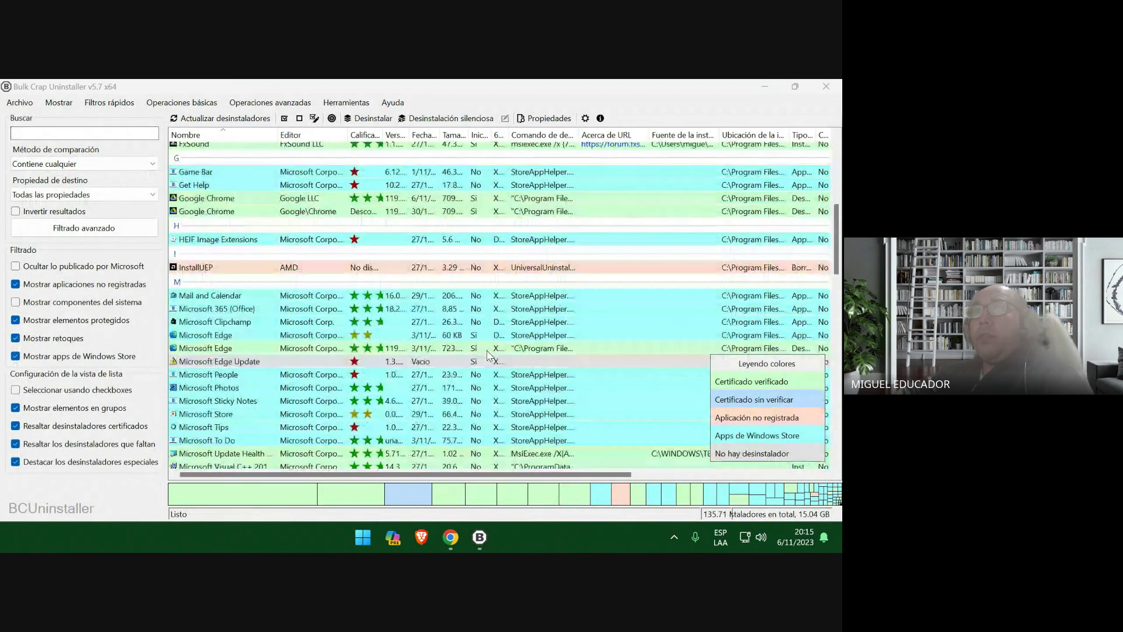
{"action": "left_click", "coordinate": [218, 295]}
Step: Uninstall Mail and Calendar through the wizard and close the finished progress window
{"action": "right_click", "coordinate": [220, 296]}
{"action": "left_click", "coordinate": [246, 300]}
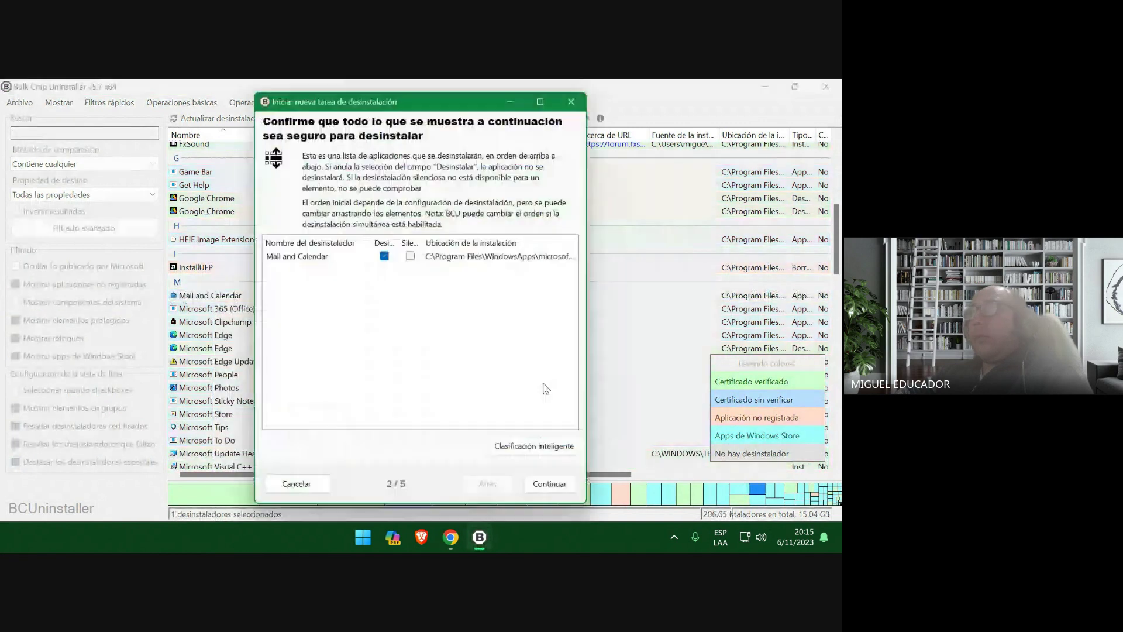
{"action": "left_click", "coordinate": [548, 487]}
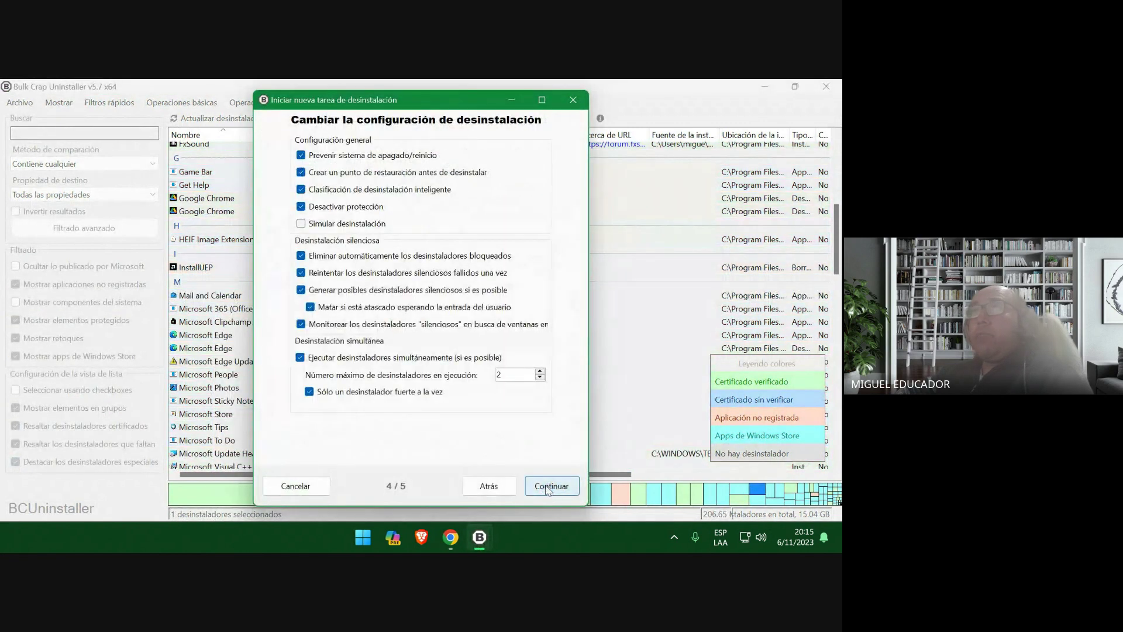
{"action": "left_click", "coordinate": [549, 488]}
{"action": "left_click", "coordinate": [527, 437]}
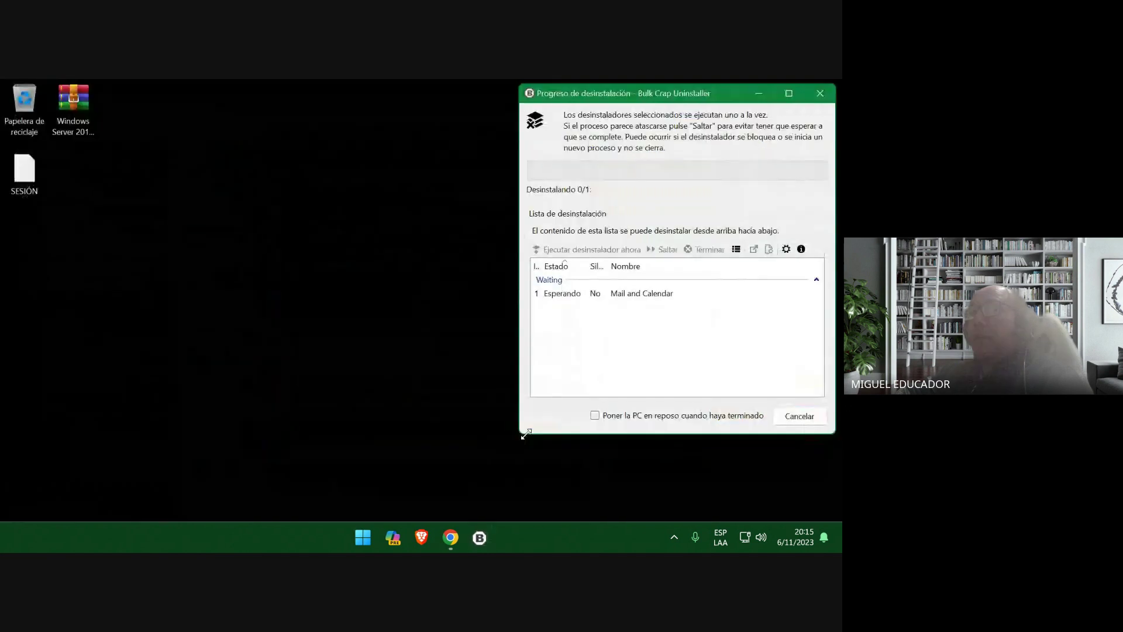
{"action": "right_click", "coordinate": [232, 118]}
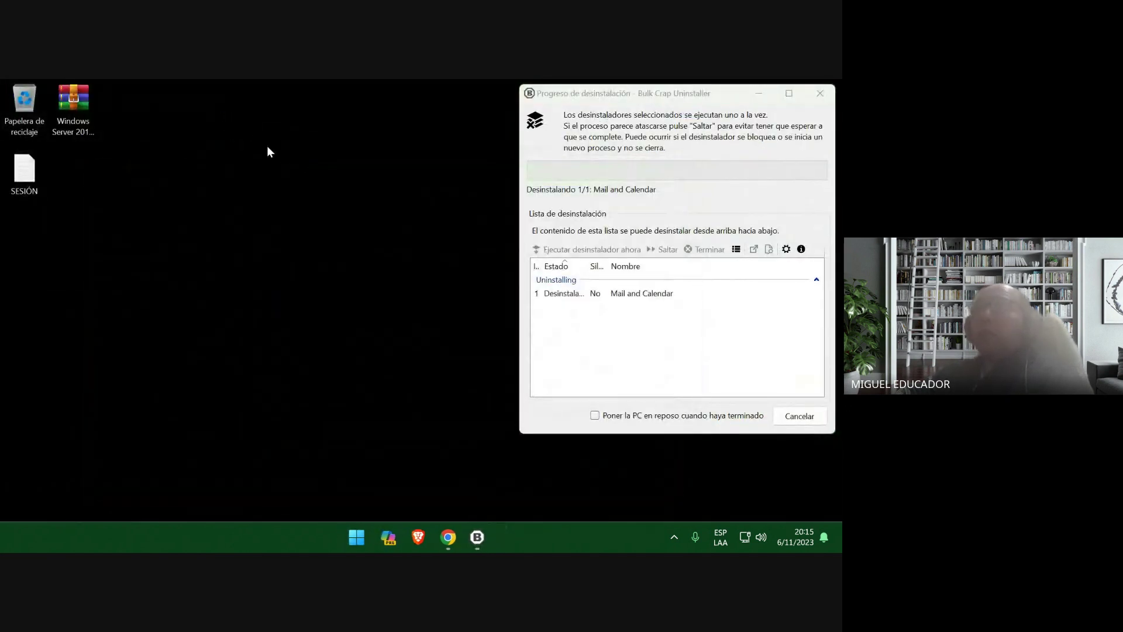
{"action": "left_click", "coordinate": [283, 167]}
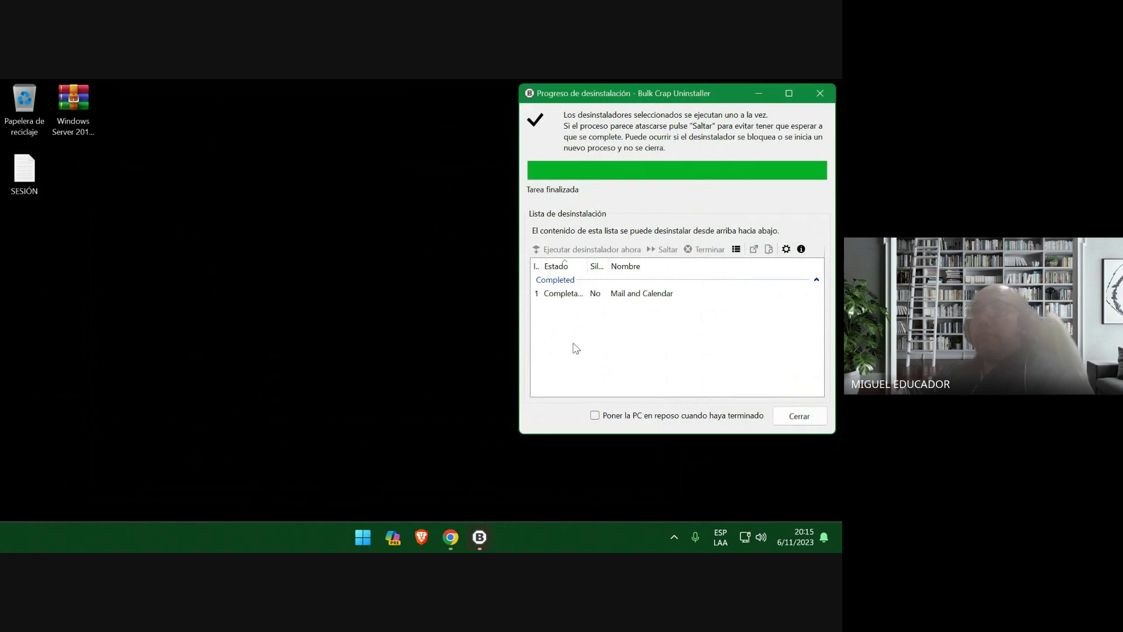
{"action": "left_click", "coordinate": [799, 417]}
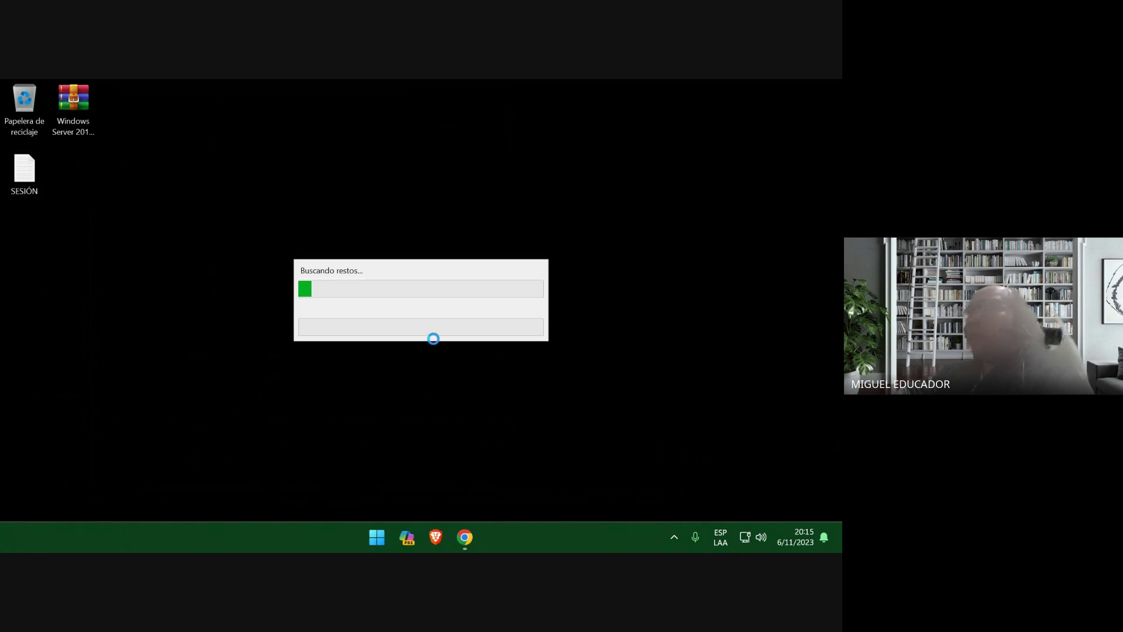
{"action": "right_click", "coordinate": [234, 315]}
{"action": "left_click", "coordinate": [230, 308]}
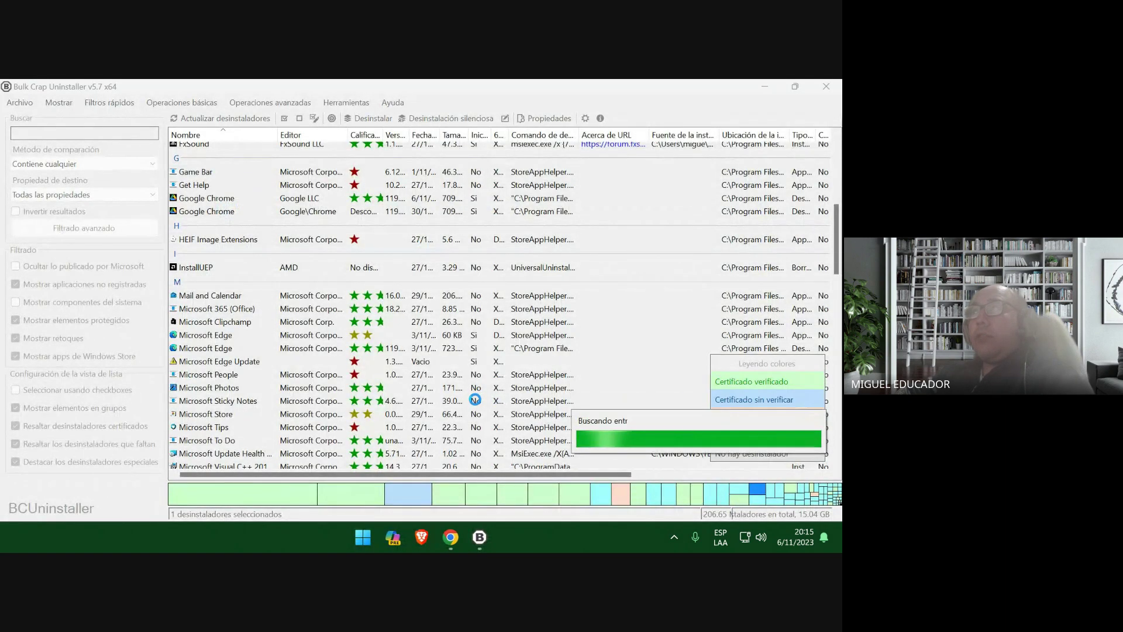
Step: Scroll the program list down to the V group to find VMware Workstation
{"action": "scroll", "coordinate": [475, 406], "scroll_direction": "down", "scroll_amount": 4}
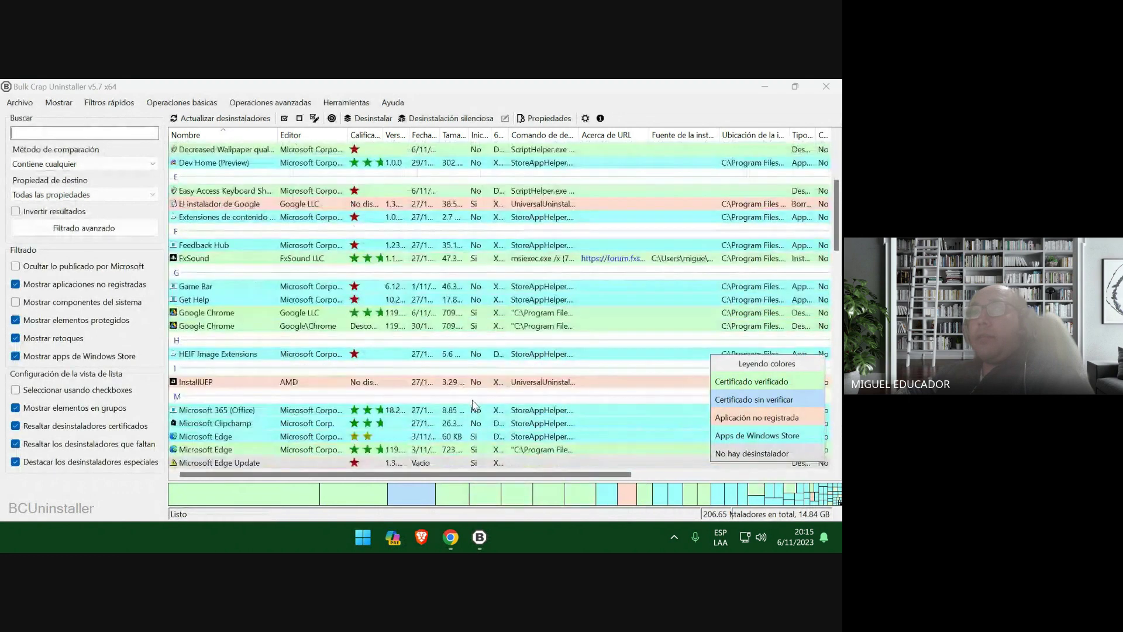
{"action": "scroll", "coordinate": [475, 406], "scroll_direction": "down", "scroll_amount": 1}
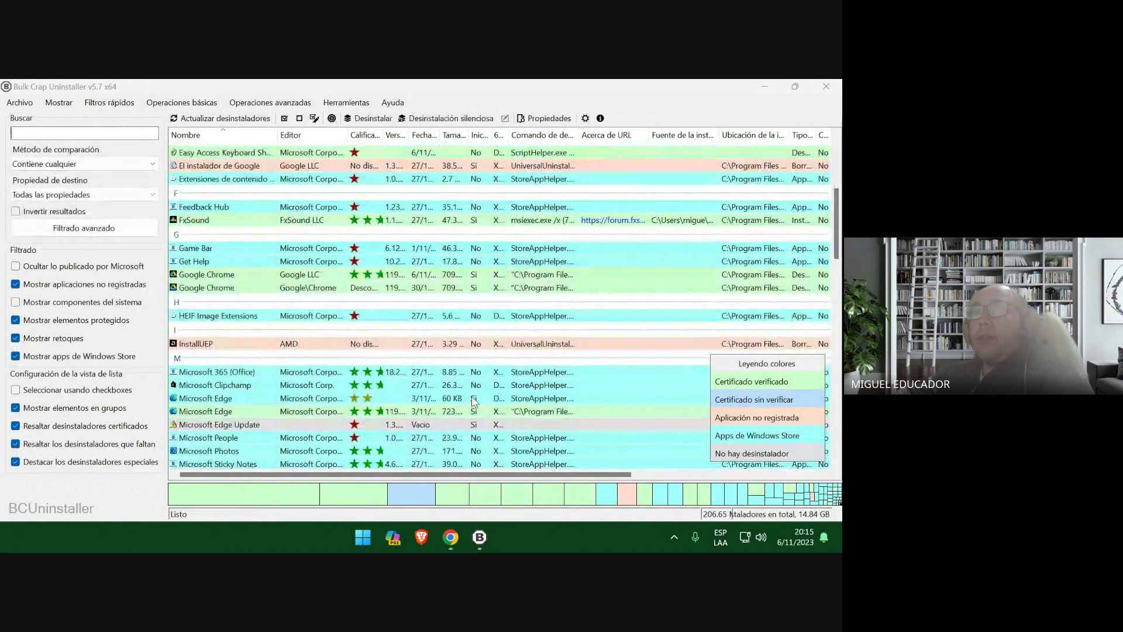
{"action": "scroll", "coordinate": [474, 401], "scroll_direction": "down", "scroll_amount": 3}
{"action": "scroll", "coordinate": [475, 401], "scroll_direction": "down", "scroll_amount": 3}
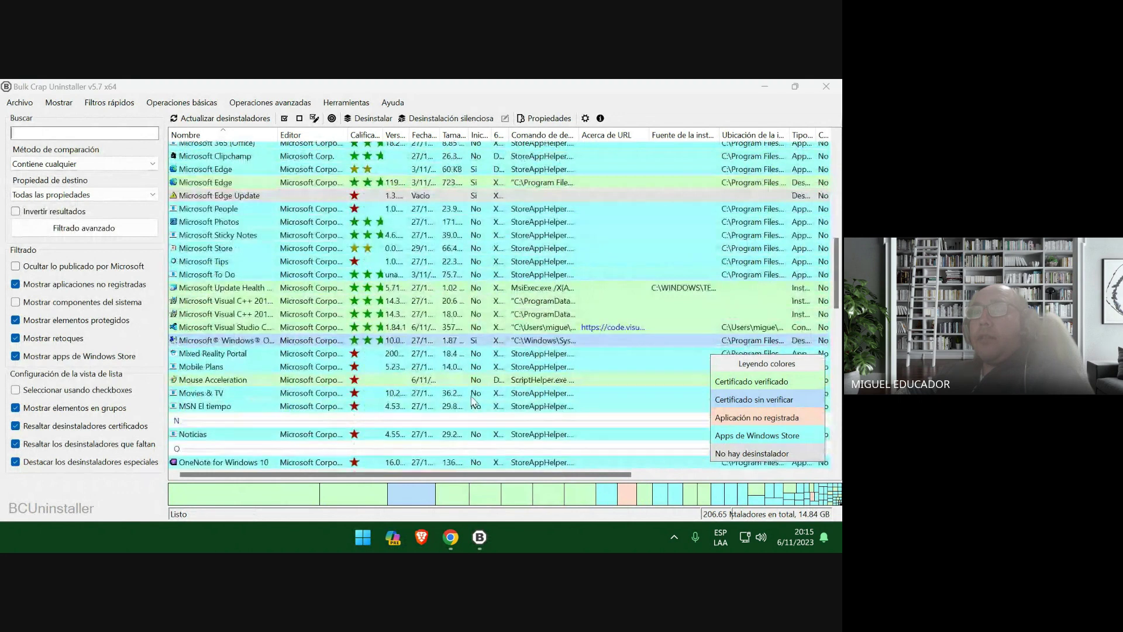
{"action": "scroll", "coordinate": [474, 401], "scroll_direction": "down", "scroll_amount": 5}
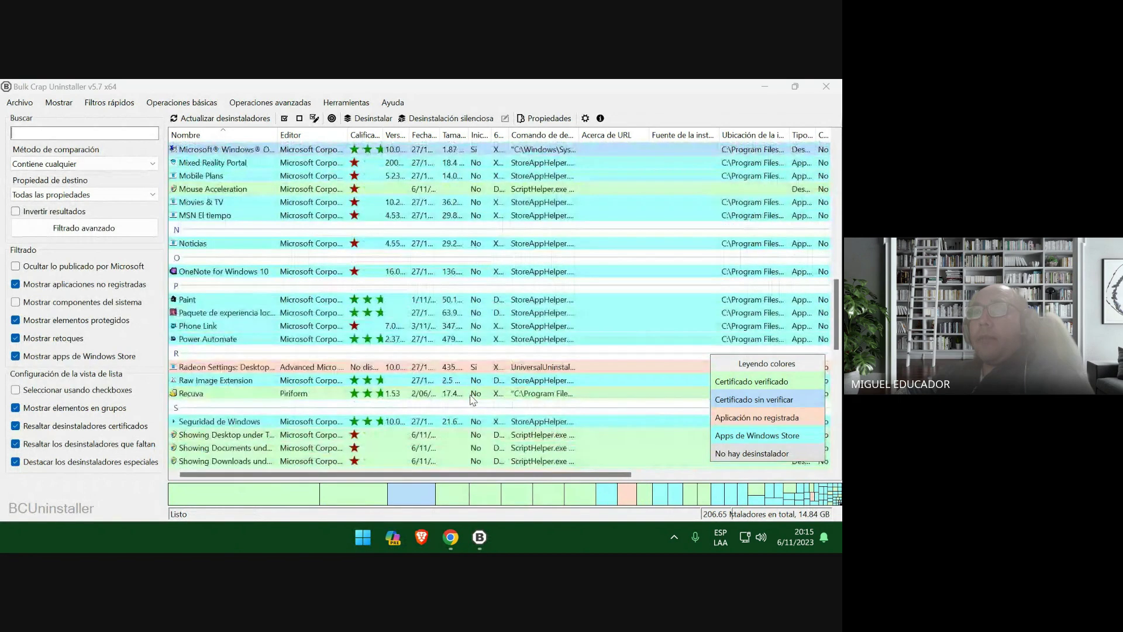
{"action": "scroll", "coordinate": [474, 401], "scroll_direction": "down", "scroll_amount": 10}
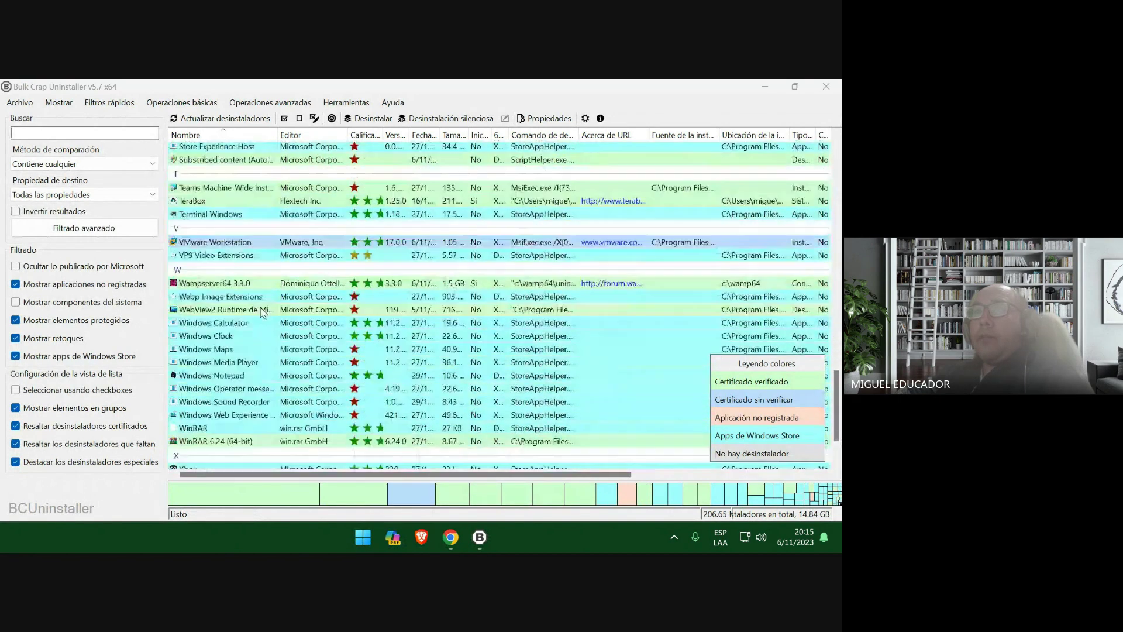
Step: Start the VMware Workstation uninstall and launch it from the wizard's summary page
{"action": "left_click", "coordinate": [218, 241]}
{"action": "right_click", "coordinate": [218, 241]}
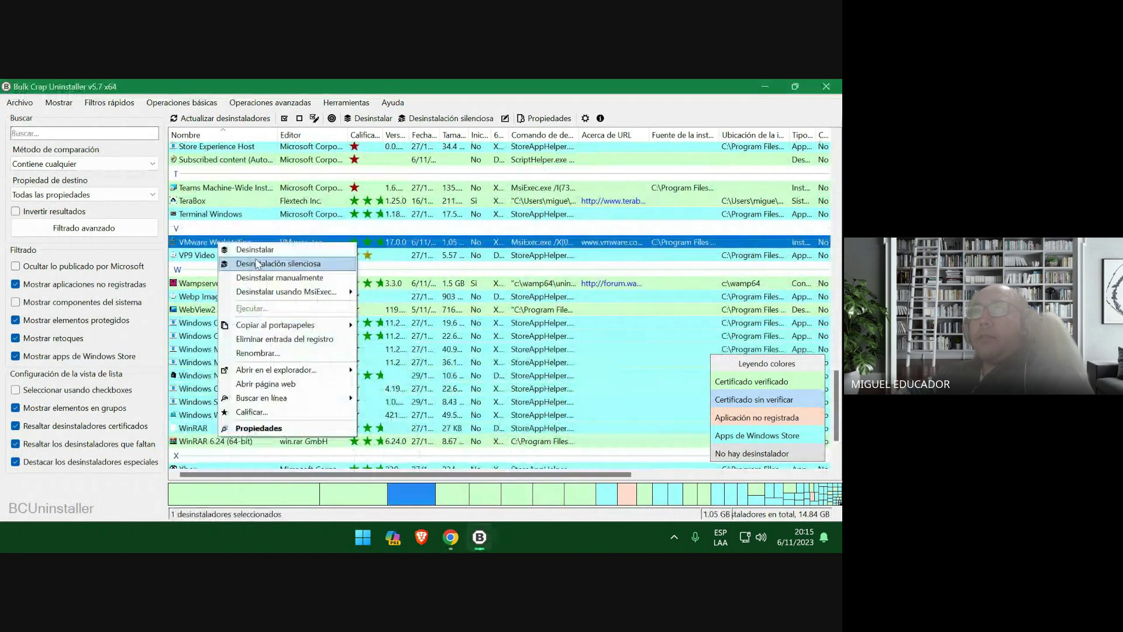
{"action": "left_click", "coordinate": [268, 252]}
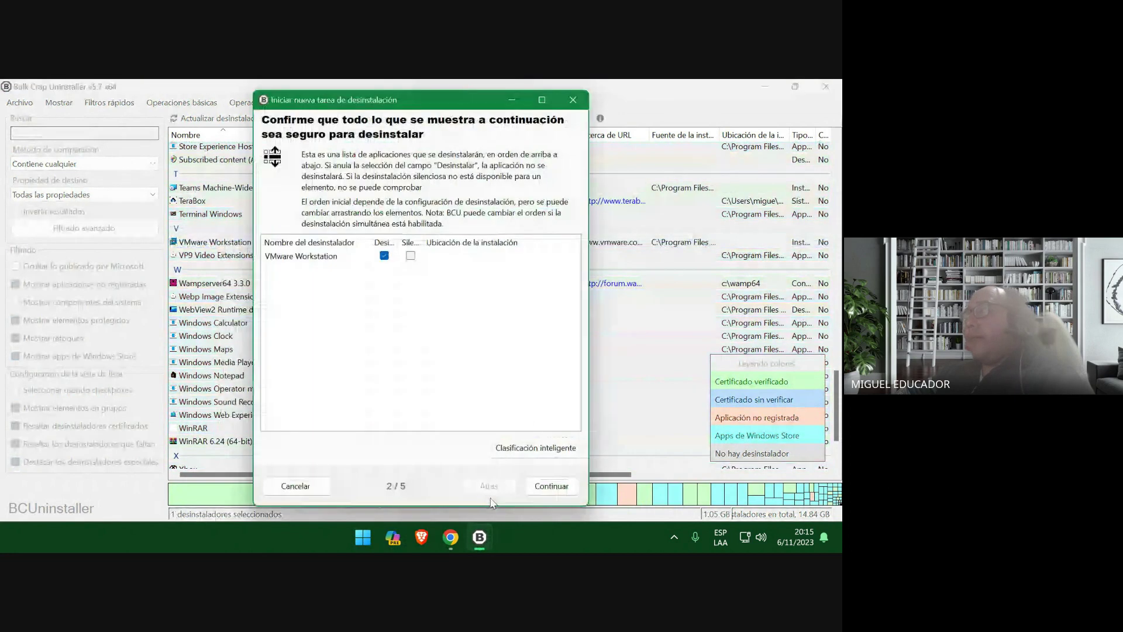
{"action": "left_click", "coordinate": [533, 482]}
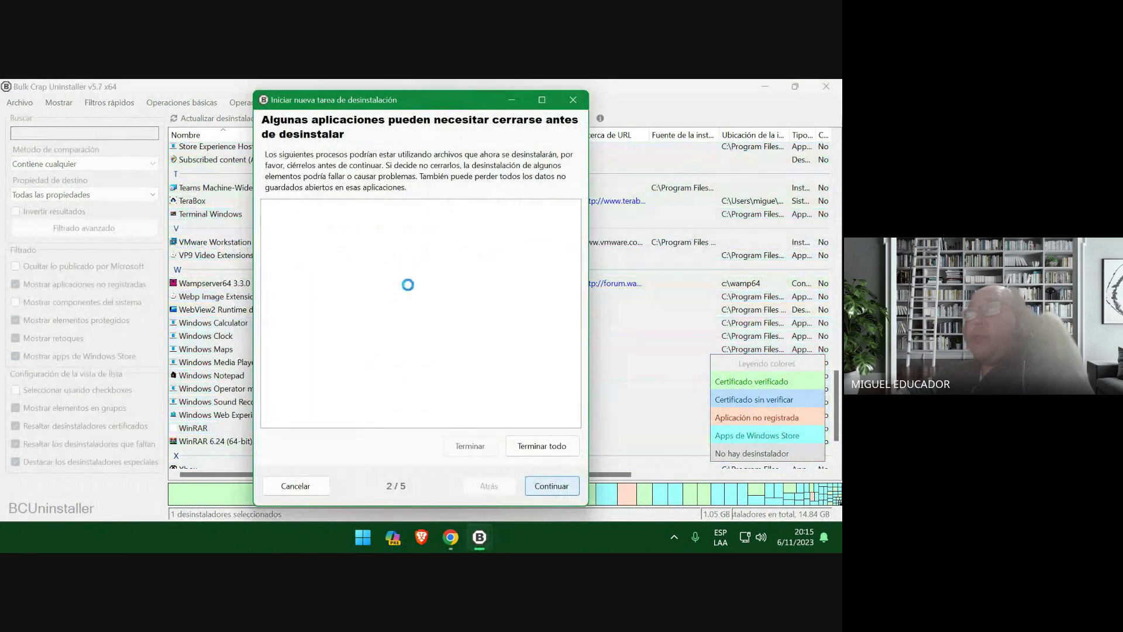
{"action": "left_click", "coordinate": [529, 488]}
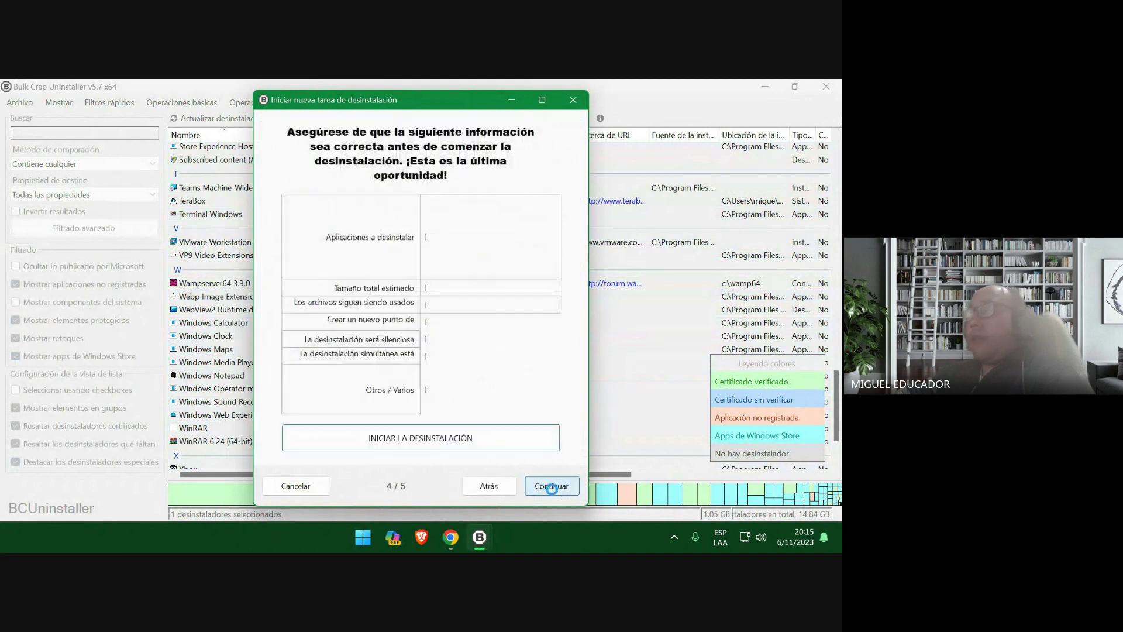
{"action": "left_click", "coordinate": [448, 443]}
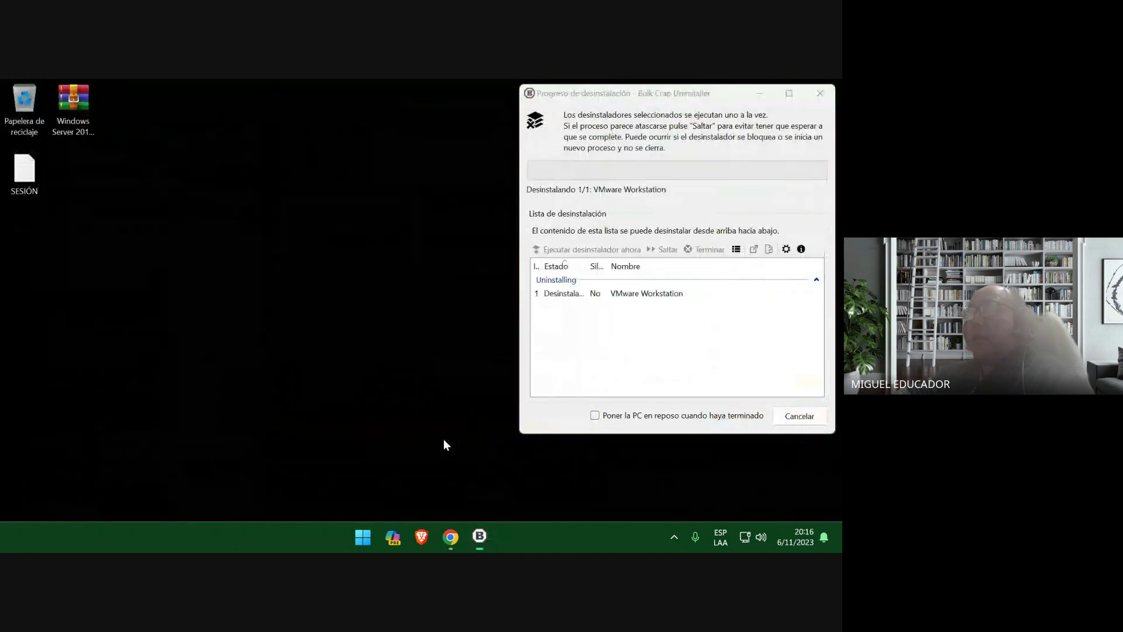
Step: Confirm removing the VMware product and decline restarting the computer afterwards
{"action": "left_click", "coordinate": [389, 339]}
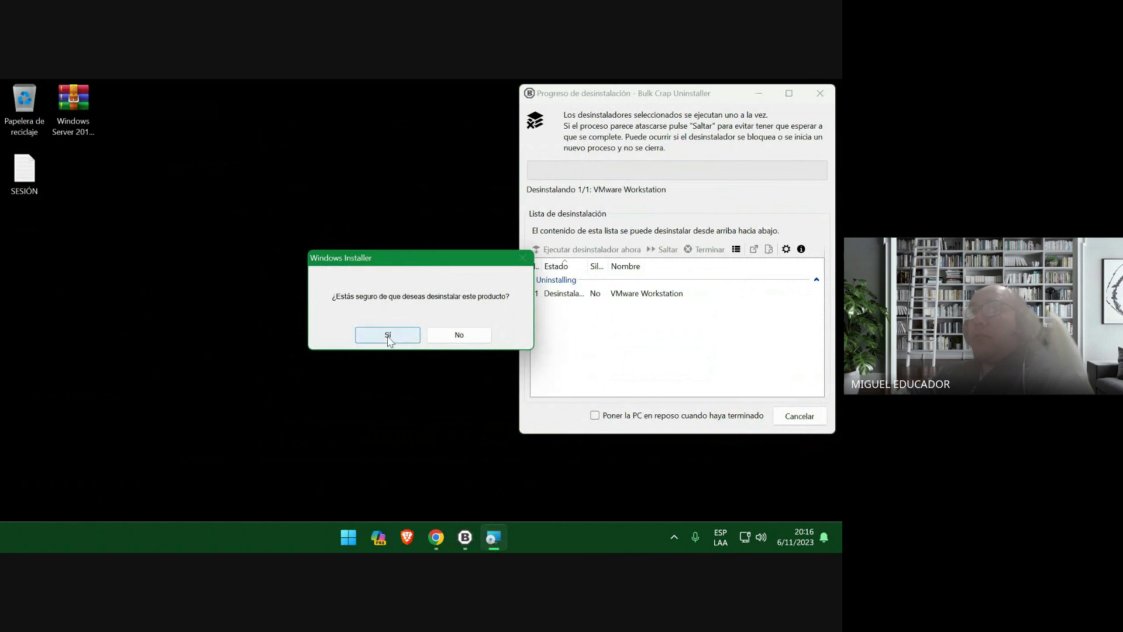
{"action": "right_click", "coordinate": [179, 283]}
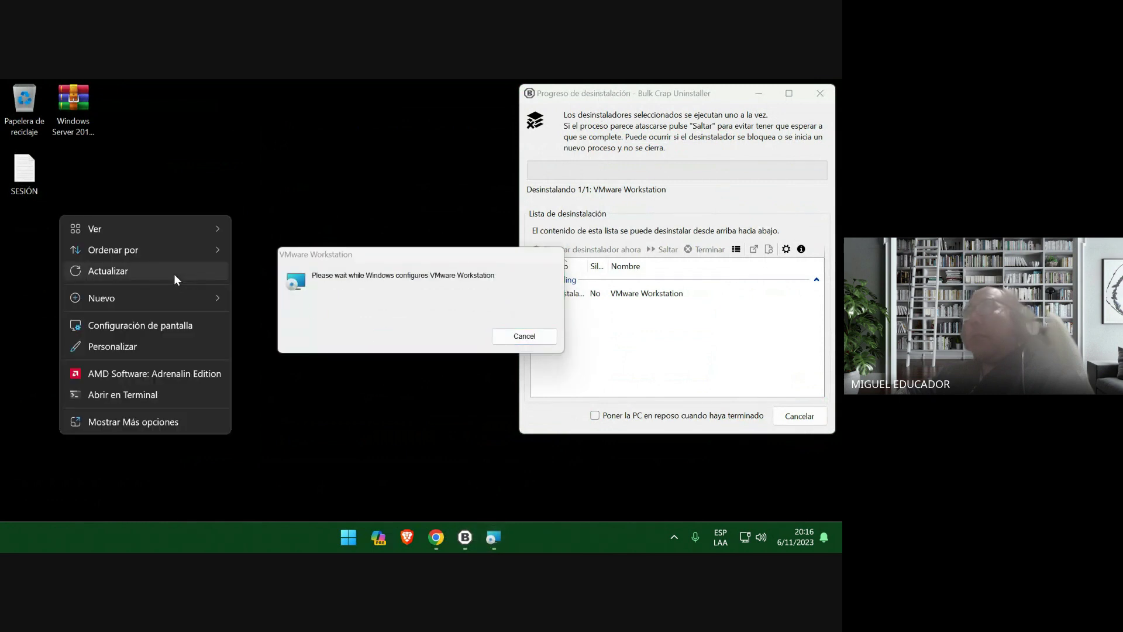
{"action": "left_click", "coordinate": [174, 280]}
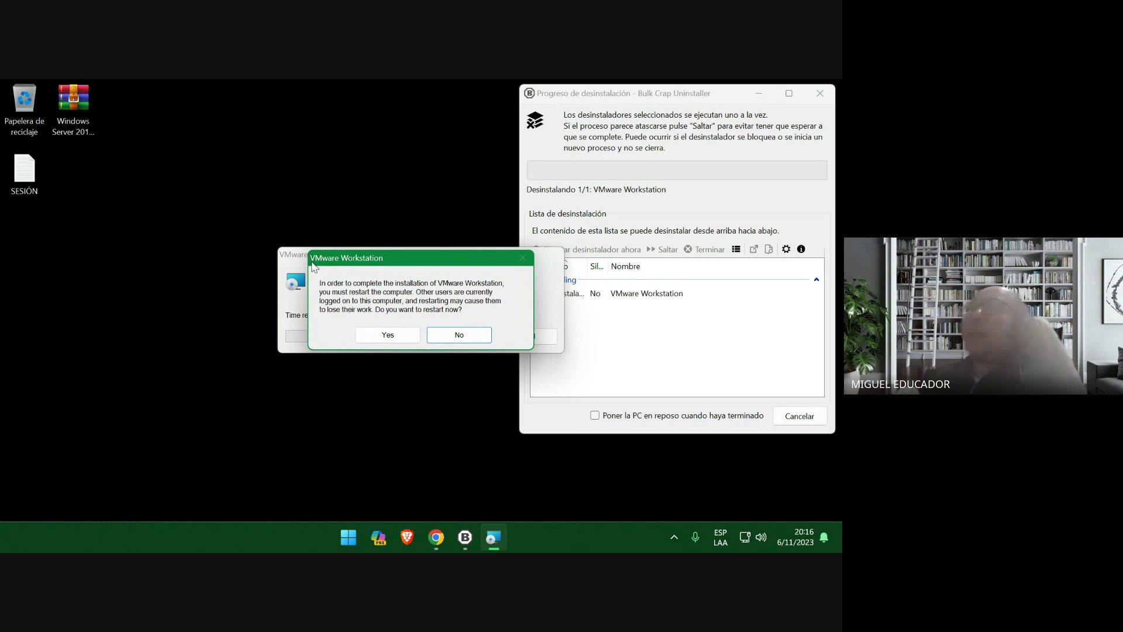
{"action": "left_click", "coordinate": [450, 335]}
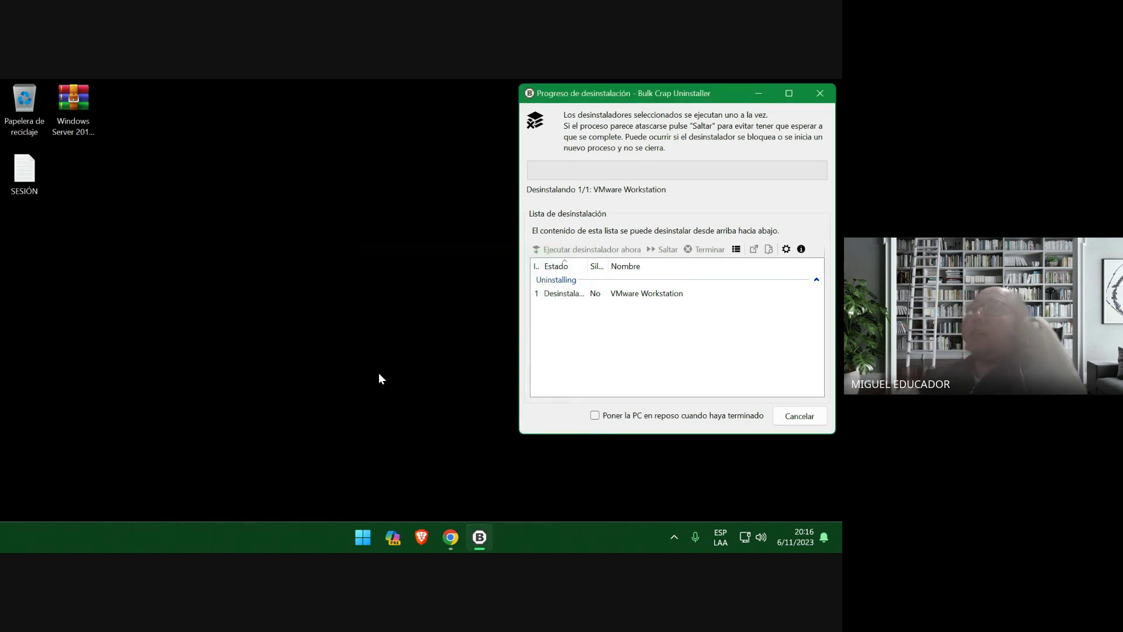
{"action": "right_click", "coordinate": [219, 210]}
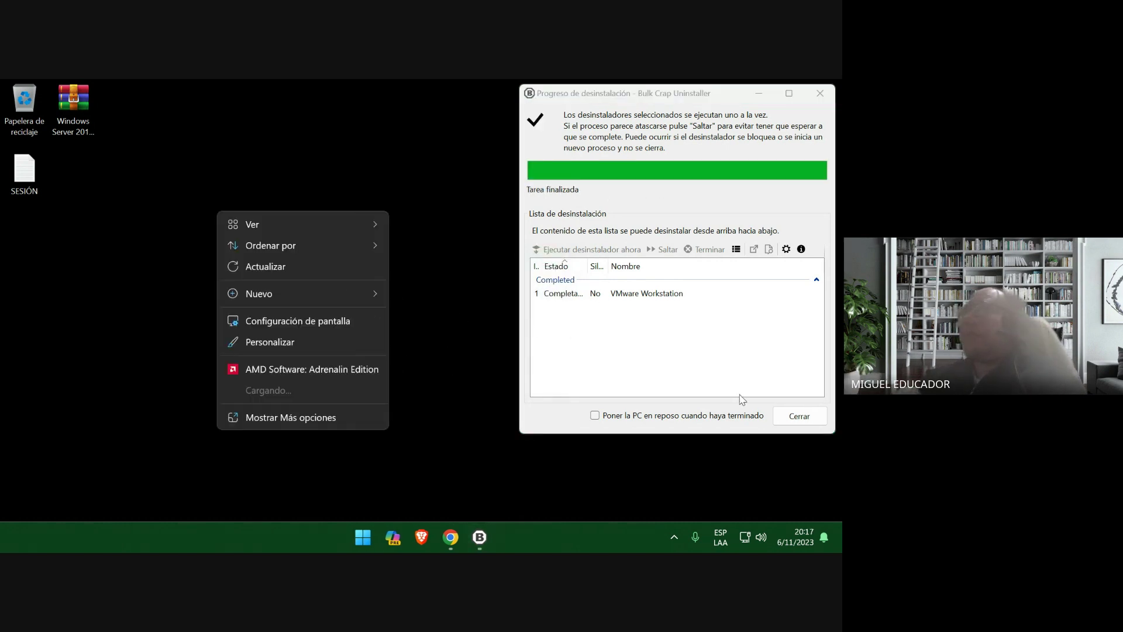
Step: Close the finished progress window and delete the checked VMware leftover folders and registry key
{"action": "left_click", "coordinate": [812, 423]}
{"action": "left_click", "coordinate": [812, 423]}
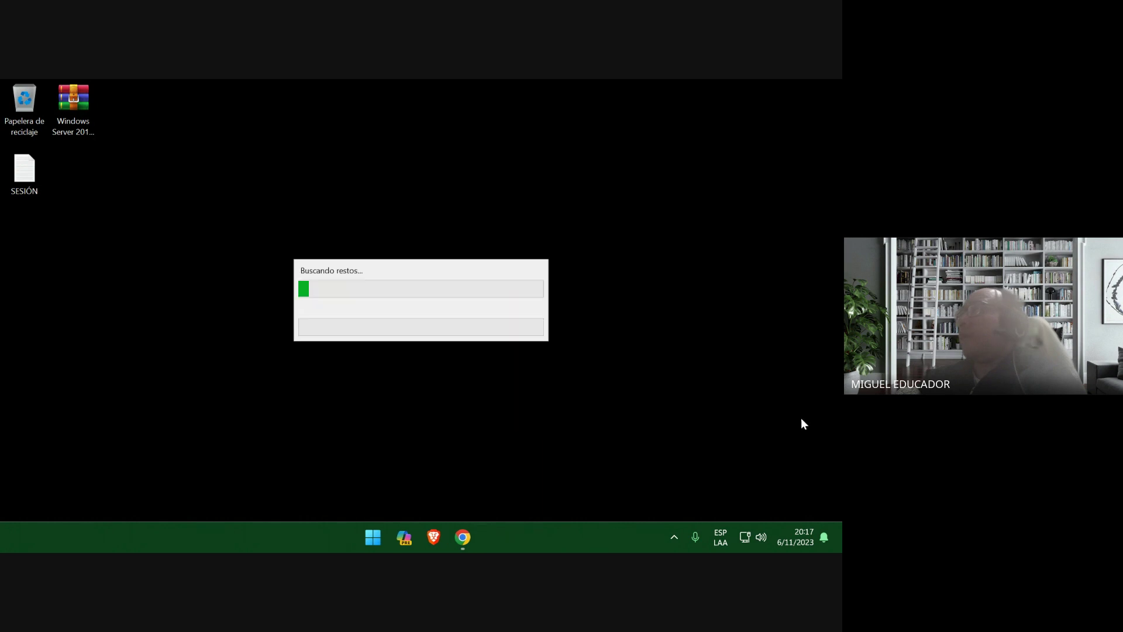
{"action": "right_click", "coordinate": [204, 255]}
{"action": "left_click", "coordinate": [207, 261]}
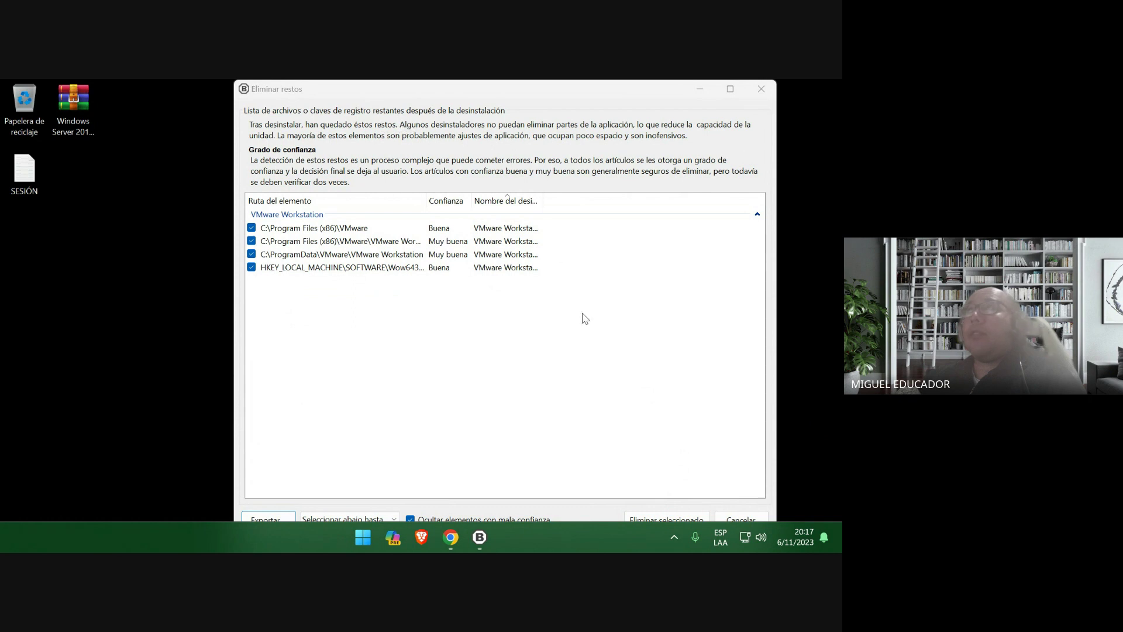
{"action": "left_click", "coordinate": [650, 514]}
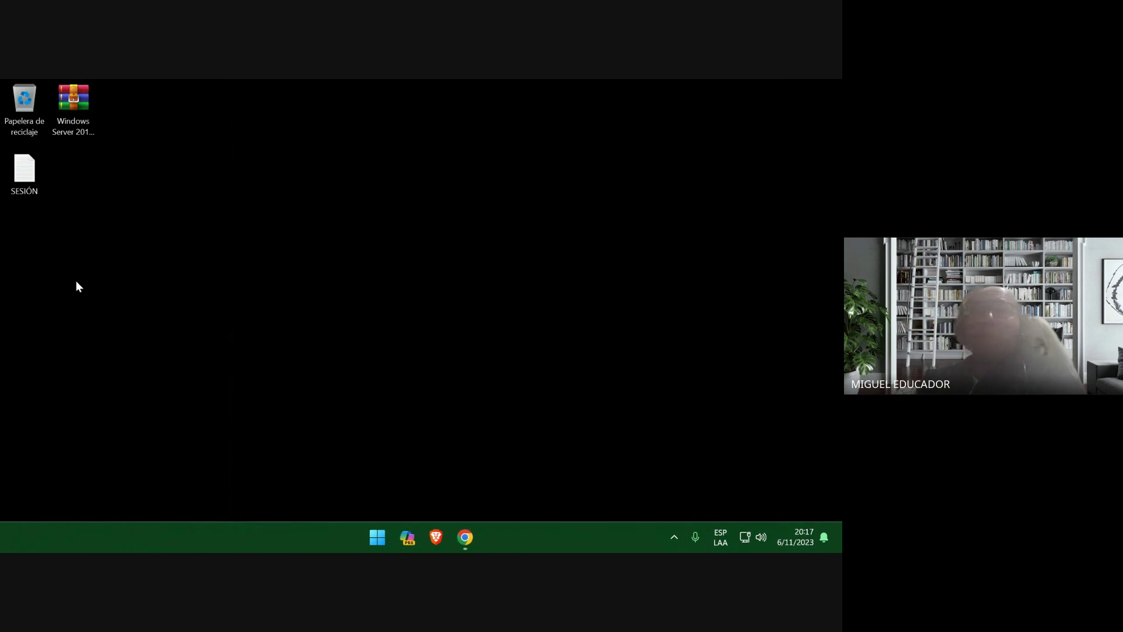
{"action": "right_click", "coordinate": [58, 248]}
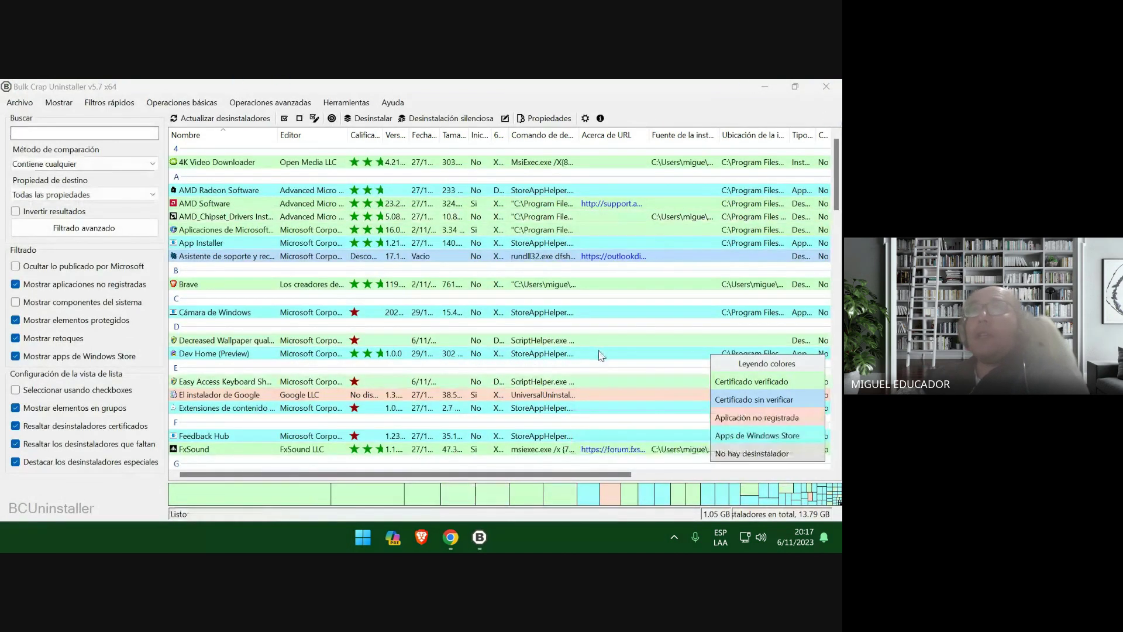
Step: Scroll through the refreshed program list, now totalling 13.79 GB
{"action": "scroll", "coordinate": [601, 355], "scroll_direction": "down", "scroll_amount": 2}
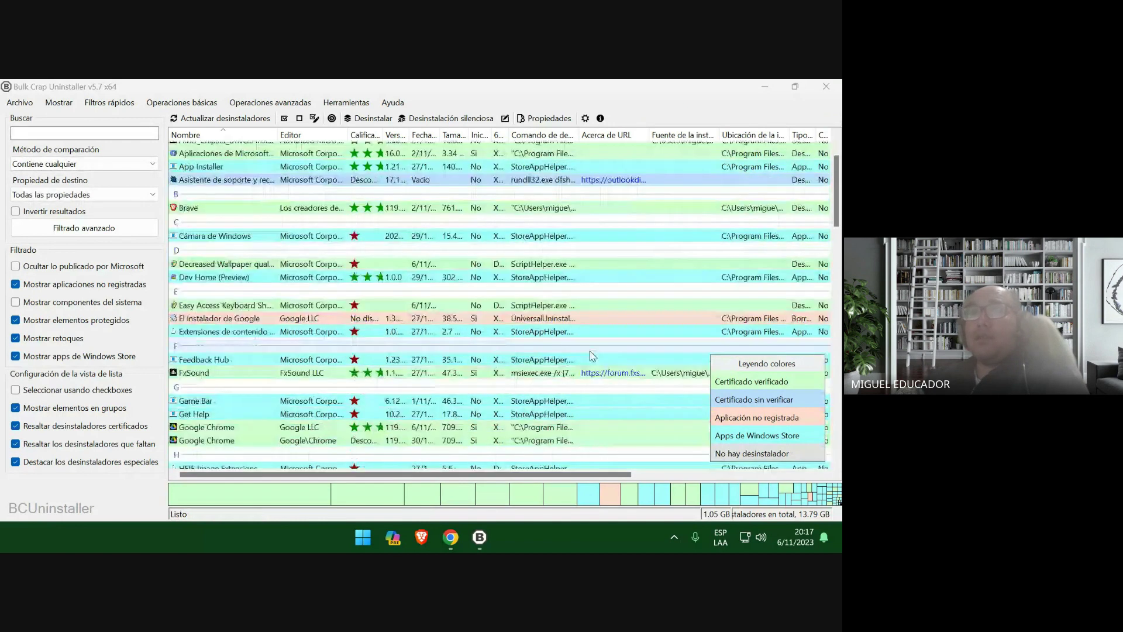
{"action": "scroll", "coordinate": [593, 355], "scroll_direction": "down", "scroll_amount": 4}
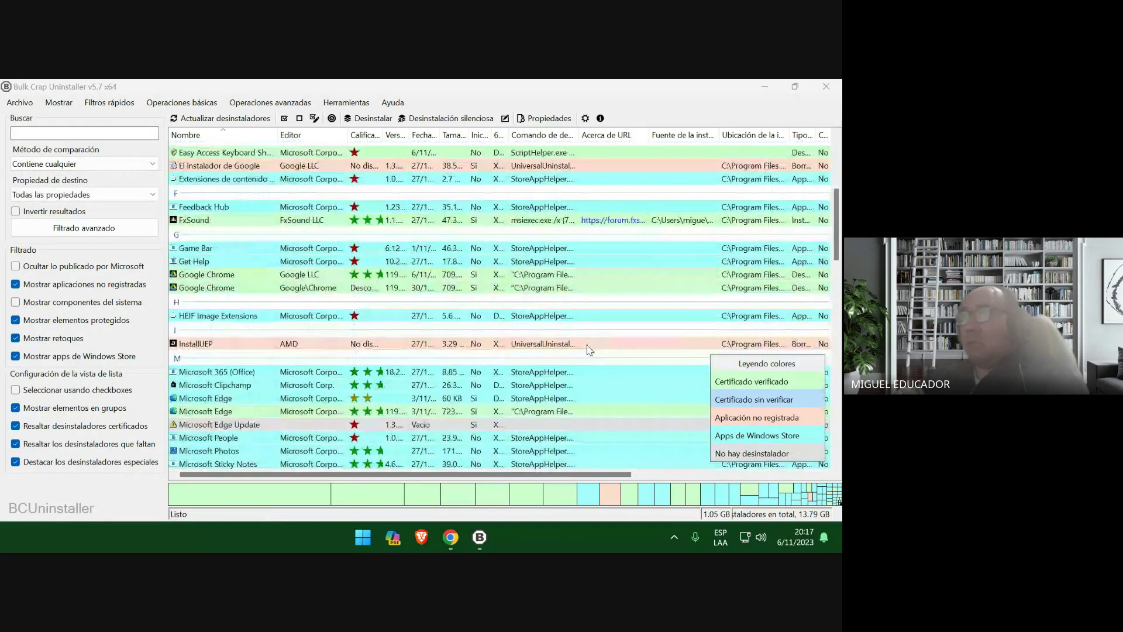
{"action": "scroll", "coordinate": [588, 350], "scroll_direction": "down", "scroll_amount": 3}
{"action": "scroll", "coordinate": [585, 349], "scroll_direction": "down", "scroll_amount": 5}
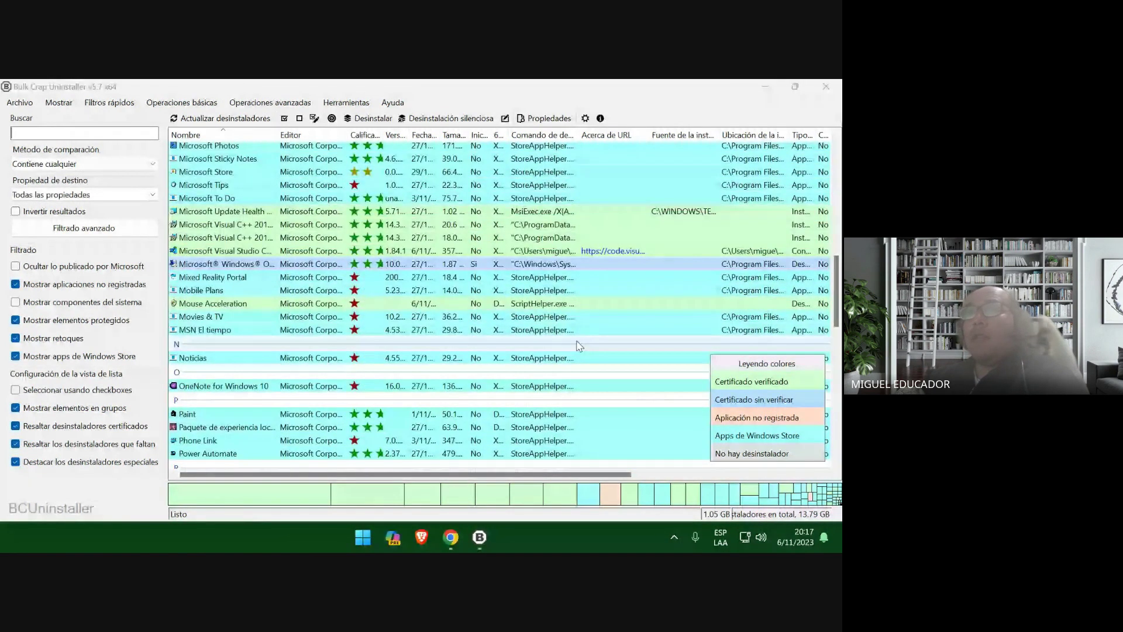
Step: Uninstall the Noticias app, advancing the wizard to launch the uninstallation
{"action": "right_click", "coordinate": [193, 358]}
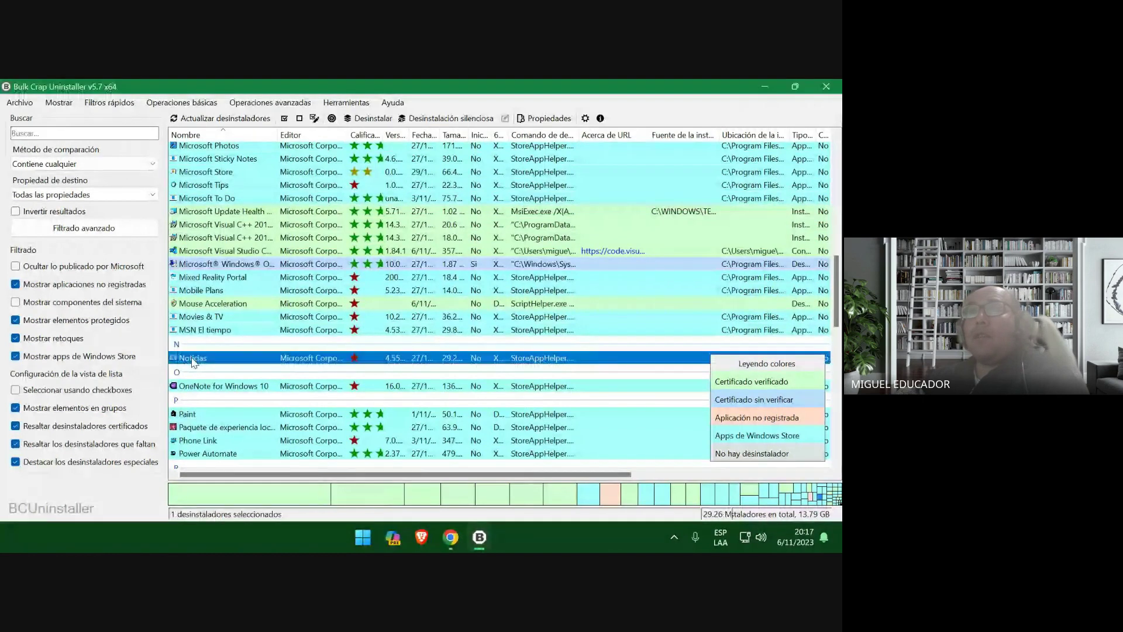
{"action": "left_click", "coordinate": [240, 334]}
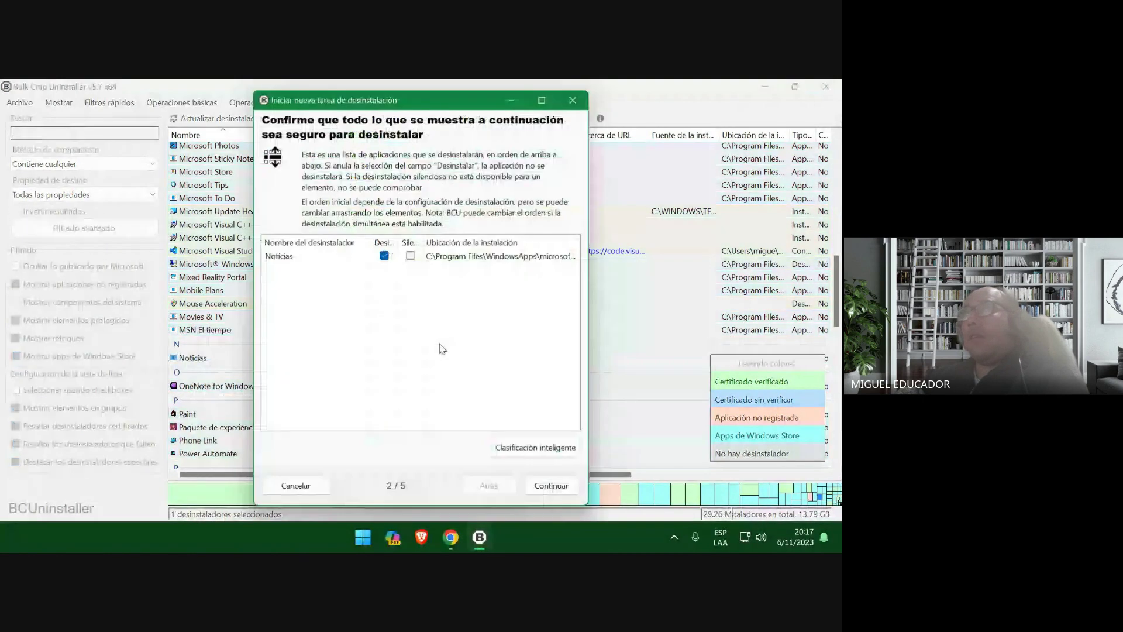
{"action": "left_click", "coordinate": [552, 485]}
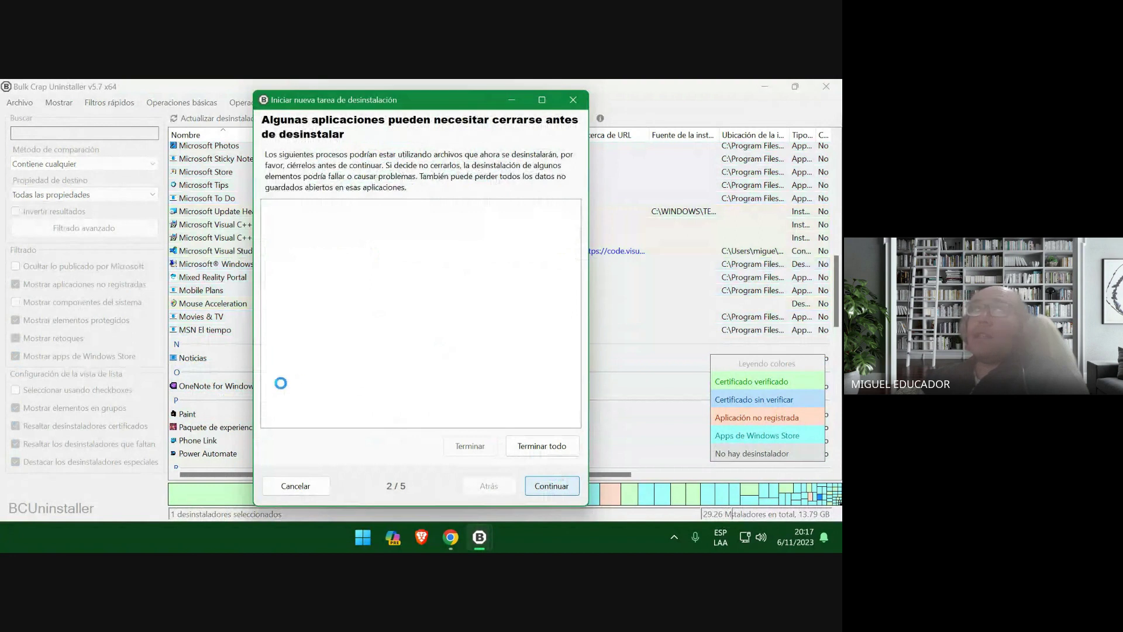
{"action": "left_click", "coordinate": [567, 490]}
{"action": "left_click", "coordinate": [468, 433]}
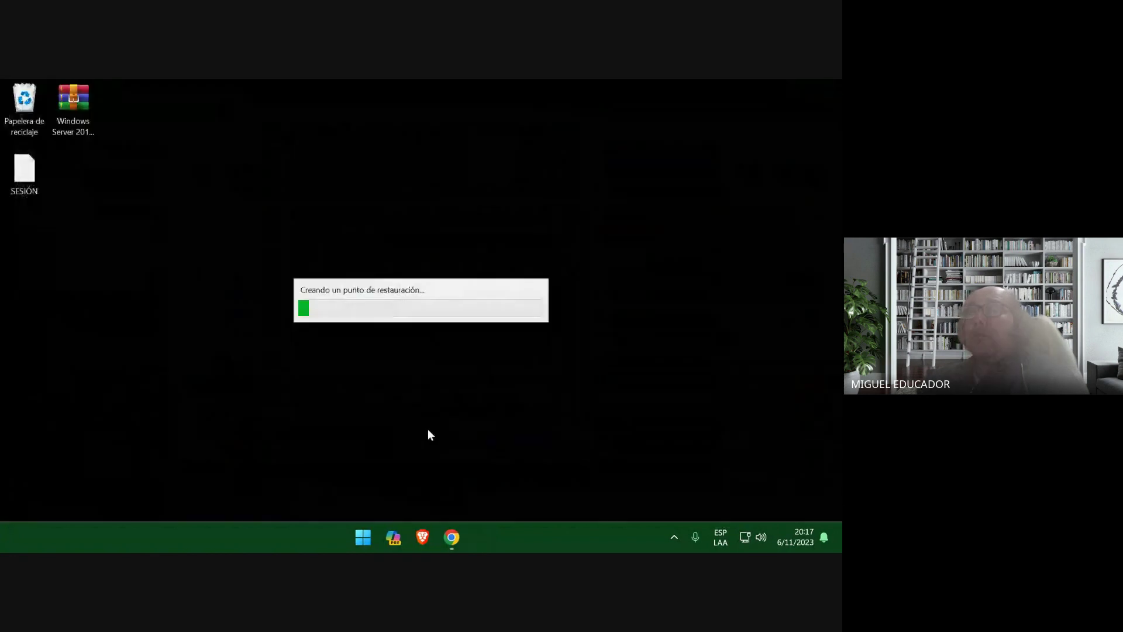
Step: Permanently delete the two Recycle Bin items, granting administrator permission
{"action": "right_click", "coordinate": [38, 103]}
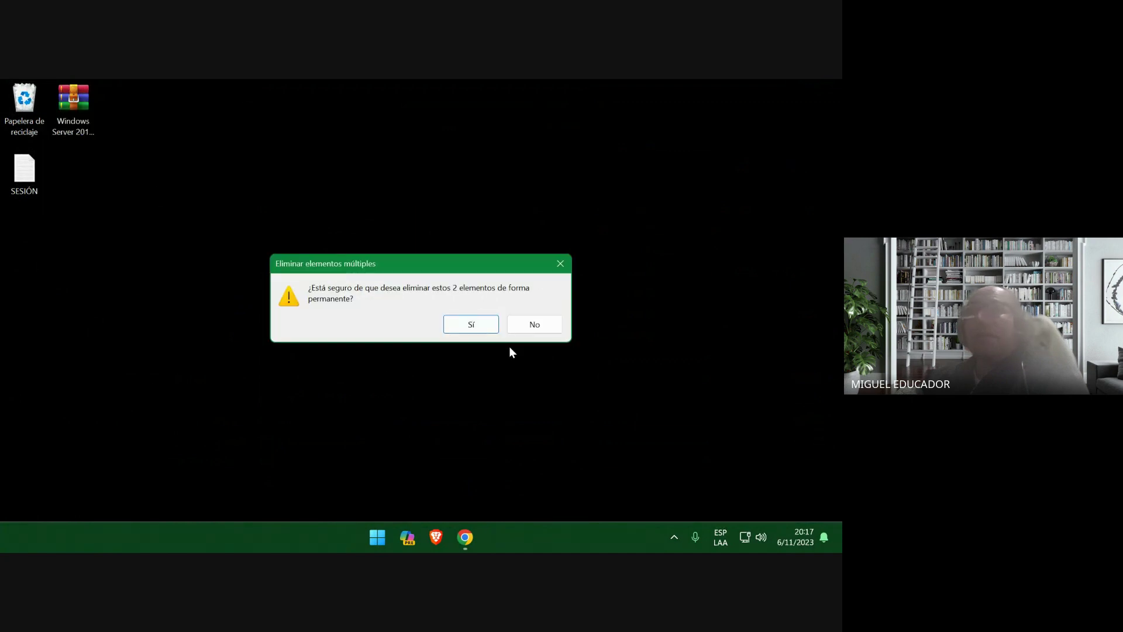
{"action": "left_click", "coordinate": [487, 322]}
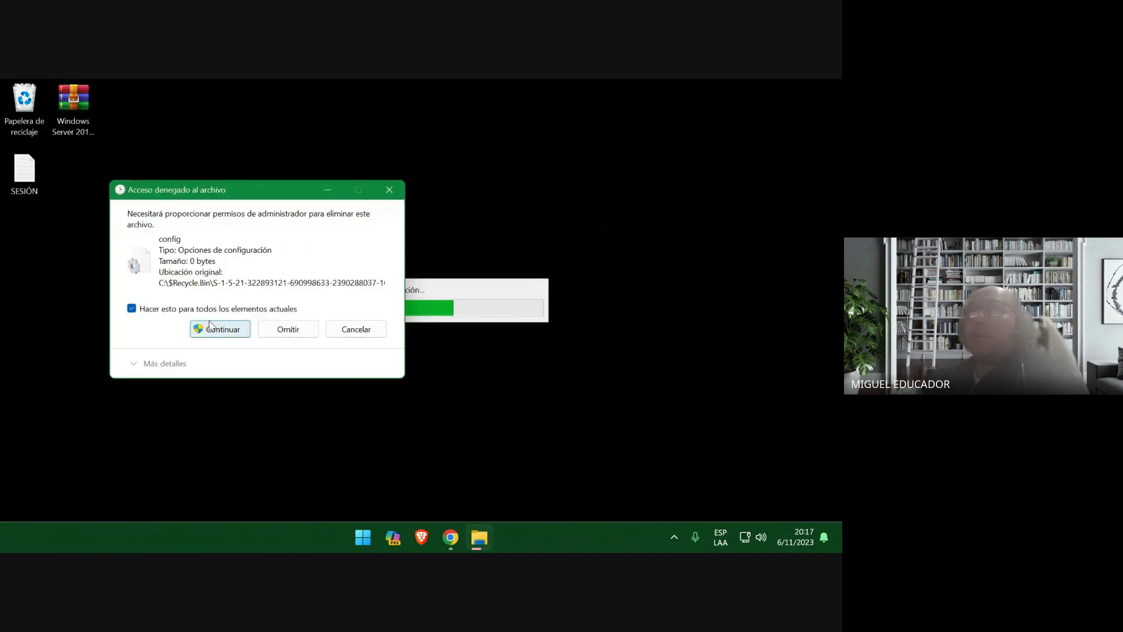
{"action": "left_click", "coordinate": [218, 327]}
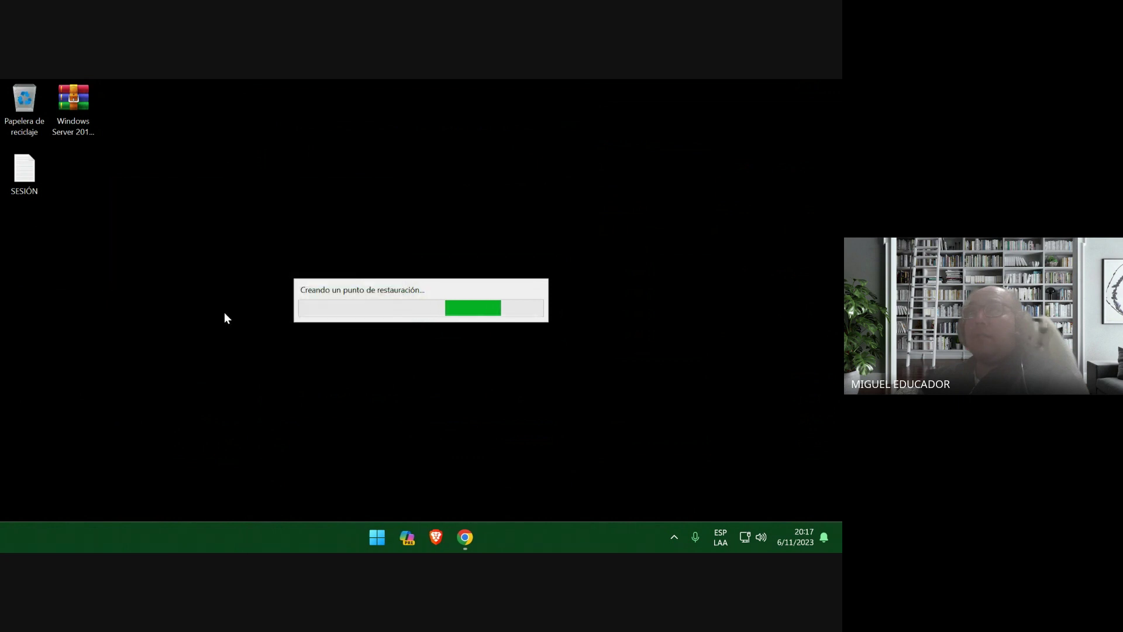
{"action": "right_click", "coordinate": [429, 209]}
{"action": "left_click", "coordinate": [419, 214]}
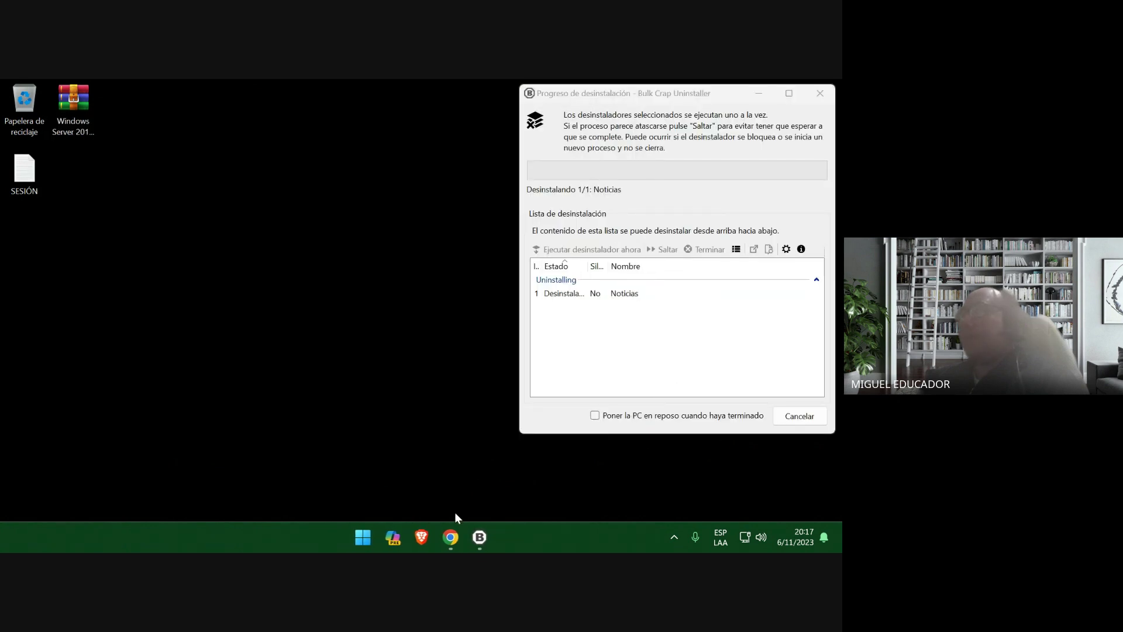
Step: Check the SEMANA_N°01 Drive folder and Google Meet tabs in Chrome, then minimize Chrome
{"action": "mouse_move", "coordinate": [454, 541]}
{"action": "left_click", "coordinate": [497, 471]}
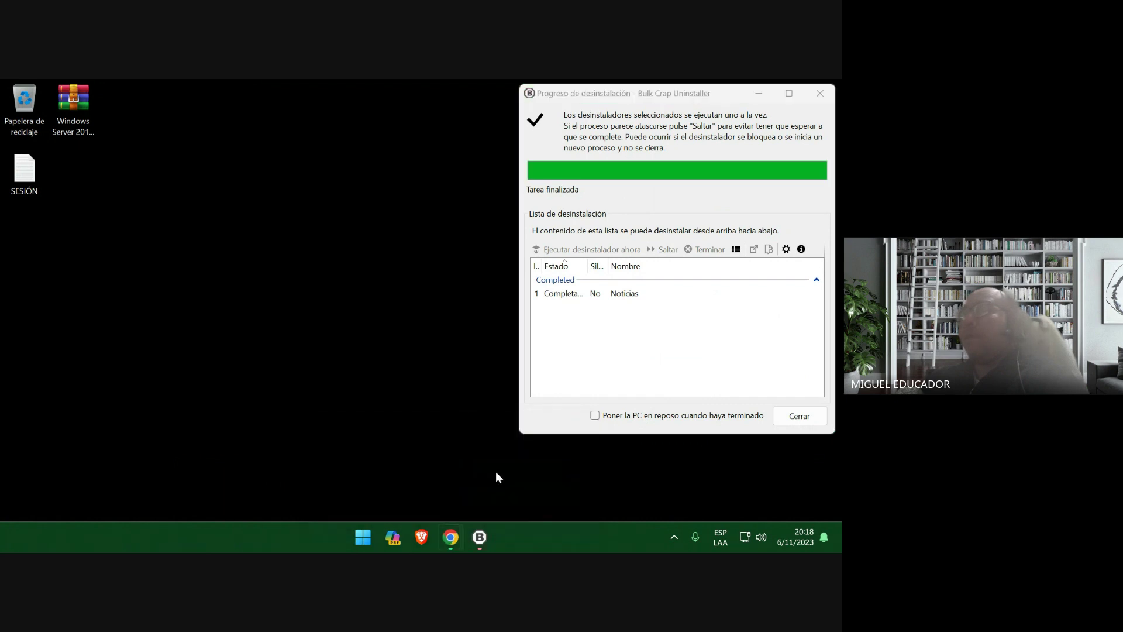
{"action": "left_click", "coordinate": [60, 82]}
{"action": "left_click", "coordinate": [198, 82]}
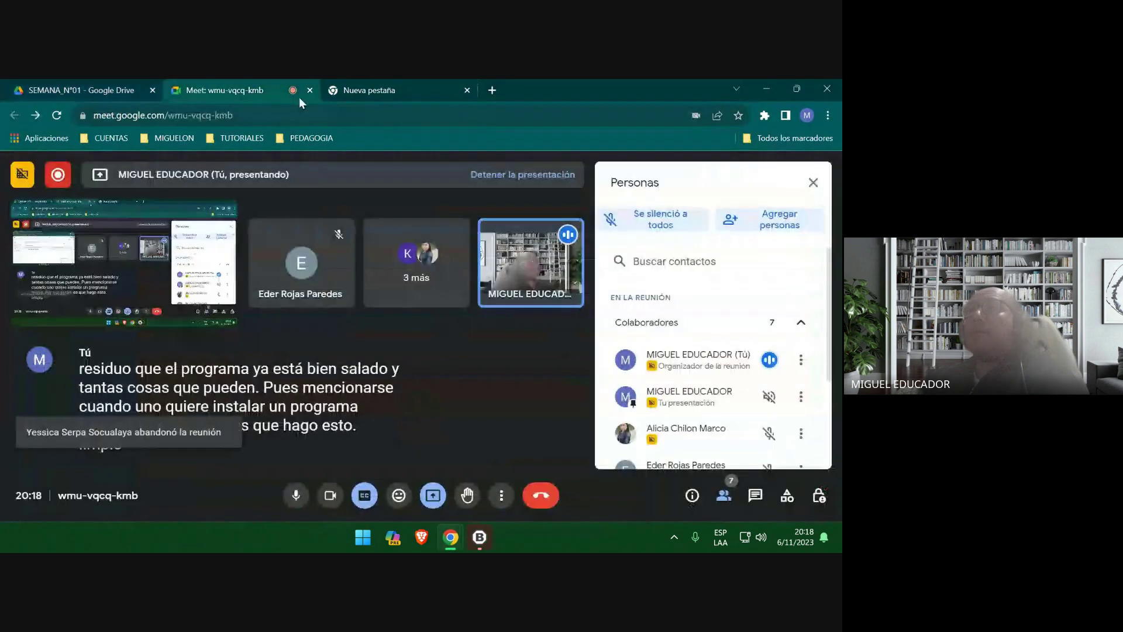
{"action": "left_click", "coordinate": [136, 84]}
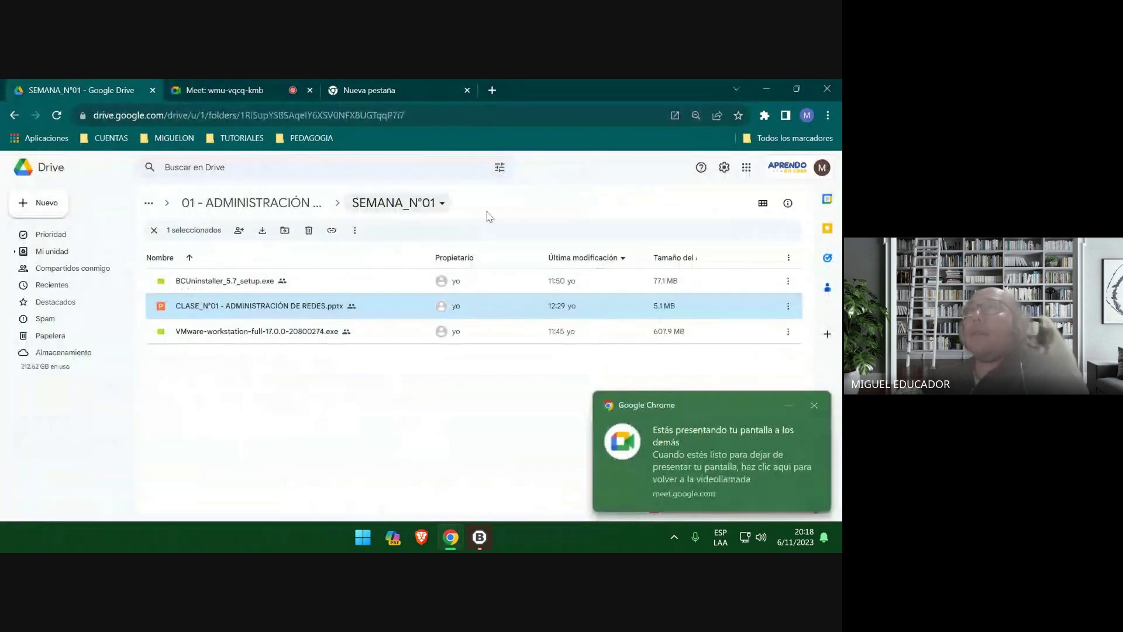
{"action": "left_click", "coordinate": [765, 88]}
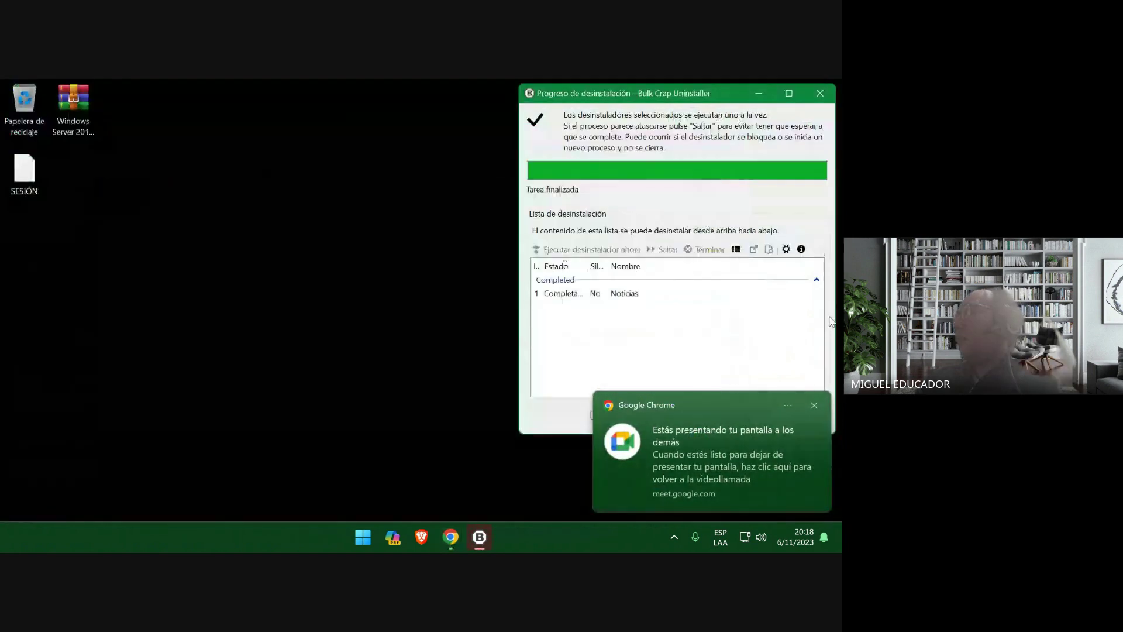
Step: Close the finished progress window, refresh the desktop, and exit Bulk Crap Uninstaller
{"action": "left_click", "coordinate": [815, 405]}
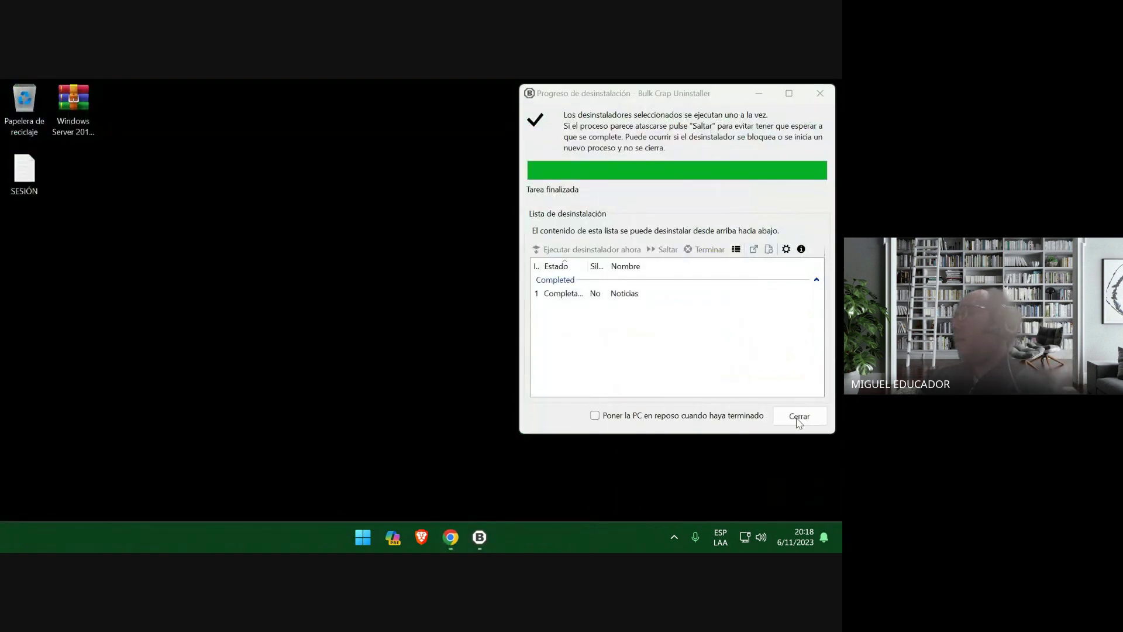
{"action": "left_click", "coordinate": [797, 418]}
{"action": "right_click", "coordinate": [306, 224]}
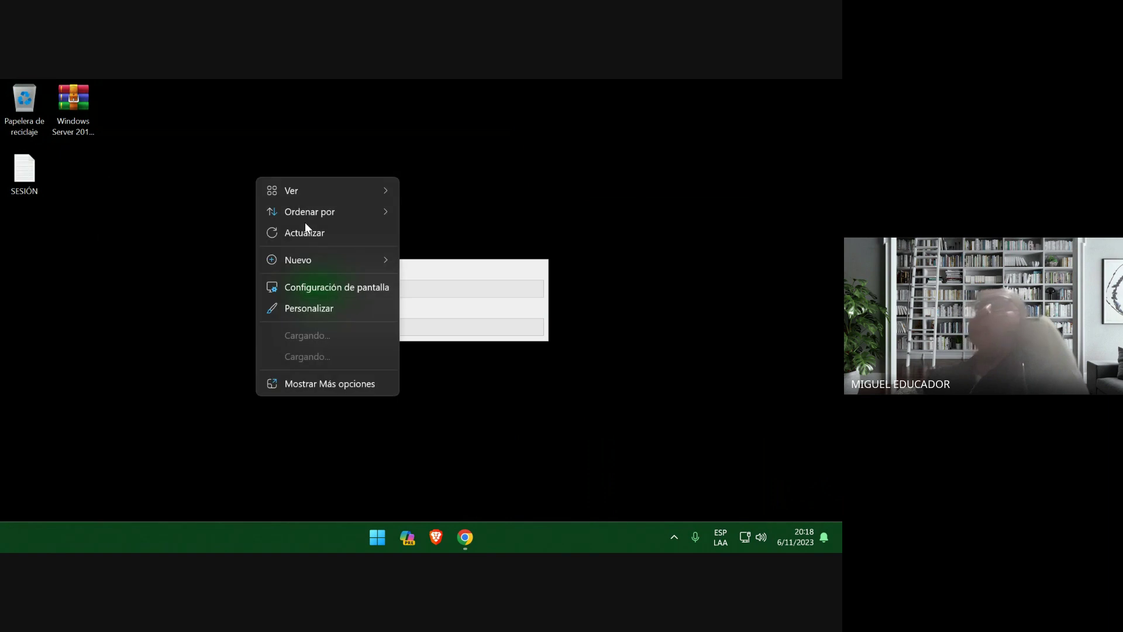
{"action": "left_click", "coordinate": [294, 230]}
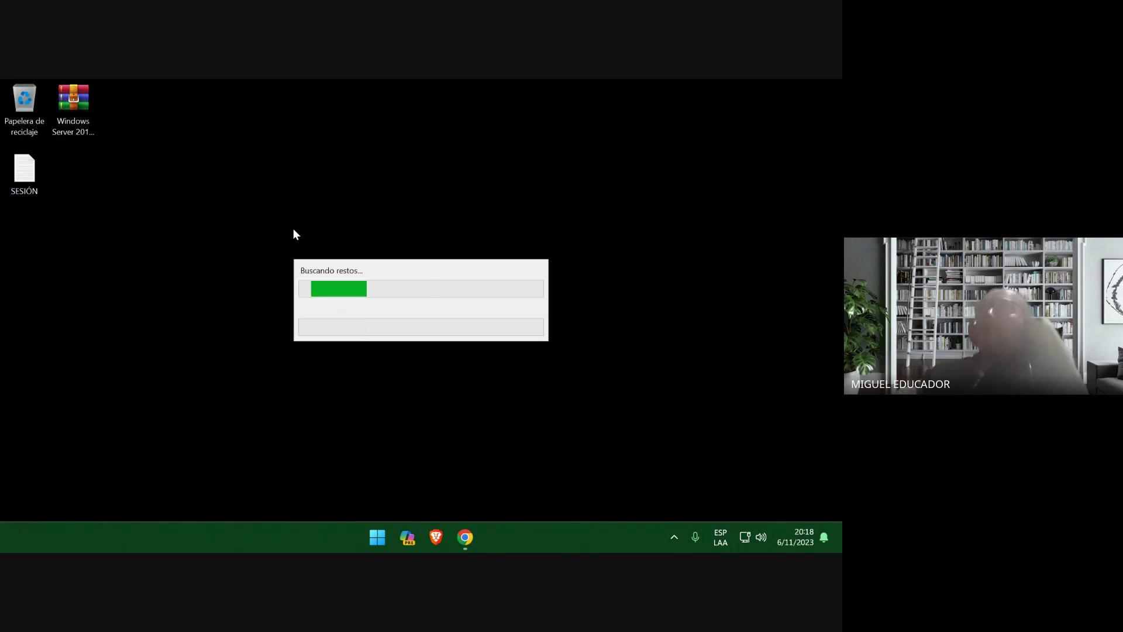
{"action": "right_click", "coordinate": [246, 140]}
{"action": "left_click", "coordinate": [307, 192]}
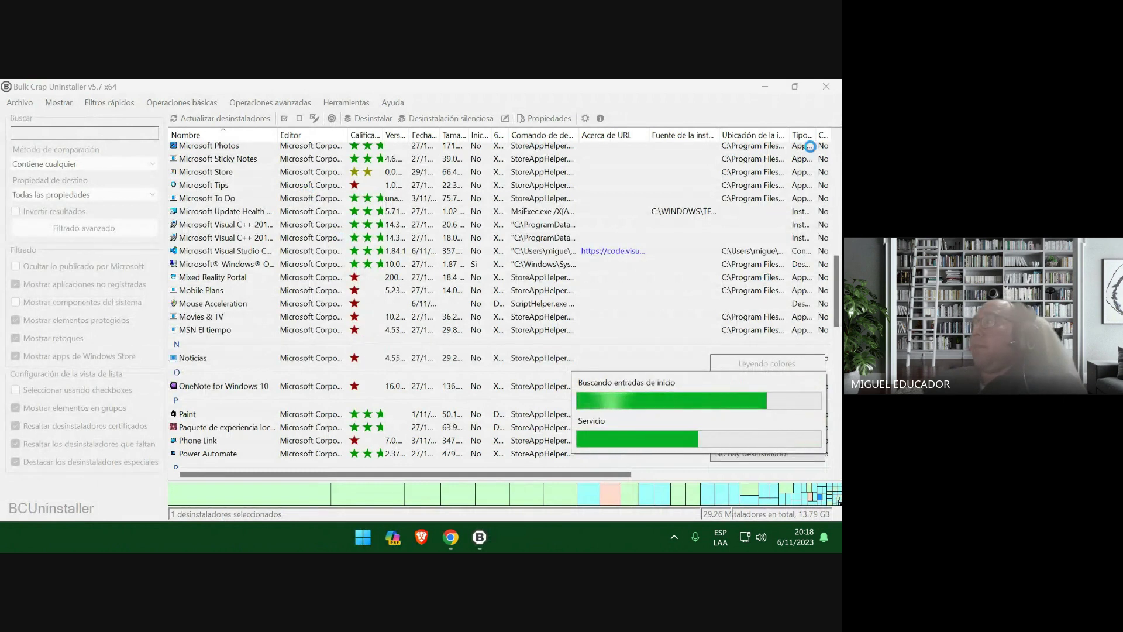
{"action": "left_click", "coordinate": [827, 85]}
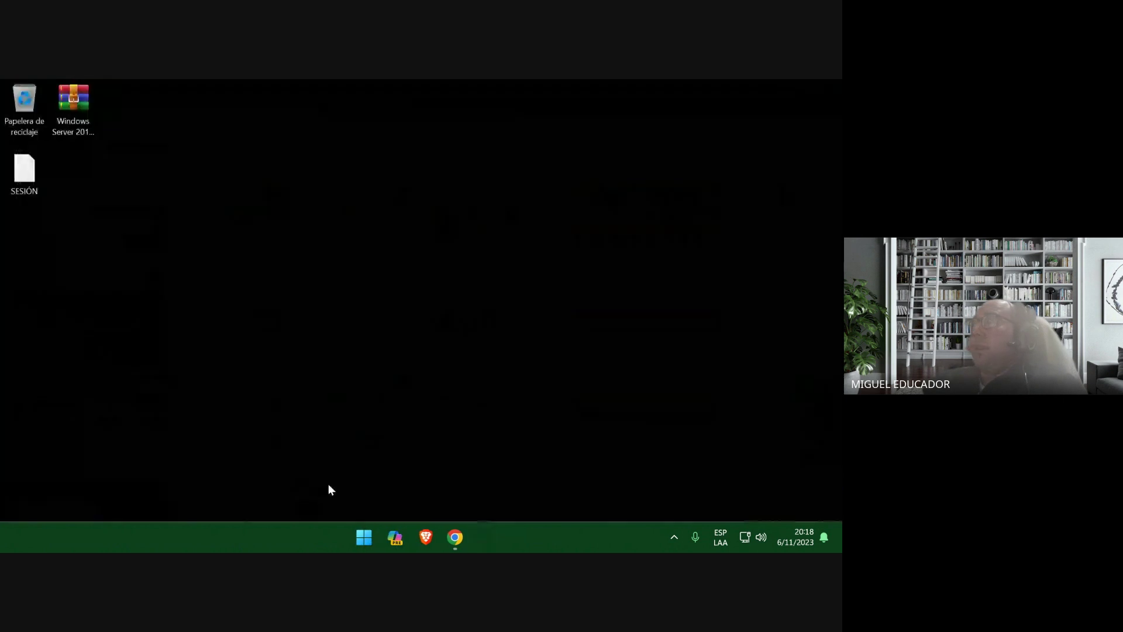
Step: Open File Explorer maximized and go into SOLID_03 (K:) > 2 _COMPUTRON_ONLINE
{"action": "mouse_move", "coordinate": [466, 529]}
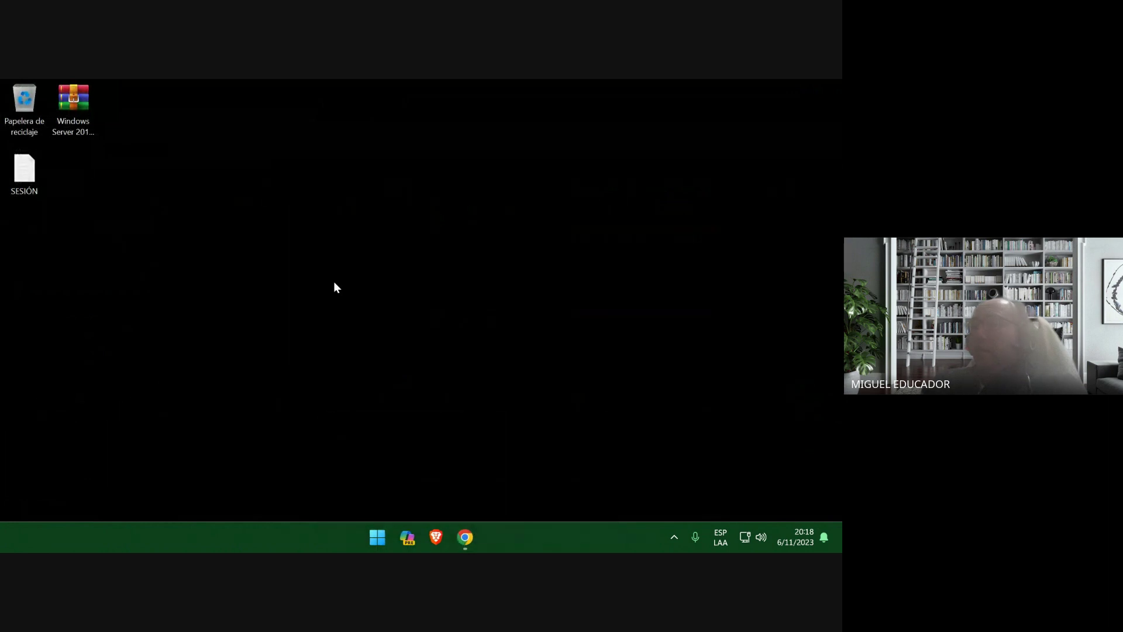
{"action": "key", "text": "super"}
{"action": "key", "text": "super+e"}
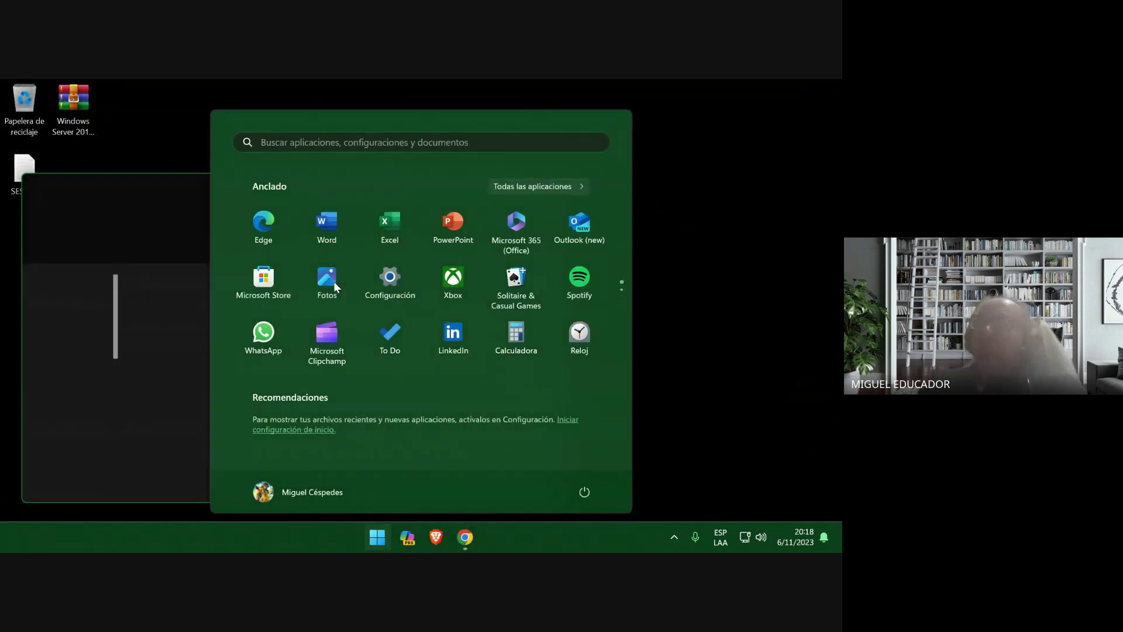
{"action": "double_click", "coordinate": [258, 171]}
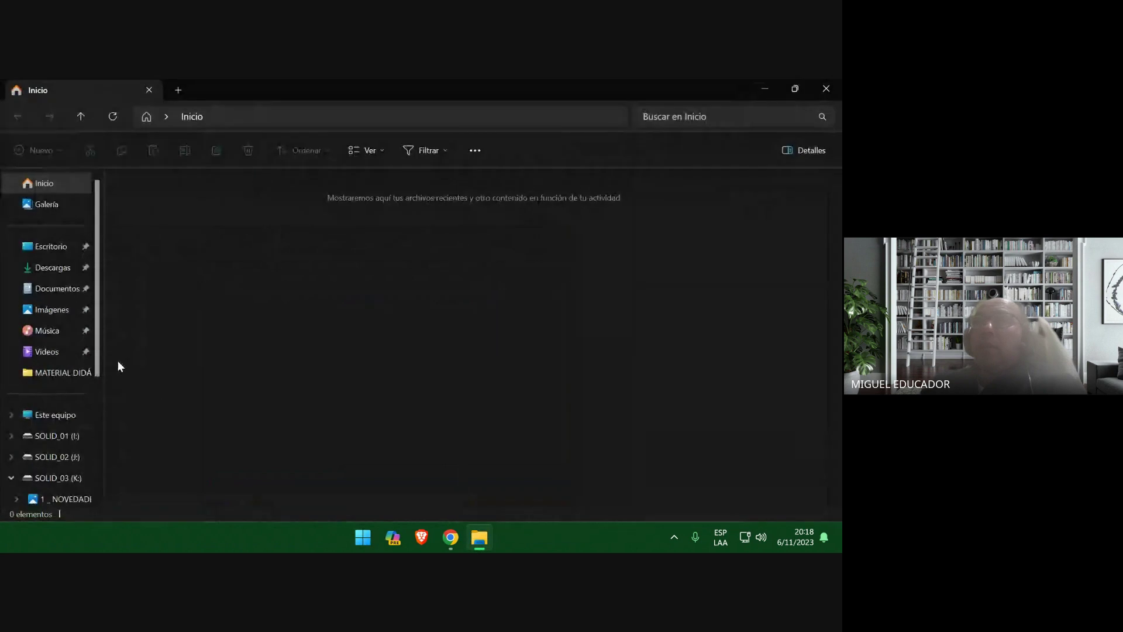
{"action": "left_click", "coordinate": [55, 414]}
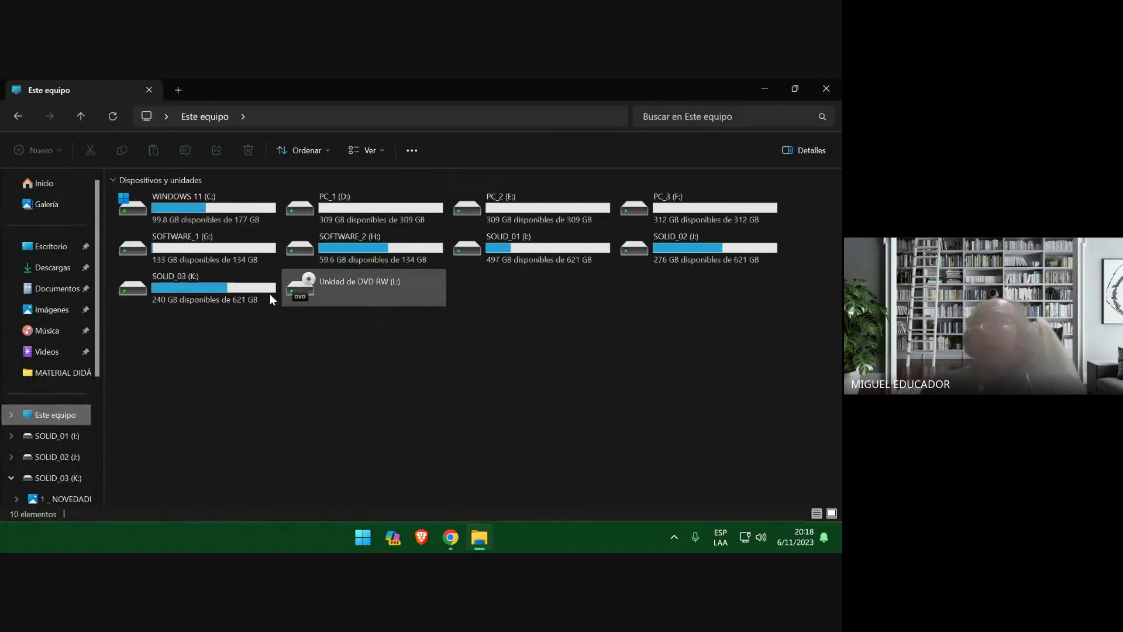
{"action": "left_click", "coordinate": [180, 293]}
{"action": "double_click", "coordinate": [180, 294]}
{"action": "double_click", "coordinate": [226, 224]}
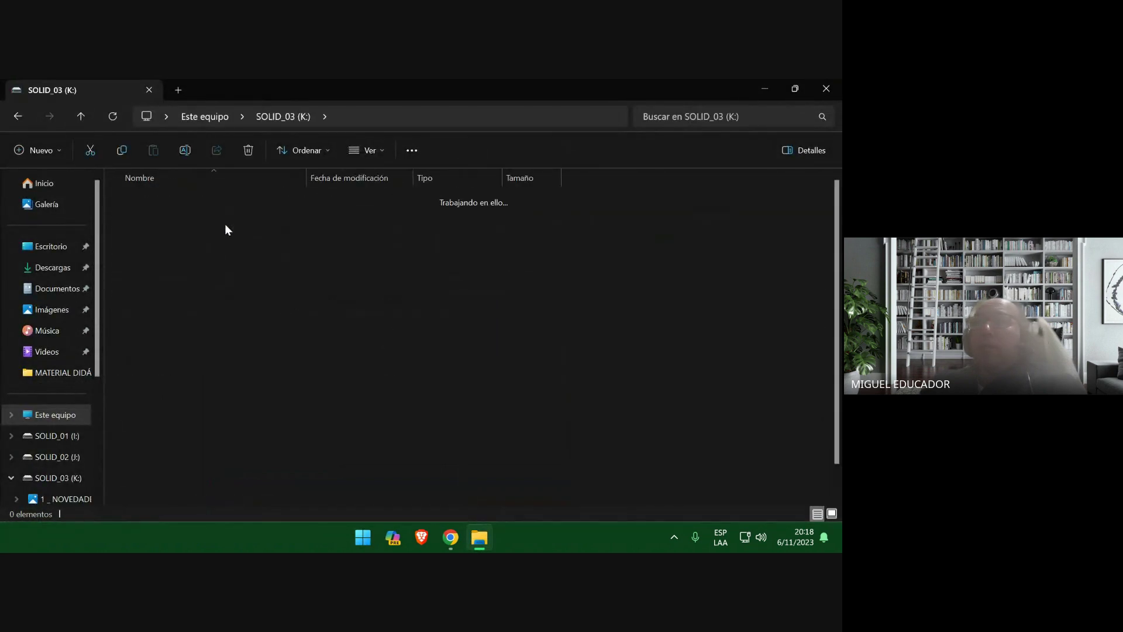
Step: Navigate through 014_CURSOS_2023_NOVIEMBRE-DICIEMBRE and 01 - ADMINISTRACIÓN DE REDES into ACTIVIDAD DE MAÑANA
{"action": "double_click", "coordinate": [202, 462]}
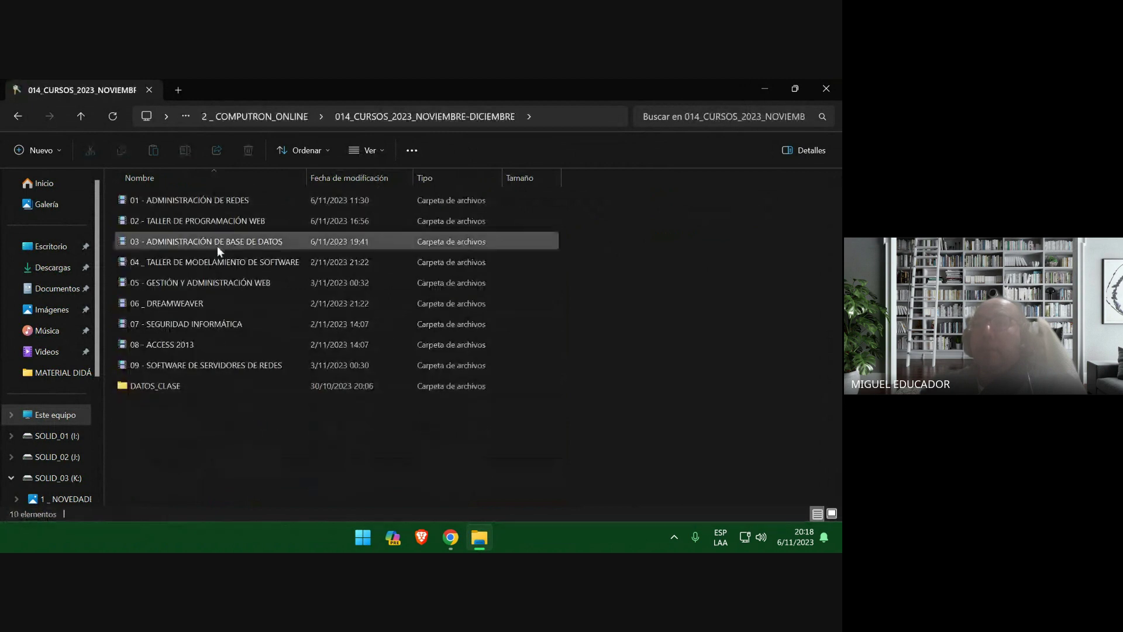
{"action": "left_click", "coordinate": [216, 238]}
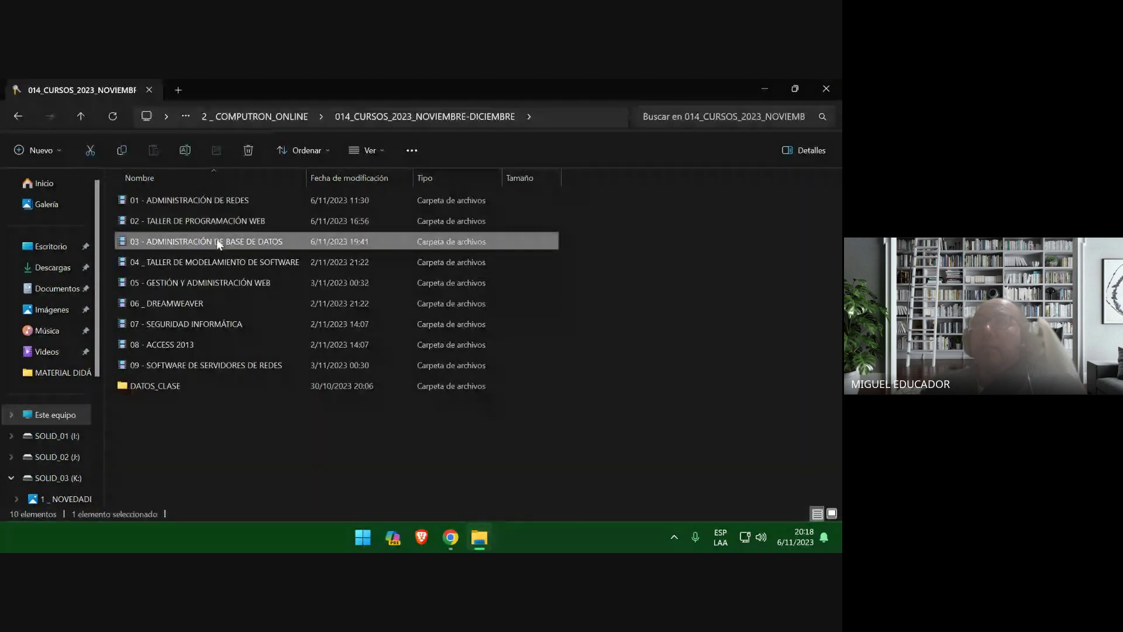
{"action": "double_click", "coordinate": [226, 197]}
{"action": "left_click", "coordinate": [216, 199]}
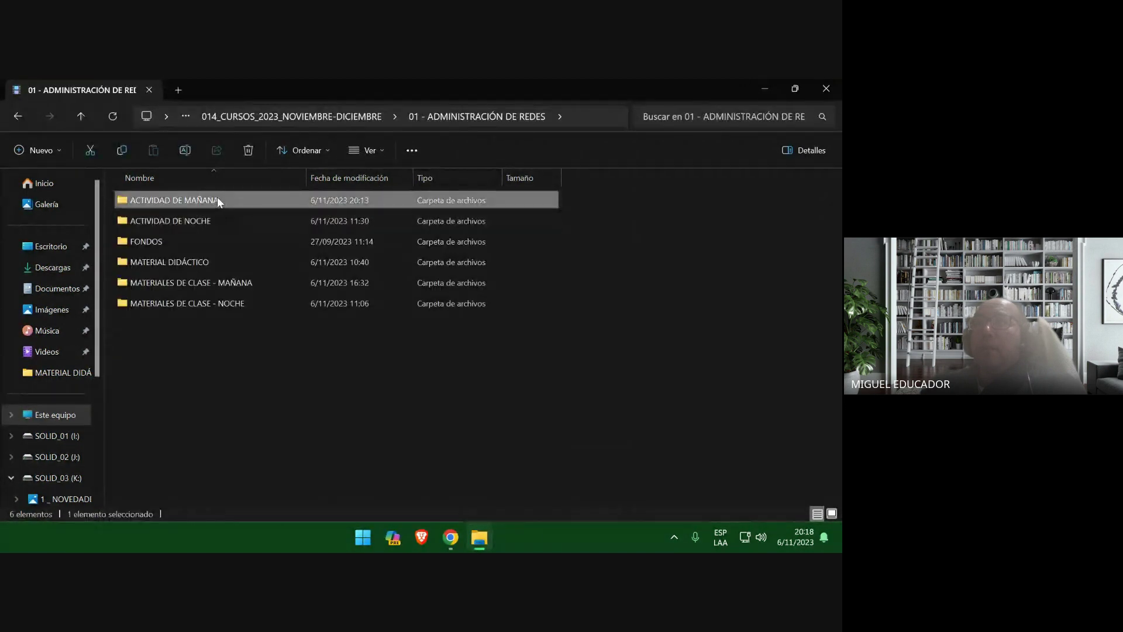
{"action": "double_click", "coordinate": [216, 199]}
Step: Open the class presentation in PowerPoint, view slide 4, then minimize it
{"action": "double_click", "coordinate": [178, 203]}
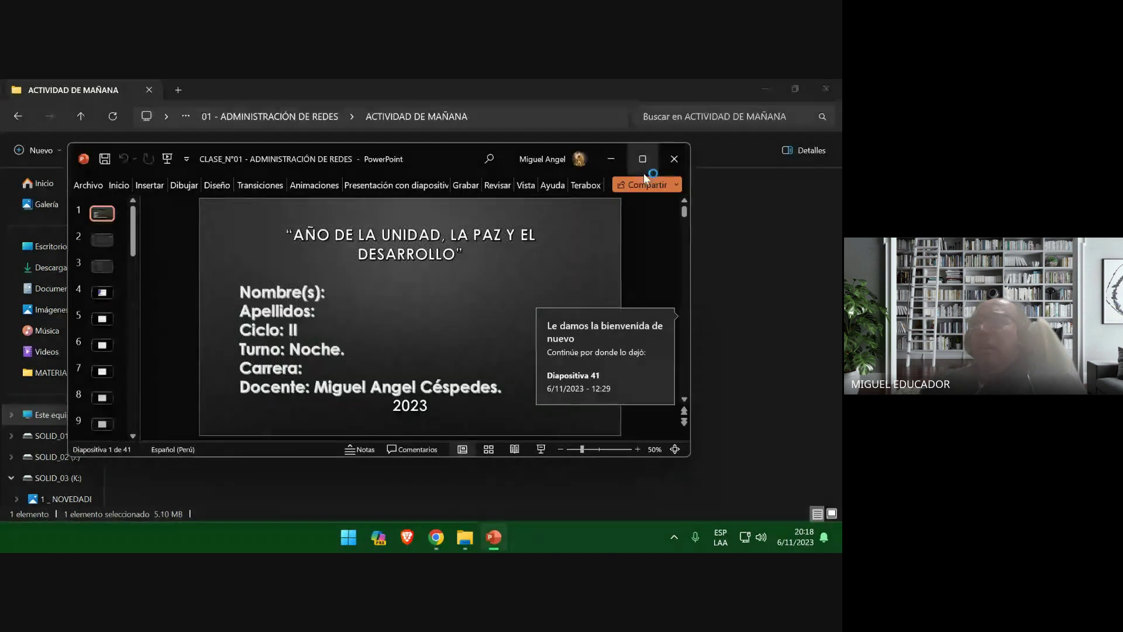
{"action": "left_click", "coordinate": [642, 158]}
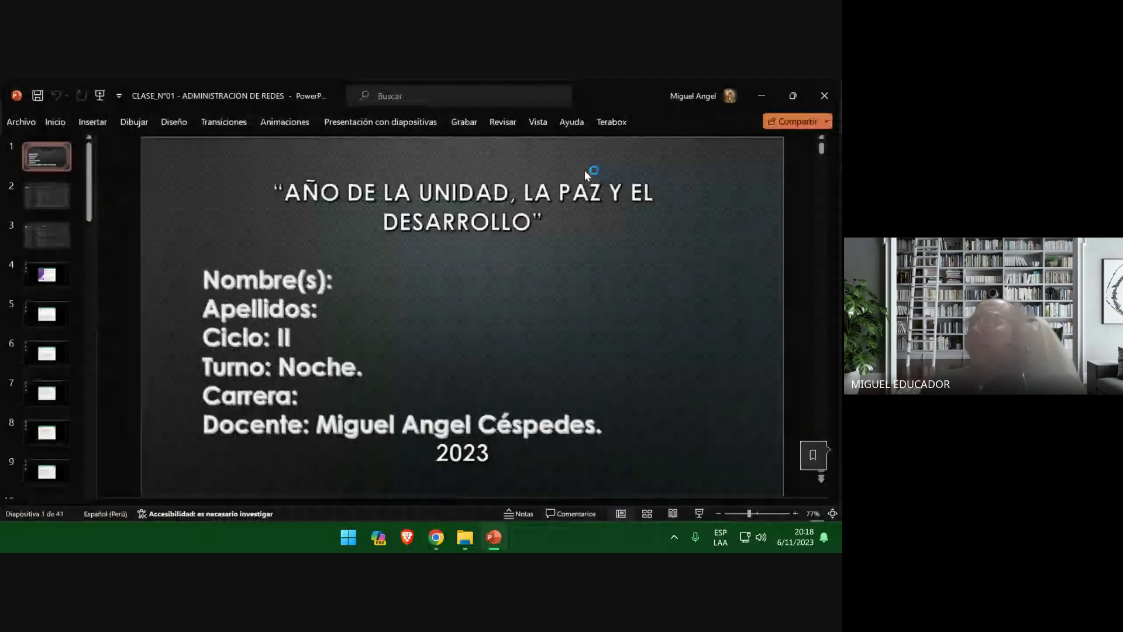
{"action": "left_click", "coordinate": [46, 276]}
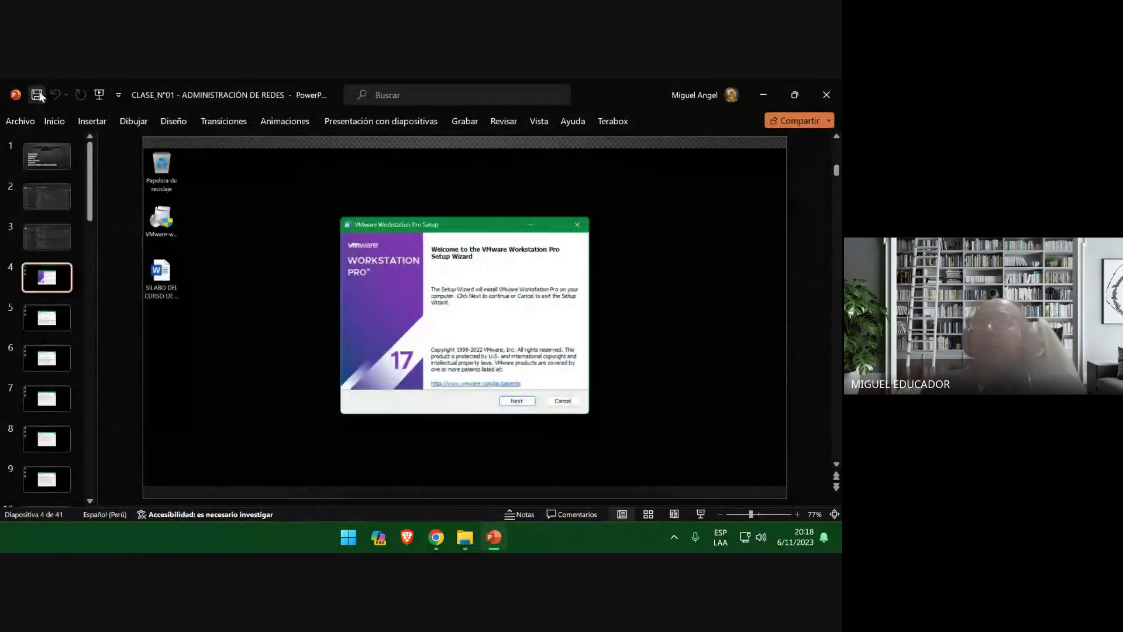
{"action": "left_click", "coordinate": [764, 95]}
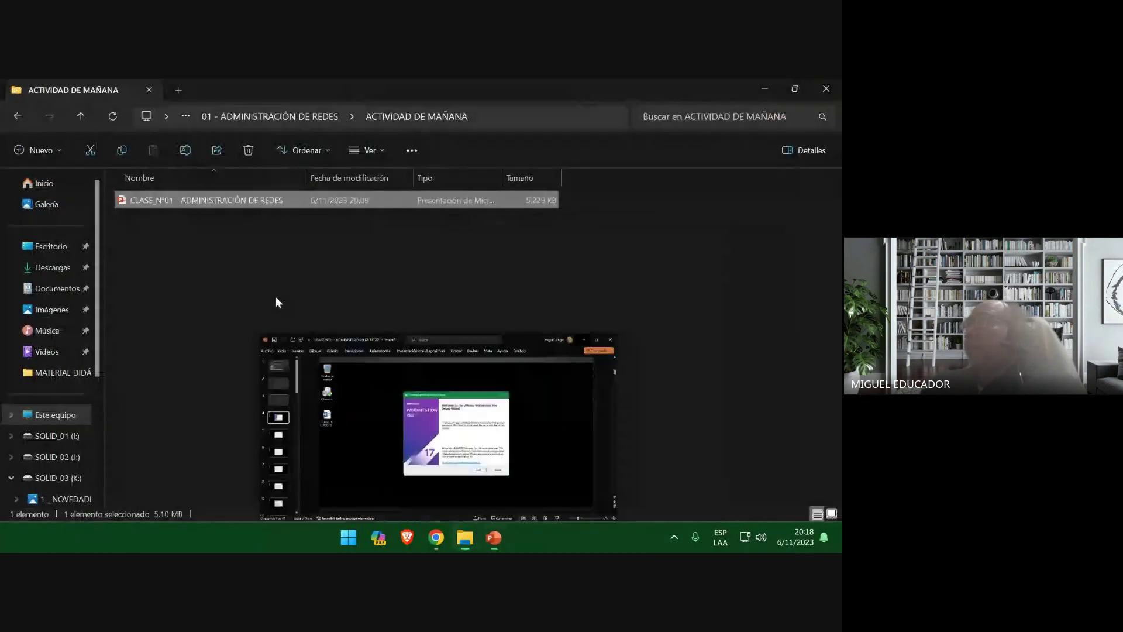
Step: Review the BCUninstaller, VMware and CLASE_N°01 files in the SEMANA_N°01 Drive folder, then switch to the new tab
{"action": "mouse_move", "coordinate": [436, 537]}
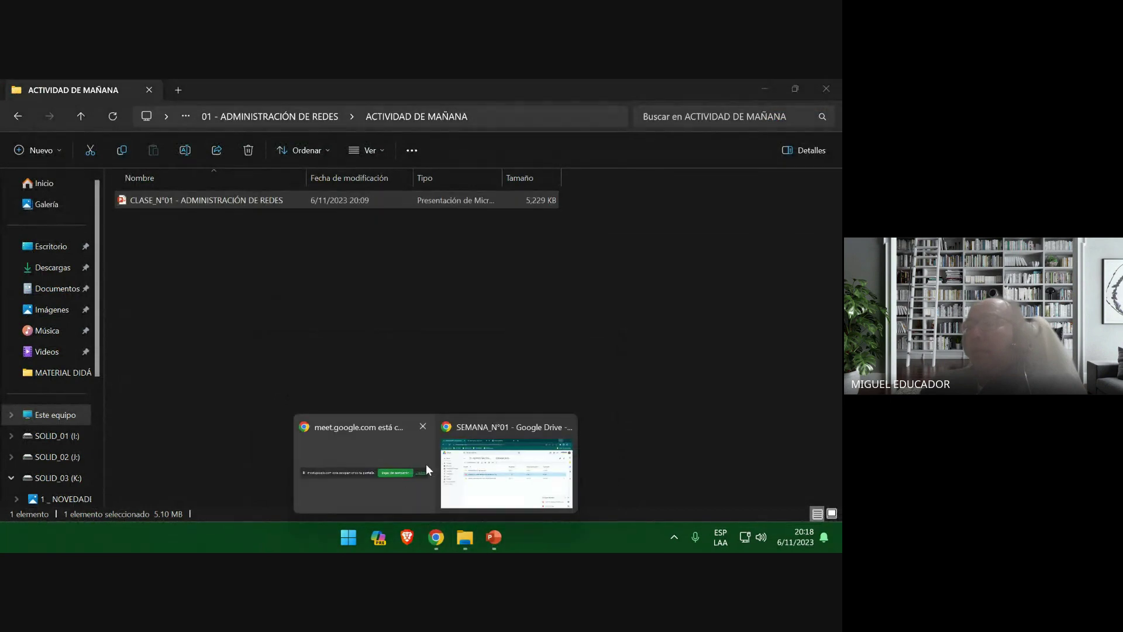
{"action": "left_click", "coordinate": [469, 434]}
{"action": "left_click", "coordinate": [246, 285]}
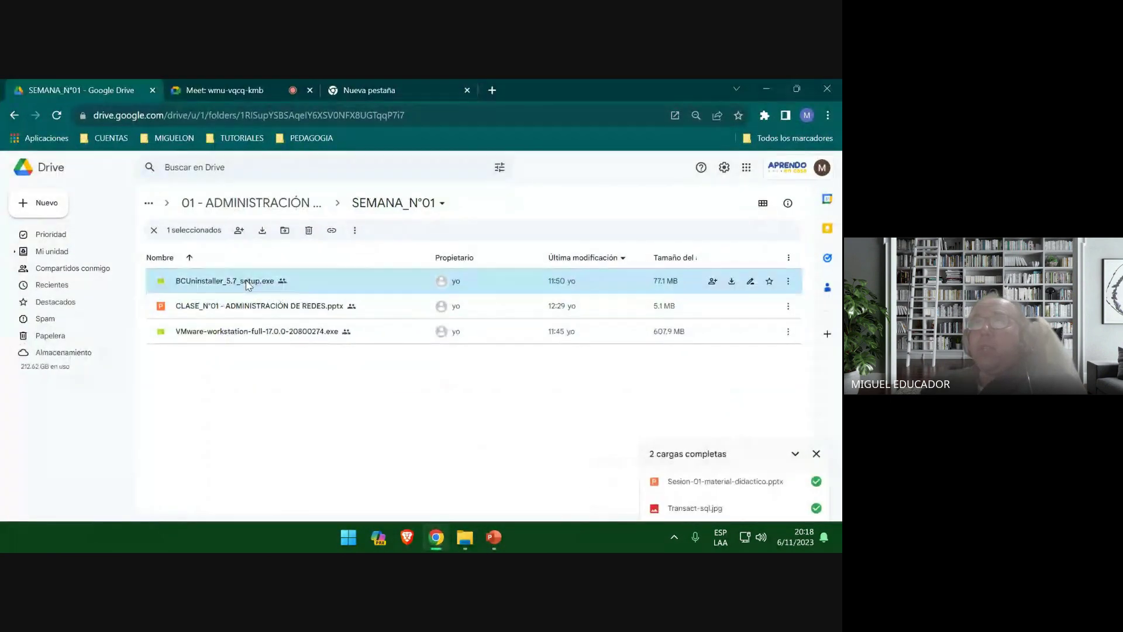
{"action": "left_click", "coordinate": [328, 333]}
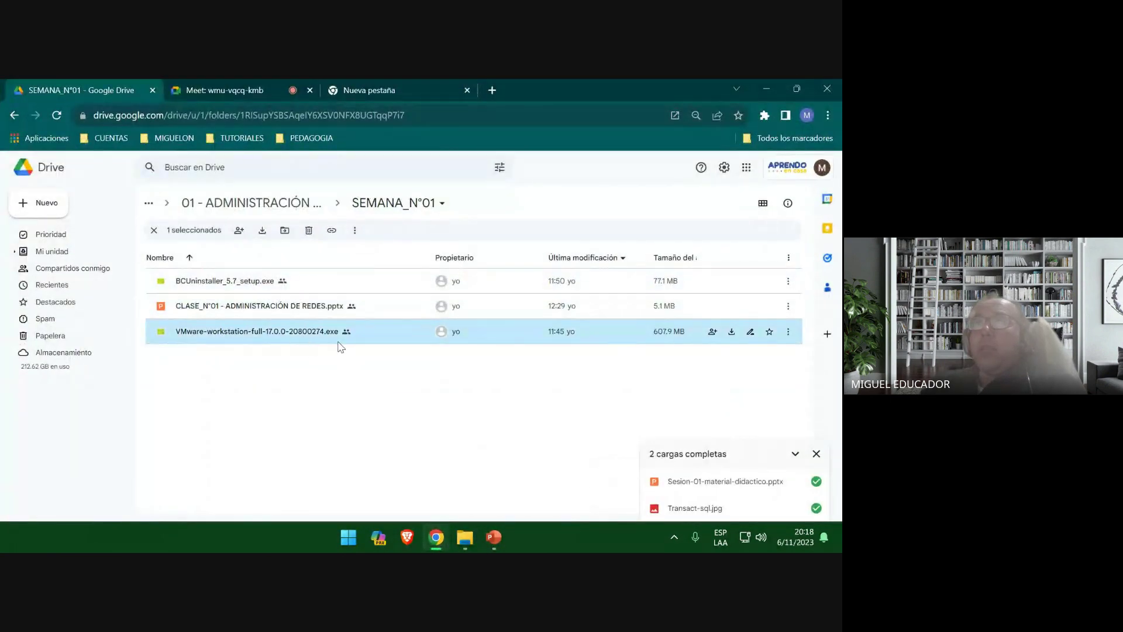
{"action": "left_click", "coordinate": [330, 308]}
{"action": "left_click", "coordinate": [818, 454]}
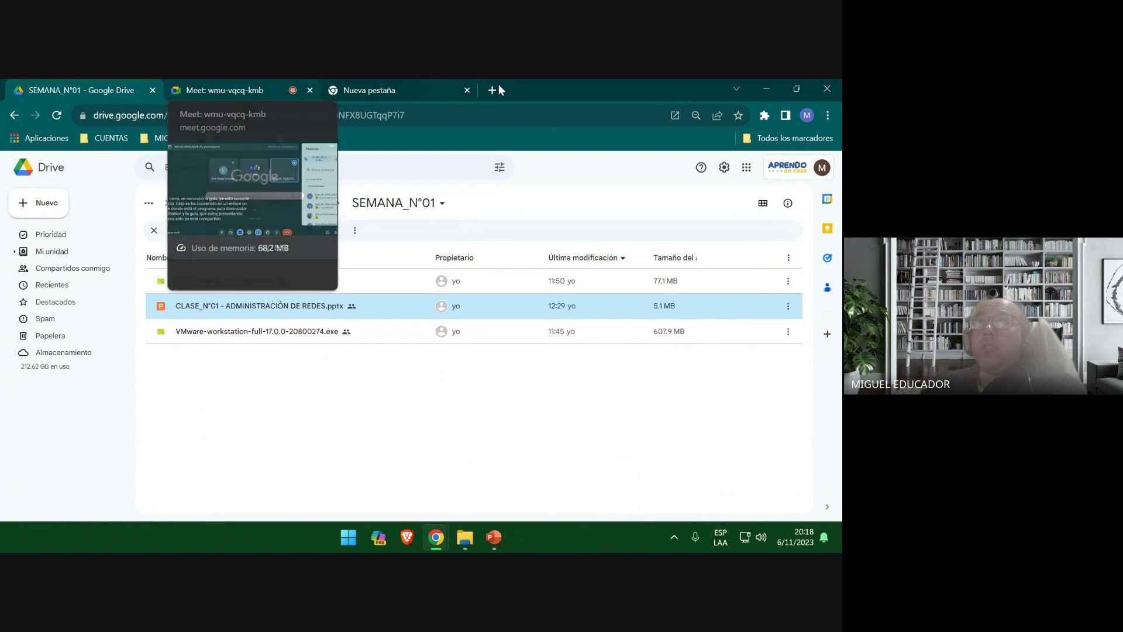
{"action": "left_click", "coordinate": [387, 82]}
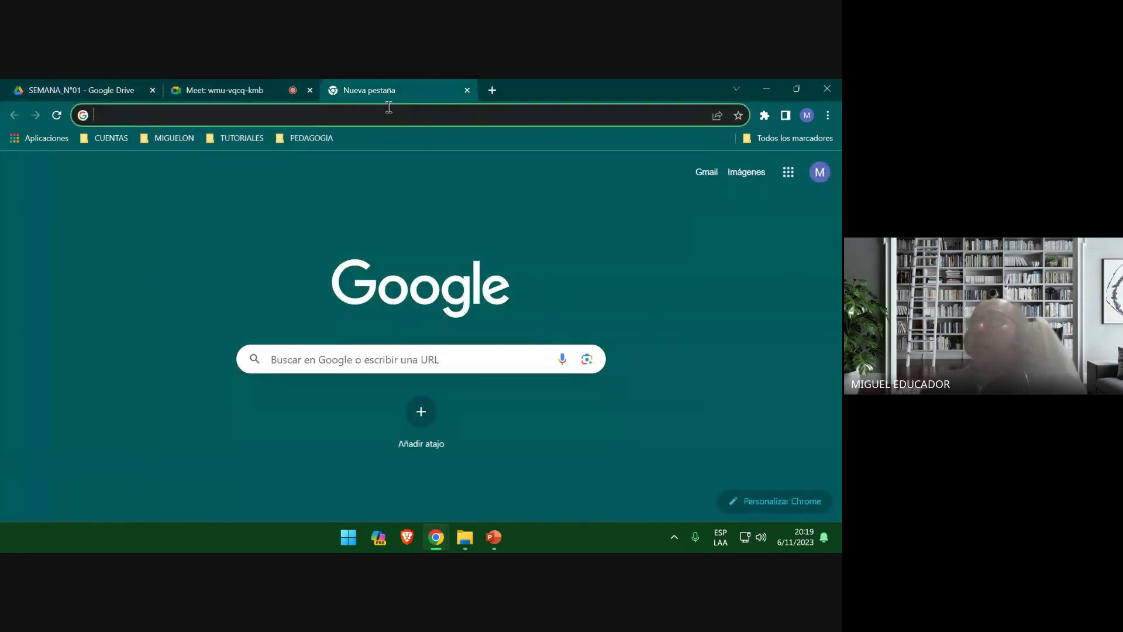
Step: Search Google for BCUNINSTALLER, accepting the correction of 'BCUNISTALEERS', and open the bcuninstaller.com result
{"action": "left_click", "coordinate": [383, 112]}
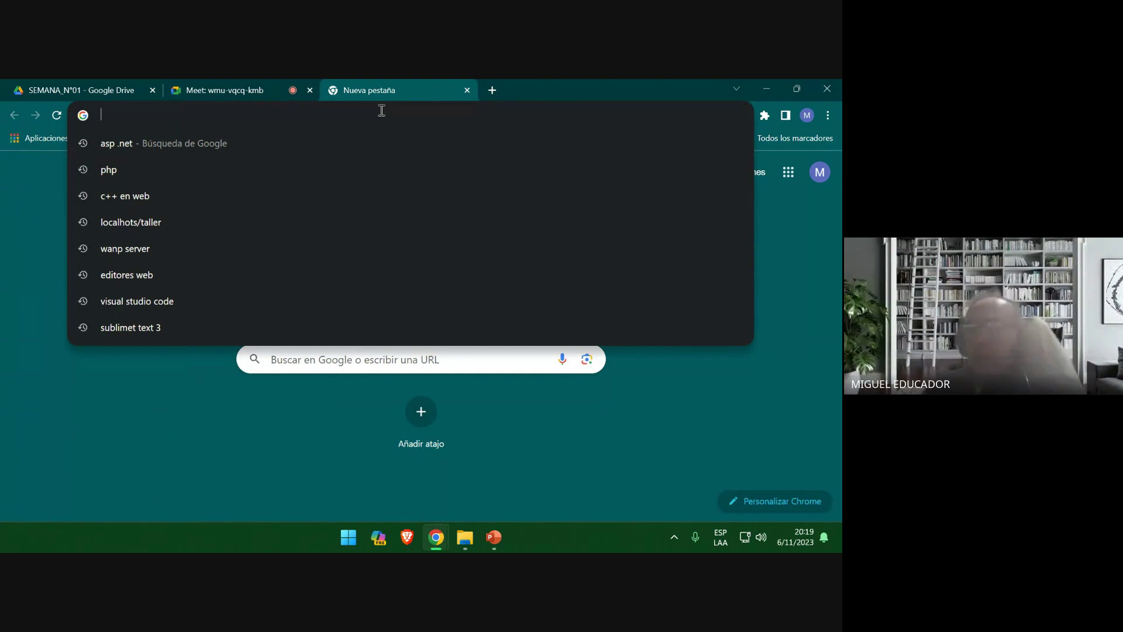
{"action": "type", "text": "BCU"}
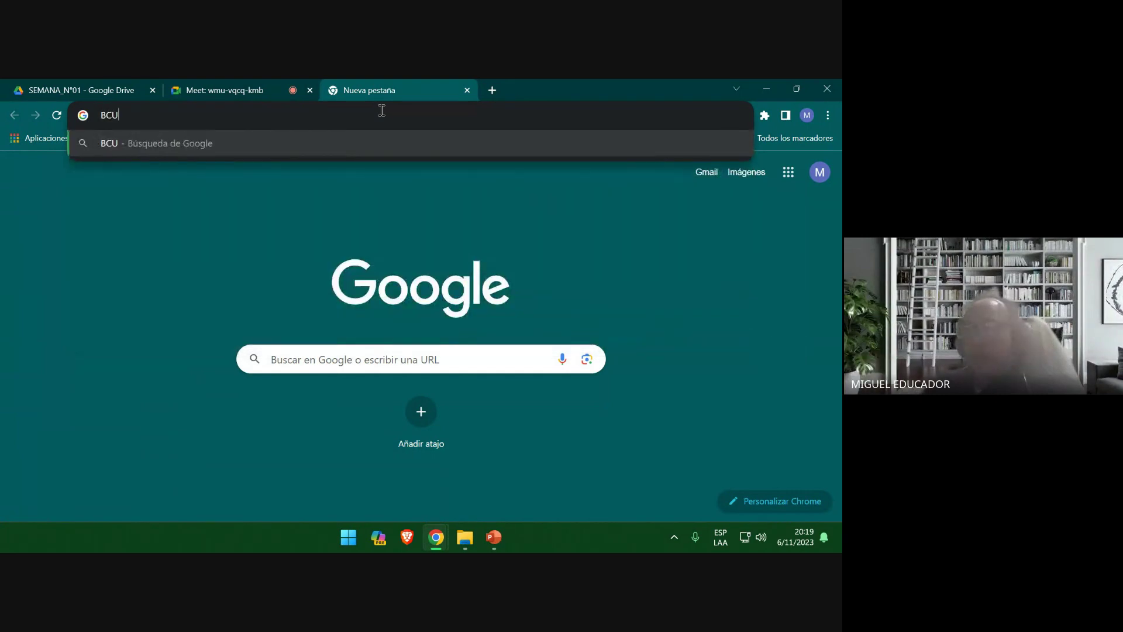
{"action": "type", "text": "NI"}
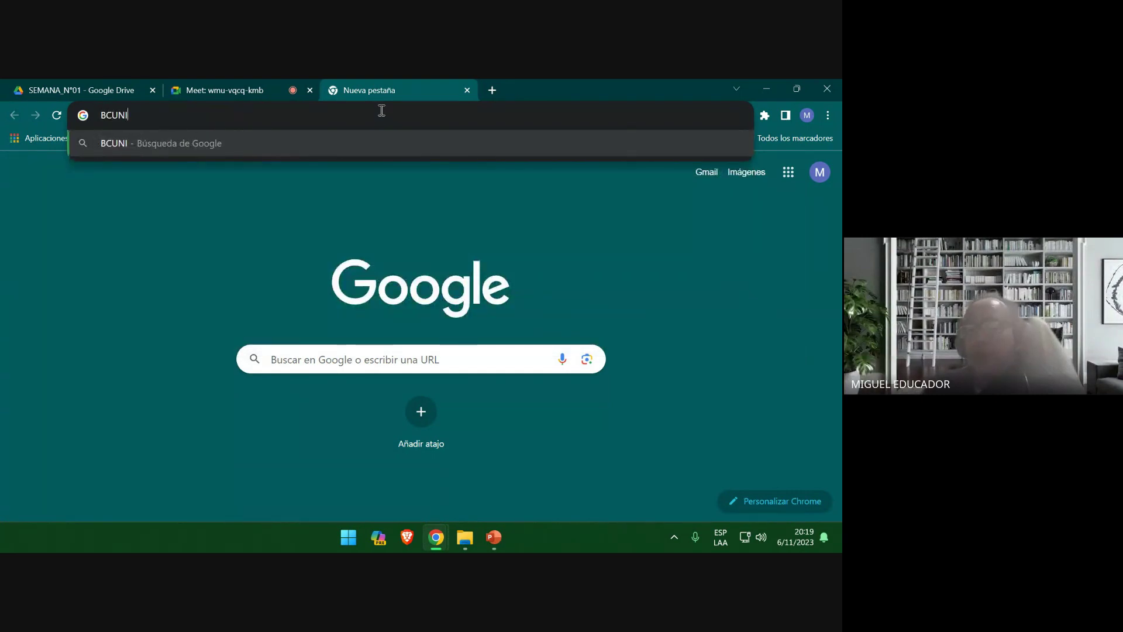
{"action": "type", "text": "ST"}
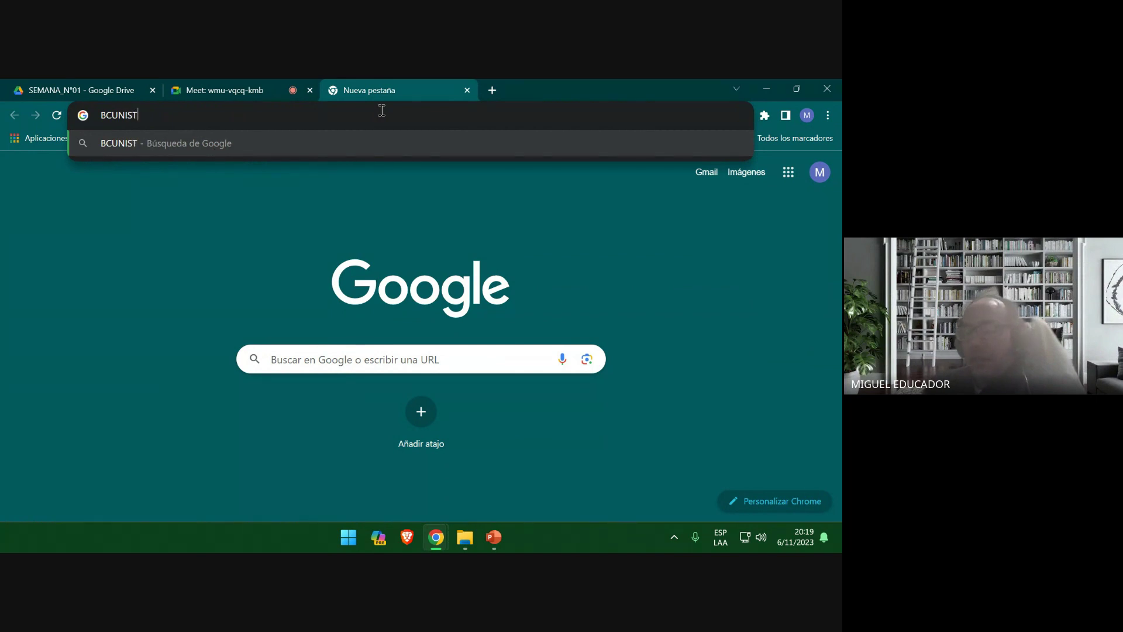
{"action": "type", "text": "ALEERS"}
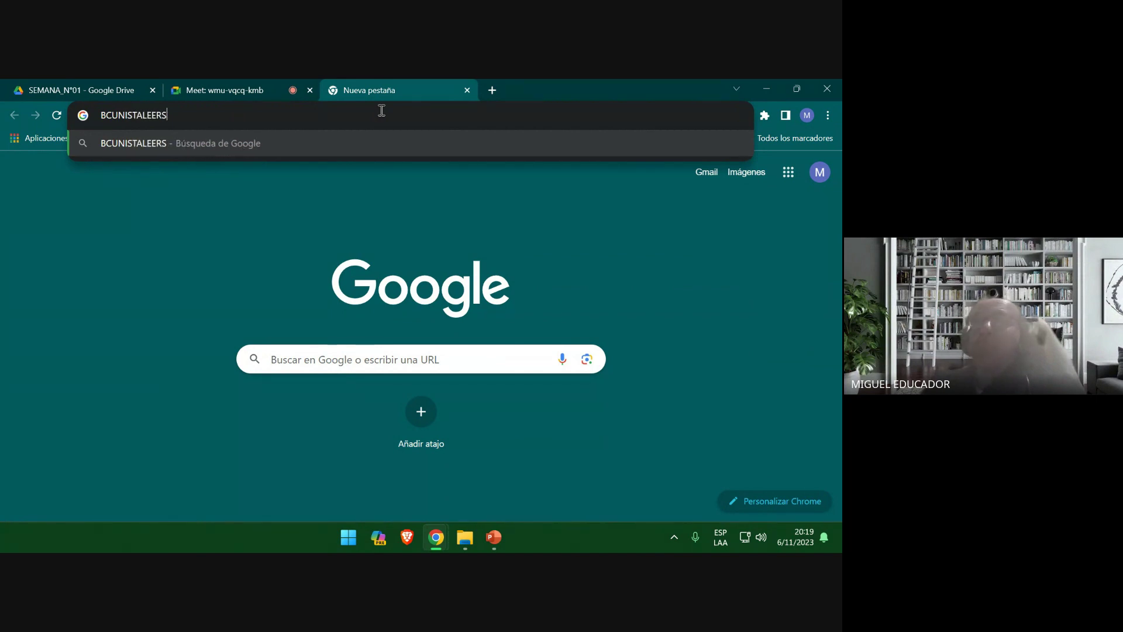
{"action": "key", "text": "Return"}
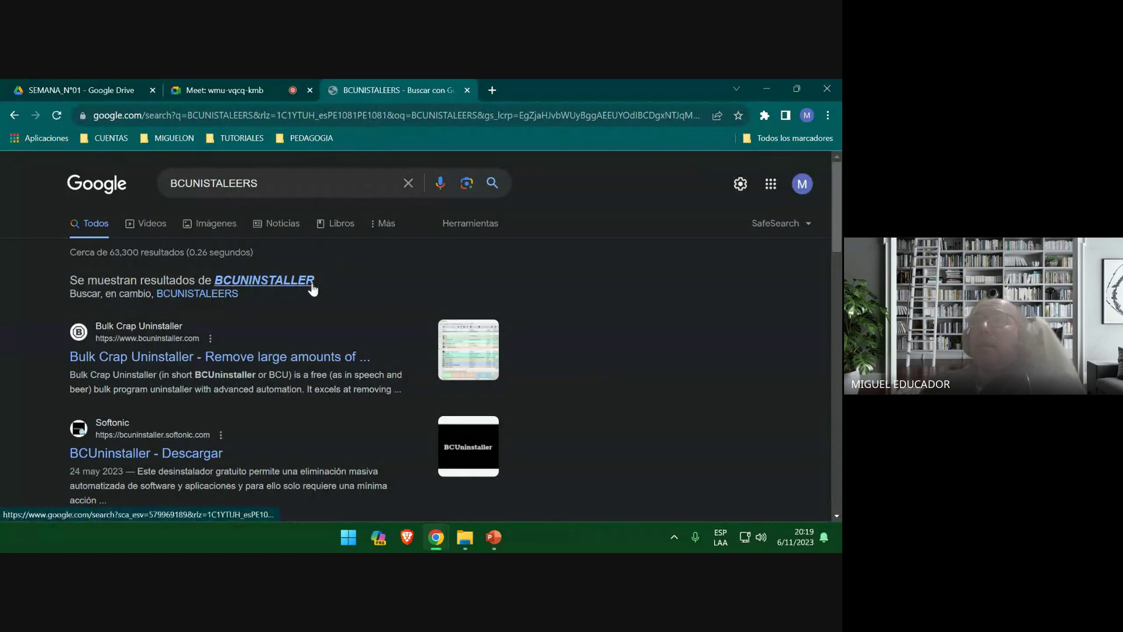
{"action": "left_click", "coordinate": [306, 281]}
{"action": "left_click", "coordinate": [291, 186]}
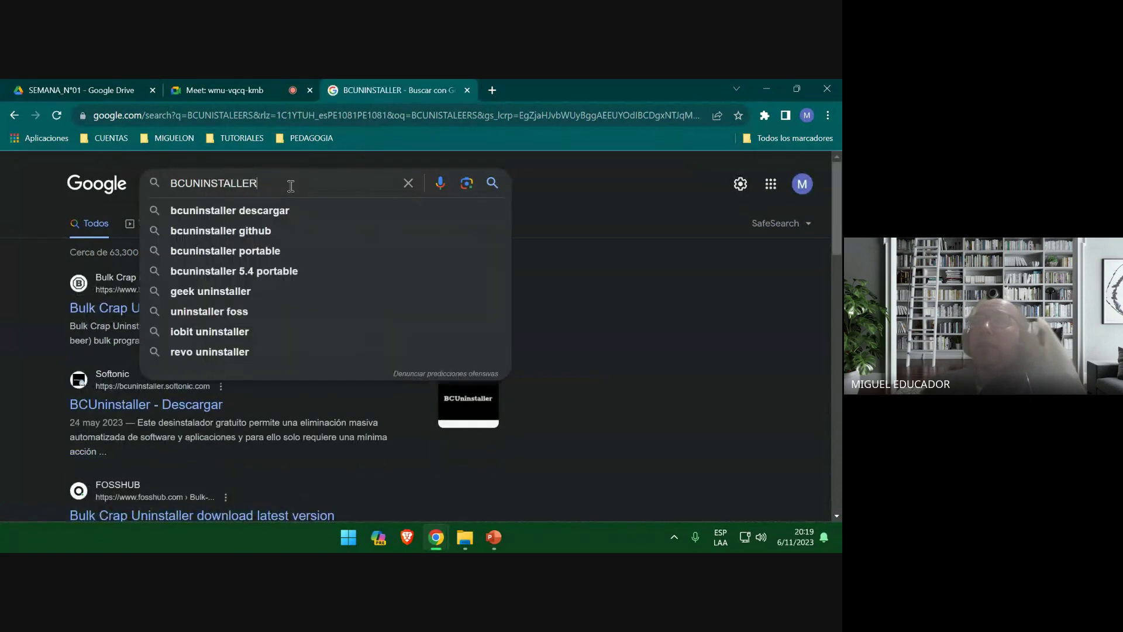
{"action": "left_click", "coordinate": [561, 217]}
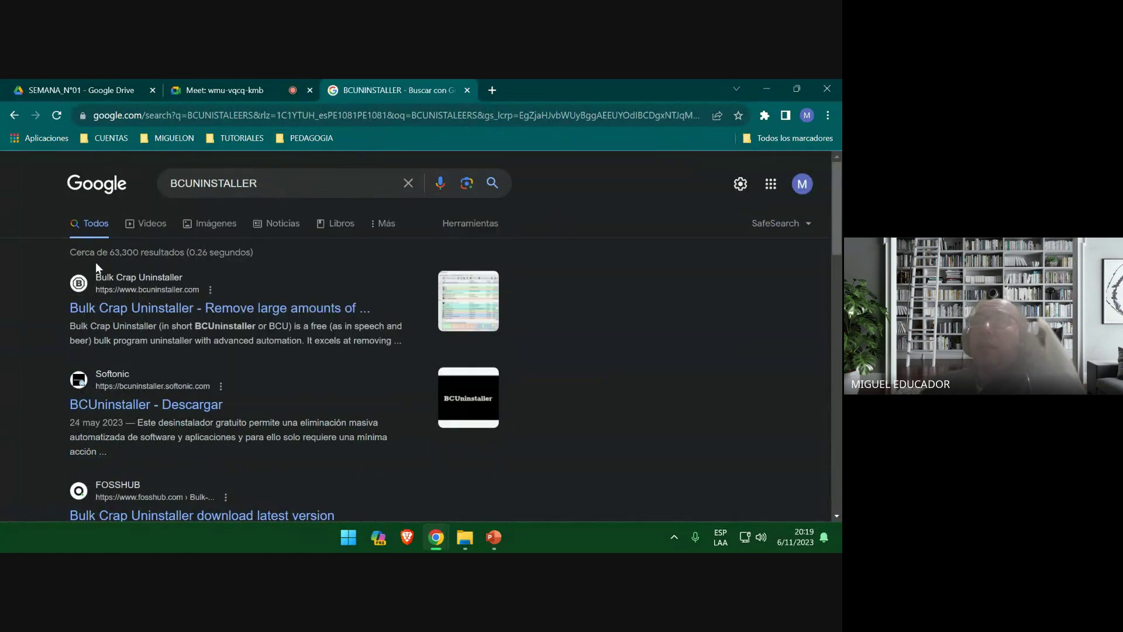
{"action": "left_click", "coordinate": [150, 316]}
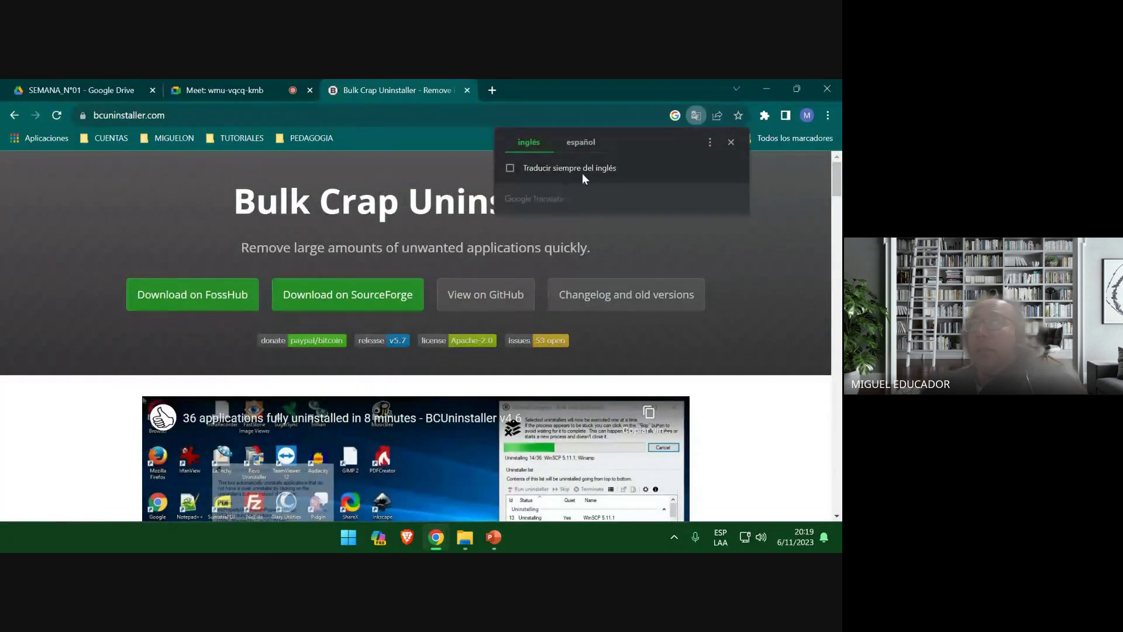
Step: Go from bcuninstaller.com to the FossHub download page and accept its cookie notice
{"action": "left_click", "coordinate": [580, 141]}
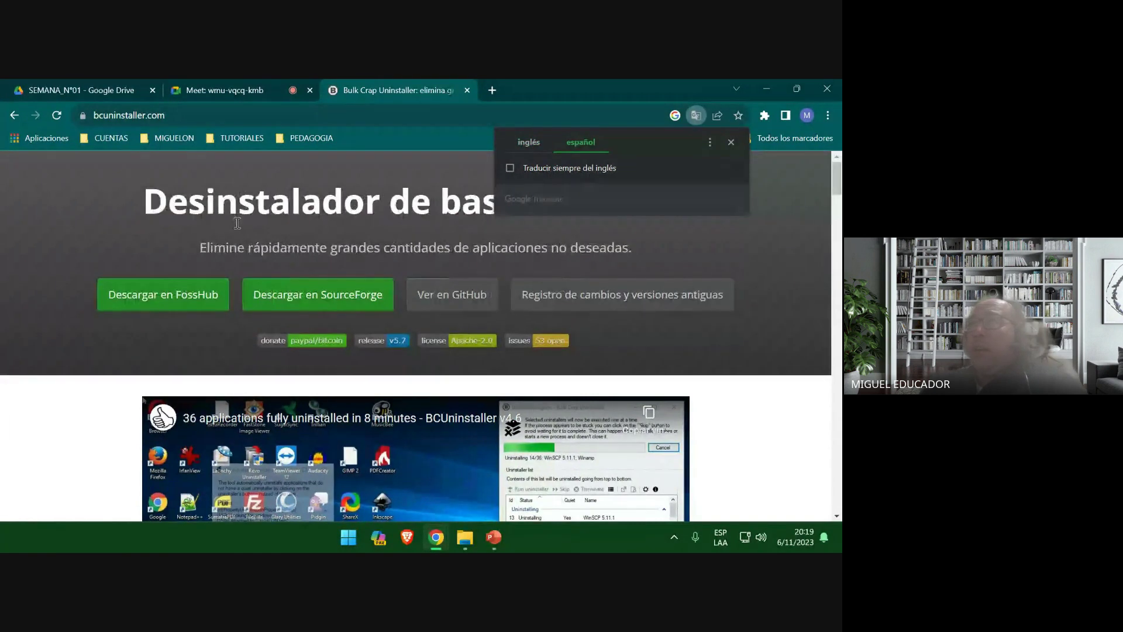
{"action": "left_click", "coordinate": [731, 143]}
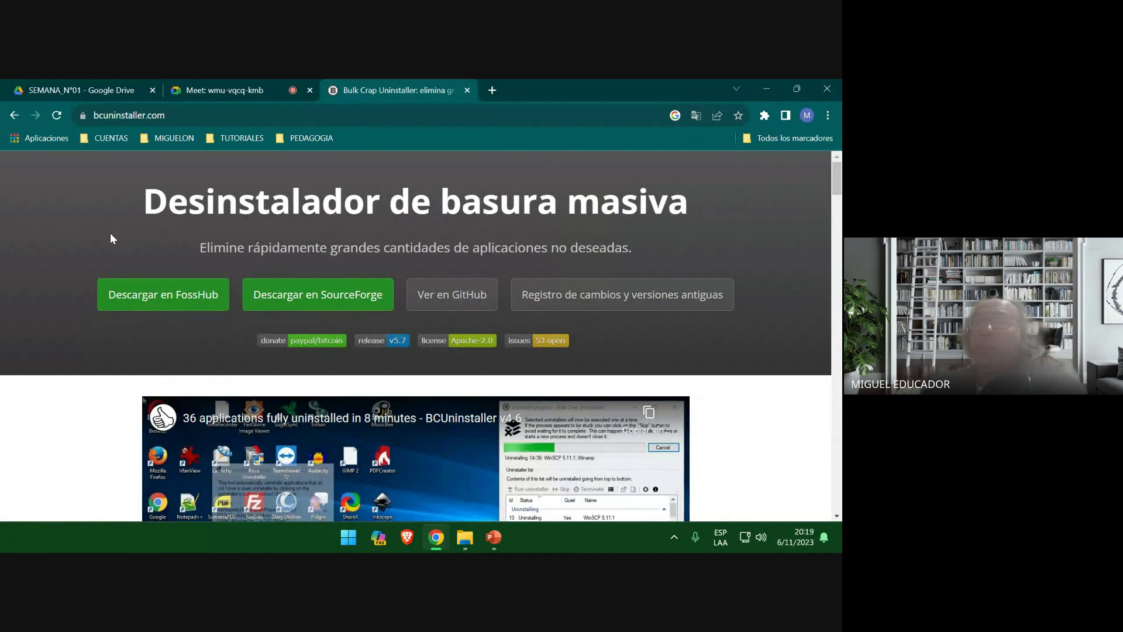
{"action": "left_click", "coordinate": [160, 309]}
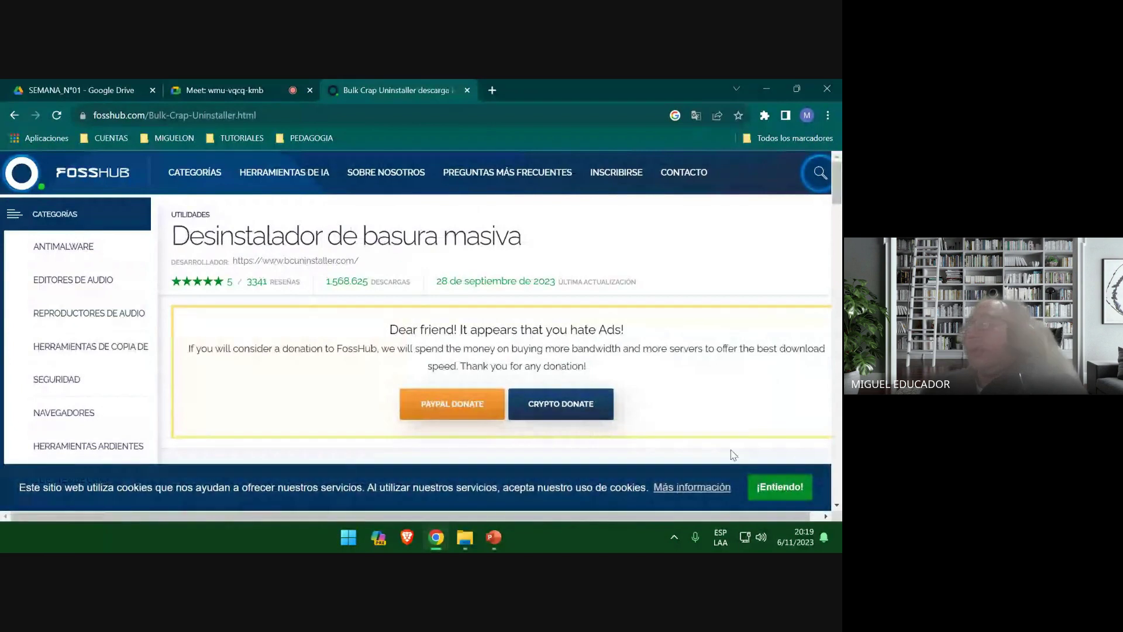
{"action": "left_click", "coordinate": [780, 487]}
Step: Translate the FossHub page to Spanish and back to English, and select the Bulk Crap Uninstaller title
{"action": "scroll", "coordinate": [663, 416], "scroll_direction": "down", "scroll_amount": 2}
{"action": "scroll", "coordinate": [663, 416], "scroll_direction": "down", "scroll_amount": 2}
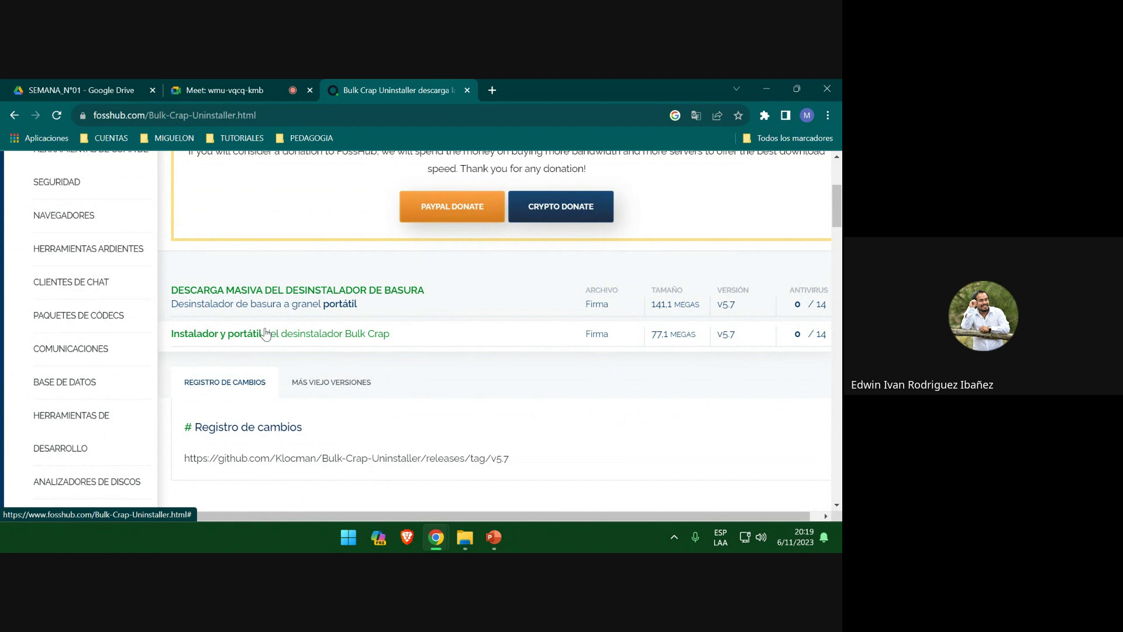
{"action": "scroll", "coordinate": [301, 396], "scroll_direction": "up", "scroll_amount": 4}
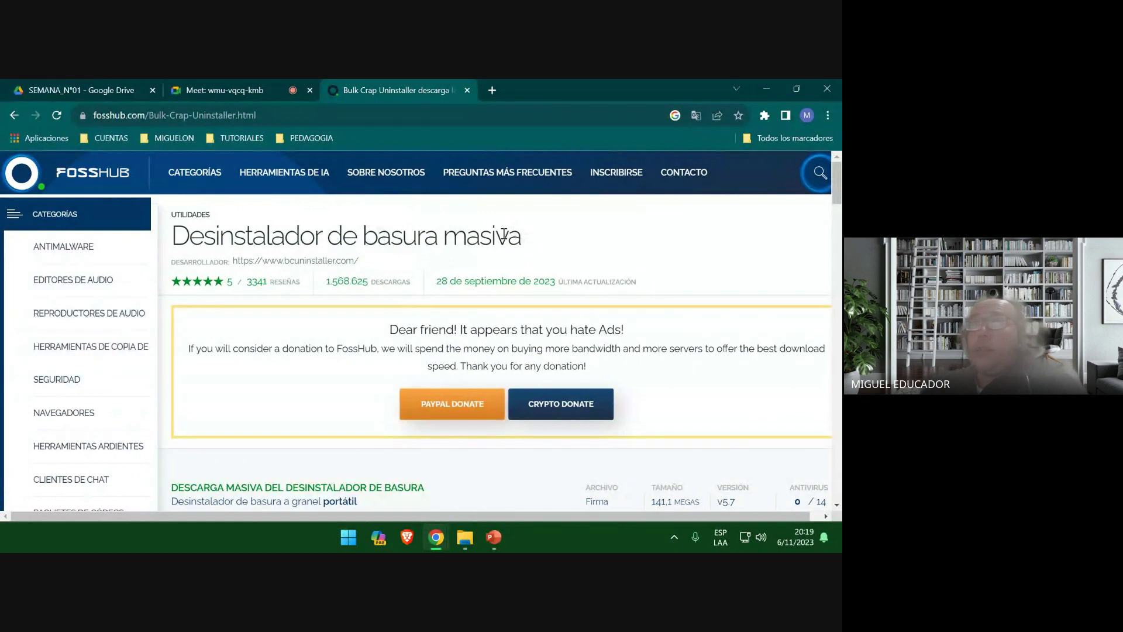
{"action": "right_click", "coordinate": [590, 240]}
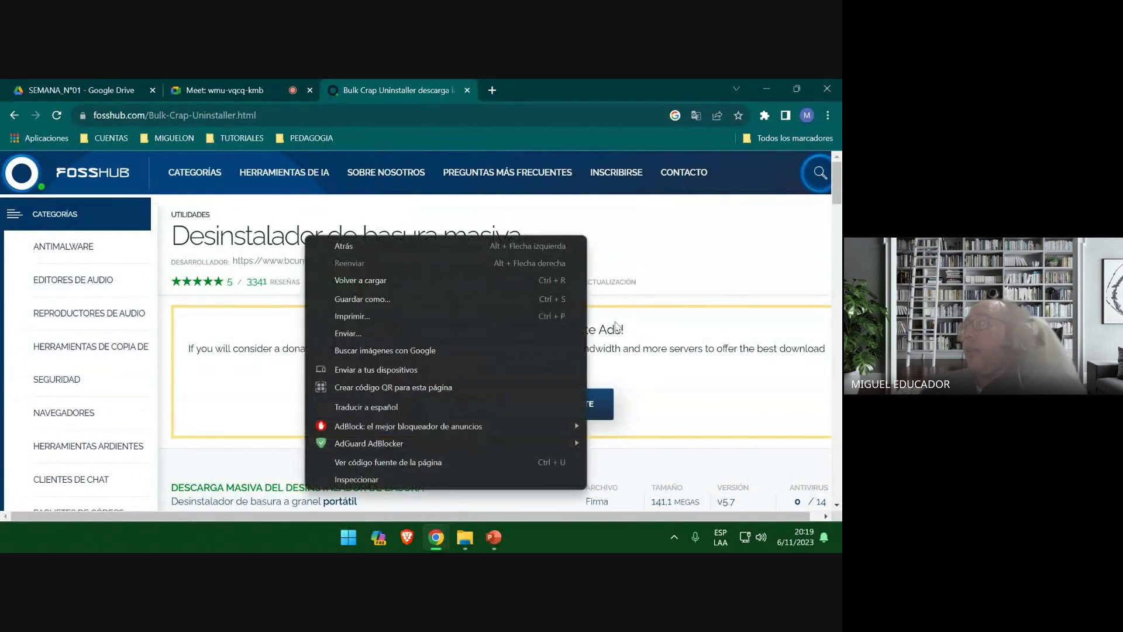
{"action": "left_click", "coordinate": [460, 408]}
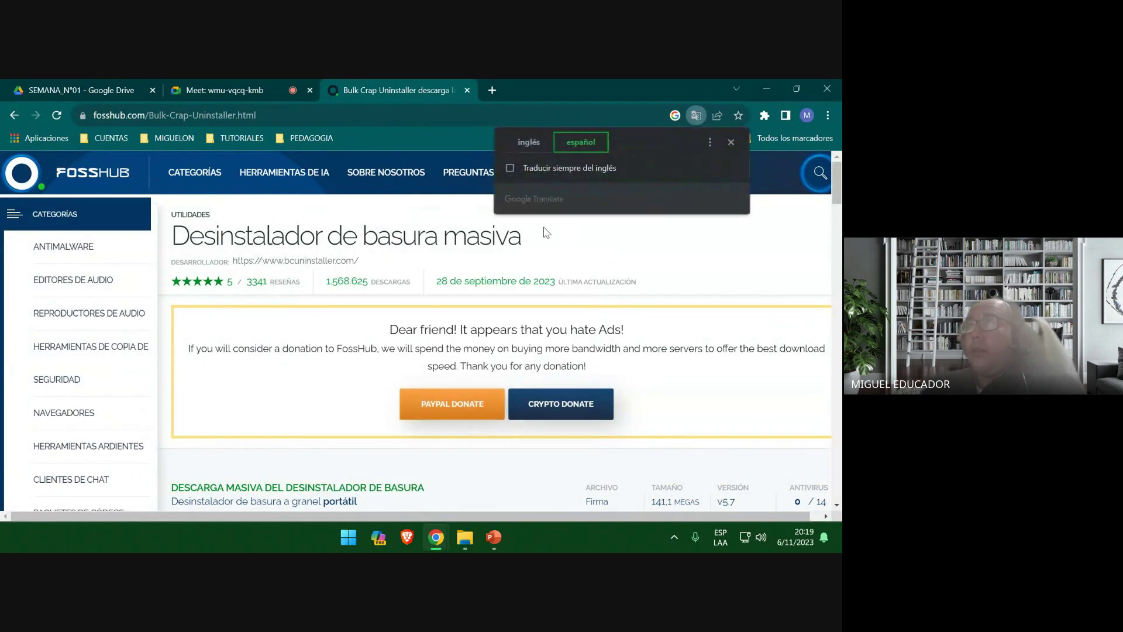
{"action": "left_click", "coordinate": [525, 145]}
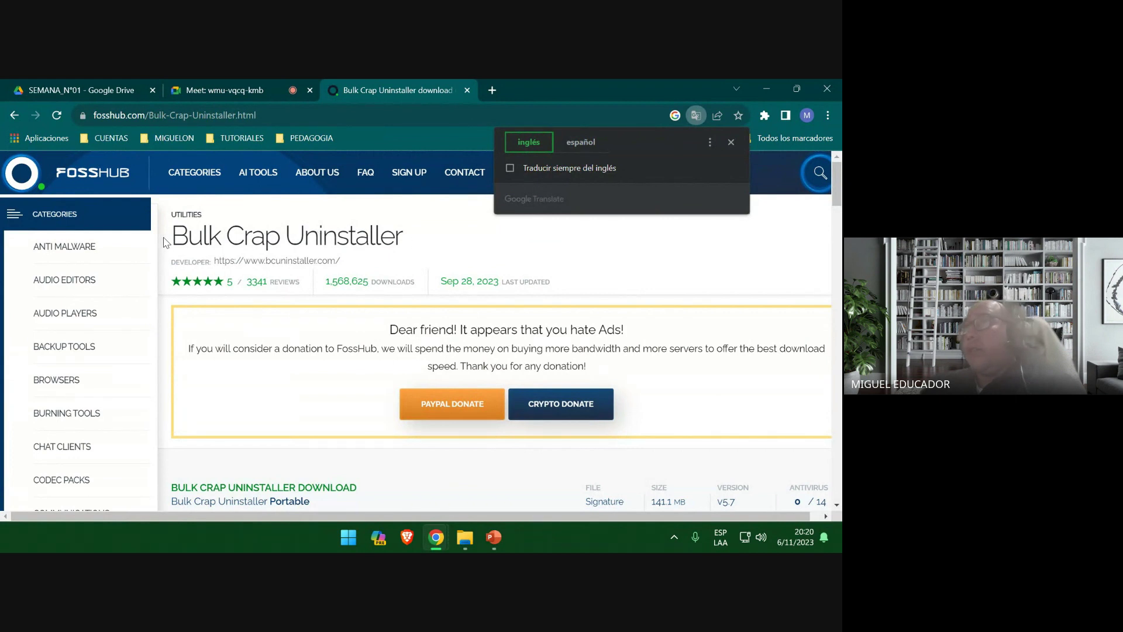
{"action": "left_click_drag", "start_coordinate": [176, 237], "coordinate": [407, 243]}
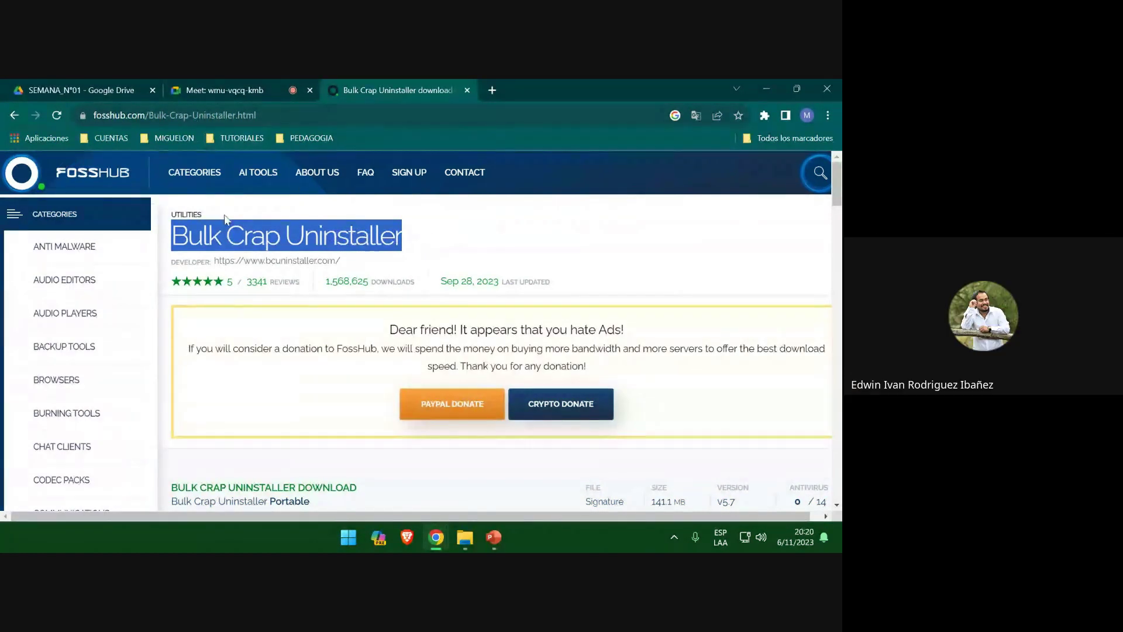
{"action": "left_click", "coordinate": [51, 80]}
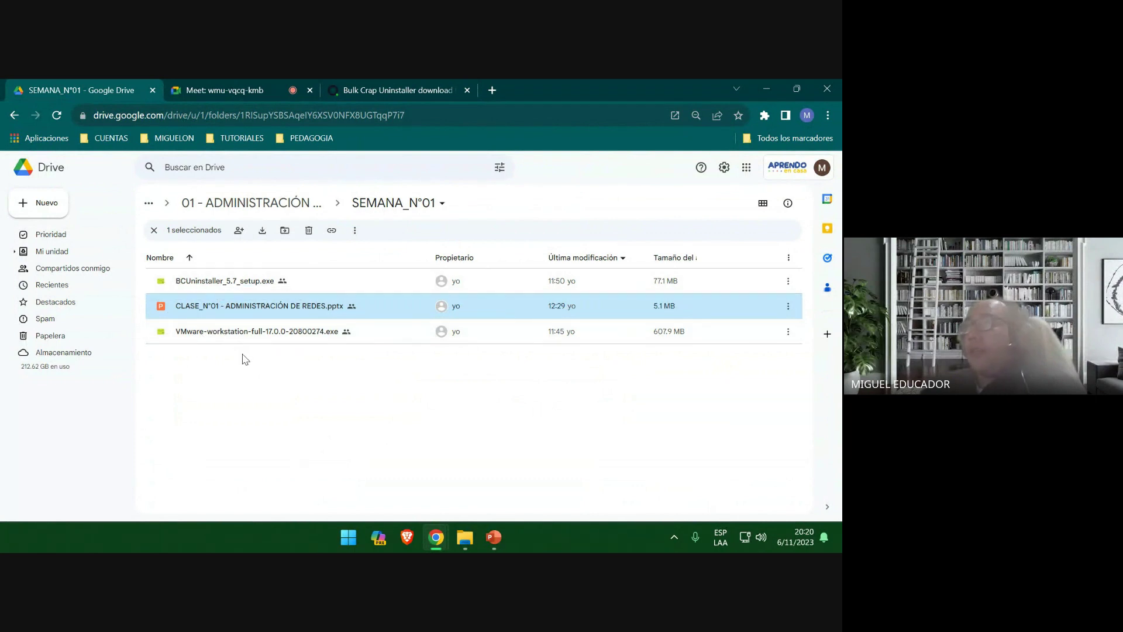
Step: Return to the FossHub Bulk Crap Uninstaller page and deselect its highlighted title
{"action": "left_click", "coordinate": [385, 83]}
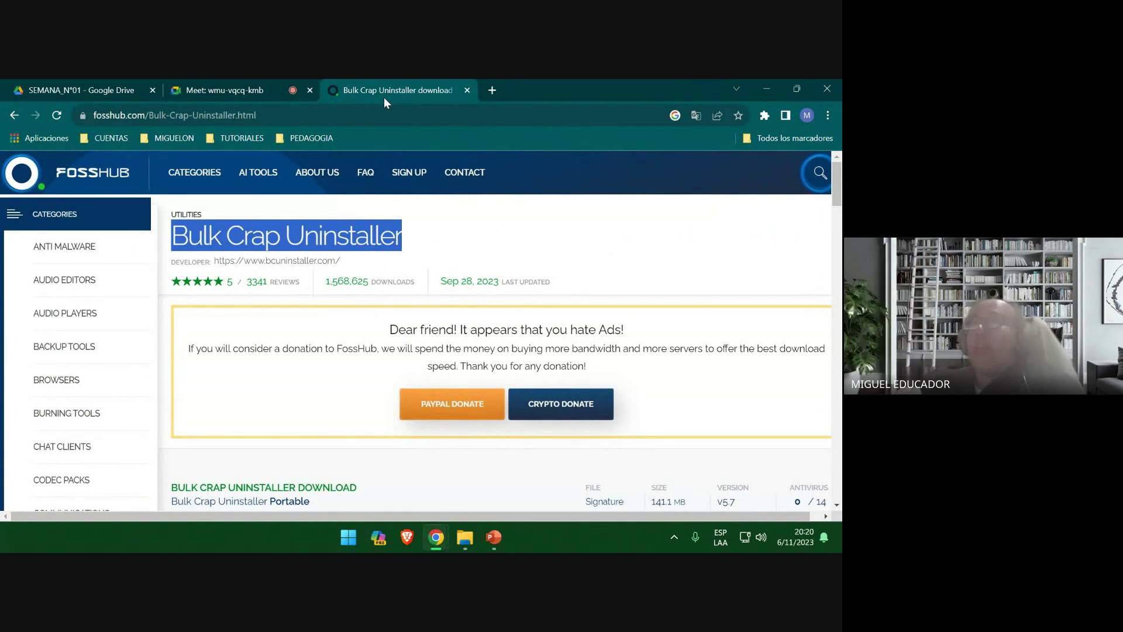
{"action": "left_click", "coordinate": [410, 244]}
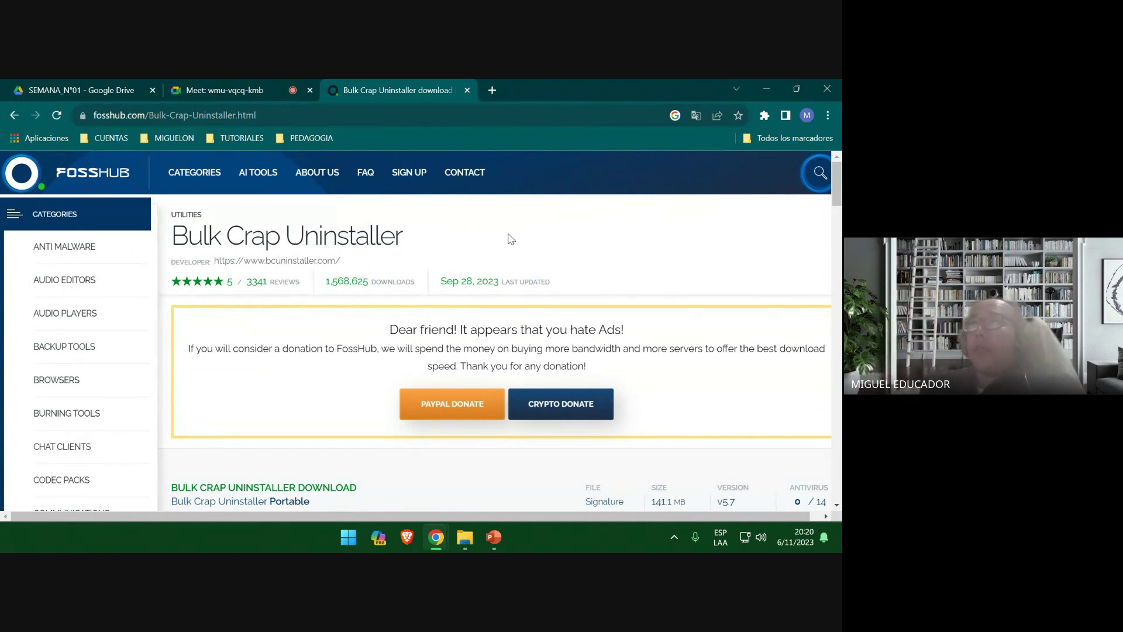
Step: Download the 77.1 MB 'Installer and Portable' v5.7 package from FossHub and view recent downloads
{"action": "scroll", "coordinate": [578, 238], "scroll_direction": "down", "scroll_amount": 3}
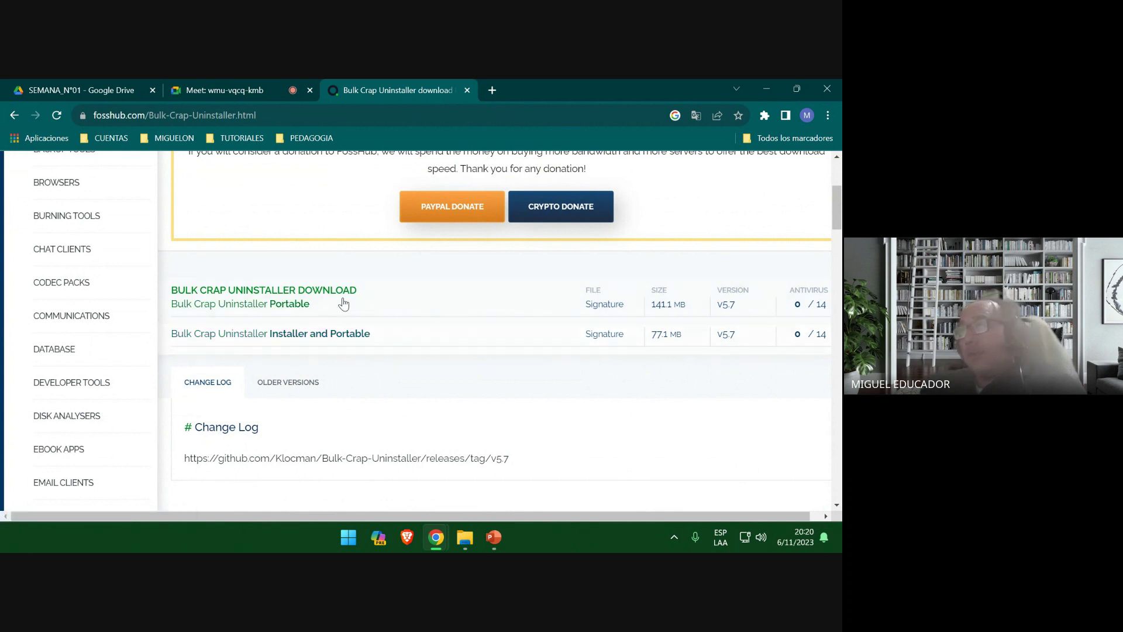
{"action": "left_click", "coordinate": [230, 335]}
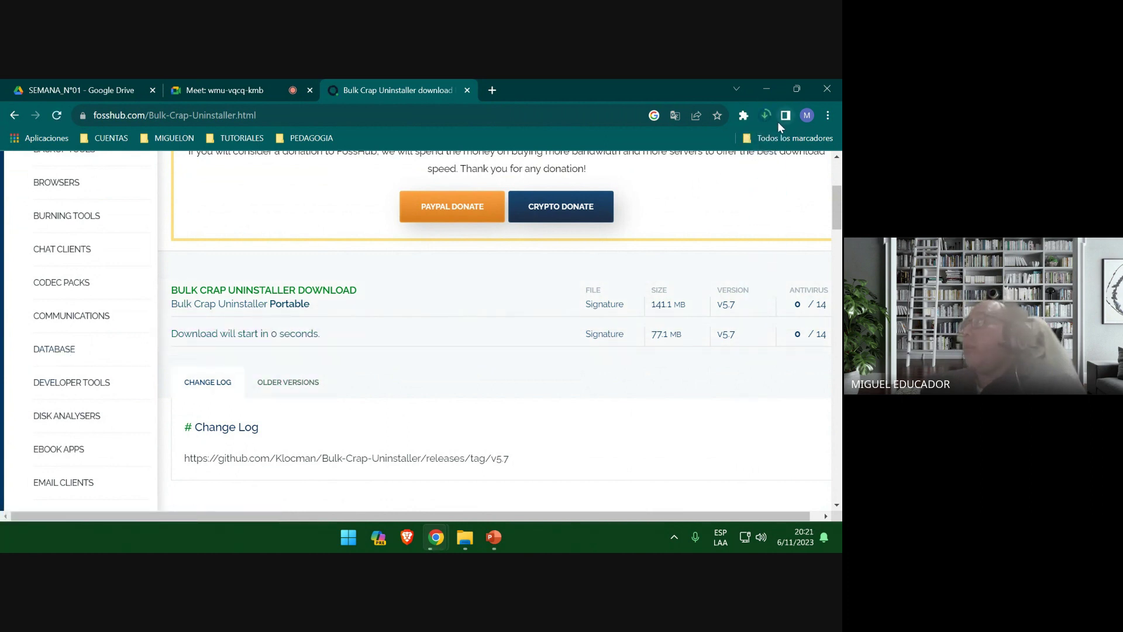
{"action": "left_click", "coordinate": [765, 115]}
Step: Locate BCUninstaller_5.7_setup.exe in its folder, cut it, and clear it from Chrome's downloads list
{"action": "left_click", "coordinate": [652, 212]}
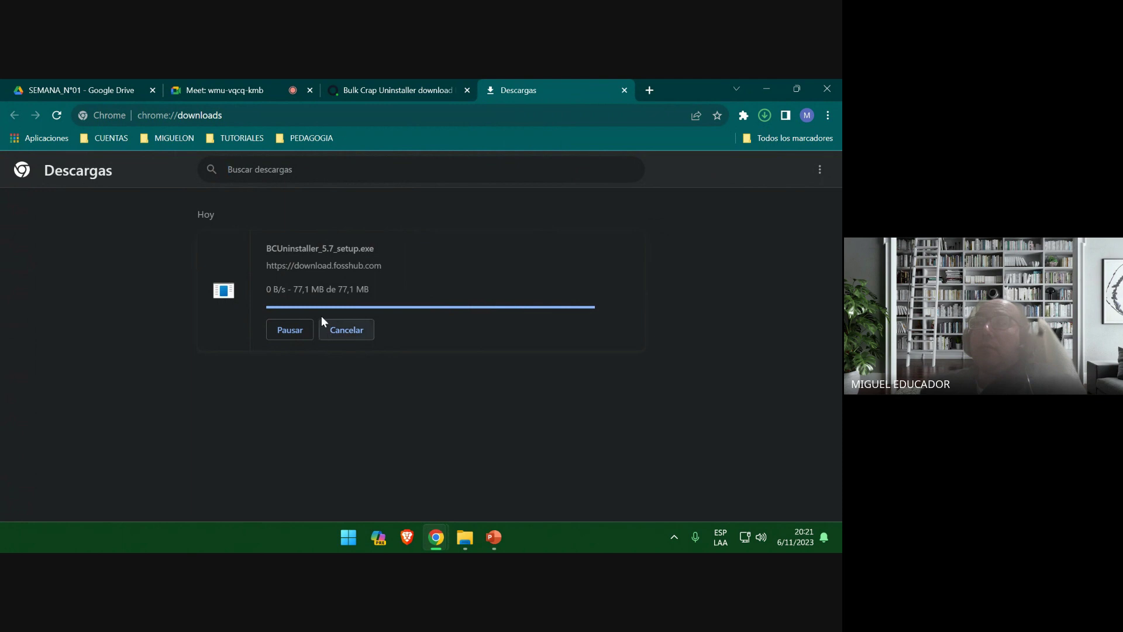
{"action": "left_click", "coordinate": [300, 295]}
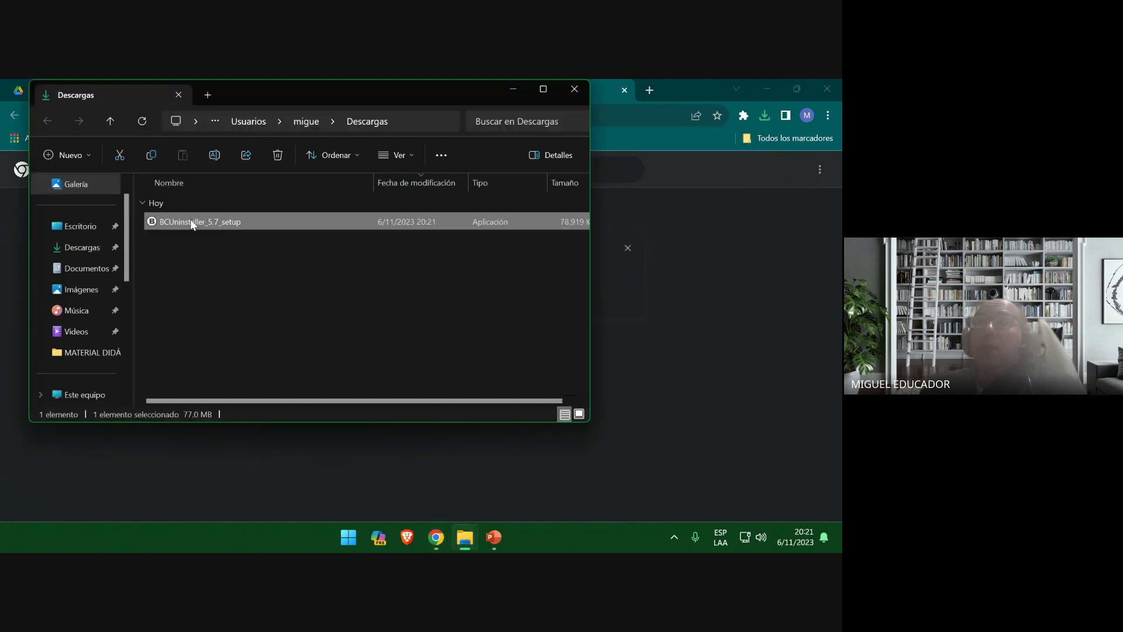
{"action": "right_click", "coordinate": [199, 221]}
{"action": "key", "text": "Escape"}
{"action": "left_click", "coordinate": [574, 93]}
{"action": "left_click", "coordinate": [628, 248]}
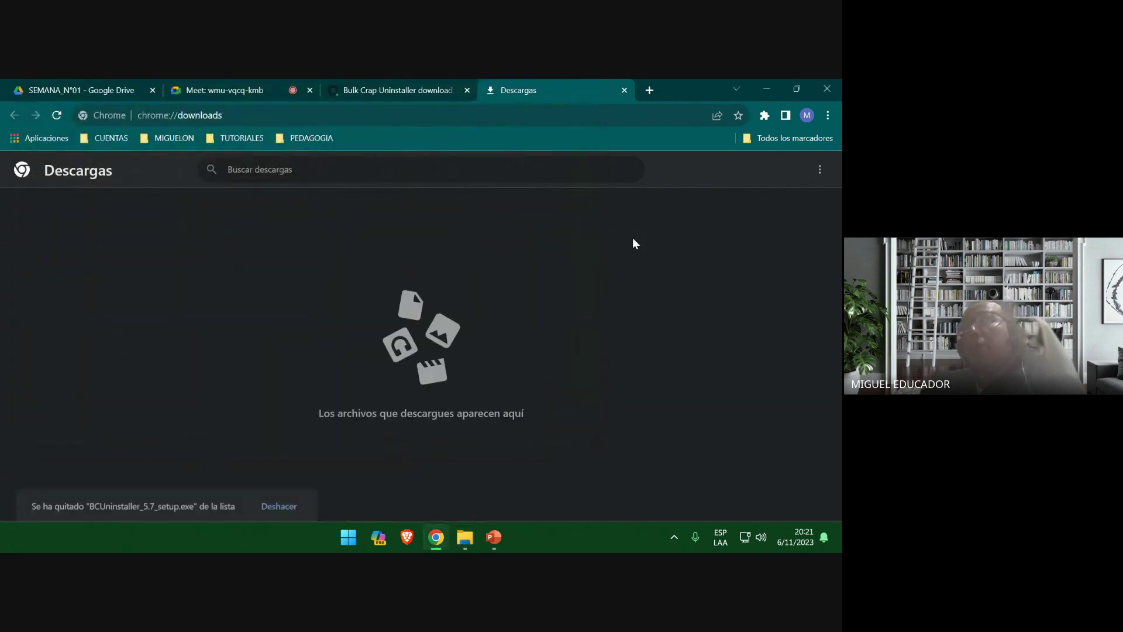
{"action": "left_click", "coordinate": [625, 90]}
{"action": "left_click_drag", "start_coordinate": [627, 87], "coordinate": [655, 131]}
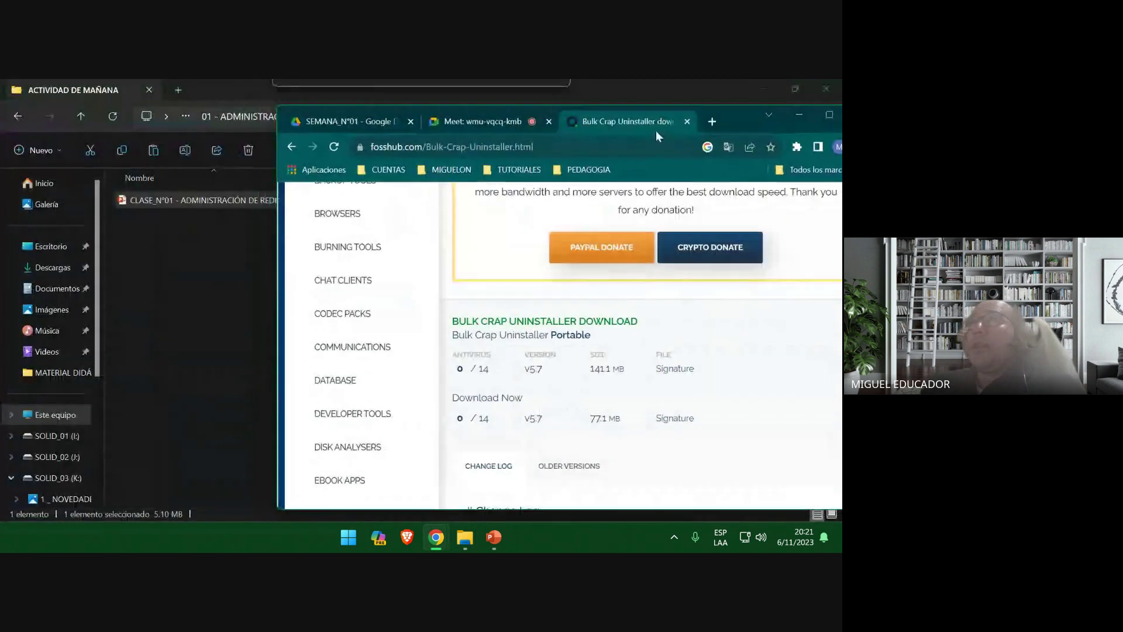
Step: Paste the setup file into 01 - ADMINISTRACIÓN DE REDES > ACTIVIDAD DE NOCHE and minimize Explorer
{"action": "left_click", "coordinate": [176, 259]}
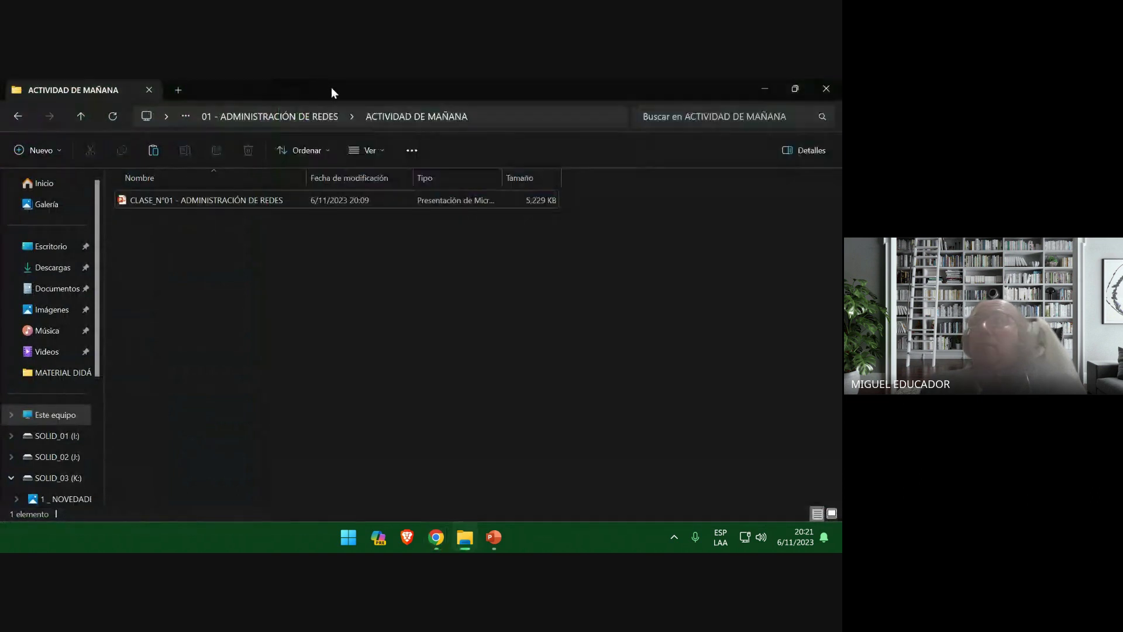
{"action": "left_click", "coordinate": [299, 113]}
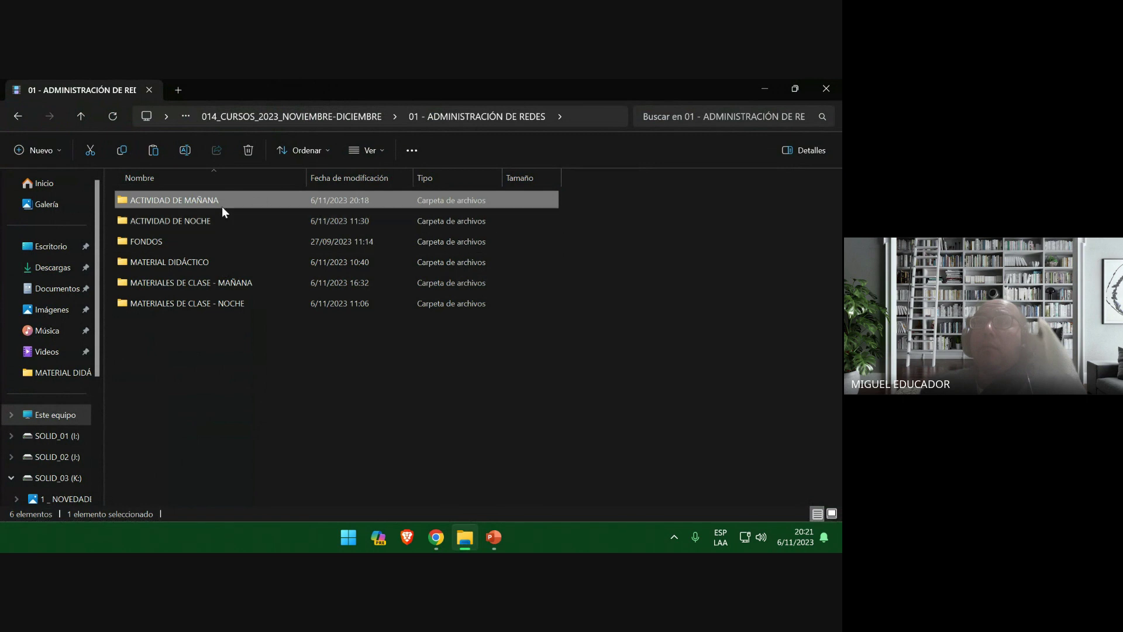
{"action": "double_click", "coordinate": [200, 220]}
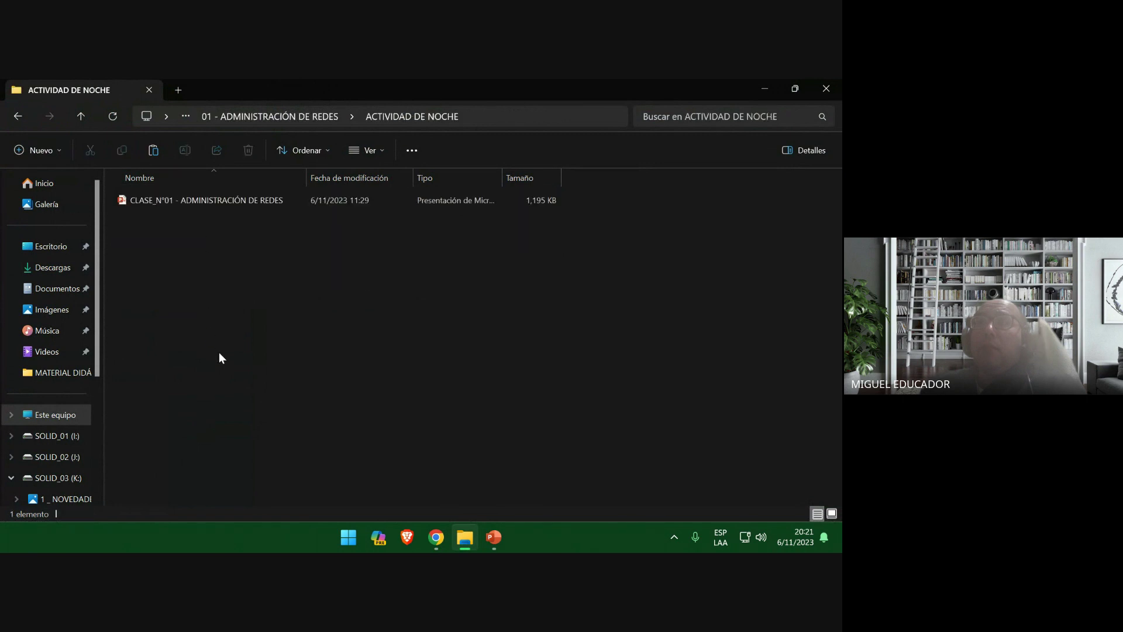
{"action": "right_click", "coordinate": [211, 337]}
{"action": "left_click", "coordinate": [425, 324]}
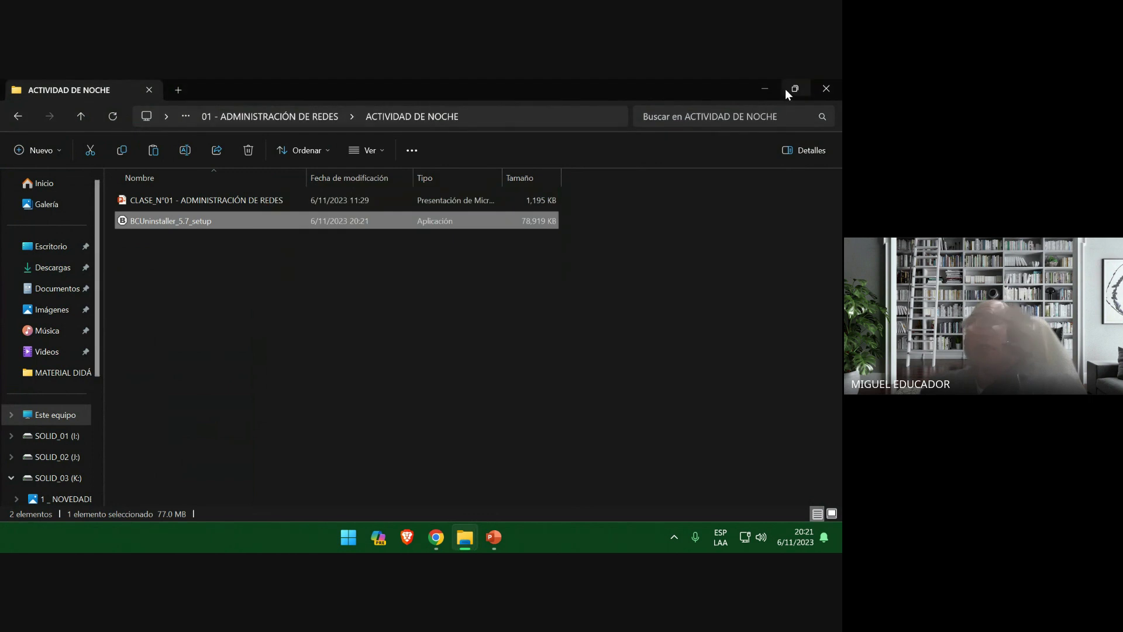
{"action": "left_click", "coordinate": [766, 88]}
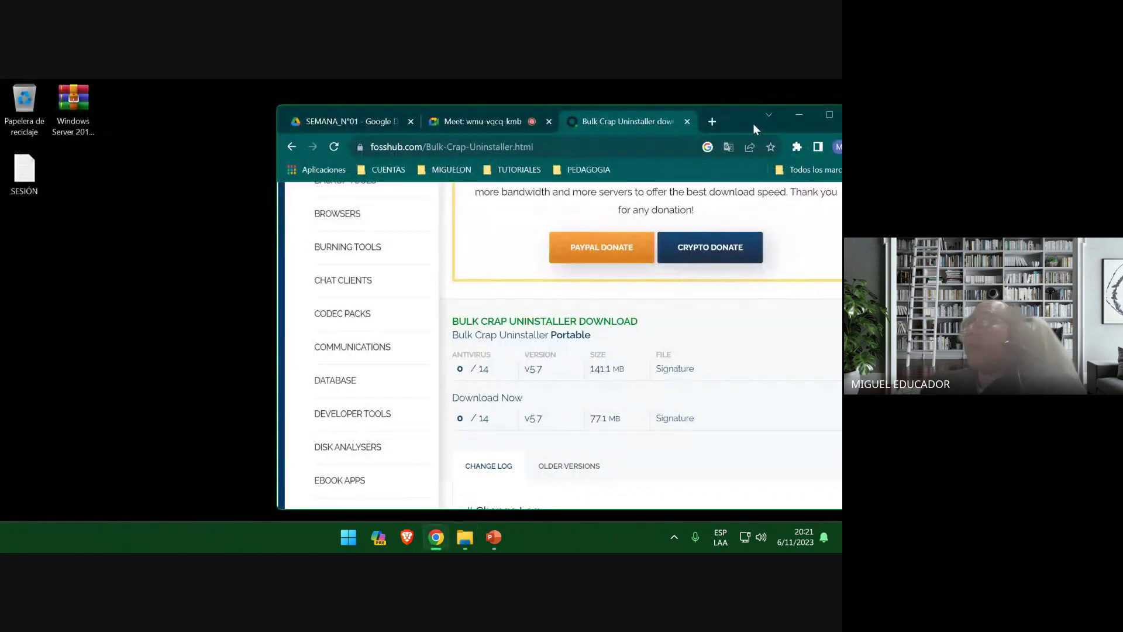
Step: Search Google for VMWARE WORKSTATION in a new tab and look over the results
{"action": "left_click_drag", "start_coordinate": [739, 121], "coordinate": [550, 79]}
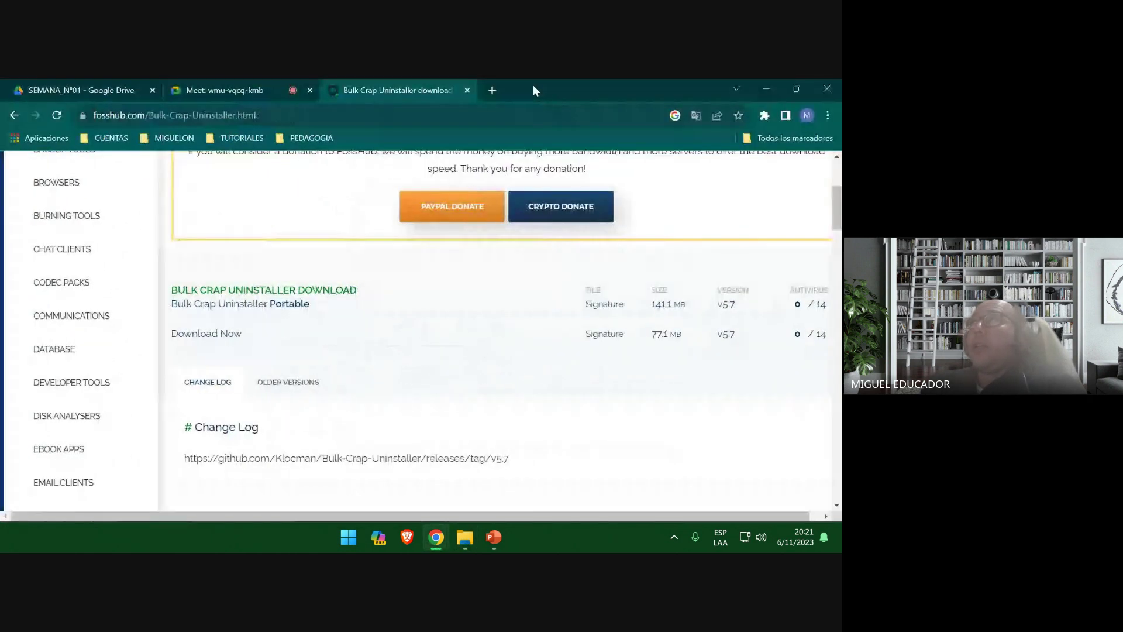
{"action": "left_click", "coordinate": [491, 91]}
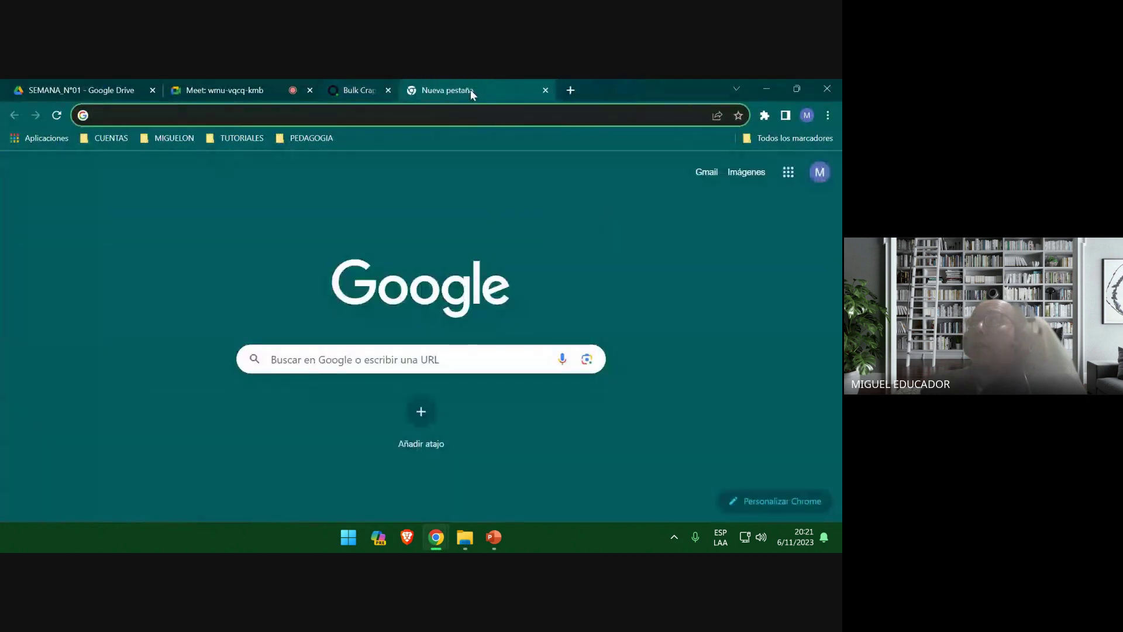
{"action": "left_click", "coordinate": [418, 113]}
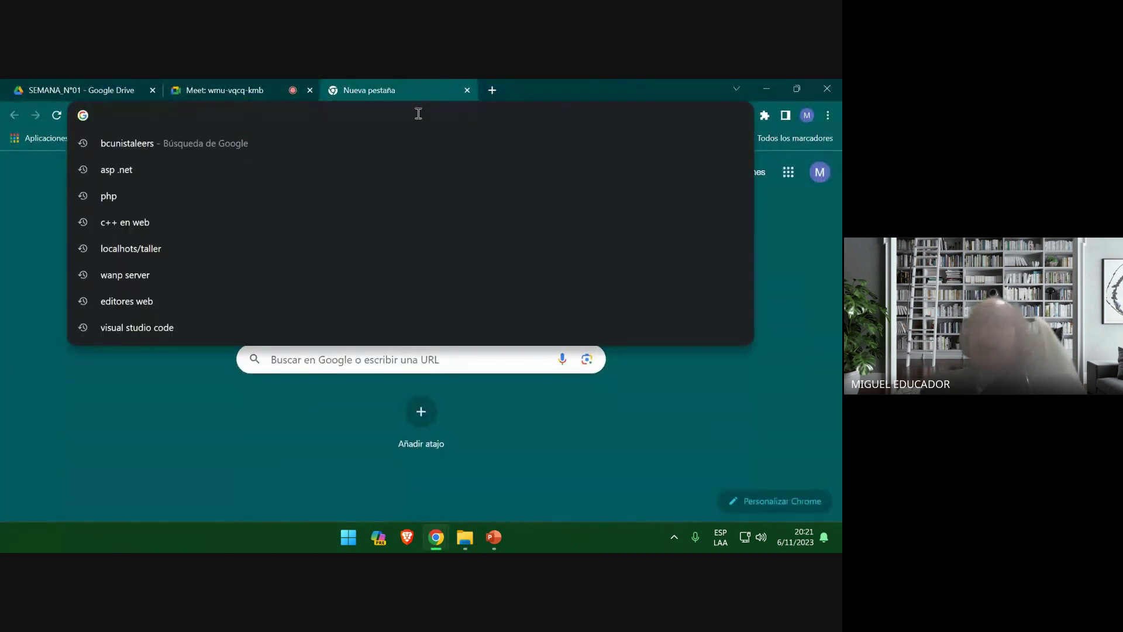
{"action": "type", "text": "VM"}
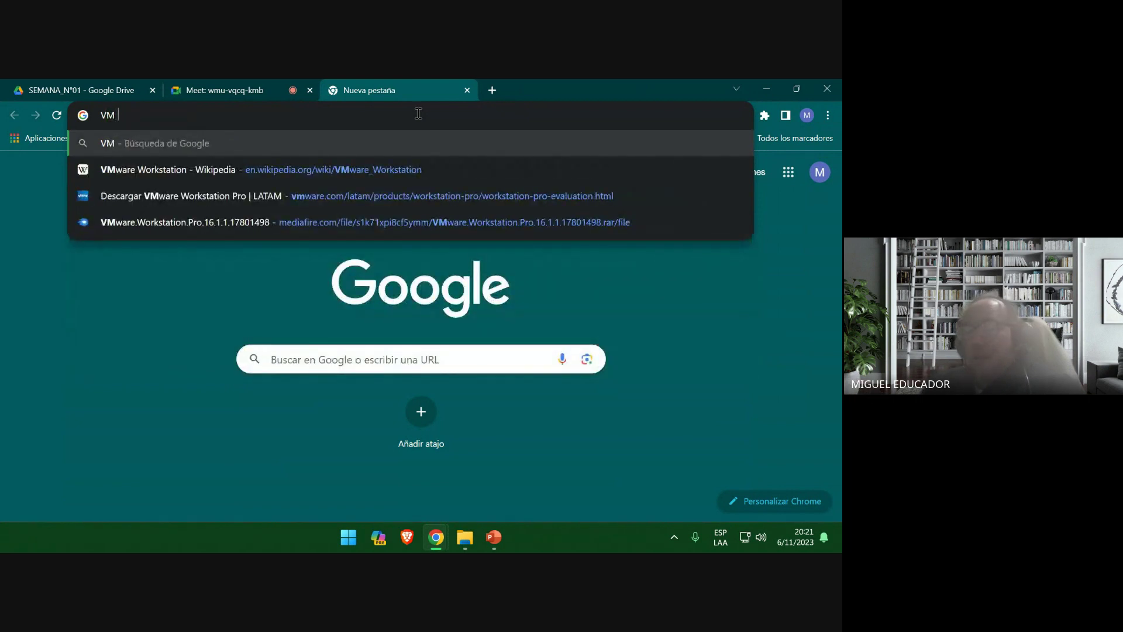
{"action": "type", "text": " WA"}
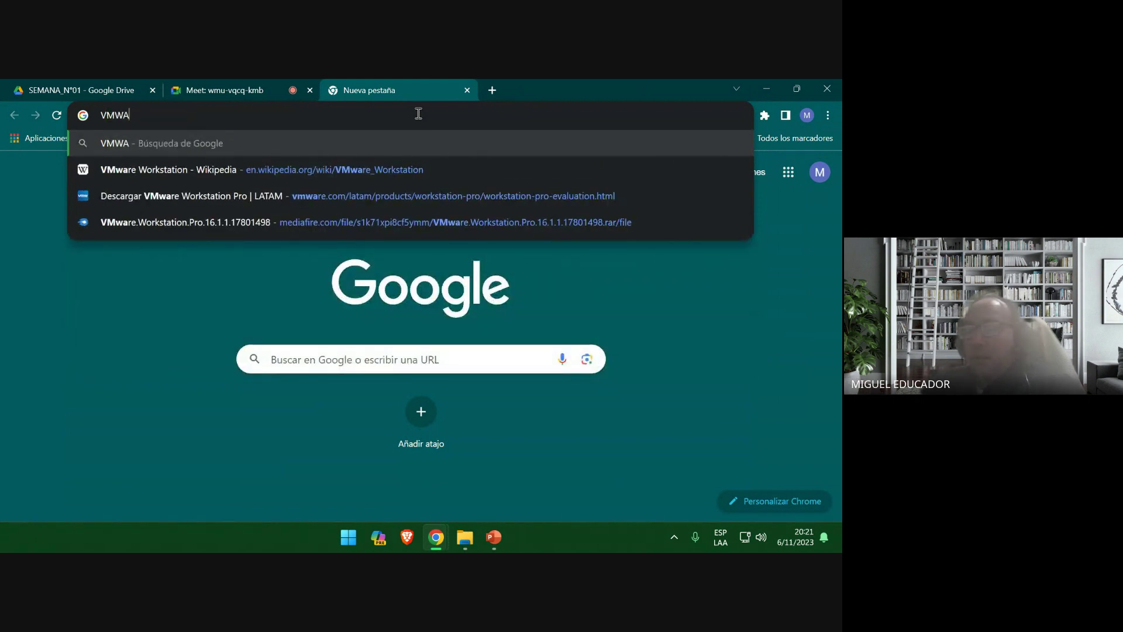
{"action": "type", "text": "RE"}
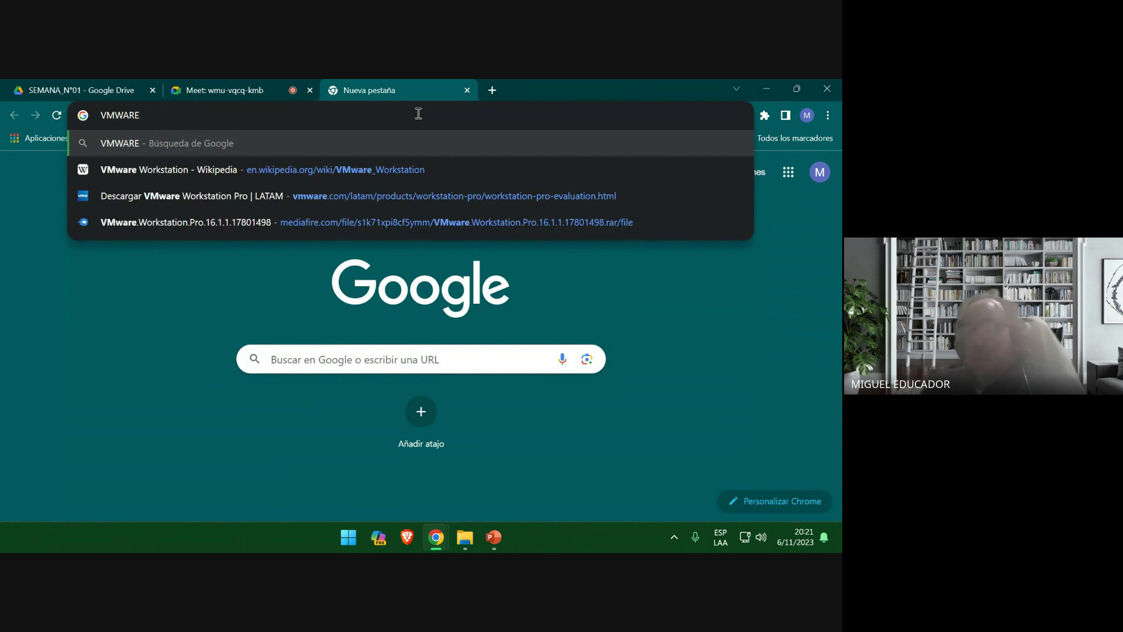
{"action": "type", "text": " WOR"}
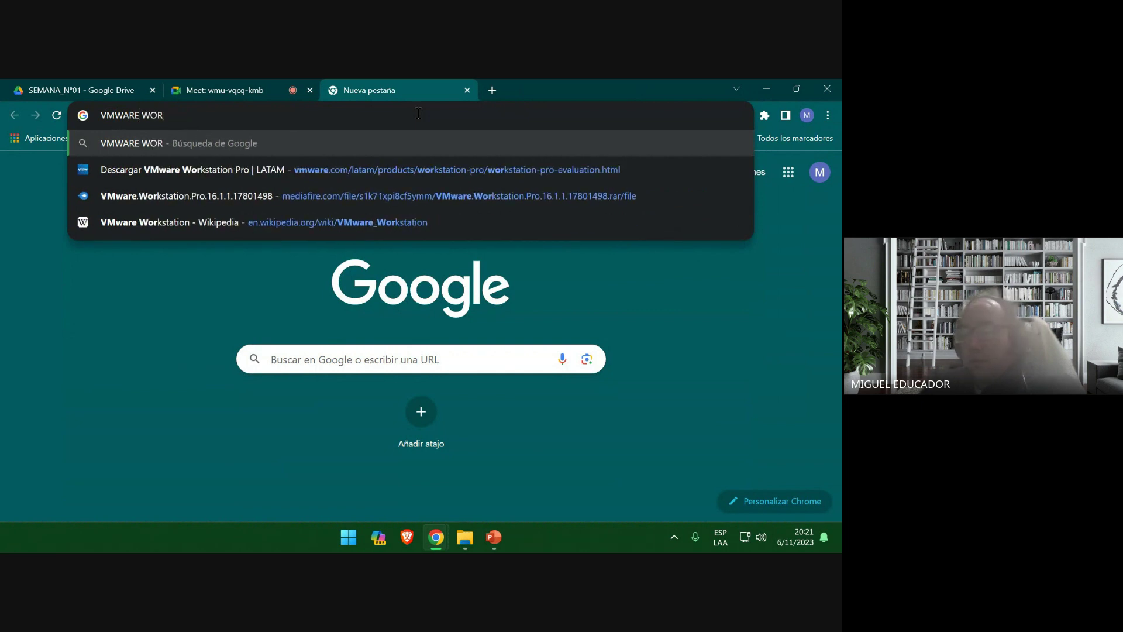
{"action": "type", "text": "KST"}
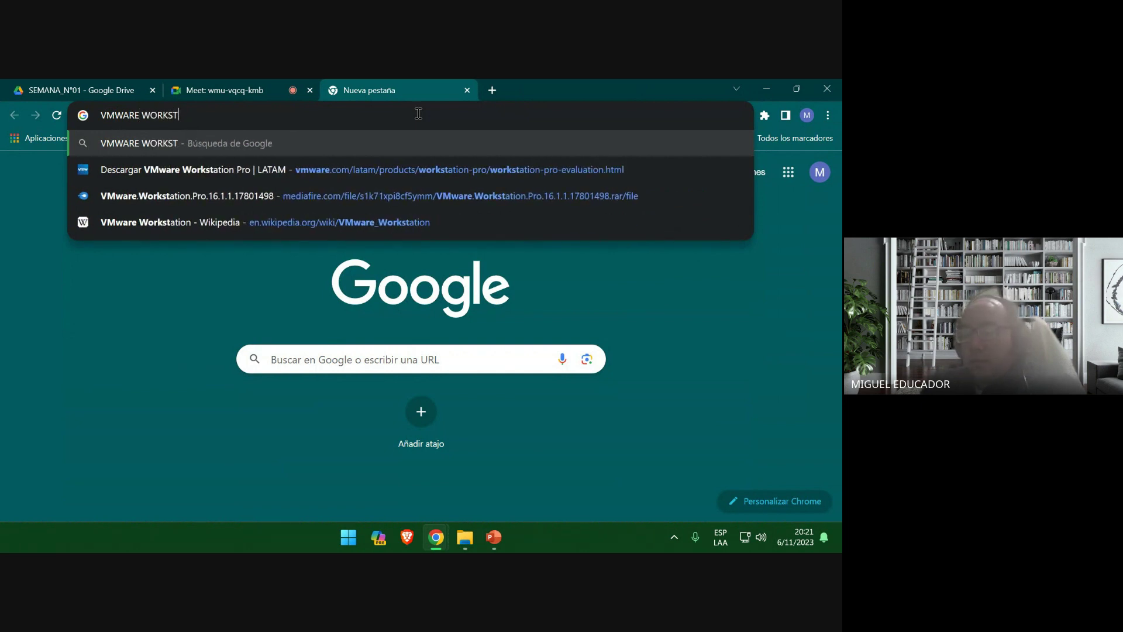
{"action": "type", "text": "ATION"}
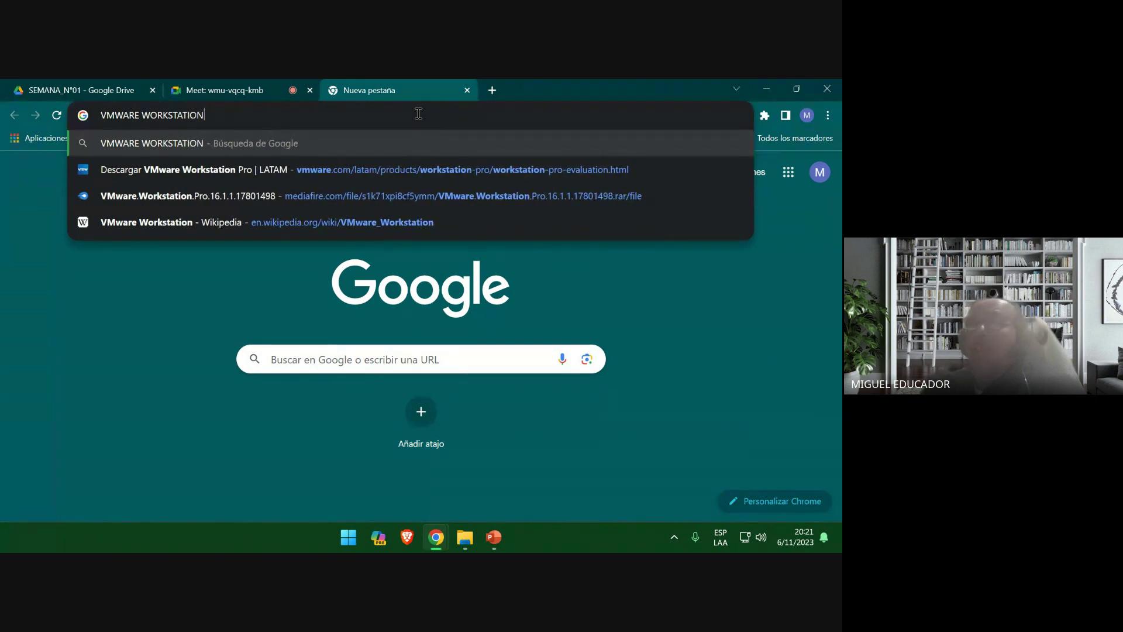
{"action": "key", "text": "Return"}
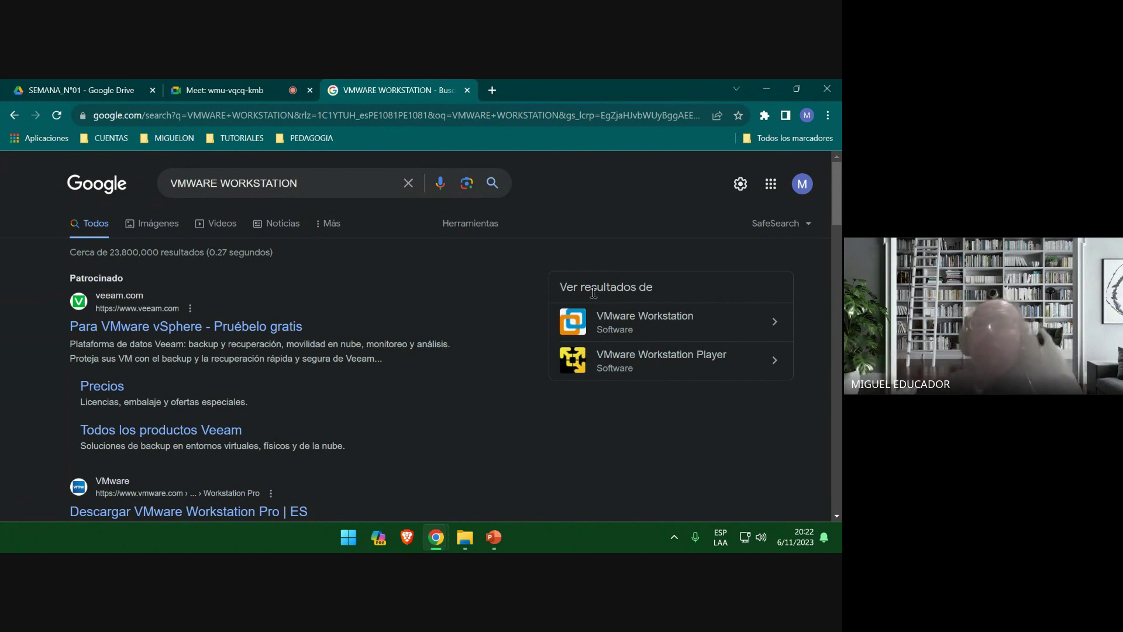
{"action": "scroll", "coordinate": [410, 339], "scroll_direction": "down", "scroll_amount": 4}
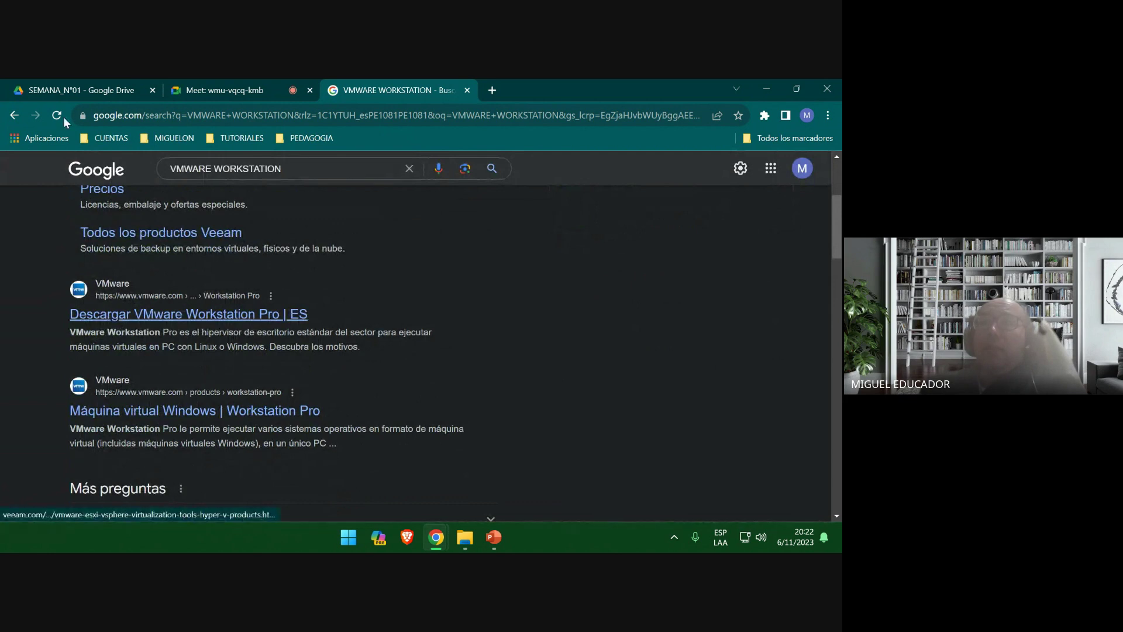
{"action": "left_click", "coordinate": [61, 86]}
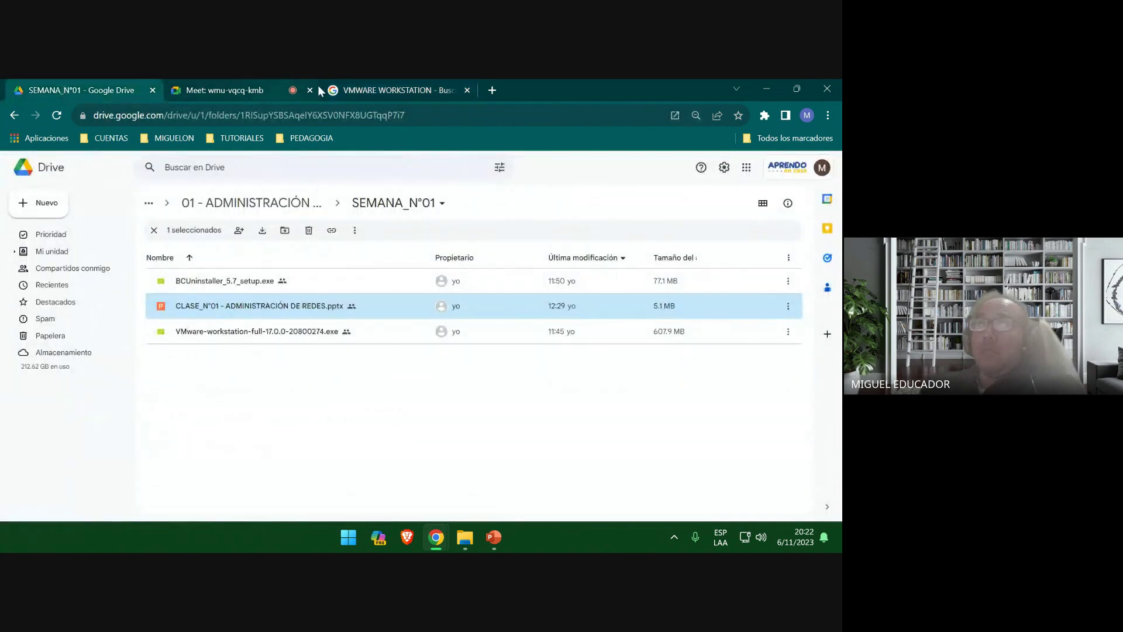
{"action": "left_click", "coordinate": [400, 84]}
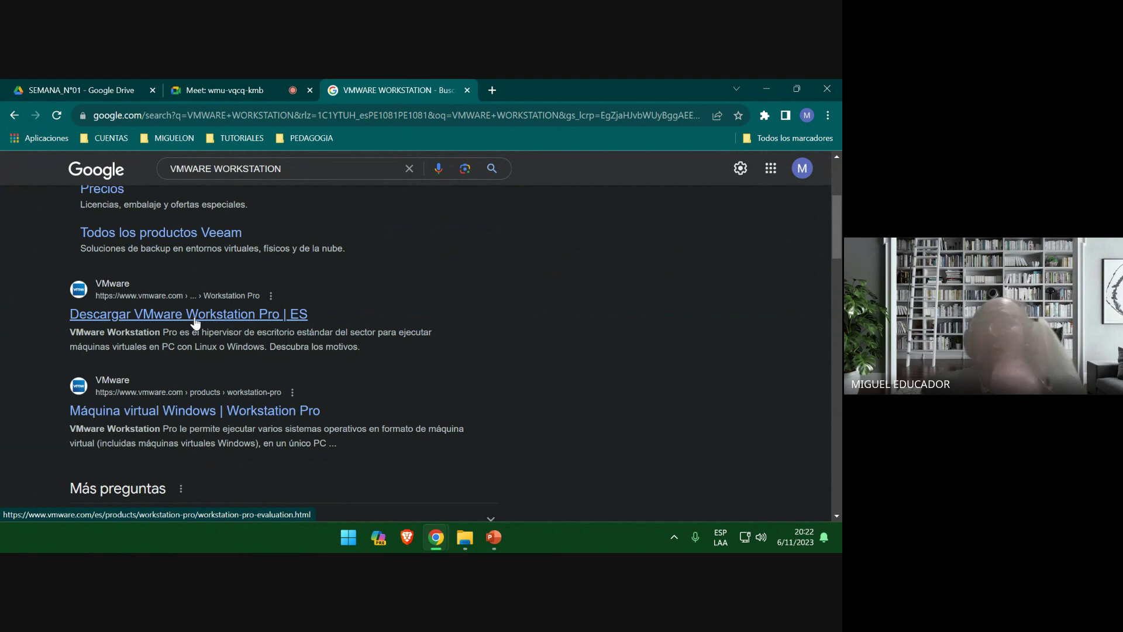
Step: Start the VMware Workstation 17 Pro for Windows download from VMware's site and open the download history
{"action": "left_click", "coordinate": [194, 315]}
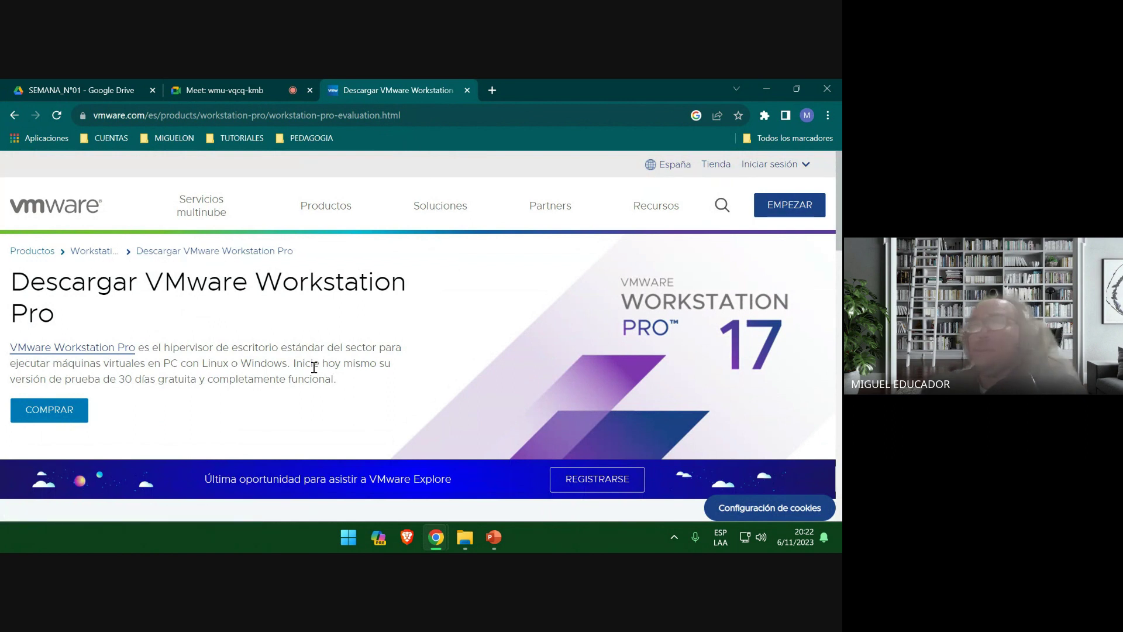
{"action": "scroll", "coordinate": [314, 367], "scroll_direction": "down", "scroll_amount": 5}
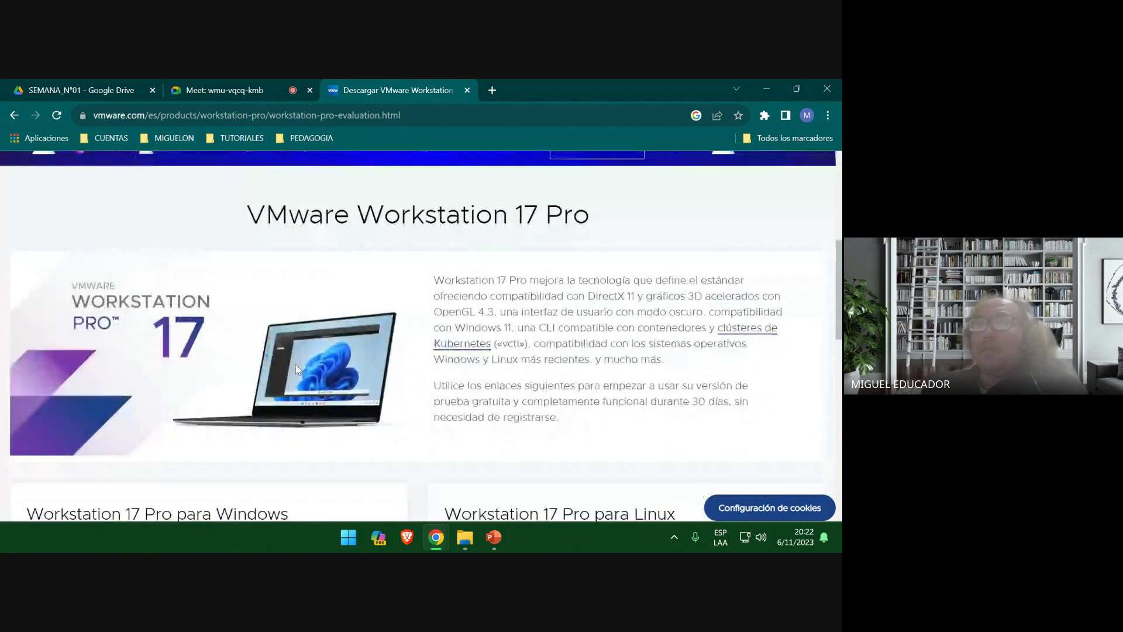
{"action": "scroll", "coordinate": [296, 367], "scroll_direction": "down", "scroll_amount": 3}
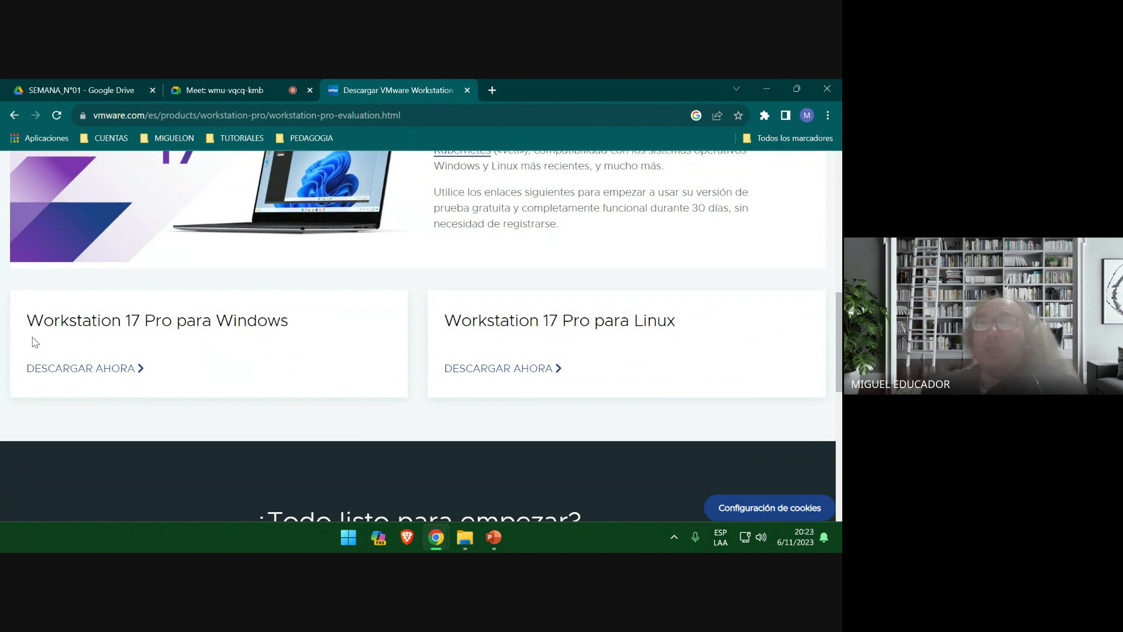
{"action": "scroll", "coordinate": [35, 342], "scroll_direction": "down", "scroll_amount": 1}
{"action": "left_click", "coordinate": [64, 305]}
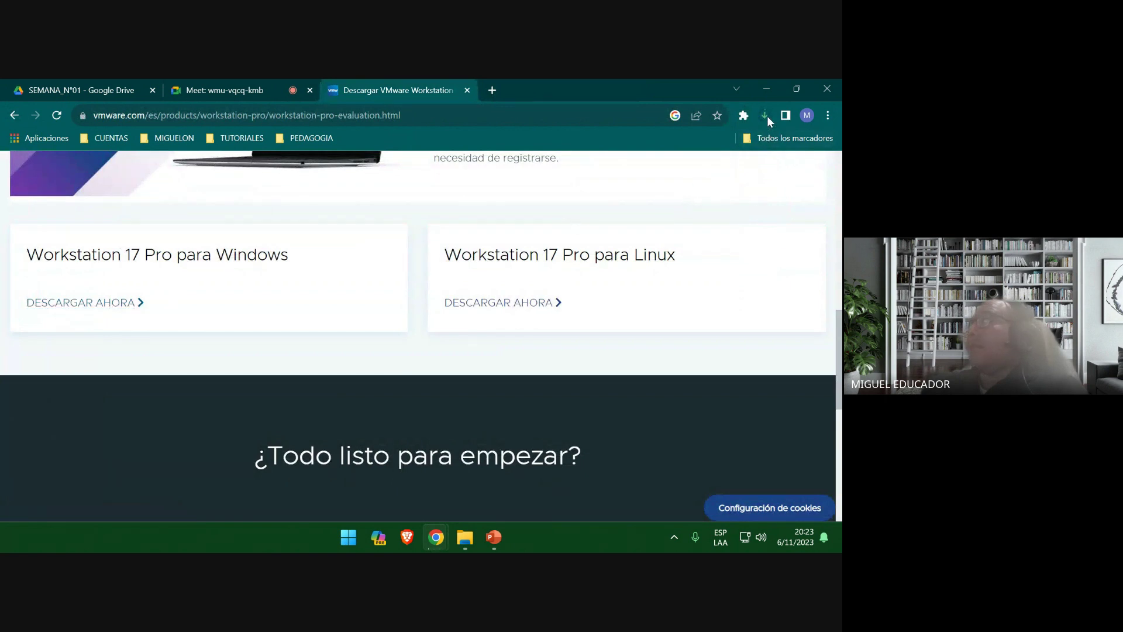
{"action": "left_click", "coordinate": [765, 116]}
{"action": "left_click", "coordinate": [683, 229]}
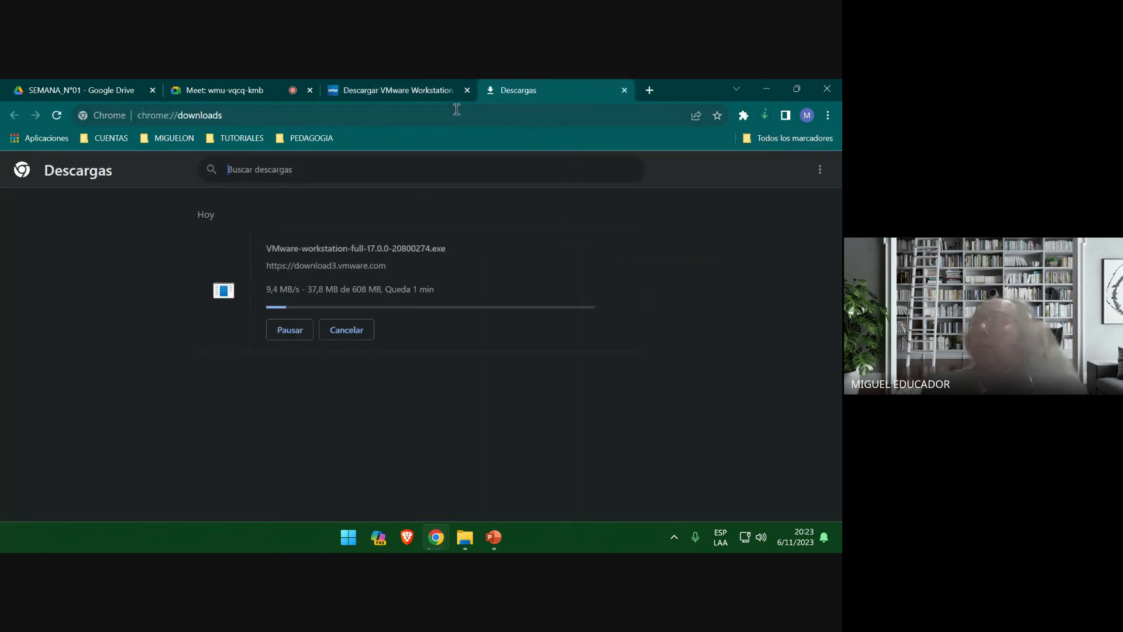
Step: Cancel the VMware Workstation download, remove it from the downloads list, and open a new blank tab
{"action": "left_click", "coordinate": [467, 90]}
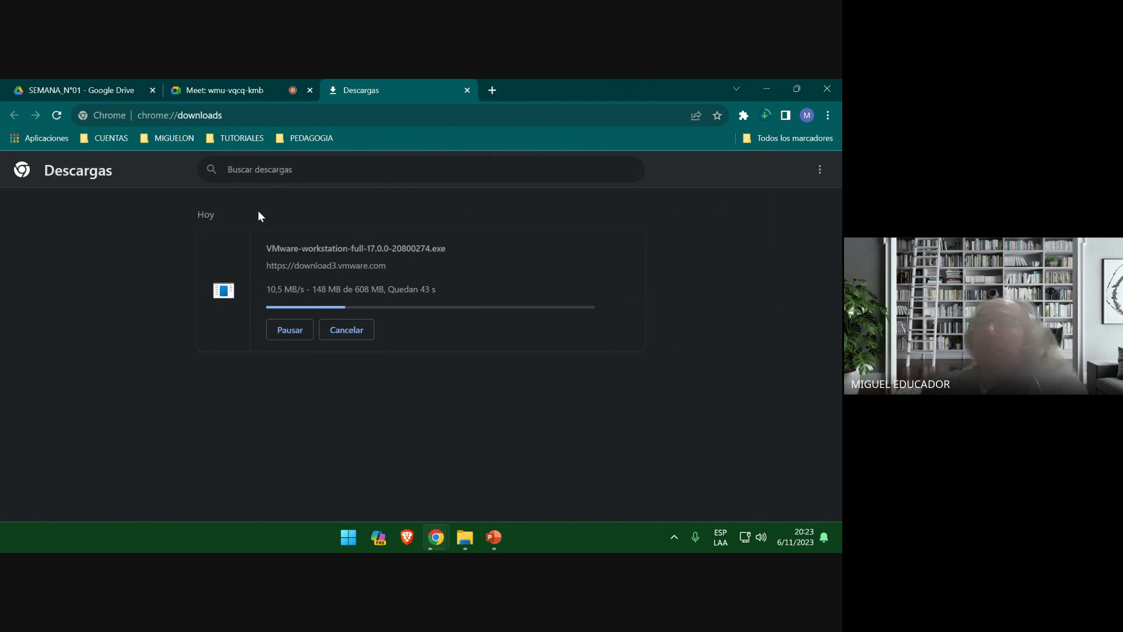
{"action": "left_click", "coordinate": [105, 83]}
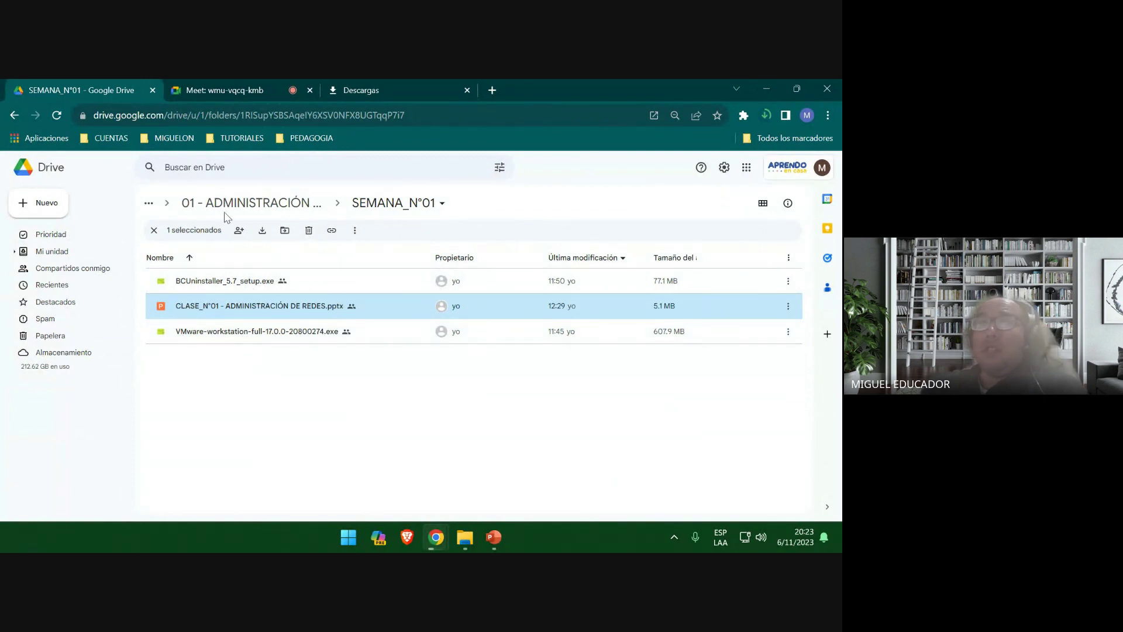
{"action": "left_click", "coordinate": [255, 83]}
{"action": "left_click", "coordinate": [377, 83]}
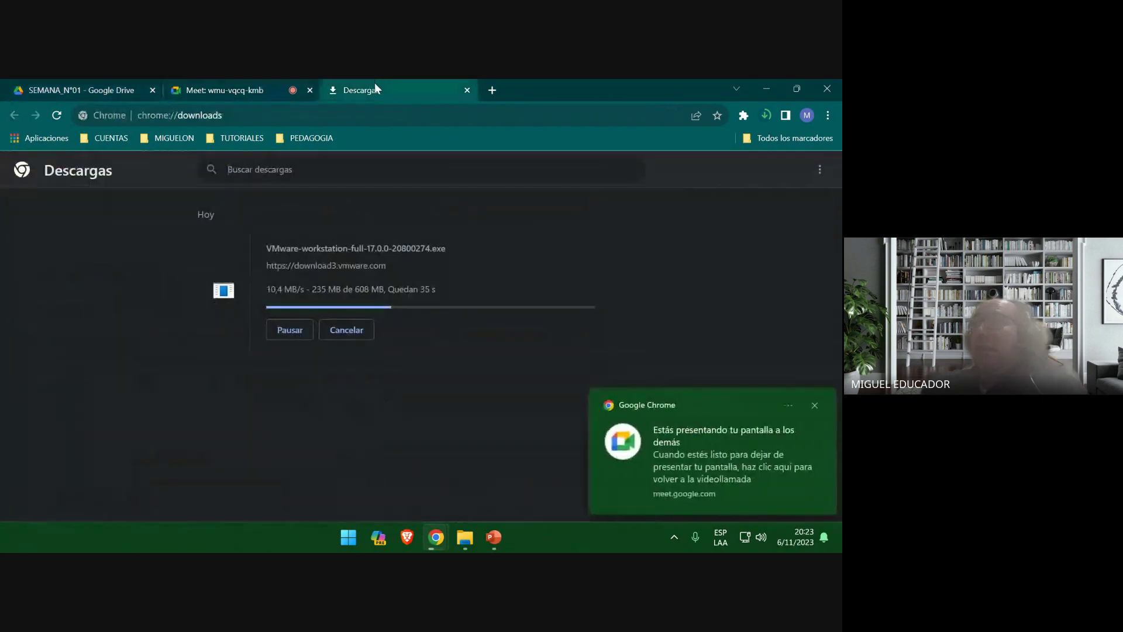
{"action": "left_click", "coordinate": [815, 406]}
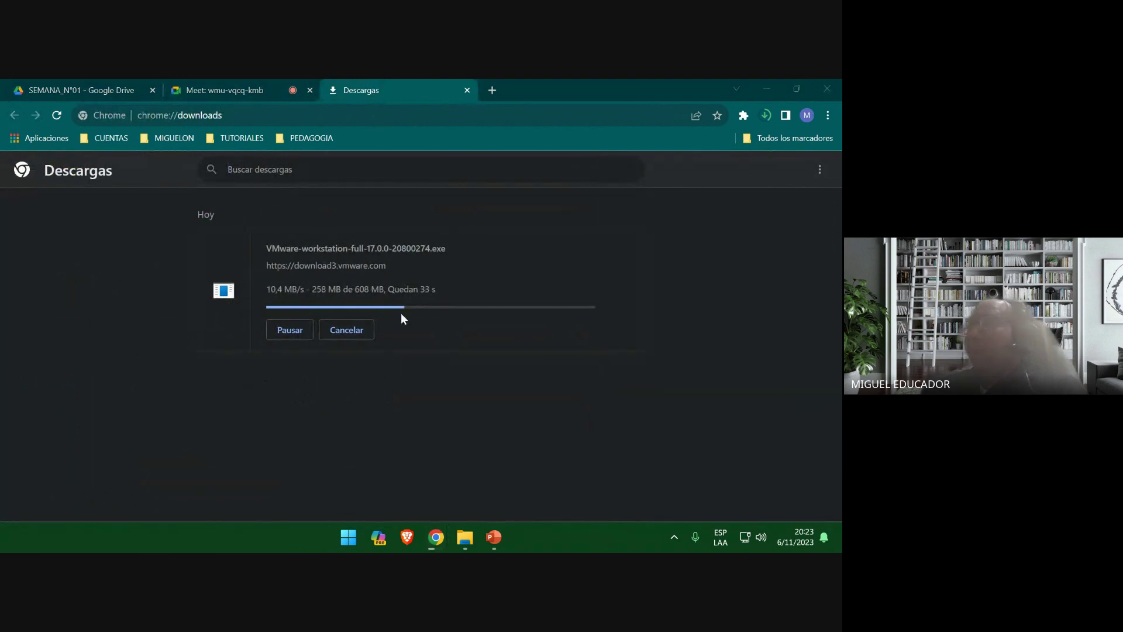
{"action": "left_click", "coordinate": [346, 330]}
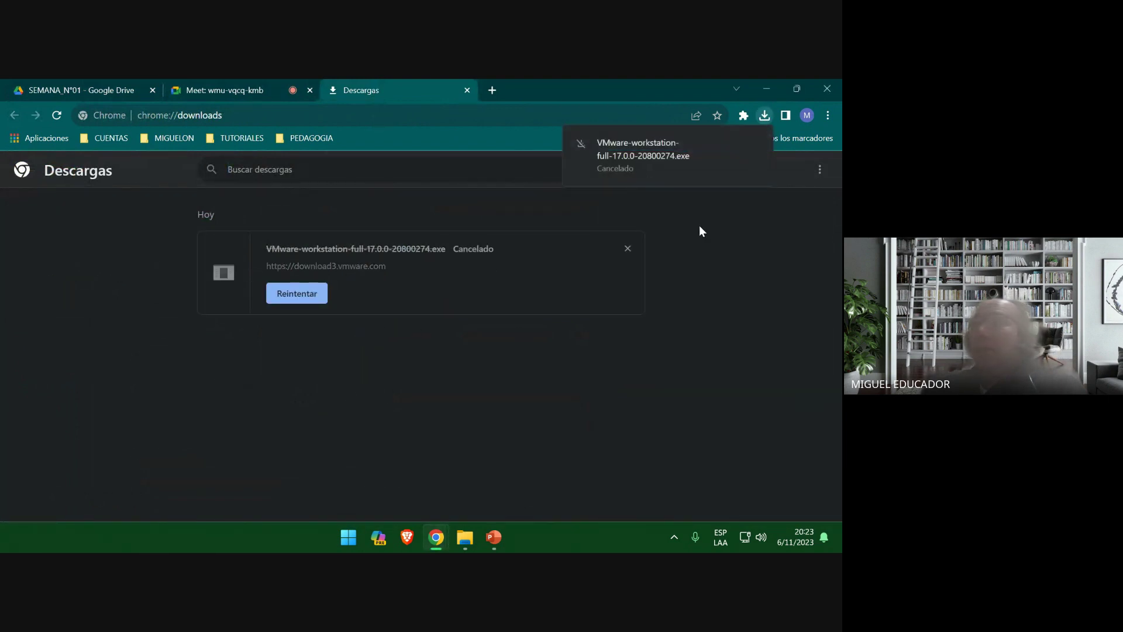
{"action": "left_click", "coordinate": [627, 248]}
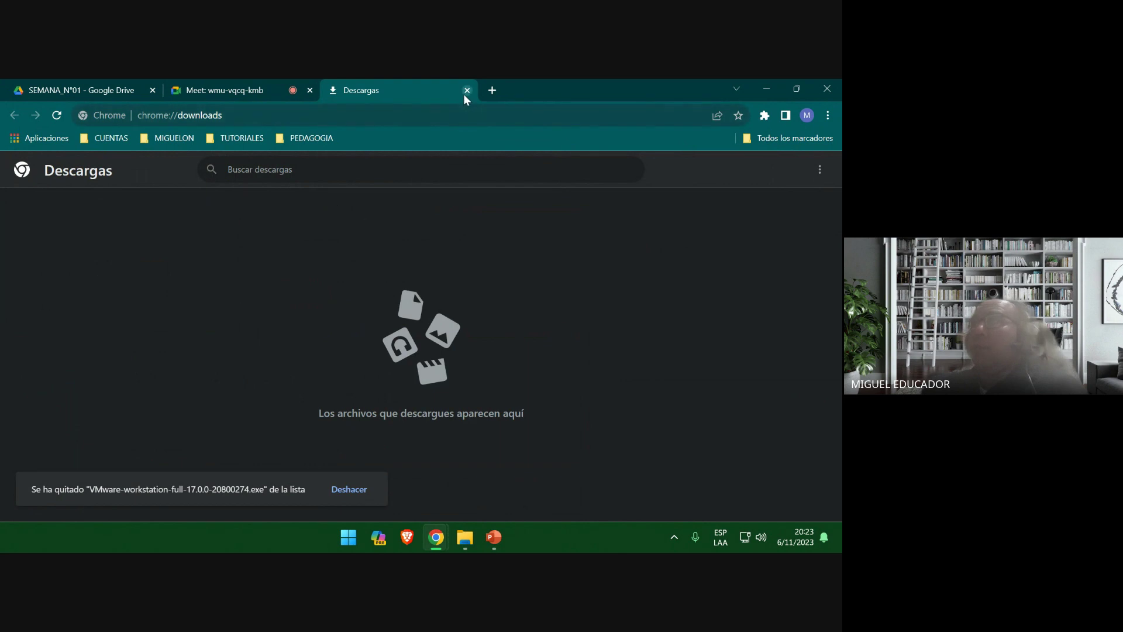
{"action": "left_click", "coordinate": [467, 90]}
{"action": "left_click", "coordinate": [338, 90]}
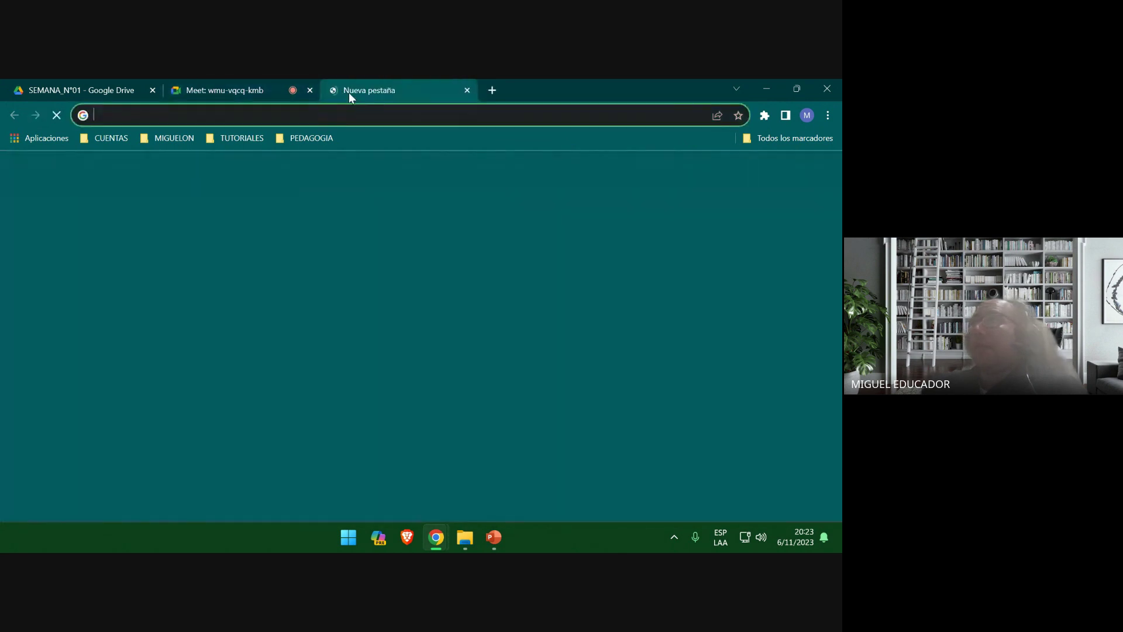
Step: Bring the CLASE_N°01 - ADMINISTRACIÓN DE REDES deck to the front in PowerPoint and save it
{"action": "left_click", "coordinate": [767, 89]}
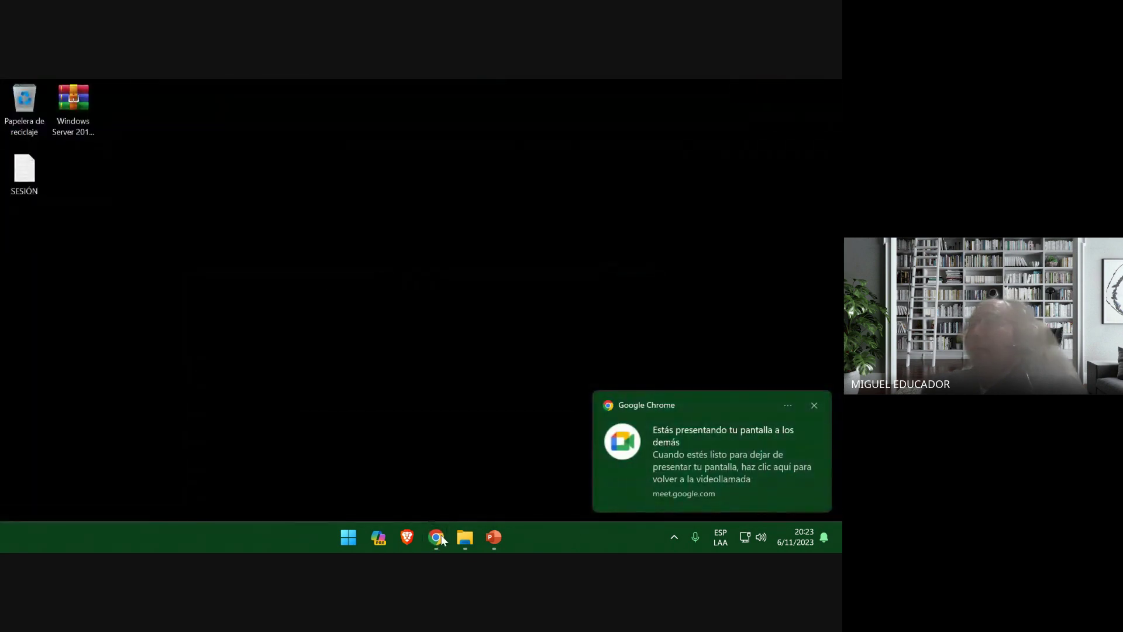
{"action": "left_click", "coordinate": [493, 540]}
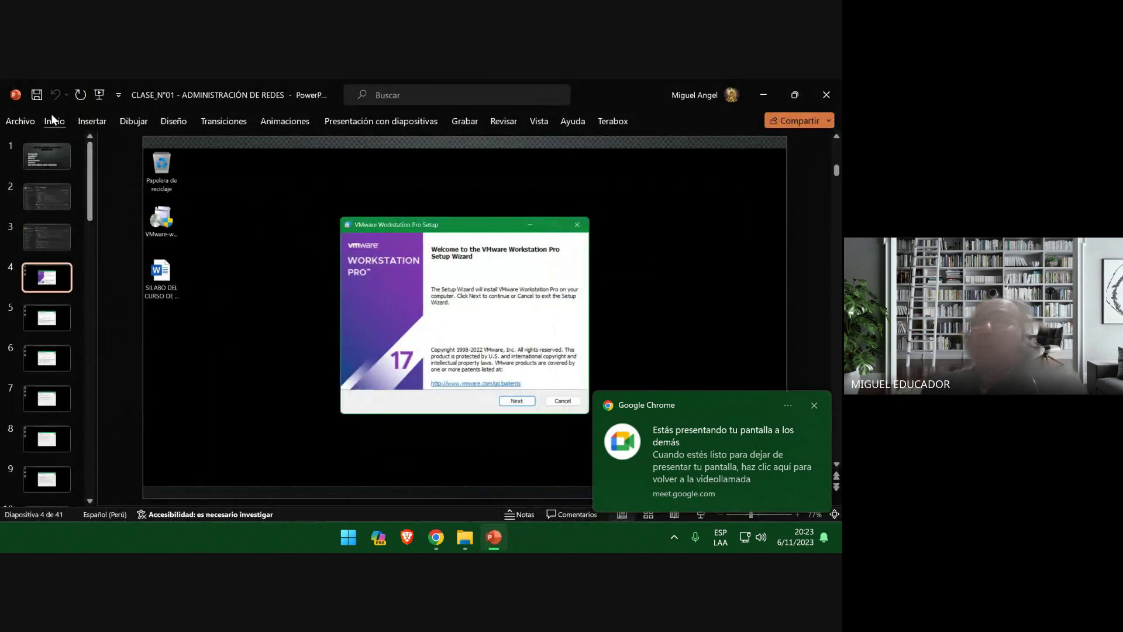
{"action": "left_click", "coordinate": [39, 96]}
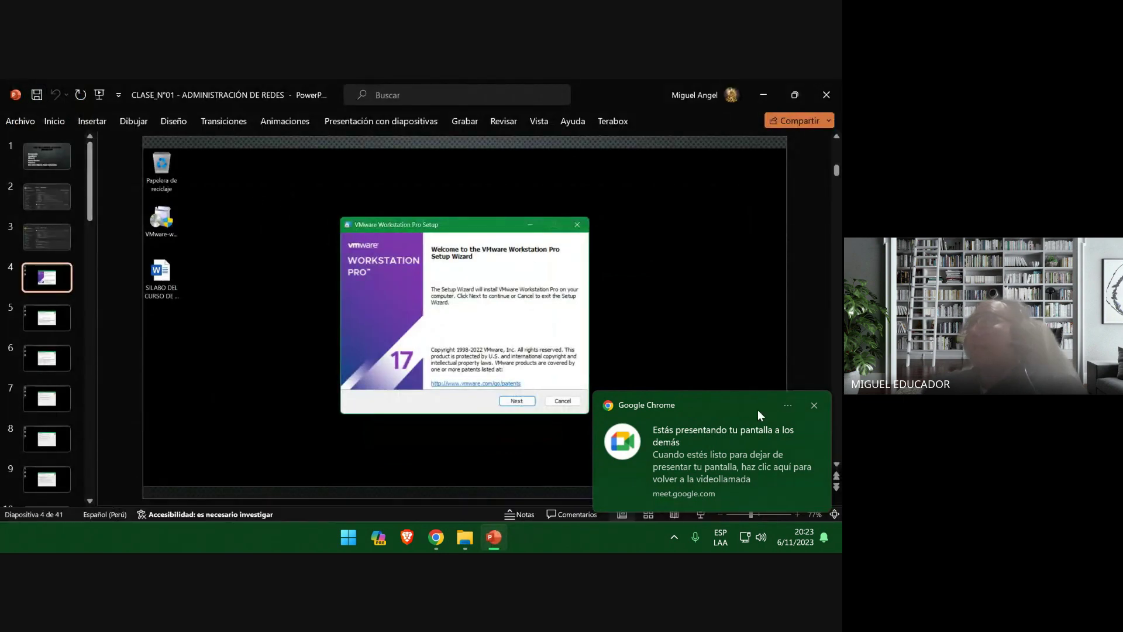
{"action": "left_click", "coordinate": [816, 405]}
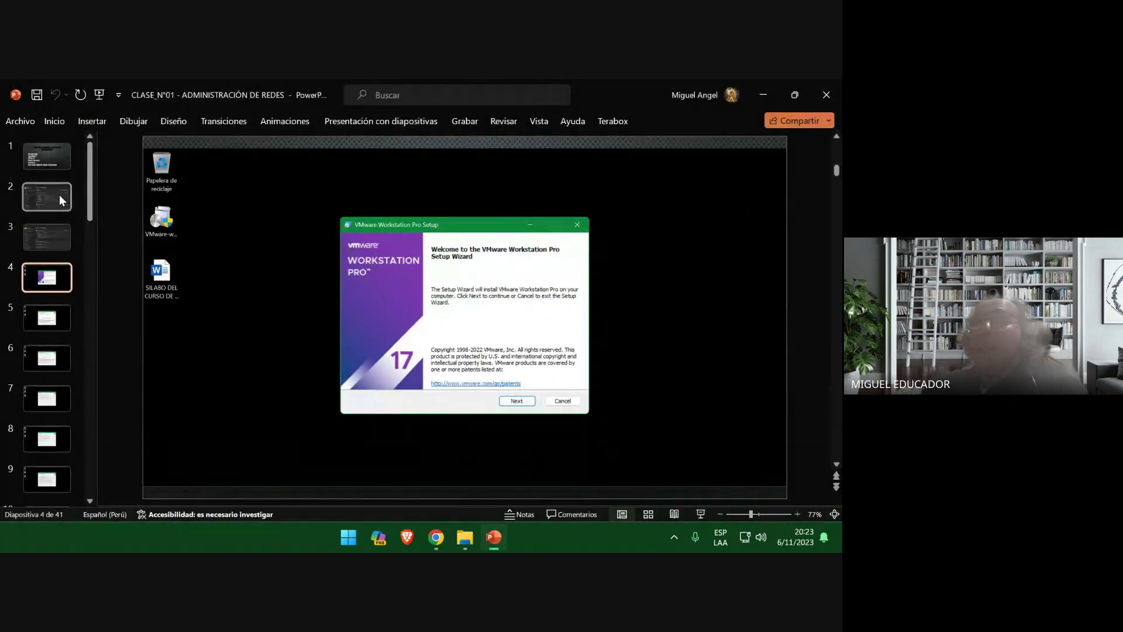
Step: Browse slides 1–4, ending on slide 2's system information screenshot
{"action": "left_click", "coordinate": [61, 153]}
{"action": "left_click", "coordinate": [45, 202]}
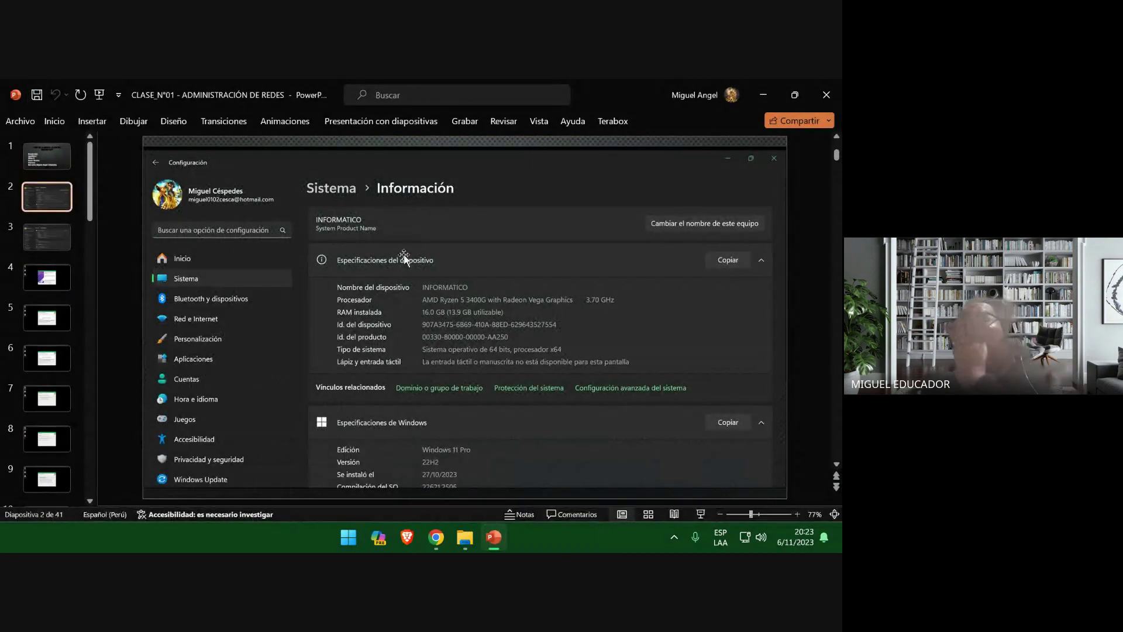
{"action": "left_click", "coordinate": [38, 245]}
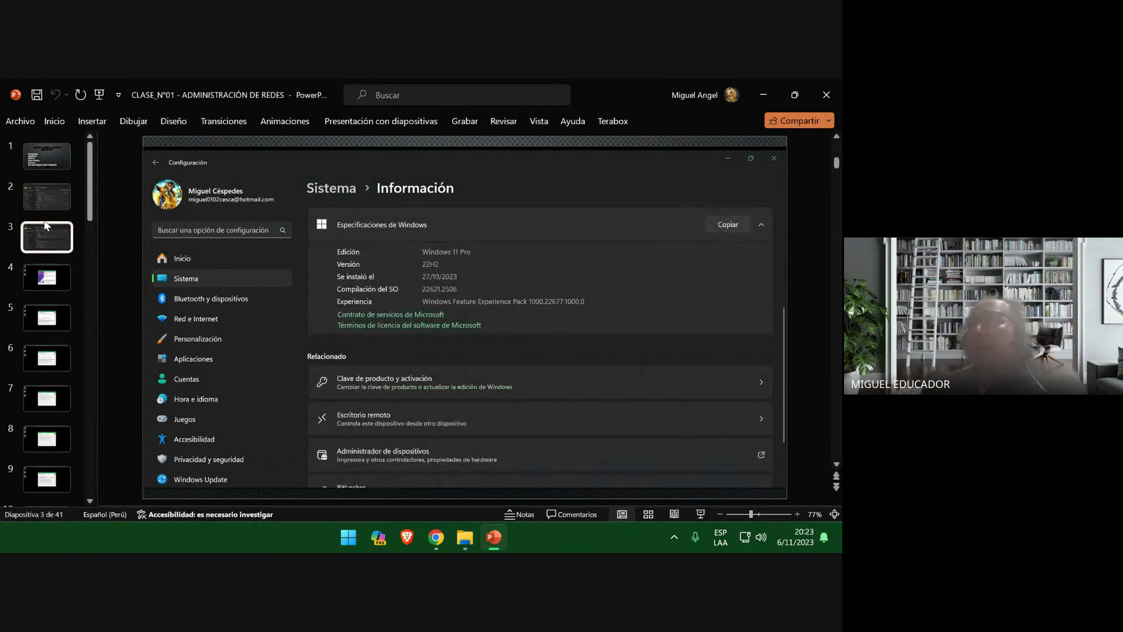
{"action": "left_click", "coordinate": [45, 202]}
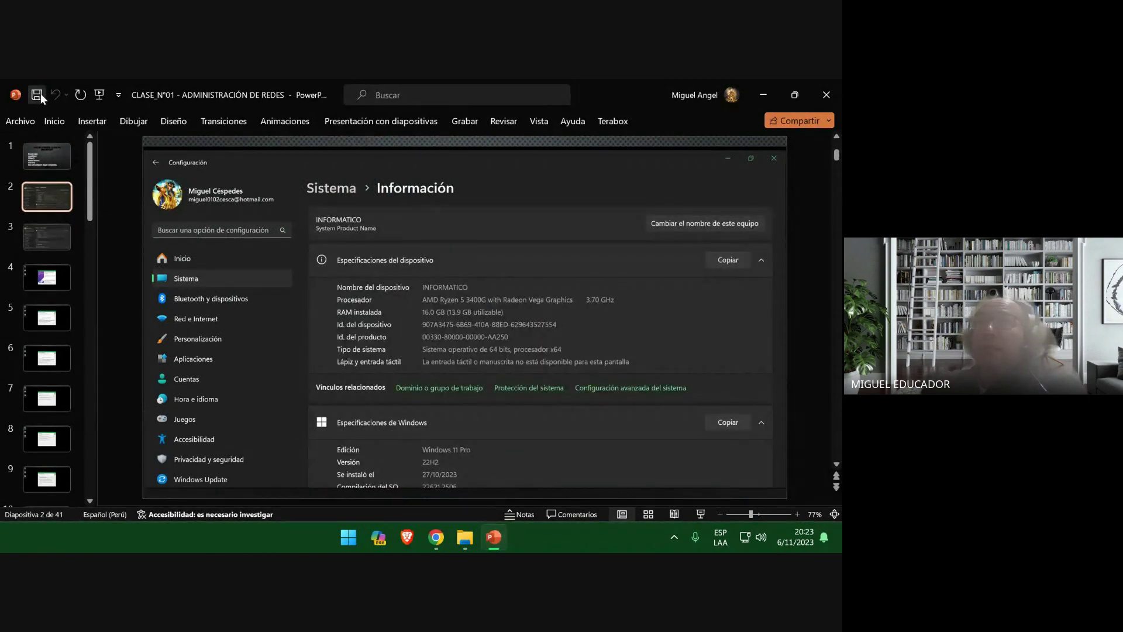
{"action": "left_click", "coordinate": [47, 276]}
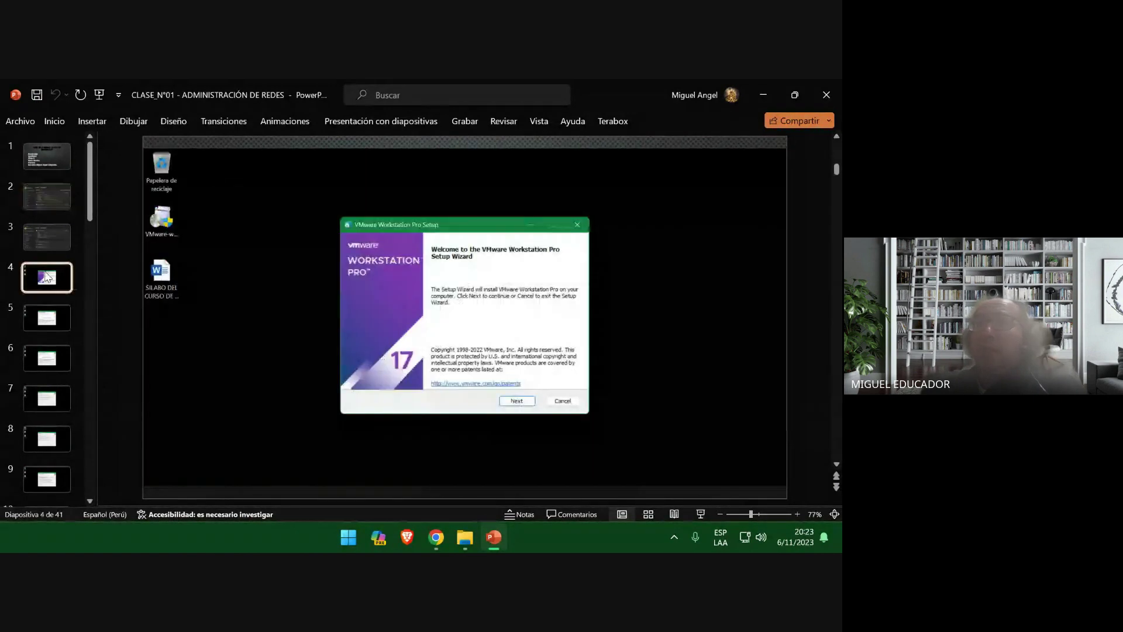
{"action": "left_click", "coordinate": [57, 195]}
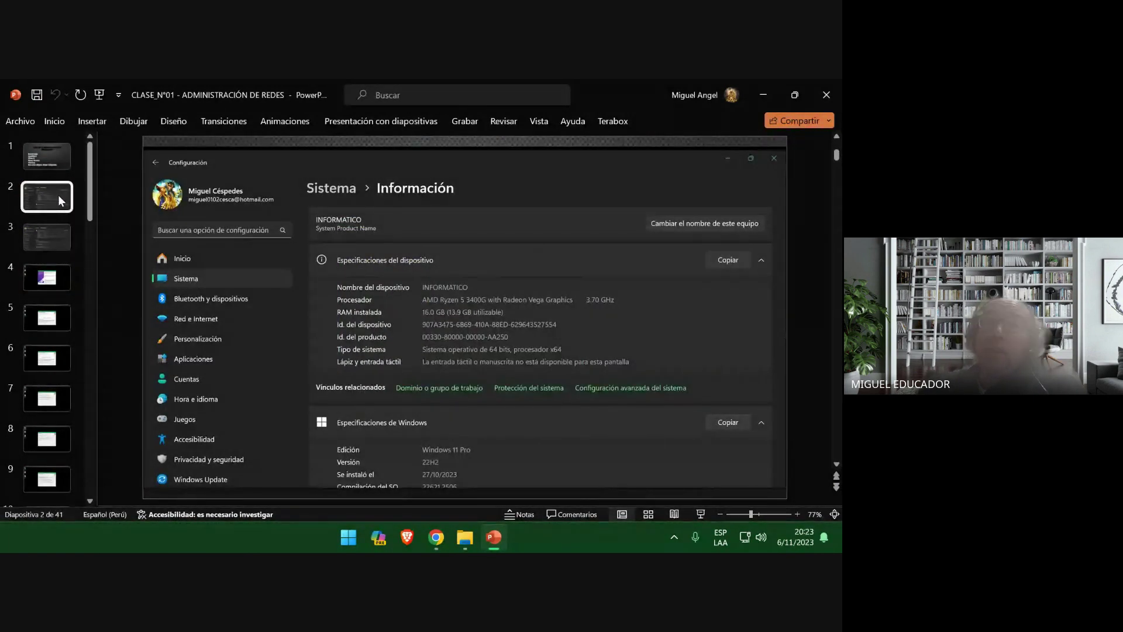
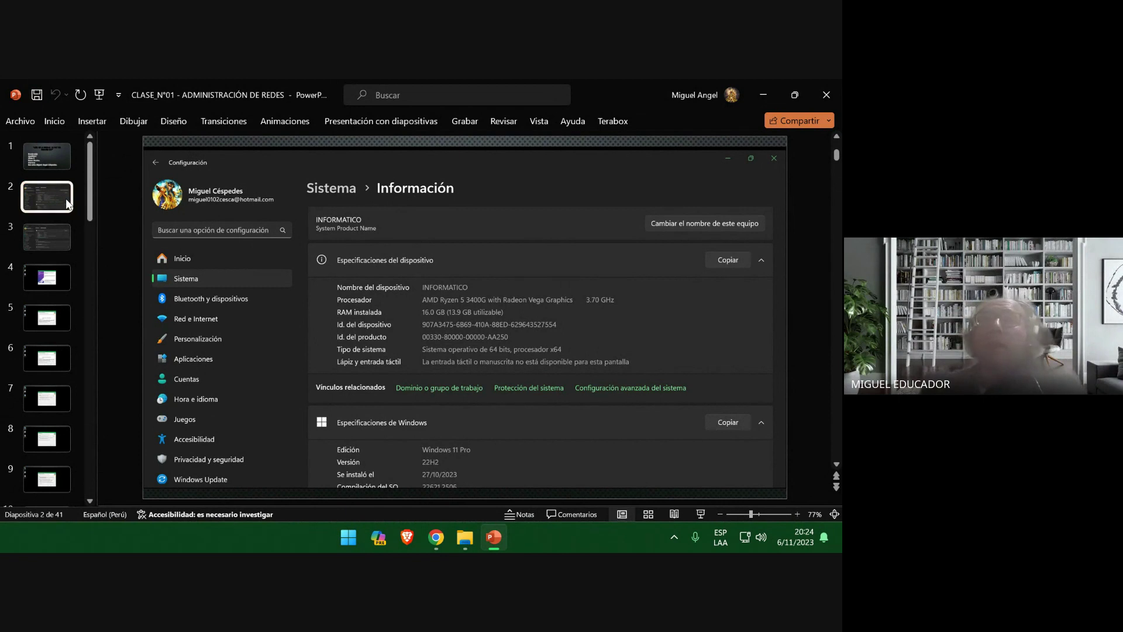
Step: Review the opening slides and insert a new blank slide after slide 2
{"action": "left_click", "coordinate": [59, 241]}
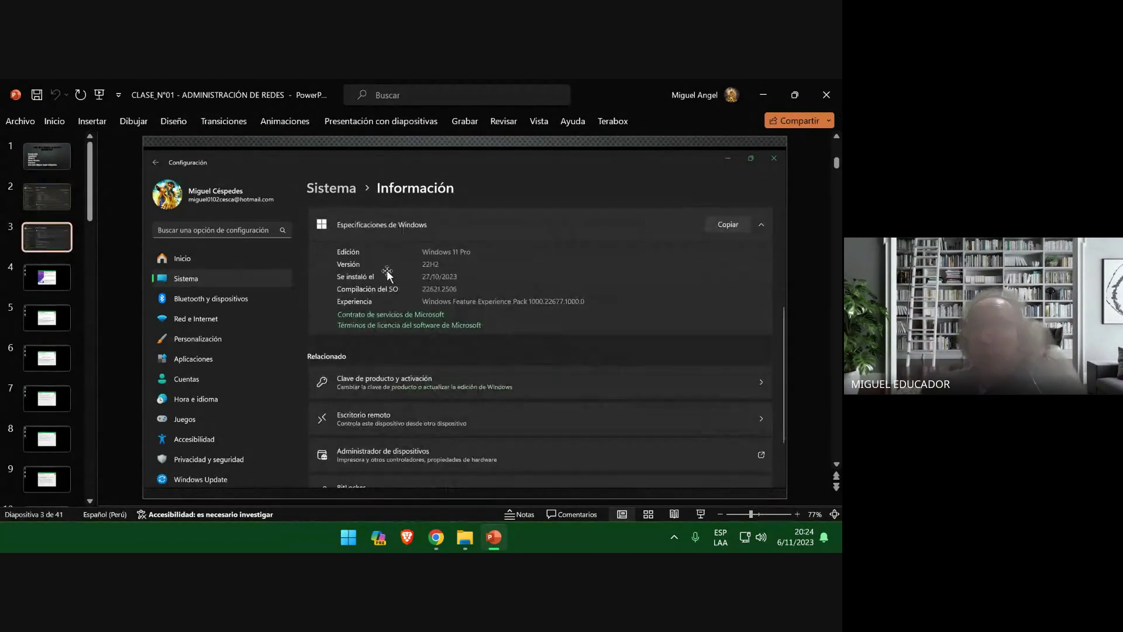
{"action": "left_click", "coordinate": [66, 278]}
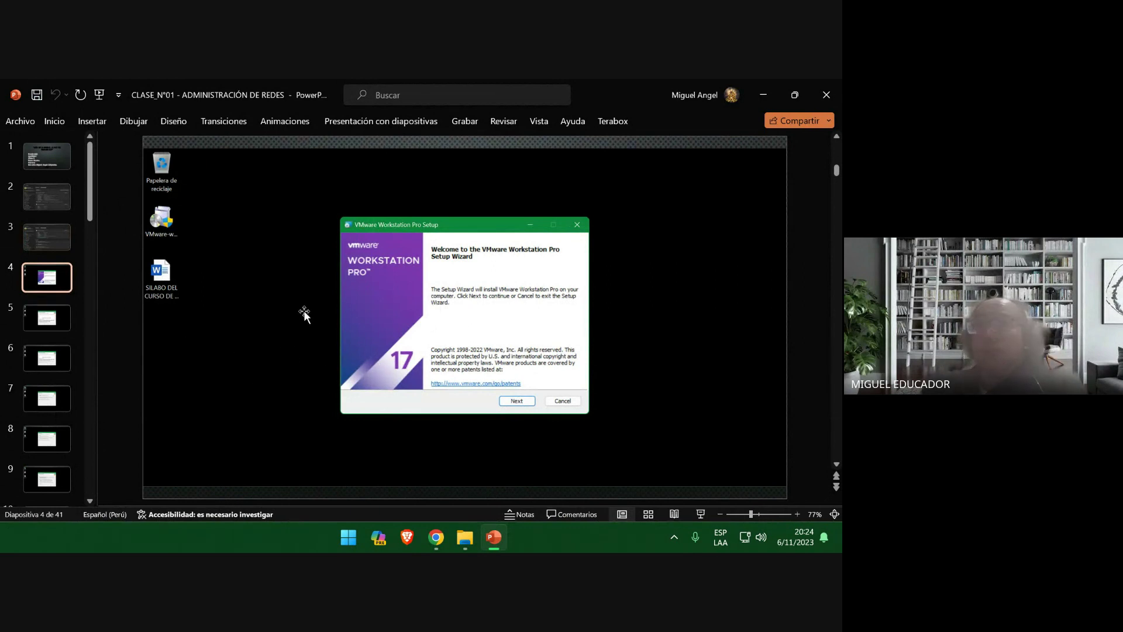
{"action": "left_click", "coordinate": [51, 156]}
{"action": "left_click", "coordinate": [51, 188]}
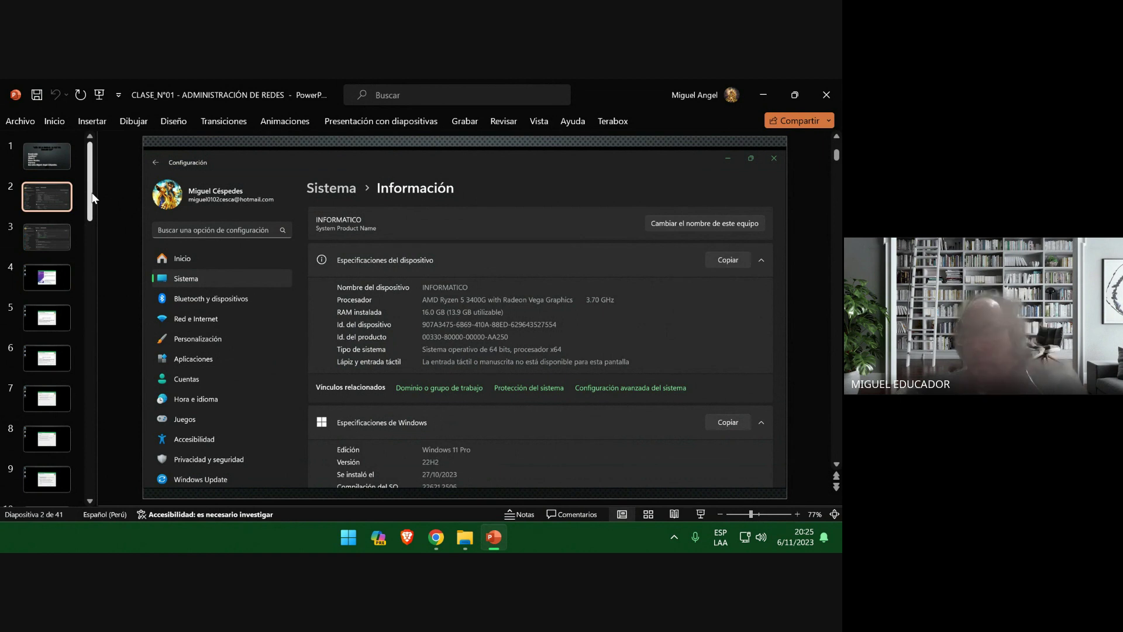
{"action": "key", "text": "Return"}
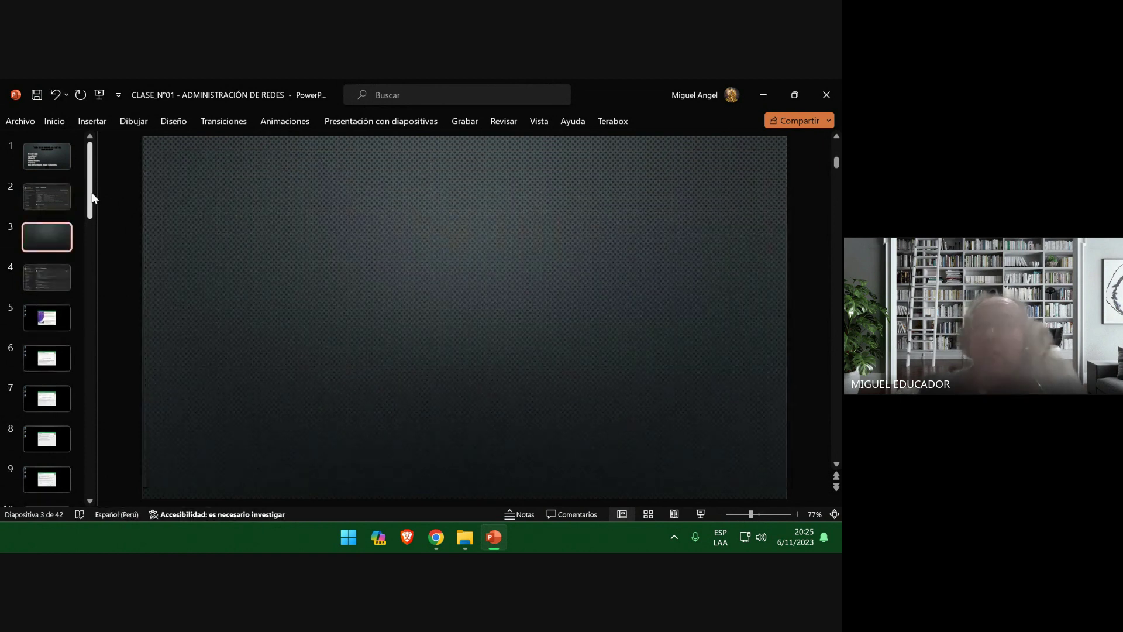
Step: Copy slide 2's Settings screenshot and paste it onto the new slide 3
{"action": "left_click", "coordinate": [44, 195]}
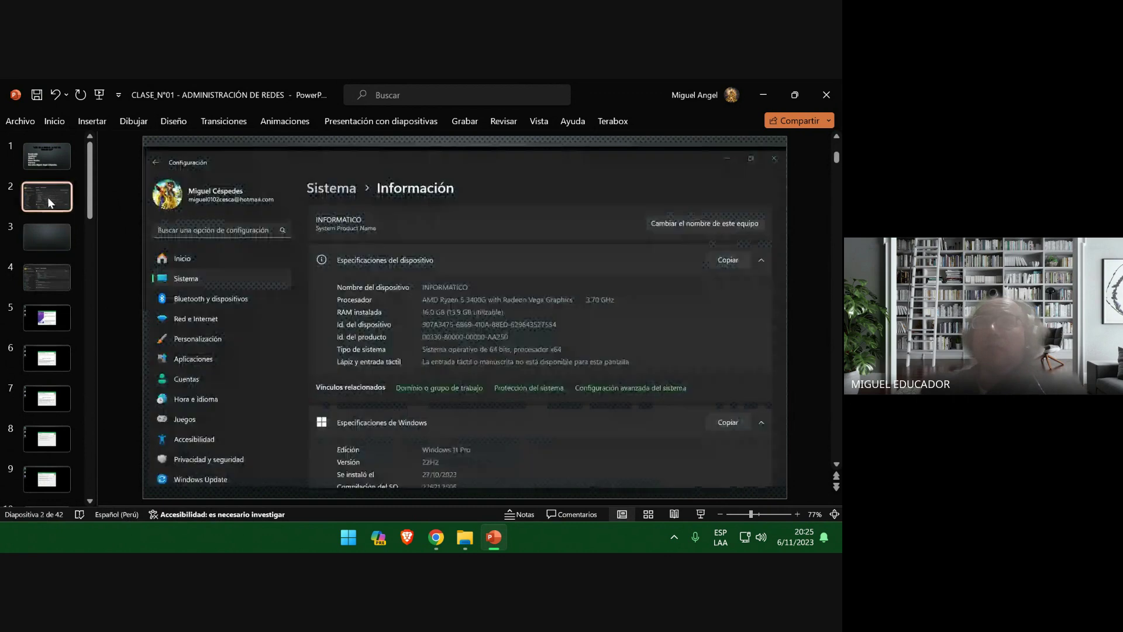
{"action": "left_click_drag", "start_coordinate": [316, 248], "coordinate": [316, 250]}
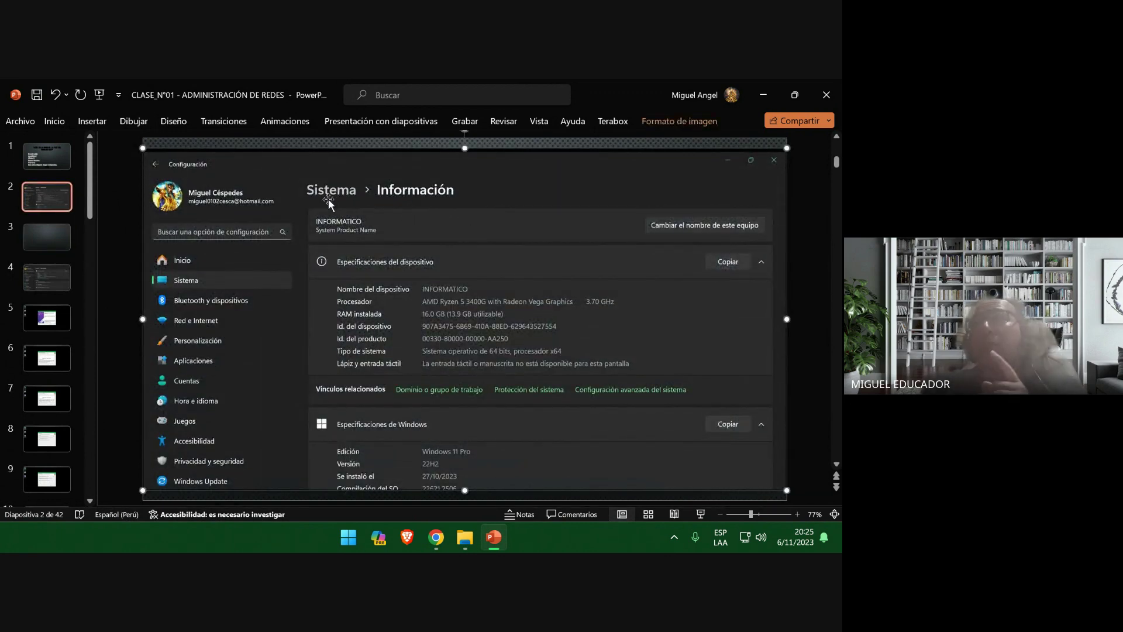
{"action": "right_click", "coordinate": [315, 175]}
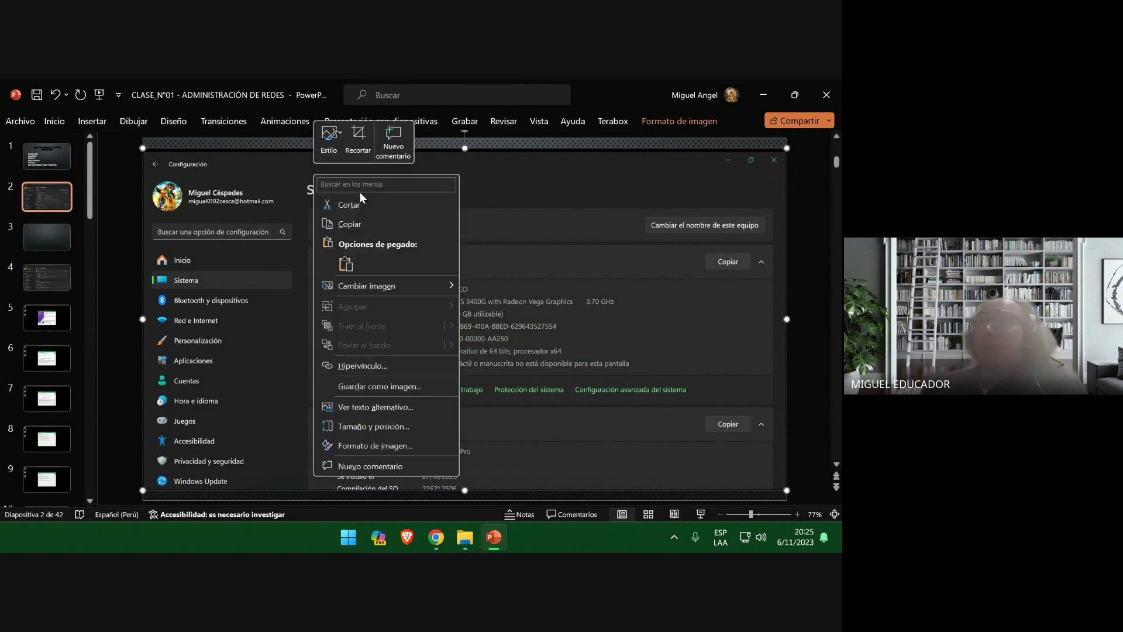
{"action": "left_click", "coordinate": [356, 220]}
{"action": "left_click", "coordinate": [47, 237]}
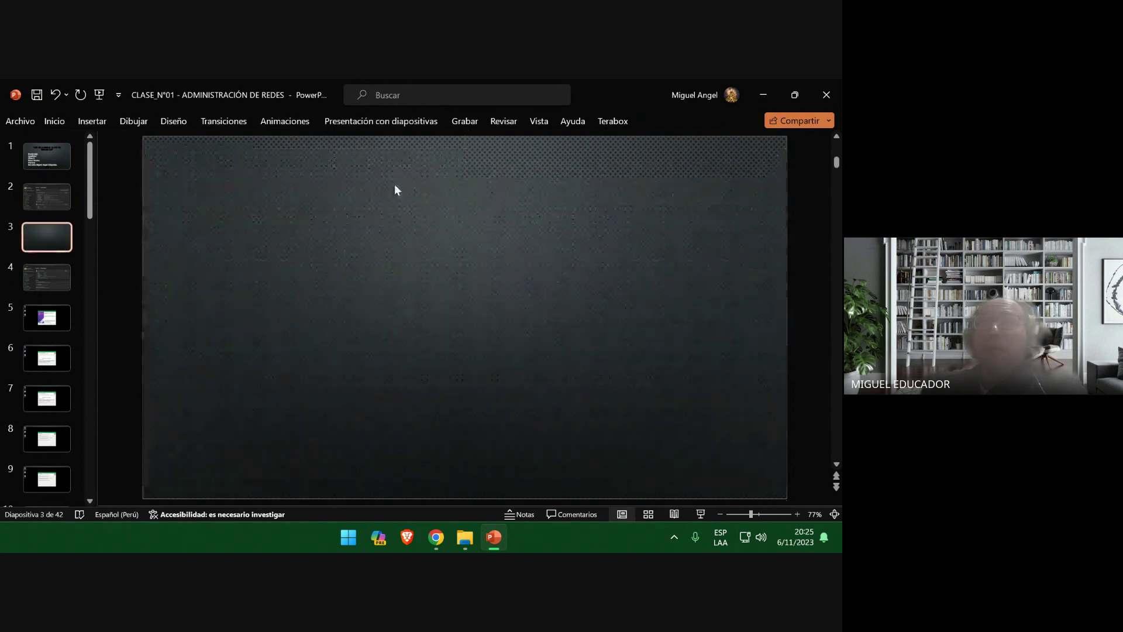
{"action": "right_click", "coordinate": [451, 209]}
{"action": "left_click", "coordinate": [462, 224]}
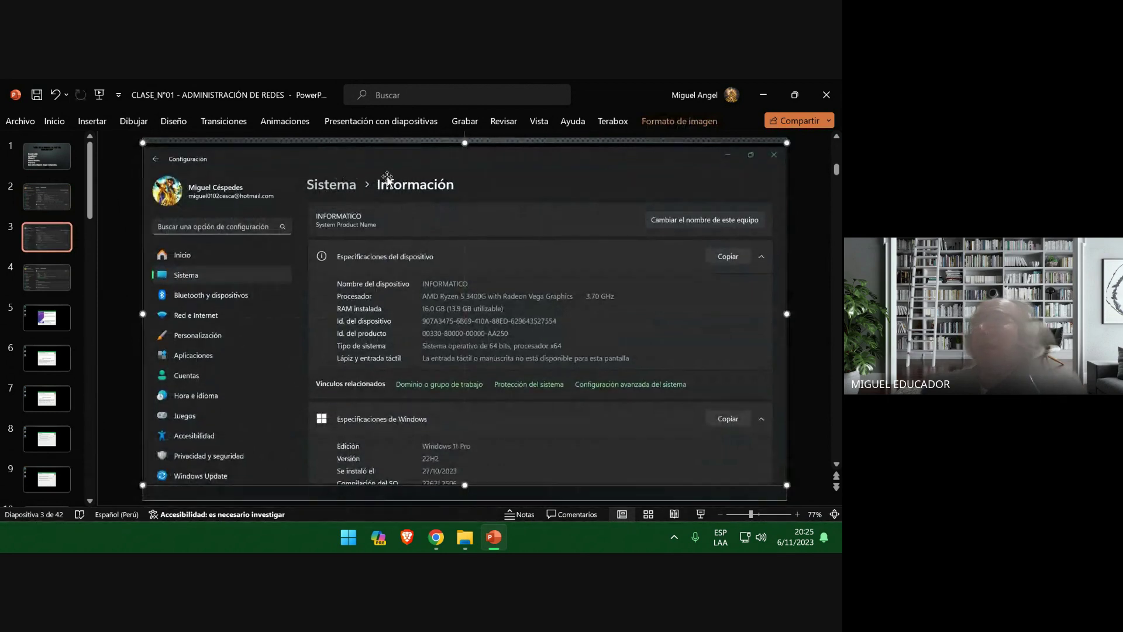
Step: Crop the pasted screenshot's left sidebar, top and bottom, then delete the picture from slide 3
{"action": "left_click", "coordinate": [684, 121]}
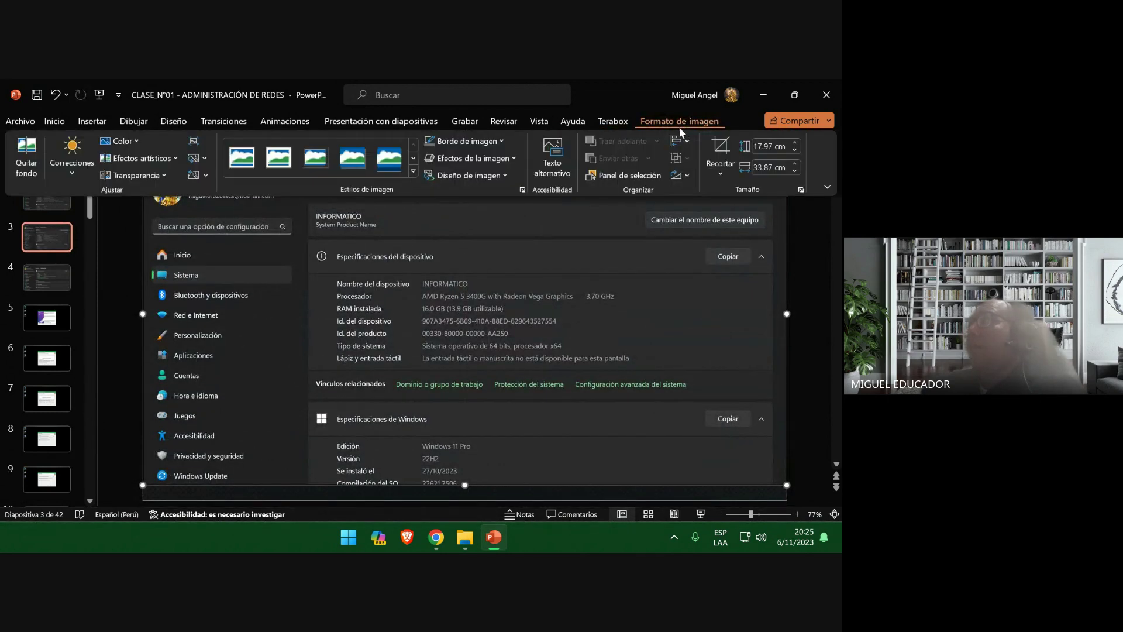
{"action": "left_click", "coordinate": [716, 174]}
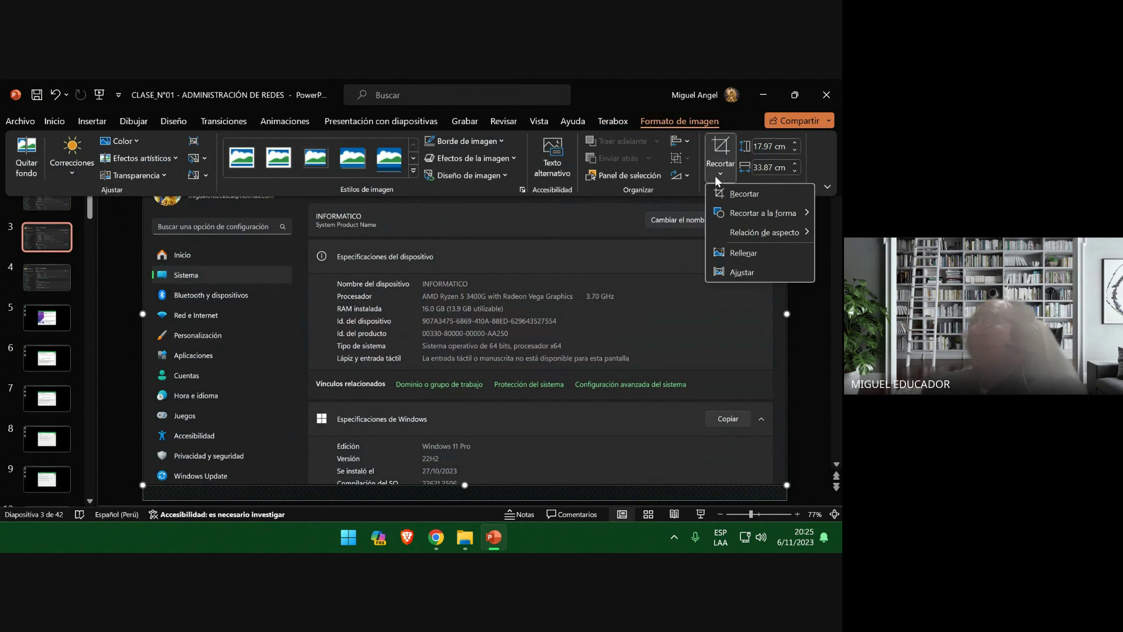
{"action": "left_click", "coordinate": [732, 192]}
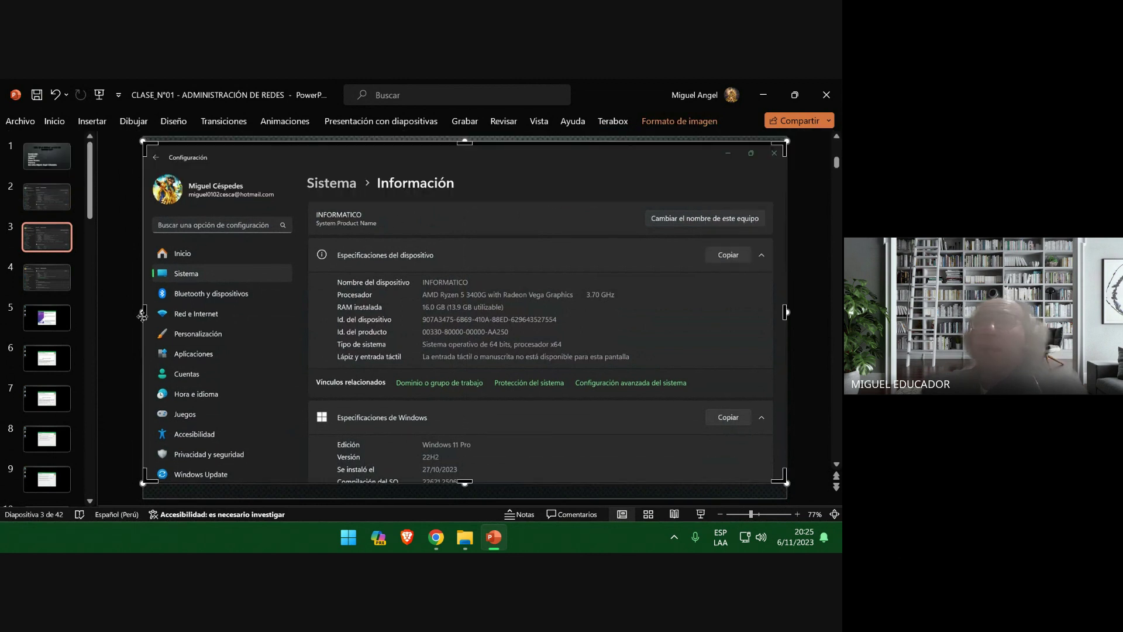
{"action": "left_click_drag", "start_coordinate": [144, 314], "coordinate": [277, 313]}
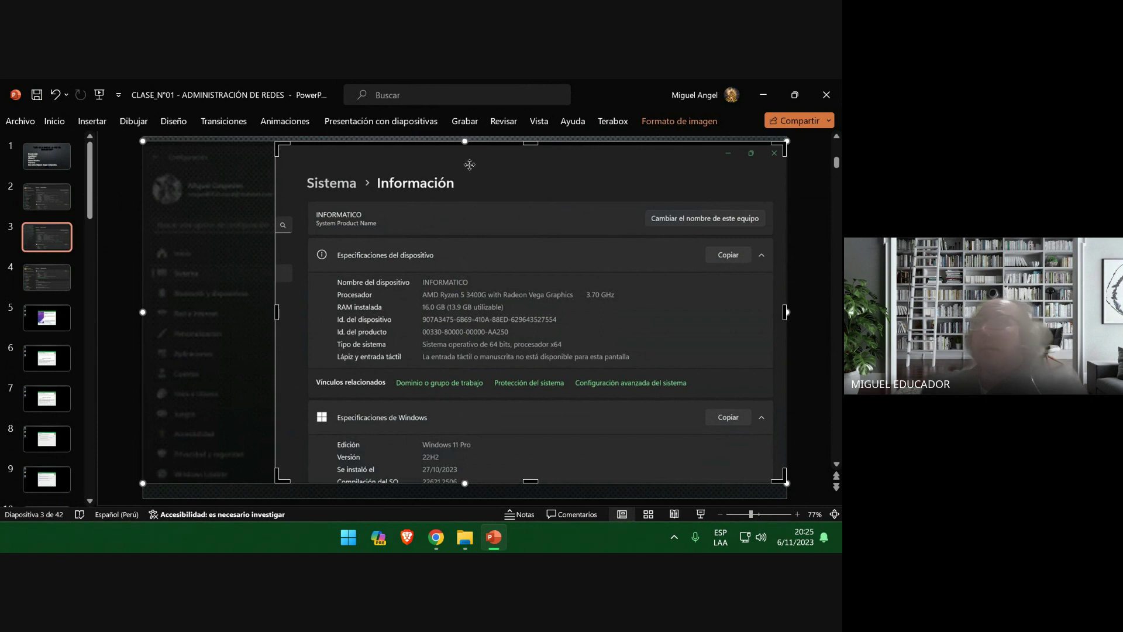
{"action": "left_click_drag", "start_coordinate": [465, 141], "coordinate": [523, 284]}
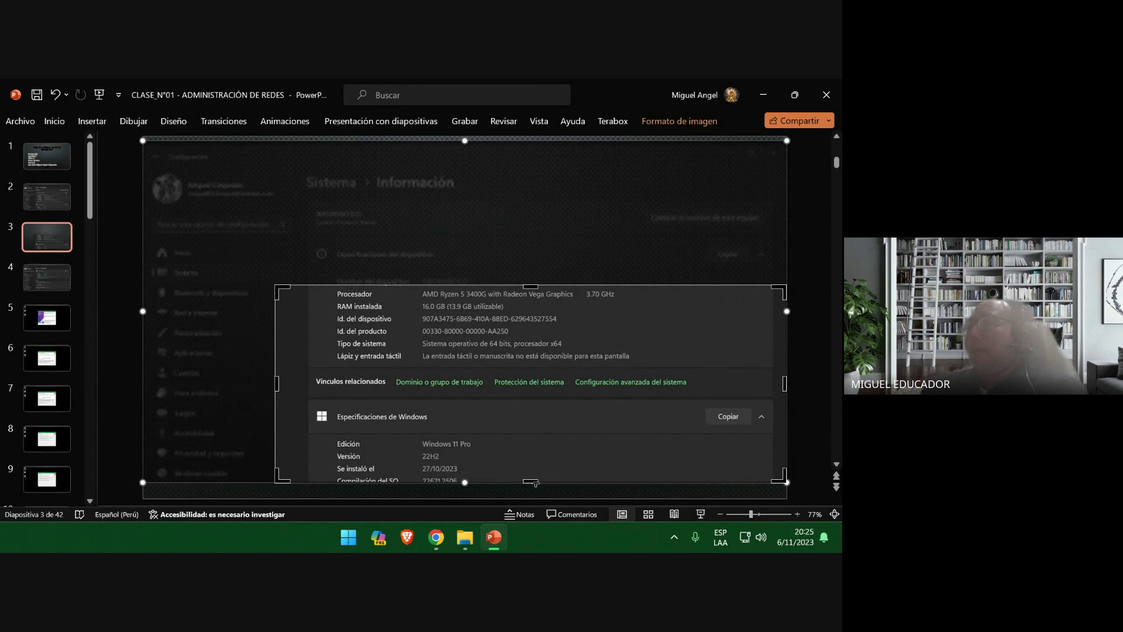
{"action": "left_click_drag", "start_coordinate": [535, 483], "coordinate": [535, 460]}
{"action": "key", "text": "Escape"}
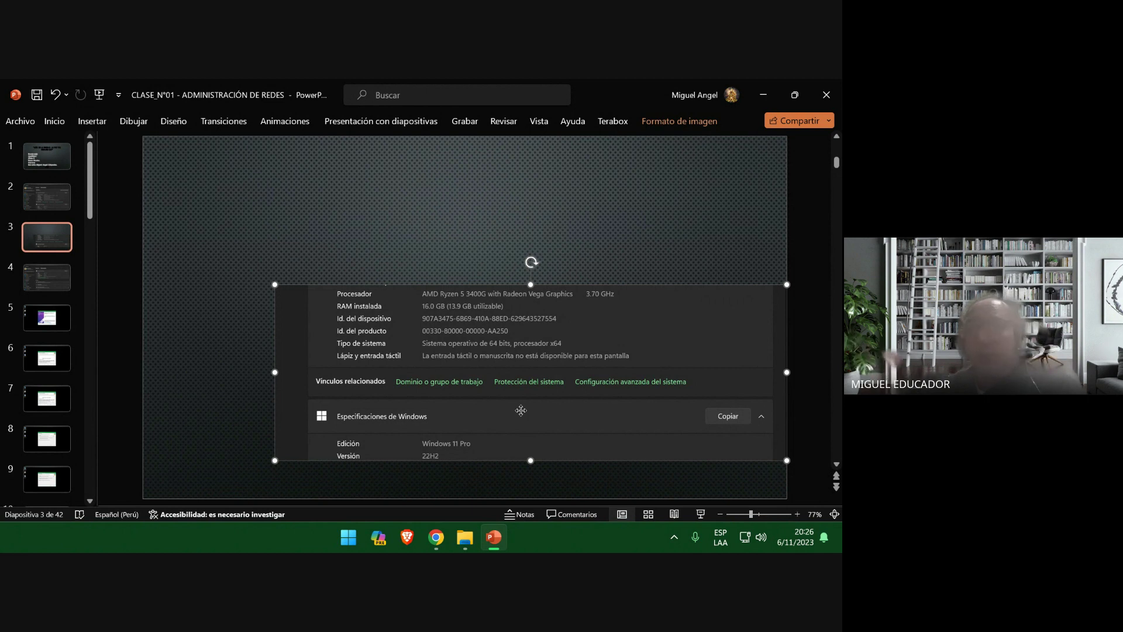
{"action": "key", "text": "Delete"}
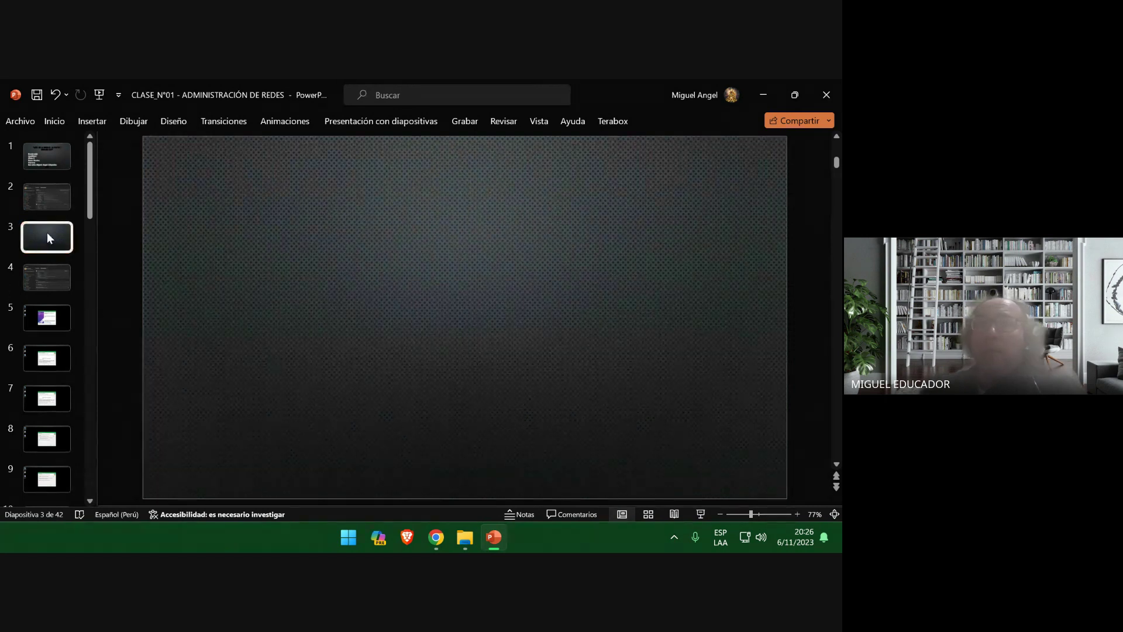
Step: Delete the empty slide 3 and review slides 1–4, ending on the VMware setup screenshot
{"action": "key", "text": "Delete"}
{"action": "left_click", "coordinate": [55, 157]}
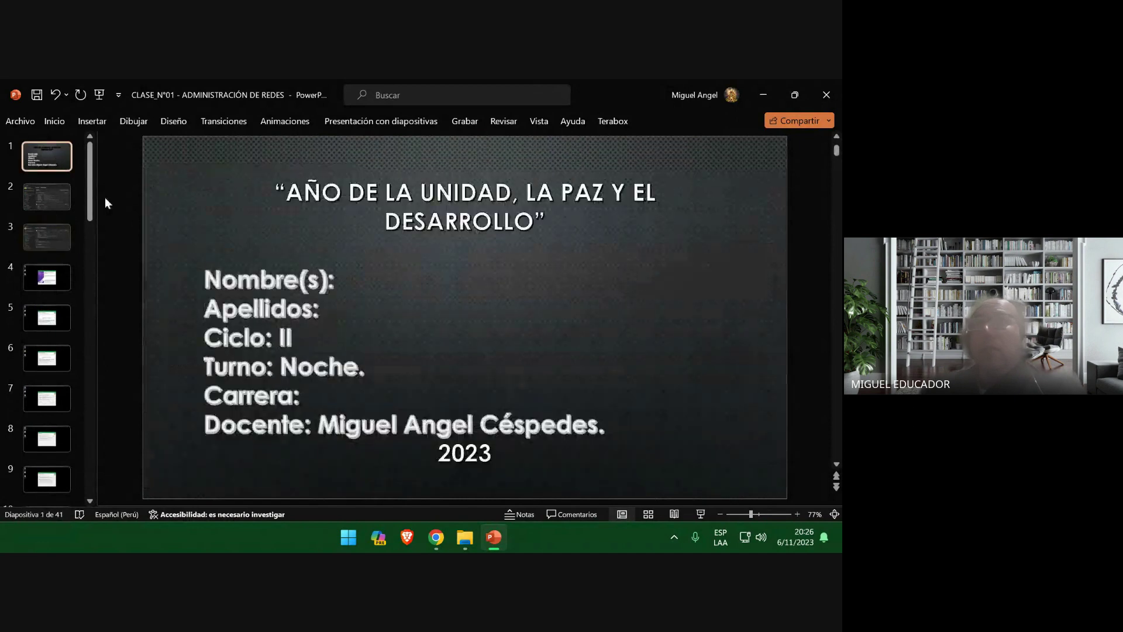
{"action": "left_click", "coordinate": [54, 196]}
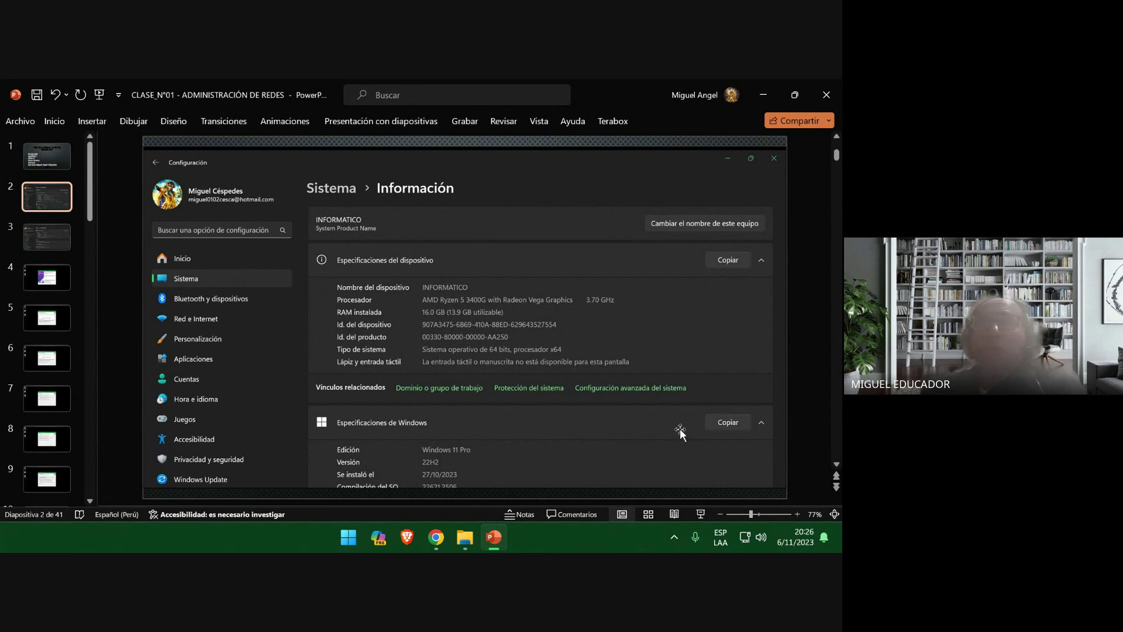
{"action": "left_click", "coordinate": [52, 239]}
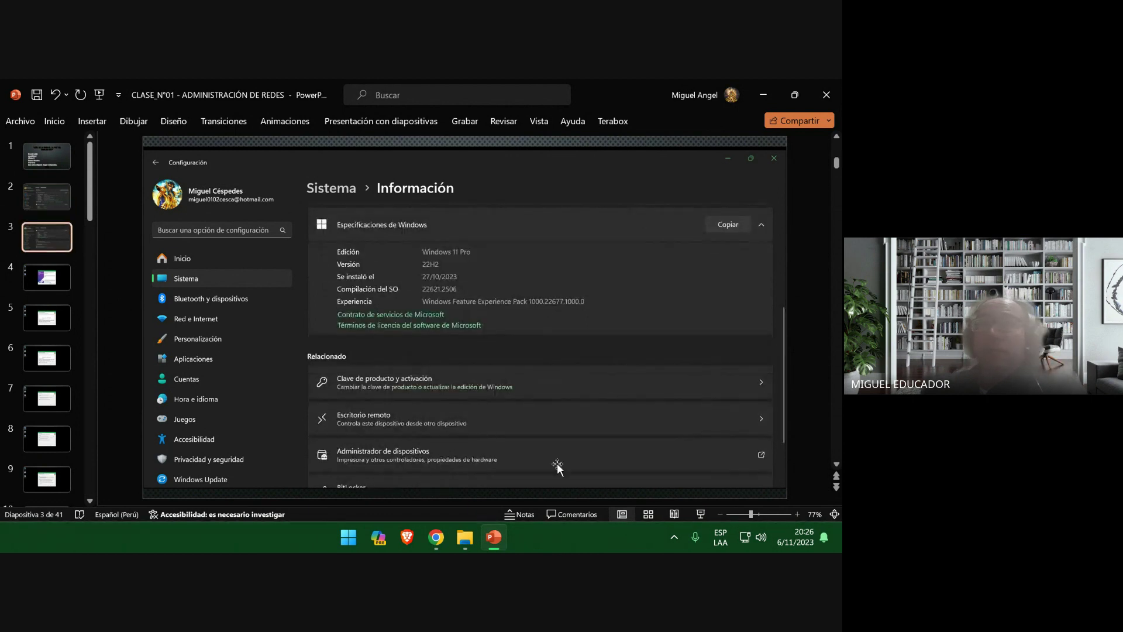
{"action": "left_click", "coordinate": [52, 287]}
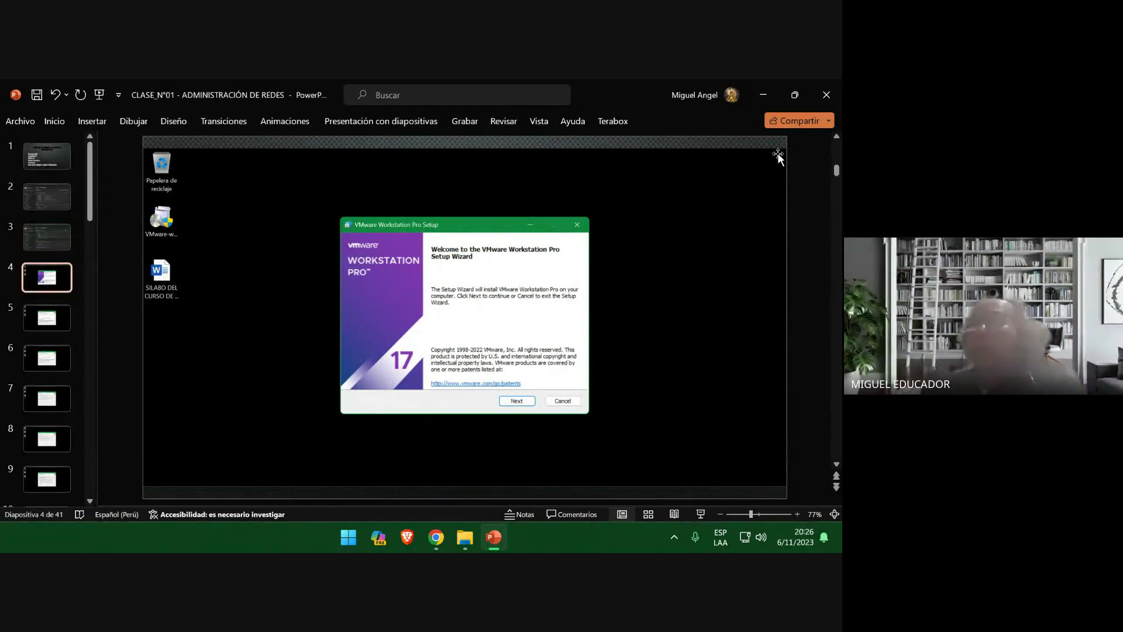
{"action": "left_click_drag", "start_coordinate": [627, 160], "coordinate": [626, 162]}
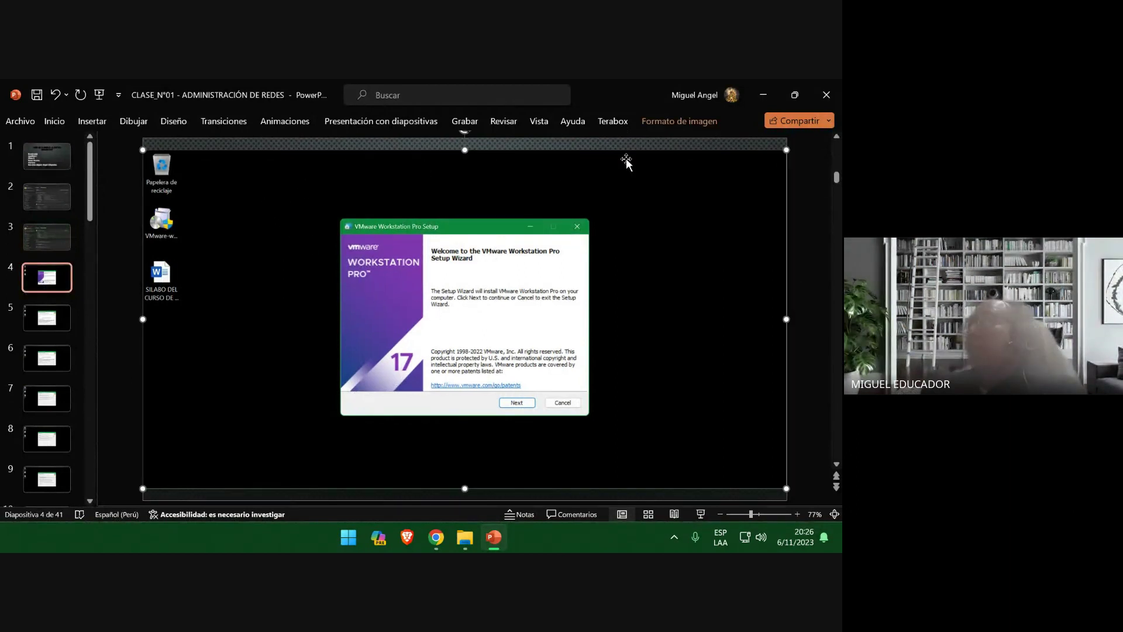
{"action": "left_click", "coordinate": [667, 127]}
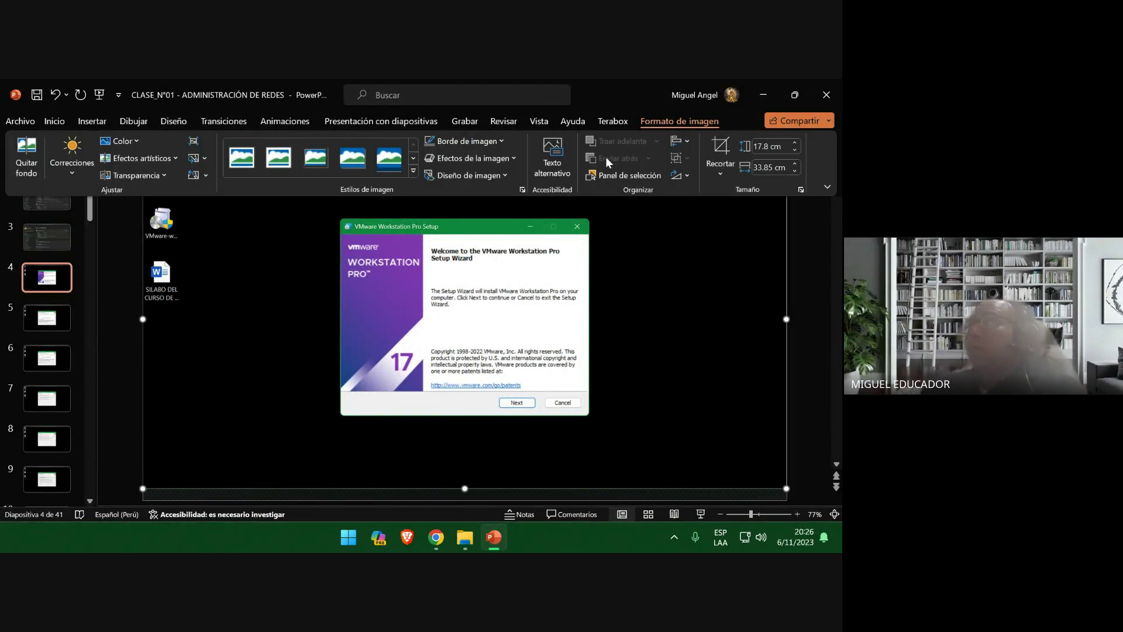
{"action": "left_click", "coordinate": [720, 151]}
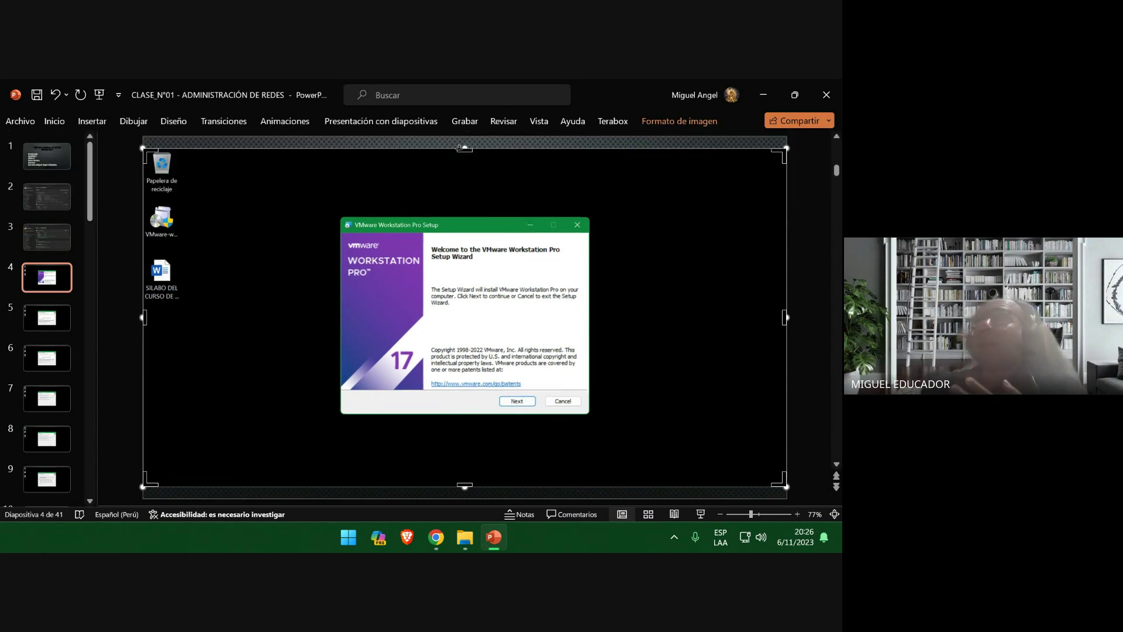
{"action": "left_click_drag", "start_coordinate": [465, 147], "coordinate": [463, 217]}
{"action": "left_click_drag", "start_coordinate": [144, 350], "coordinate": [339, 349]}
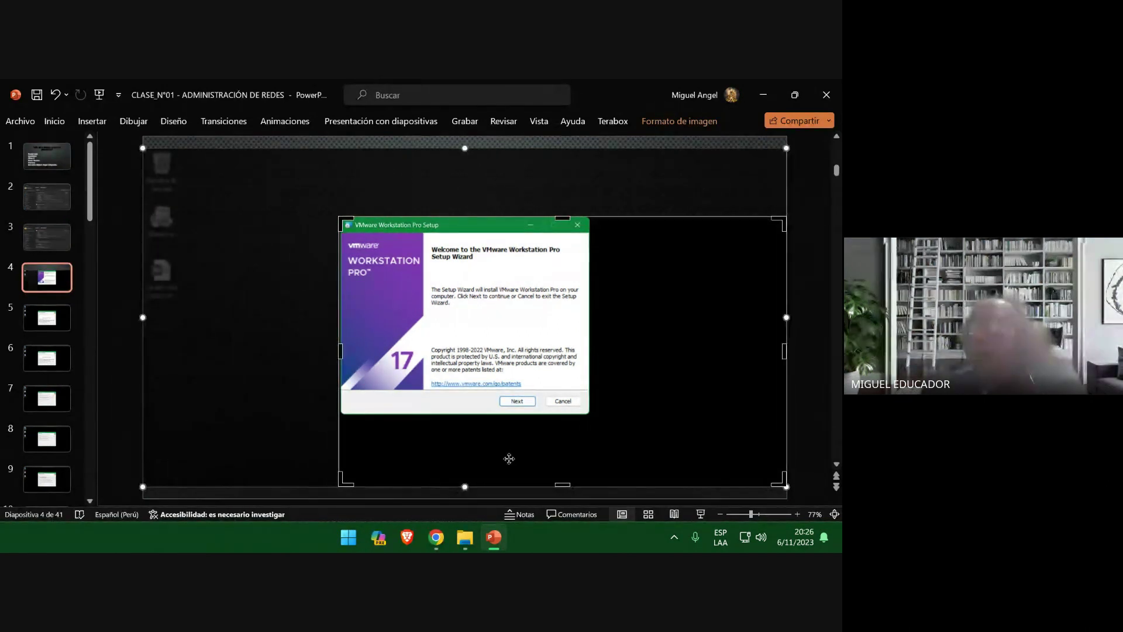
{"action": "left_click_drag", "start_coordinate": [559, 485], "coordinate": [563, 413]}
{"action": "left_click_drag", "start_coordinate": [784, 316], "coordinate": [589, 308]}
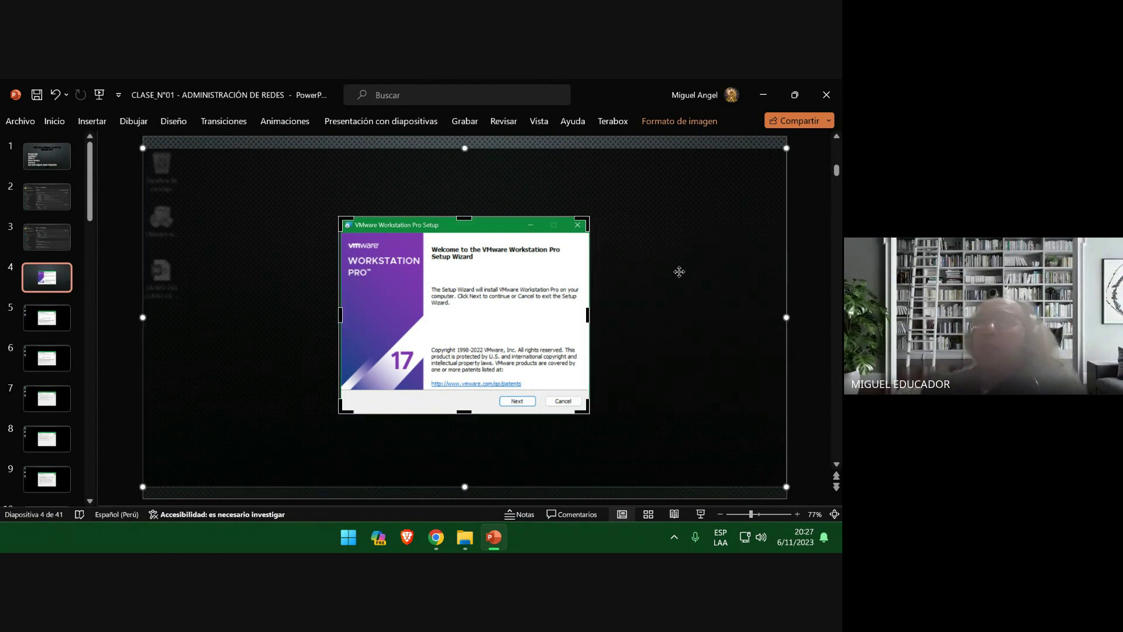
{"action": "key", "text": "Escape"}
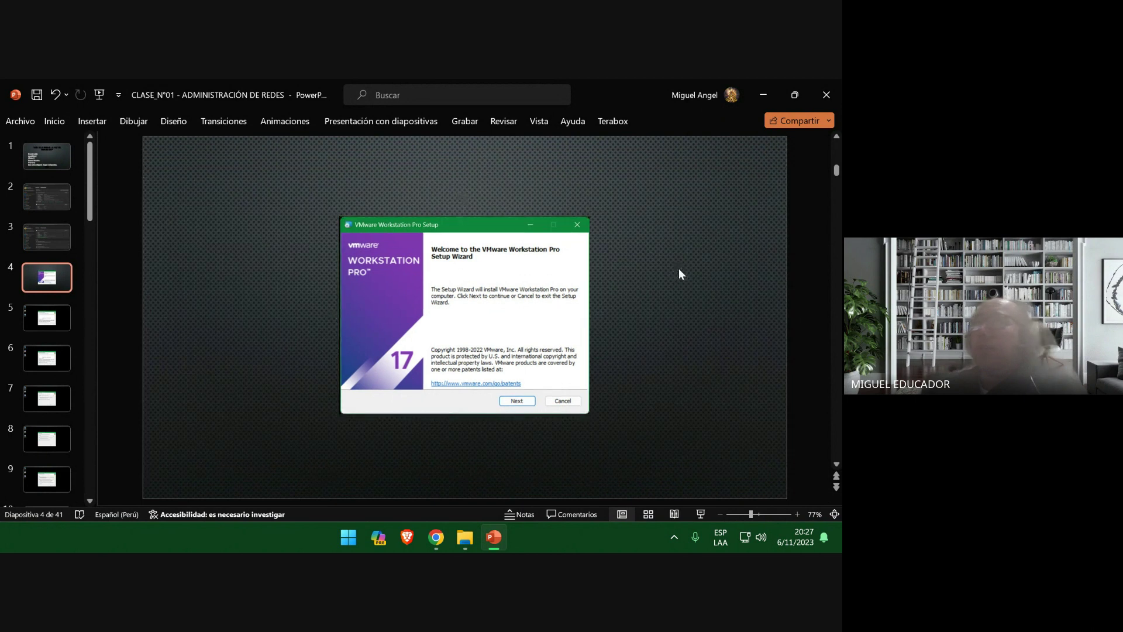
{"action": "left_click", "coordinate": [442, 266]}
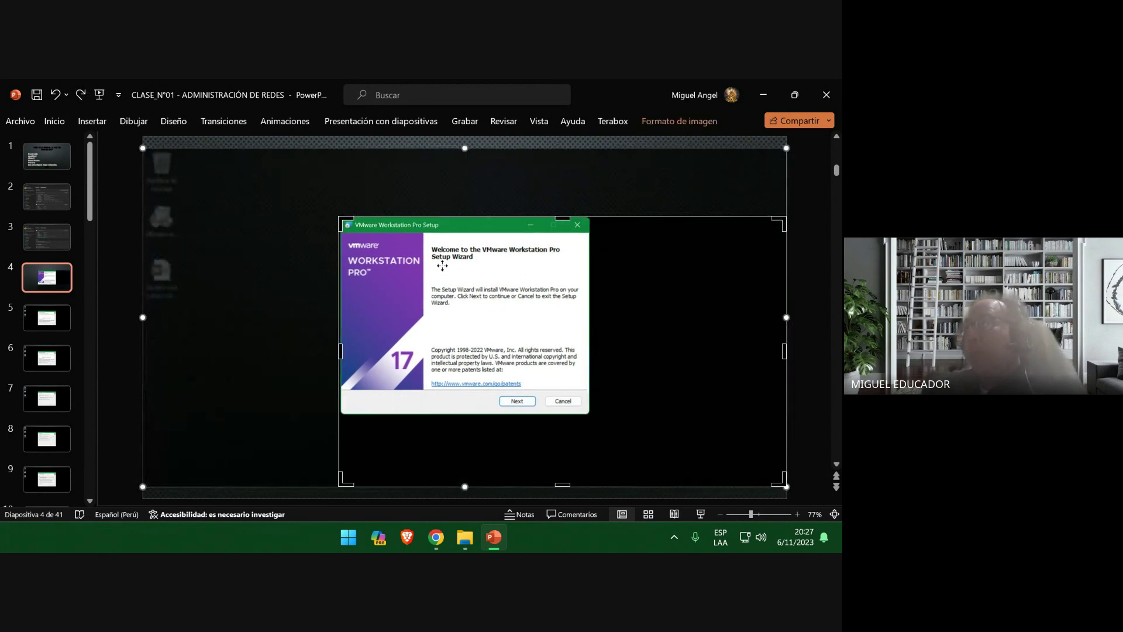
{"action": "key", "text": "ctrl+z"}
{"action": "left_click", "coordinate": [130, 262]}
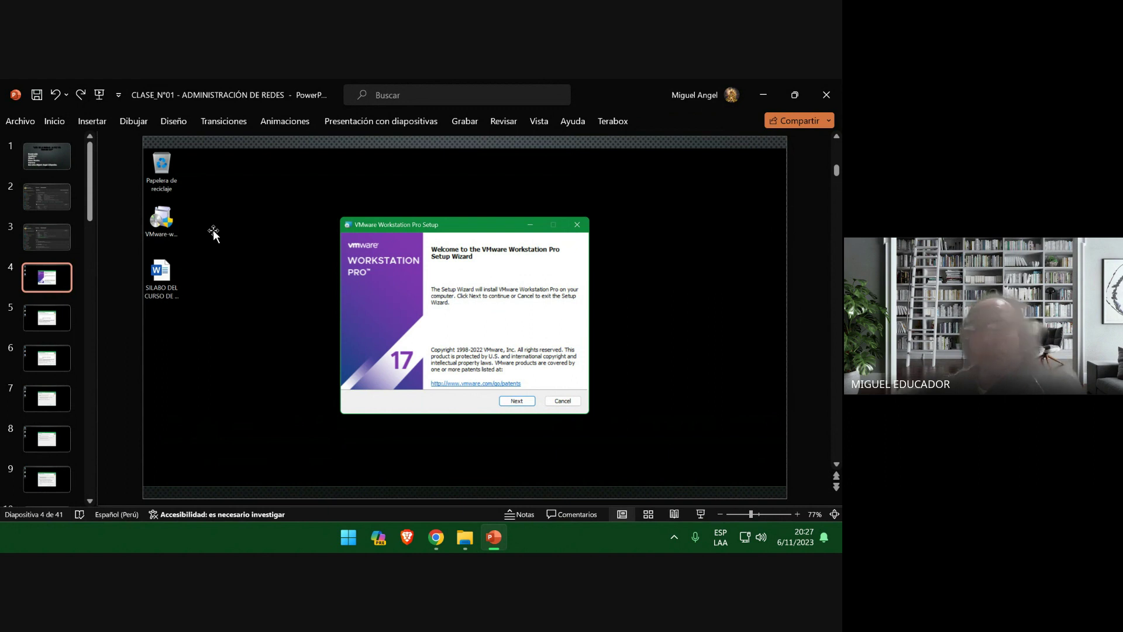
Step: Launch Notepad from the Start search and maximize its window
{"action": "key", "text": "super"}
{"action": "type", "text": "NO"}
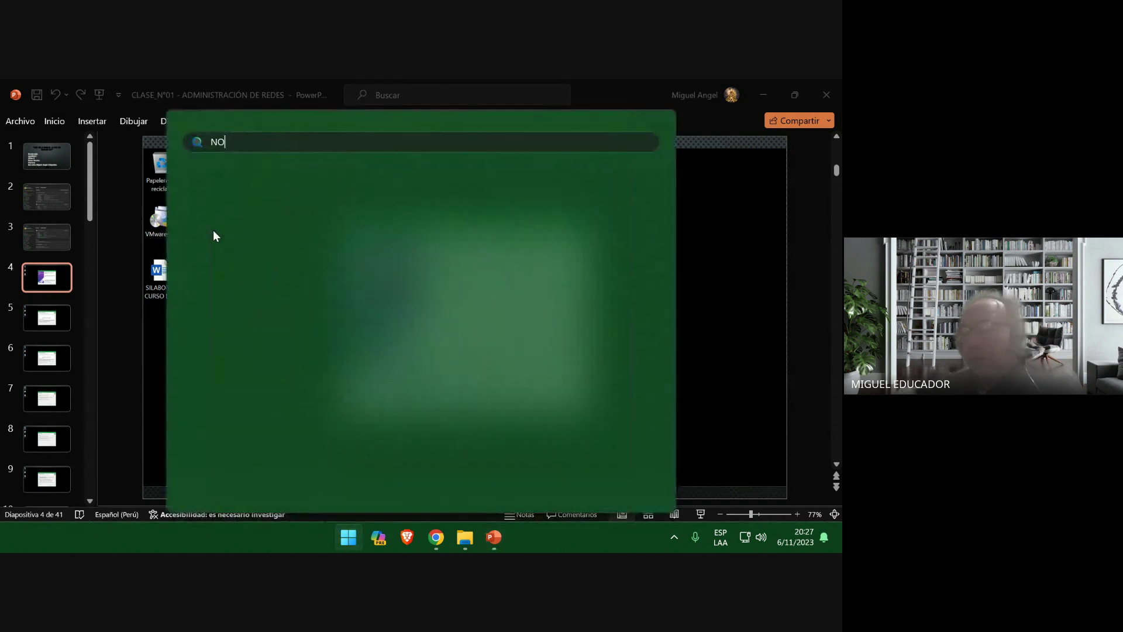
{"action": "type", "text": "TE"}
{"action": "key", "text": "Return"}
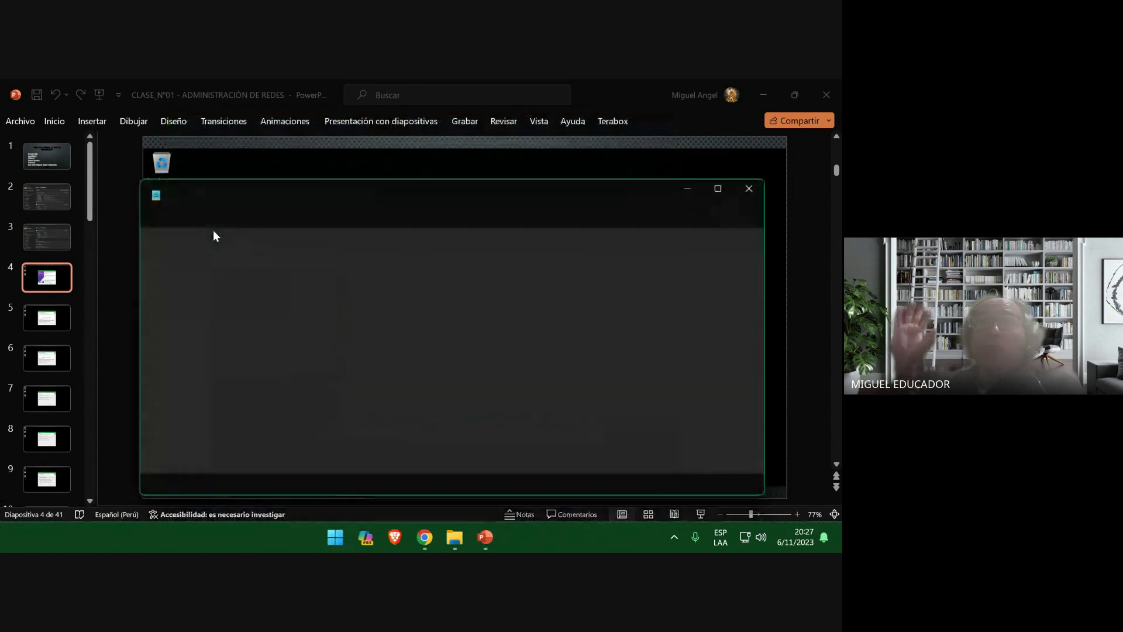
{"action": "double_click", "coordinate": [566, 198]}
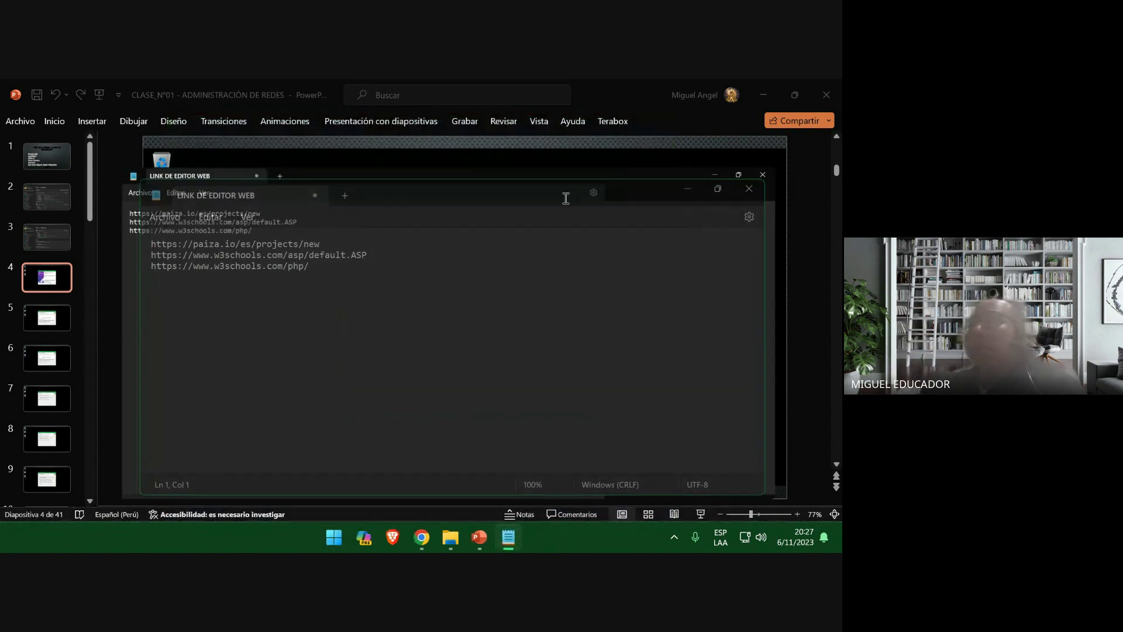
Step: Add a blank tab and close the LINK DE EDITOR WEB tab, saving its changes
{"action": "left_click", "coordinate": [204, 90]}
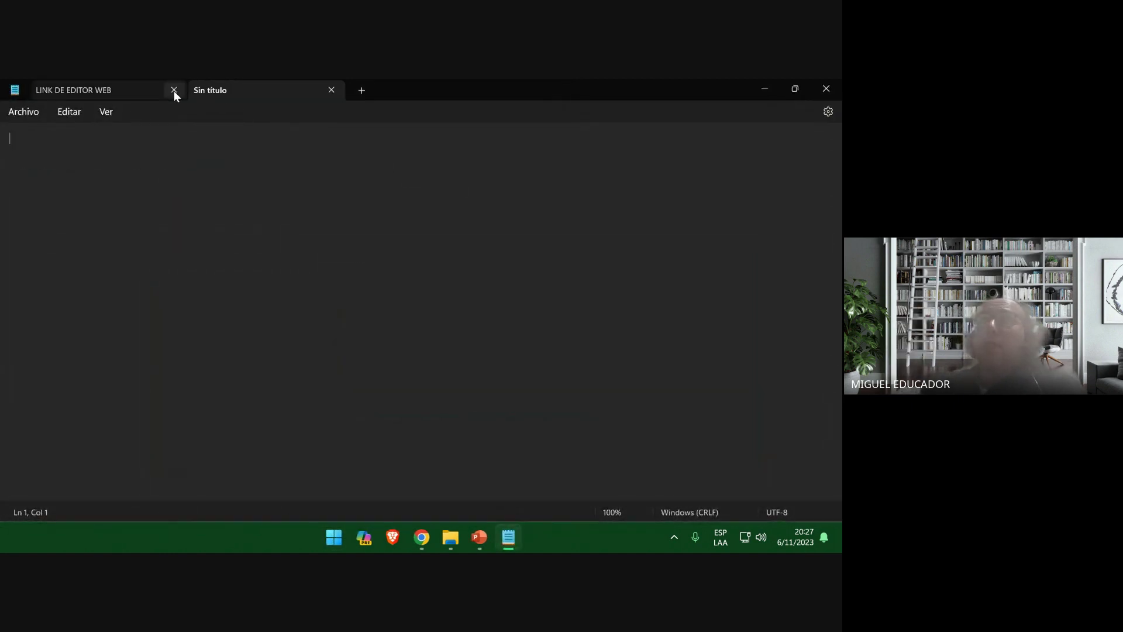
{"action": "left_click", "coordinate": [174, 90]}
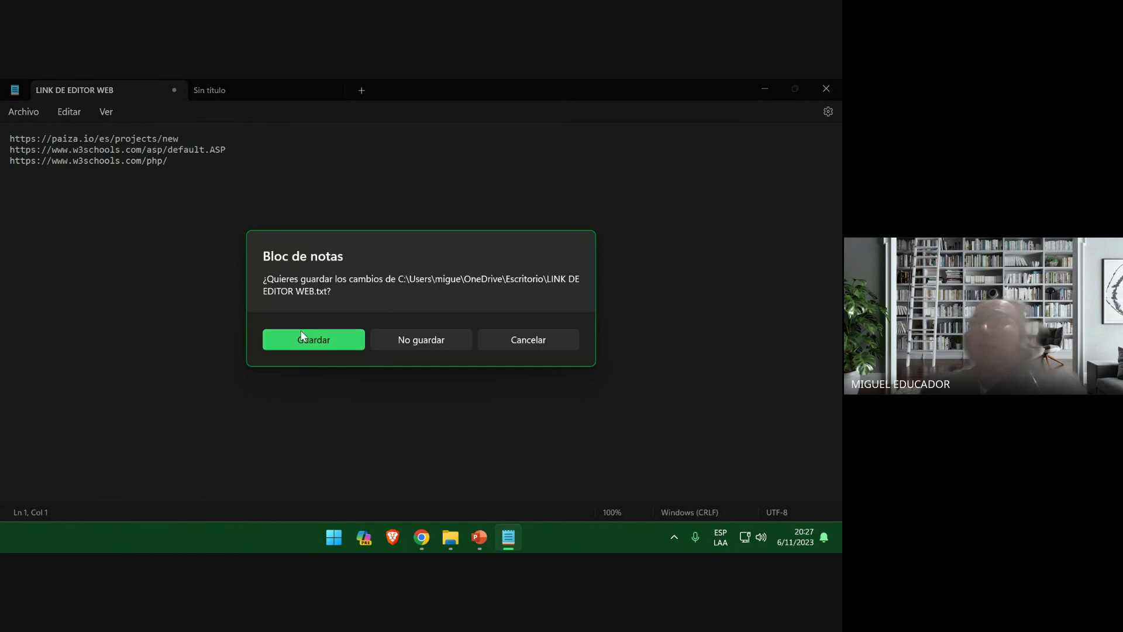
{"action": "left_click", "coordinate": [303, 338]}
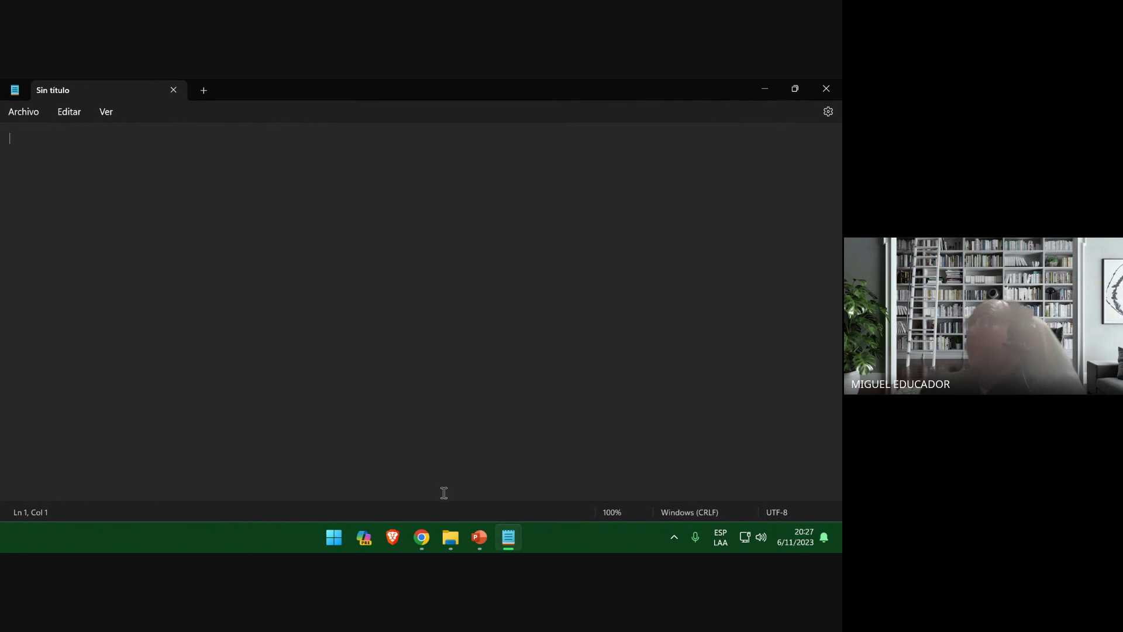
Step: Minimize PowerPoint and delete BCUninstaller_5.7_setup from the ACTIVIDAD DE NOCHE folder
{"action": "left_click", "coordinate": [483, 538]}
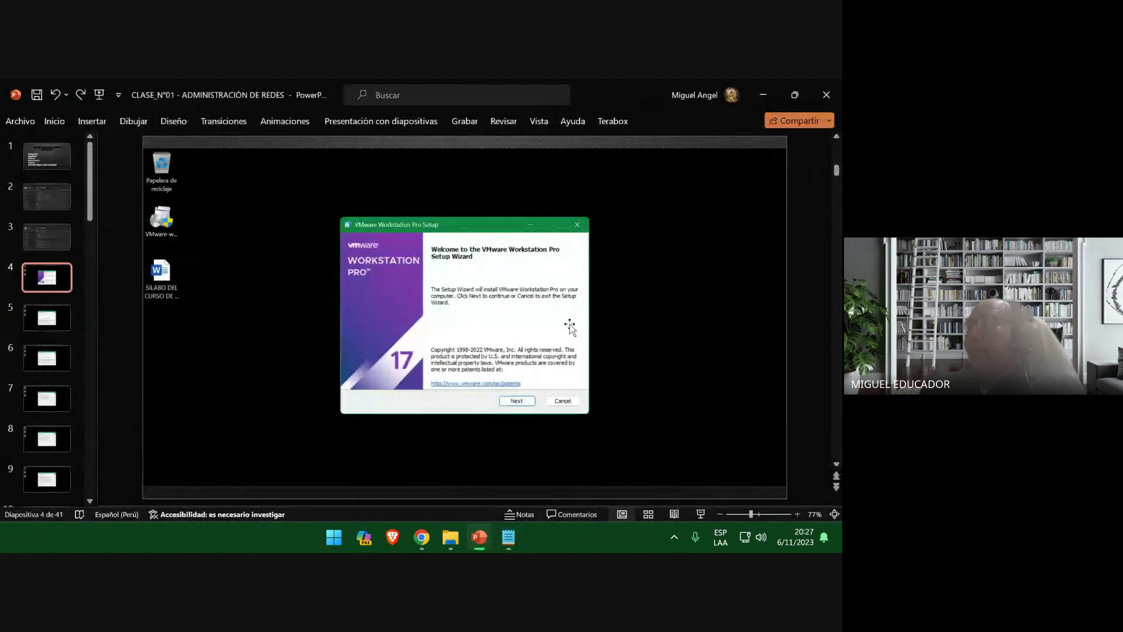
{"action": "left_click", "coordinate": [758, 95]}
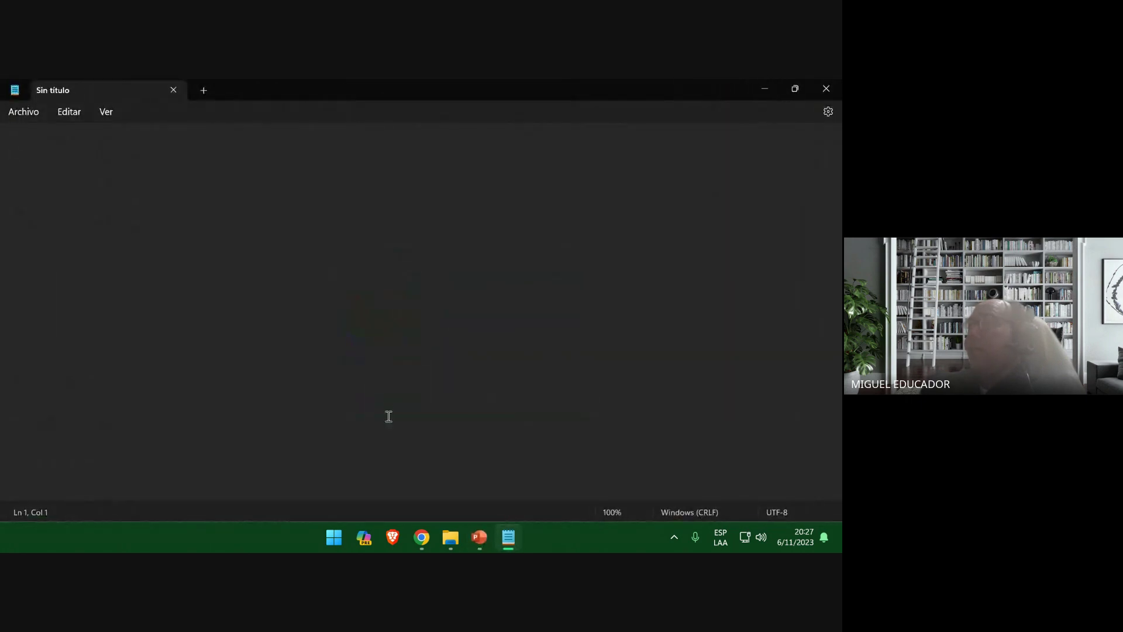
{"action": "mouse_move", "coordinate": [450, 537]}
{"action": "left_click", "coordinate": [451, 483]}
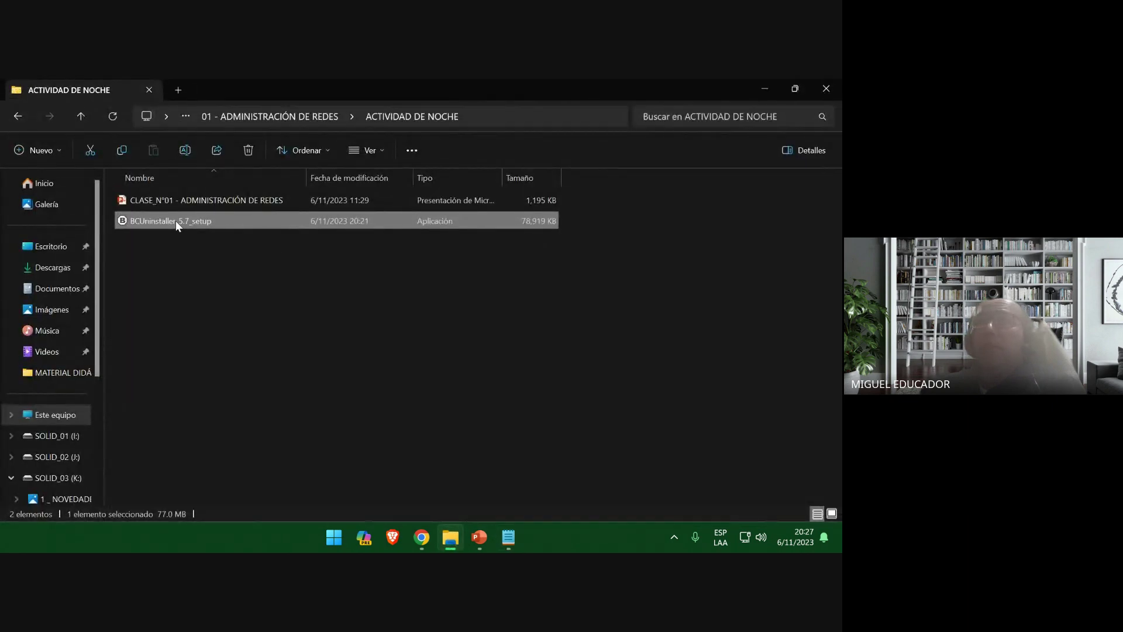
{"action": "key", "text": "Delete"}
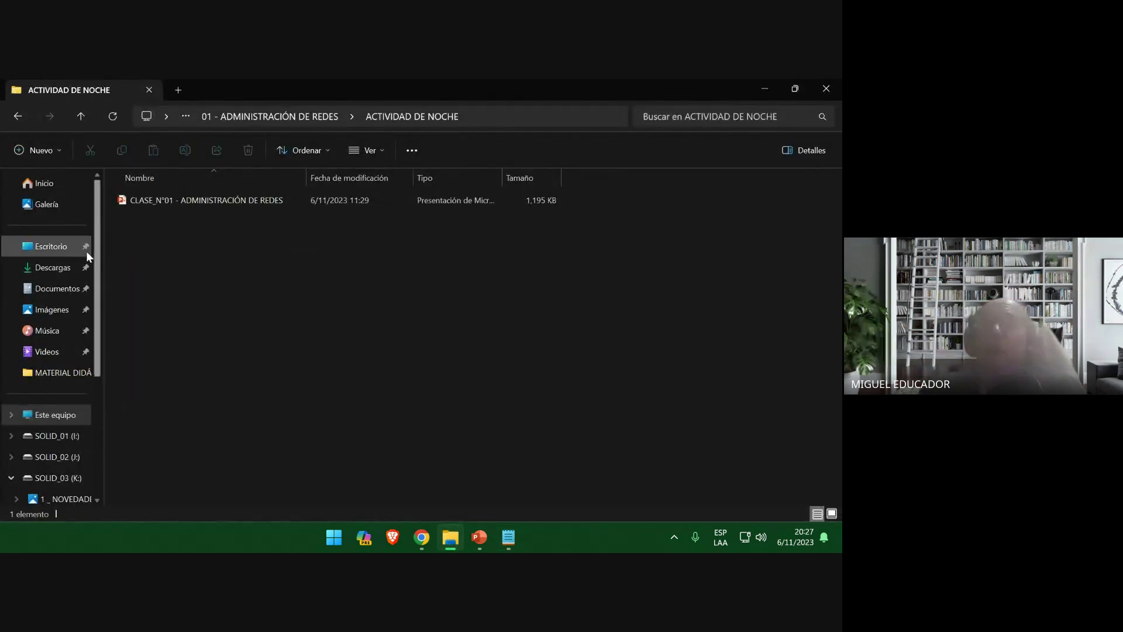
Step: Browse the Escritorio and Descargas folders in File Explorer
{"action": "left_click", "coordinate": [61, 249]}
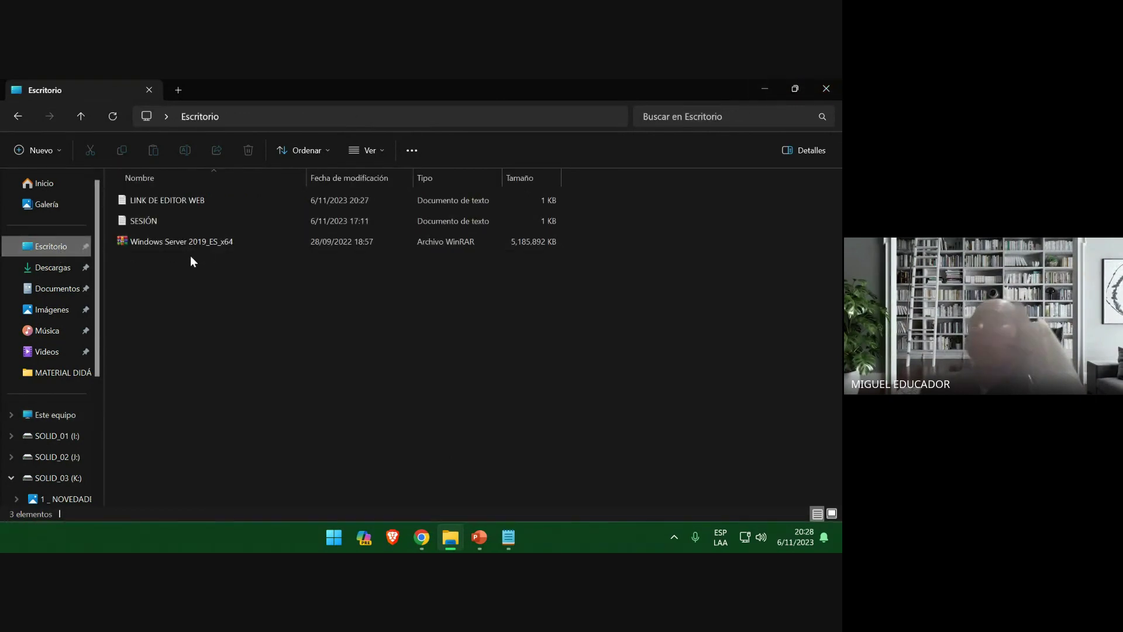
{"action": "left_click", "coordinate": [53, 267]}
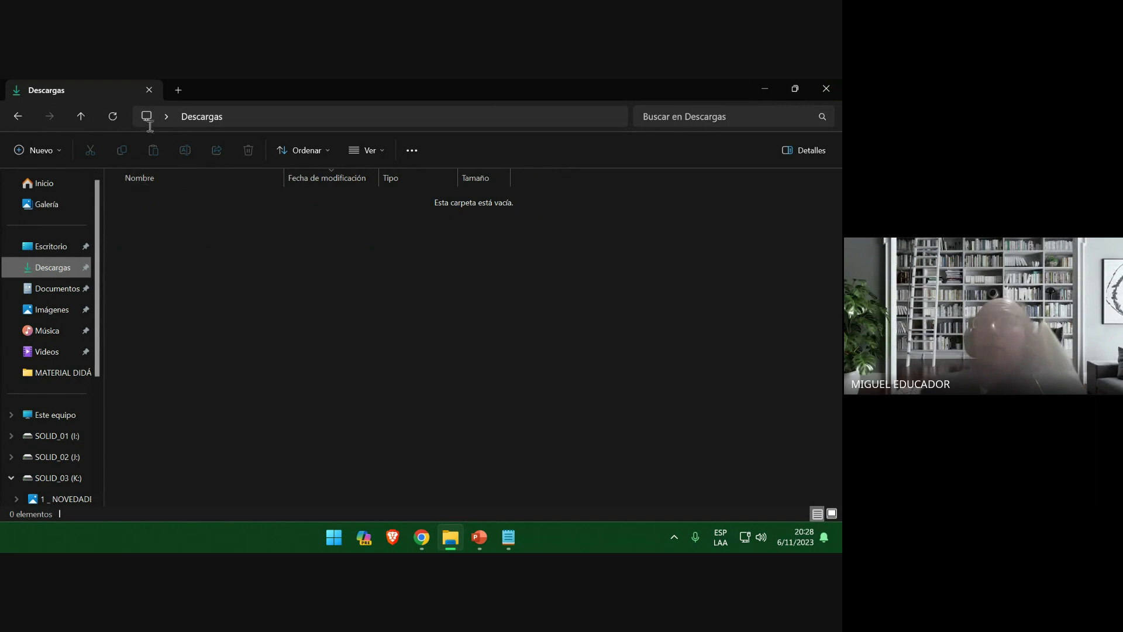
{"action": "left_click", "coordinate": [80, 116]}
{"action": "right_click", "coordinate": [264, 311]}
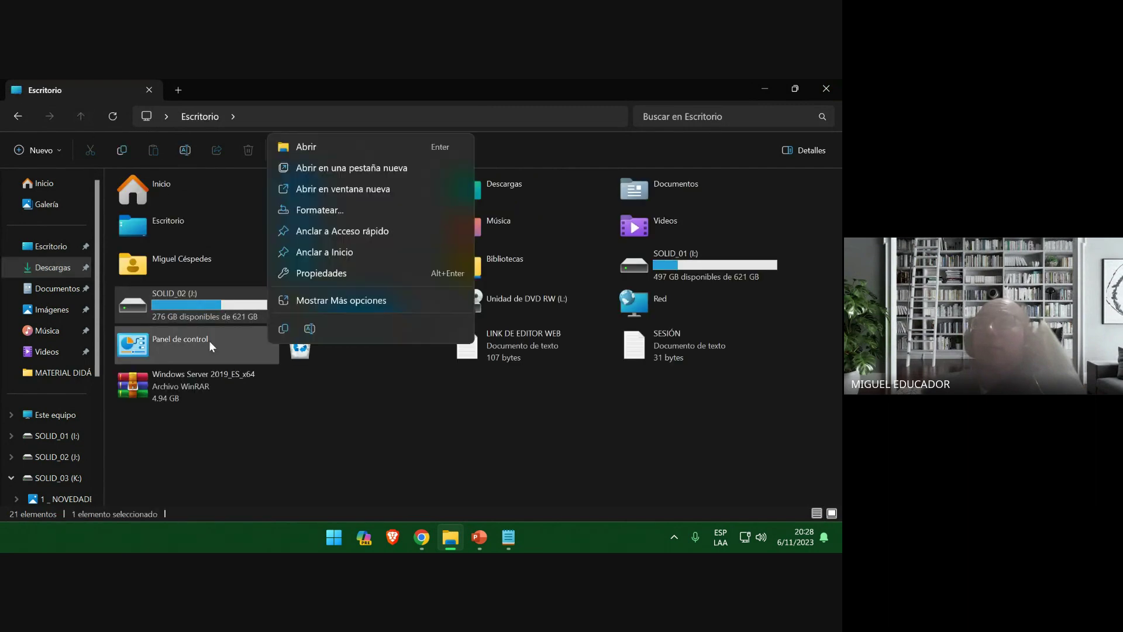
{"action": "left_click", "coordinate": [48, 246]}
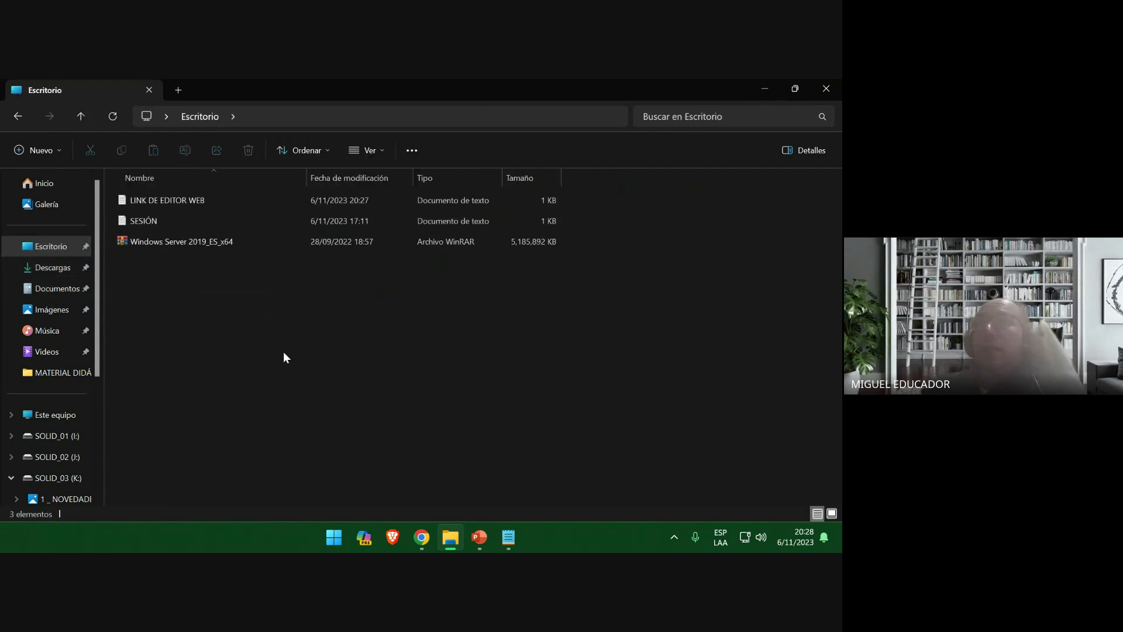
{"action": "right_click", "coordinate": [302, 355]}
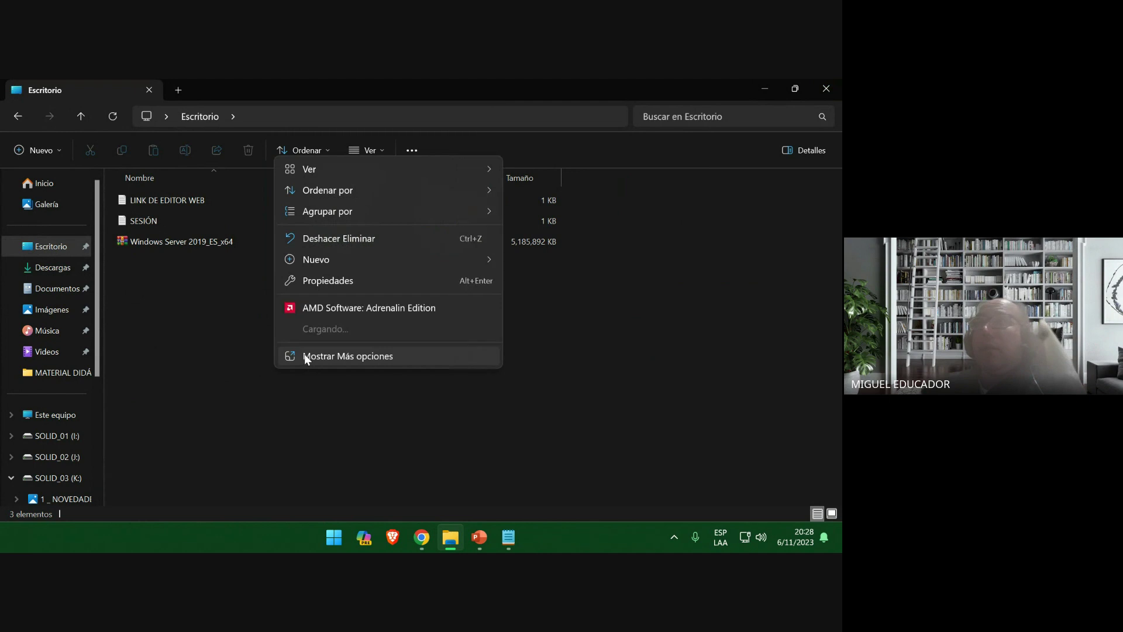
Step: Close File Explorer and minimize Notepad to reveal the desktop
{"action": "left_click", "coordinate": [816, 88]}
{"action": "left_click", "coordinate": [769, 89]}
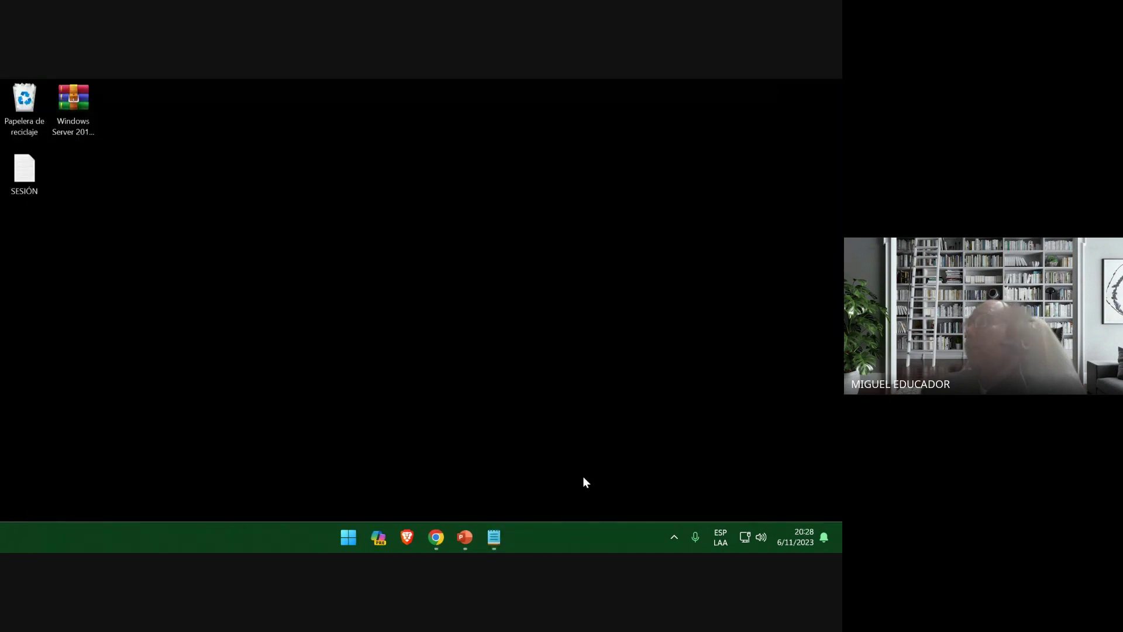
{"action": "left_click", "coordinate": [437, 537]}
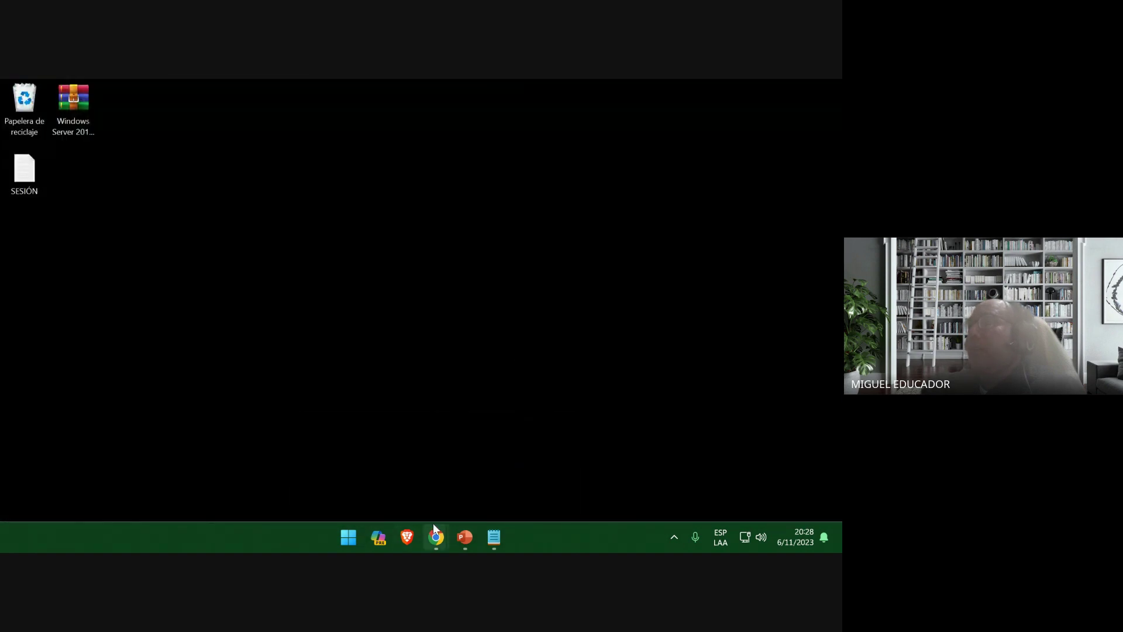
Step: Download the VMware installer from the SEMANA_N°01 Drive folder despite the virus-scan warning
{"action": "left_click", "coordinate": [434, 534]}
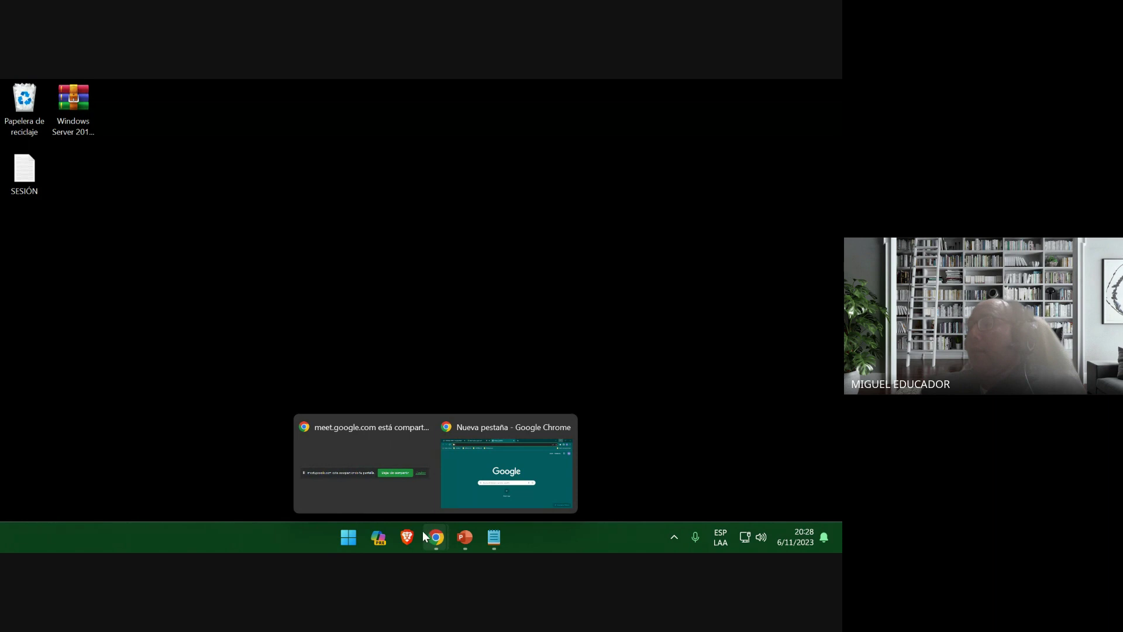
{"action": "left_click", "coordinate": [506, 474]}
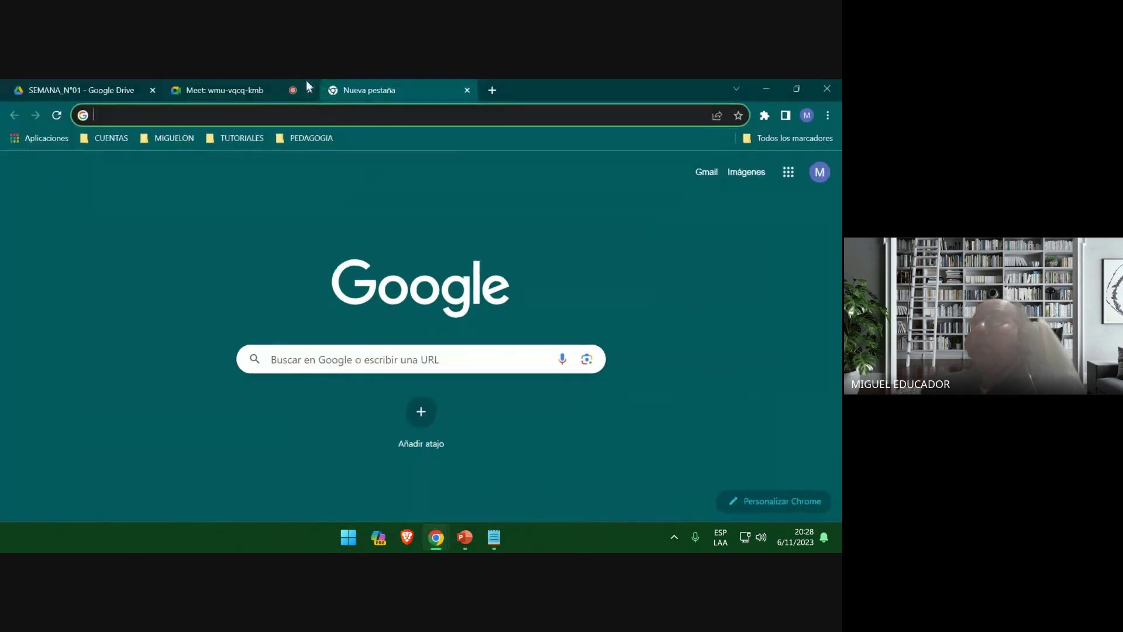
{"action": "left_click", "coordinate": [177, 82]}
{"action": "left_click", "coordinate": [88, 90]}
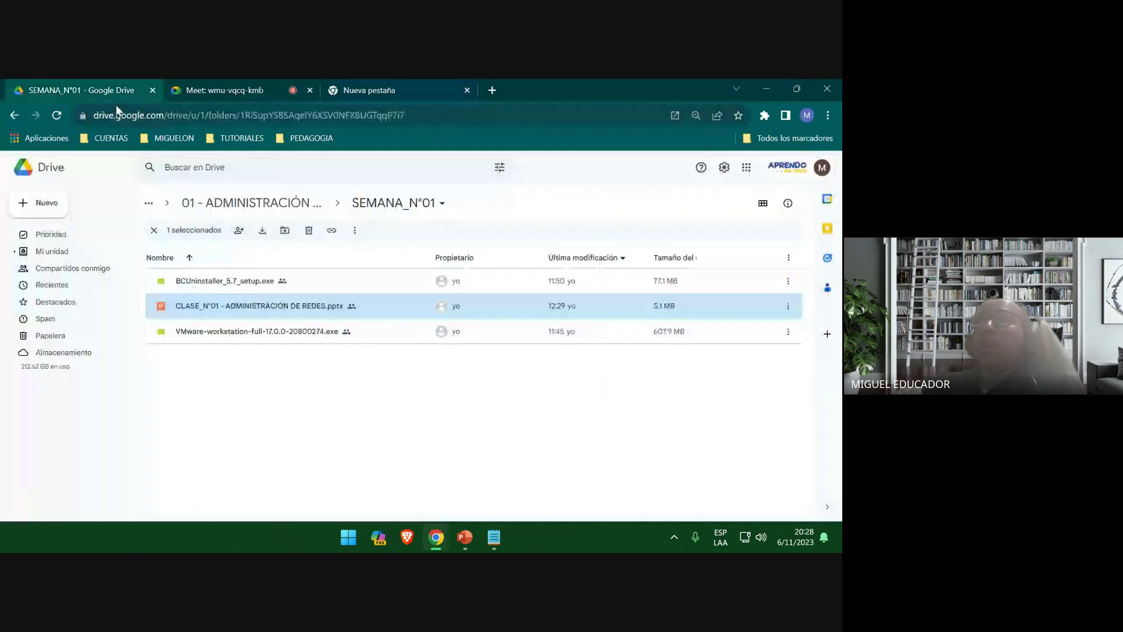
{"action": "left_click", "coordinate": [242, 340]}
{"action": "right_click", "coordinate": [242, 339]}
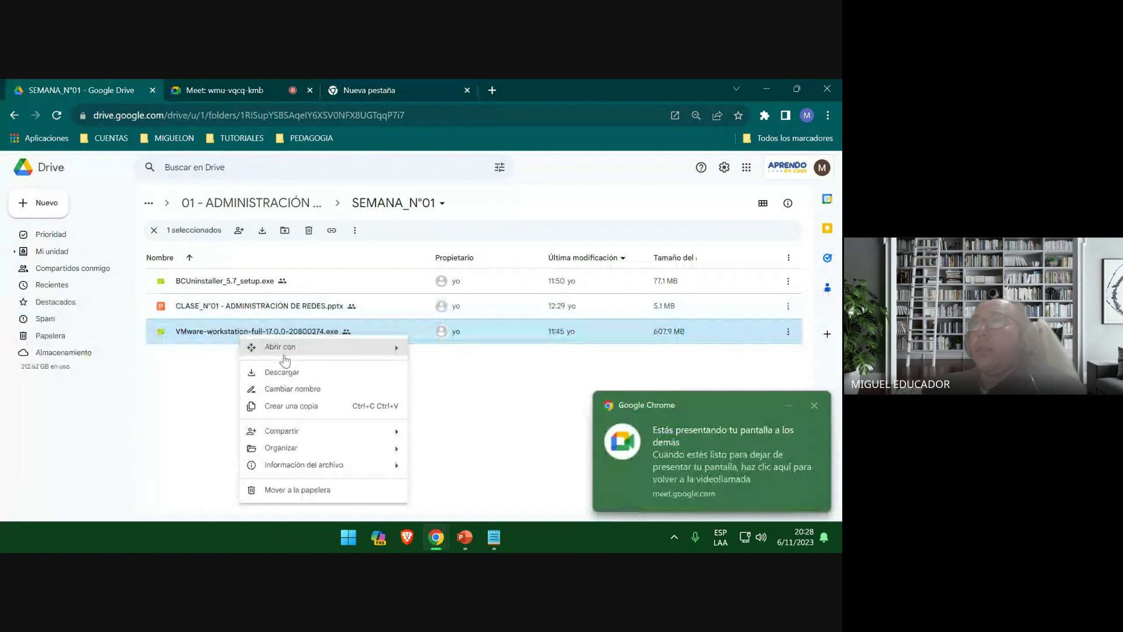
{"action": "left_click", "coordinate": [332, 380]}
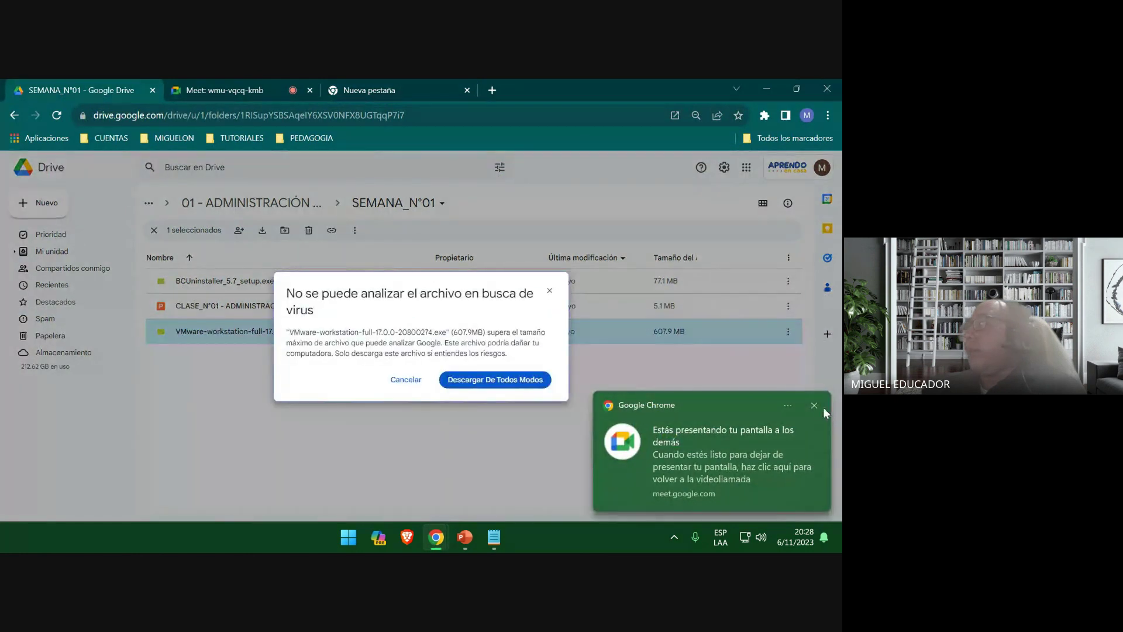
{"action": "left_click", "coordinate": [504, 390]}
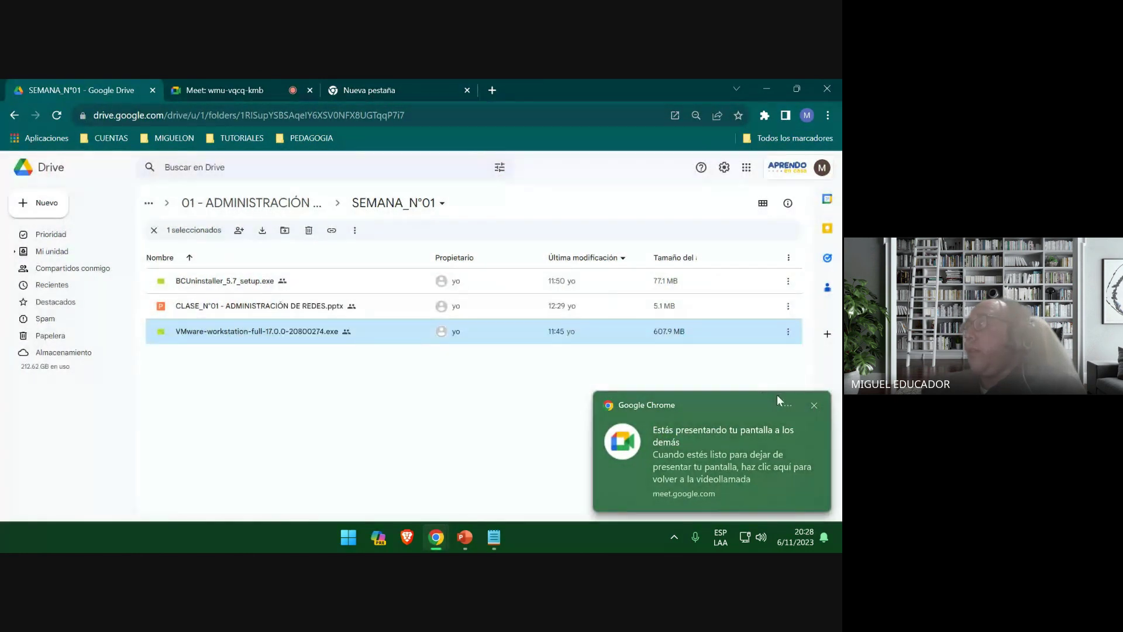
Step: Open Chrome's full download history page and close the empty new tab
{"action": "left_click", "coordinate": [818, 406]}
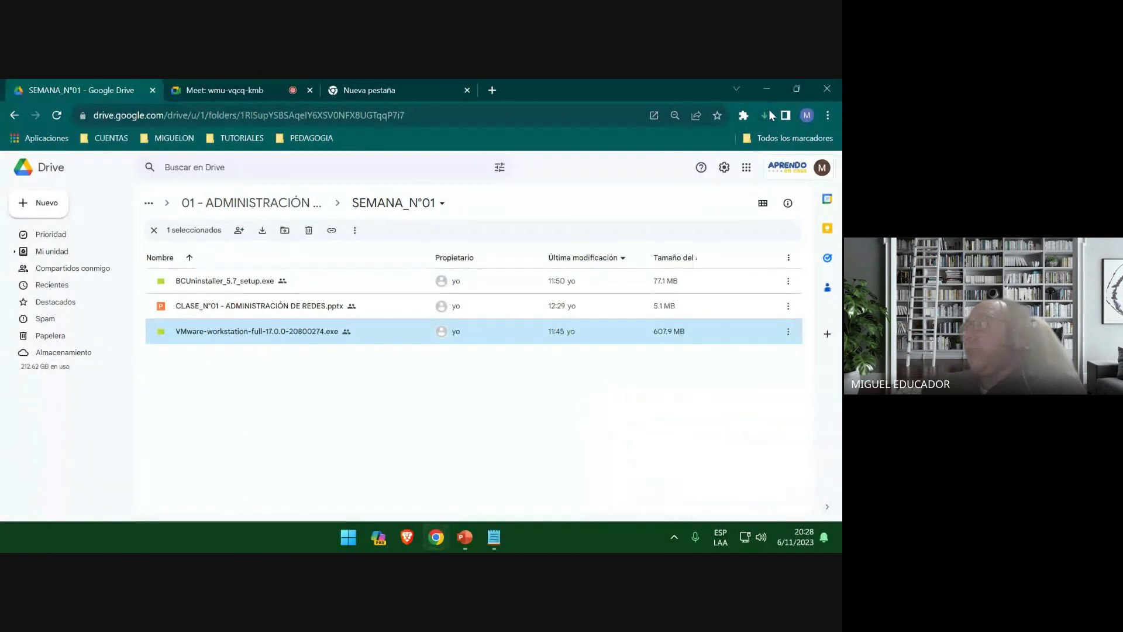
{"action": "left_click", "coordinate": [769, 110]}
{"action": "left_click", "coordinate": [644, 226]}
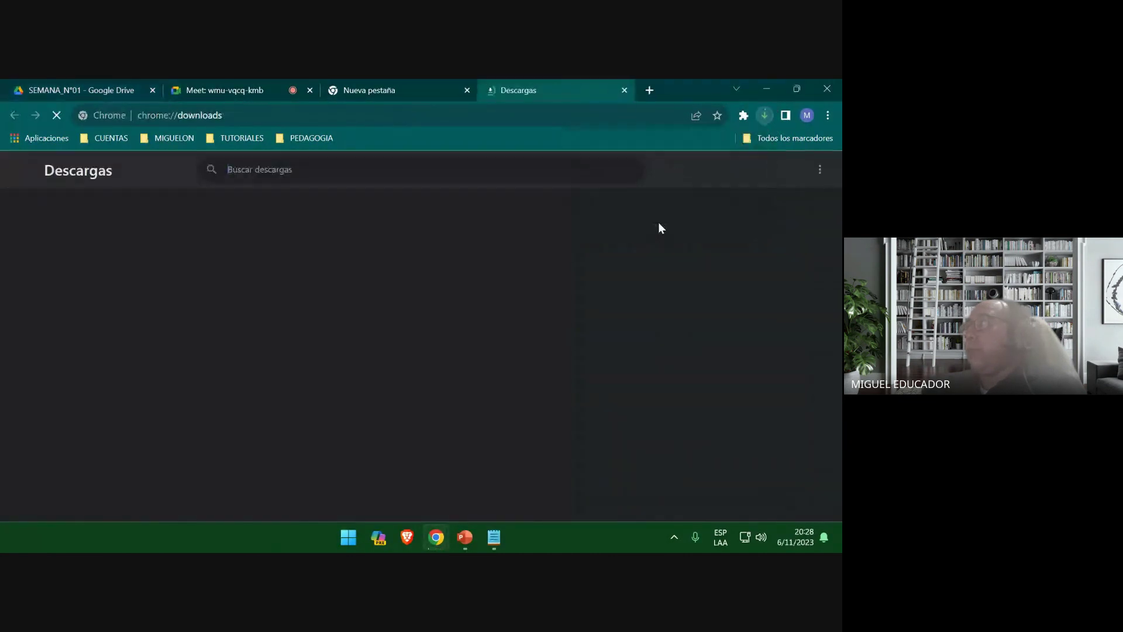
{"action": "left_click", "coordinate": [449, 96]}
{"action": "left_click", "coordinate": [468, 90]}
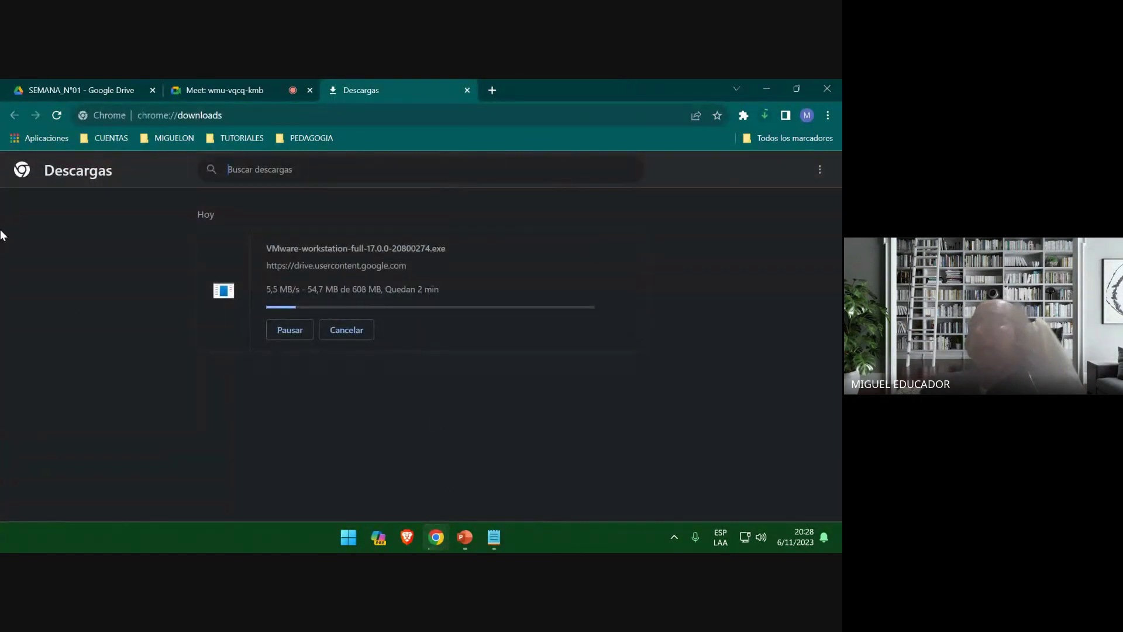
Step: Minimize Chrome, permanently empty the Recycle Bin, and bring Notepad back to the front
{"action": "left_click", "coordinate": [766, 88]}
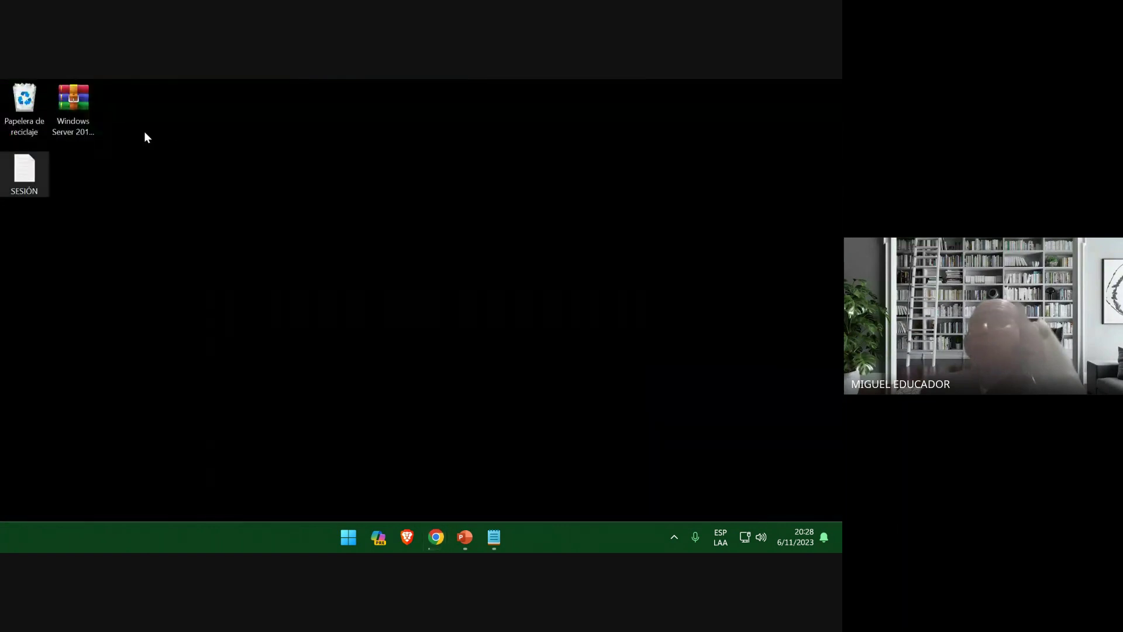
{"action": "right_click", "coordinate": [26, 98]}
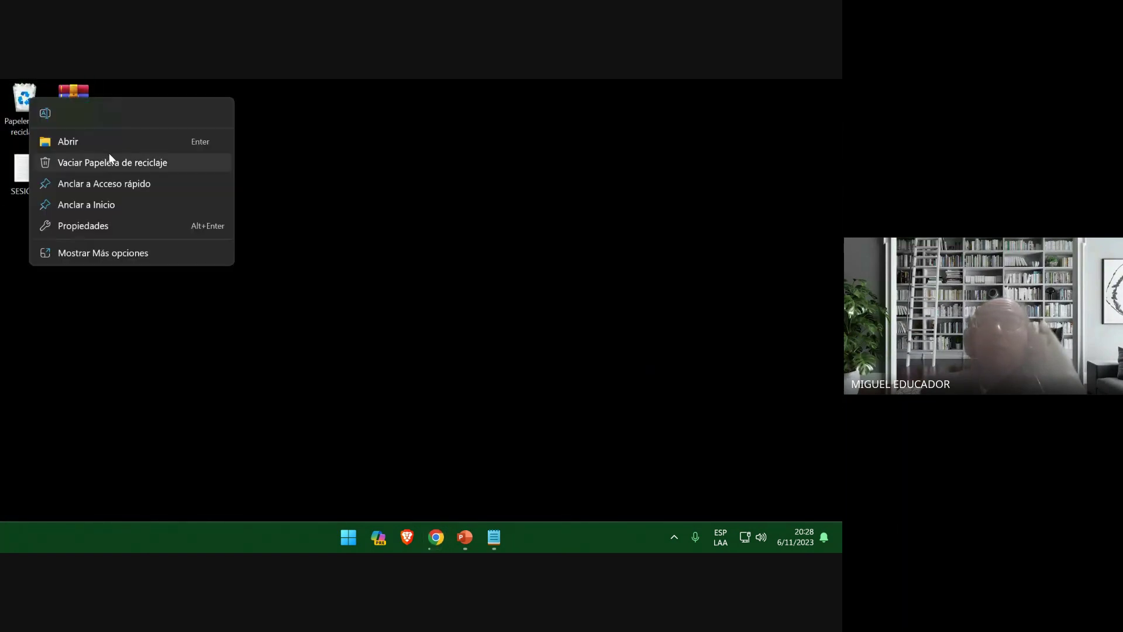
{"action": "left_click", "coordinate": [126, 163]}
{"action": "left_click", "coordinate": [471, 373]}
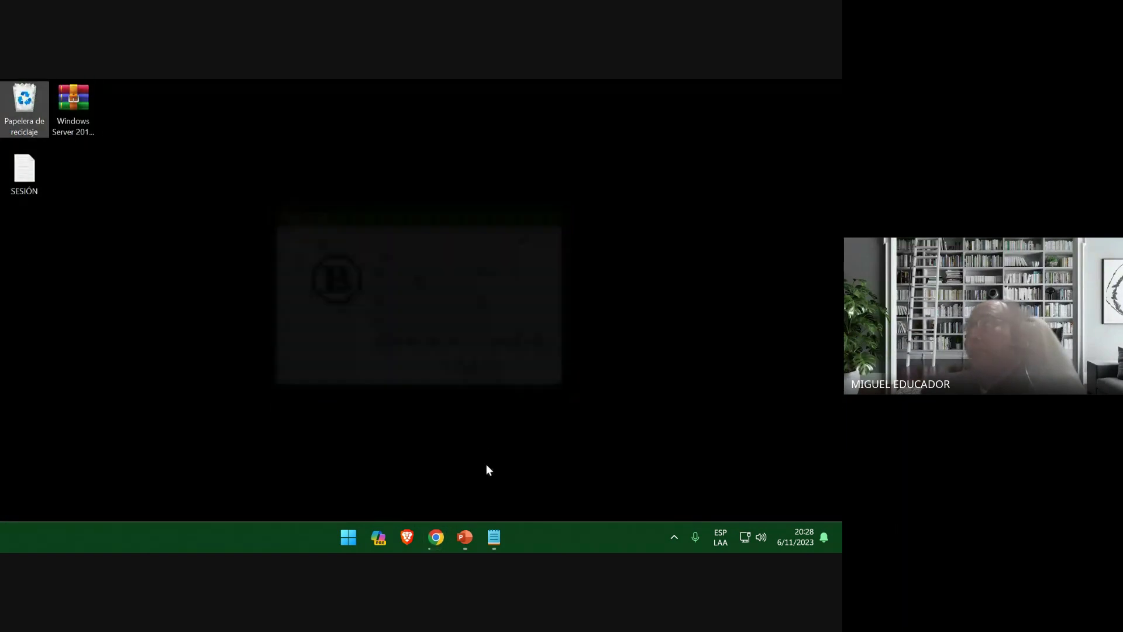
{"action": "mouse_move", "coordinate": [494, 538]}
{"action": "left_click", "coordinate": [410, 485]}
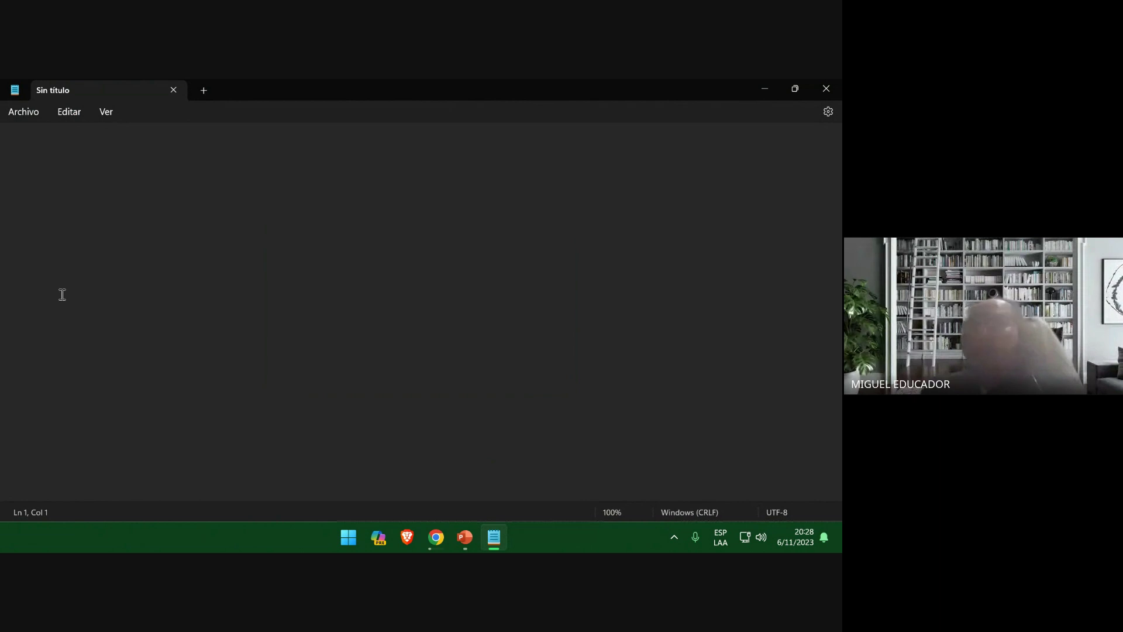
Step: Save the CLASE_N°01 presentation showing the VMware setup wizard slide
{"action": "left_click", "coordinate": [466, 537]}
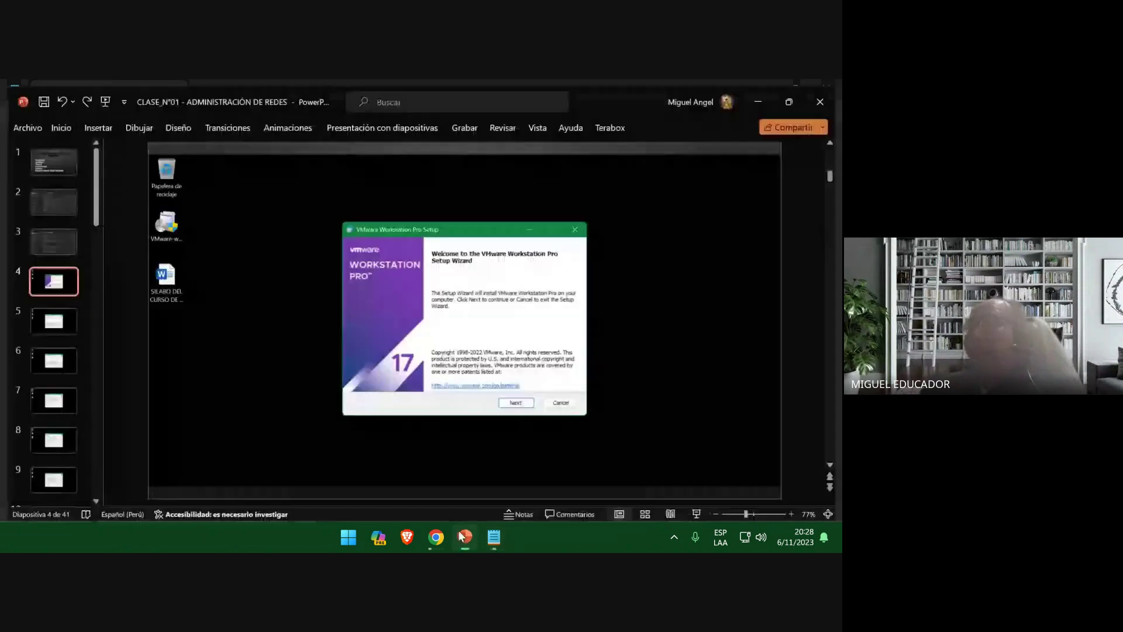
{"action": "left_click_drag", "start_coordinate": [253, 184], "coordinate": [253, 185]}
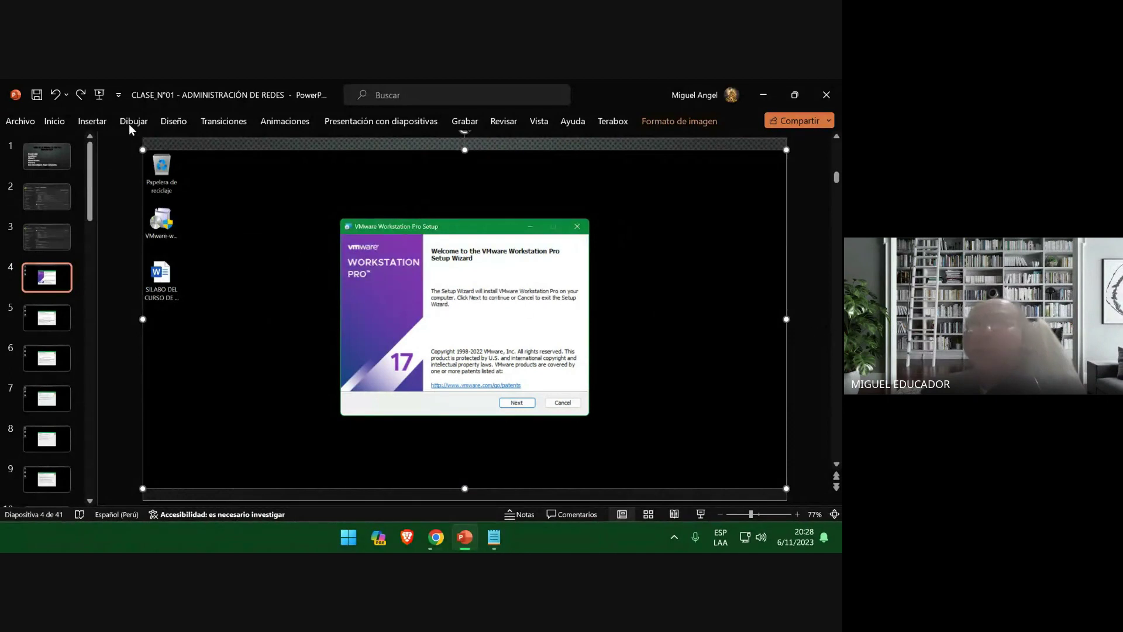
{"action": "left_click", "coordinate": [38, 93]}
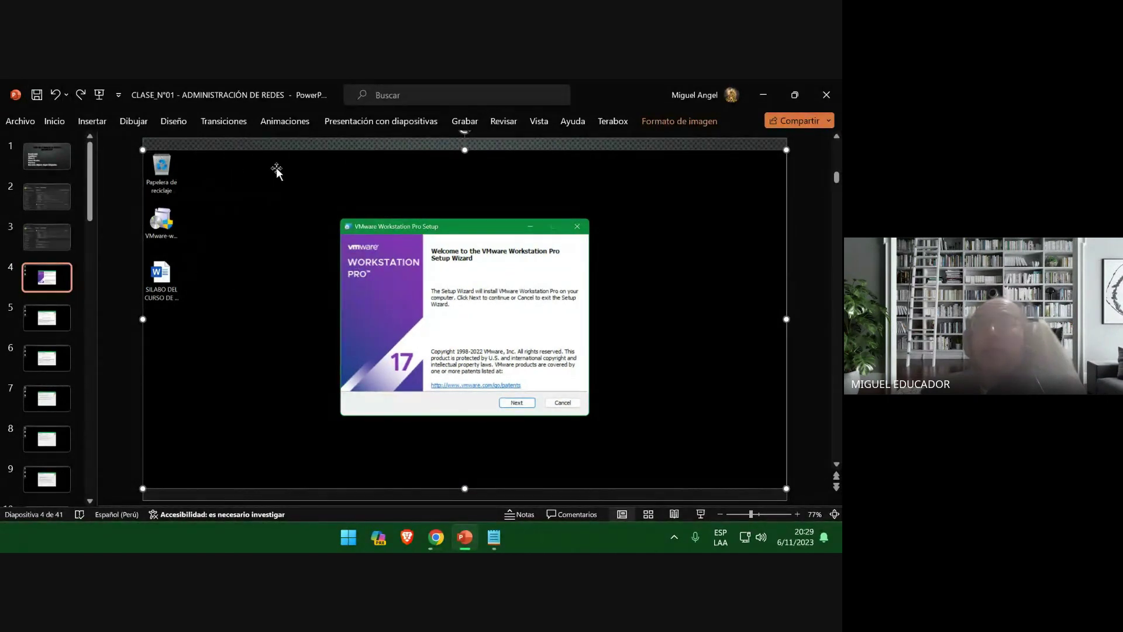
{"action": "key", "text": "Escape"}
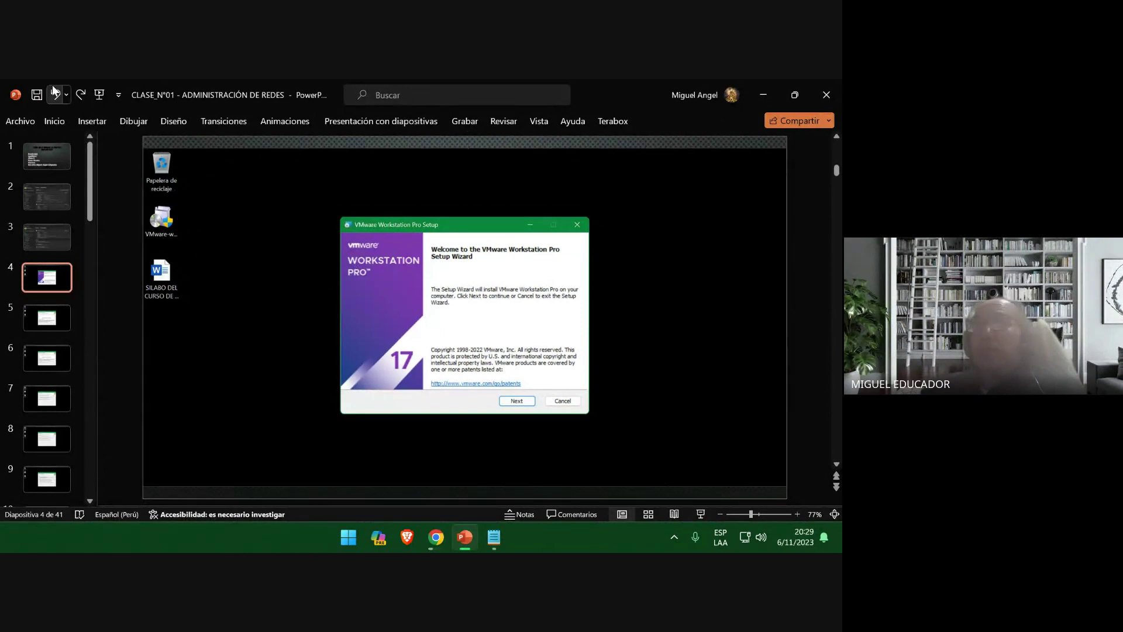
{"action": "left_click", "coordinate": [36, 94]}
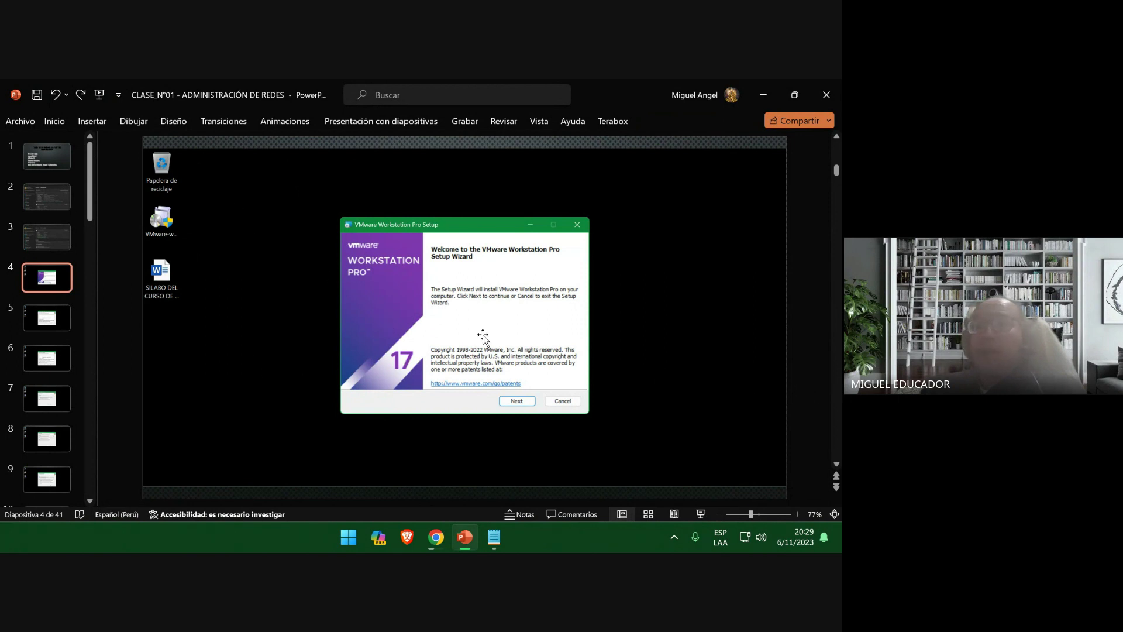
Step: Bring up and minimize the blank Notepad, then preview Chrome's open windows
{"action": "left_click", "coordinate": [494, 535]}
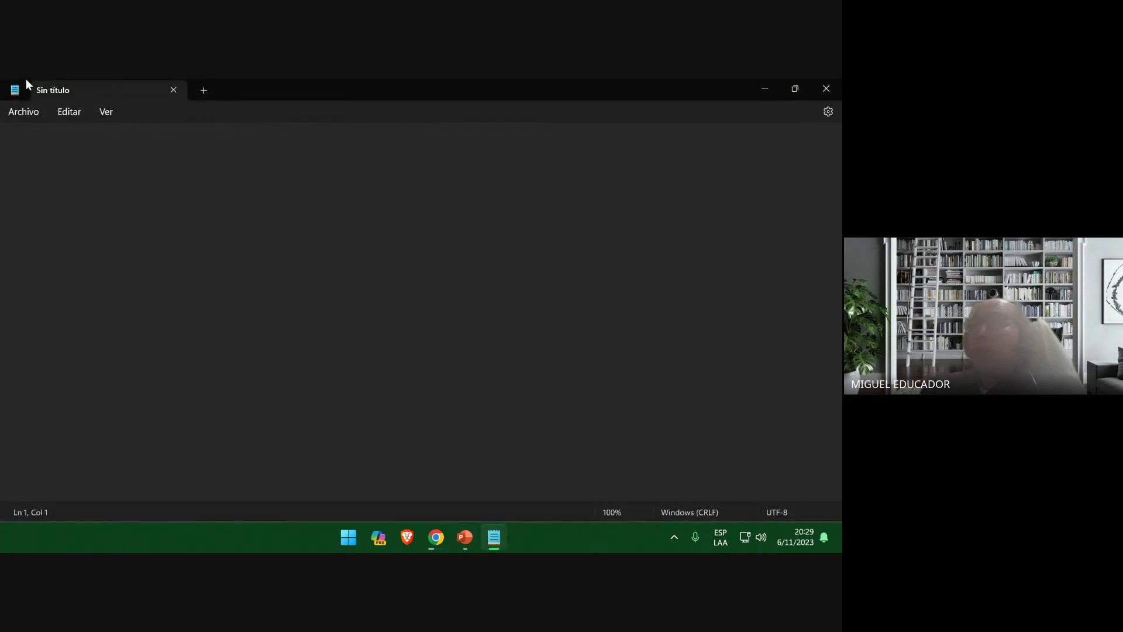
{"action": "left_click", "coordinate": [773, 88]}
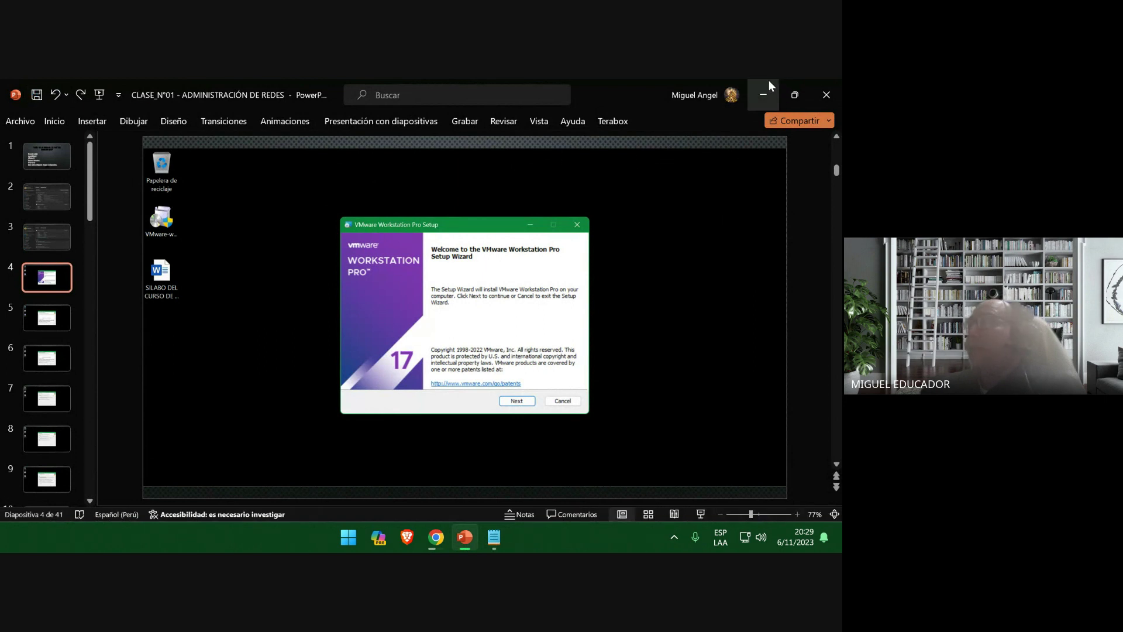
{"action": "left_click", "coordinate": [436, 535]}
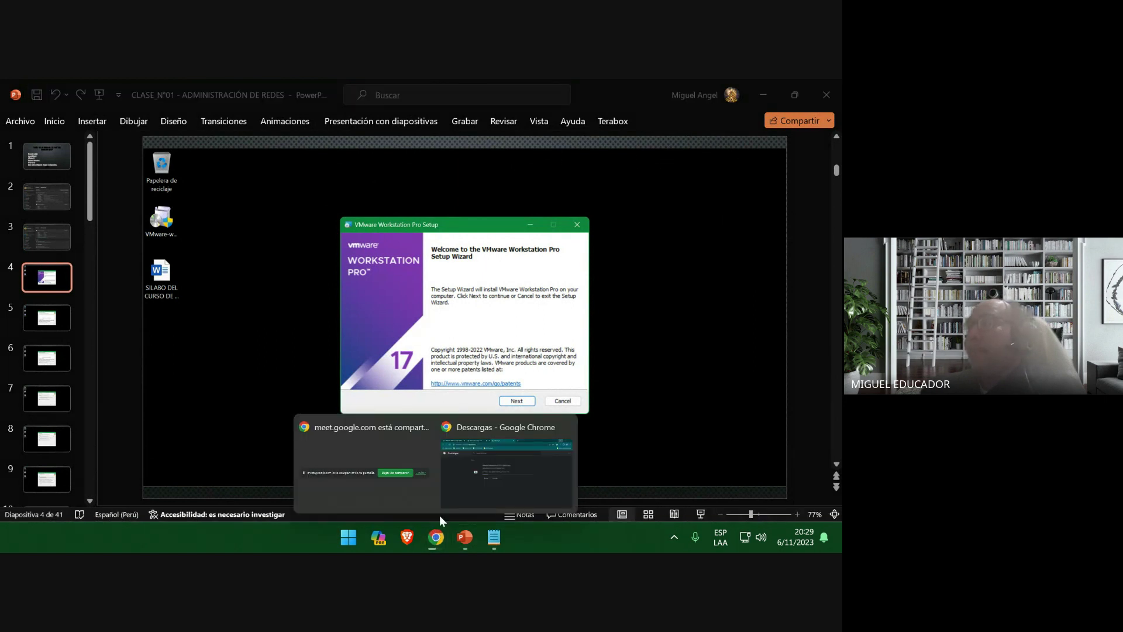
Step: Switch to Chrome's Descargas window showing the finished 608 MB VMware installer download
{"action": "left_click", "coordinate": [484, 440]}
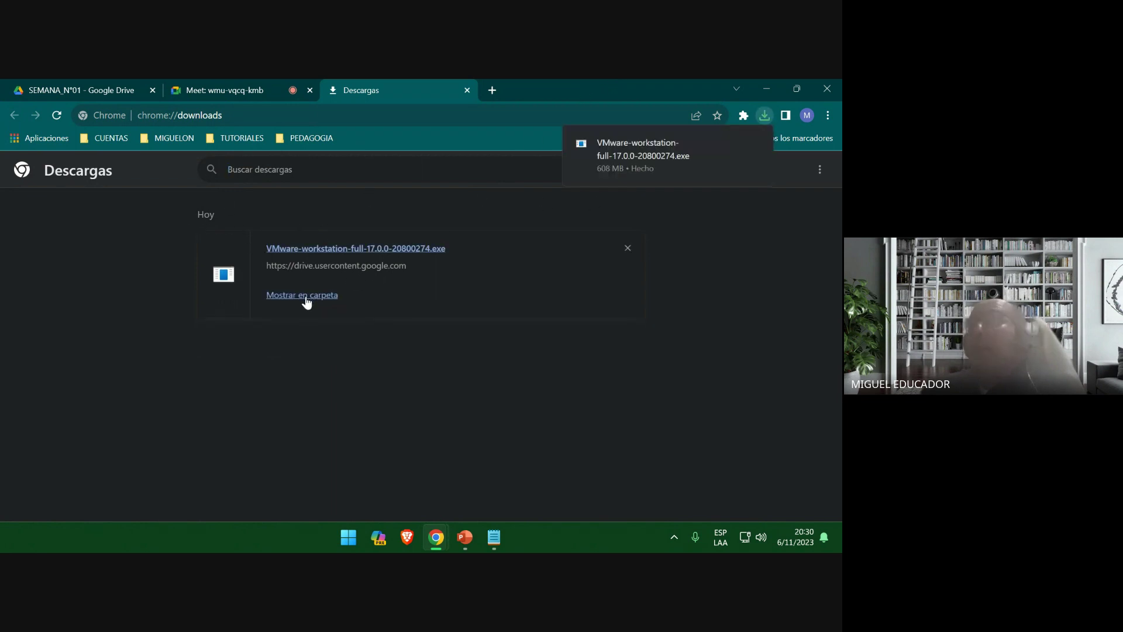
Step: Move VMware-workstation-full-17.0.0-20800274 from Descargas to Escritorio, then close File Explorer
{"action": "left_click", "coordinate": [306, 297]}
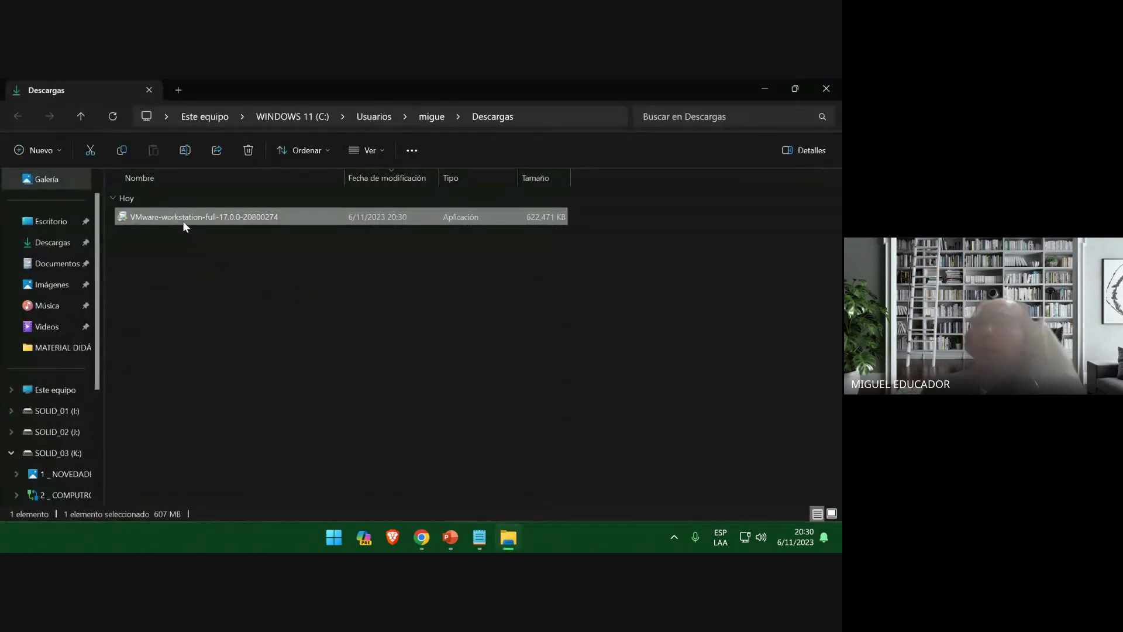
{"action": "right_click", "coordinate": [181, 221]}
{"action": "left_click", "coordinate": [196, 209]}
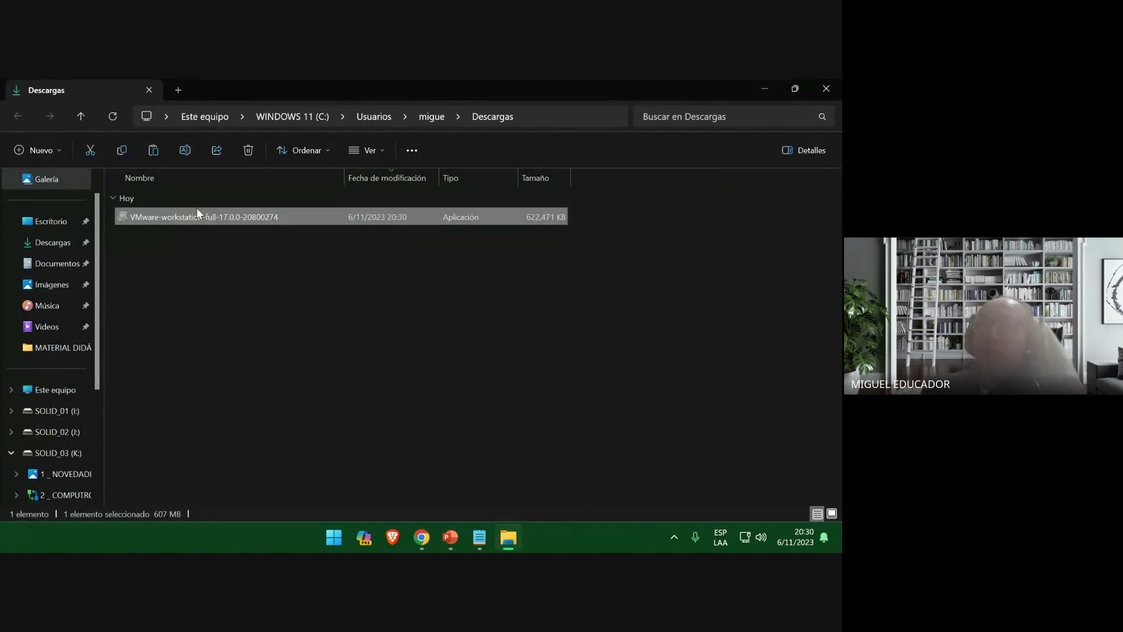
{"action": "left_click", "coordinate": [71, 221]}
{"action": "right_click", "coordinate": [271, 263]}
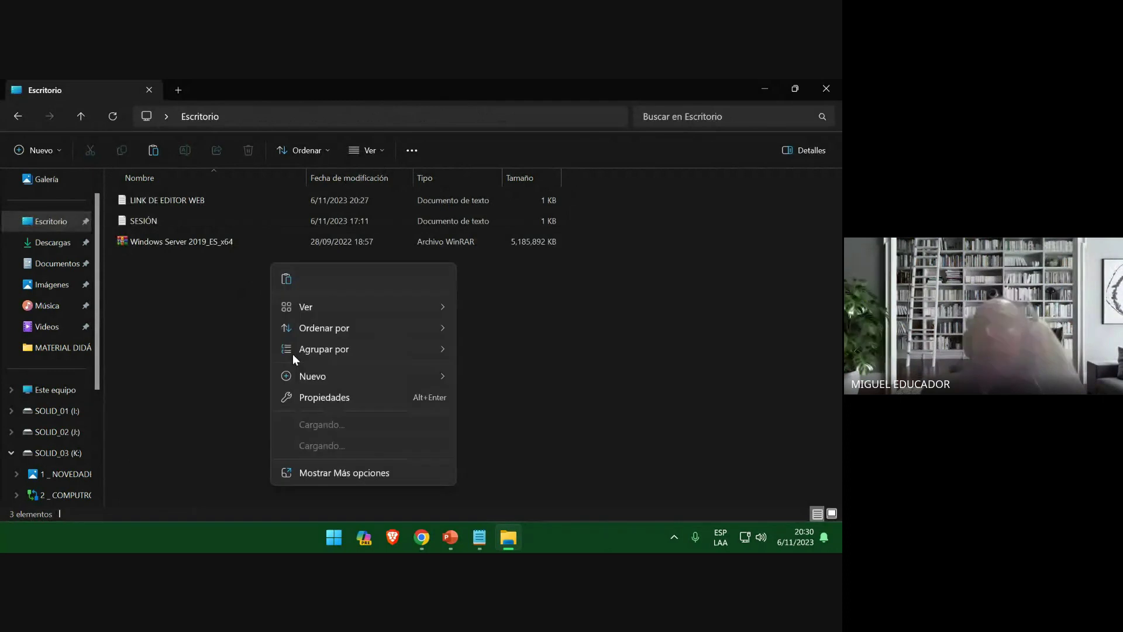
{"action": "left_click", "coordinate": [286, 280]}
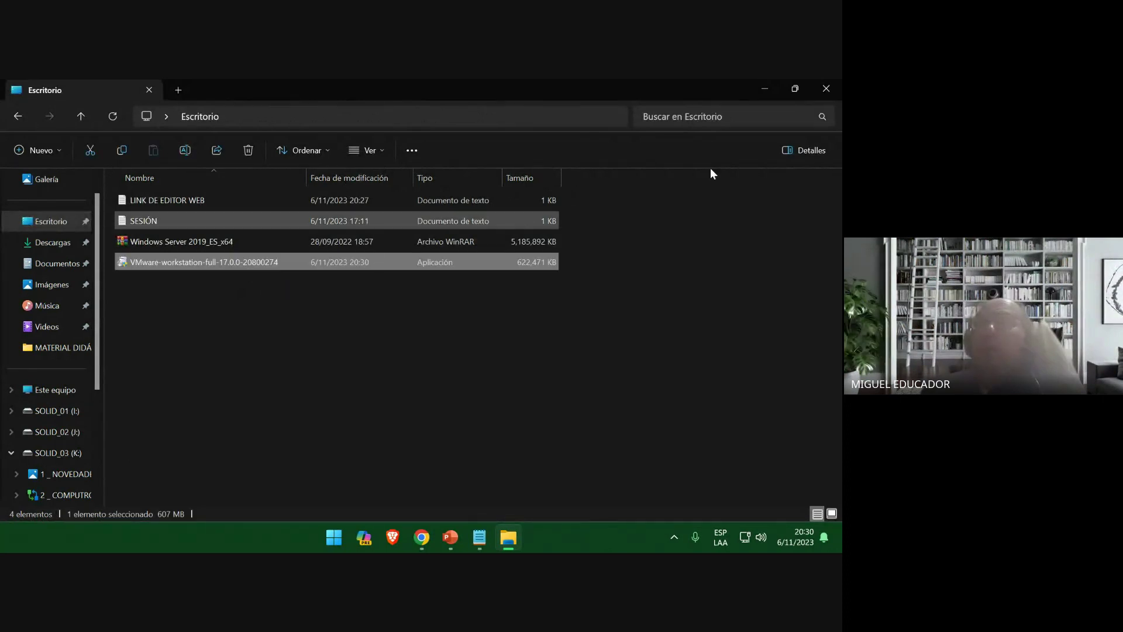
{"action": "left_click", "coordinate": [830, 89]}
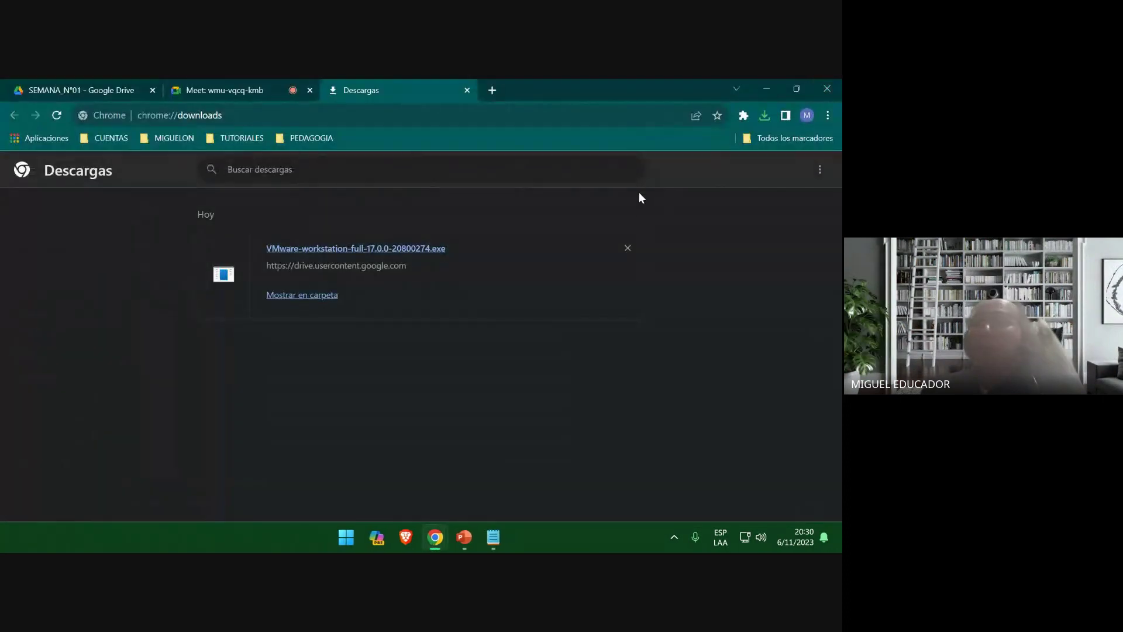
Step: Clear the VMware download entry, then close the Descargas tab and the Personas panel
{"action": "left_click", "coordinate": [628, 247]}
{"action": "left_click", "coordinate": [468, 89]}
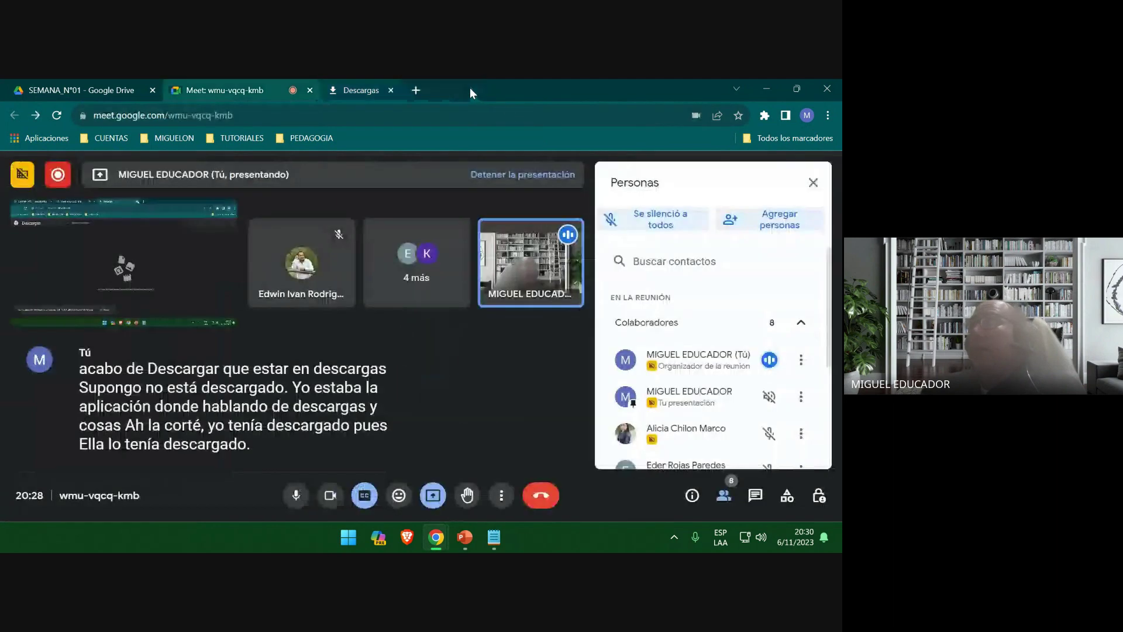
{"action": "left_click", "coordinate": [807, 185]}
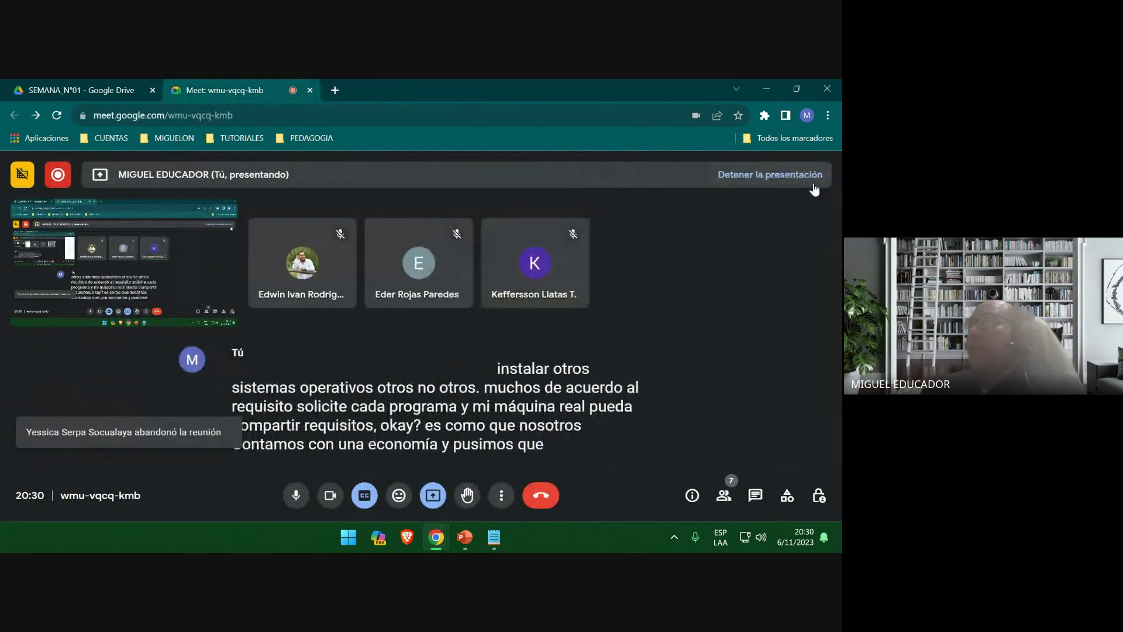
Step: Dismiss the screen-sharing notice and minimize Chrome
{"action": "left_click", "coordinate": [338, 92]}
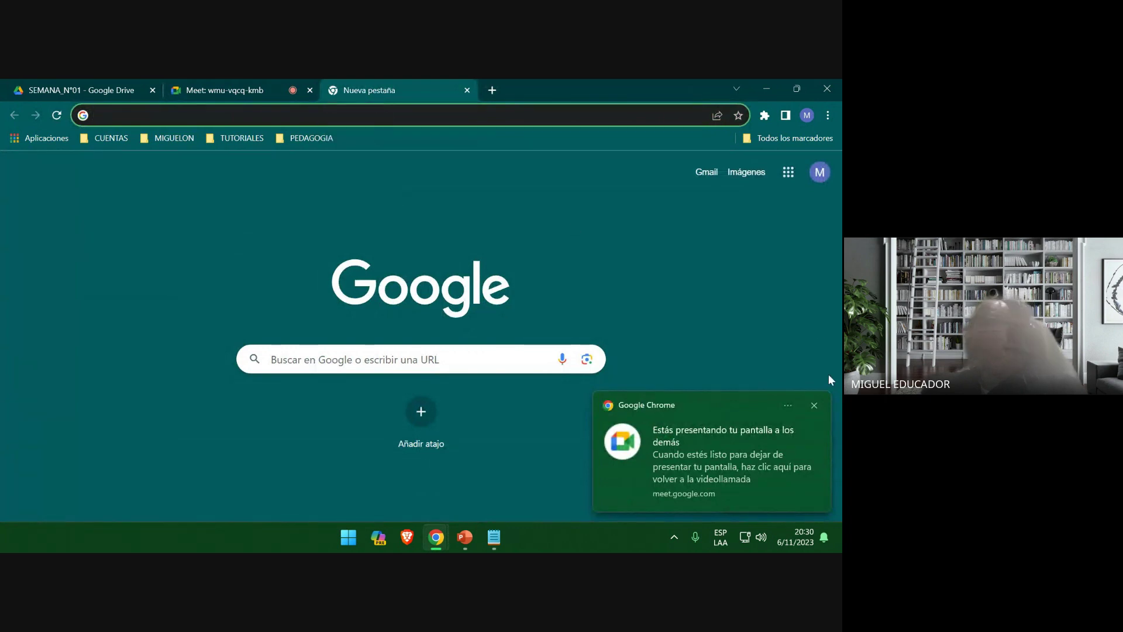
{"action": "left_click", "coordinate": [814, 405]}
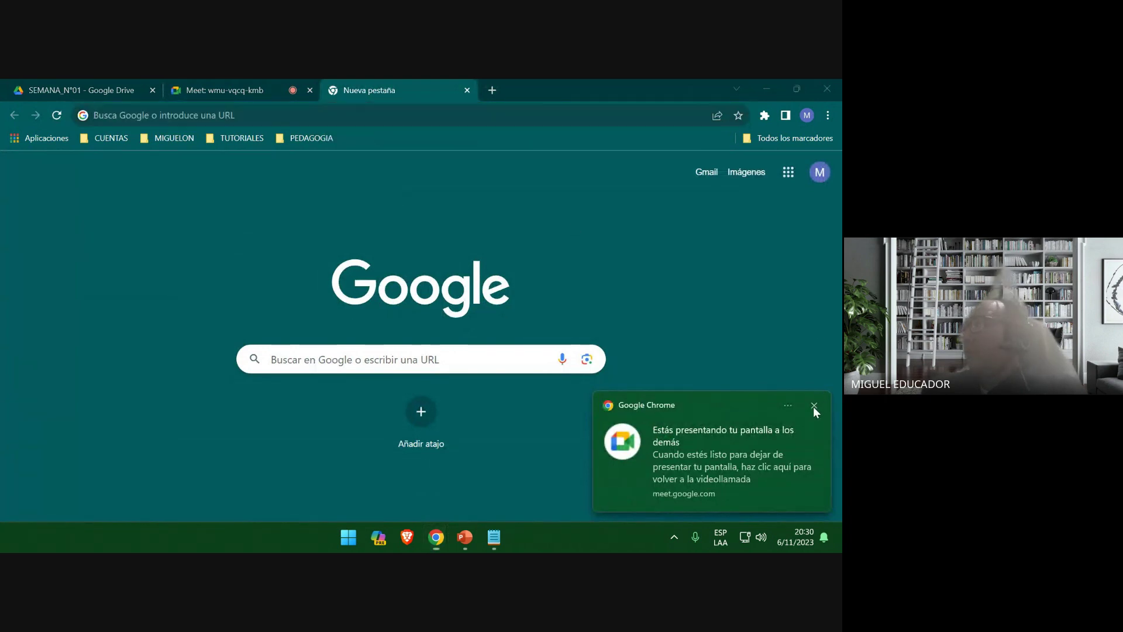
{"action": "left_click", "coordinate": [760, 89]}
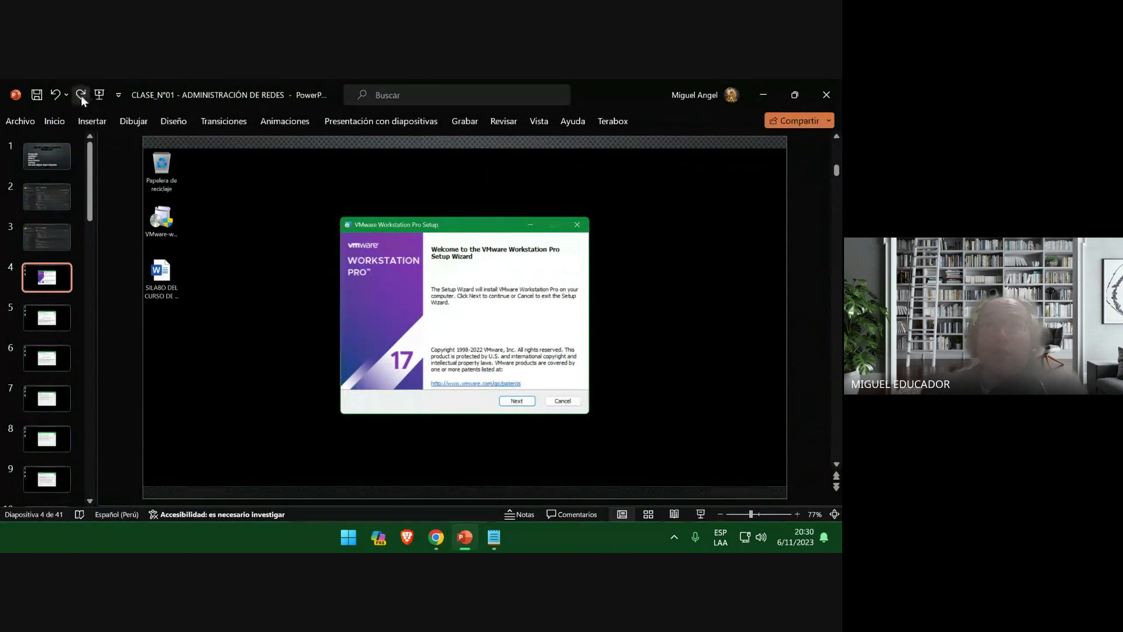
Step: Minimize the presentation and move the VMware installer icon beside SESIÓN on the desktop
{"action": "left_click", "coordinate": [767, 95]}
{"action": "left_click_drag", "start_coordinate": [24, 311], "coordinate": [97, 160]}
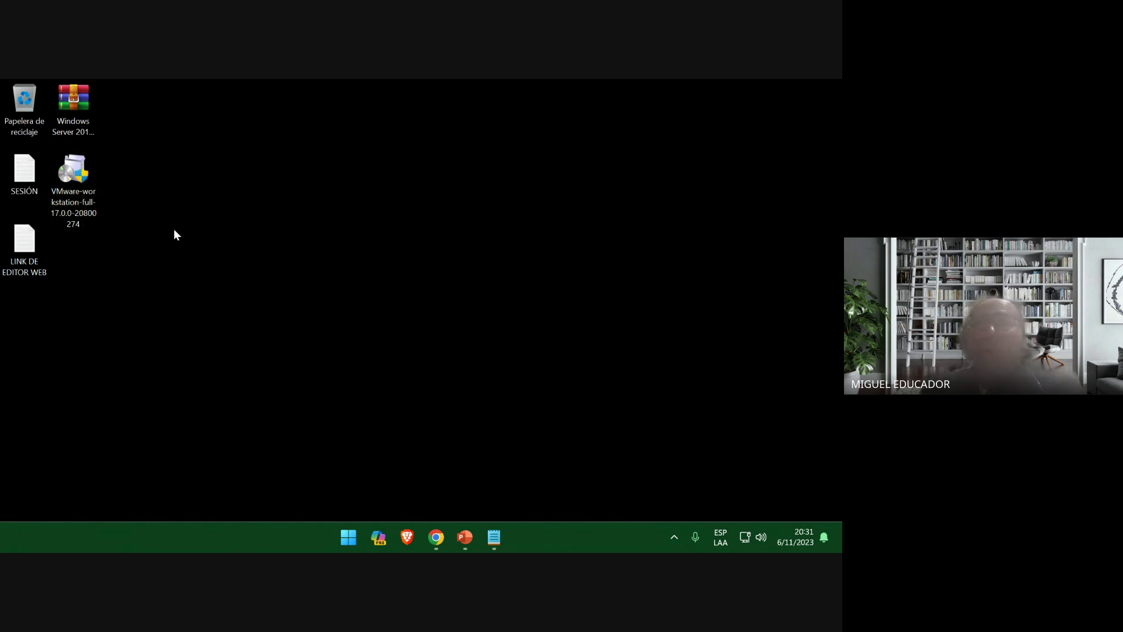
Step: Launch the VMware-workstation-full-17.0.0 installer from its desktop icon
{"action": "double_click", "coordinate": [87, 167]}
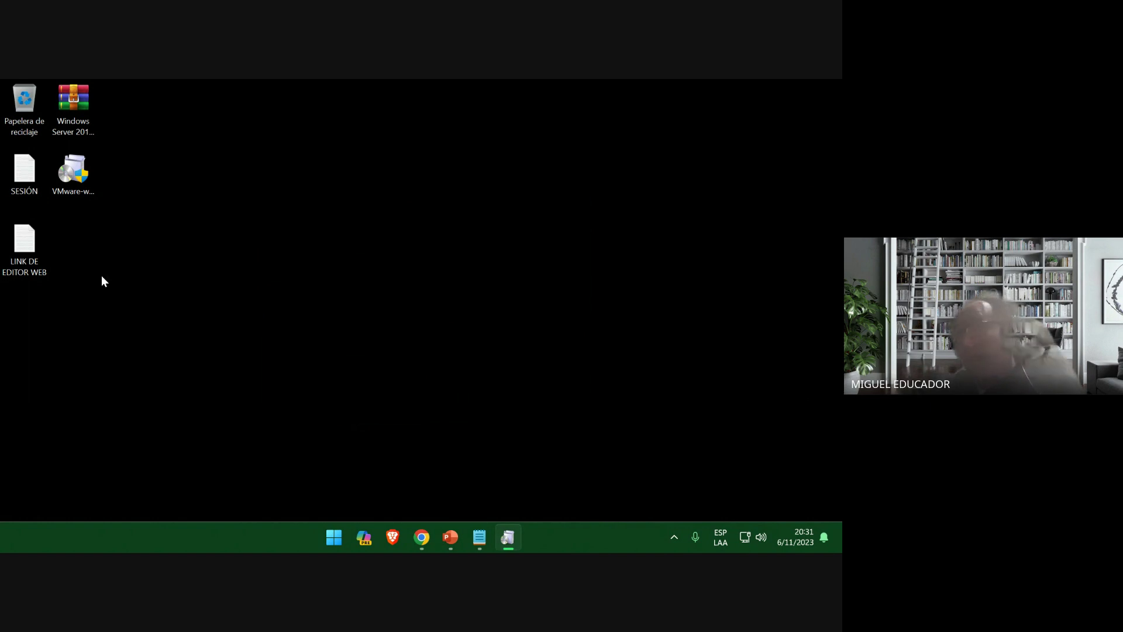
{"action": "left_click", "coordinate": [456, 537]}
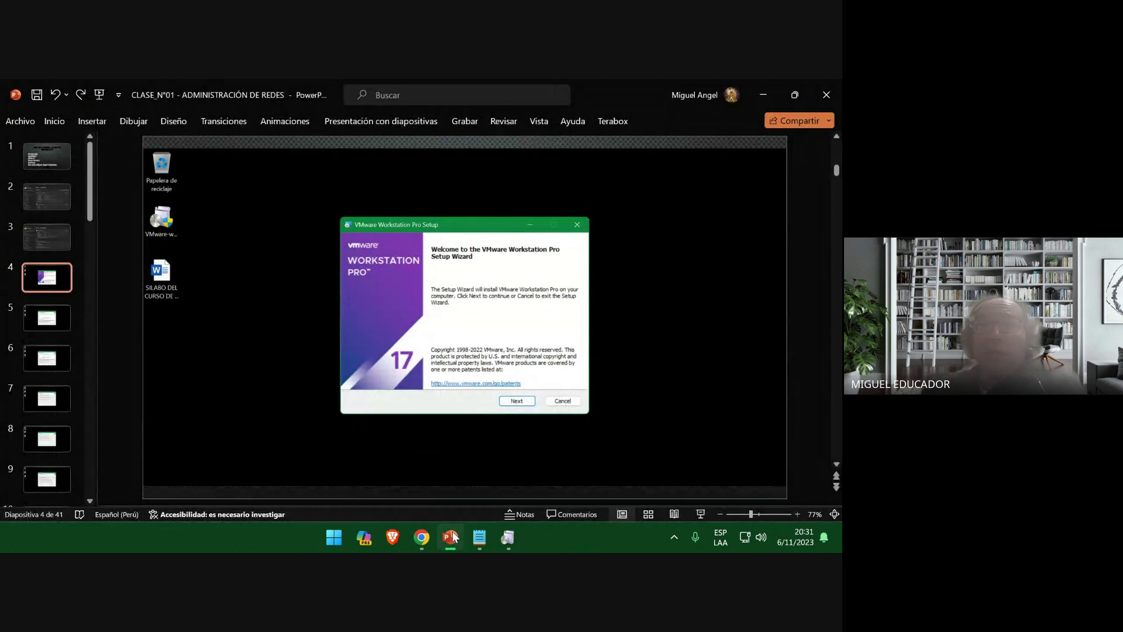
{"action": "left_click", "coordinate": [454, 537]}
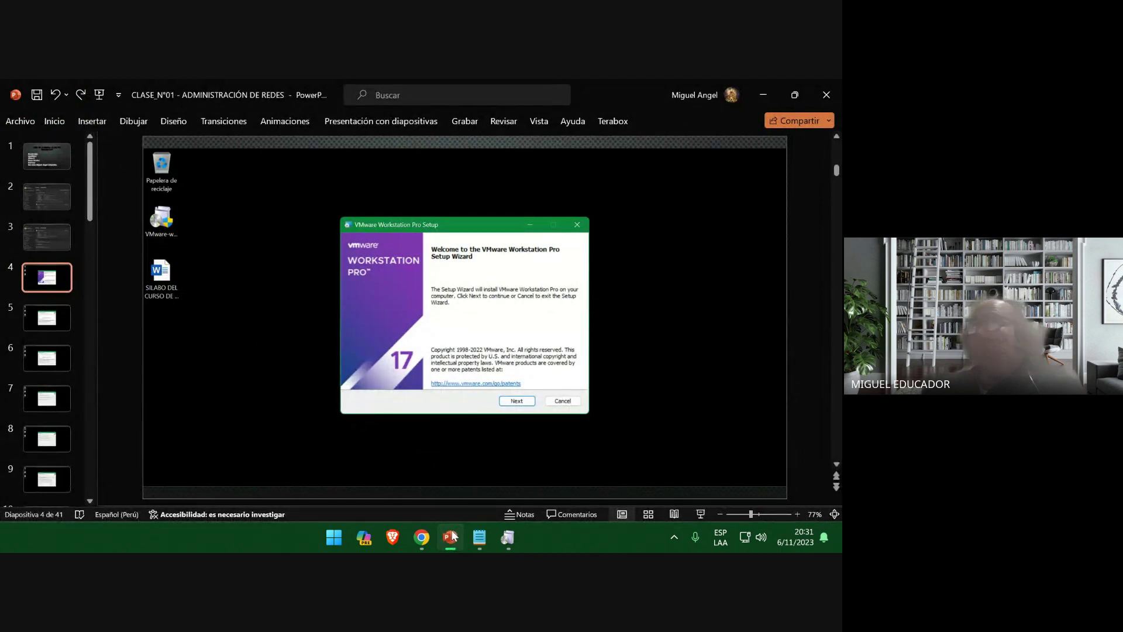
Step: Refresh the desktop with Actualizar and bring the blank Notepad window forward
{"action": "right_click", "coordinate": [301, 235]}
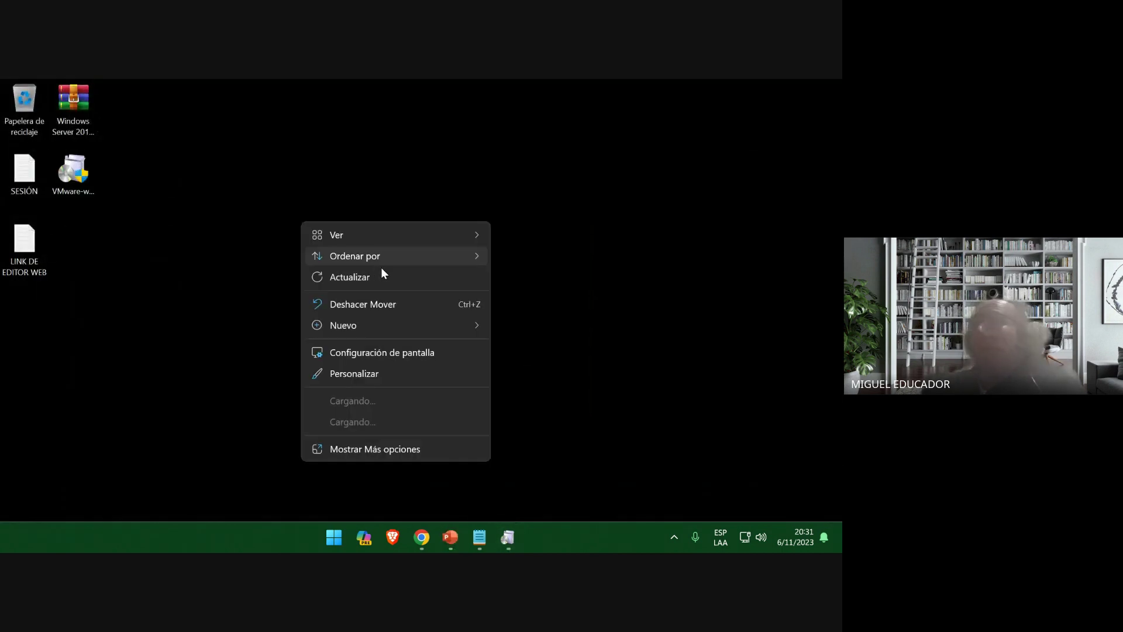
{"action": "left_click", "coordinate": [379, 278]}
{"action": "left_click", "coordinate": [478, 536]}
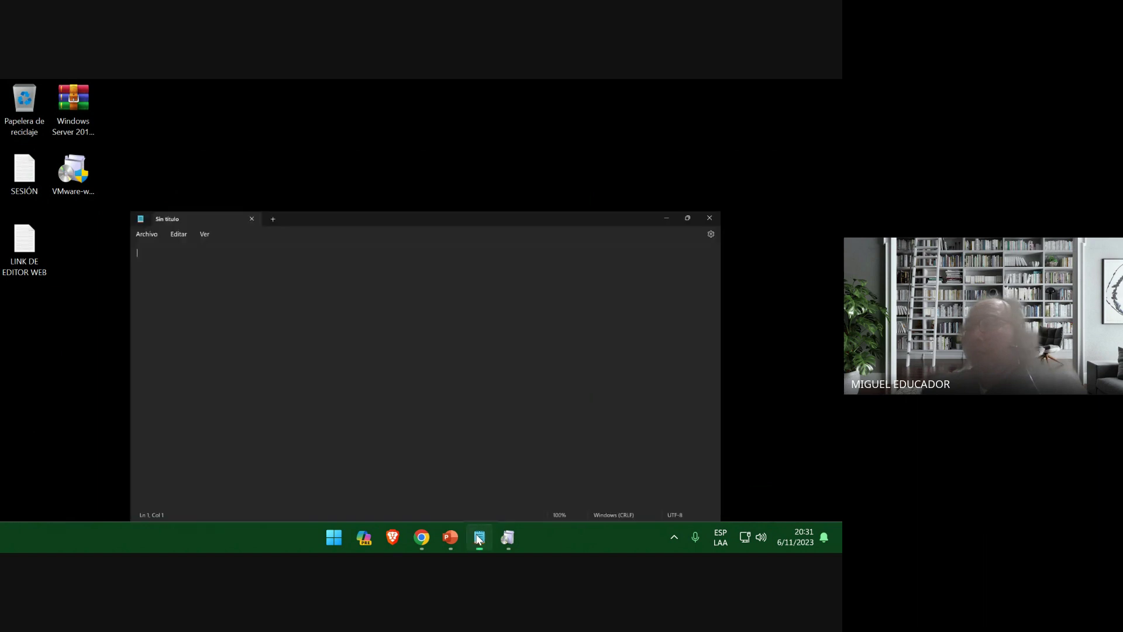
{"action": "left_click", "coordinate": [502, 534]}
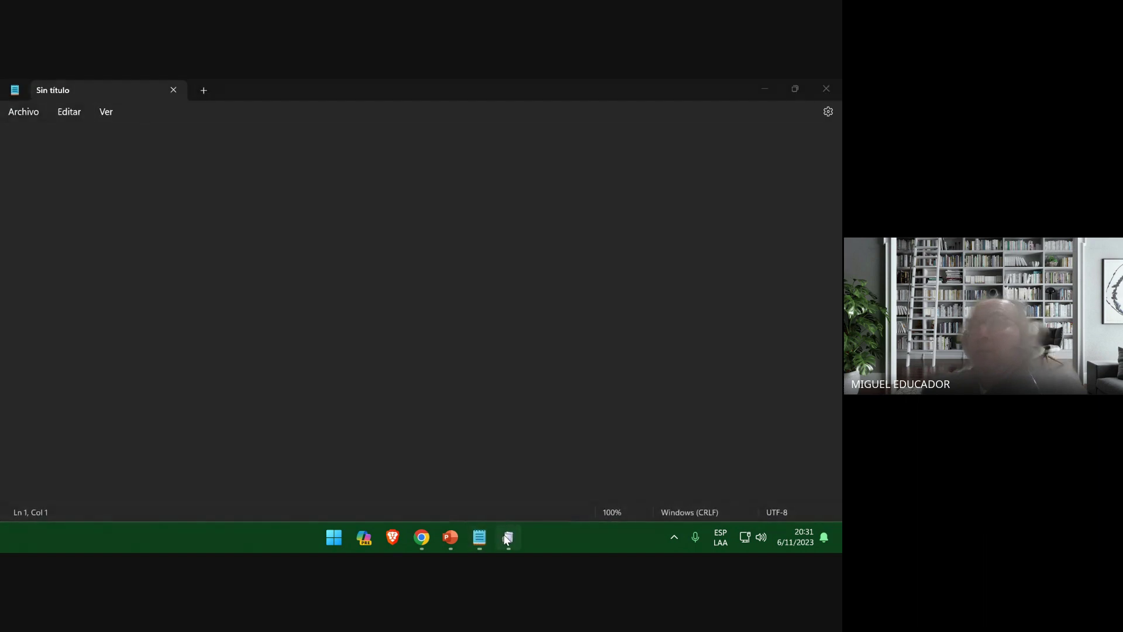
{"action": "left_click", "coordinate": [449, 542]}
Step: Minimize the presentation to reveal Notepad while the VMware setup wizard loads
{"action": "left_click", "coordinate": [449, 541]}
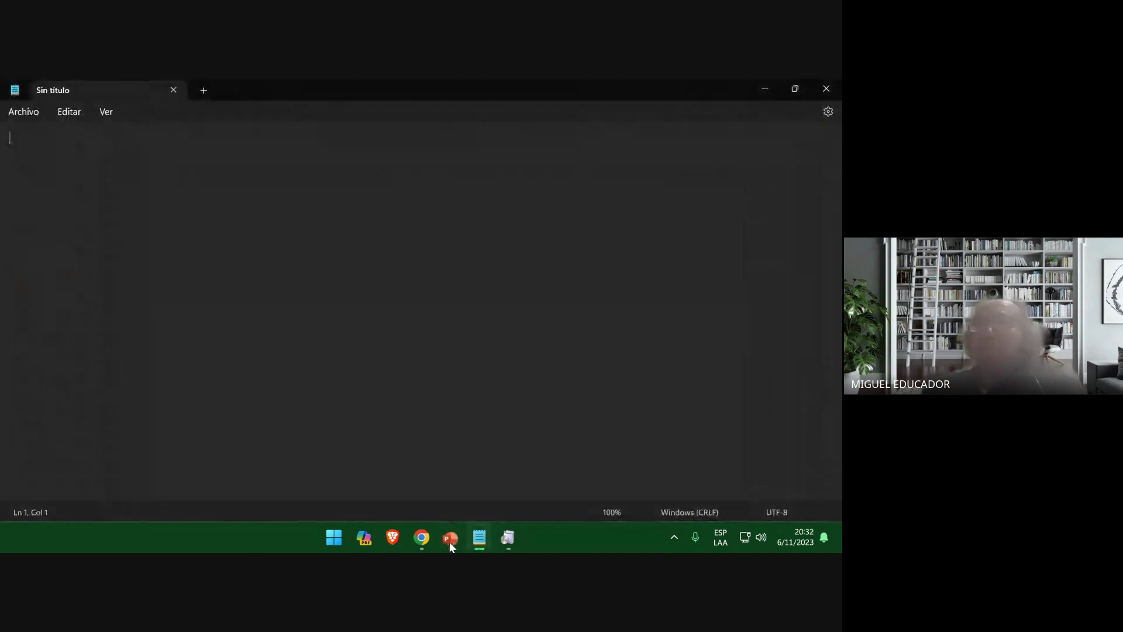
{"action": "mouse_move", "coordinate": [506, 541]}
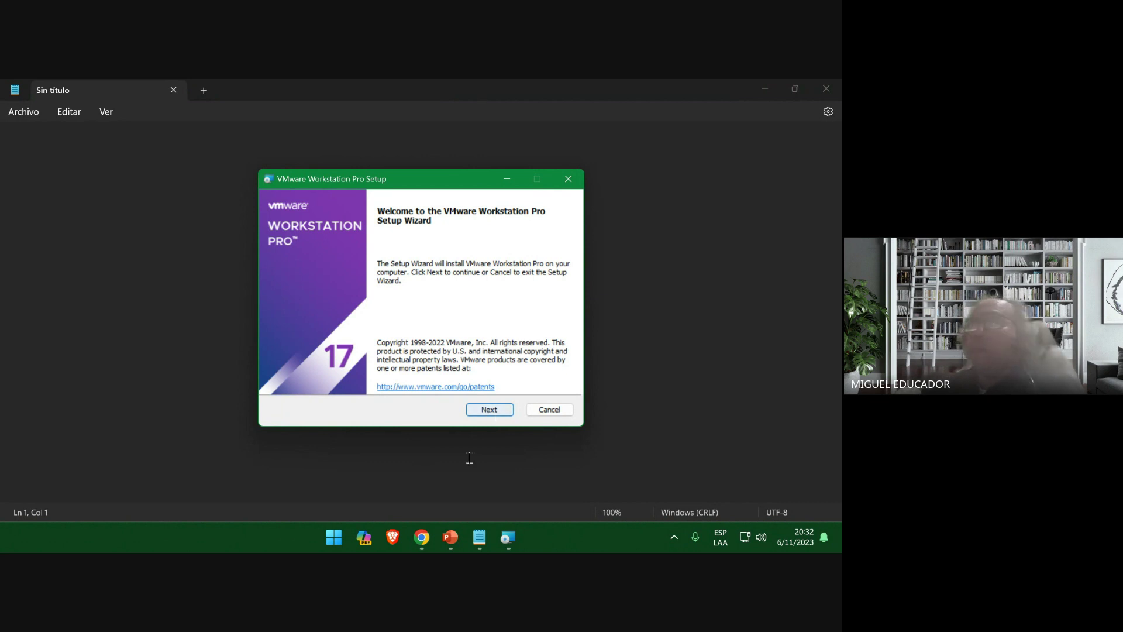
Step: Preview the license-agreement slides, then press Next on the VMware Welcome page
{"action": "left_click", "coordinate": [453, 543]}
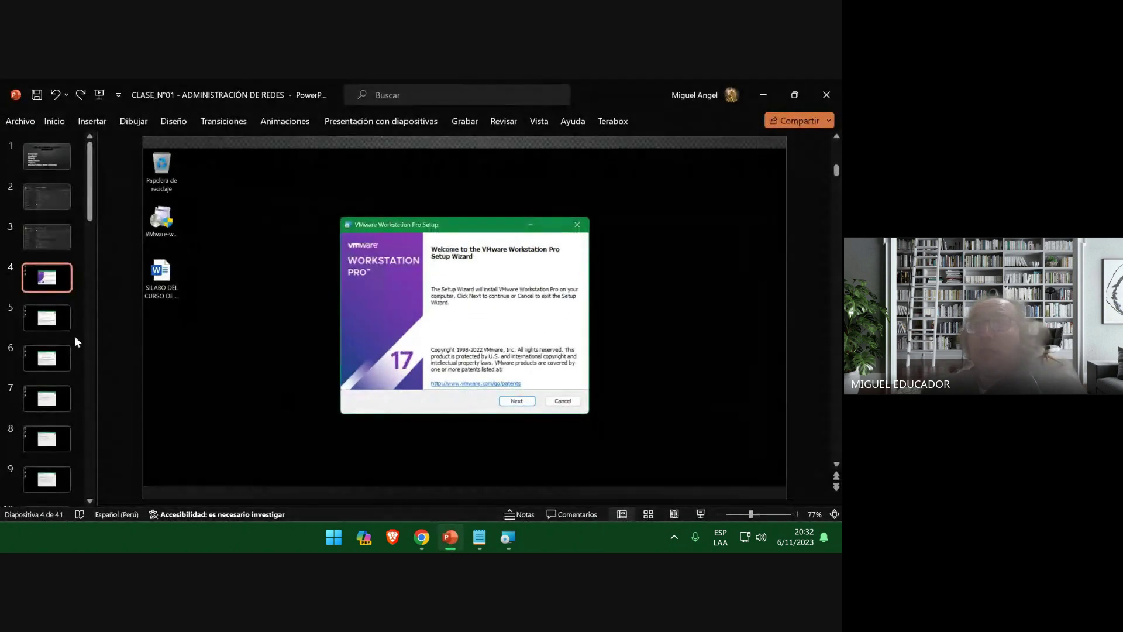
{"action": "left_click", "coordinate": [65, 329]}
{"action": "left_click", "coordinate": [65, 363]}
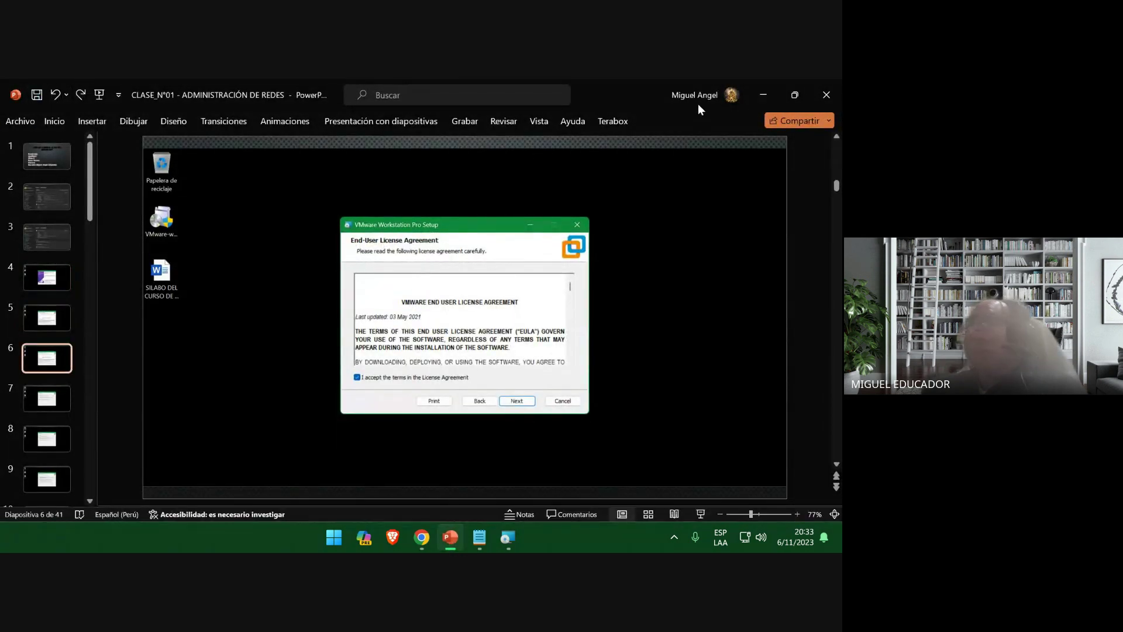
{"action": "left_click", "coordinate": [763, 95]}
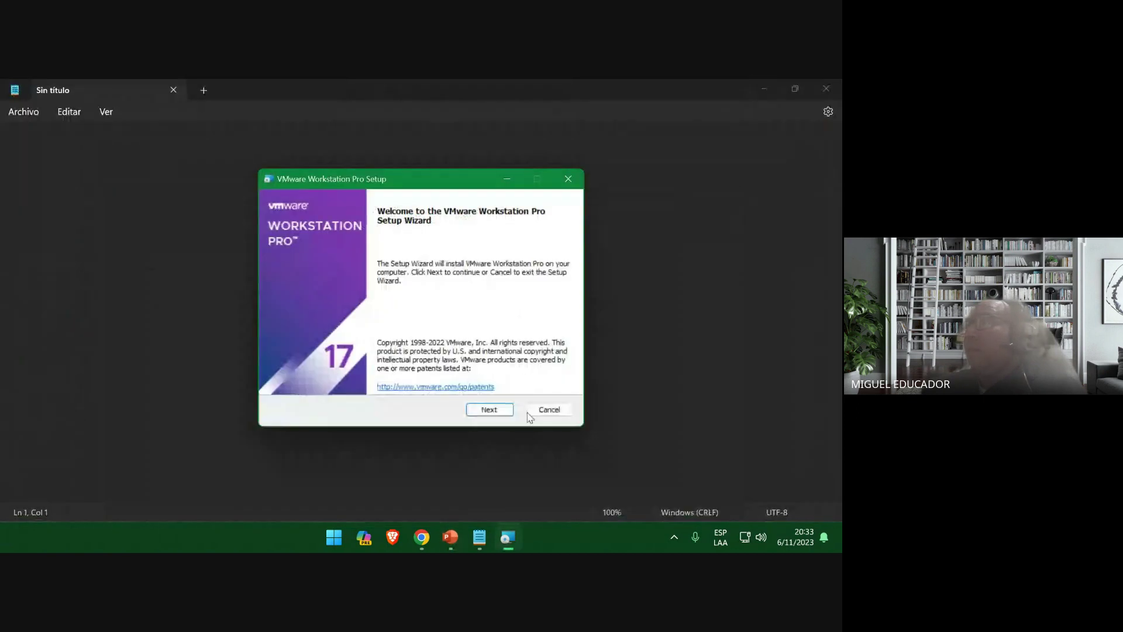
{"action": "left_click", "coordinate": [503, 409]}
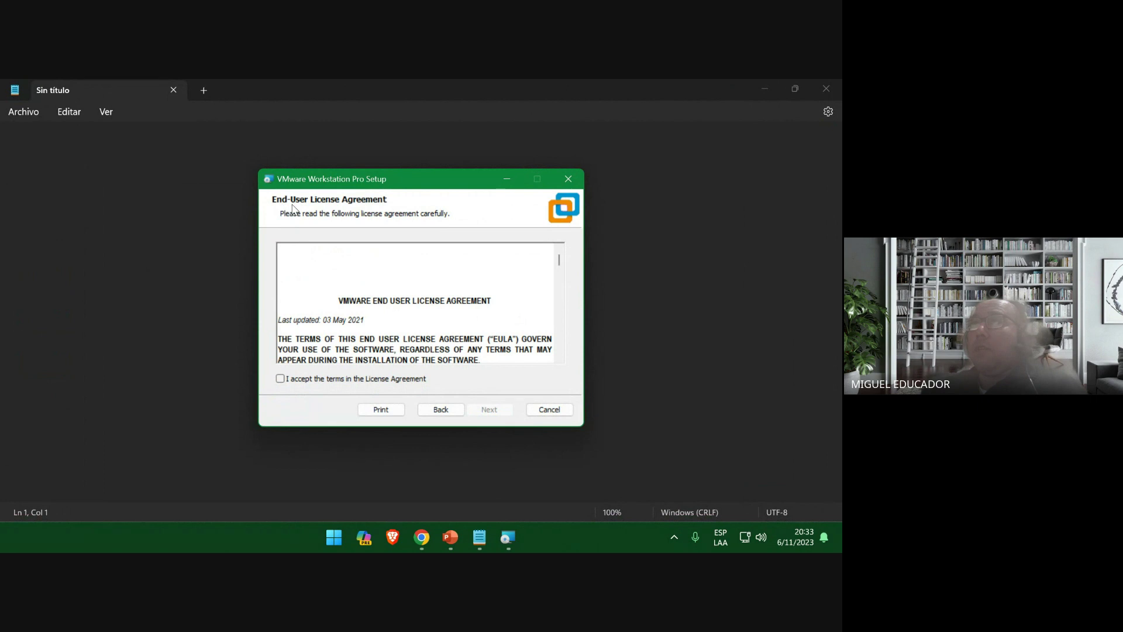
Step: Accept the VMware license terms, scroll through the EULA, and continue to Custom Setup
{"action": "left_click", "coordinate": [292, 380]}
{"action": "scroll", "coordinate": [500, 352], "scroll_direction": "down", "scroll_amount": 15}
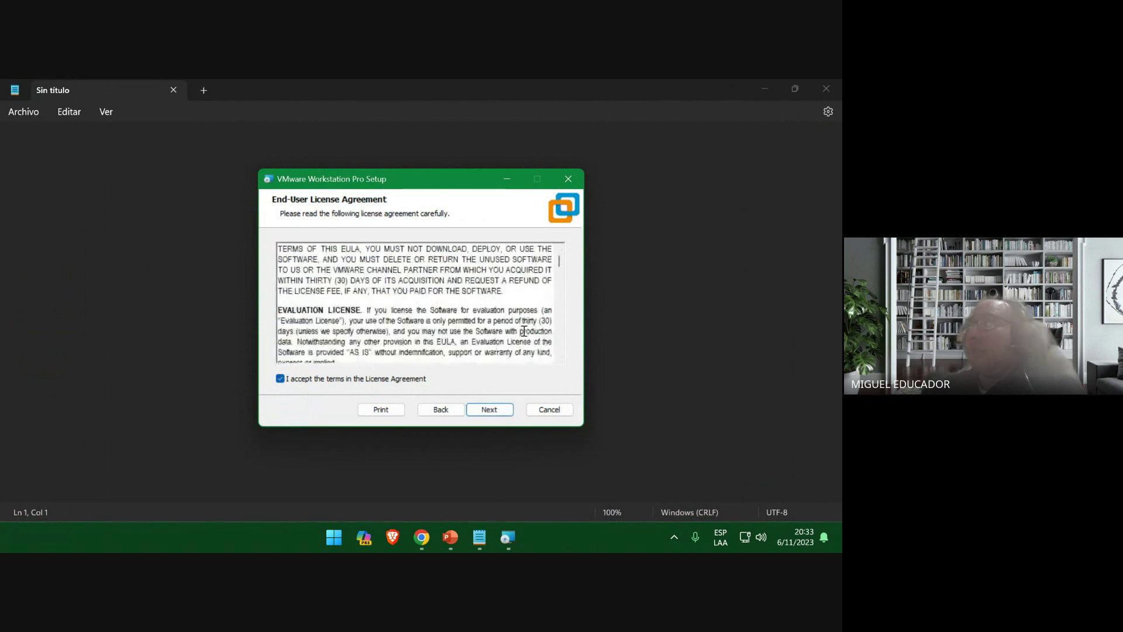
{"action": "scroll", "coordinate": [502, 352], "scroll_direction": "down", "scroll_amount": 4}
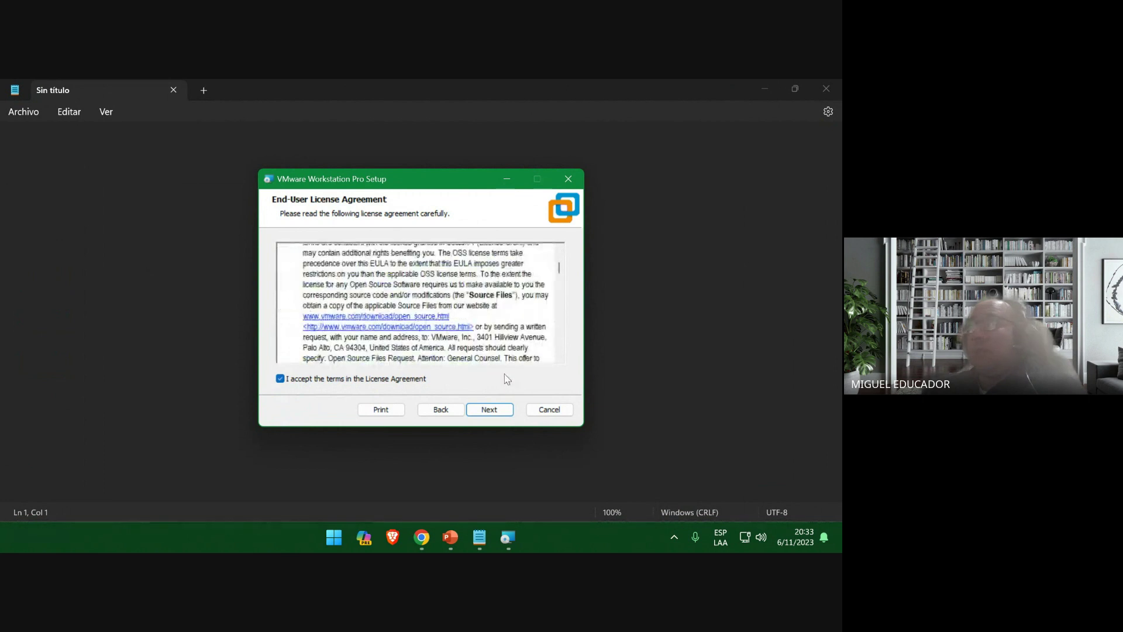
{"action": "scroll", "coordinate": [517, 350], "scroll_direction": "down", "scroll_amount": 8}
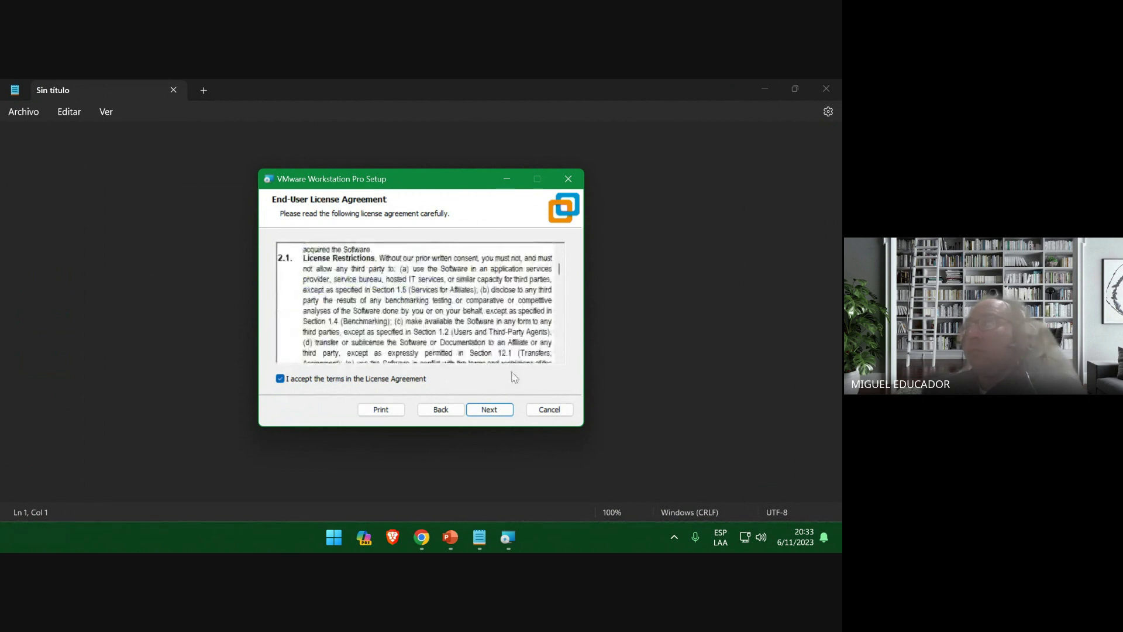
{"action": "scroll", "coordinate": [518, 344], "scroll_direction": "down", "scroll_amount": 6}
{"action": "scroll", "coordinate": [519, 344], "scroll_direction": "down", "scroll_amount": 15}
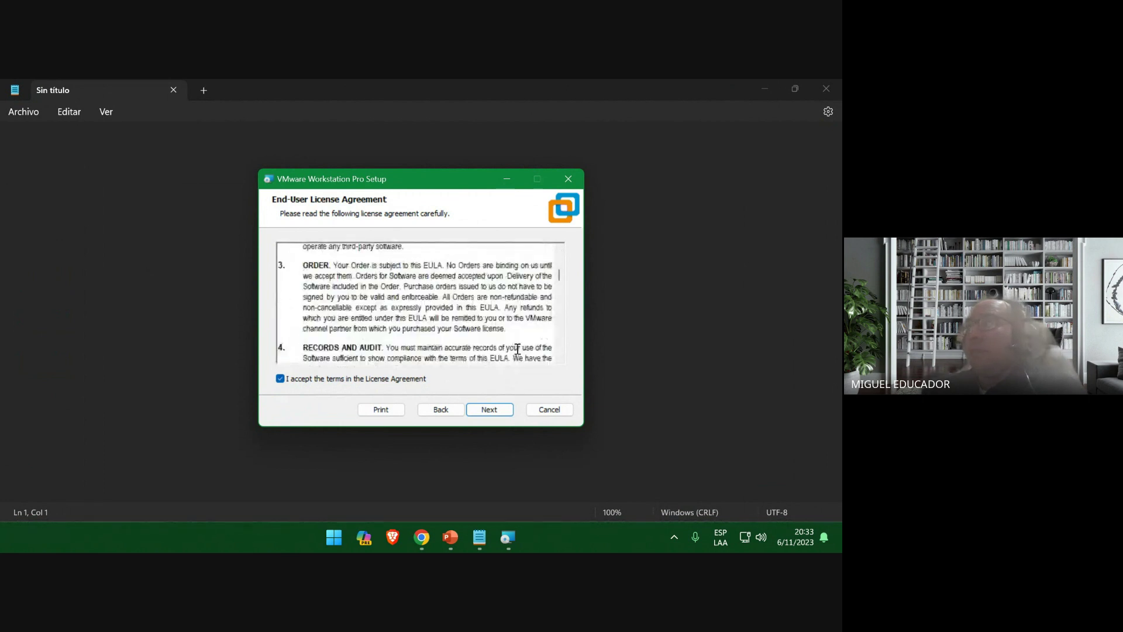
{"action": "scroll", "coordinate": [514, 365], "scroll_direction": "down", "scroll_amount": 1}
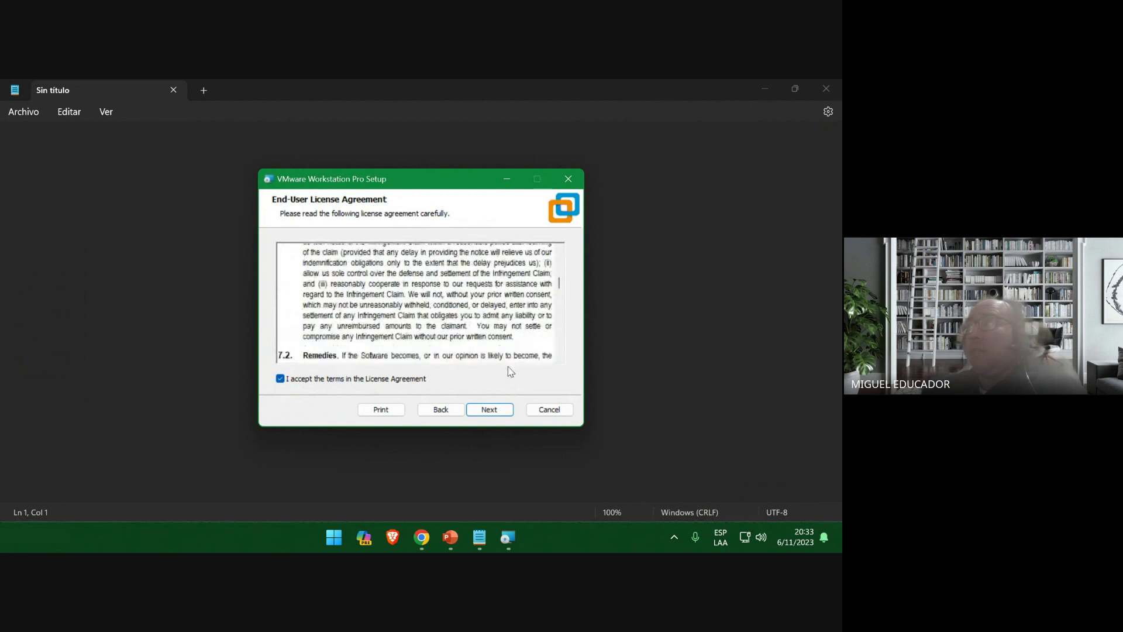
{"action": "left_click", "coordinate": [492, 409]}
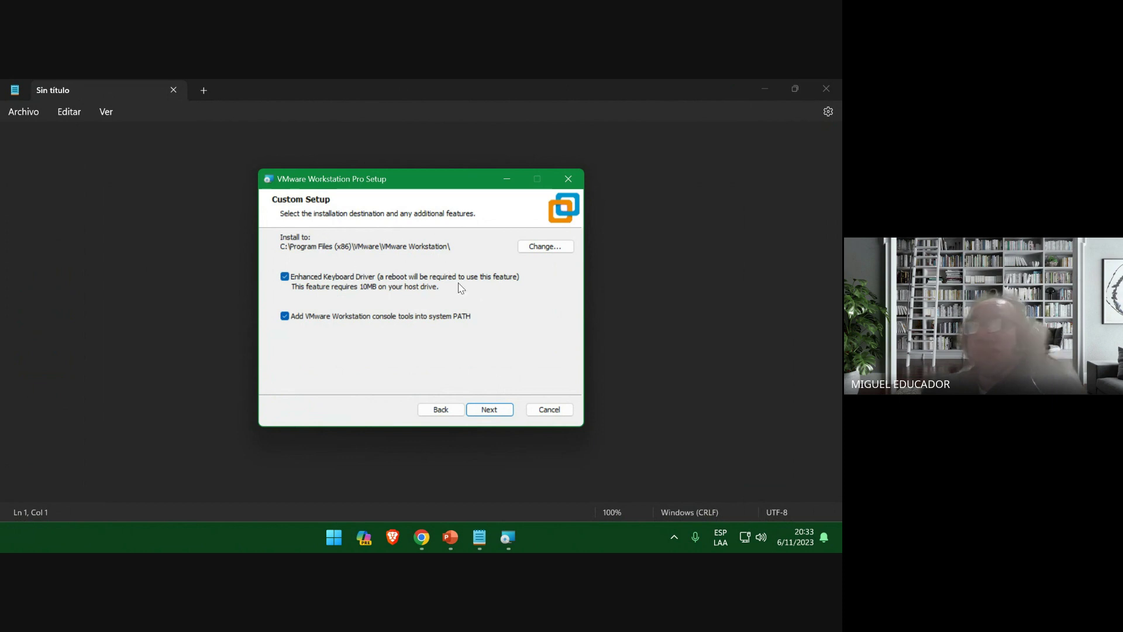
Step: Keep default Custom Setup and User Experience settings plus both shortcuts, reaching Ready to install
{"action": "left_click", "coordinate": [477, 409]}
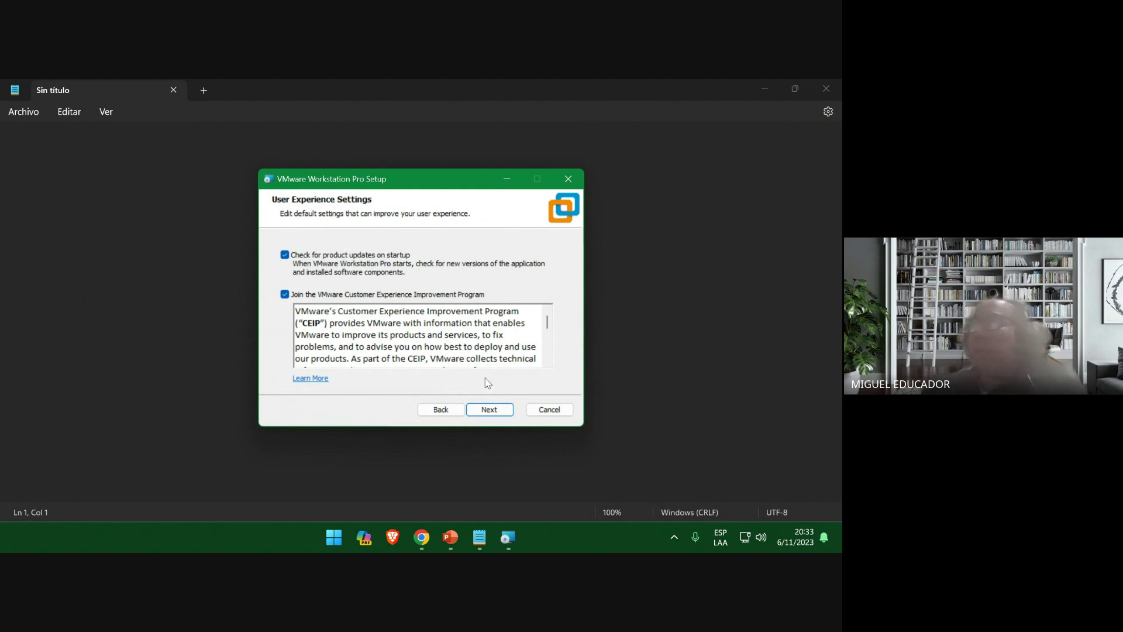
{"action": "left_click", "coordinate": [492, 410]}
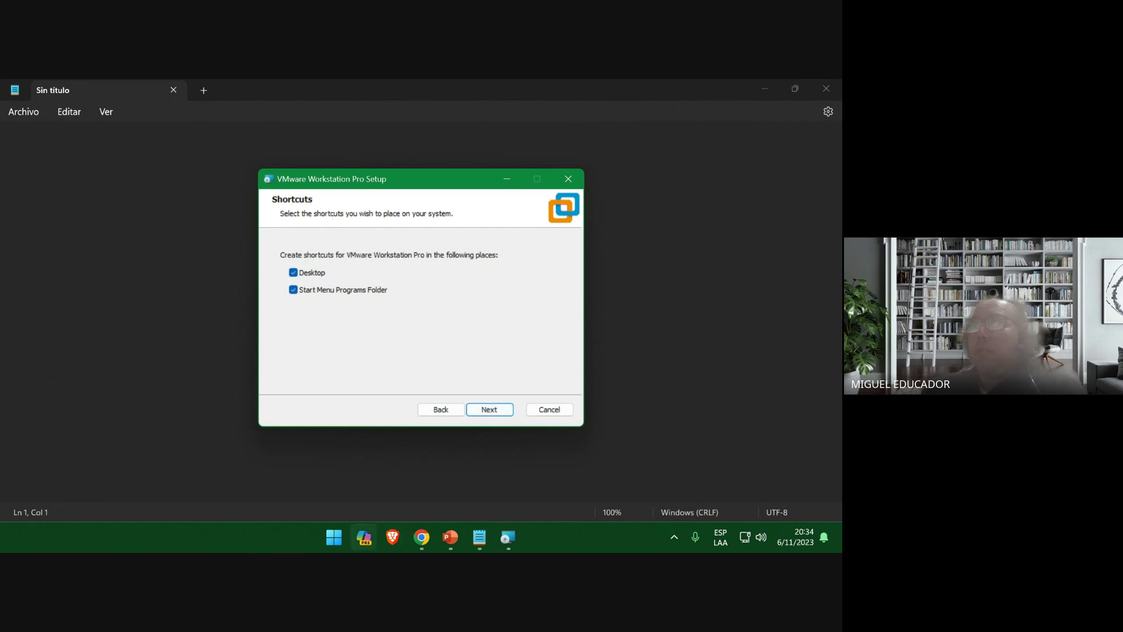
{"action": "left_click", "coordinate": [329, 545]}
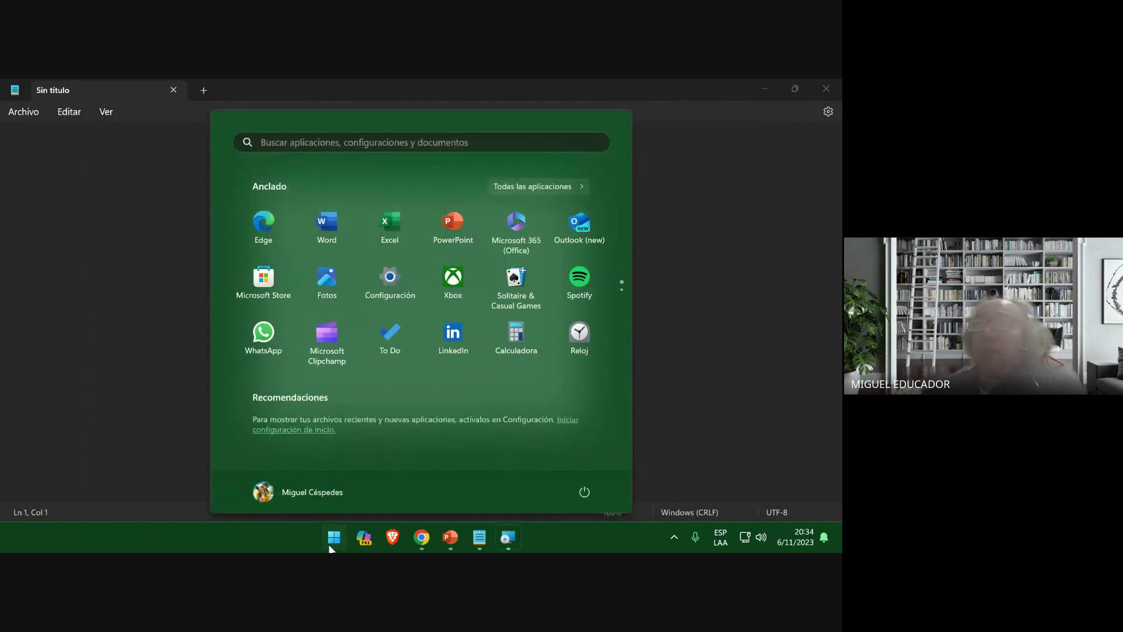
{"action": "left_click", "coordinate": [328, 543]}
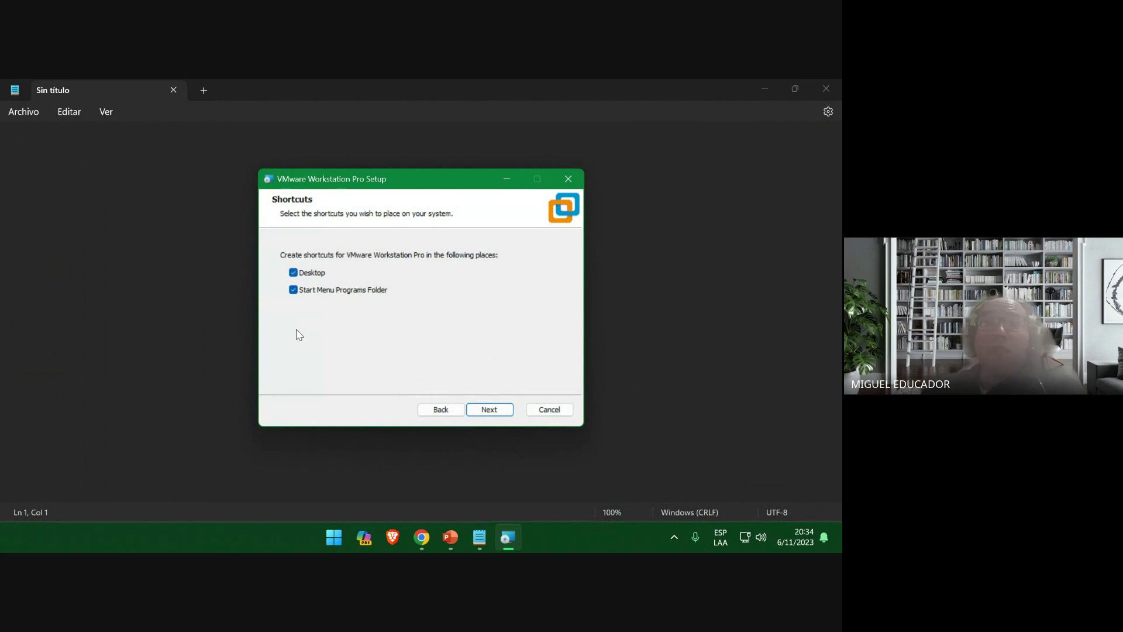
{"action": "left_click", "coordinate": [502, 409]}
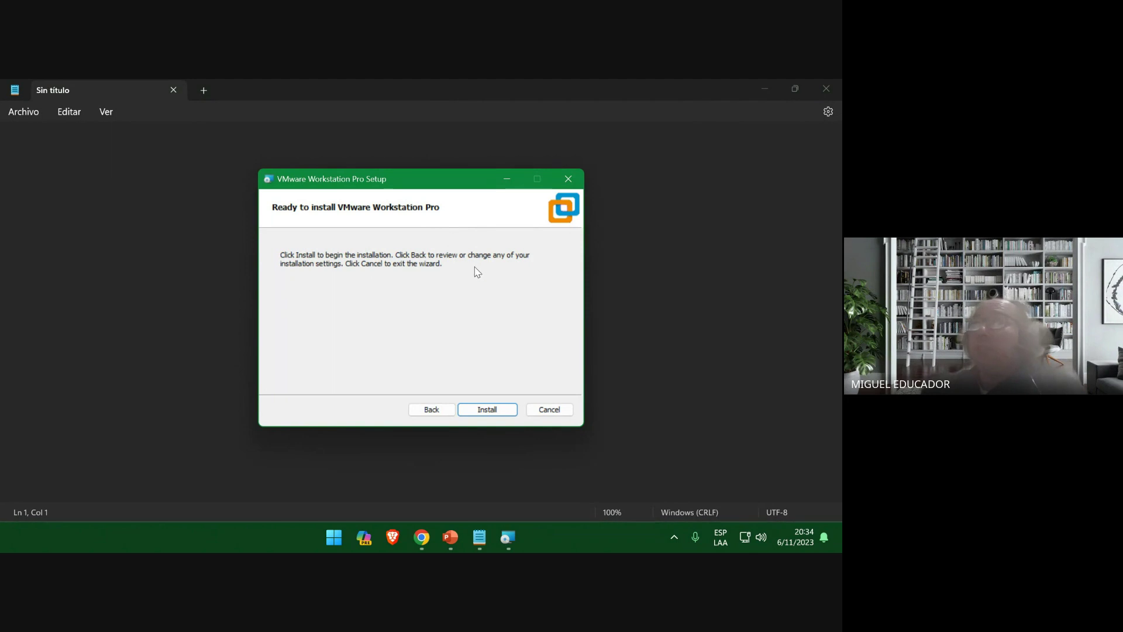
Step: Start the VMware installation, then scroll the slides and save the presentation while it runs
{"action": "left_click", "coordinate": [501, 409]}
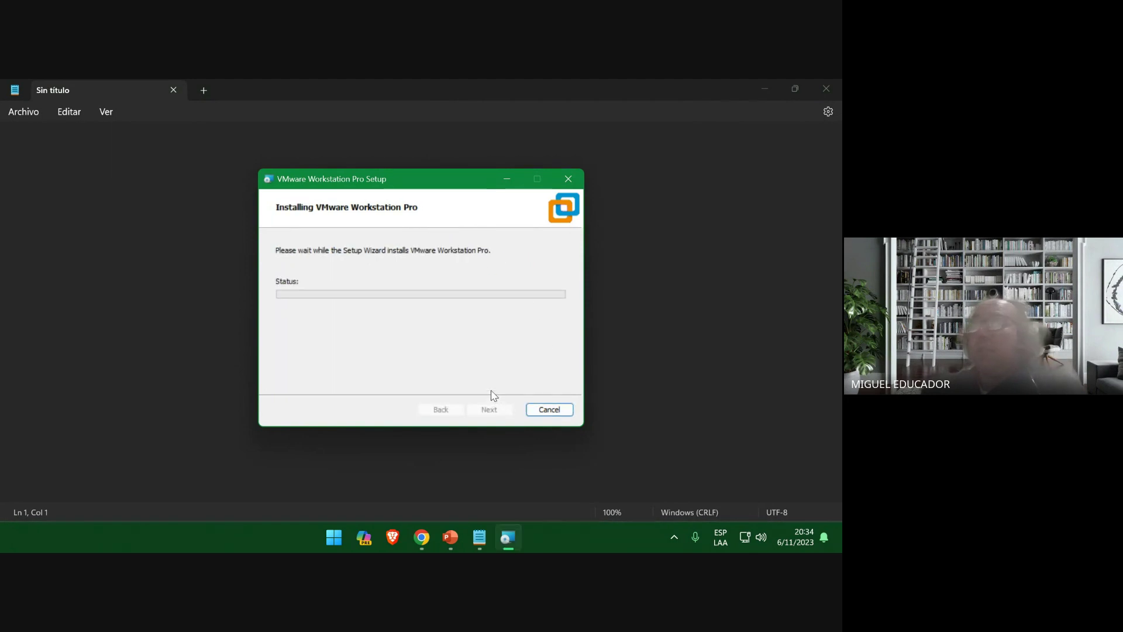
{"action": "left_click", "coordinate": [450, 537]}
{"action": "scroll", "coordinate": [396, 322], "scroll_direction": "down", "scroll_amount": 5}
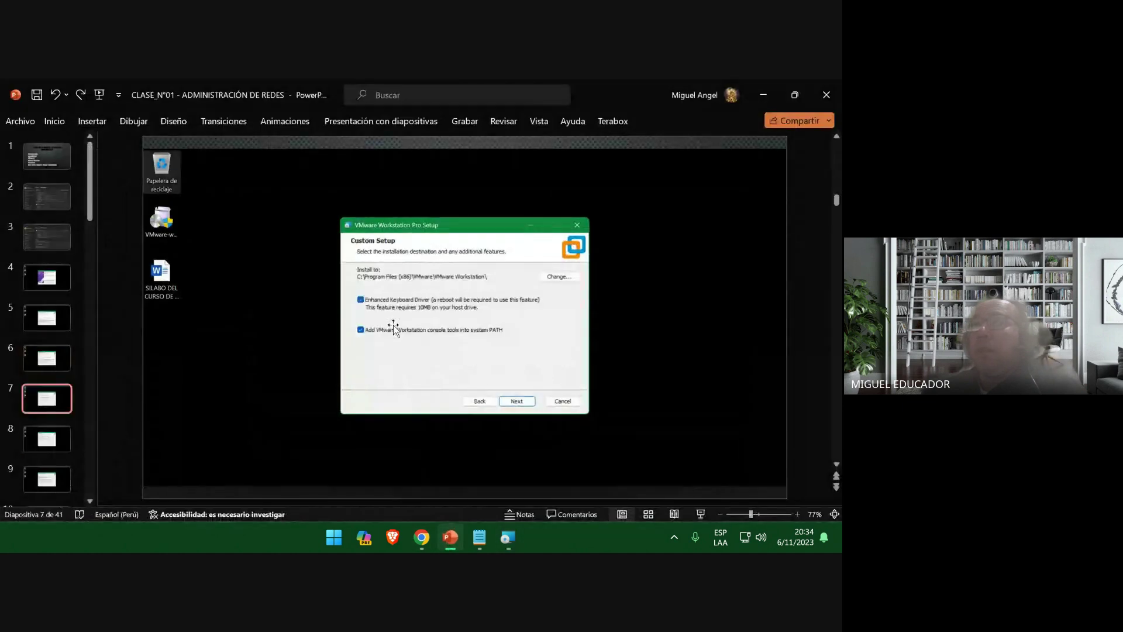
{"action": "scroll", "coordinate": [389, 336], "scroll_direction": "down", "scroll_amount": 4}
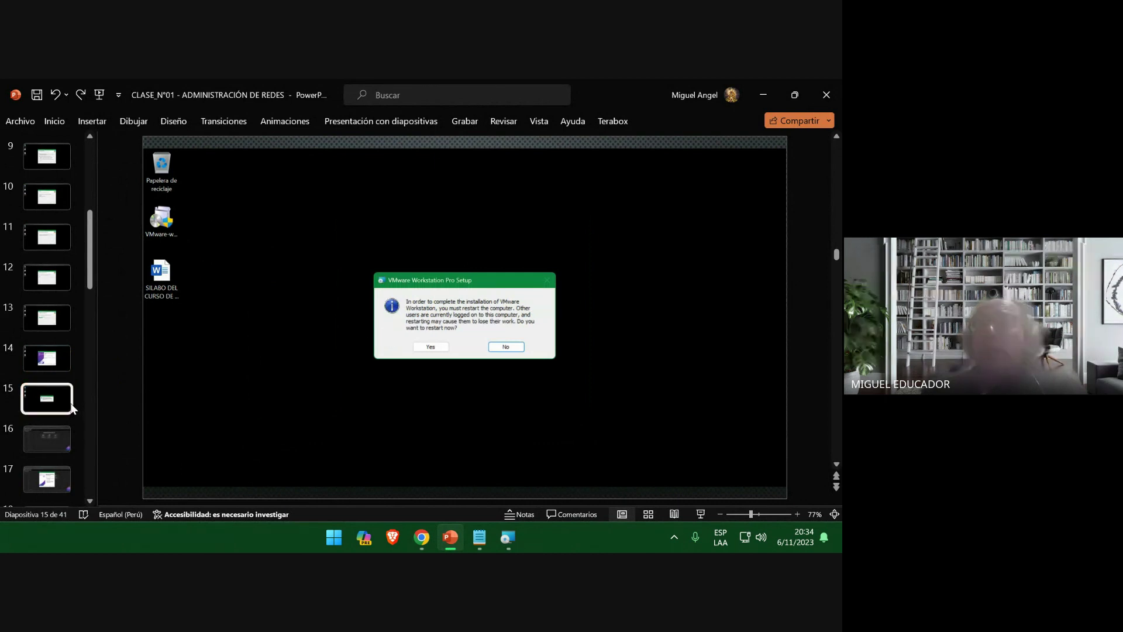
{"action": "left_click", "coordinate": [35, 96]}
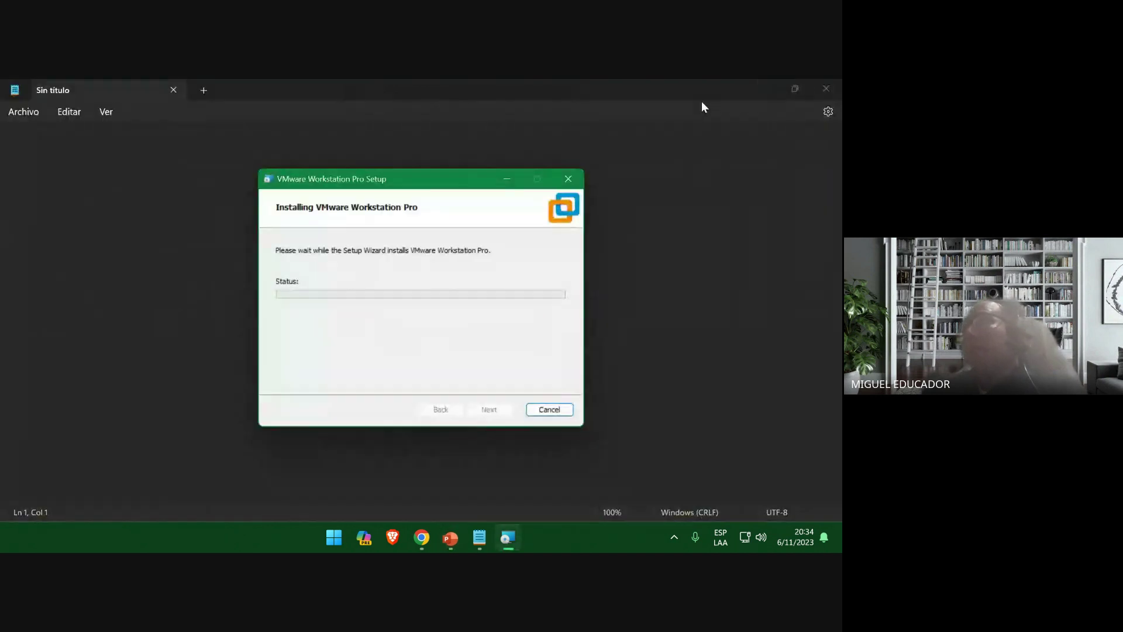
{"action": "left_click", "coordinate": [762, 91]}
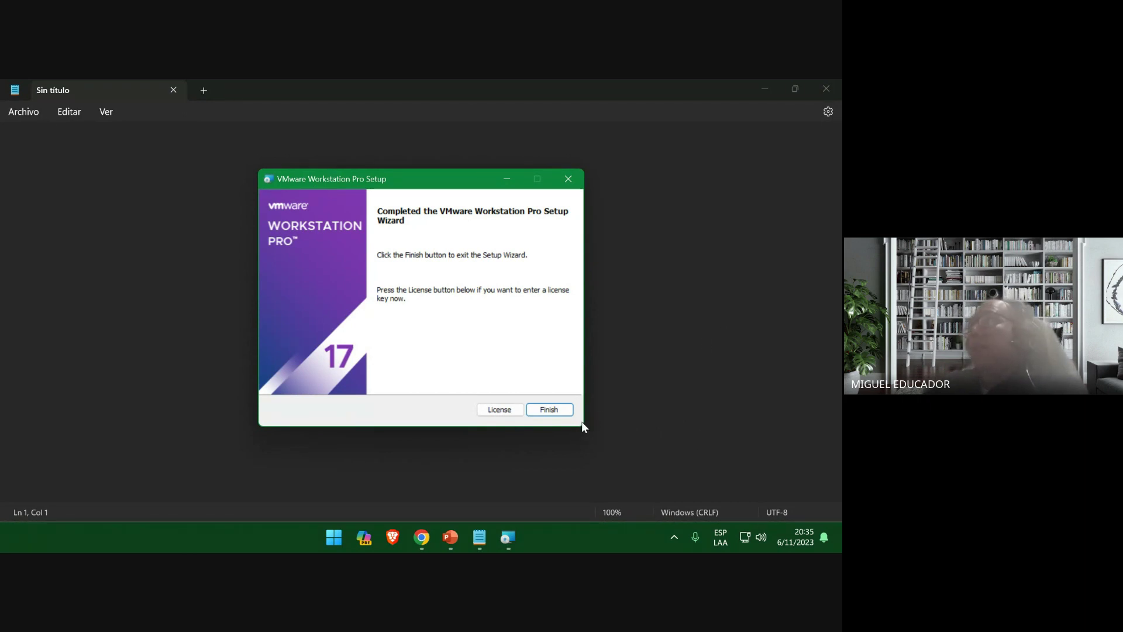
Step: Finish the setup wizard and show the Workstation home-screen slide
{"action": "left_click", "coordinate": [567, 410]}
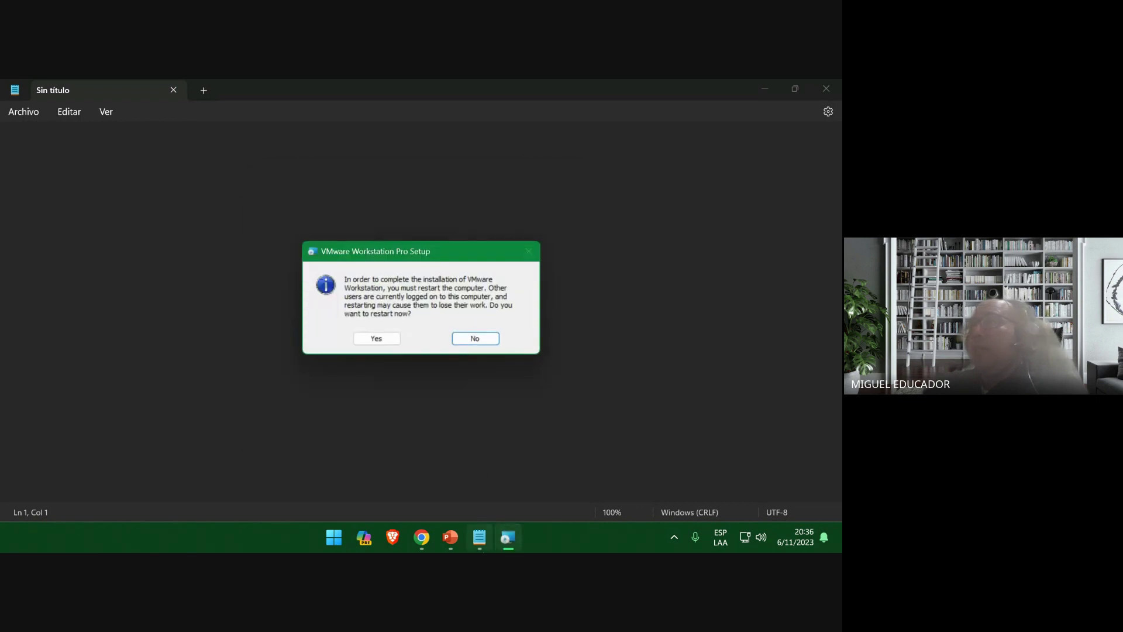
{"action": "left_click", "coordinate": [451, 537]}
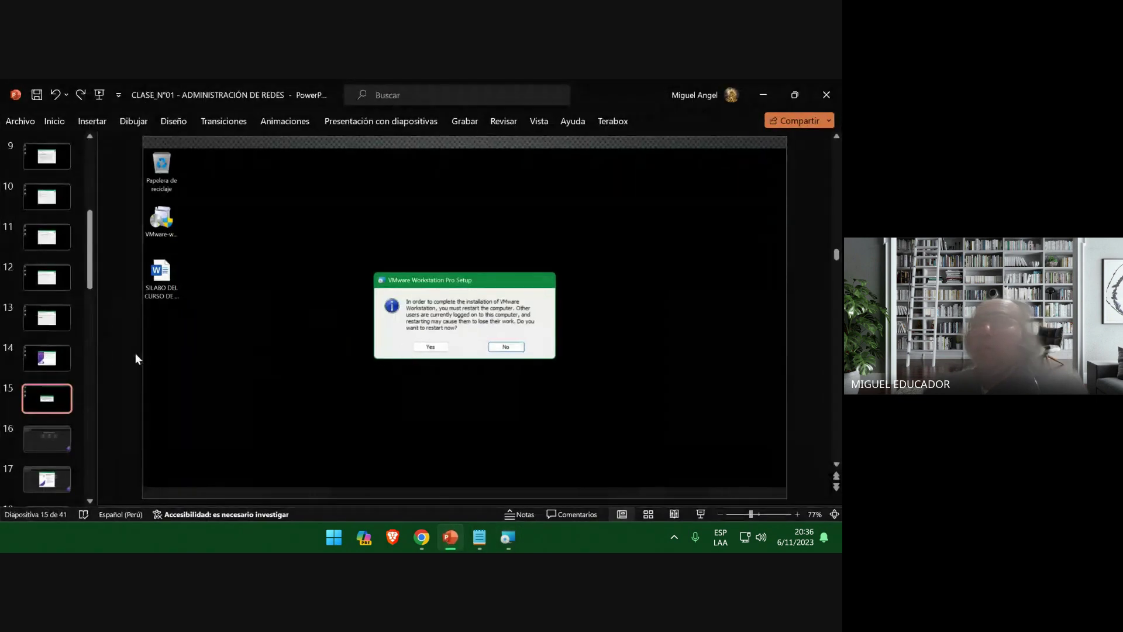
{"action": "left_click", "coordinate": [59, 440]}
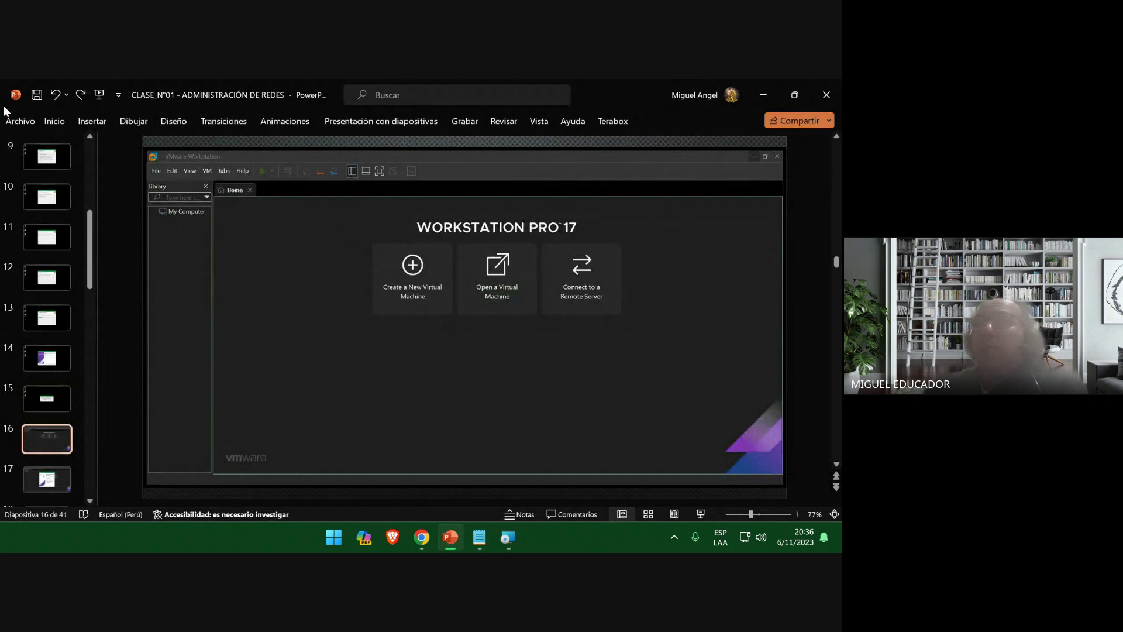
Step: Close PowerPoint and Notepad, then accept restarting the computer
{"action": "left_click", "coordinate": [825, 93]}
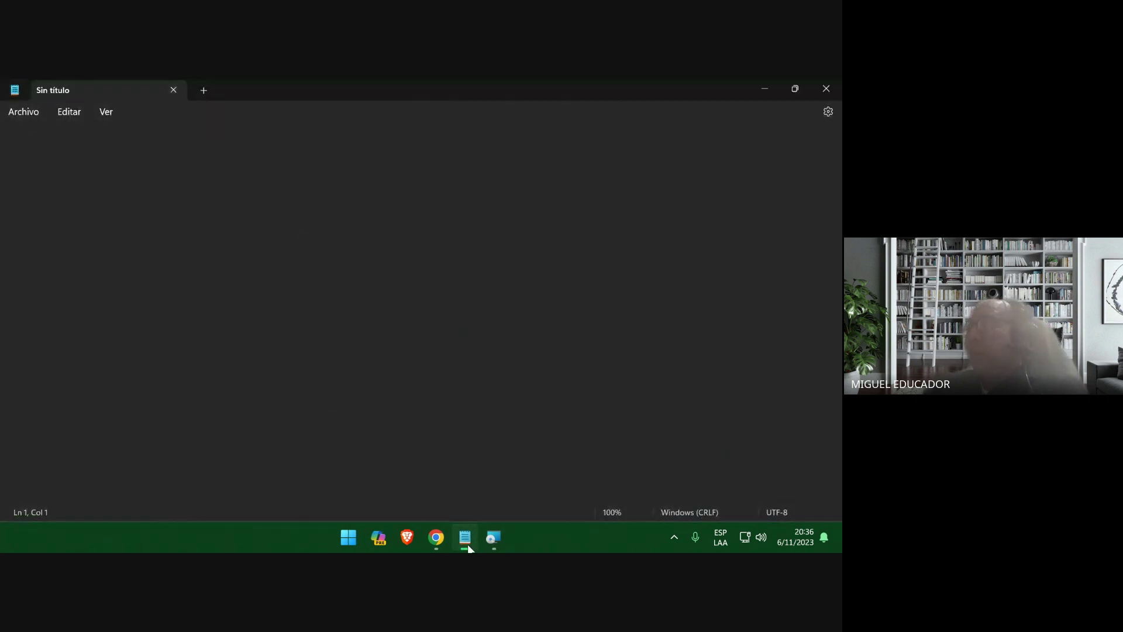
{"action": "left_click", "coordinate": [821, 88]}
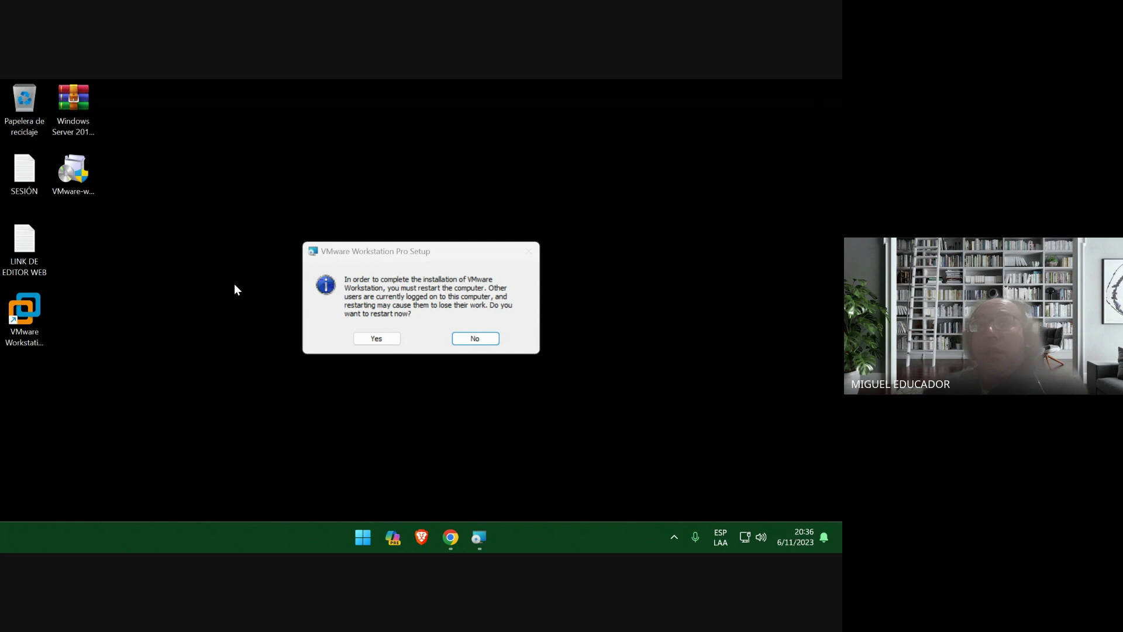
{"action": "left_click", "coordinate": [375, 339]}
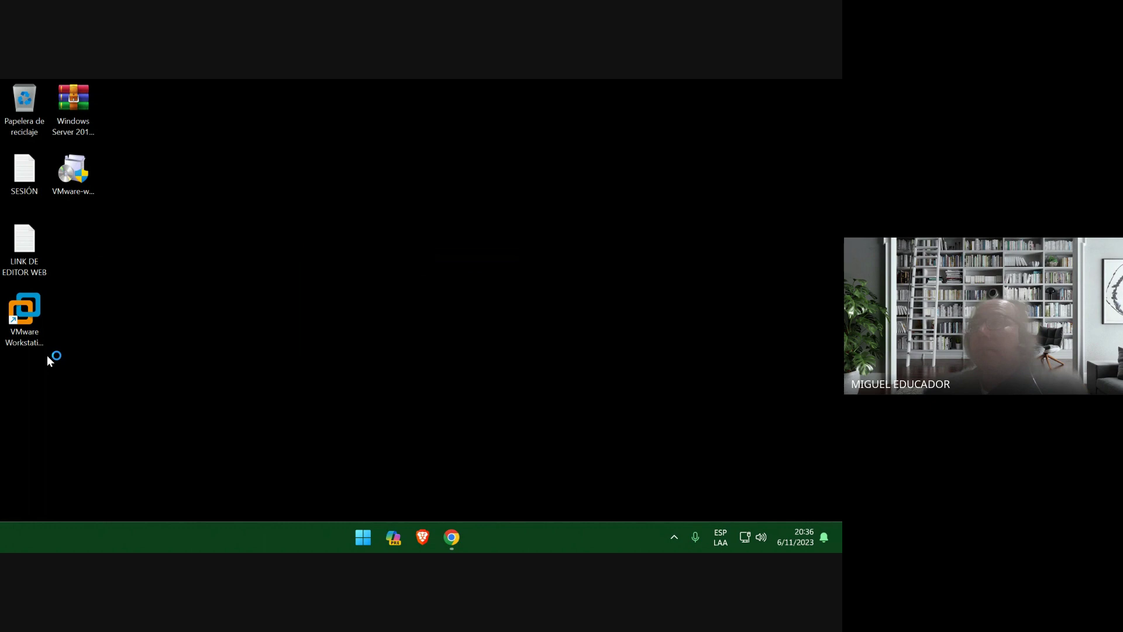
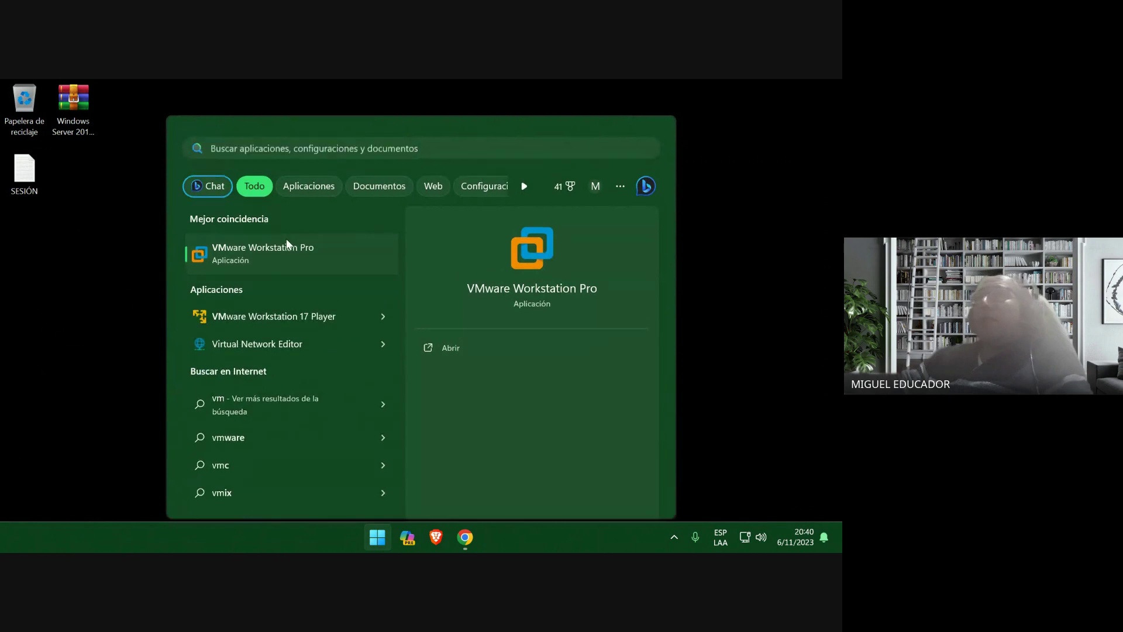
Step: Refresh the desktop and clear all pending notifications with Borrar todo
{"action": "right_click", "coordinate": [753, 216]}
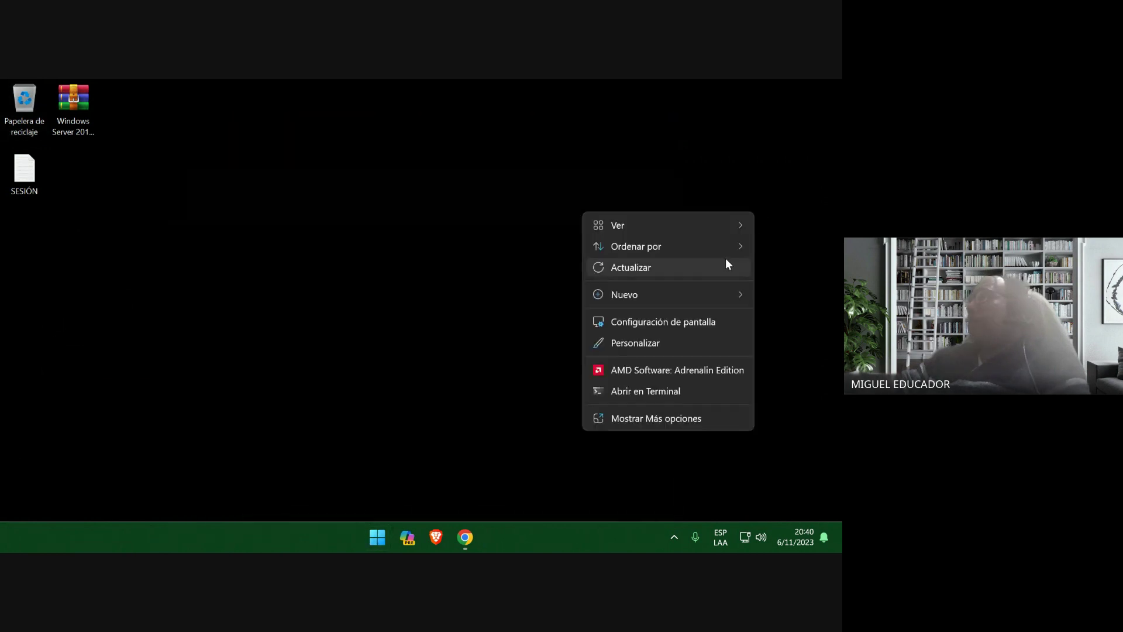
{"action": "left_click", "coordinate": [679, 270]}
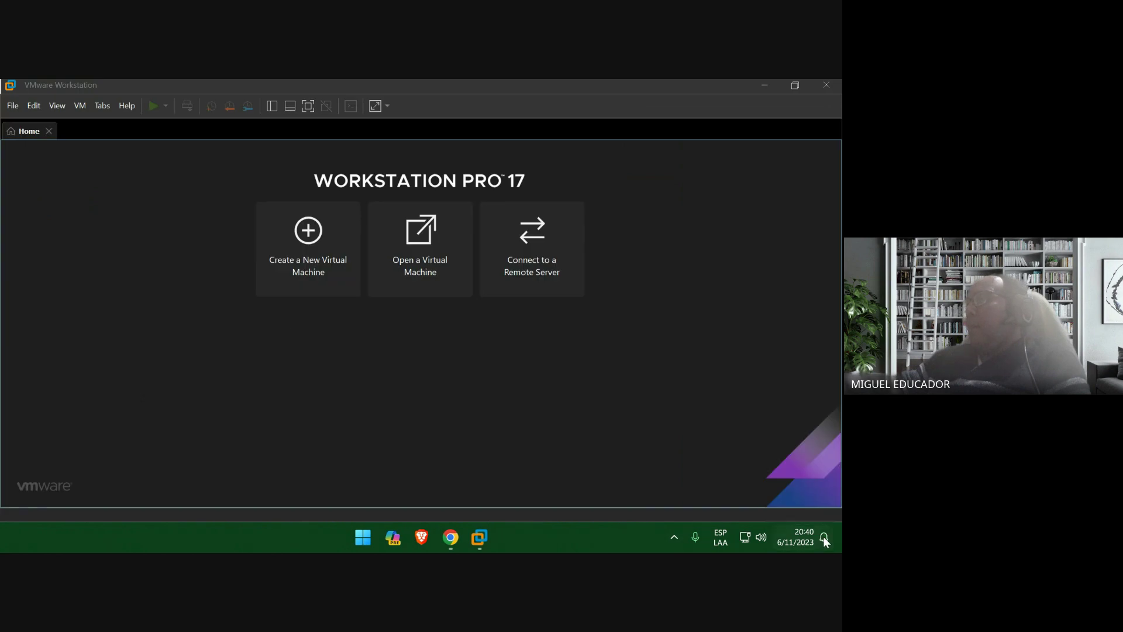
{"action": "left_click", "coordinate": [825, 538]}
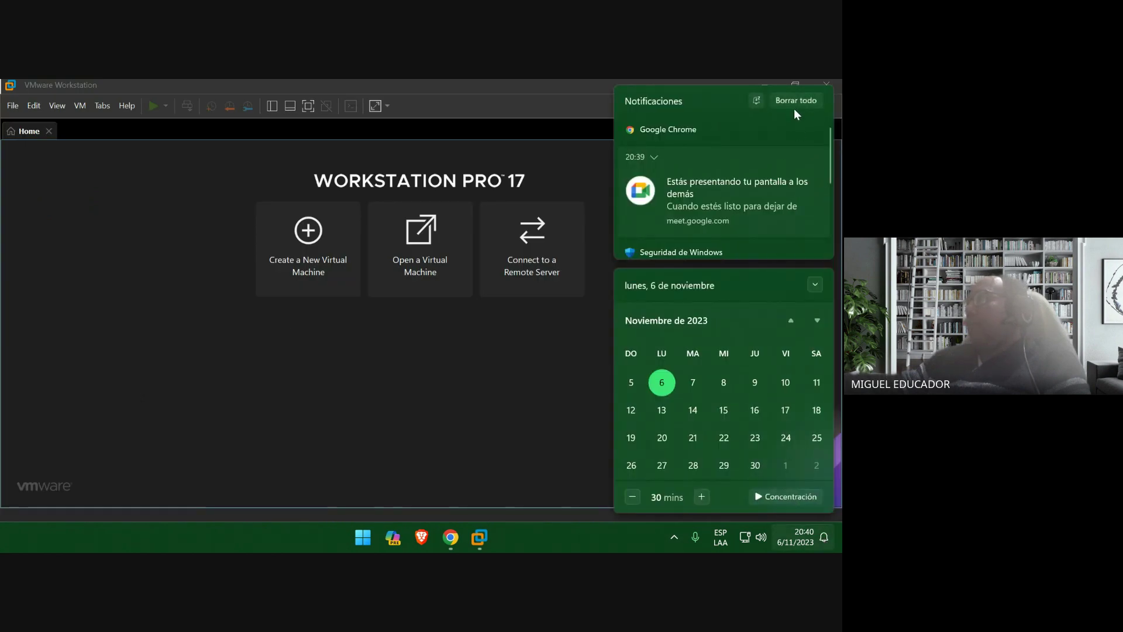
{"action": "left_click", "coordinate": [793, 99]}
{"action": "left_click", "coordinate": [507, 148]}
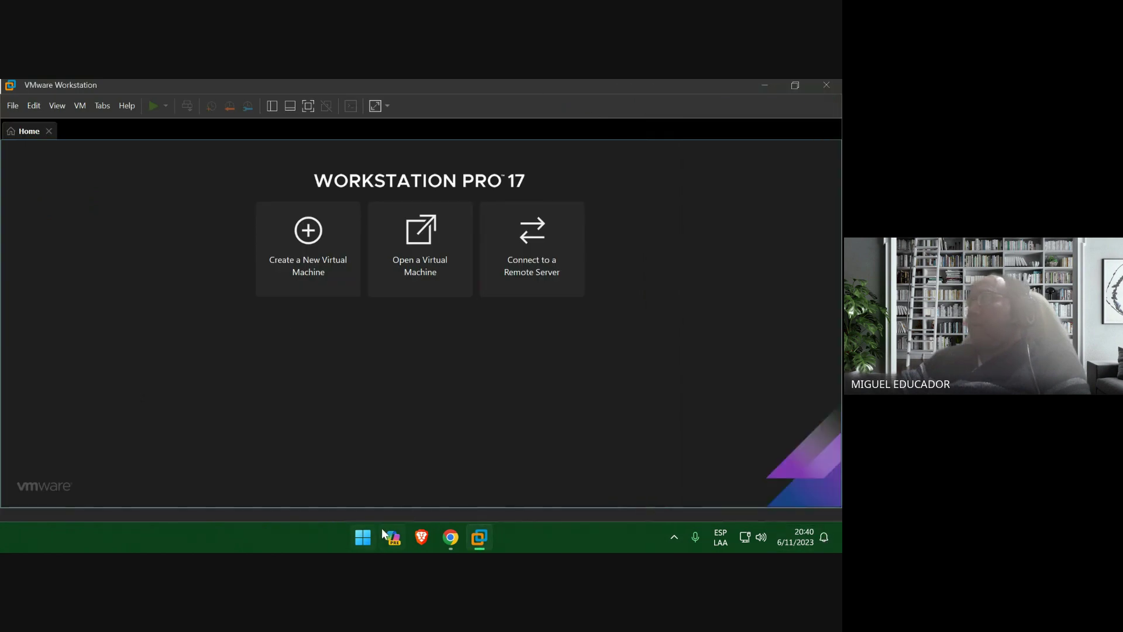
Step: In the Google Meet call, dismiss the screen-sharing warning and turn on live captions
{"action": "mouse_move", "coordinate": [458, 535]}
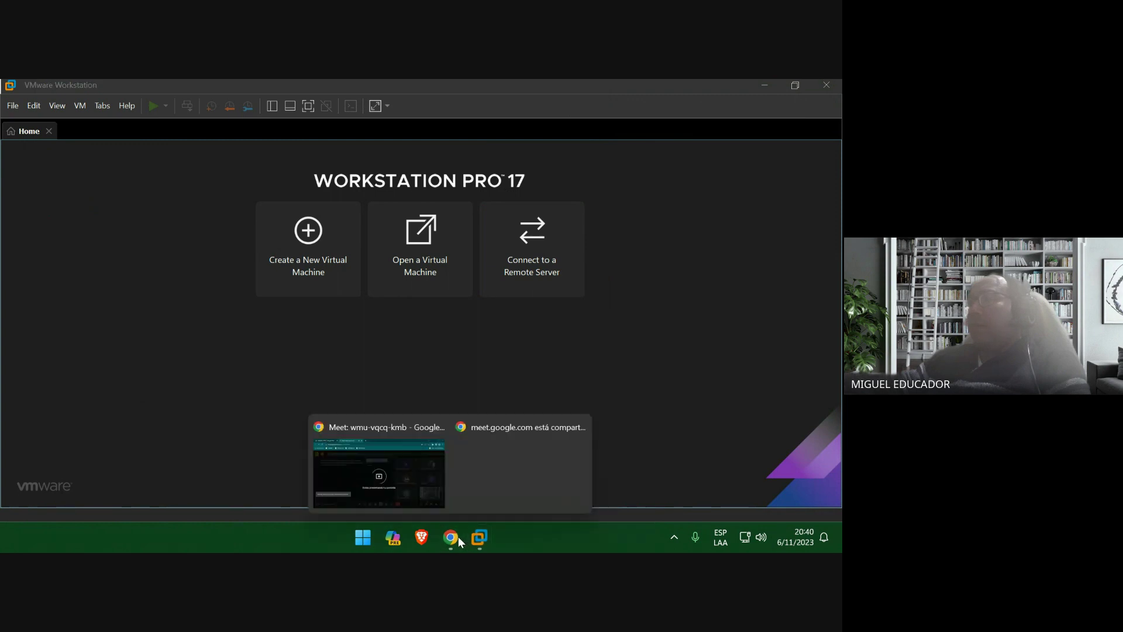
{"action": "left_click", "coordinate": [395, 459]}
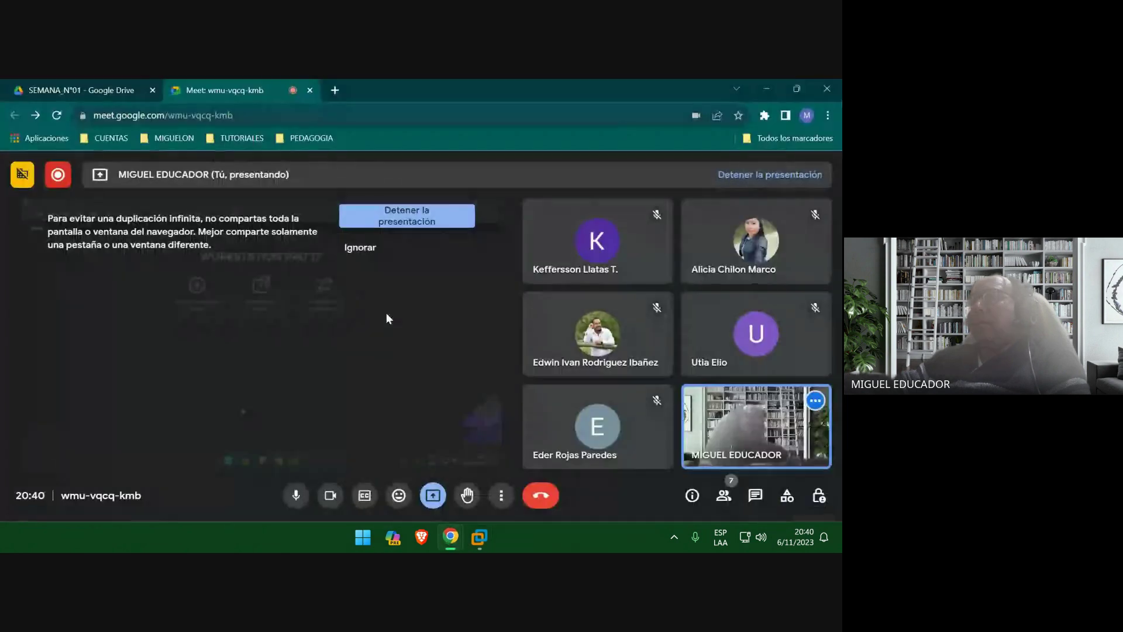
{"action": "left_click", "coordinate": [369, 246]}
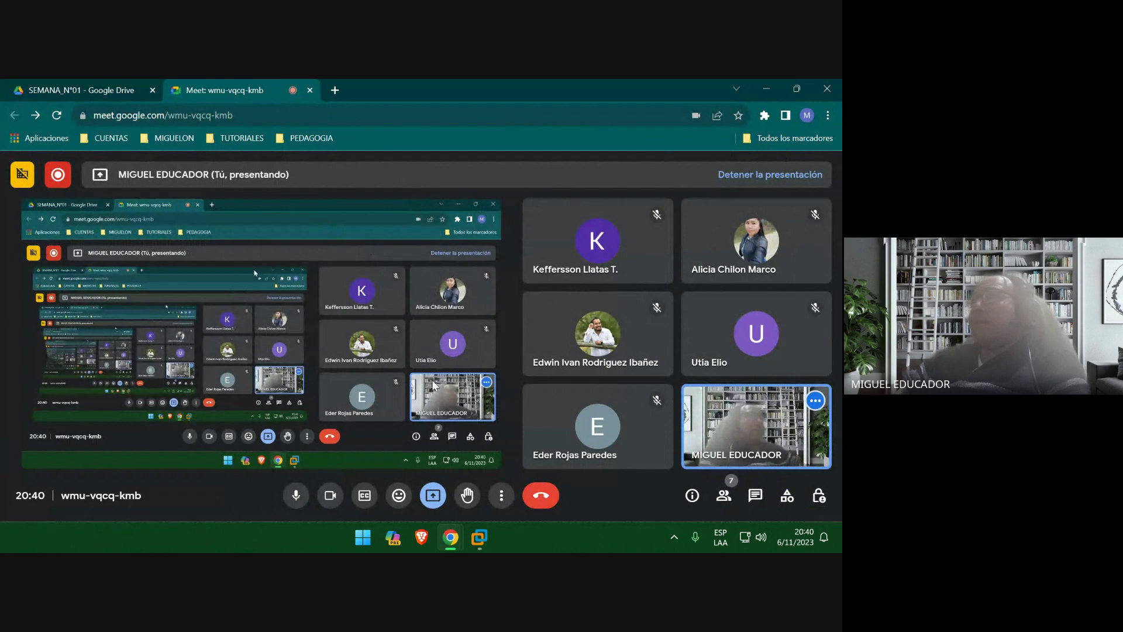
{"action": "left_click", "coordinate": [364, 497]}
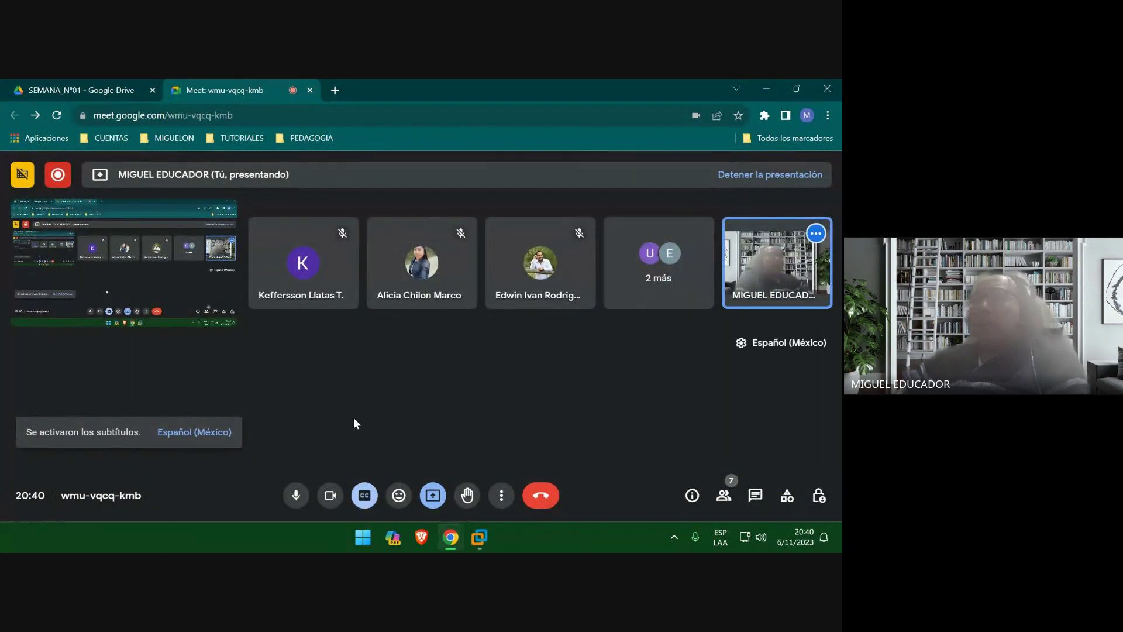
Step: Minimize Chrome, dismiss the presenting notification and bring VMware Workstation back into focus
{"action": "left_click", "coordinate": [99, 89]}
{"action": "left_click", "coordinate": [764, 89]}
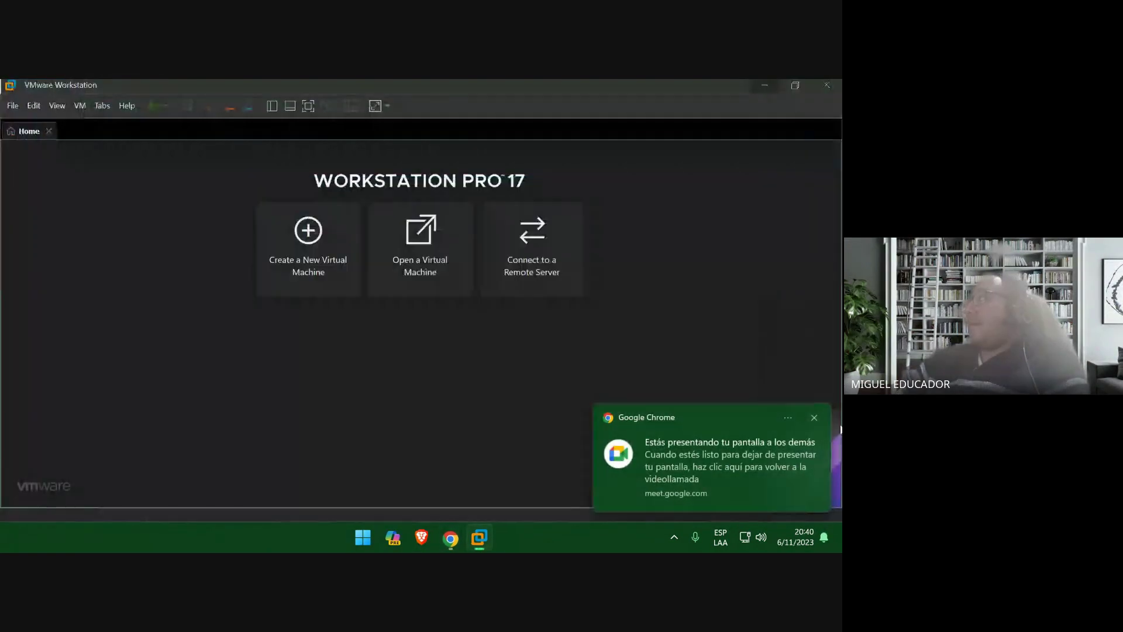
{"action": "left_click", "coordinate": [815, 418]}
{"action": "left_click", "coordinate": [702, 117]}
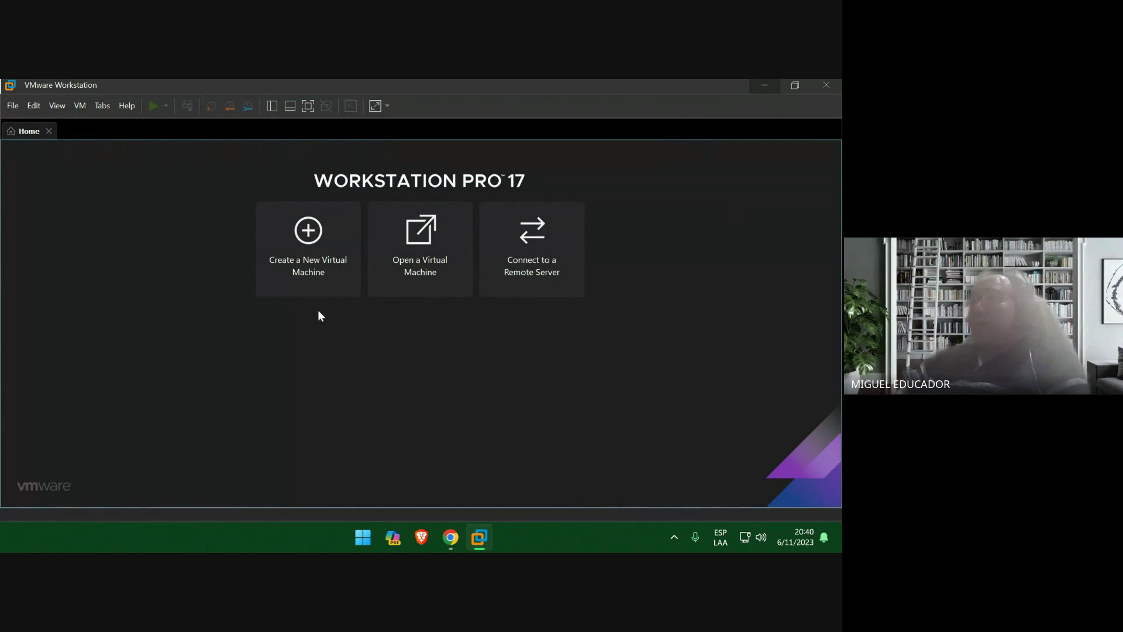
Step: Browse K: through 2 _ COMPUTRON_ONLINE to ACTIVIDAD DE NOCHE and open the CLASE_N°01 presentation
{"action": "key", "text": "super+e"}
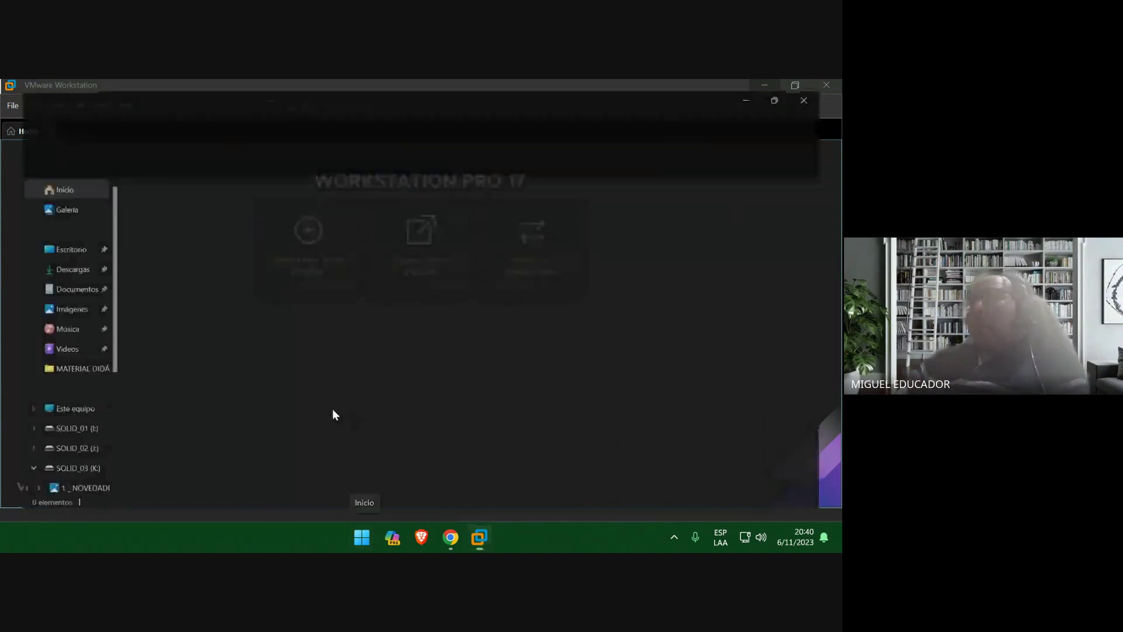
{"action": "left_click", "coordinate": [53, 415]}
{"action": "left_click", "coordinate": [223, 281]}
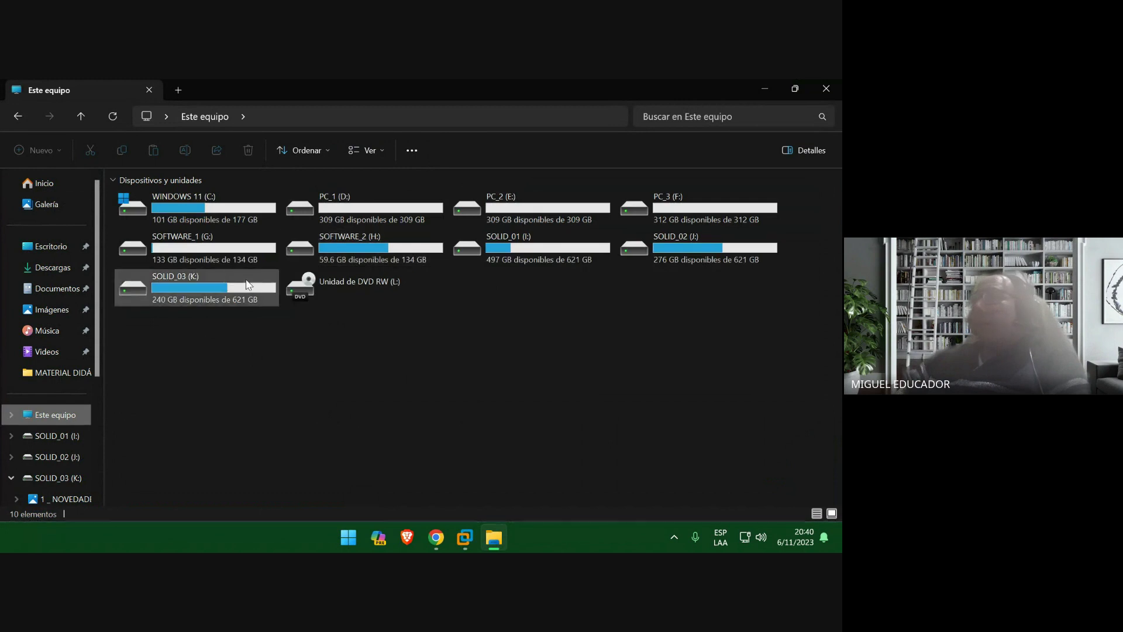
{"action": "double_click", "coordinate": [222, 279]}
{"action": "double_click", "coordinate": [268, 221]}
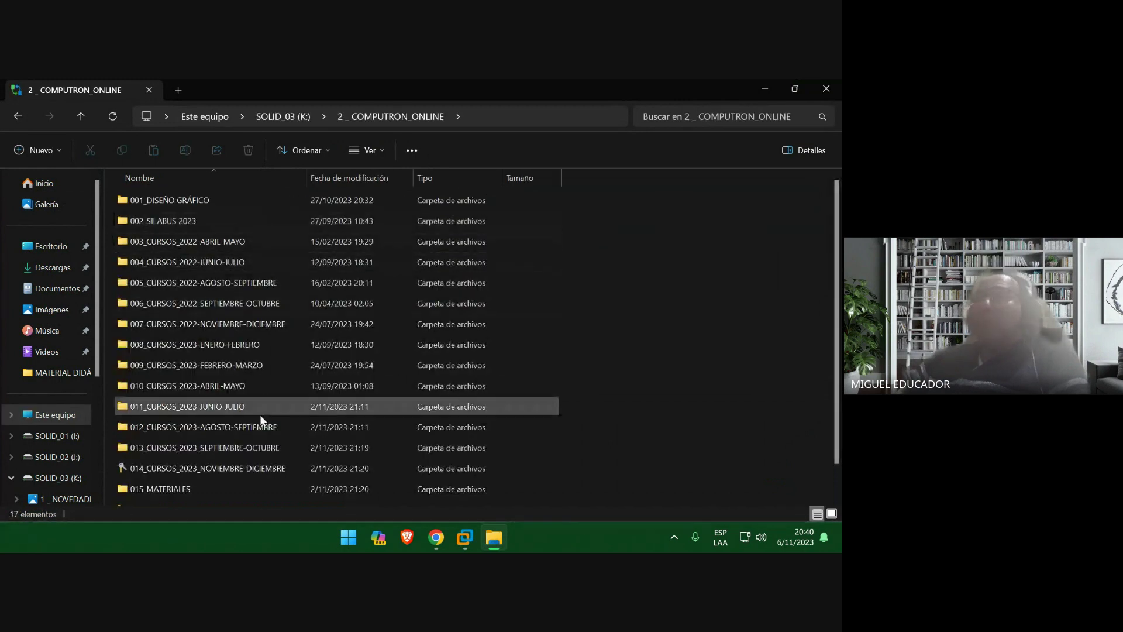
{"action": "double_click", "coordinate": [254, 473]}
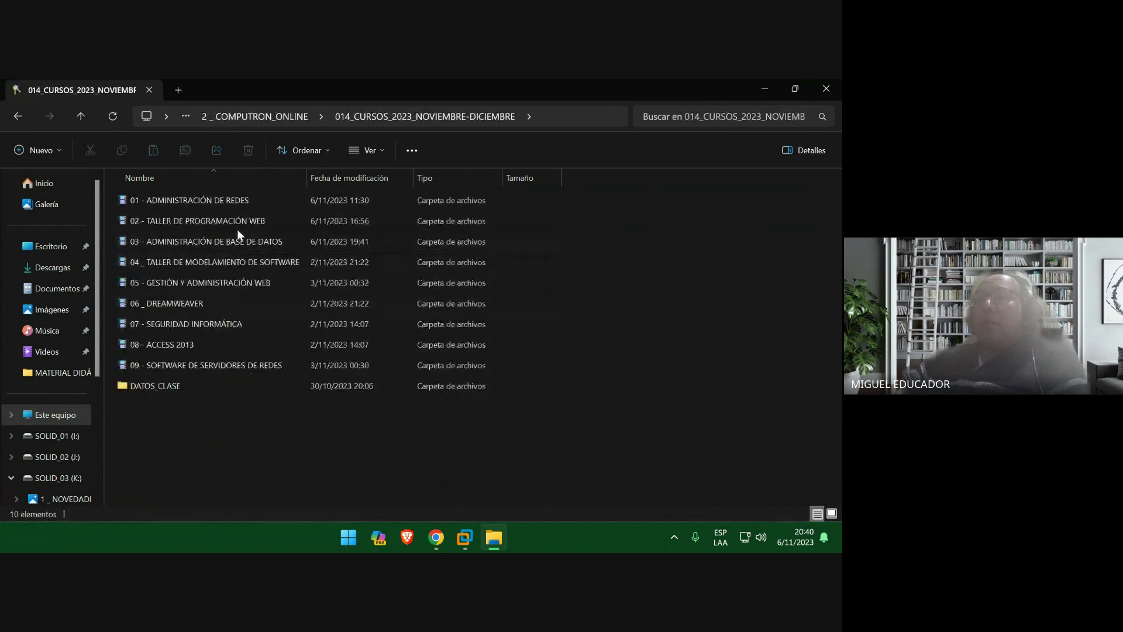
{"action": "double_click", "coordinate": [241, 202]}
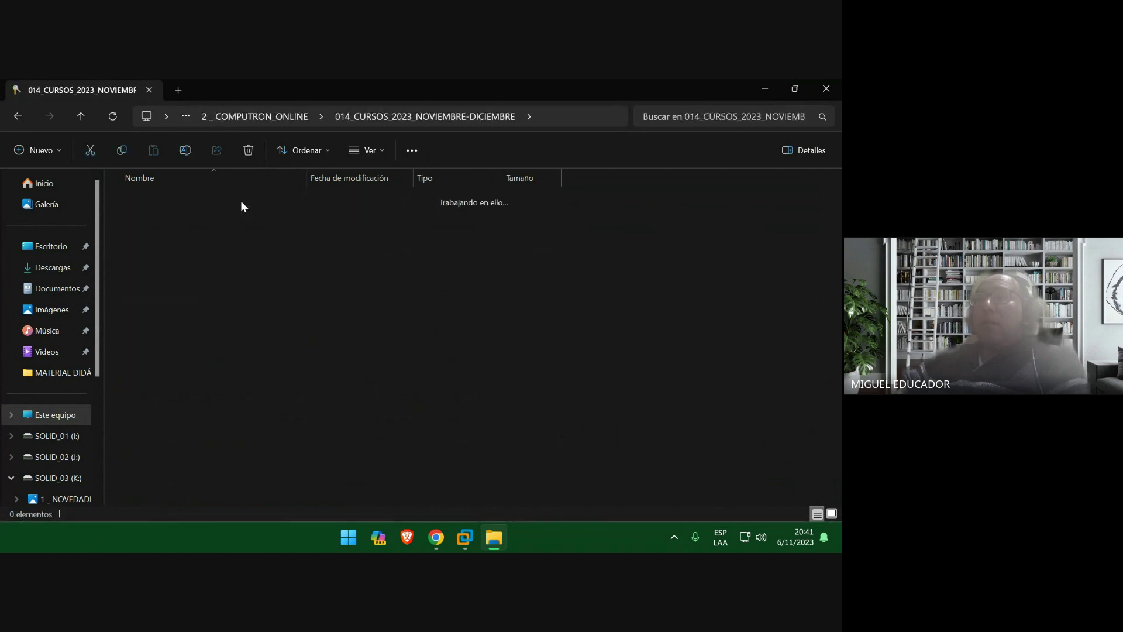
{"action": "left_click", "coordinate": [240, 201]}
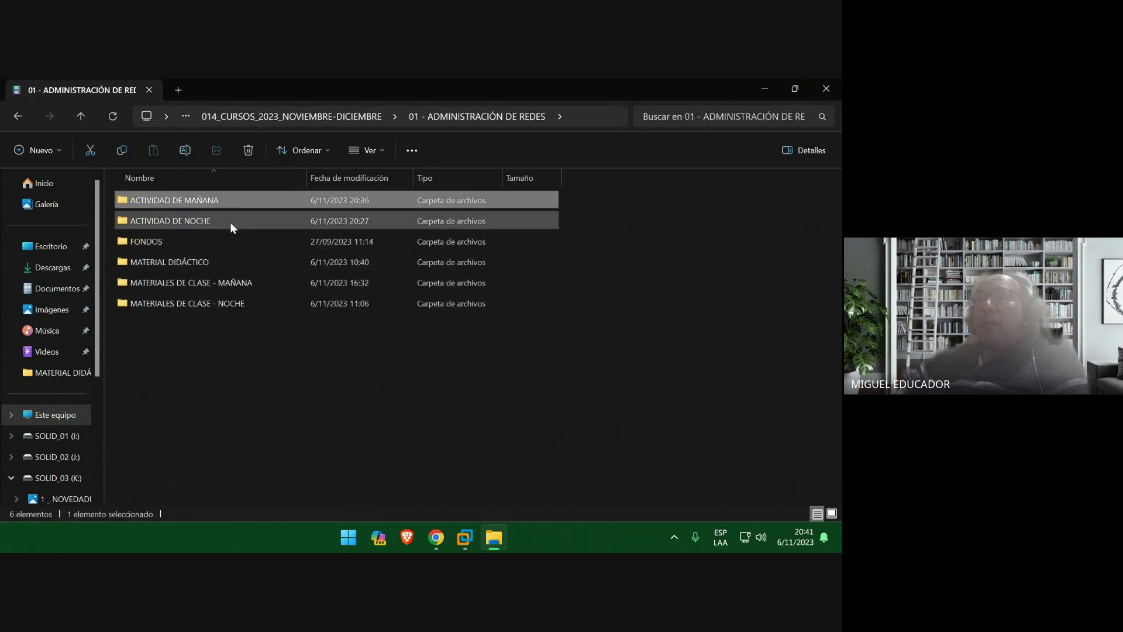
{"action": "double_click", "coordinate": [230, 222]}
{"action": "double_click", "coordinate": [226, 201]}
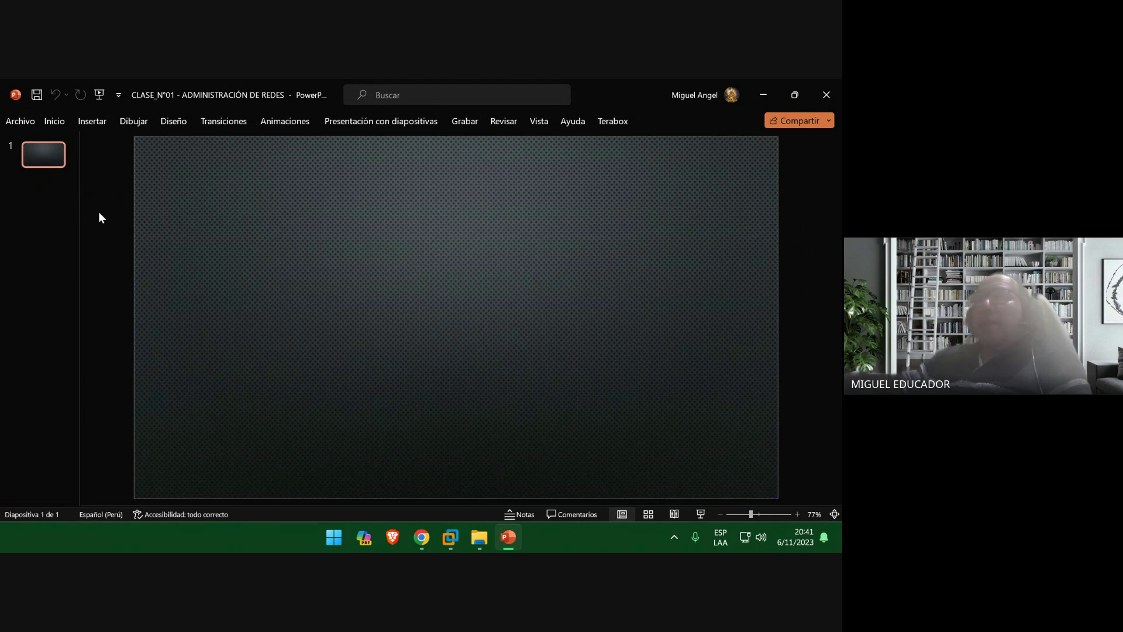
Step: Close the blank presentation and reopen the class deck from the ACTIVIDAD DE MAÑANA folder
{"action": "left_click", "coordinate": [223, 226]}
{"action": "left_click", "coordinate": [828, 81]}
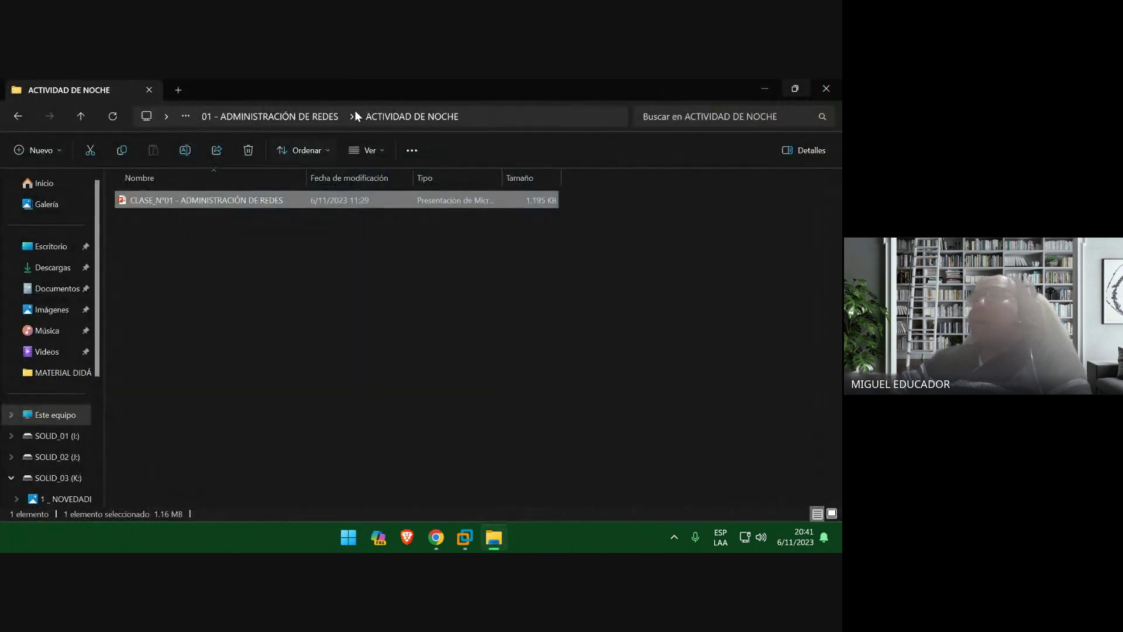
{"action": "left_click", "coordinate": [319, 117]}
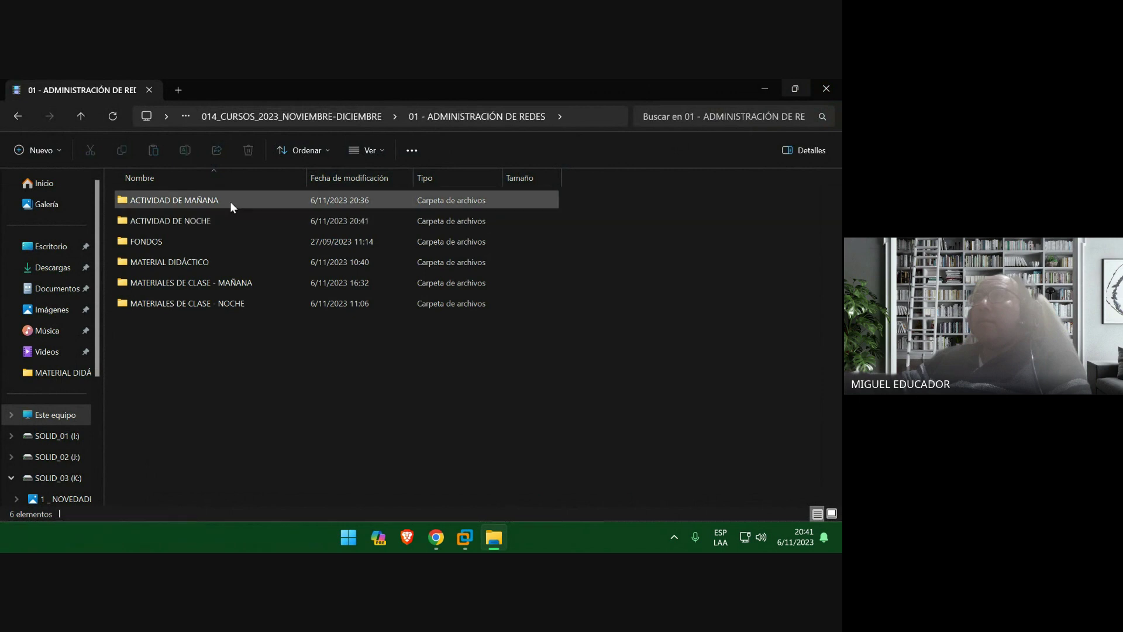
{"action": "double_click", "coordinate": [230, 202]}
{"action": "double_click", "coordinate": [209, 201]}
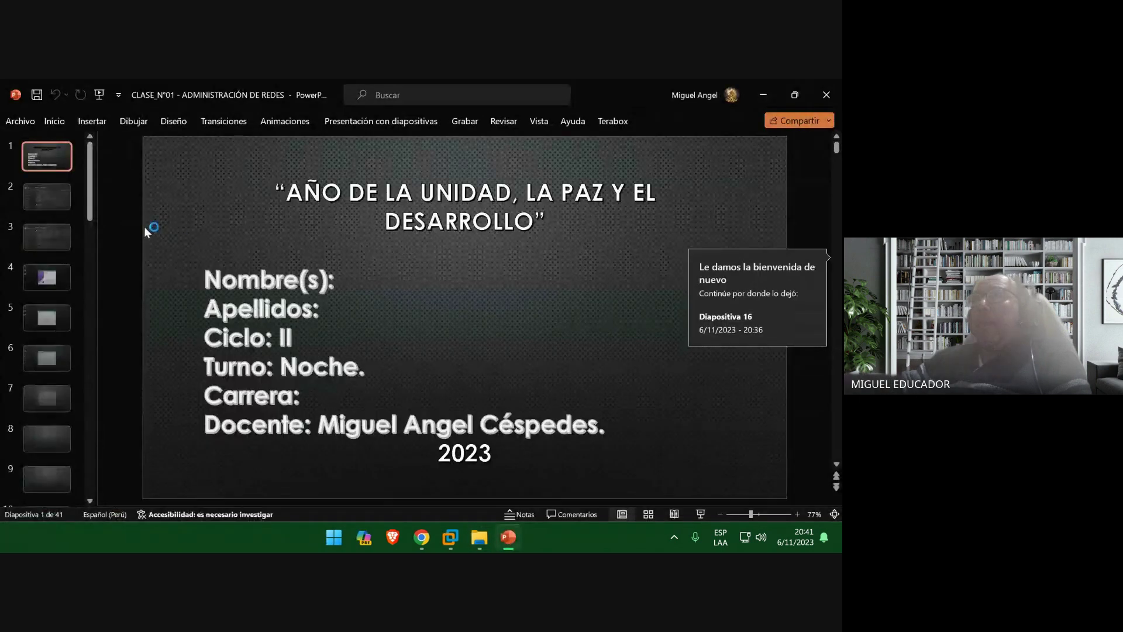
Step: Browse the slides to slide 28, then back to slide 16, and save the presentation
{"action": "left_click_drag", "start_coordinate": [93, 195], "coordinate": [91, 504]}
{"action": "scroll", "coordinate": [75, 379], "scroll_direction": "up", "scroll_amount": 3}
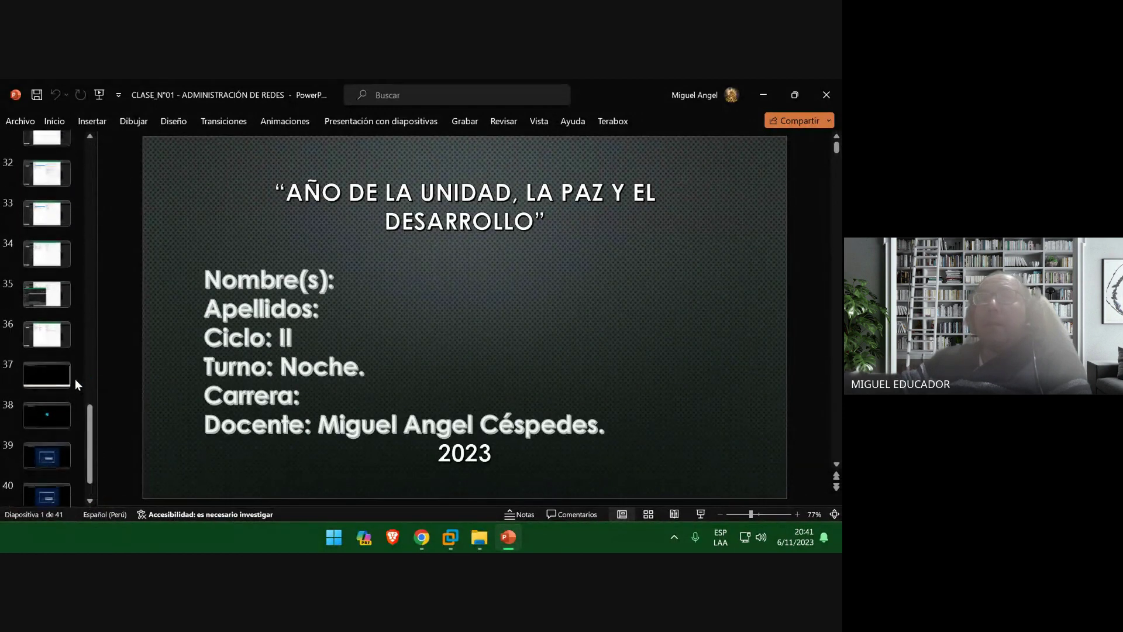
{"action": "scroll", "coordinate": [74, 368], "scroll_direction": "up", "scroll_amount": 5}
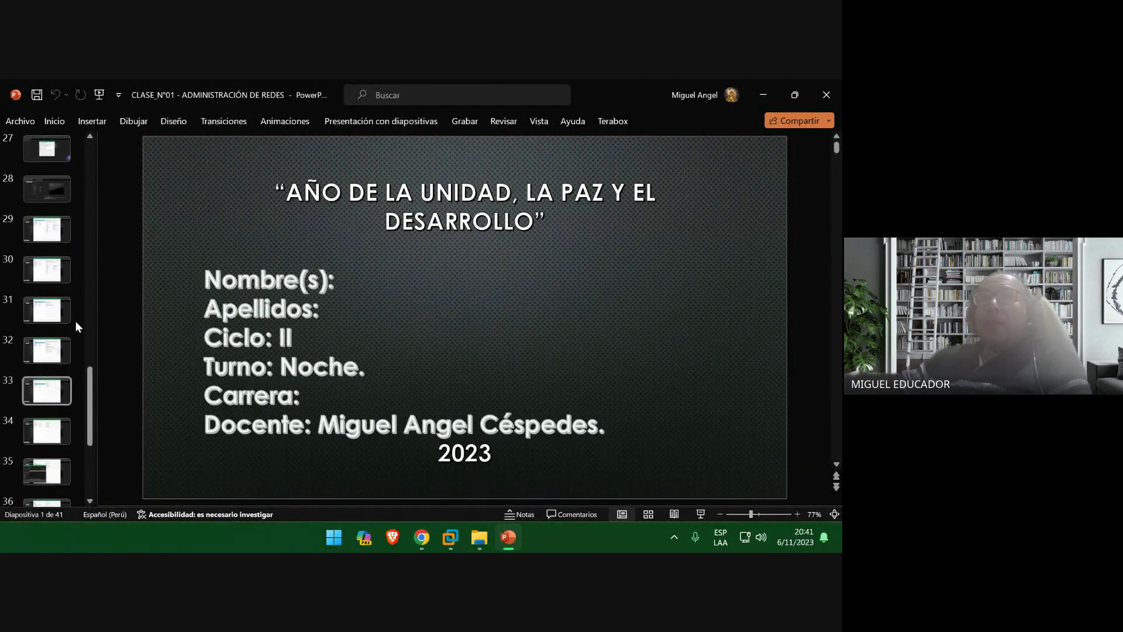
{"action": "scroll", "coordinate": [73, 306], "scroll_direction": "up", "scroll_amount": 1}
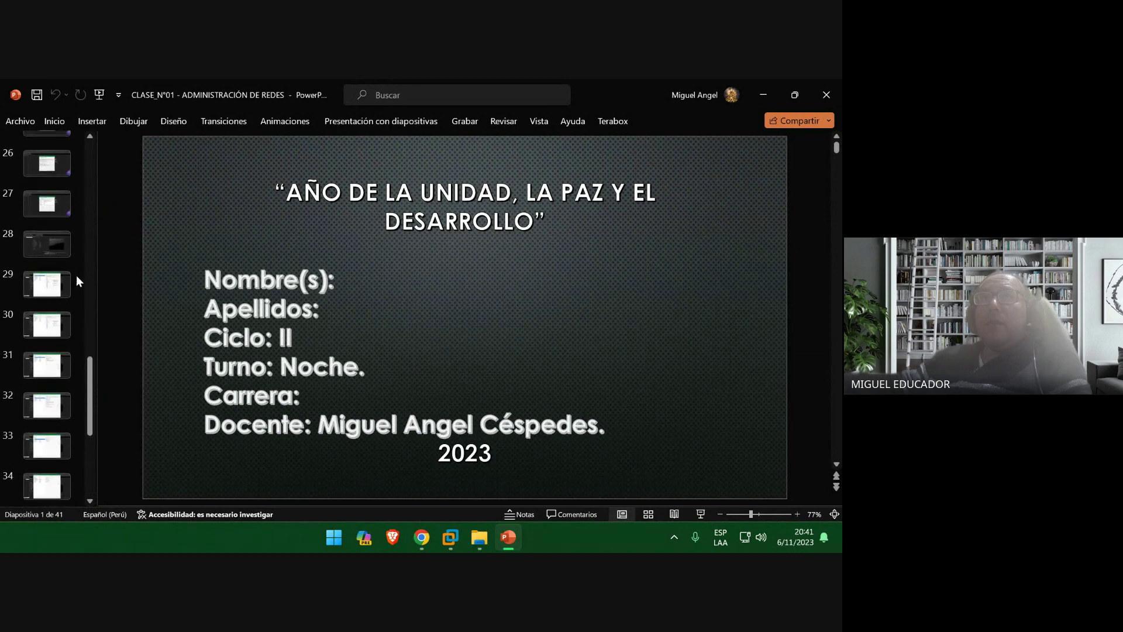
{"action": "left_click", "coordinate": [48, 261]}
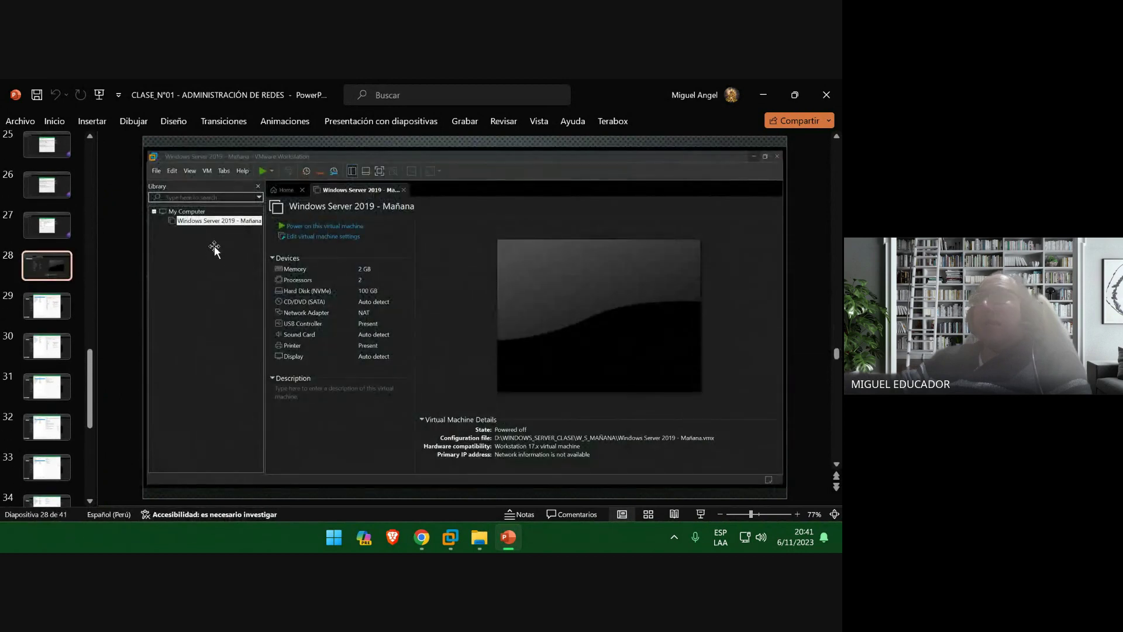
{"action": "scroll", "coordinate": [71, 279], "scroll_direction": "up", "scroll_amount": 4}
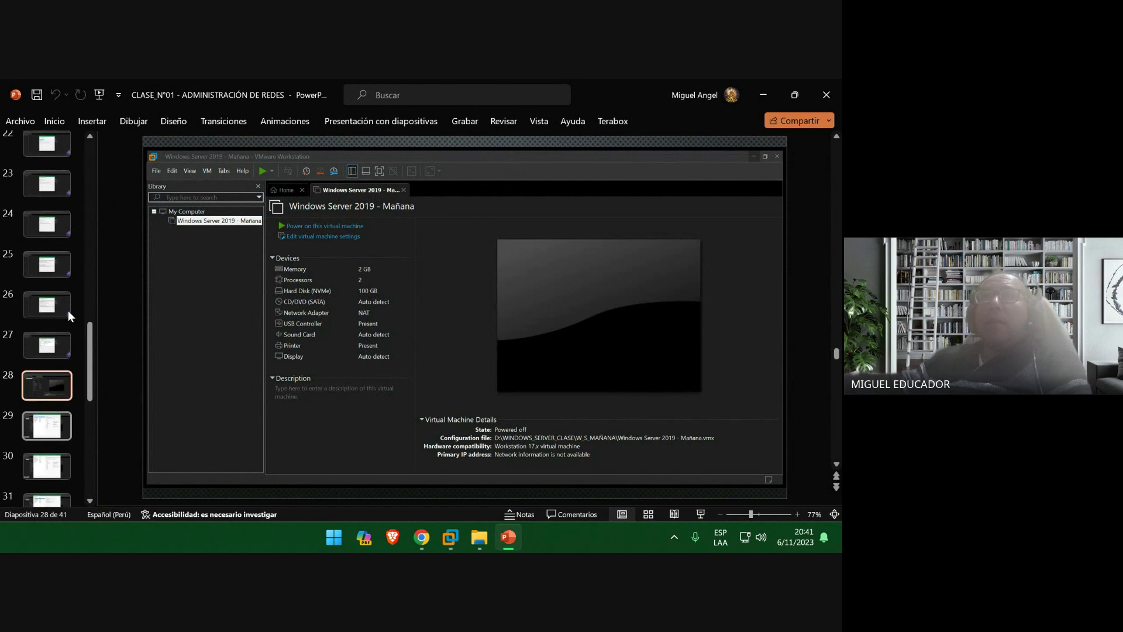
{"action": "scroll", "coordinate": [69, 310], "scroll_direction": "up", "scroll_amount": 5}
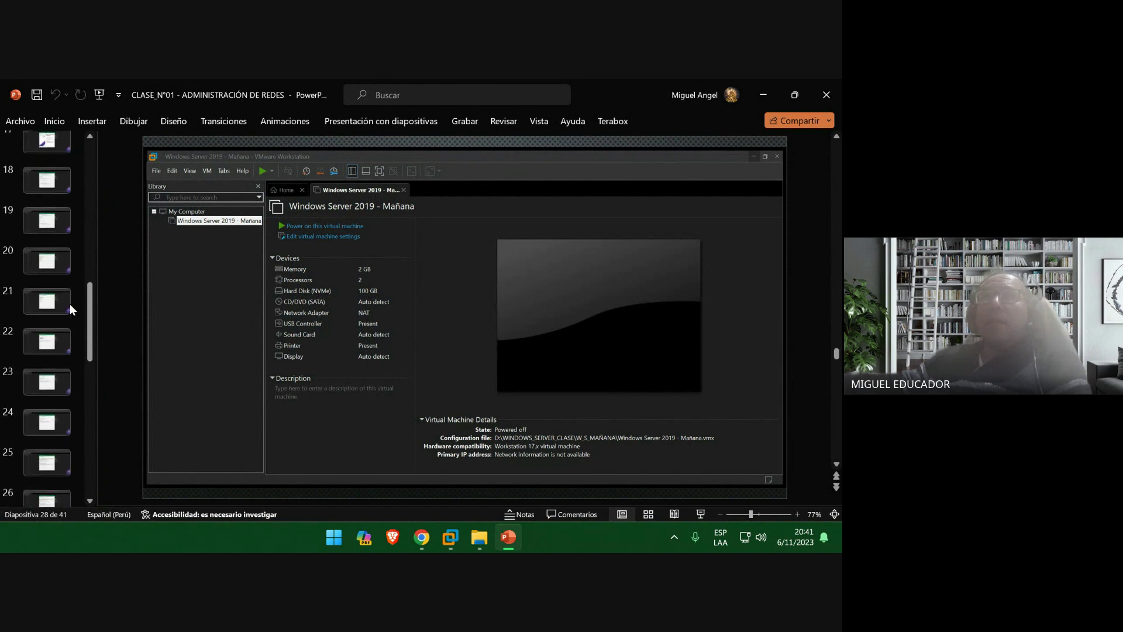
{"action": "scroll", "coordinate": [63, 195], "scroll_direction": "up", "scroll_amount": 1}
{"action": "left_click", "coordinate": [56, 157]}
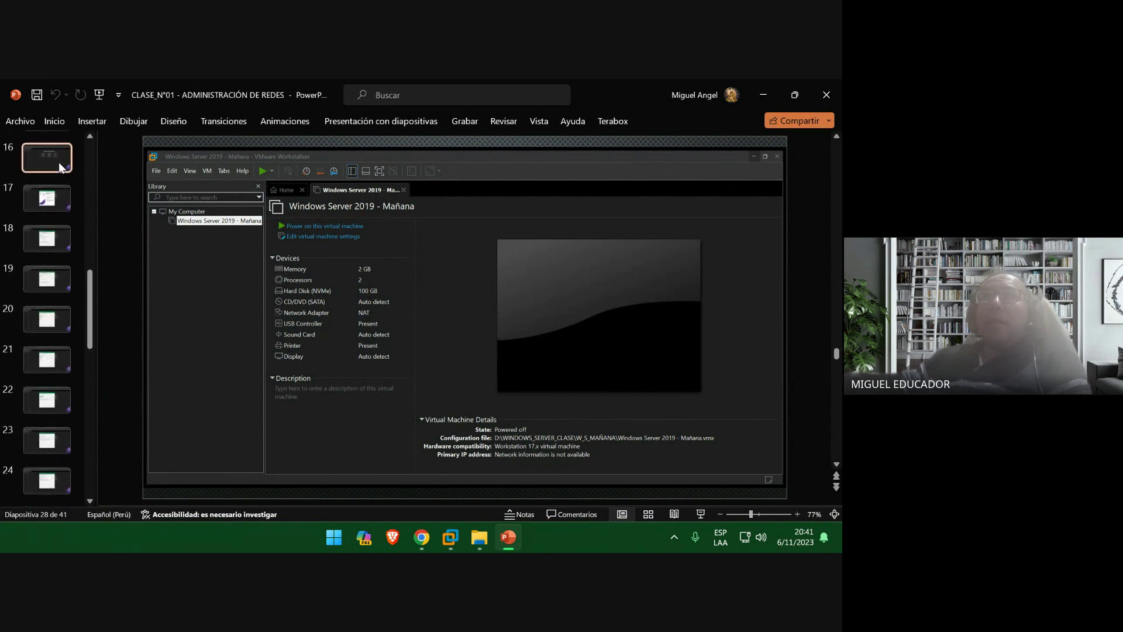
{"action": "scroll", "coordinate": [88, 235], "scroll_direction": "up", "scroll_amount": 1}
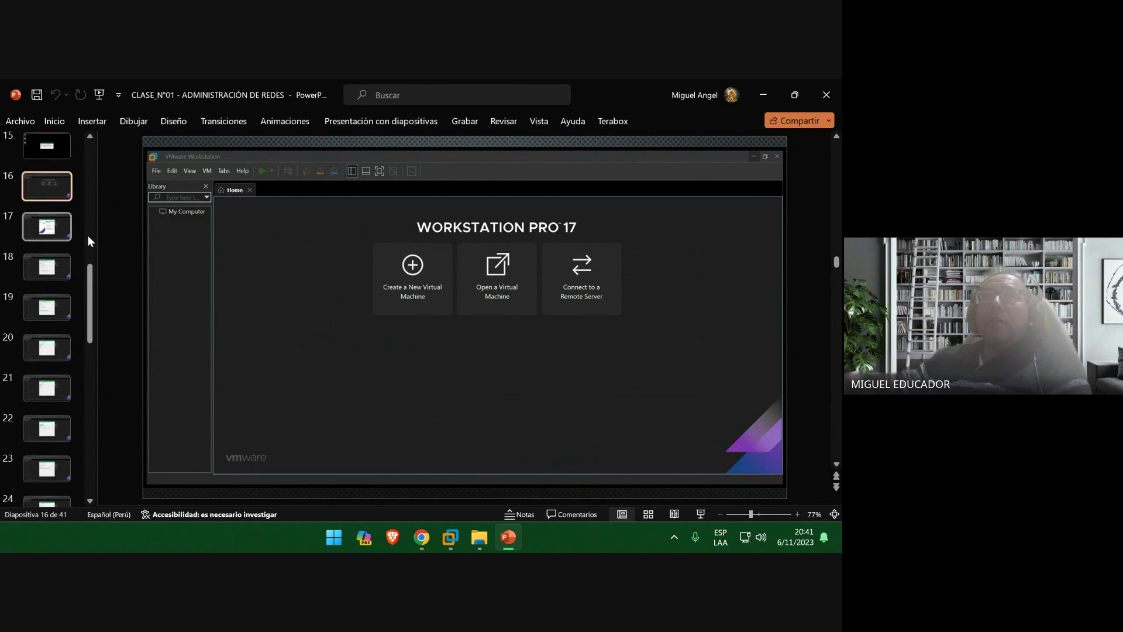
{"action": "left_click", "coordinate": [36, 95]}
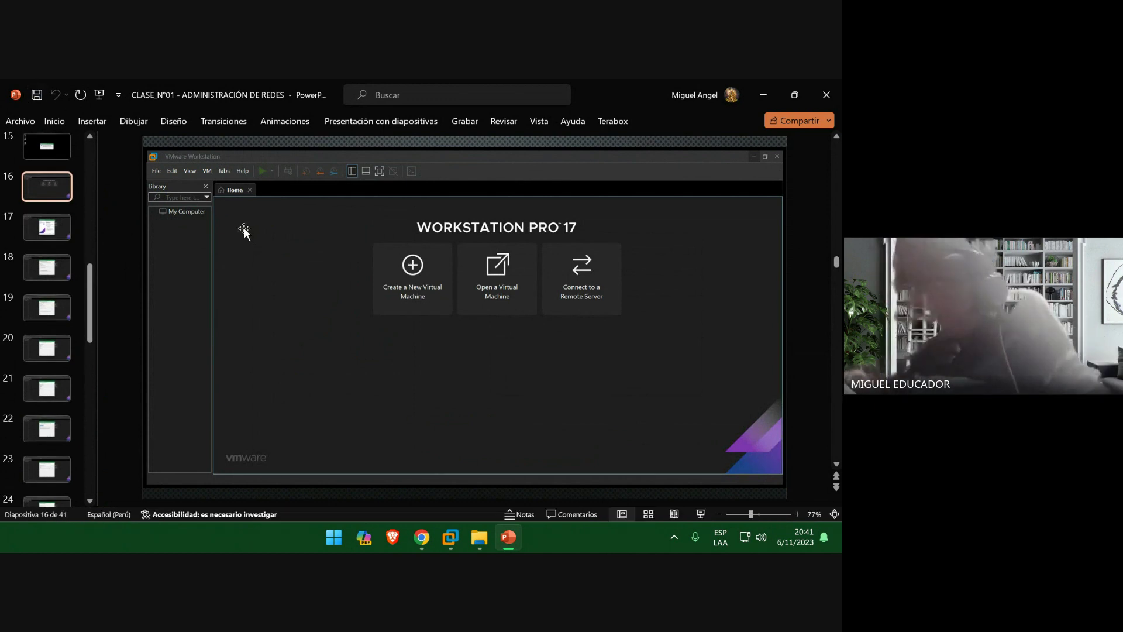
Step: Advance to slide 17, then minimize PowerPoint and the class folder
{"action": "key", "text": "Page_Down"}
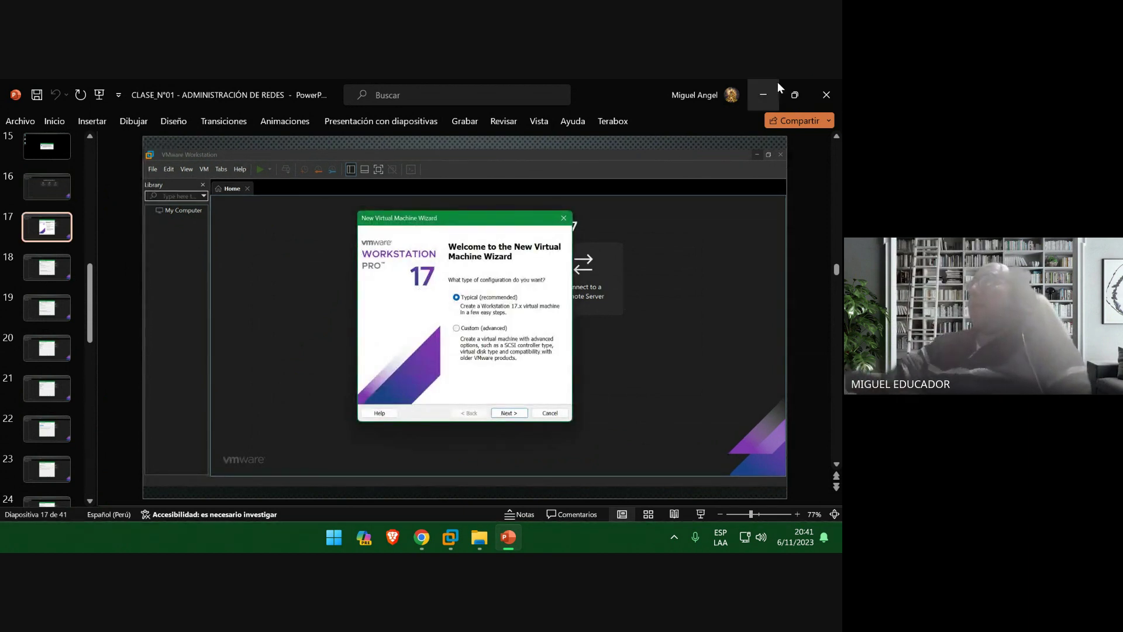
{"action": "left_click", "coordinate": [763, 94]}
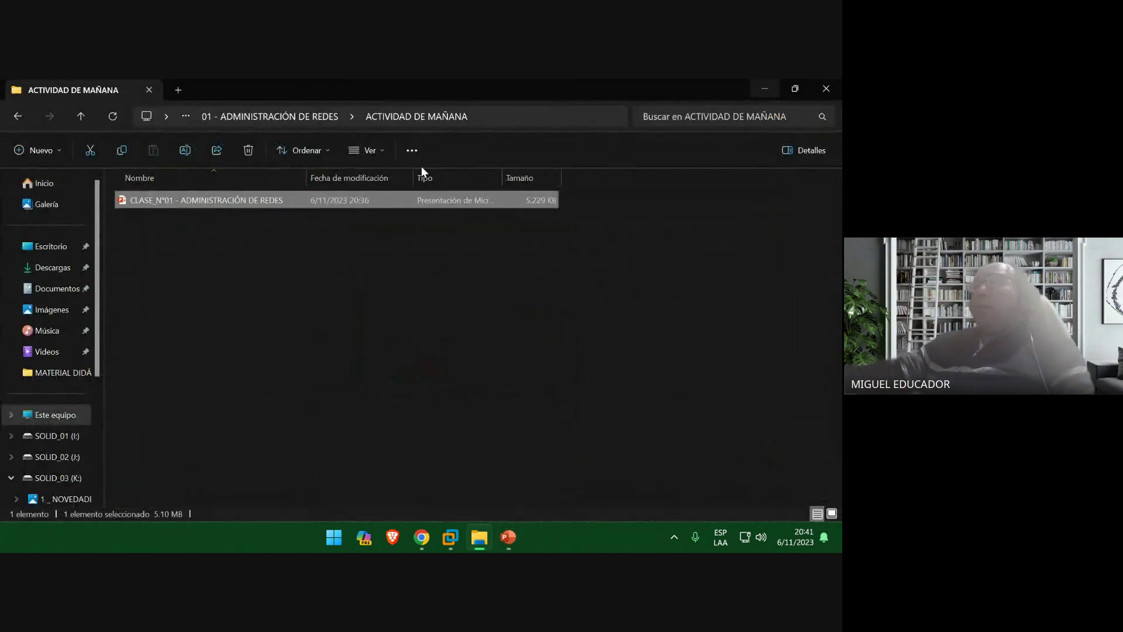
{"action": "left_click", "coordinate": [774, 88]}
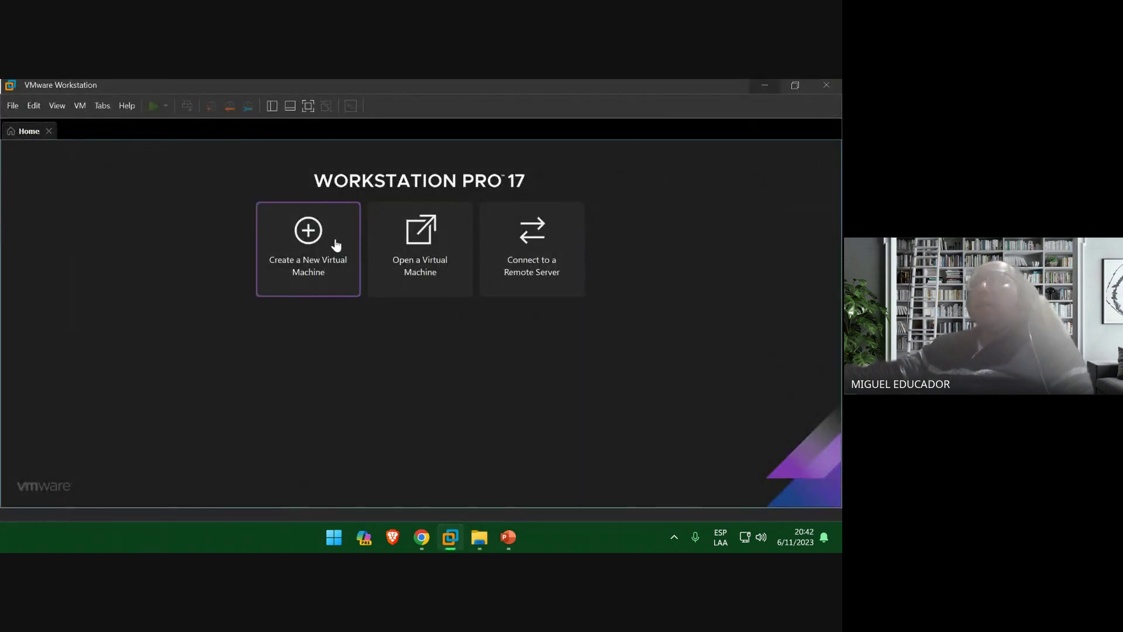
Step: Start a Typical new virtual machine, install the OS later, with Windows Server 2019 as version
{"action": "left_click", "coordinate": [314, 240]}
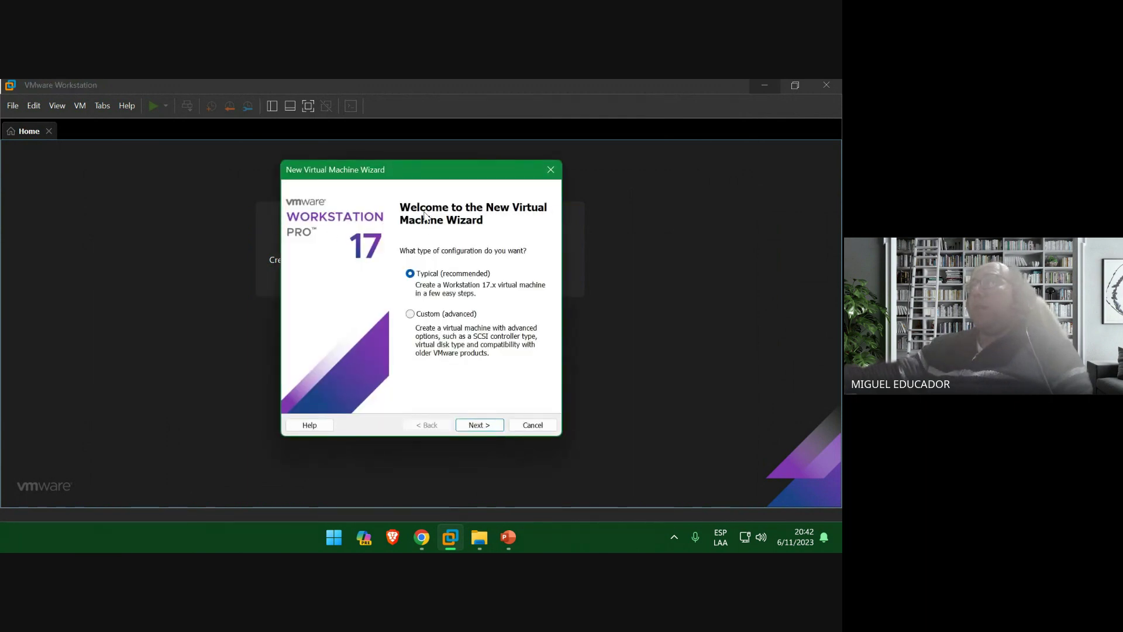
{"action": "left_click", "coordinate": [496, 426]}
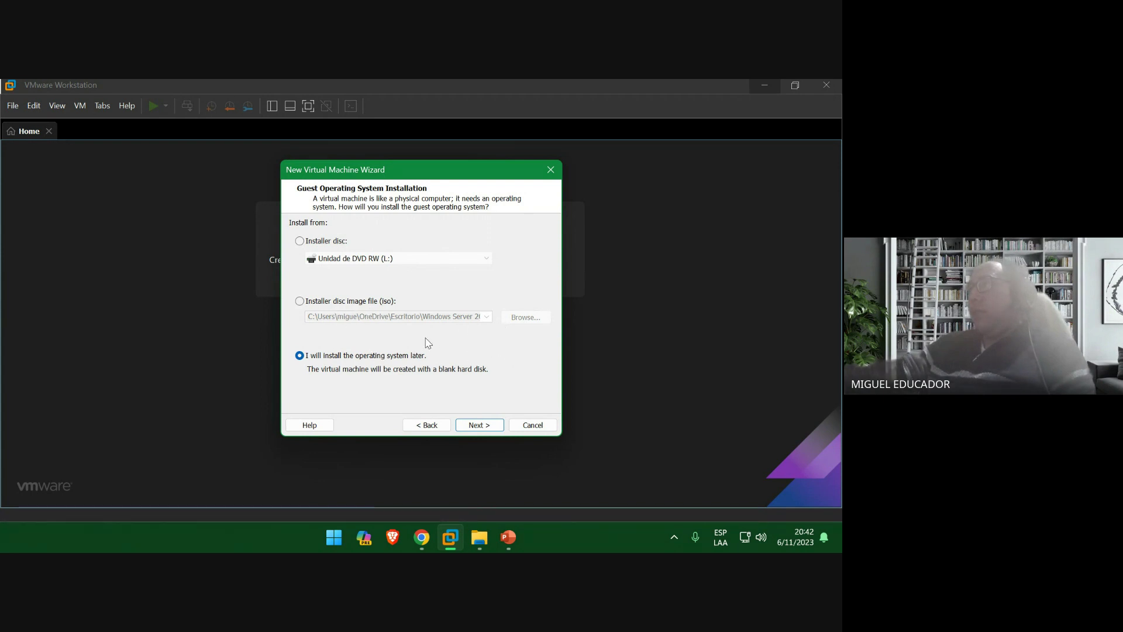
{"action": "left_click", "coordinate": [489, 426]}
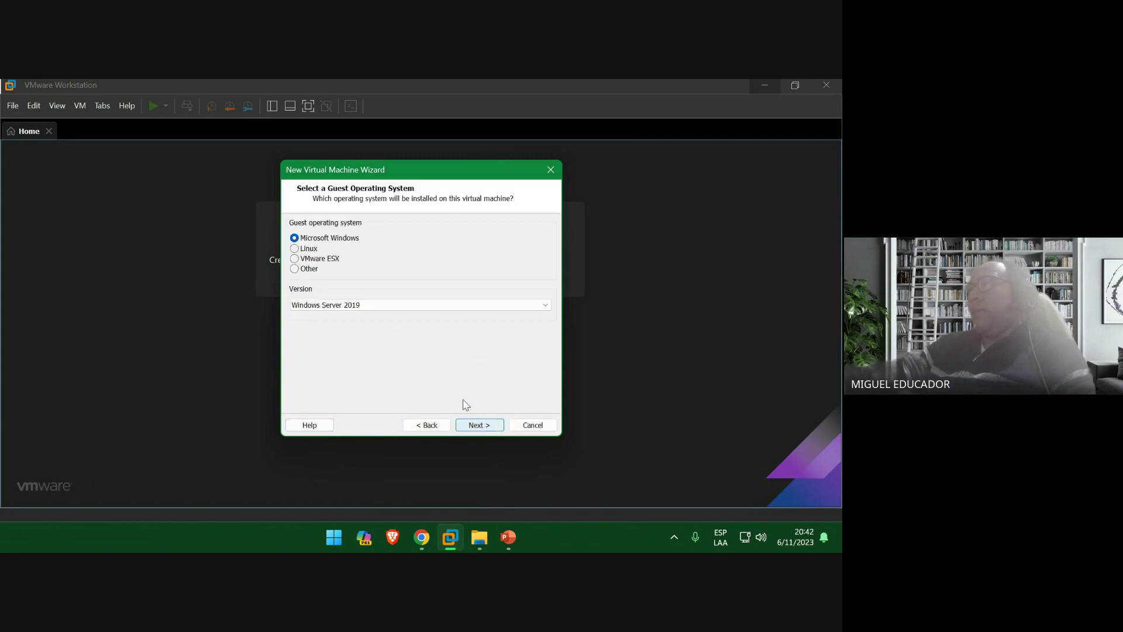
{"action": "left_click", "coordinate": [453, 306]}
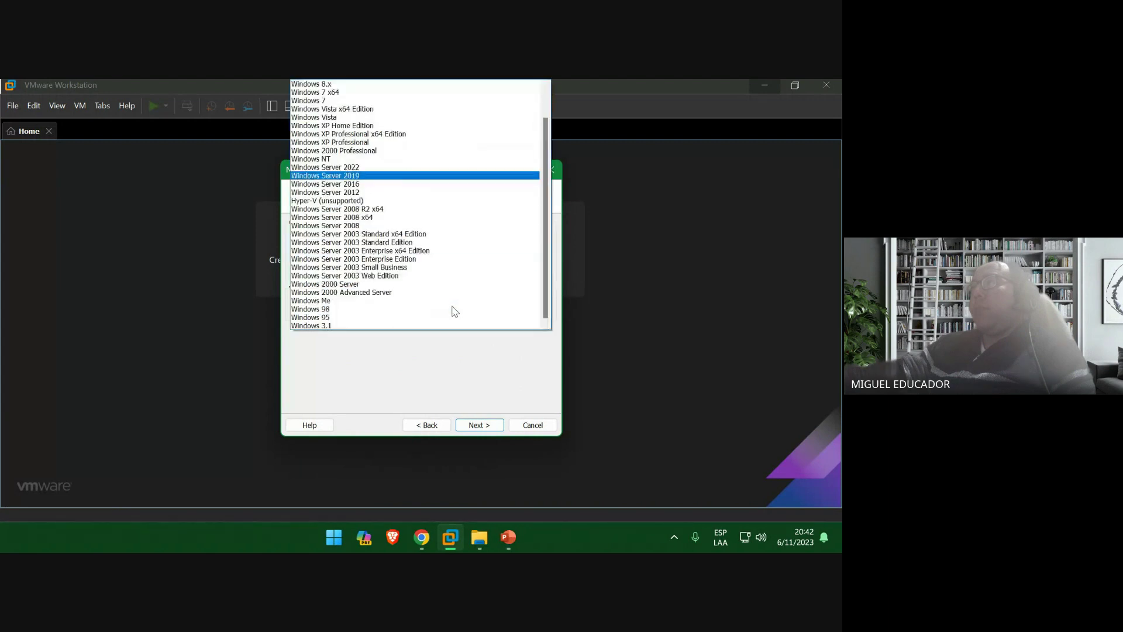
{"action": "left_click", "coordinate": [425, 176]}
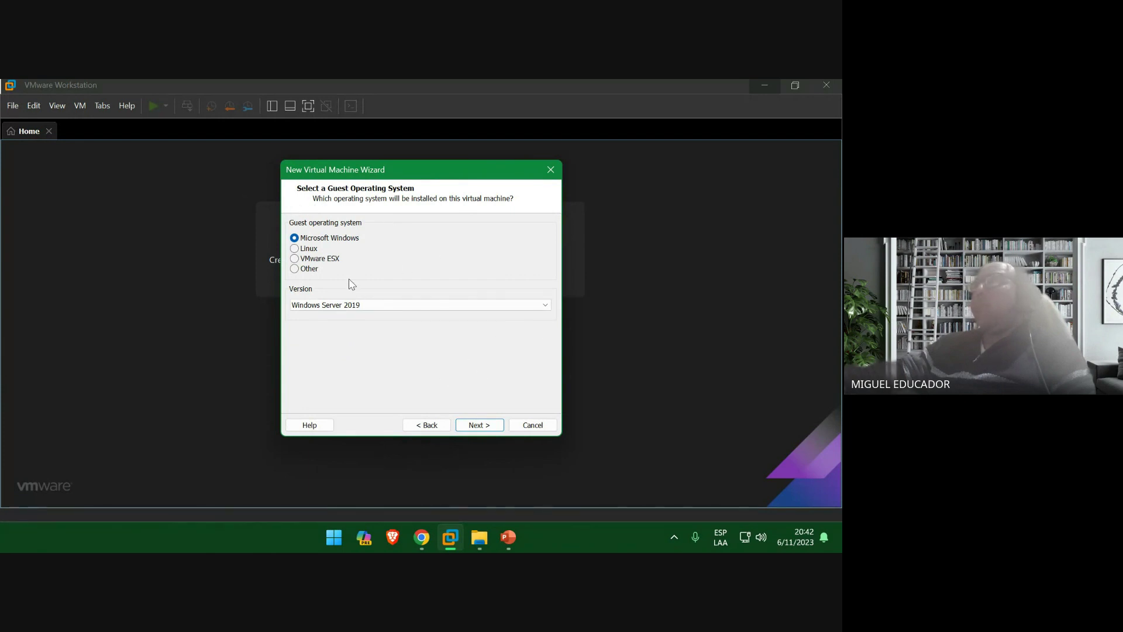
Step: Name the virtual machine 'Windows Server 2019 - Noche'
{"action": "left_click", "coordinate": [479, 424]}
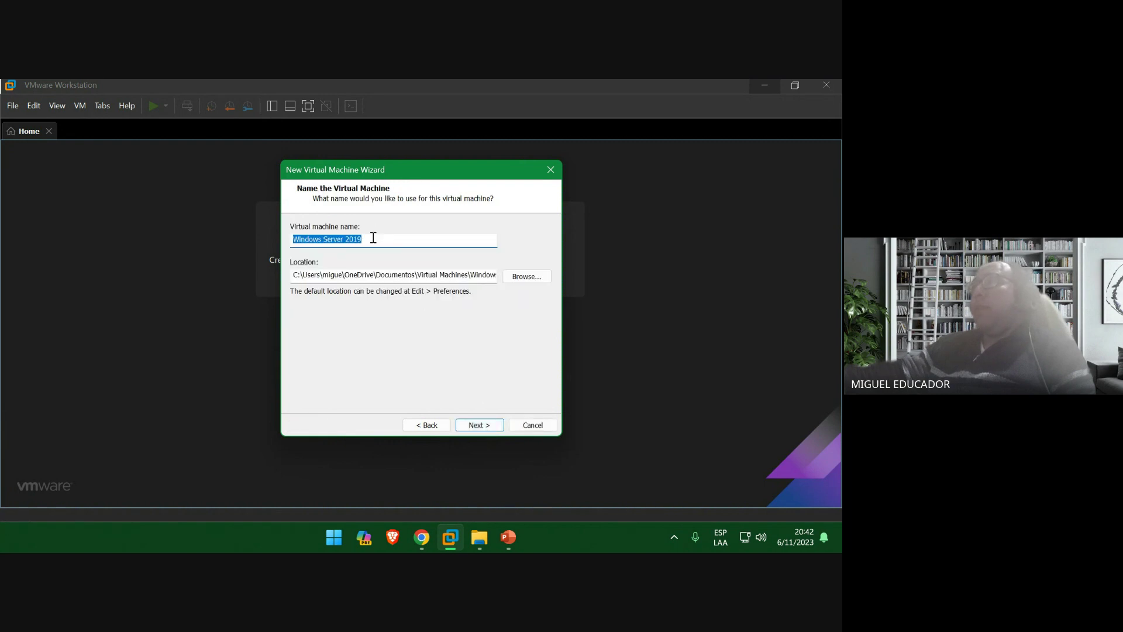
{"action": "left_click", "coordinate": [390, 240]}
{"action": "type", "text": "- "}
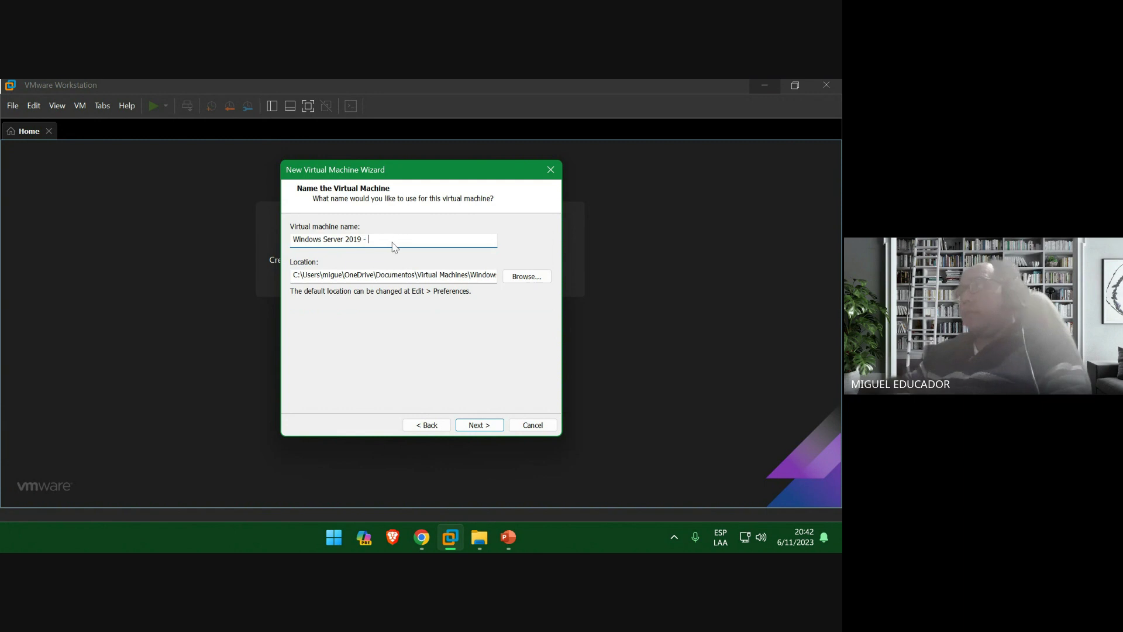
{"action": "type", "text": "NO"}
{"action": "key", "text": "BackSpace"}
{"action": "type", "text": "o"}
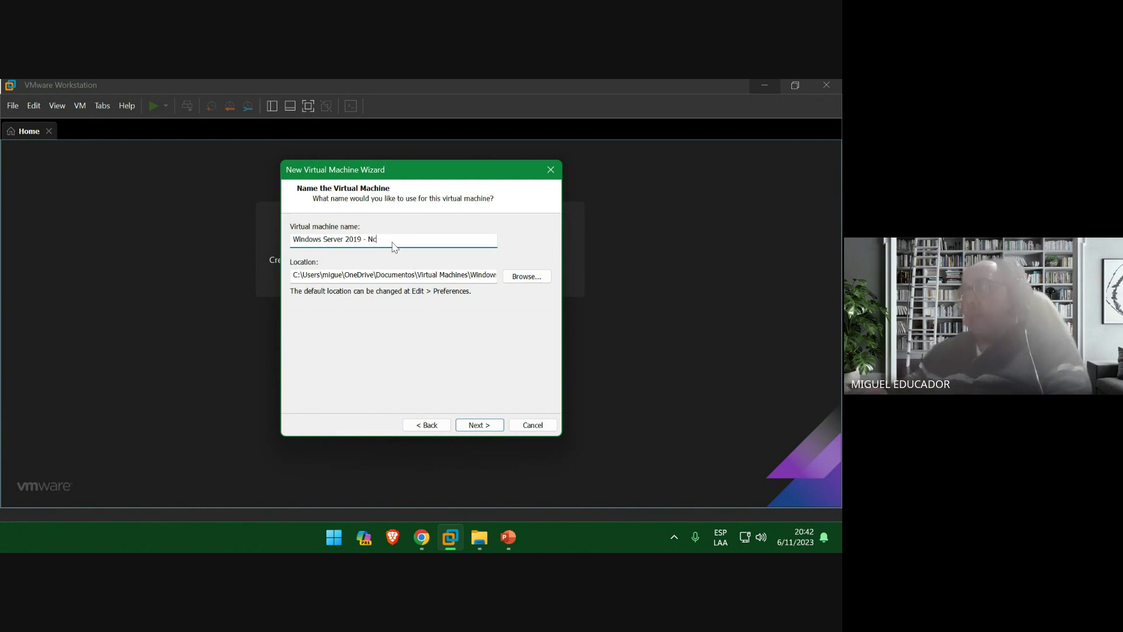
{"action": "type", "text": "d"}
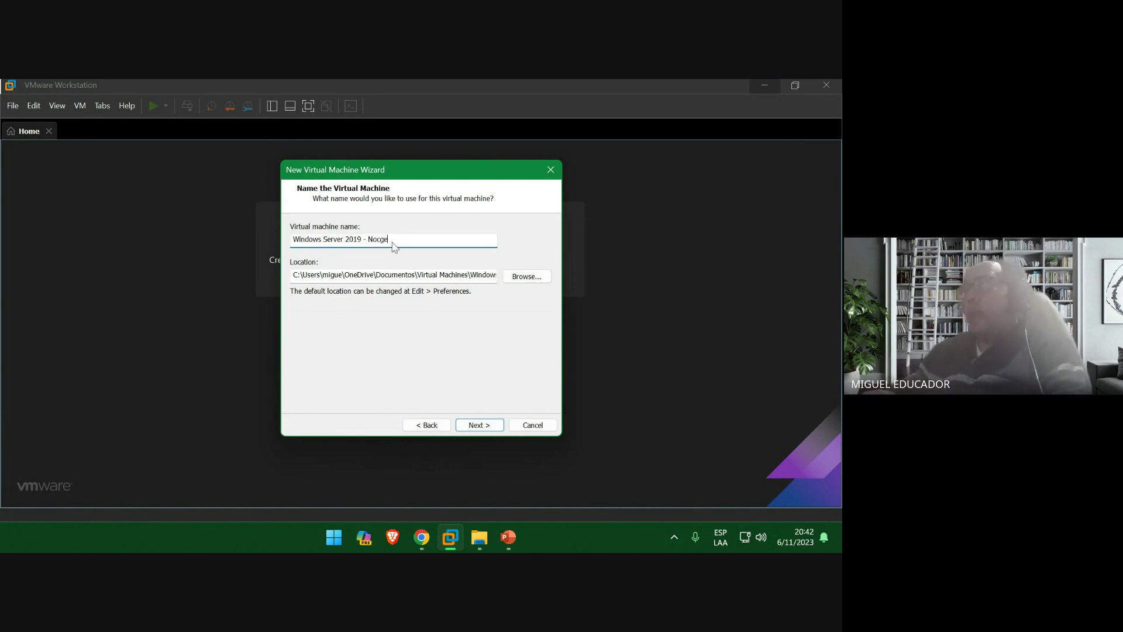
{"action": "type", "text": "he"}
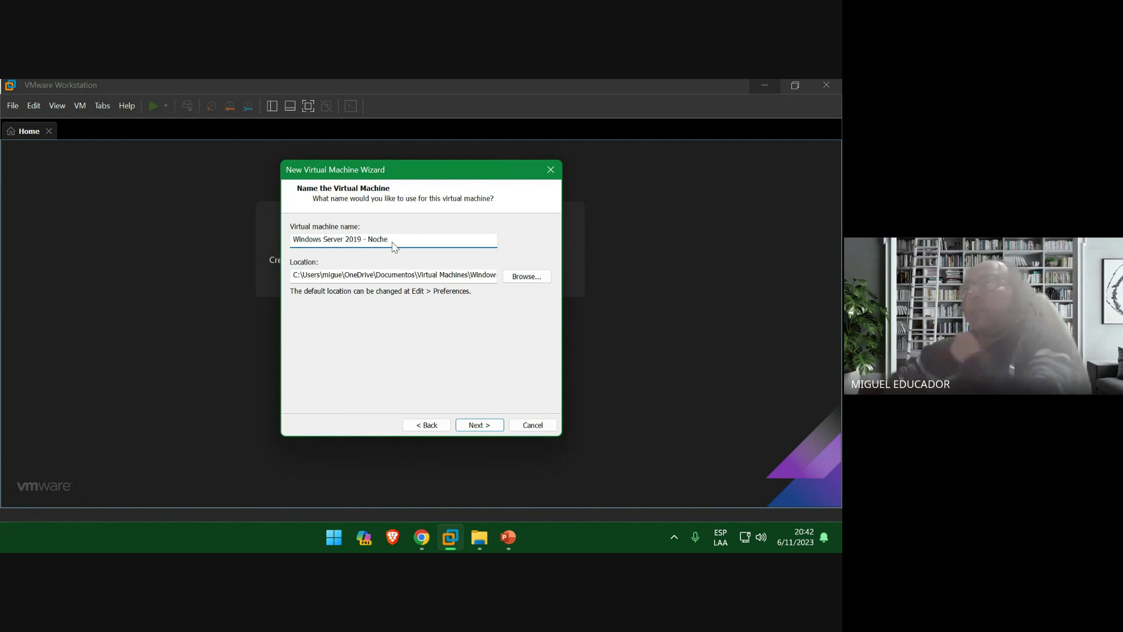
Step: Create folder W_S_NOCHE in D:\WINDOWS_SERVER_CLASE and set it as the VM location
{"action": "left_click", "coordinate": [529, 277]}
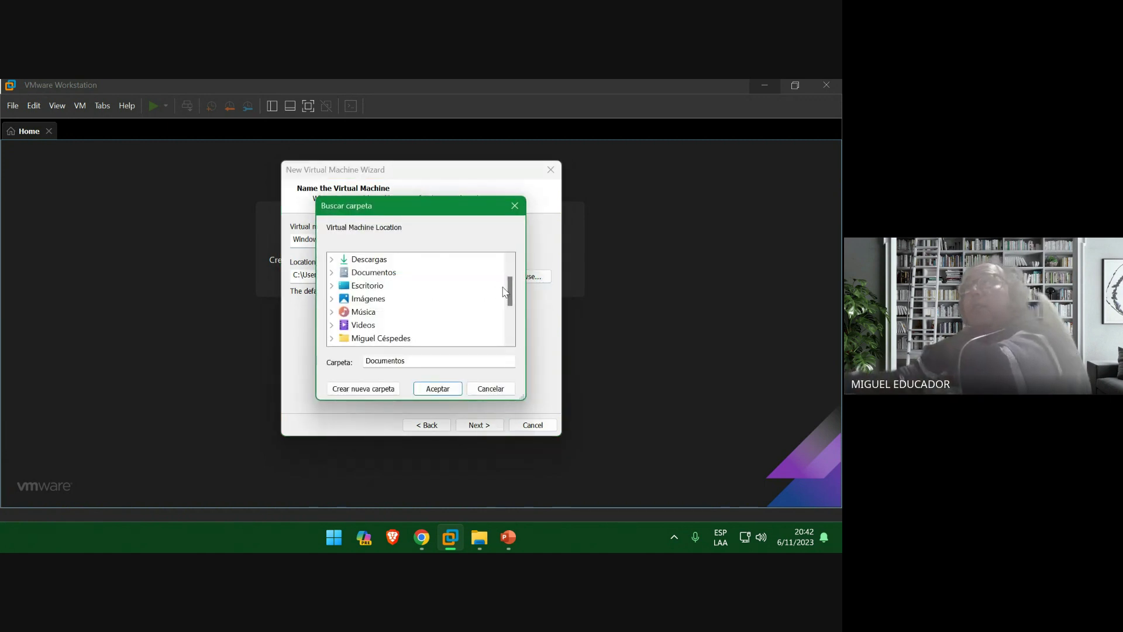
{"action": "scroll", "coordinate": [512, 296], "scroll_direction": "down", "scroll_amount": 3}
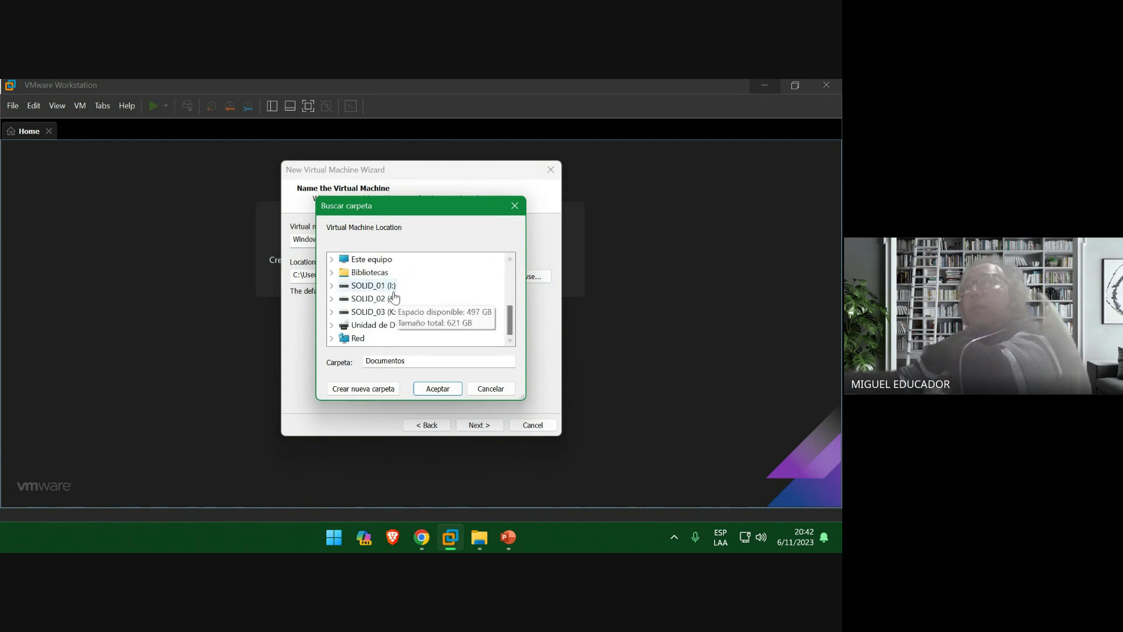
{"action": "double_click", "coordinate": [371, 259]}
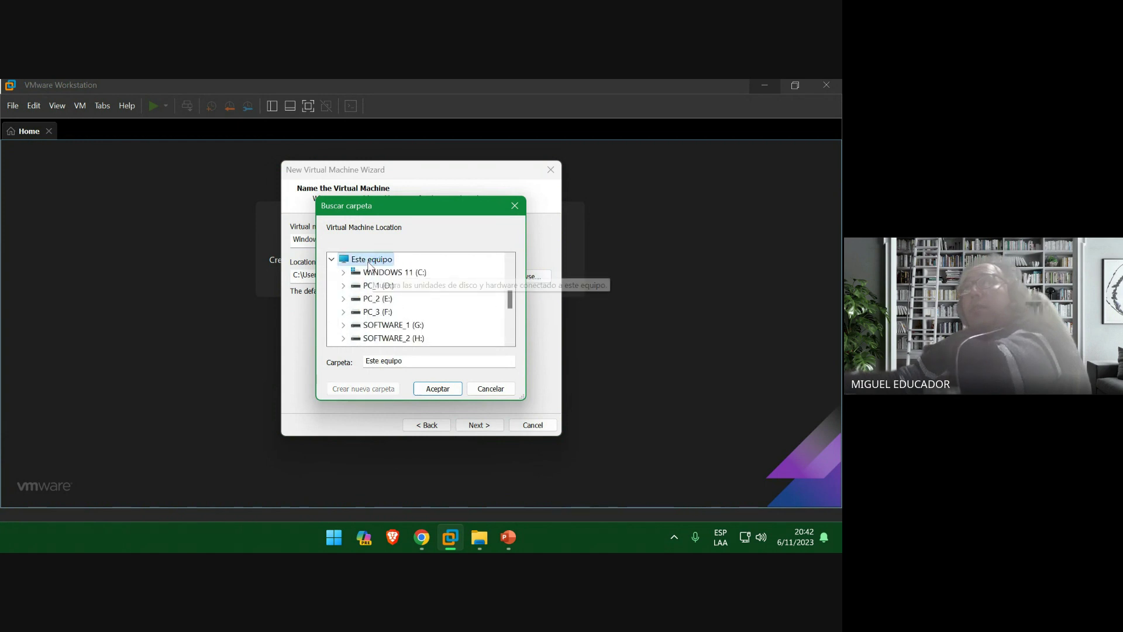
{"action": "left_click", "coordinate": [346, 287]}
{"action": "left_click", "coordinate": [418, 299]}
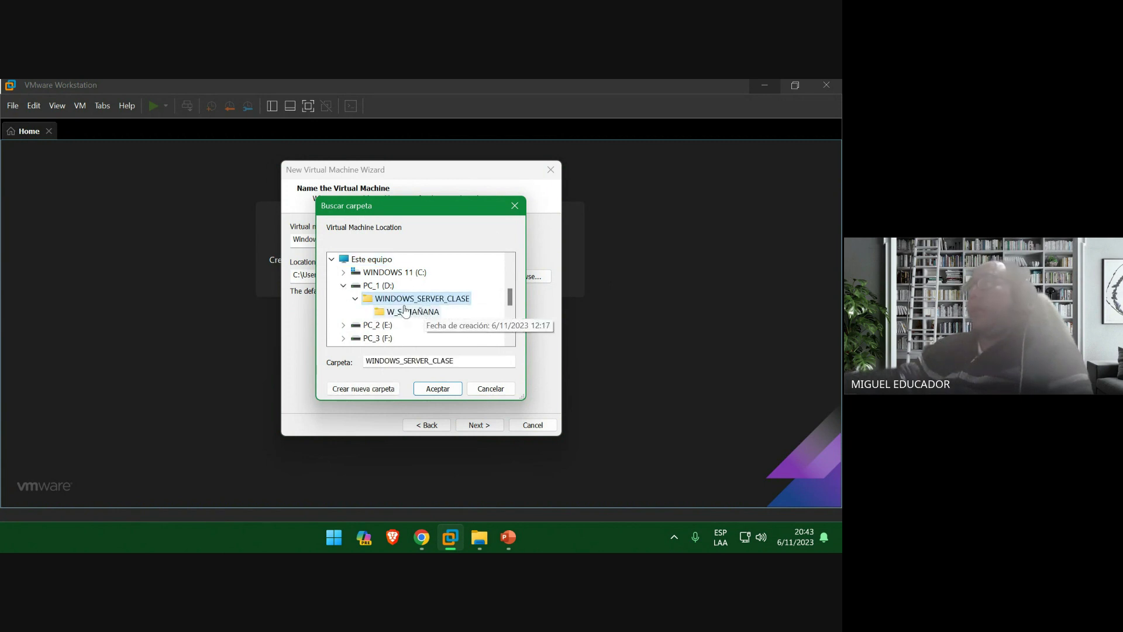
{"action": "left_click", "coordinate": [367, 389]}
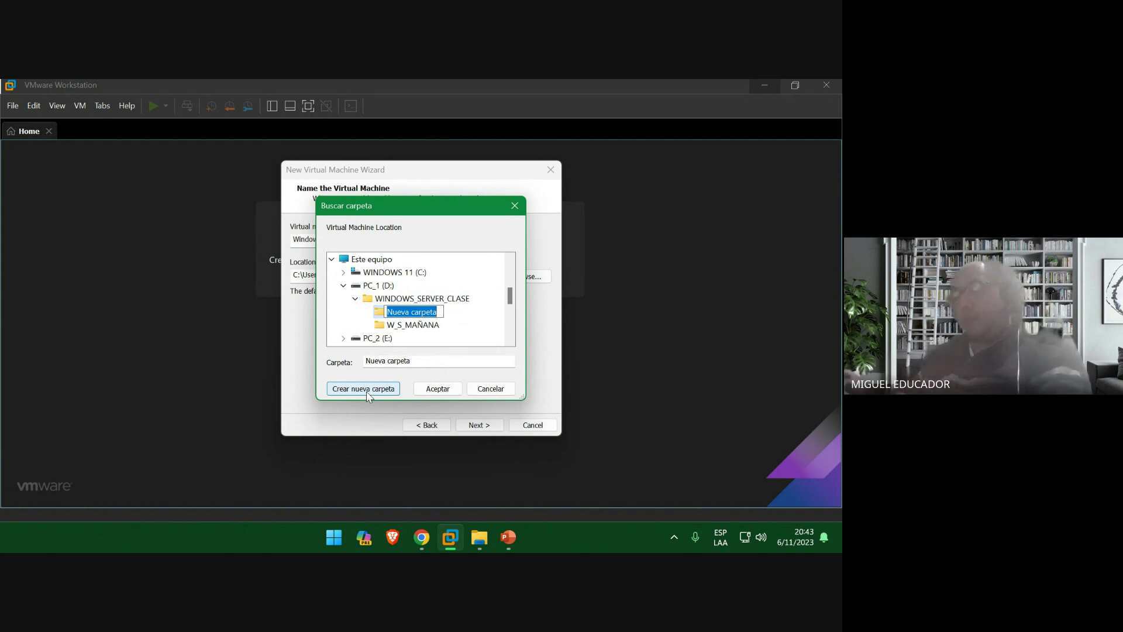
{"action": "type", "text": "W_S"}
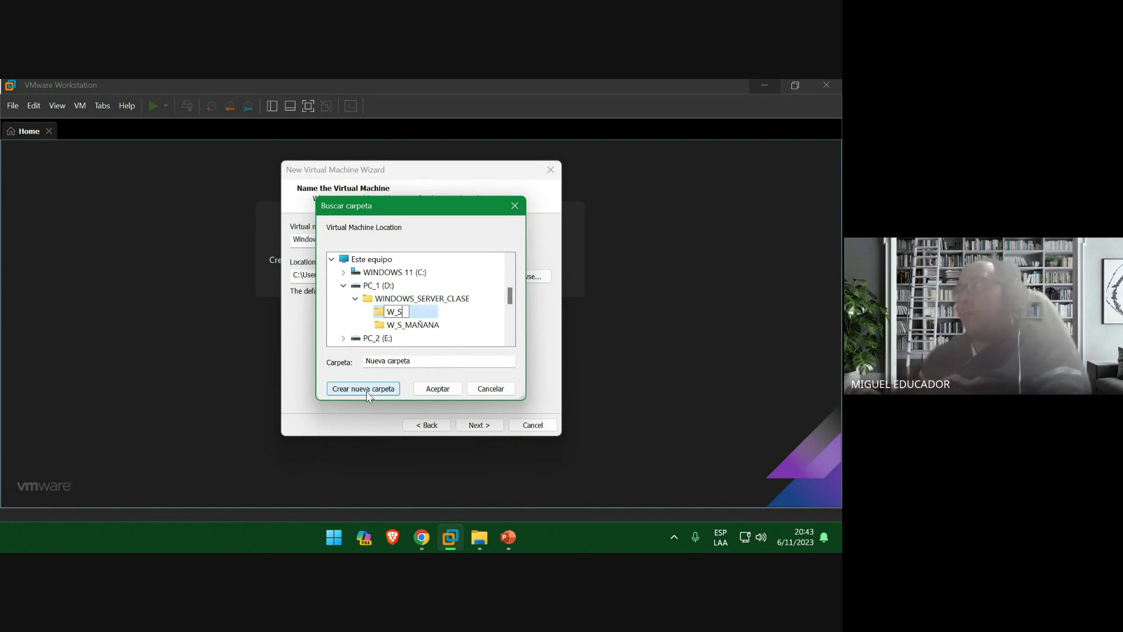
{"action": "type", "text": "_NOCG"}
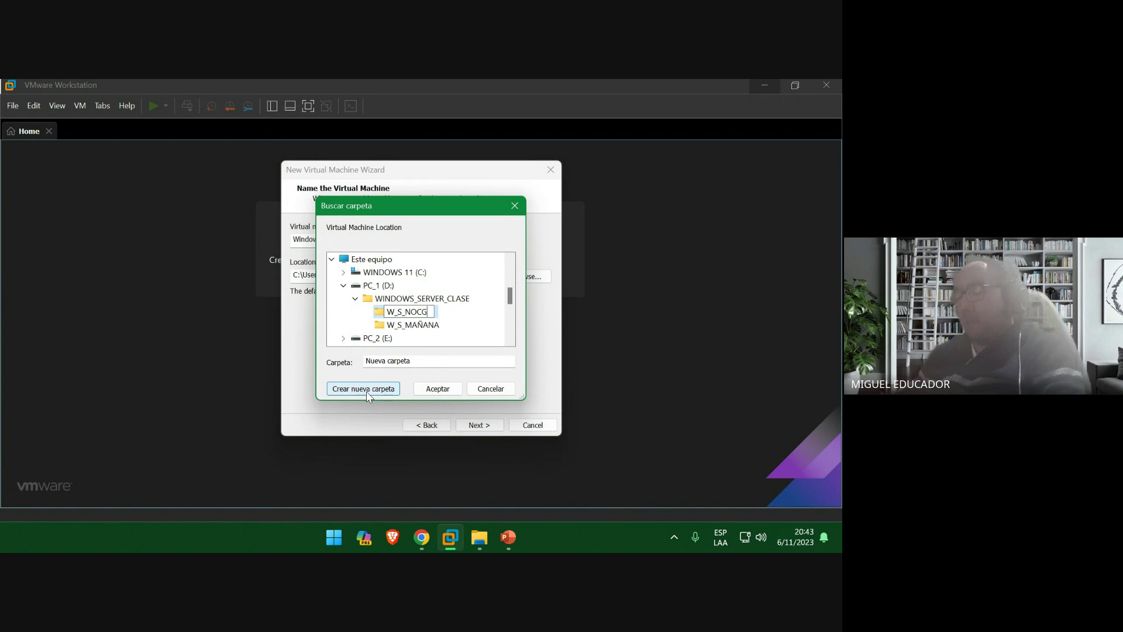
{"action": "key", "text": "BackSpace"}
{"action": "type", "text": "HE"}
{"action": "key", "text": "Return"}
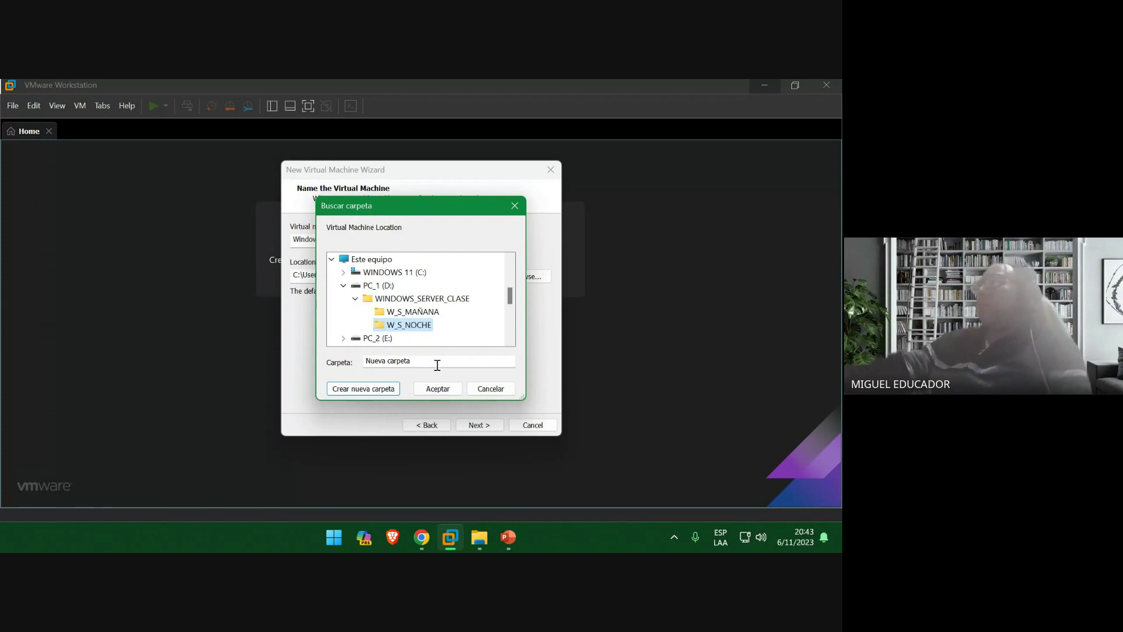
{"action": "left_click", "coordinate": [439, 389]}
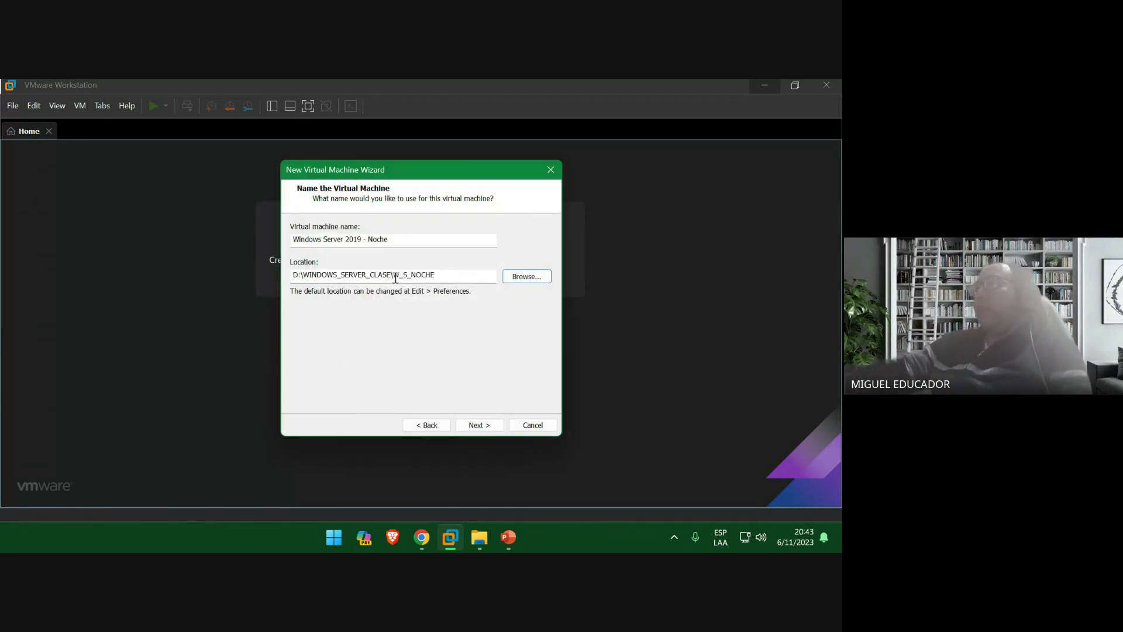
{"action": "left_click", "coordinate": [455, 276]}
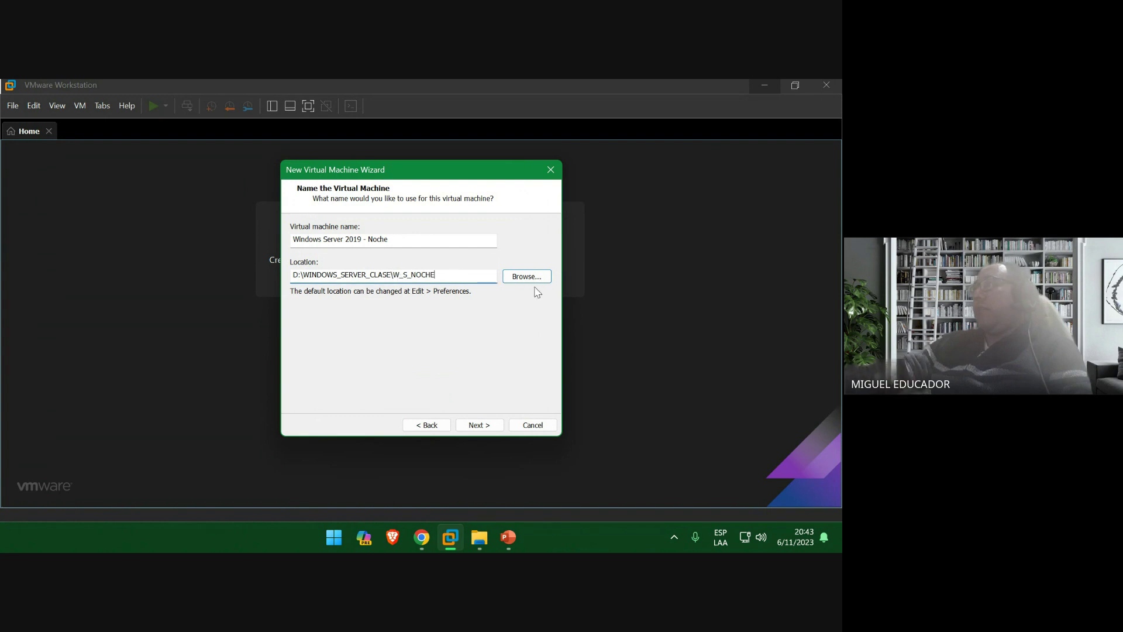
Step: Set the maximum disk size to 100.0 GB stored as a single file
{"action": "left_click", "coordinate": [478, 425]}
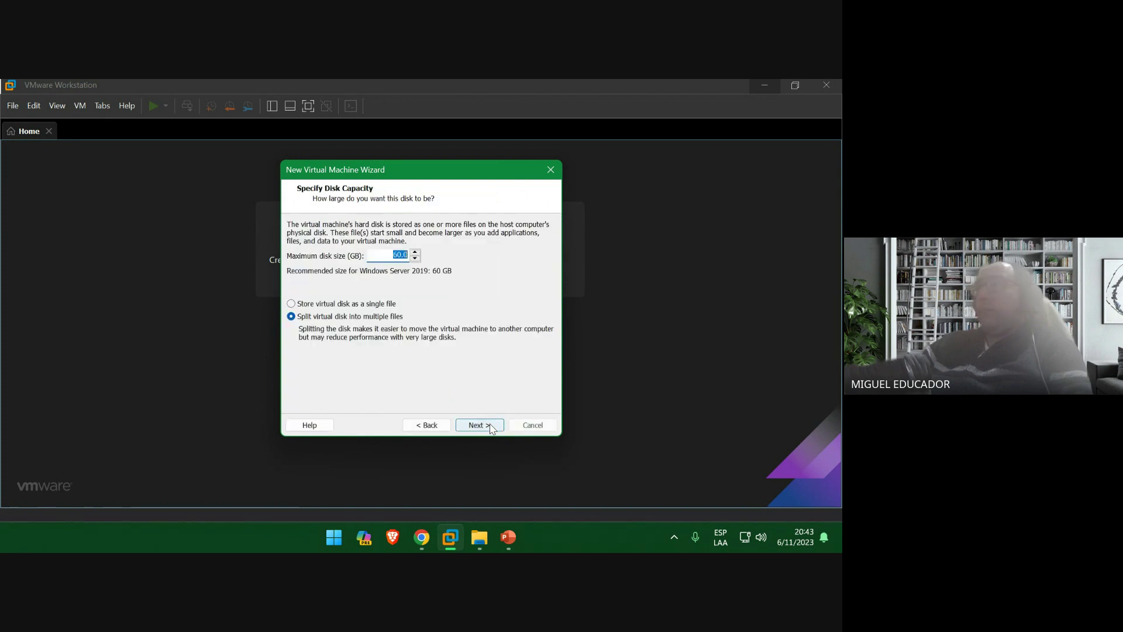
{"action": "type", "text": "100.0"}
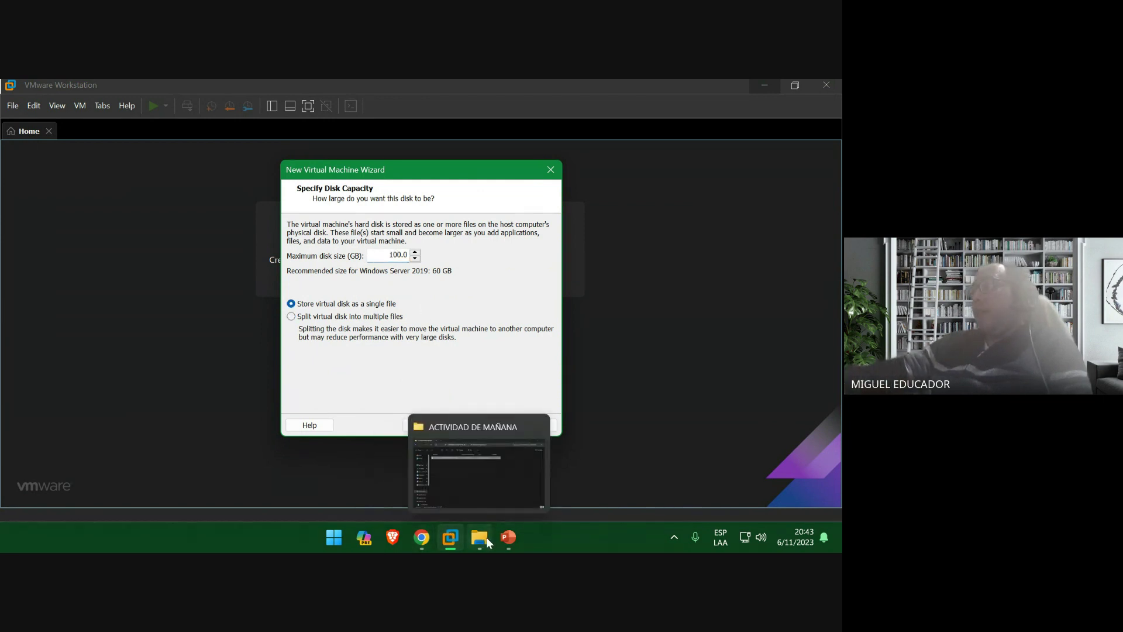
{"action": "left_click", "coordinate": [509, 538]}
Step: Scroll through reference slides 19 to 28, ending at the finished VM summary screenshot
{"action": "scroll", "coordinate": [438, 359], "scroll_direction": "down", "scroll_amount": 2}
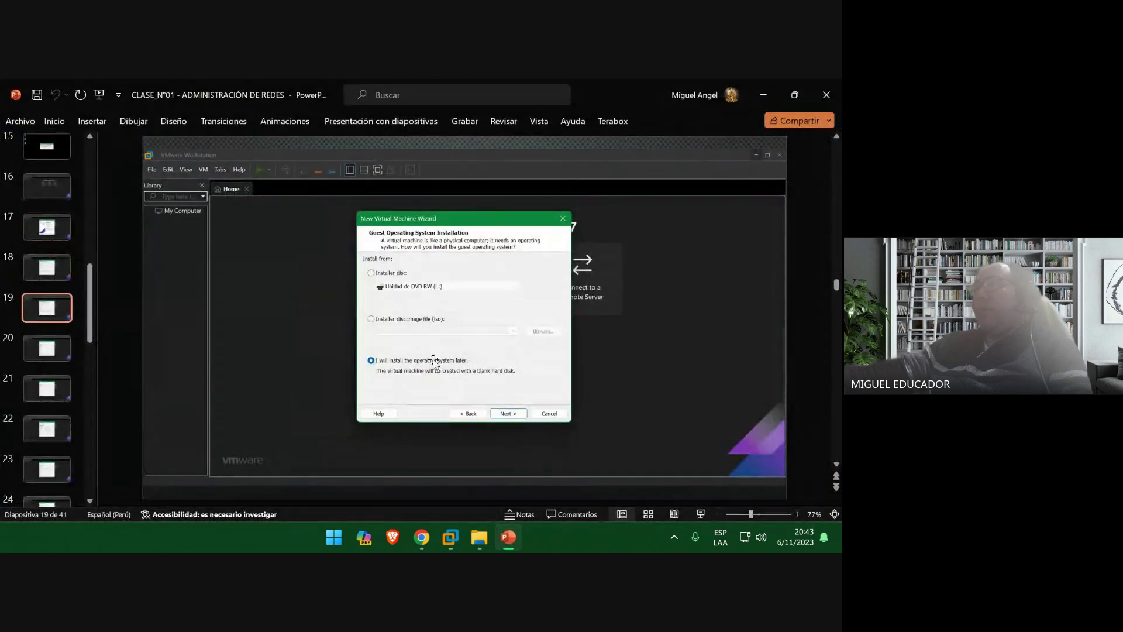
{"action": "scroll", "coordinate": [433, 362], "scroll_direction": "down", "scroll_amount": 3}
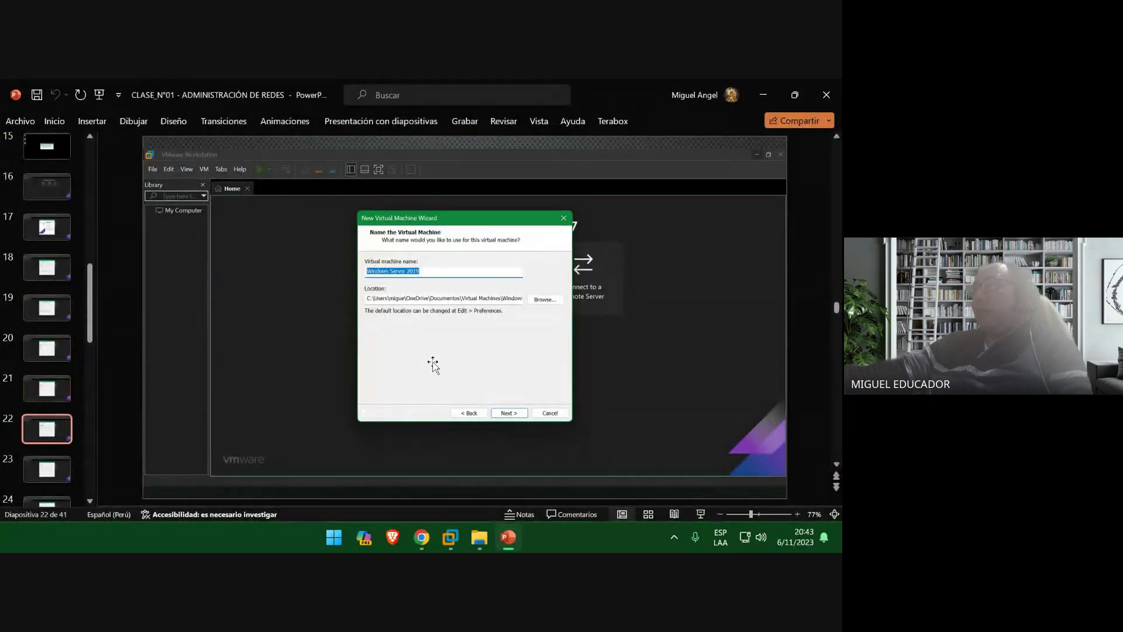
{"action": "scroll", "coordinate": [434, 366], "scroll_direction": "down", "scroll_amount": 3}
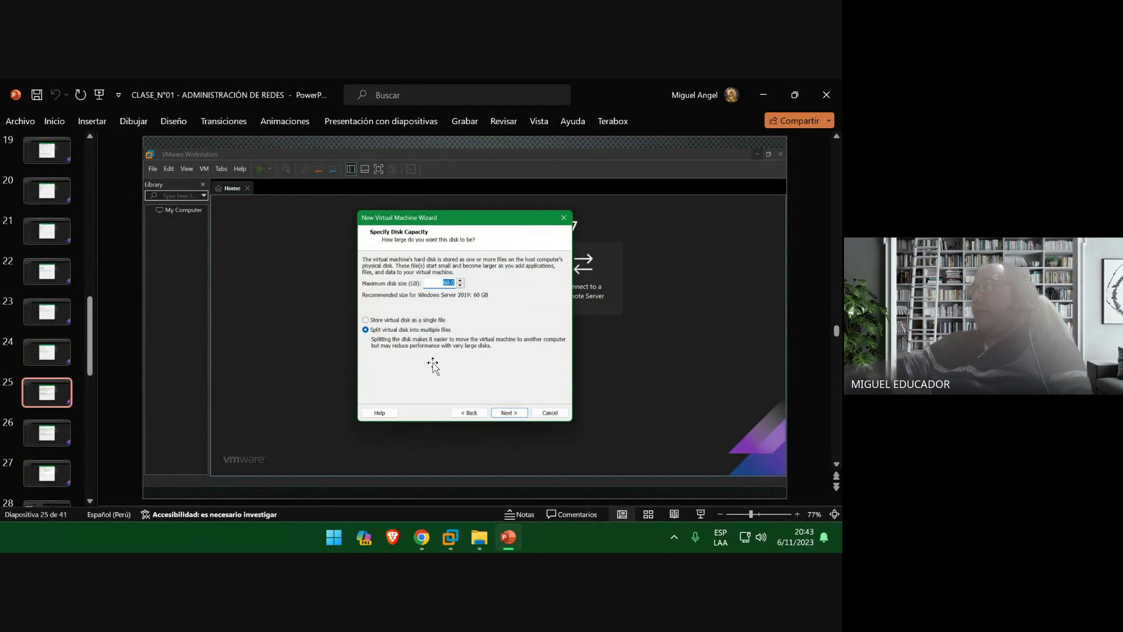
{"action": "scroll", "coordinate": [433, 365], "scroll_direction": "down", "scroll_amount": 1}
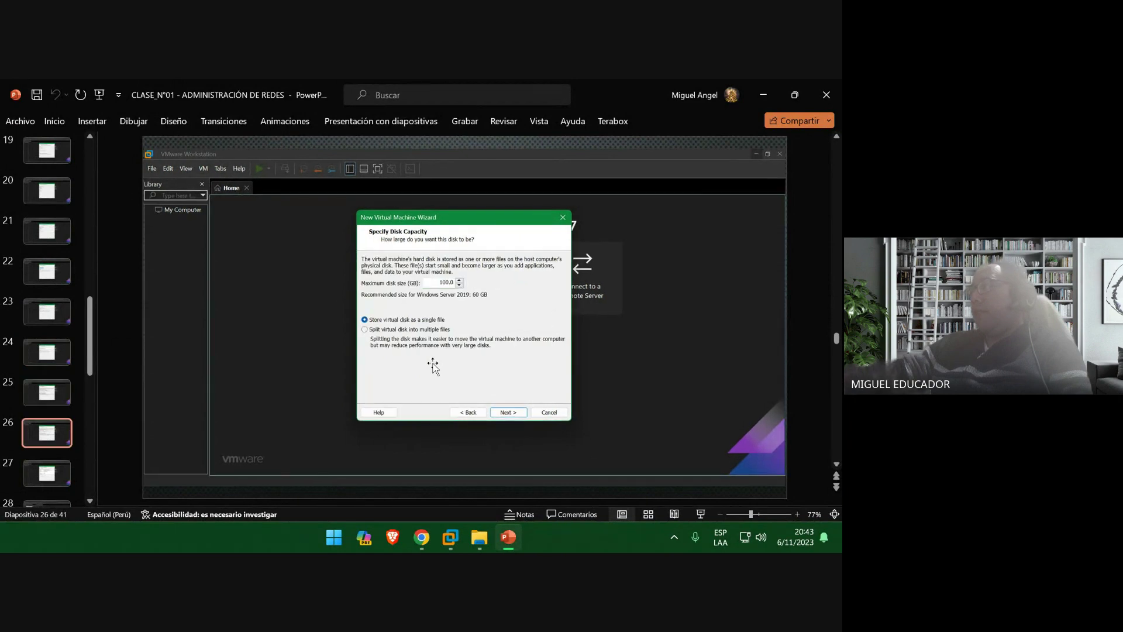
{"action": "scroll", "coordinate": [433, 366], "scroll_direction": "down", "scroll_amount": 1}
{"action": "scroll", "coordinate": [431, 365], "scroll_direction": "down", "scroll_amount": 1}
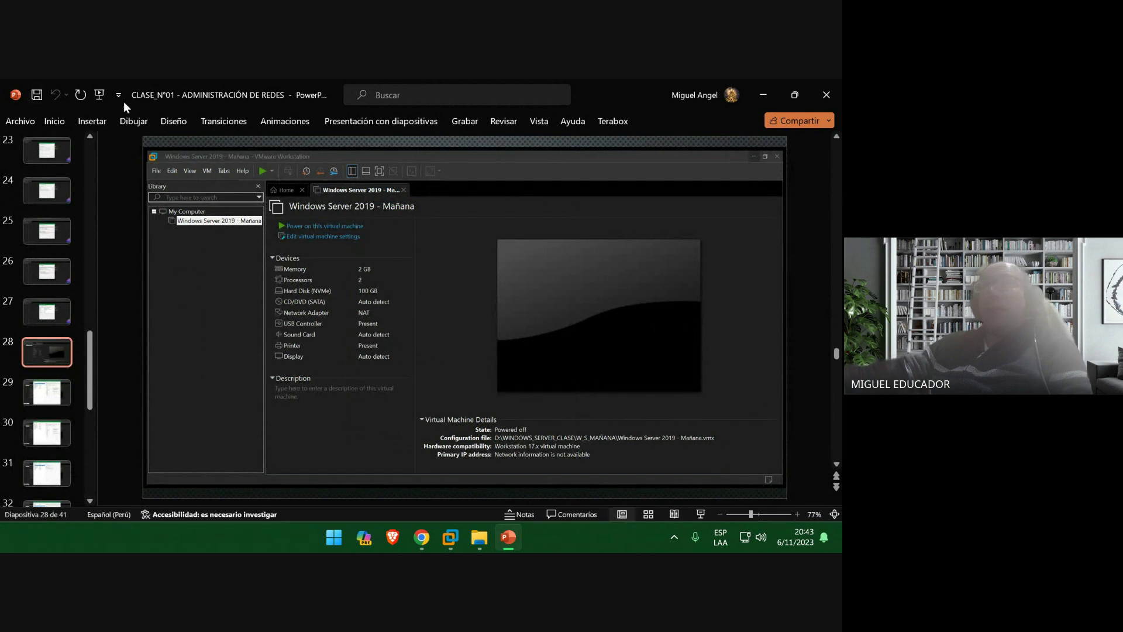
Step: Return to VMware and finish the wizard to create the Windows Server 2019 - Noche machine
{"action": "left_click", "coordinate": [763, 95]}
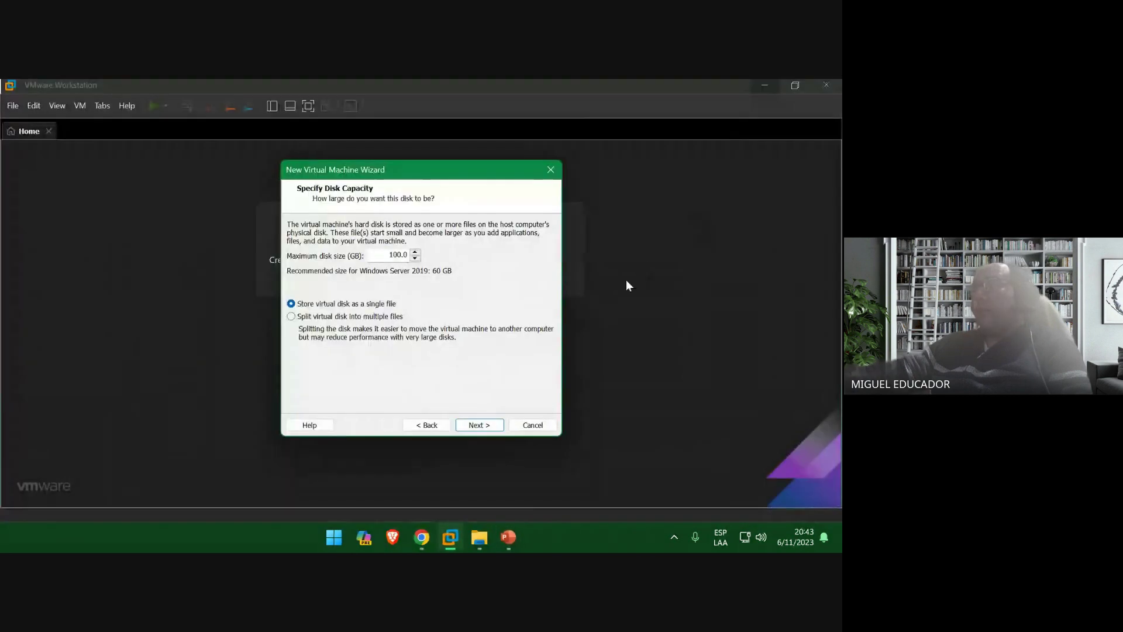
{"action": "left_click", "coordinate": [479, 426]}
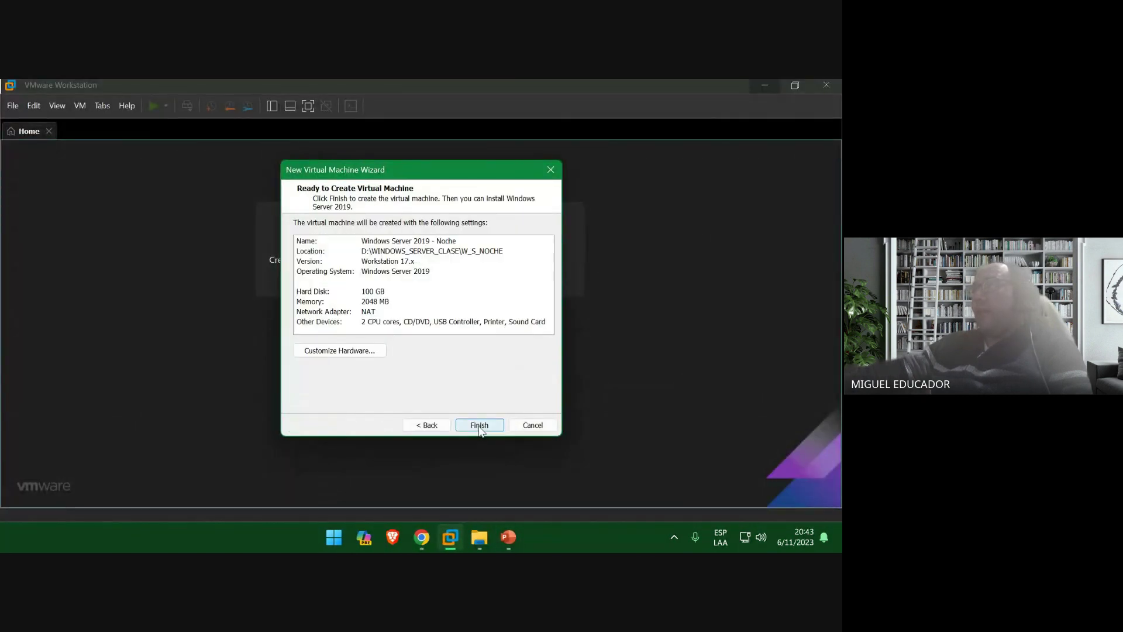
{"action": "left_click", "coordinate": [480, 426]}
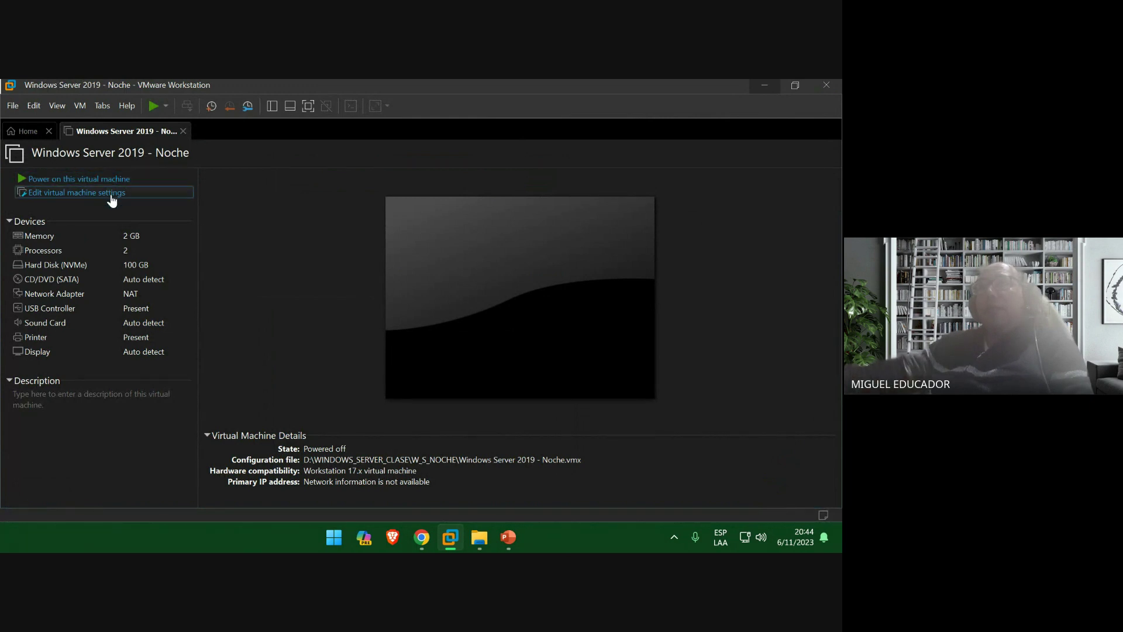
Step: In the VM settings, set memory to 4096 MB and 2 cores per processor, 4 cores total
{"action": "double_click", "coordinate": [65, 241]}
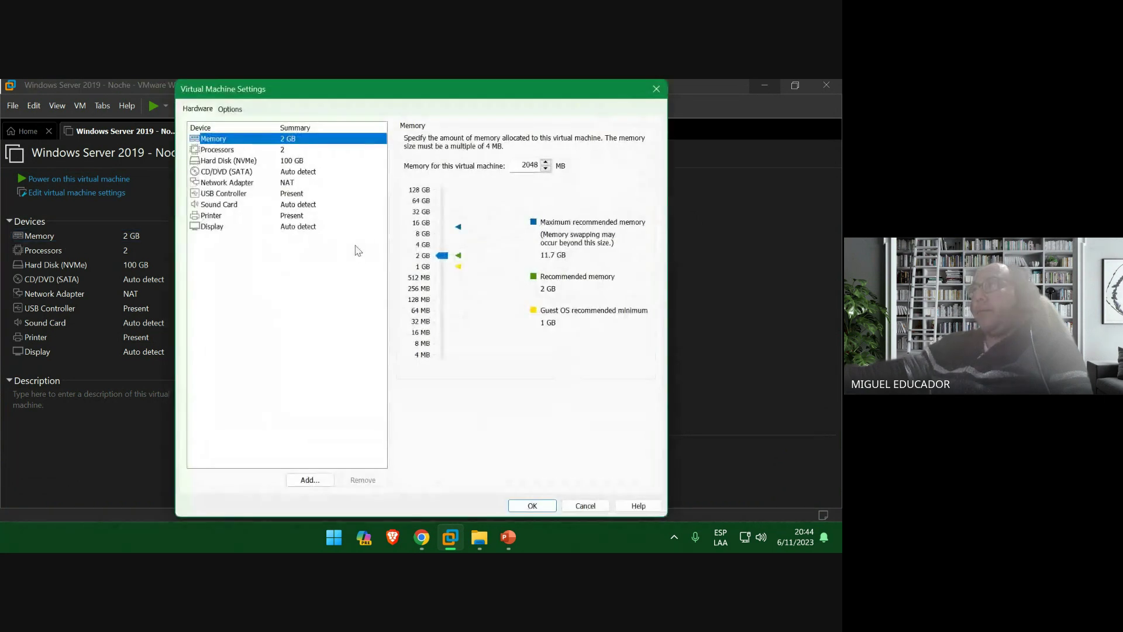
{"action": "left_click_drag", "start_coordinate": [450, 258], "coordinate": [448, 243]}
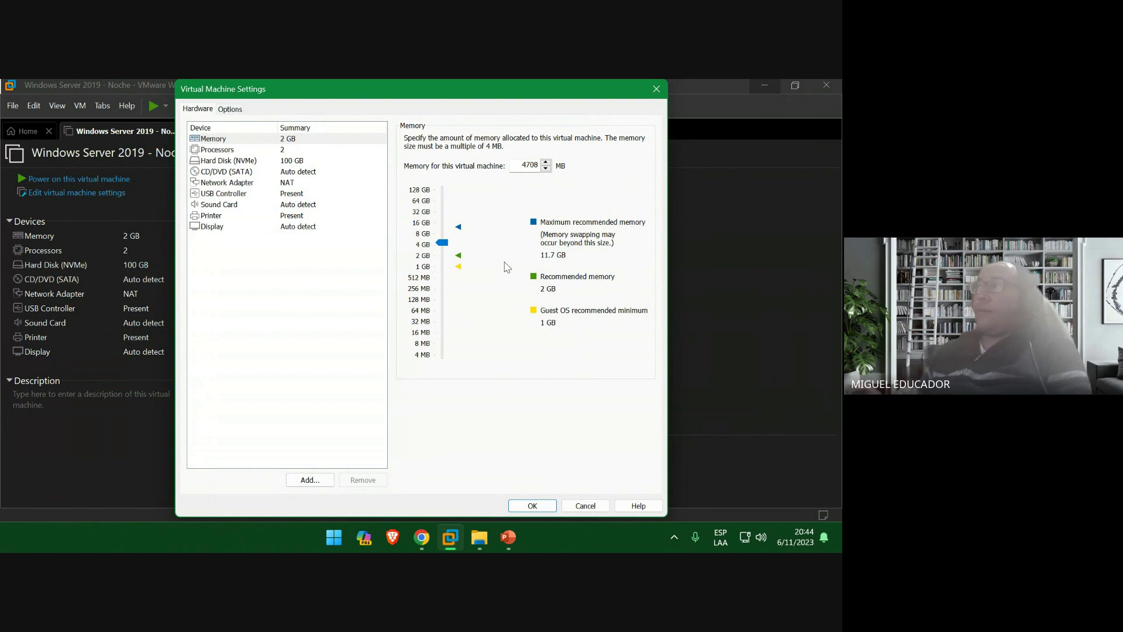
{"action": "left_click_drag", "start_coordinate": [443, 247], "coordinate": [445, 248]}
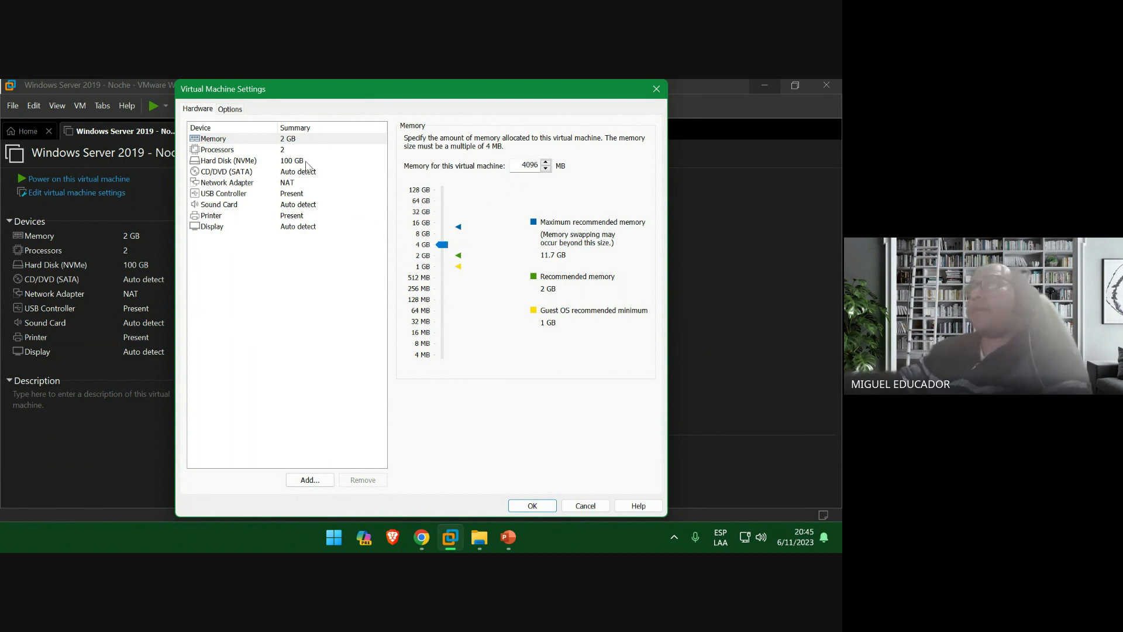
{"action": "left_click", "coordinate": [266, 153]}
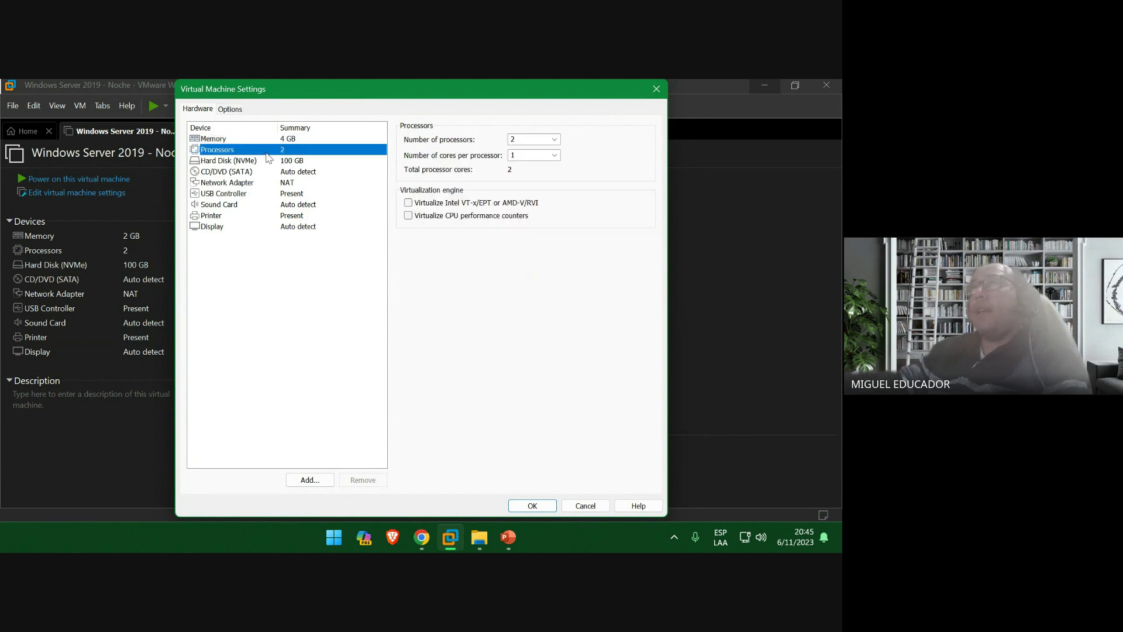
{"action": "left_click", "coordinate": [554, 156]}
{"action": "left_click", "coordinate": [554, 174]}
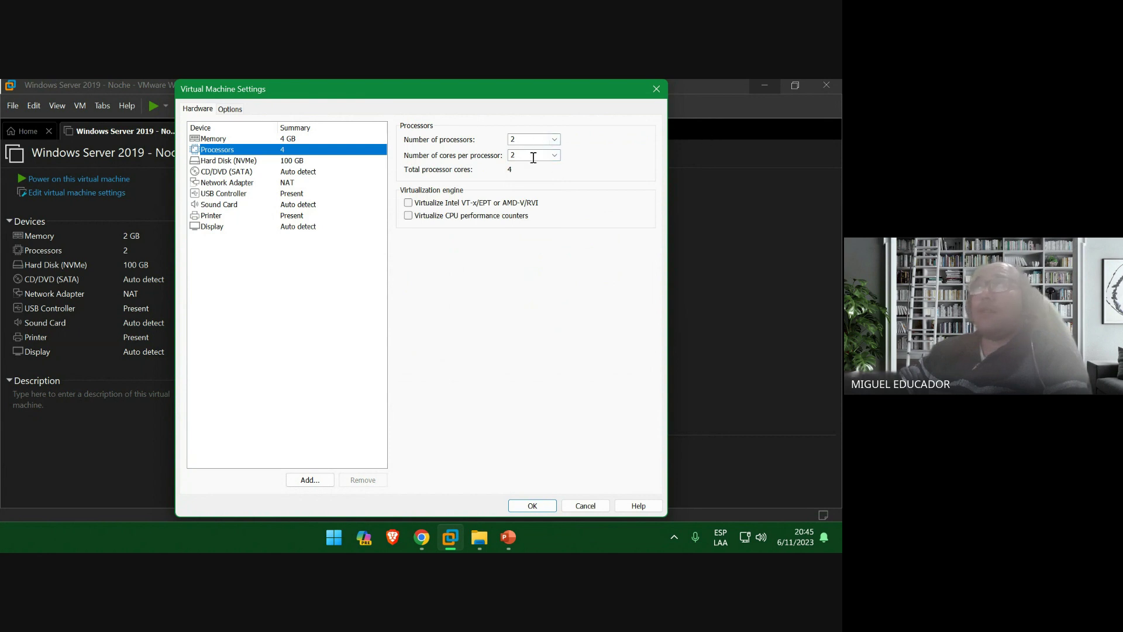
{"action": "left_click", "coordinate": [295, 166]}
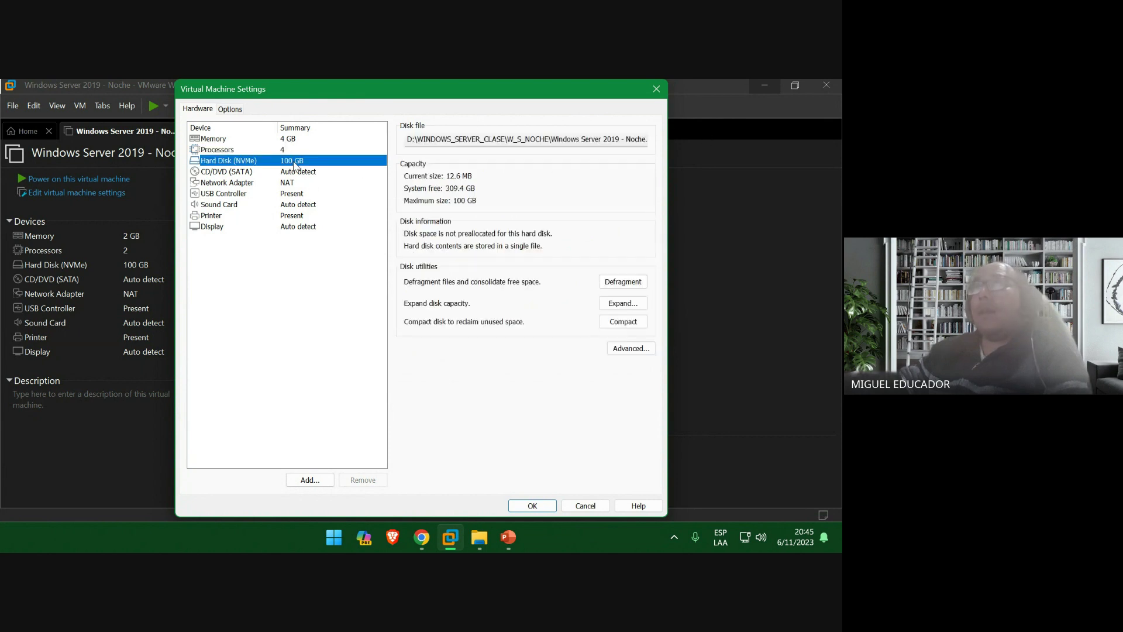
Step: Load the Windows Server 2019_ES_x64 ISO from Escritorio into the VM's CD/DVD drive
{"action": "left_click", "coordinate": [301, 176]}
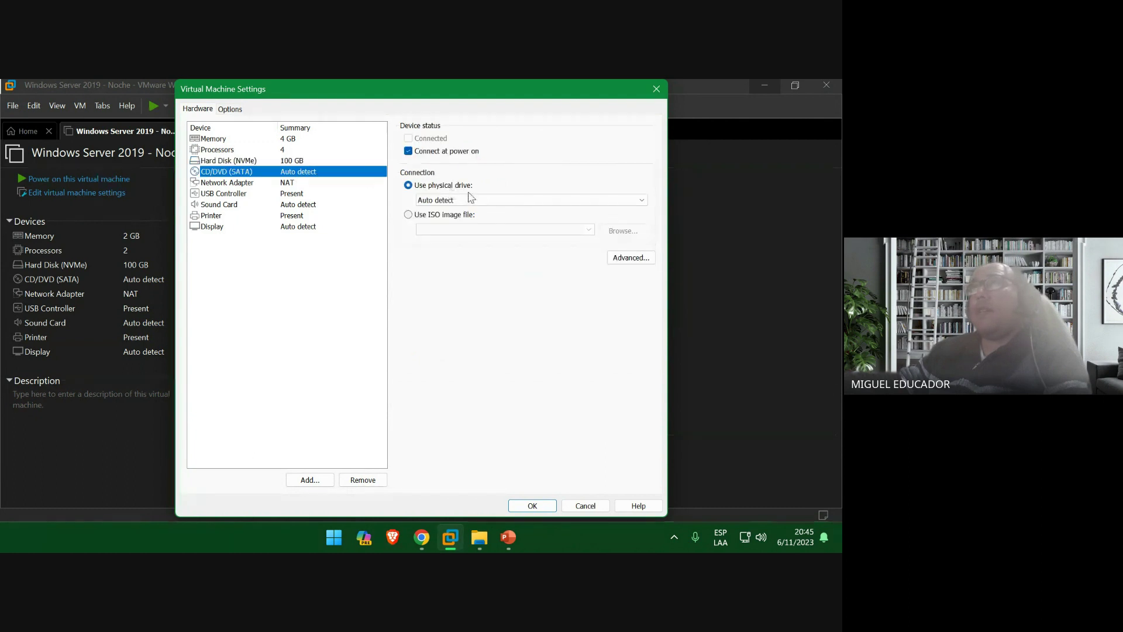
{"action": "left_click", "coordinate": [440, 215]}
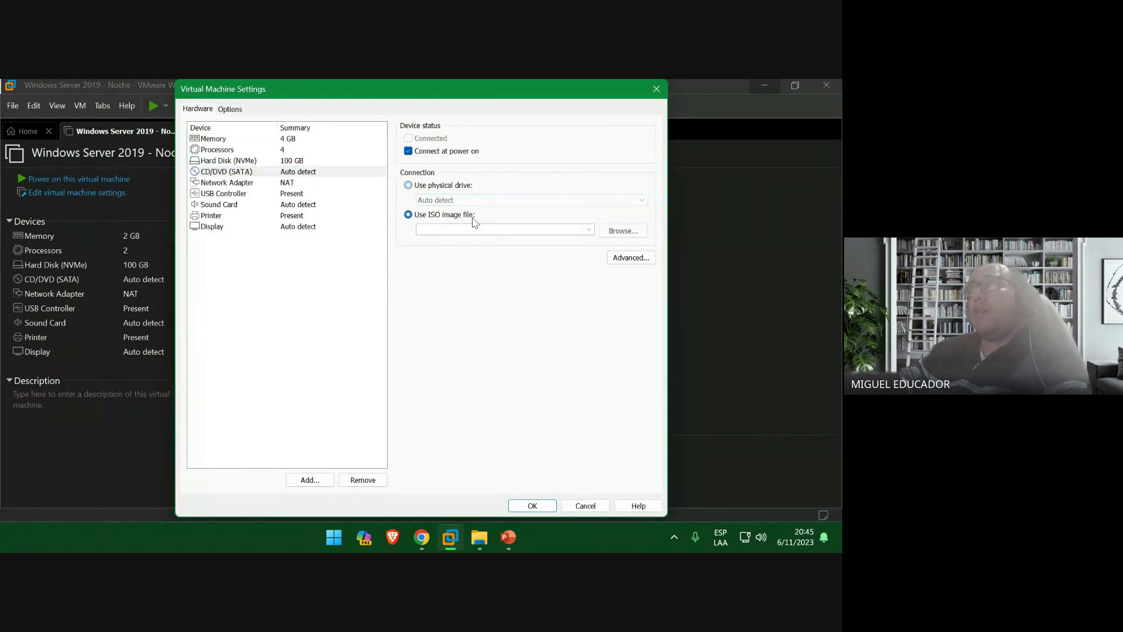
{"action": "left_click", "coordinate": [623, 230]}
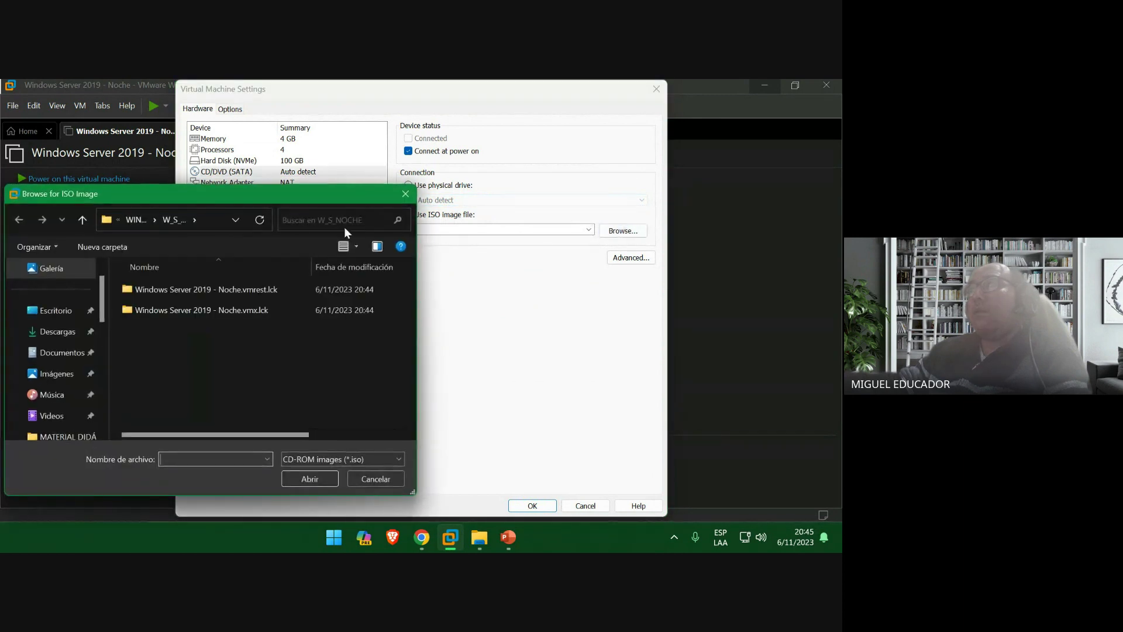
{"action": "left_click", "coordinate": [72, 319]}
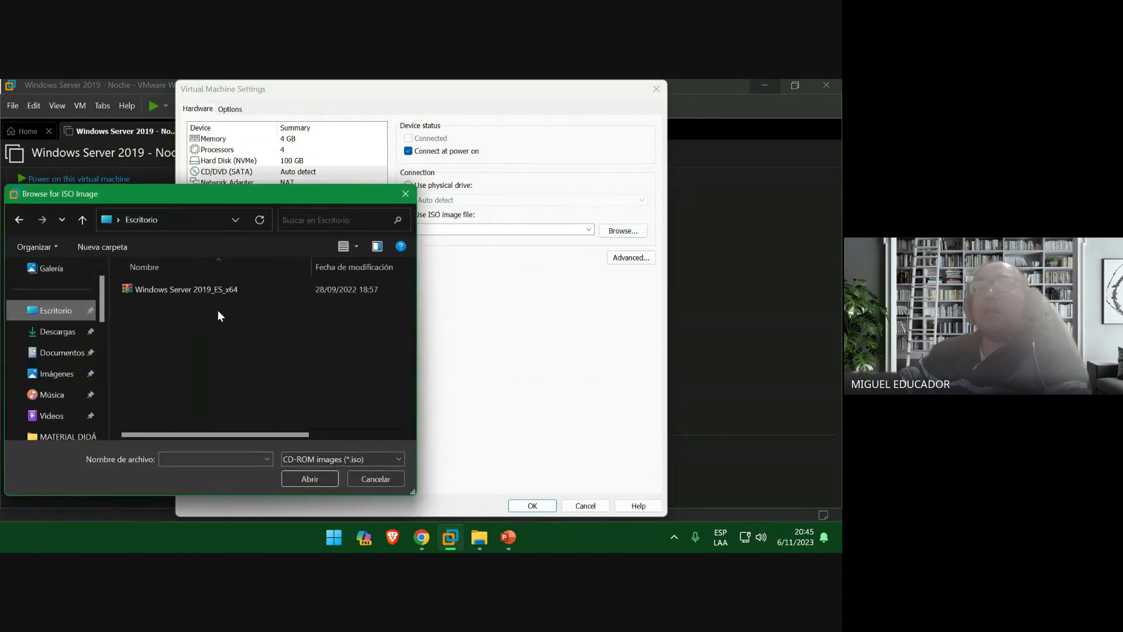
{"action": "double_click", "coordinate": [217, 291]}
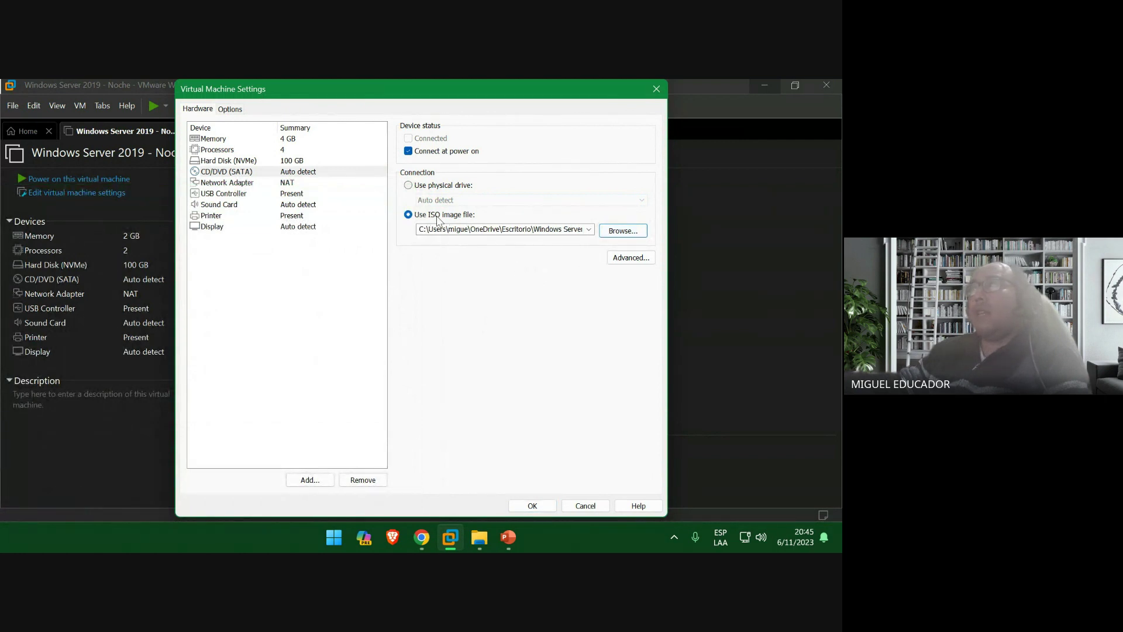
Step: Remove the virtual printer from the VM's hardware, then go back to PowerPoint
{"action": "left_click", "coordinate": [286, 182]}
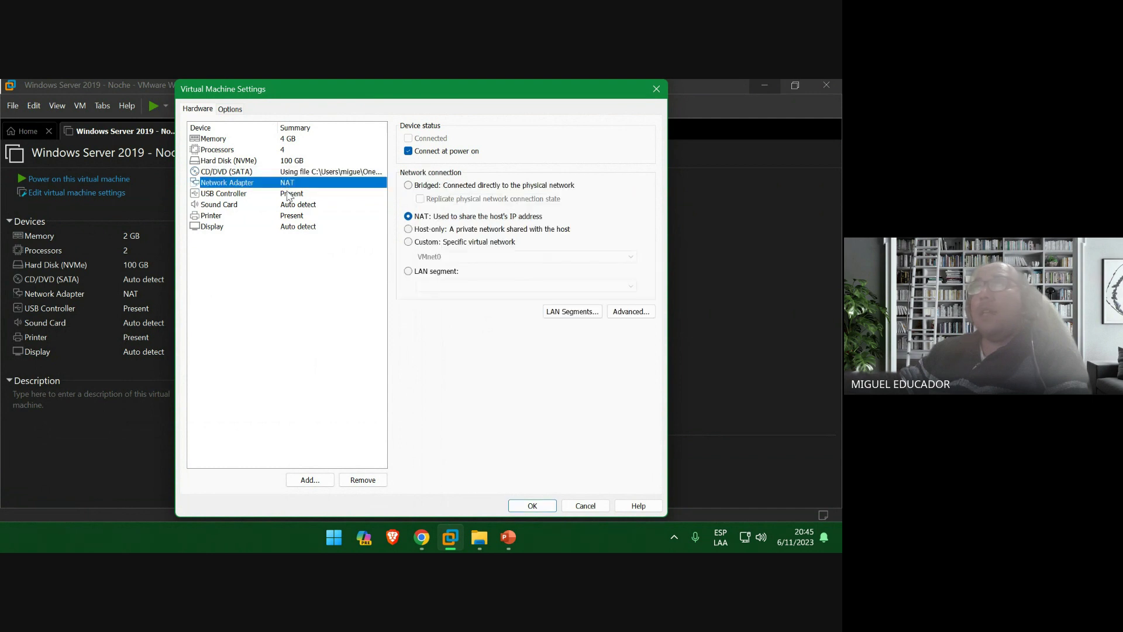
{"action": "left_click", "coordinate": [291, 195]}
{"action": "left_click", "coordinate": [292, 206]}
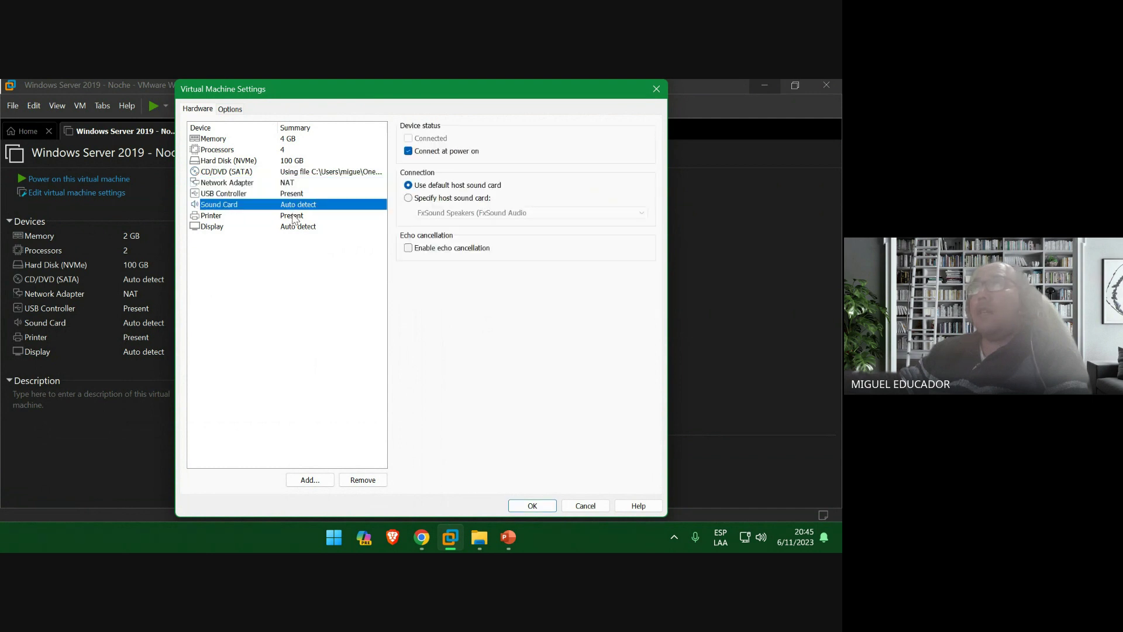
{"action": "left_click", "coordinate": [294, 219]}
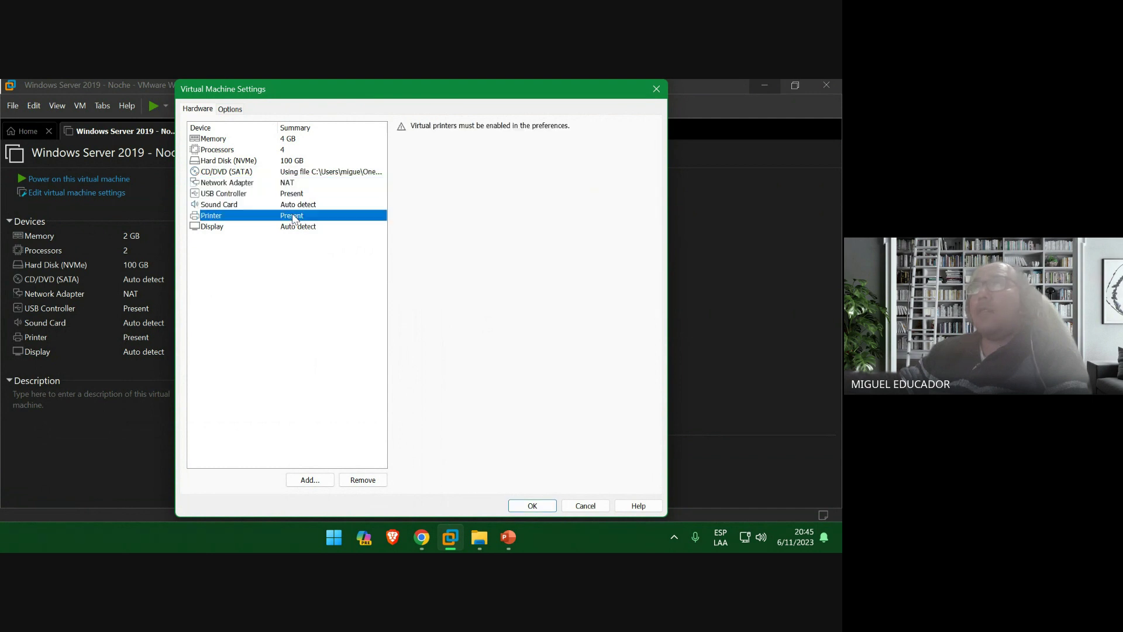
{"action": "left_click", "coordinate": [377, 484]}
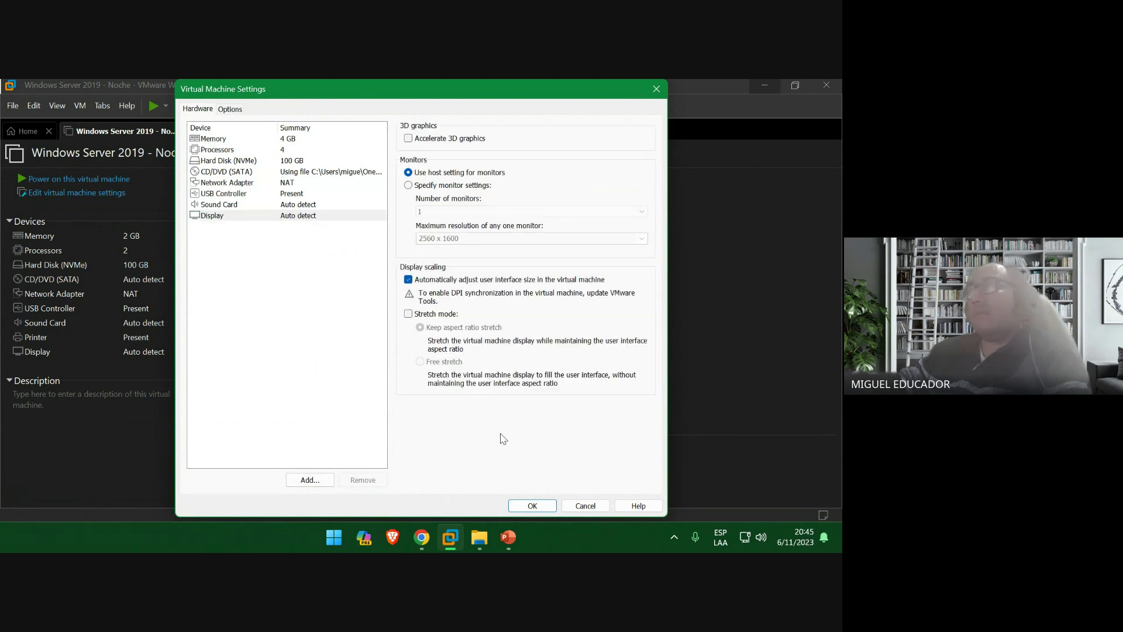
{"action": "left_click", "coordinate": [307, 140]}
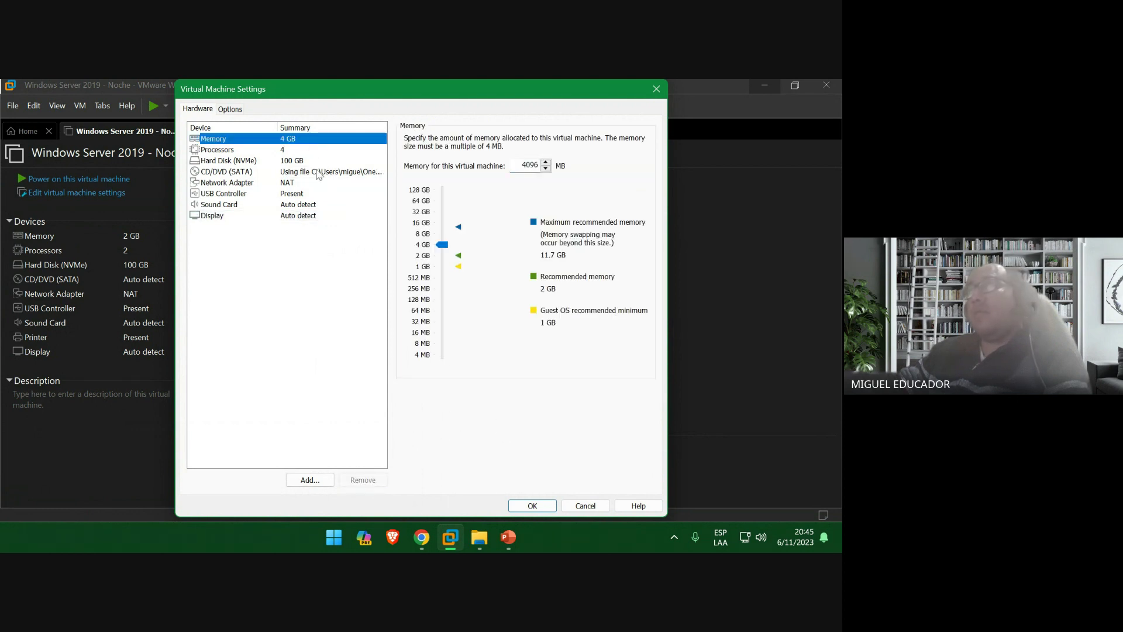
{"action": "left_click", "coordinate": [508, 537]}
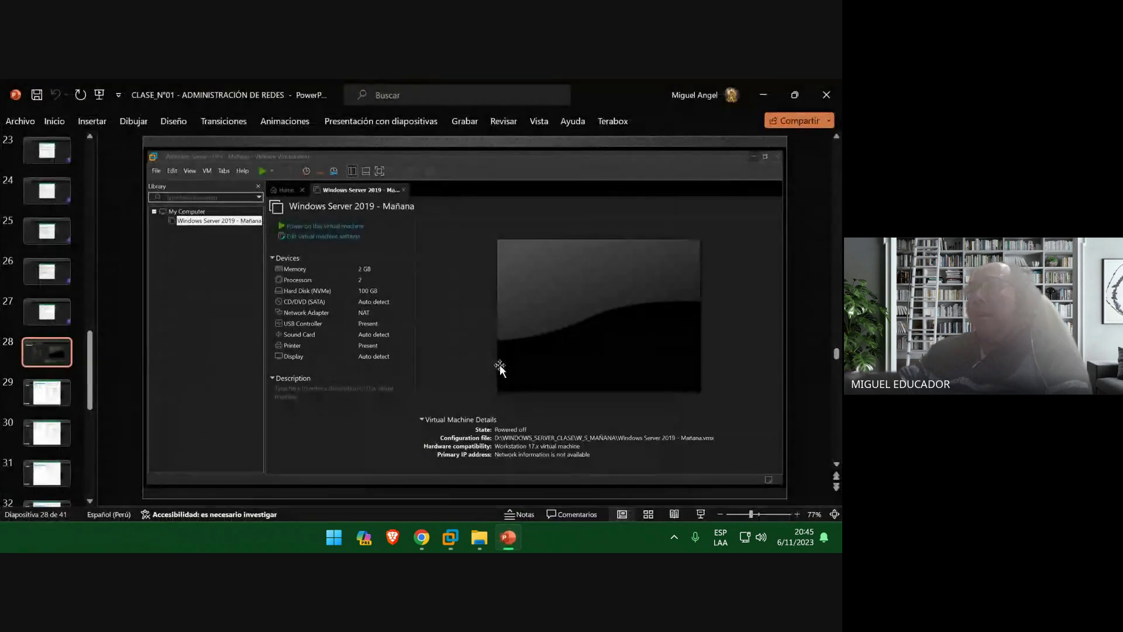
Step: Scroll through the slides and save the PowerPoint presentation
{"action": "scroll", "coordinate": [499, 367], "scroll_direction": "down", "scroll_amount": 3}
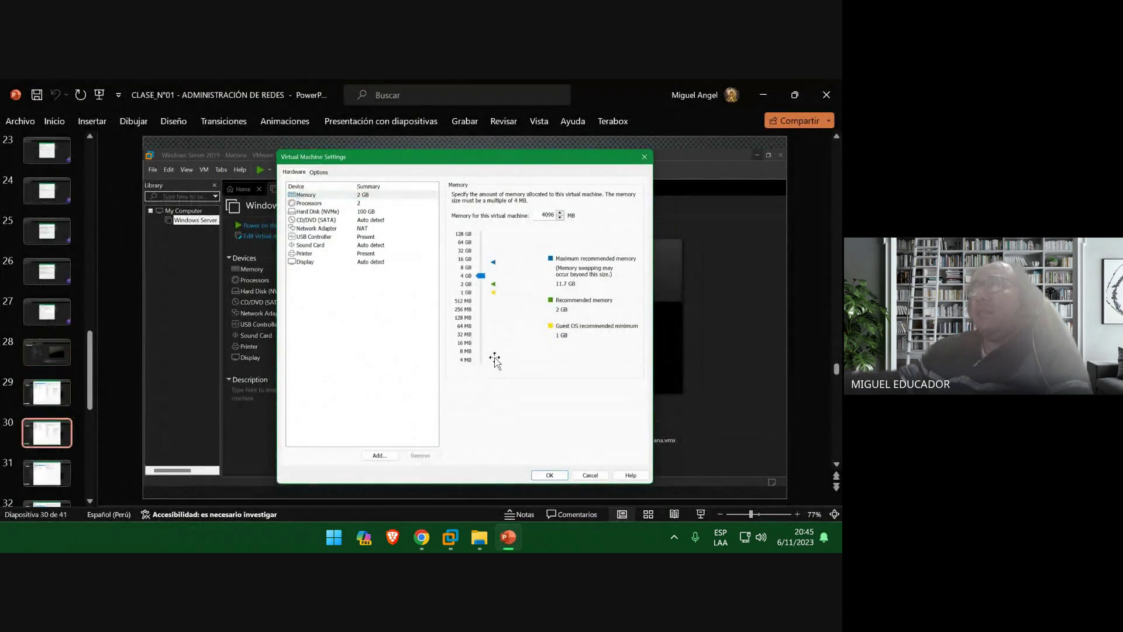
{"action": "scroll", "coordinate": [494, 361], "scroll_direction": "down", "scroll_amount": 3}
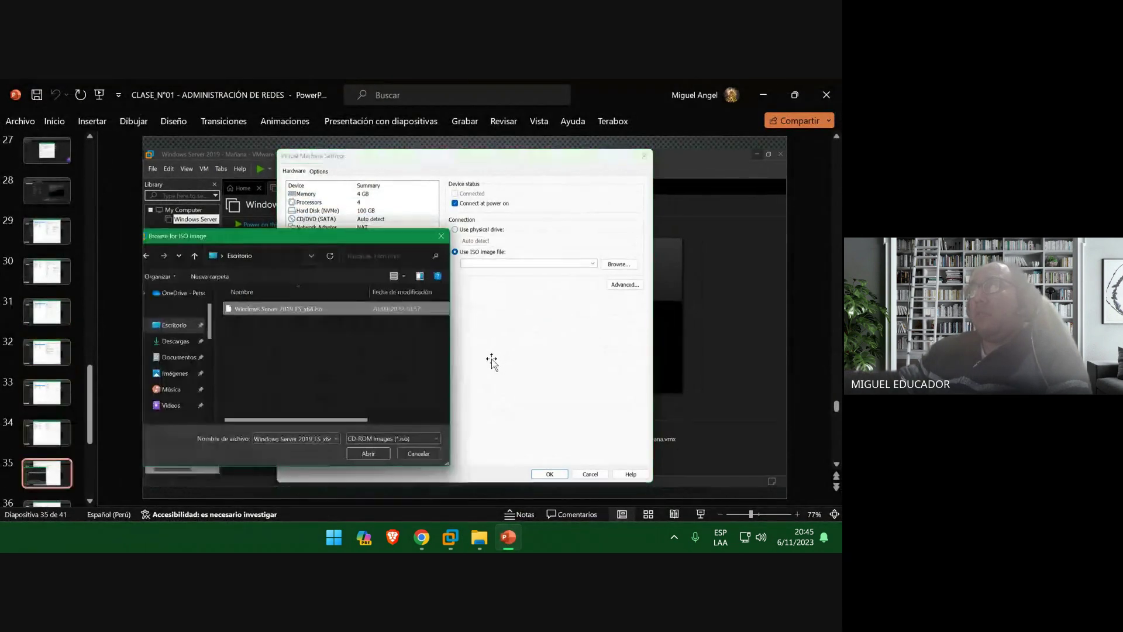
{"action": "scroll", "coordinate": [490, 361], "scroll_direction": "down", "scroll_amount": 3}
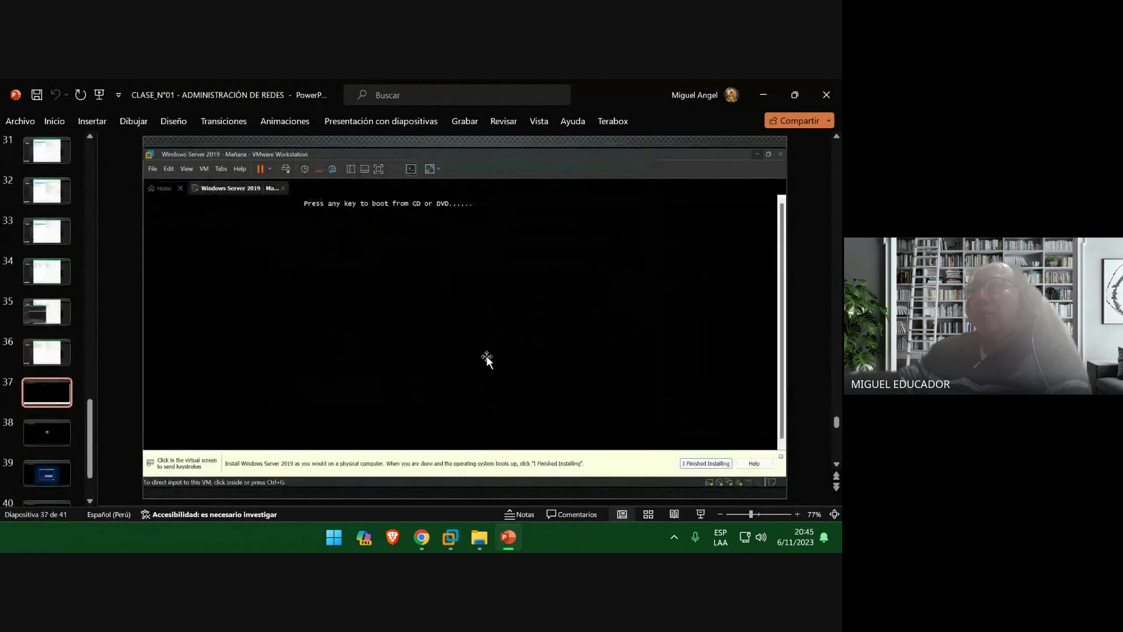
{"action": "scroll", "coordinate": [485, 357], "scroll_direction": "up", "scroll_amount": 1}
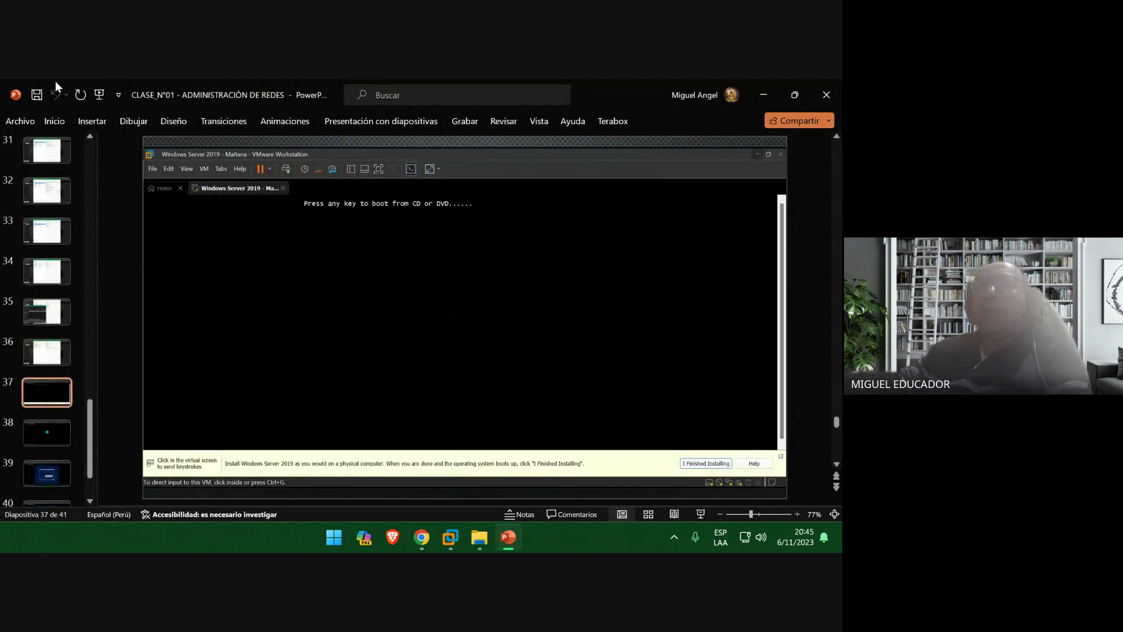
{"action": "left_click", "coordinate": [38, 94]}
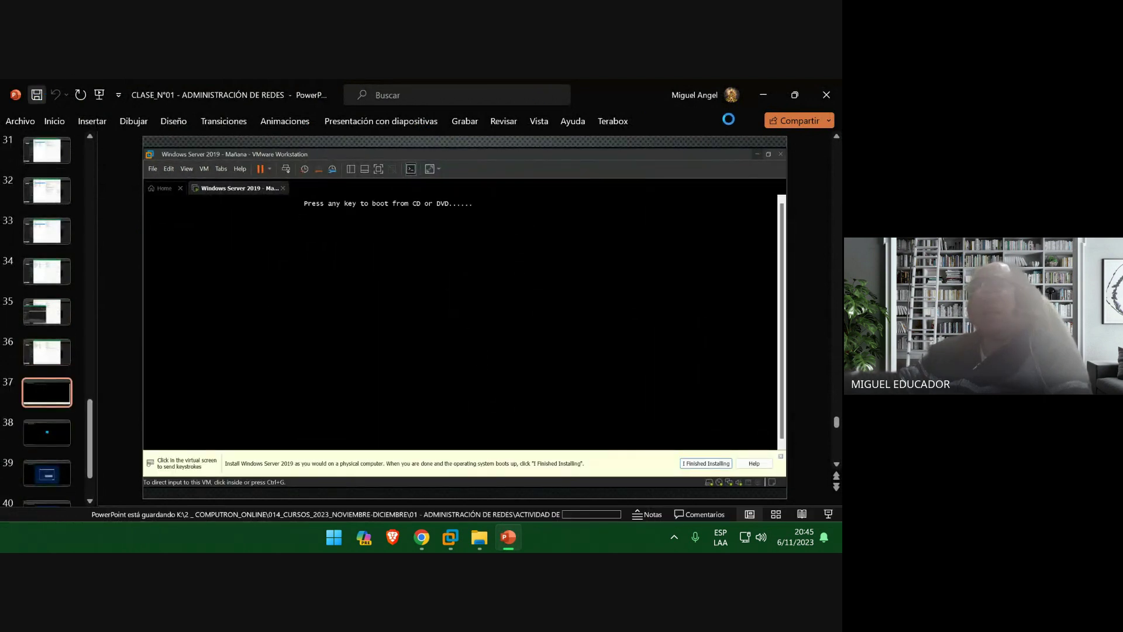
Step: Apply the VM settings with OK, then bring the Google Drive browser window forward
{"action": "left_click", "coordinate": [763, 94]}
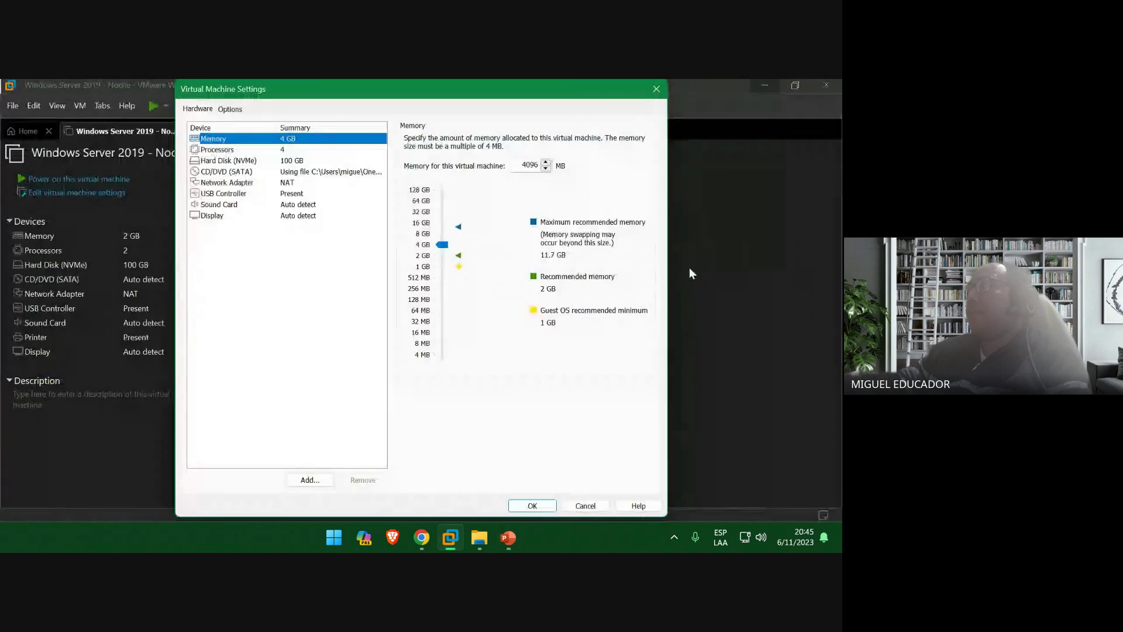
{"action": "left_click", "coordinate": [532, 507]}
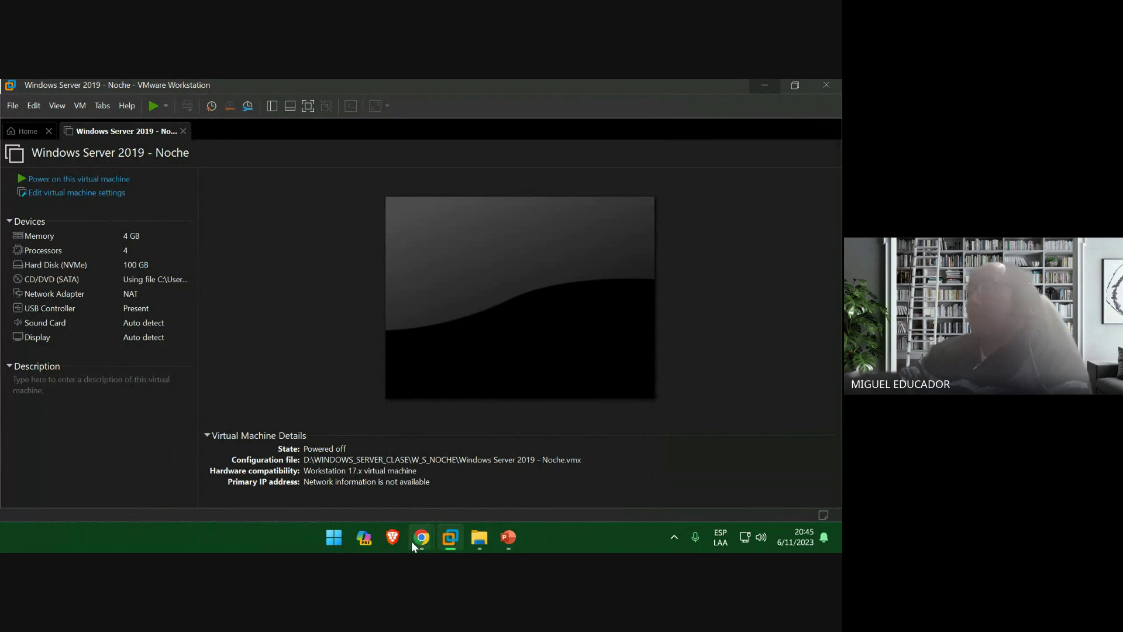
{"action": "mouse_move", "coordinate": [413, 544]}
{"action": "left_click", "coordinate": [377, 418]}
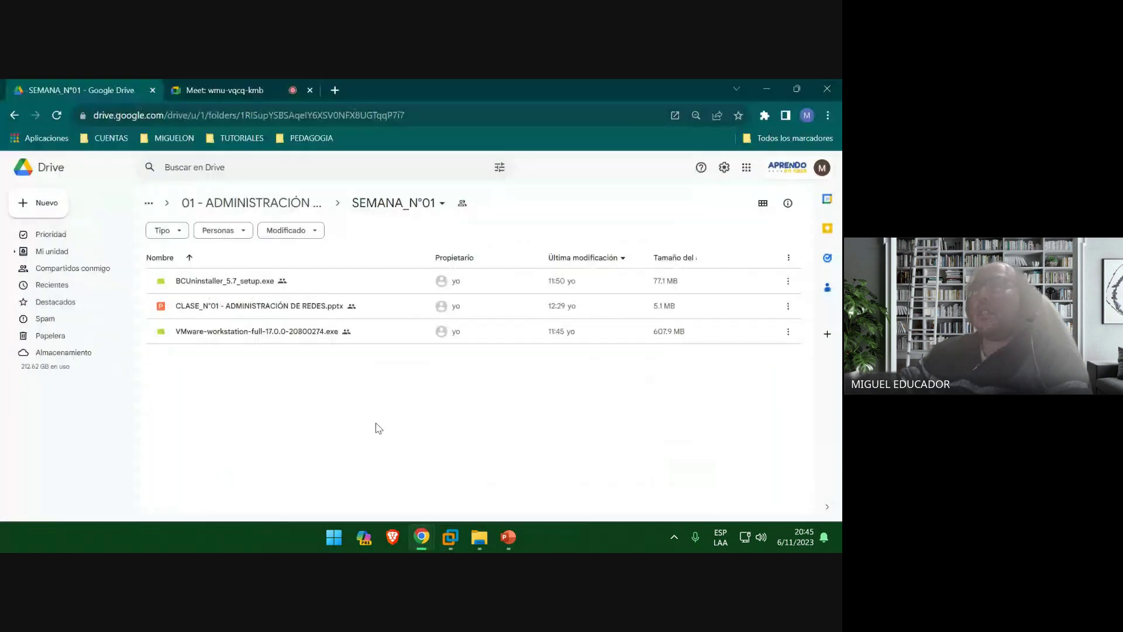
Step: Google 'WINDOWS SERVER 2019' in a new Chrome tab
{"action": "left_click", "coordinate": [336, 90]}
{"action": "left_click", "coordinate": [346, 111]}
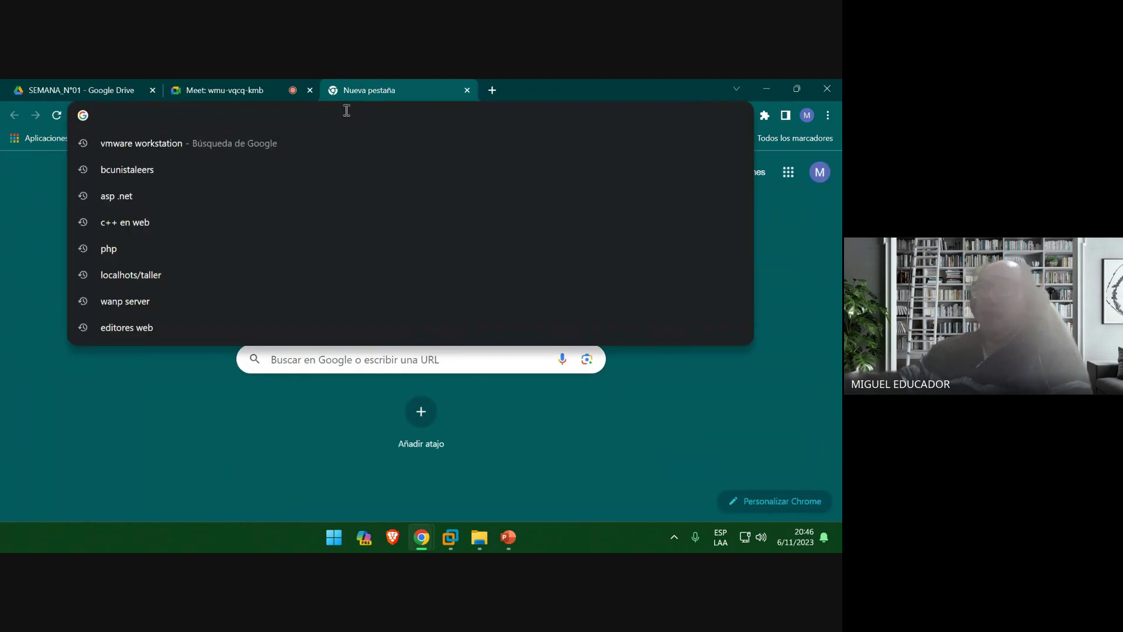
{"action": "type", "text": "WINDO"}
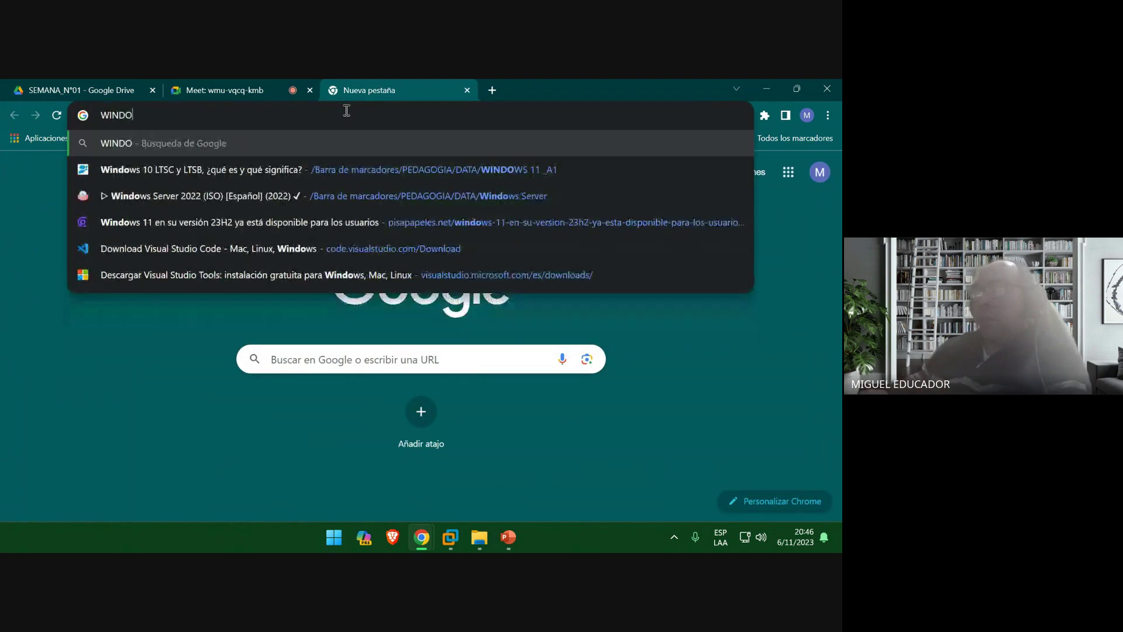
{"action": "type", "text": "WS SERV"}
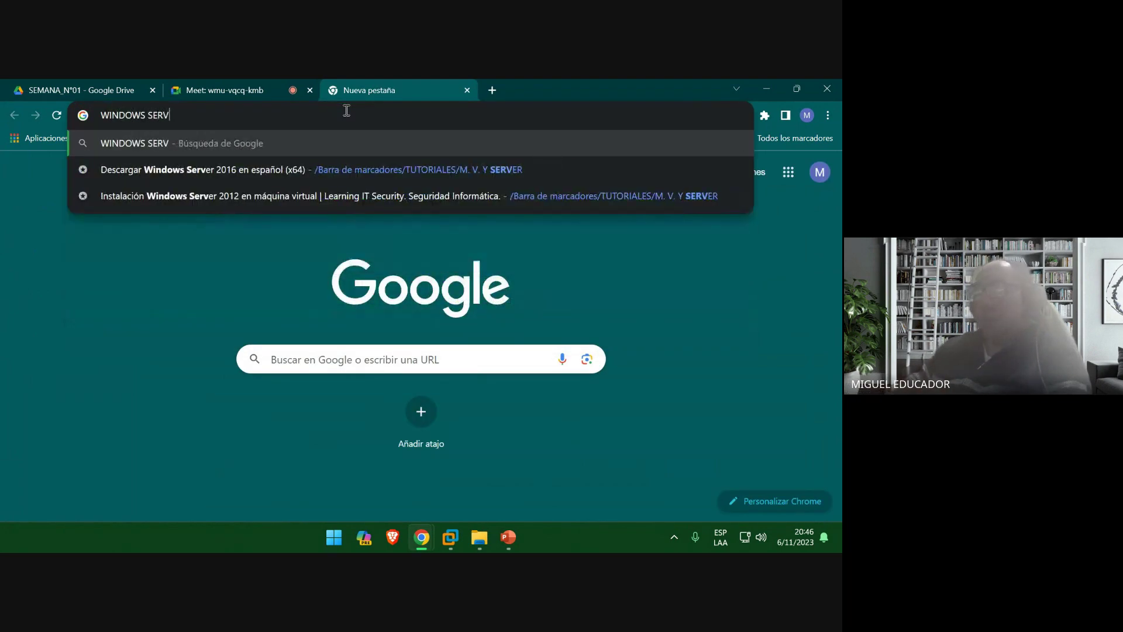
{"action": "type", "text": "ER 2019"}
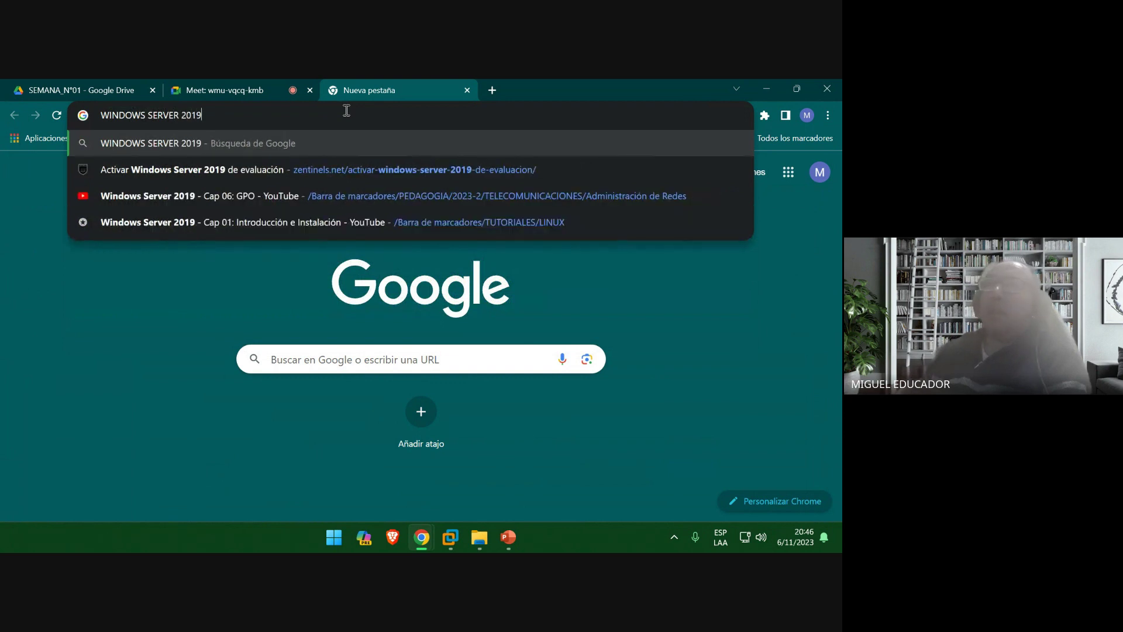
{"action": "key", "text": "Return"}
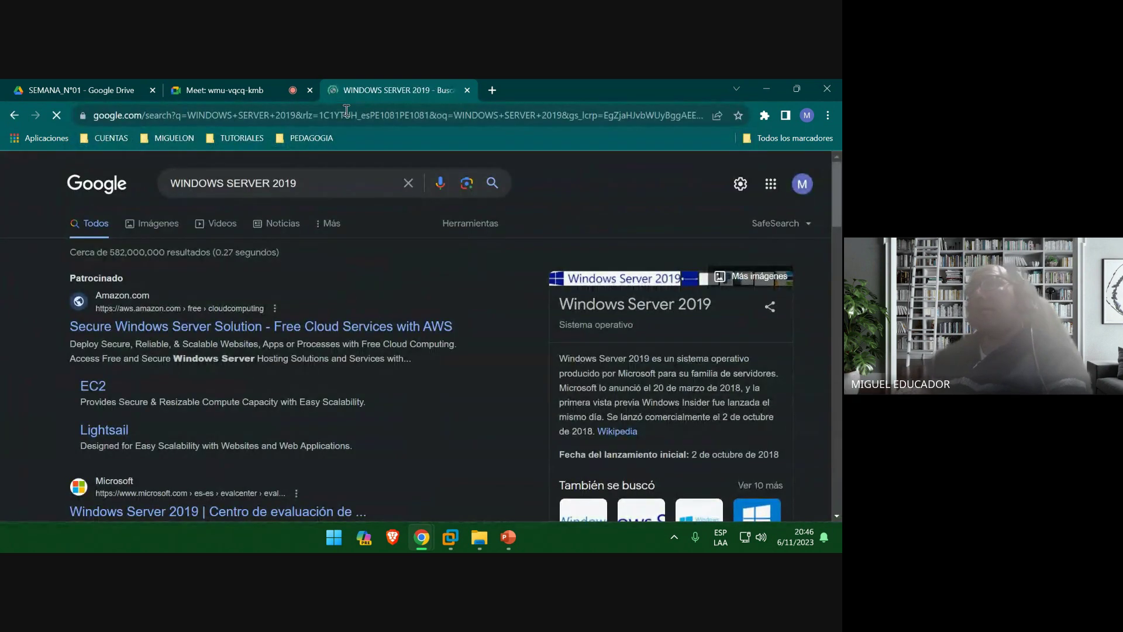
Step: Refine the search to 'windows server 2019 download' and open the Revolution Soft ISO result
{"action": "left_click", "coordinate": [344, 183]}
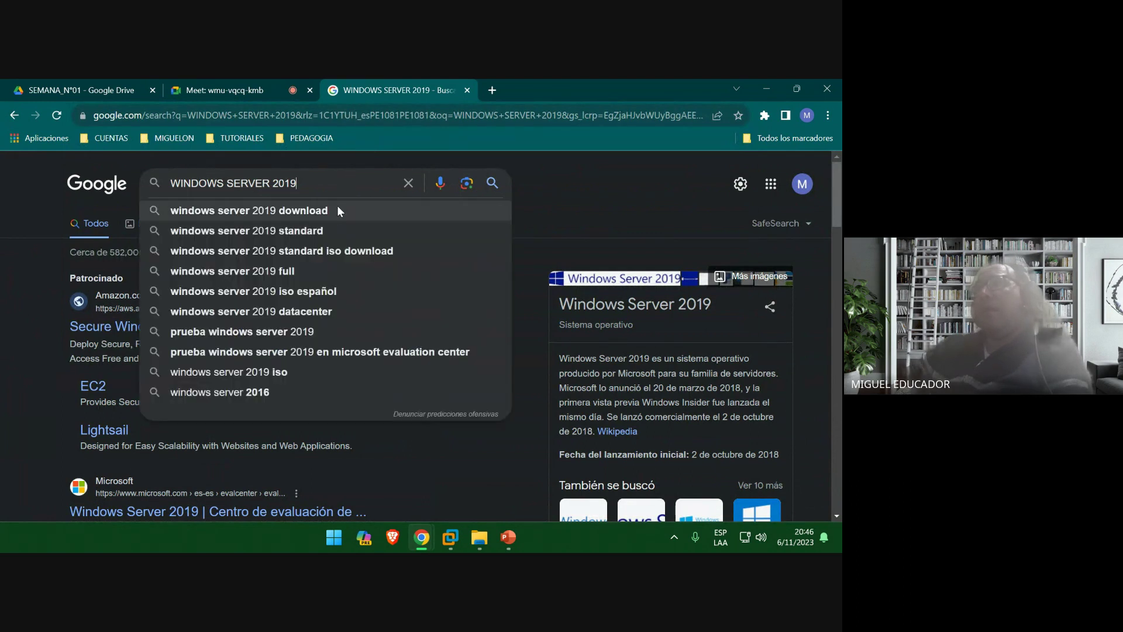
{"action": "left_click", "coordinate": [336, 210]}
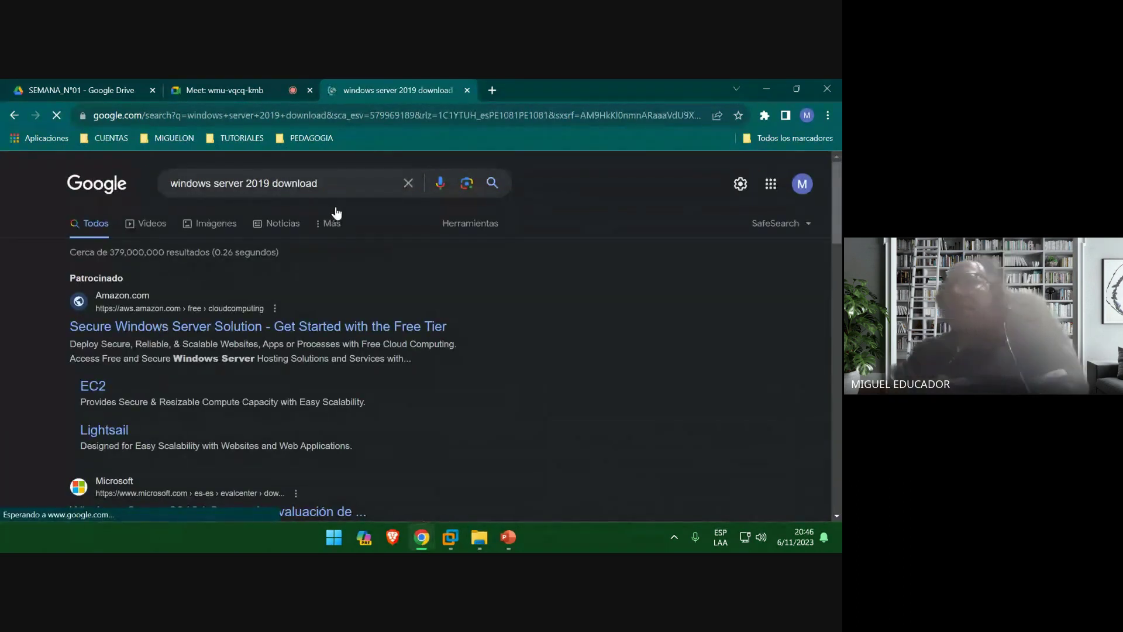
{"action": "scroll", "coordinate": [413, 229], "scroll_direction": "down", "scroll_amount": 2}
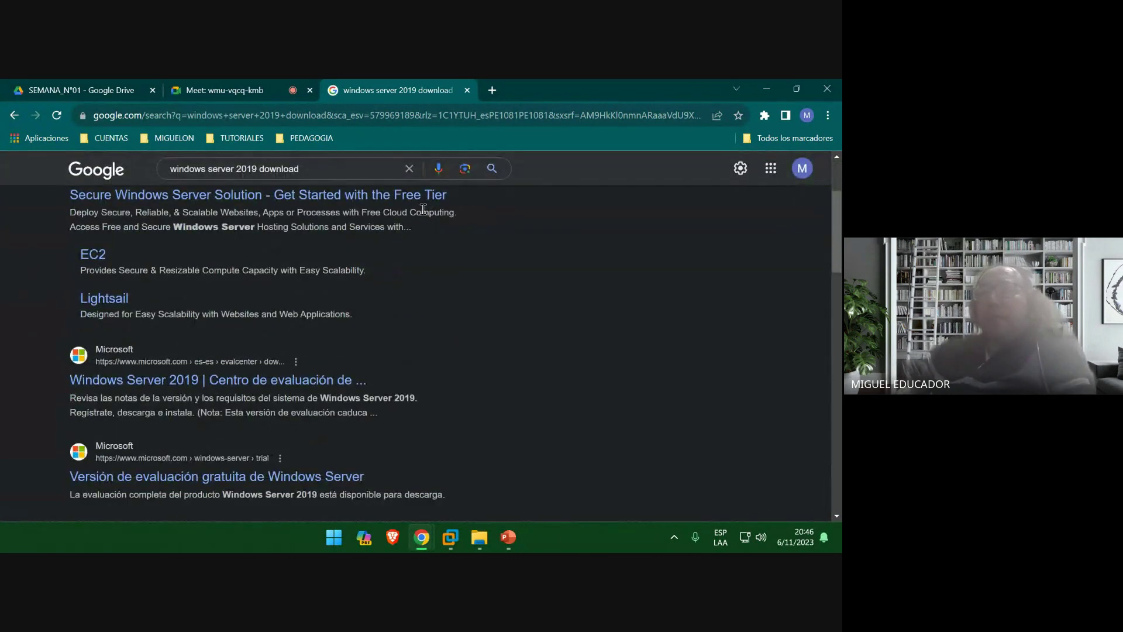
{"action": "scroll", "coordinate": [421, 207], "scroll_direction": "down", "scroll_amount": 2}
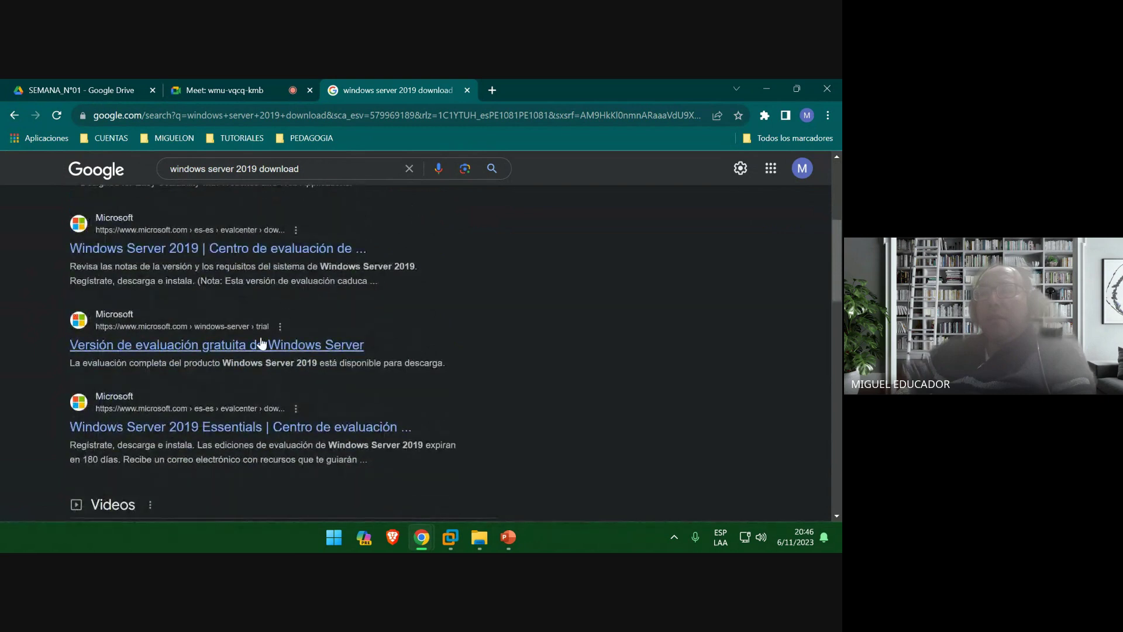
{"action": "scroll", "coordinate": [256, 336], "scroll_direction": "down", "scroll_amount": 1}
{"action": "scroll", "coordinate": [255, 337], "scroll_direction": "down", "scroll_amount": 2}
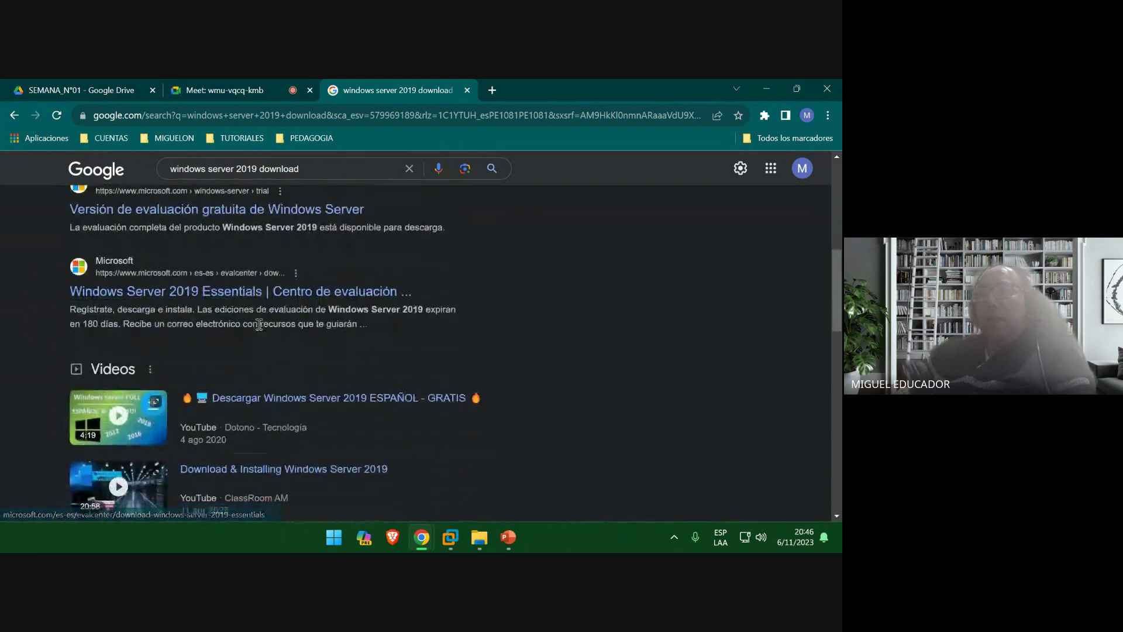
{"action": "scroll", "coordinate": [265, 349], "scroll_direction": "down", "scroll_amount": 3}
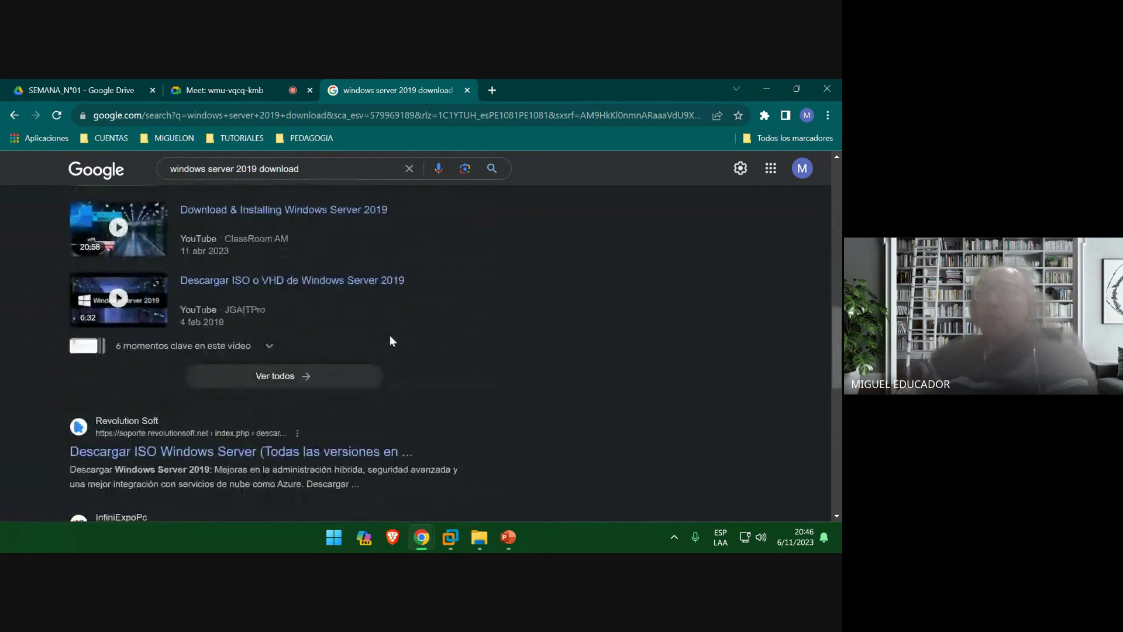
{"action": "scroll", "coordinate": [498, 368], "scroll_direction": "down", "scroll_amount": 1}
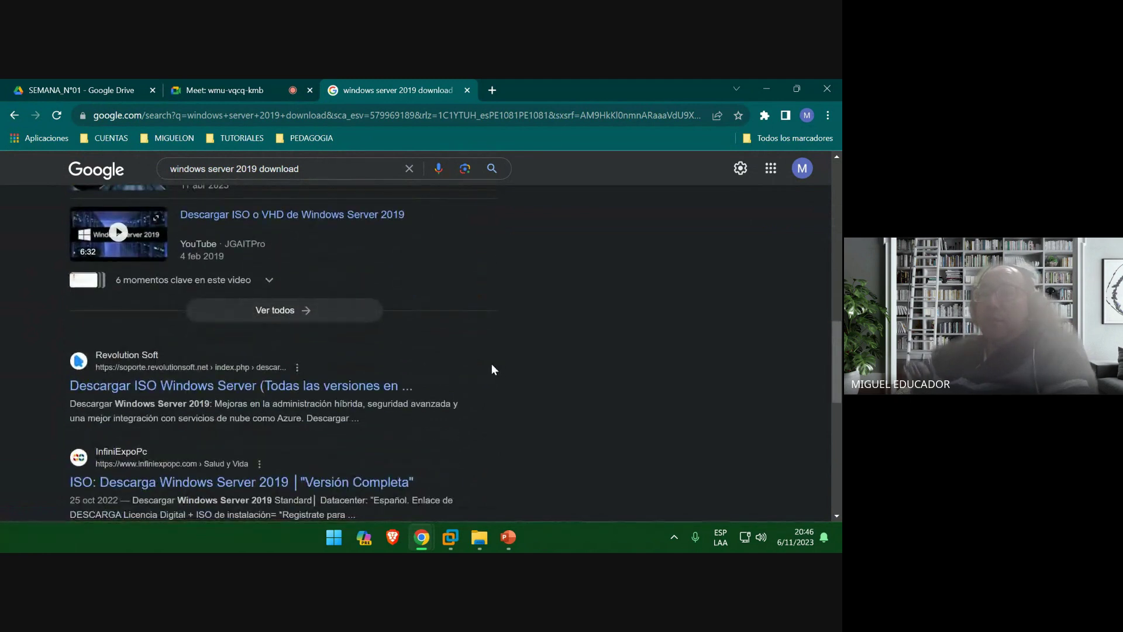
{"action": "scroll", "coordinate": [489, 365], "scroll_direction": "down", "scroll_amount": 1}
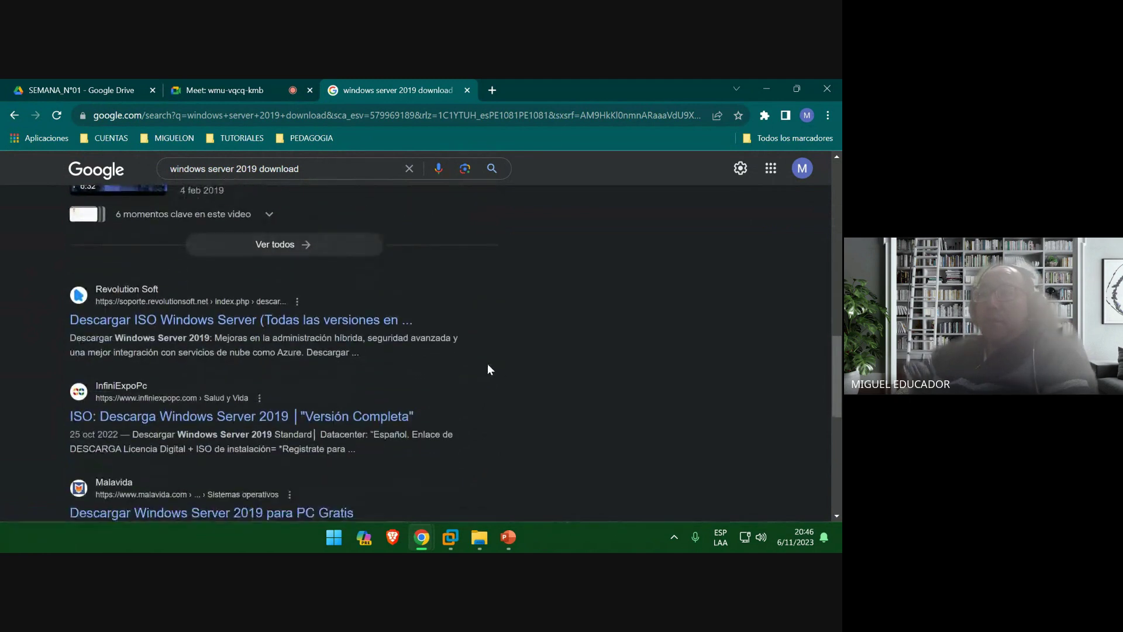
{"action": "left_click", "coordinate": [348, 320]}
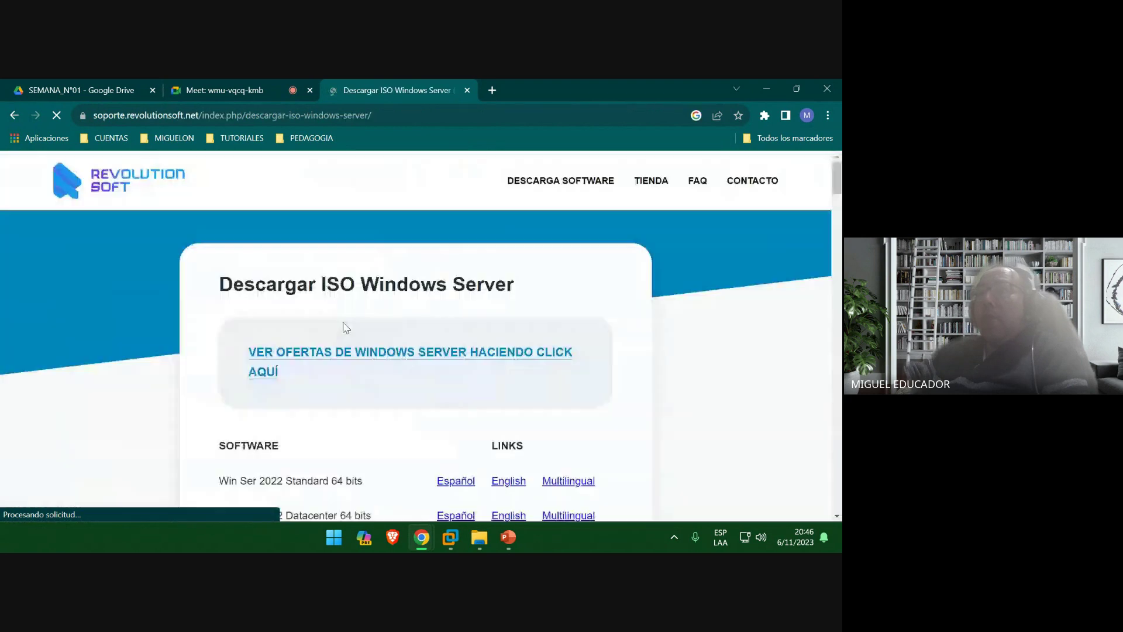
Step: Close the discount pop-up and scroll through Revolution Soft's Windows Server 2022–2008 ISO links table
{"action": "scroll", "coordinate": [608, 361], "scroll_direction": "down", "scroll_amount": 1}
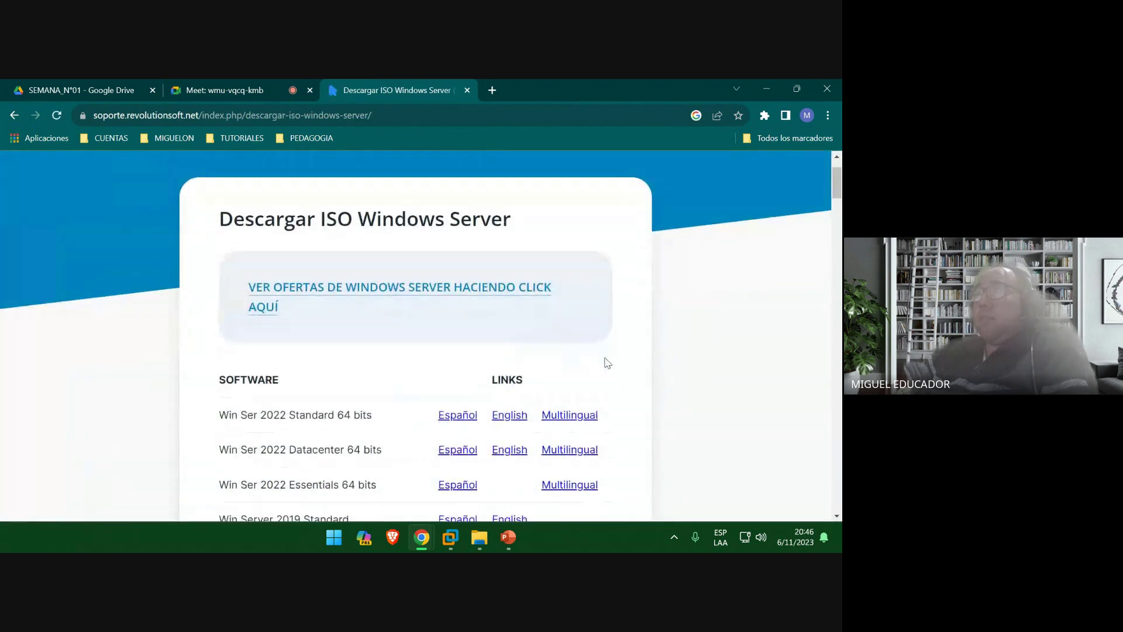
{"action": "scroll", "coordinate": [556, 361], "scroll_direction": "down", "scroll_amount": 1}
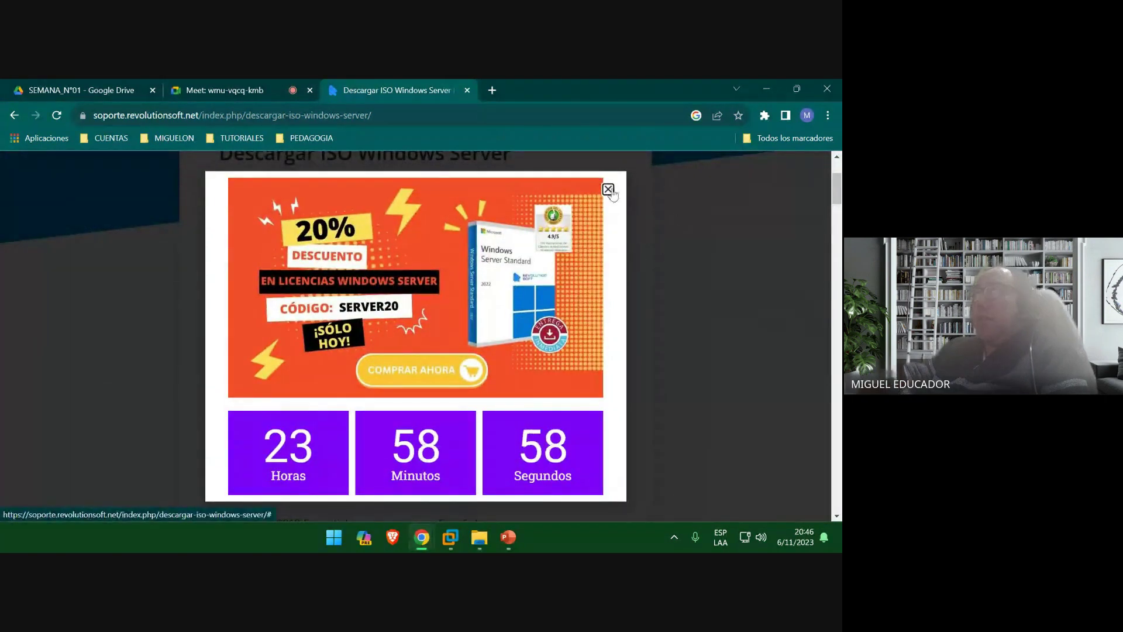
{"action": "left_click", "coordinate": [673, 294]}
{"action": "scroll", "coordinate": [719, 331], "scroll_direction": "down", "scroll_amount": 1}
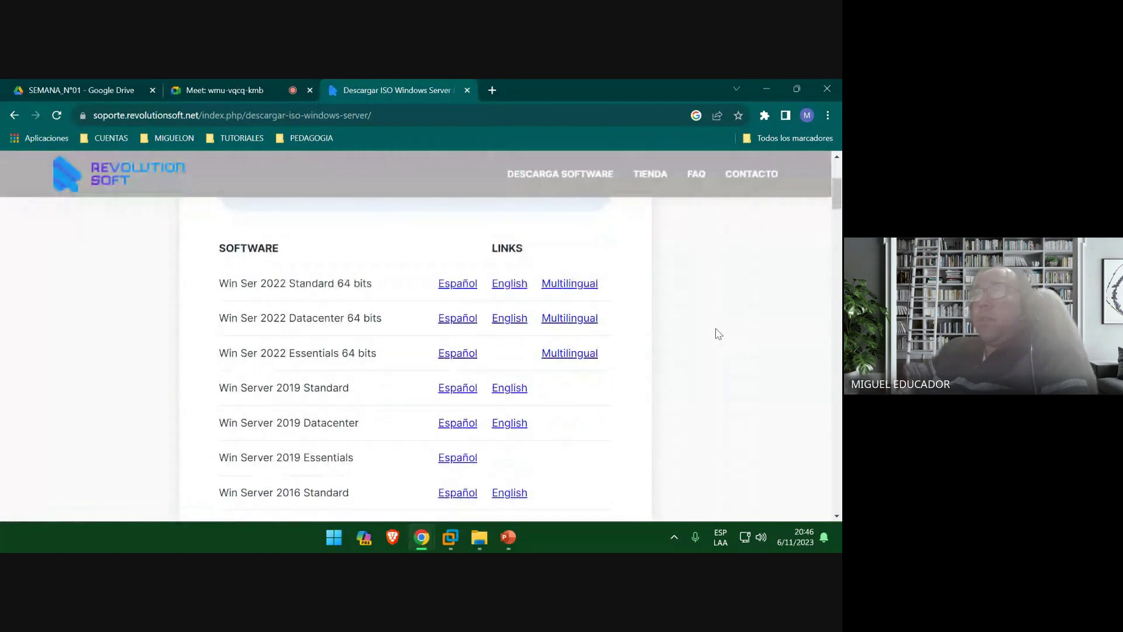
{"action": "scroll", "coordinate": [712, 337], "scroll_direction": "down", "scroll_amount": 3}
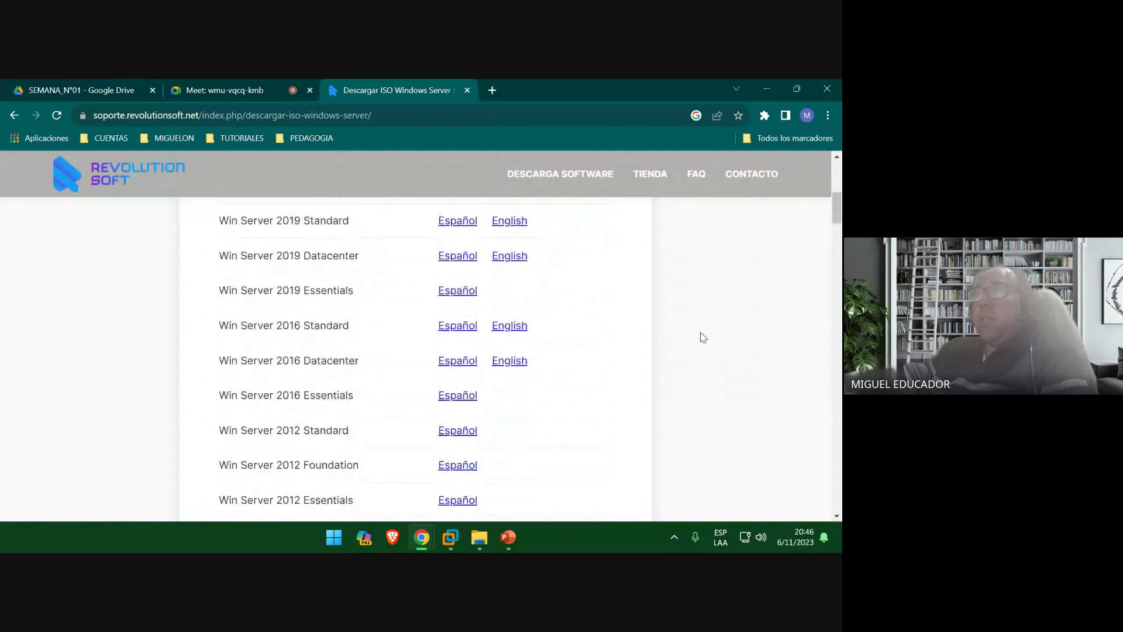
{"action": "scroll", "coordinate": [701, 340], "scroll_direction": "down", "scroll_amount": 1}
{"action": "scroll", "coordinate": [693, 339], "scroll_direction": "down", "scroll_amount": 4}
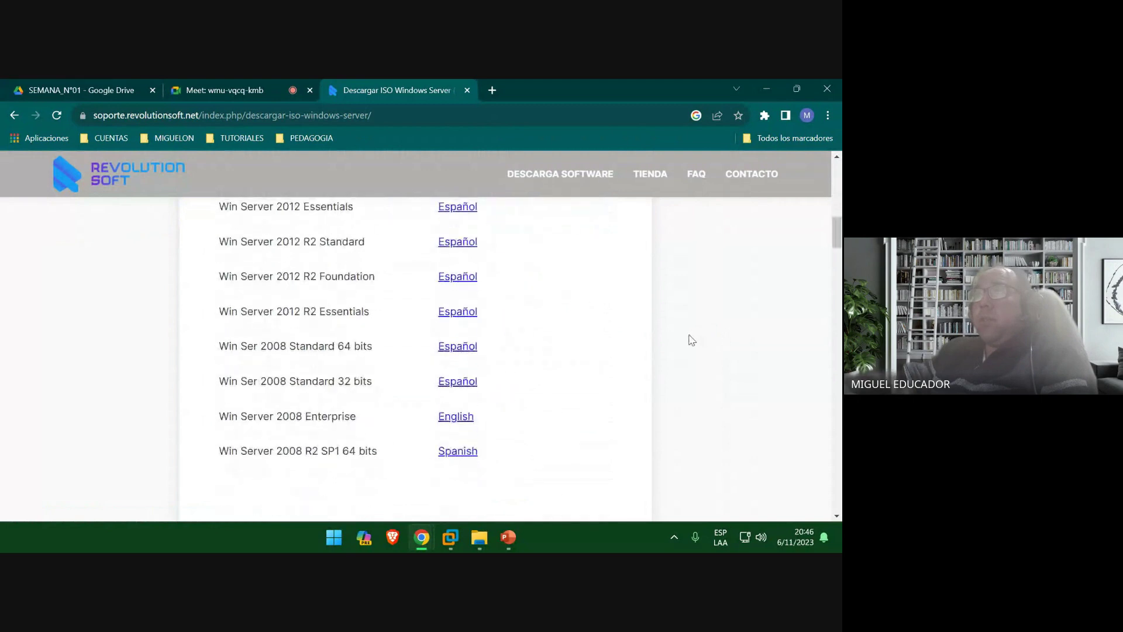
{"action": "scroll", "coordinate": [689, 340], "scroll_direction": "down", "scroll_amount": 1}
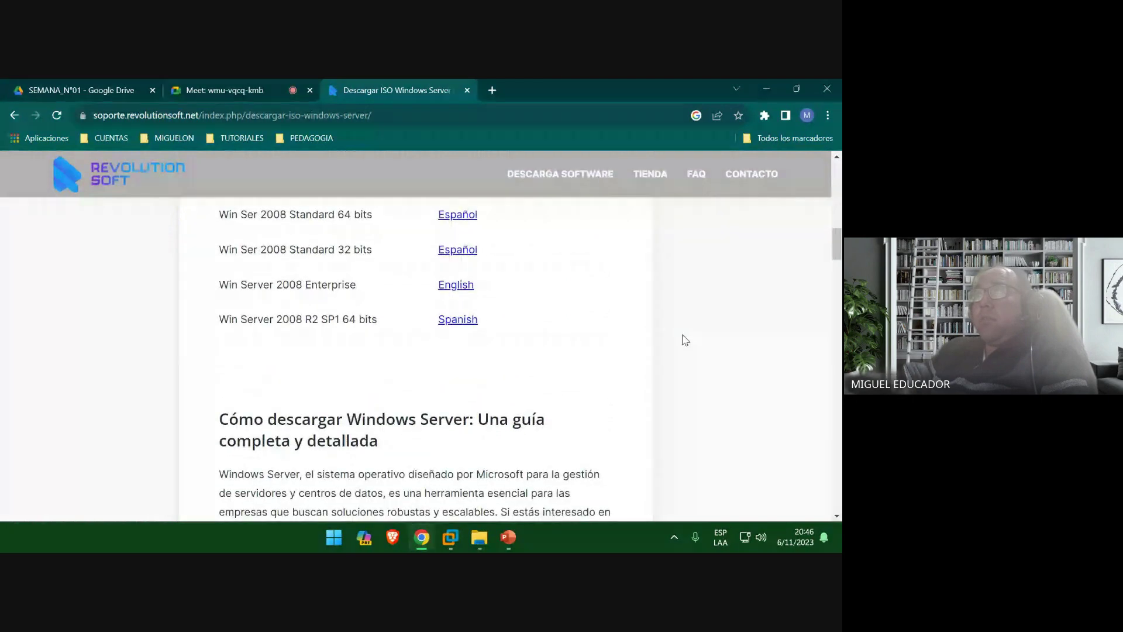
{"action": "scroll", "coordinate": [680, 336], "scroll_direction": "up", "scroll_amount": 4}
{"action": "scroll", "coordinate": [680, 339], "scroll_direction": "up", "scroll_amount": 4}
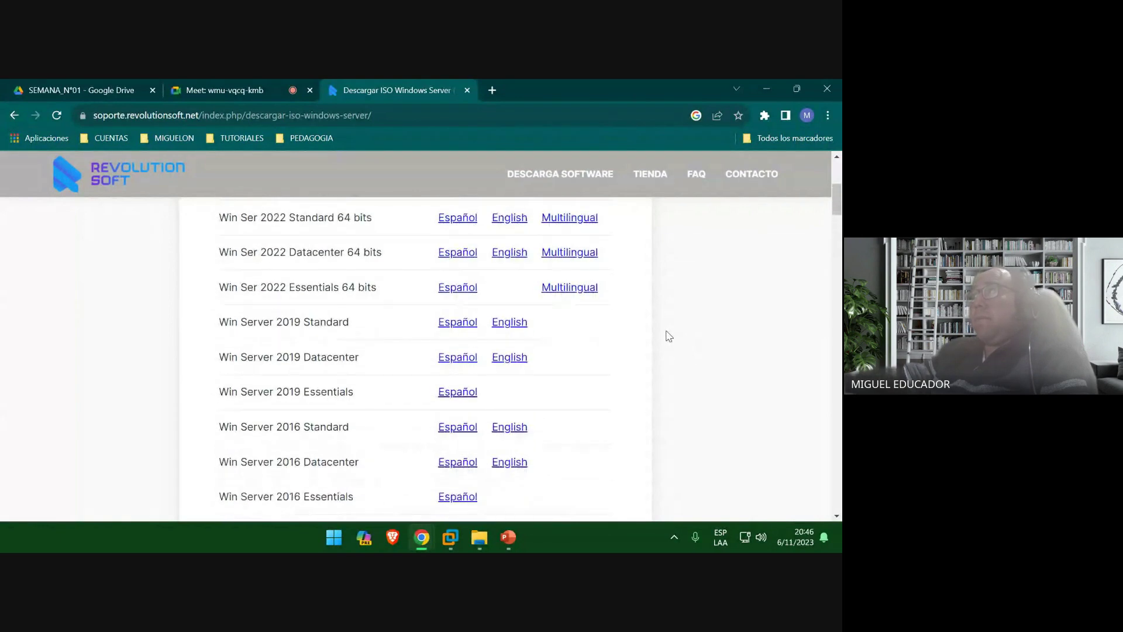
{"action": "scroll", "coordinate": [667, 335], "scroll_direction": "up", "scroll_amount": 2}
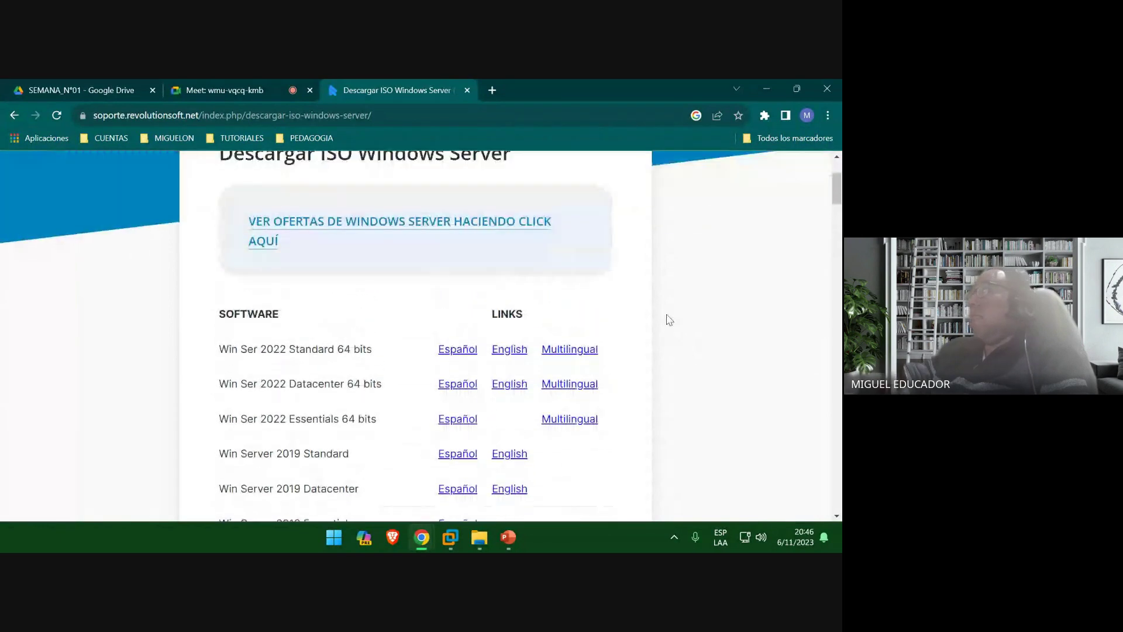
Step: Bookmark the ISO download page in the 2023-2 > TELECOMUNICACIONES > W_Server_2022 folder
{"action": "left_click", "coordinate": [740, 115]}
{"action": "left_click", "coordinate": [645, 201]}
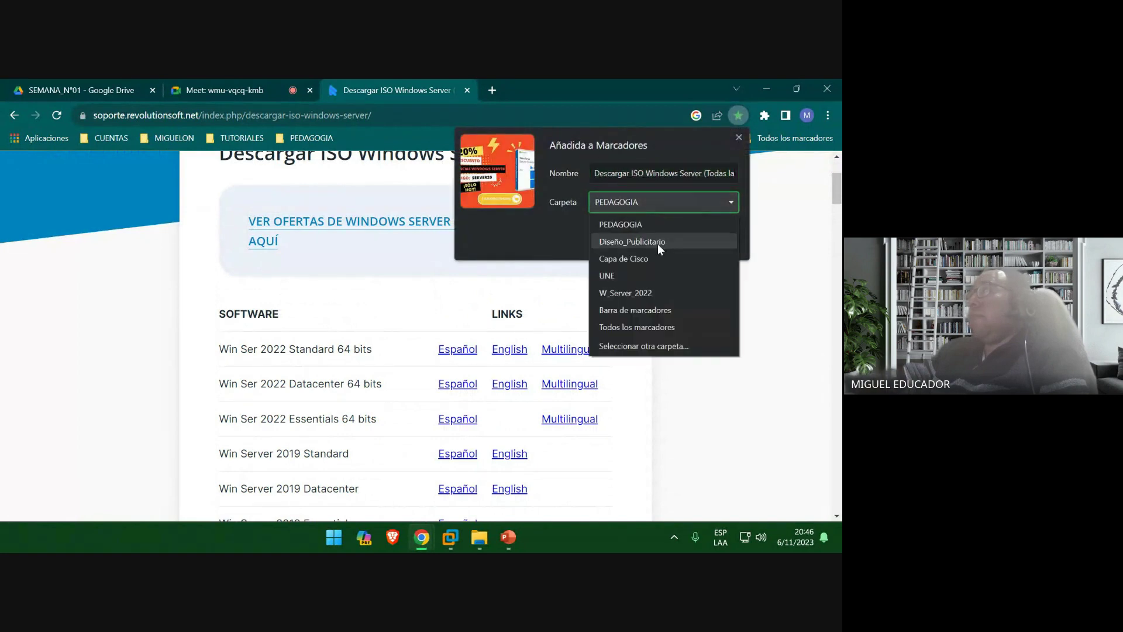
{"action": "left_click", "coordinate": [641, 344]}
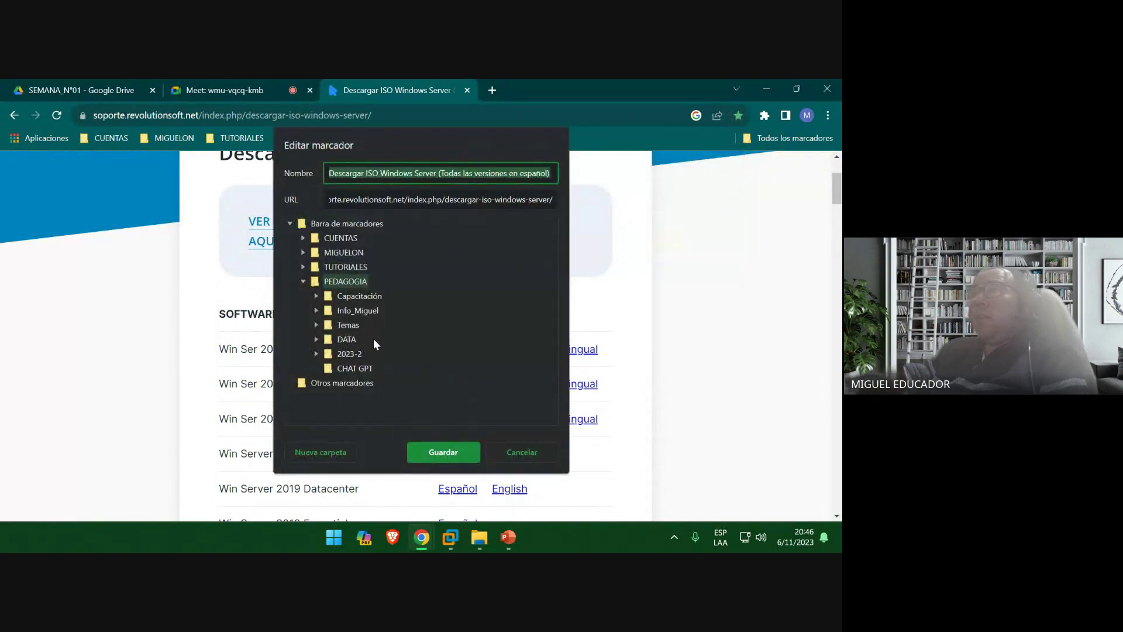
{"action": "left_click", "coordinate": [317, 354]}
{"action": "scroll", "coordinate": [415, 356], "scroll_direction": "down", "scroll_amount": 2}
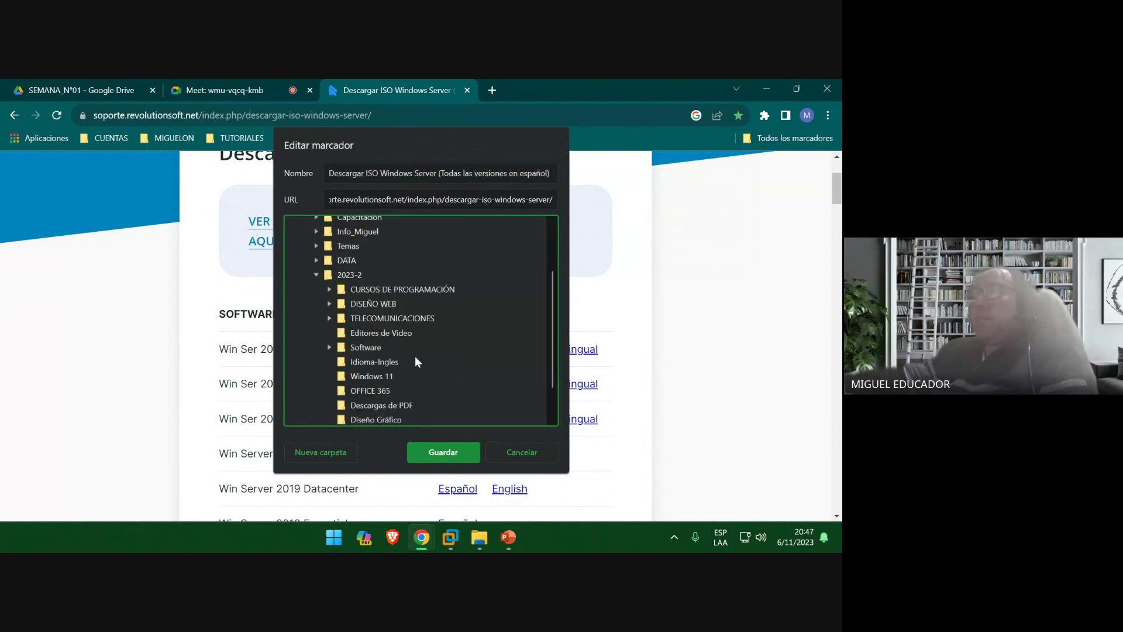
{"action": "left_click", "coordinate": [329, 318]}
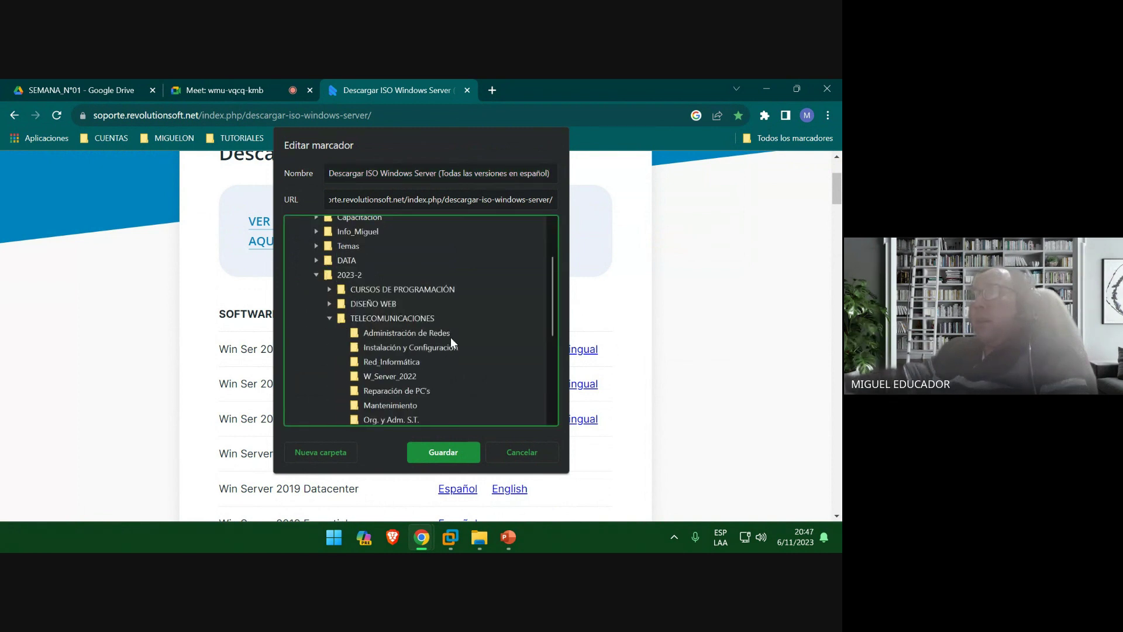
{"action": "left_click", "coordinate": [417, 377]}
{"action": "left_click", "coordinate": [448, 450]}
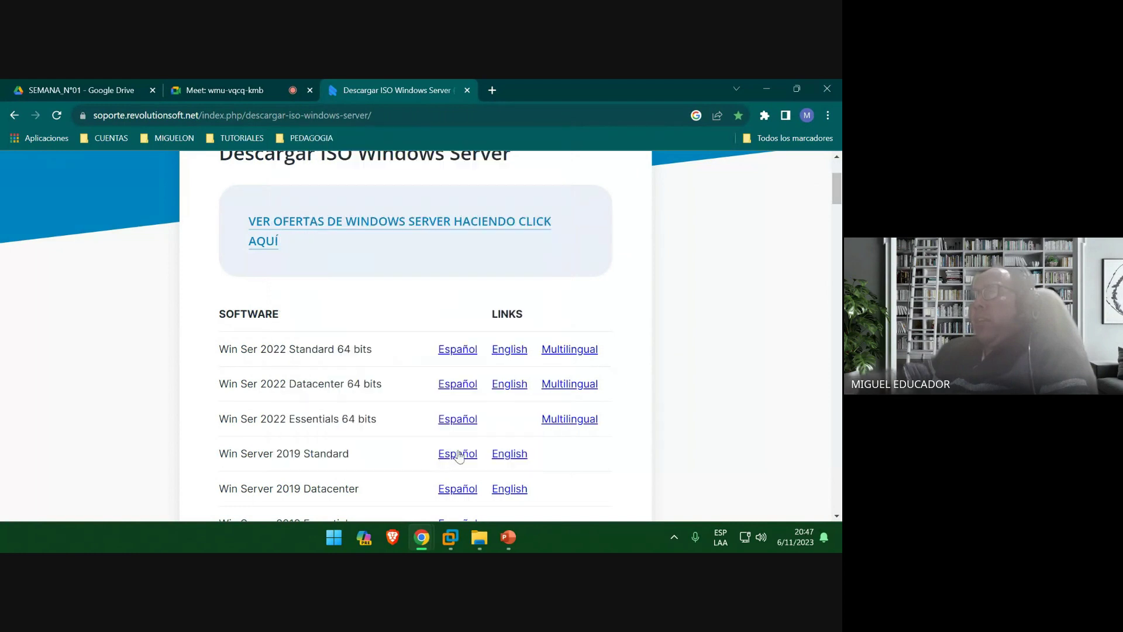
Step: Copy the page address and minimize Chrome
{"action": "right_click", "coordinate": [484, 115]}
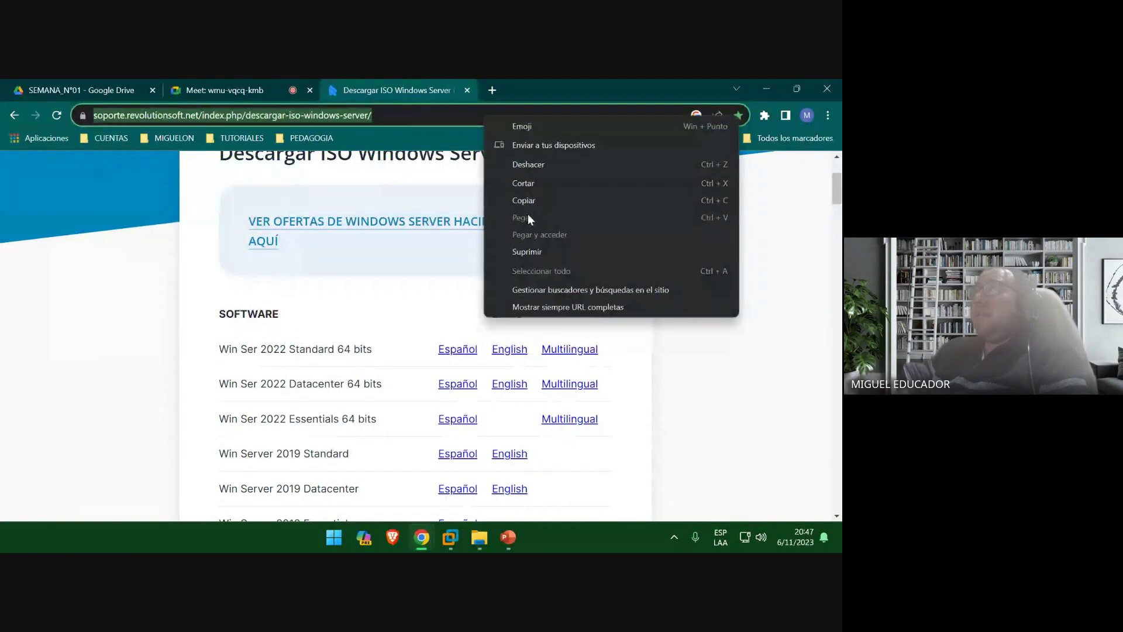
{"action": "left_click", "coordinate": [527, 202]}
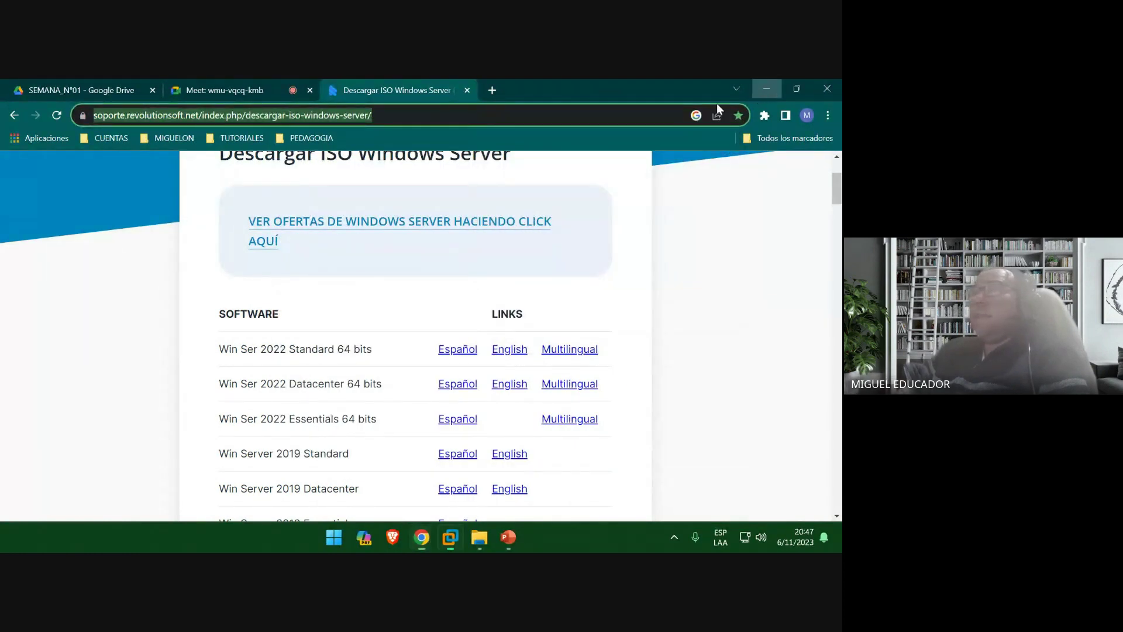
{"action": "left_click", "coordinate": [765, 89]}
Step: Create a desktop text file 'LiNK DE SERVIDORES' and paste the download page address into it
{"action": "left_click", "coordinate": [771, 86]}
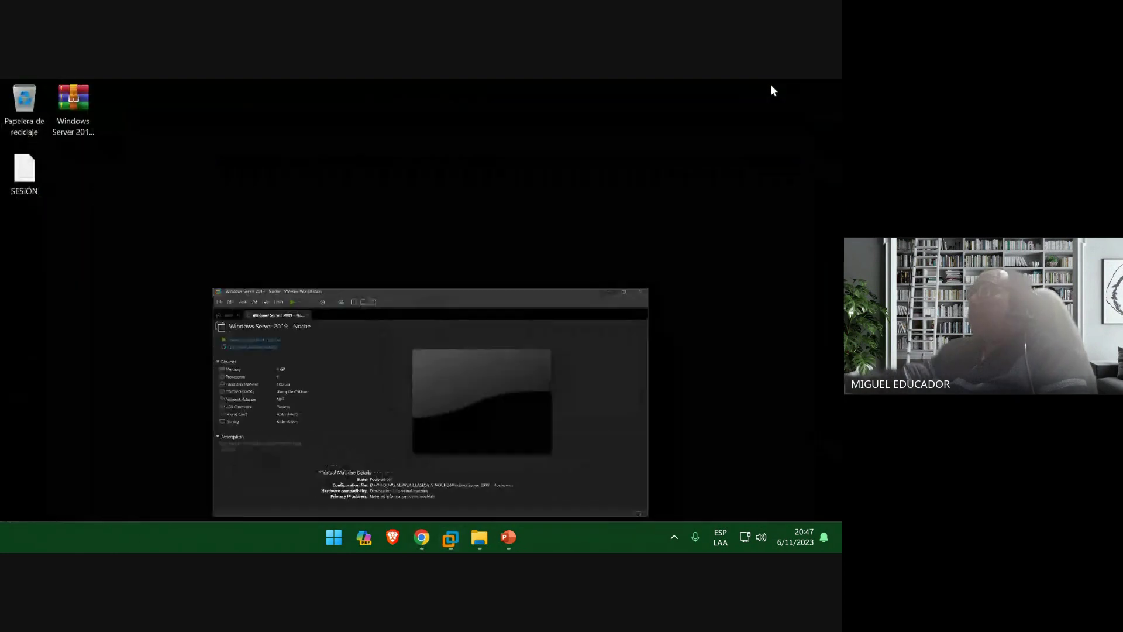
{"action": "right_click", "coordinate": [114, 318]}
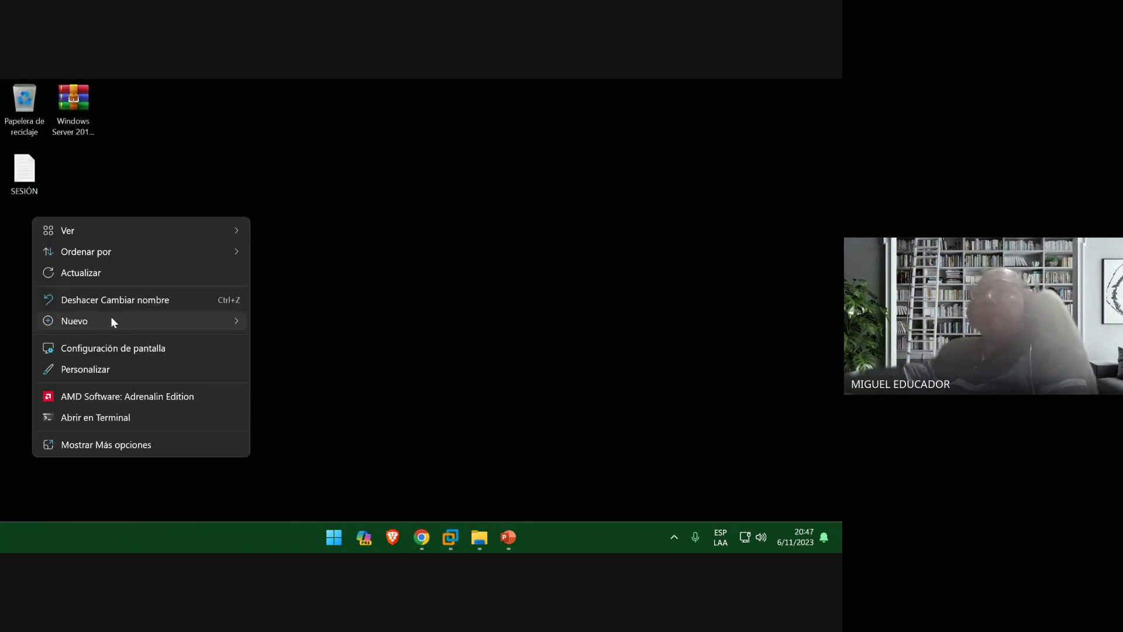
{"action": "mouse_move", "coordinate": [111, 317]}
{"action": "left_click", "coordinate": [291, 278]}
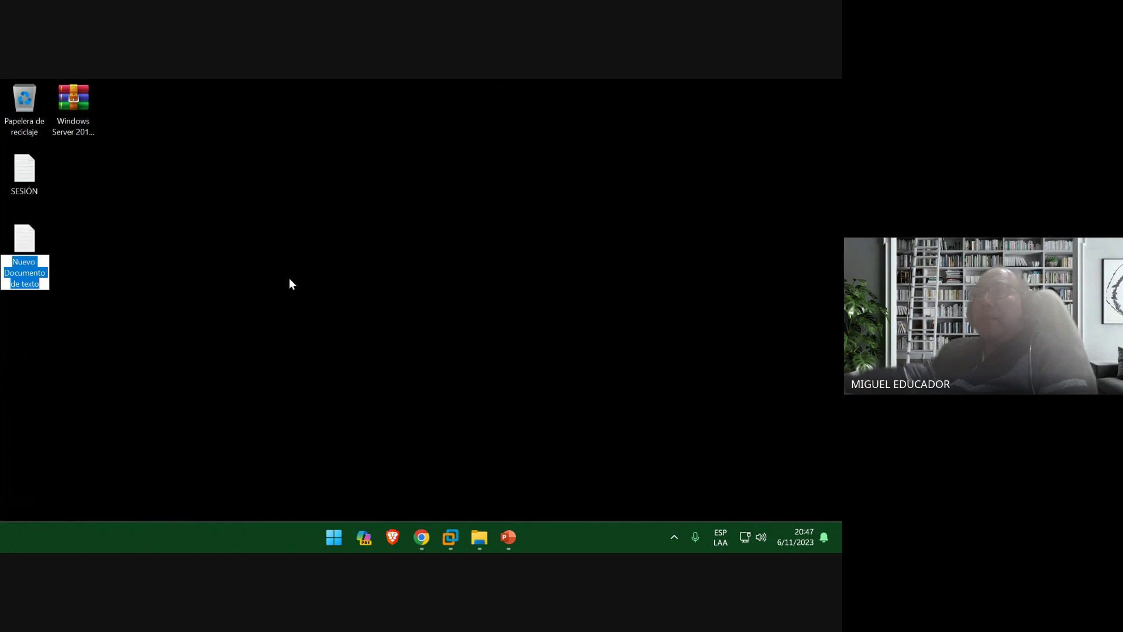
{"action": "type", "text": "LiNK DE "}
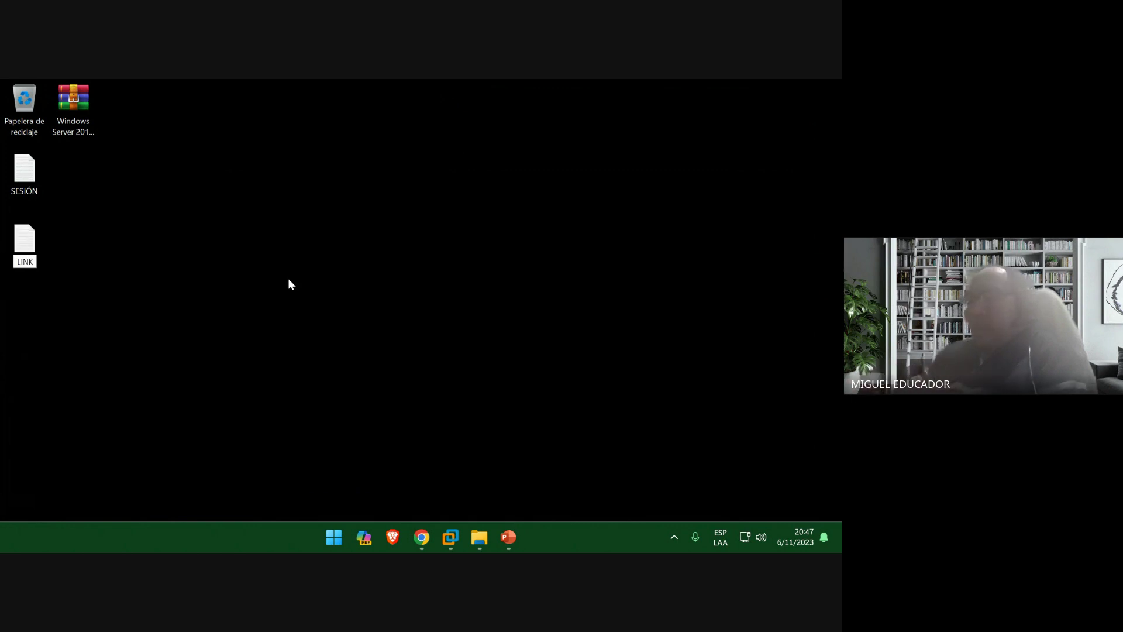
{"action": "type", "text": "SE"}
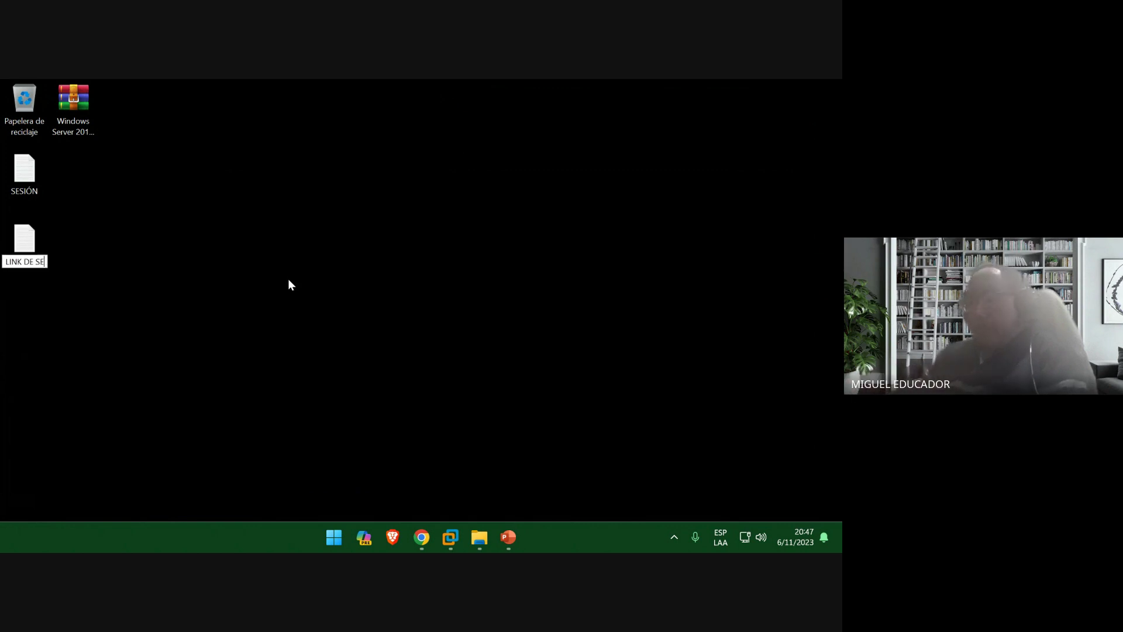
{"action": "type", "text": "RVIDORES"}
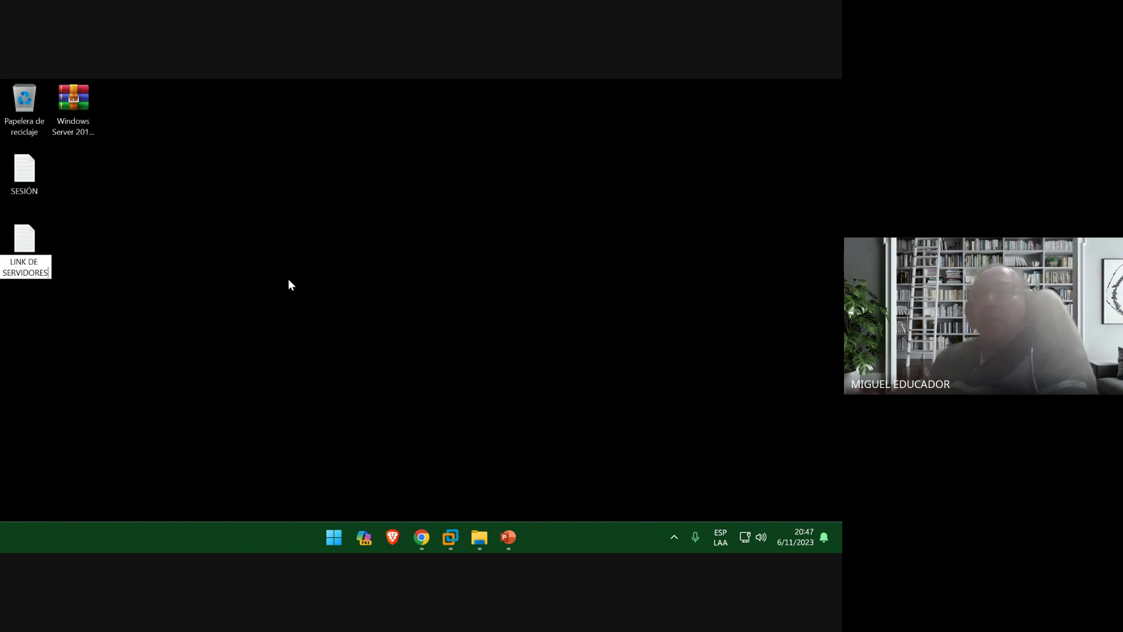
{"action": "key", "text": "Return"}
{"action": "key", "text": "Return"}
{"action": "type", "text": "https://soporte.revolutionsoft.net/index.php/descargar-iso-windows-server/"}
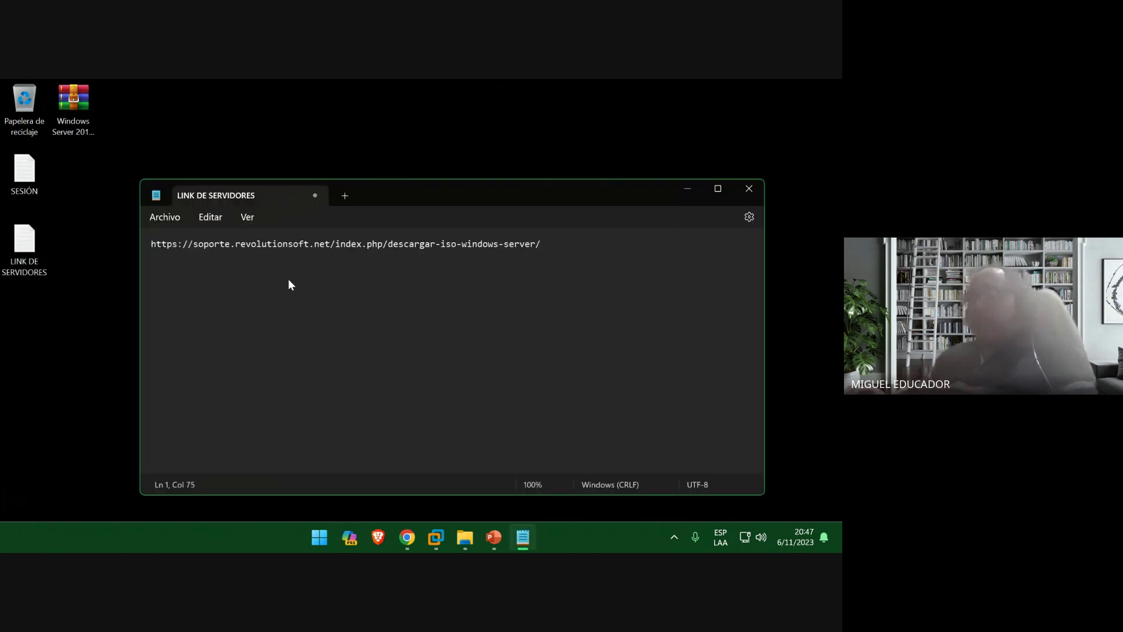
{"action": "key", "text": "alt+F4"}
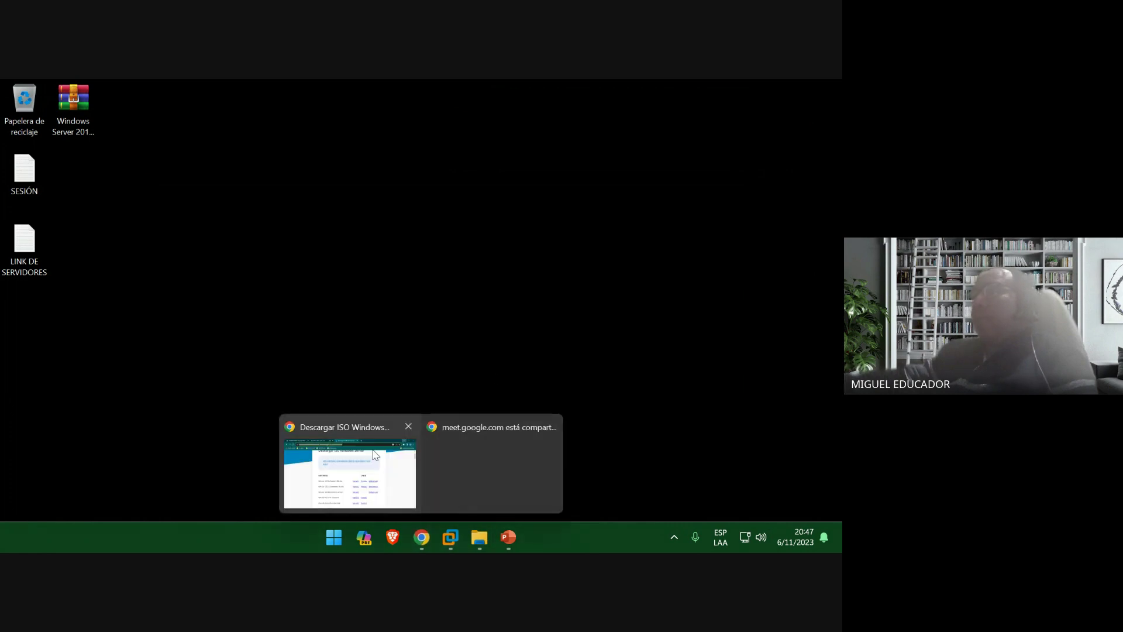
Step: Accept WeTransfer's cookies and terms and start downloading the Spanish Win Server 2019 ISO
{"action": "left_click", "coordinate": [350, 472]}
{"action": "scroll", "coordinate": [485, 398], "scroll_direction": "down", "scroll_amount": 2}
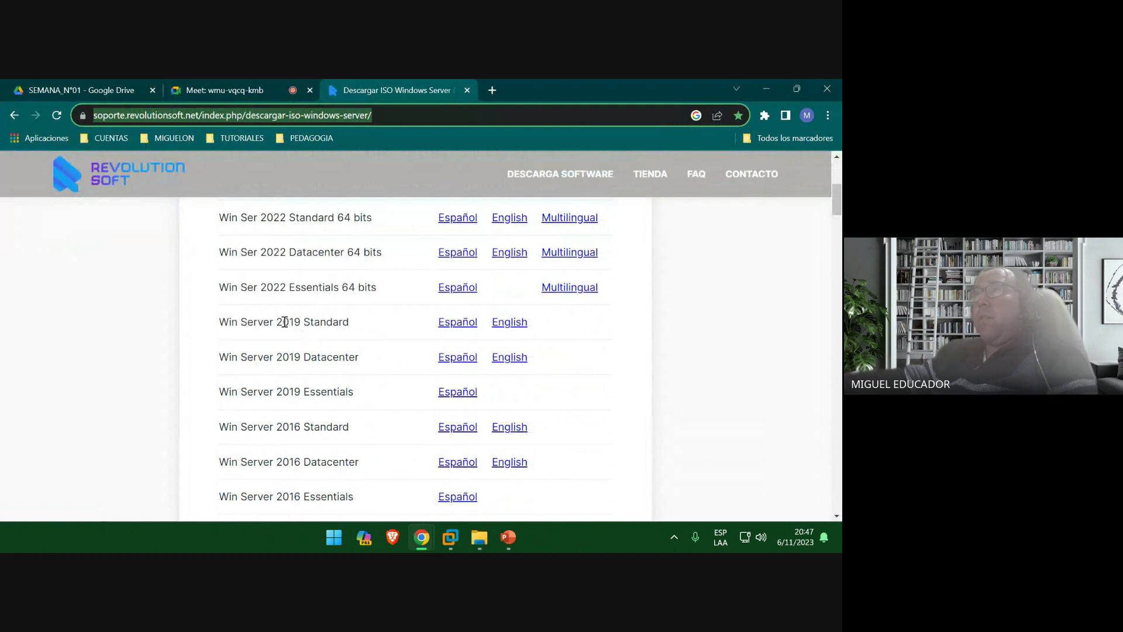
{"action": "left_click", "coordinate": [452, 327]}
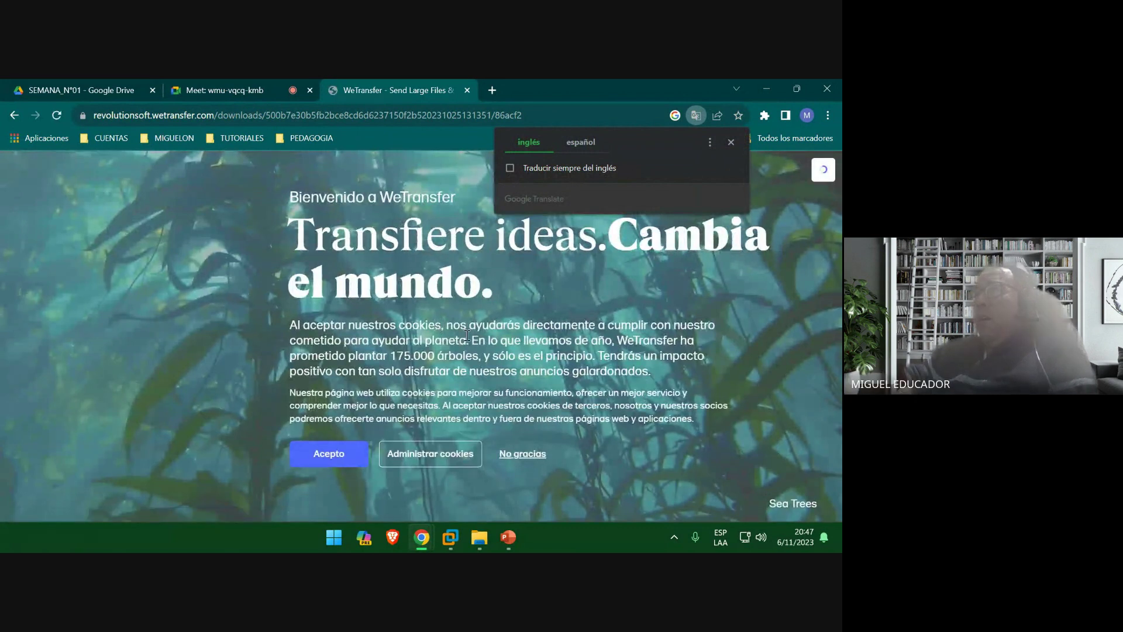
{"action": "left_click", "coordinate": [339, 459]}
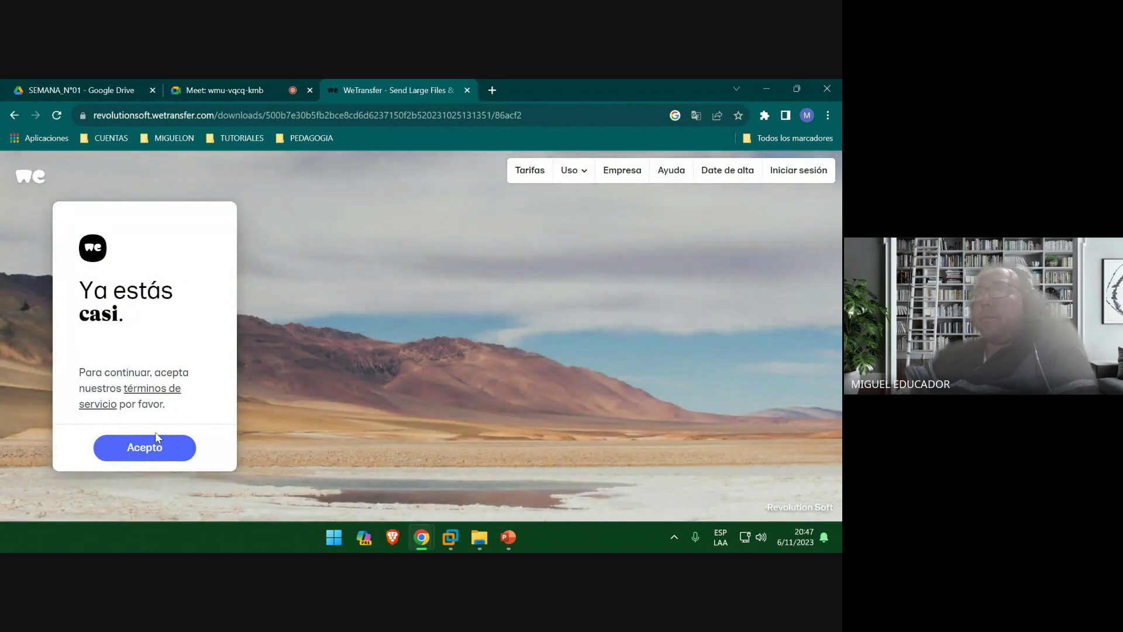
{"action": "left_click", "coordinate": [126, 458]}
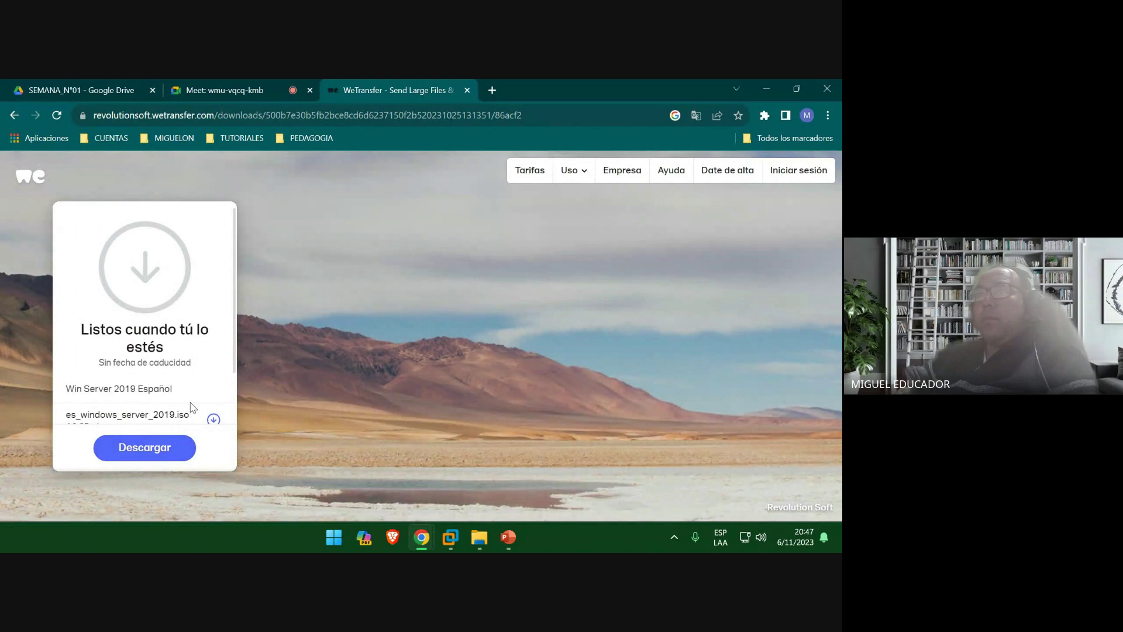
{"action": "scroll", "coordinate": [209, 413], "scroll_direction": "down", "scroll_amount": 1}
{"action": "left_click", "coordinate": [176, 444]}
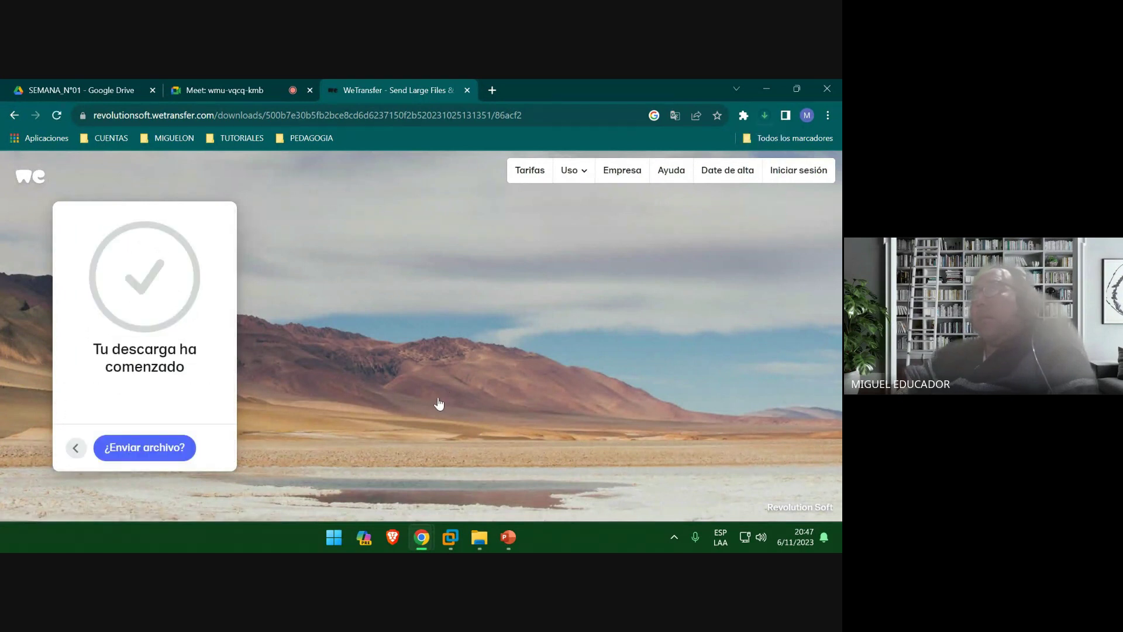
{"action": "left_click", "coordinate": [766, 115]}
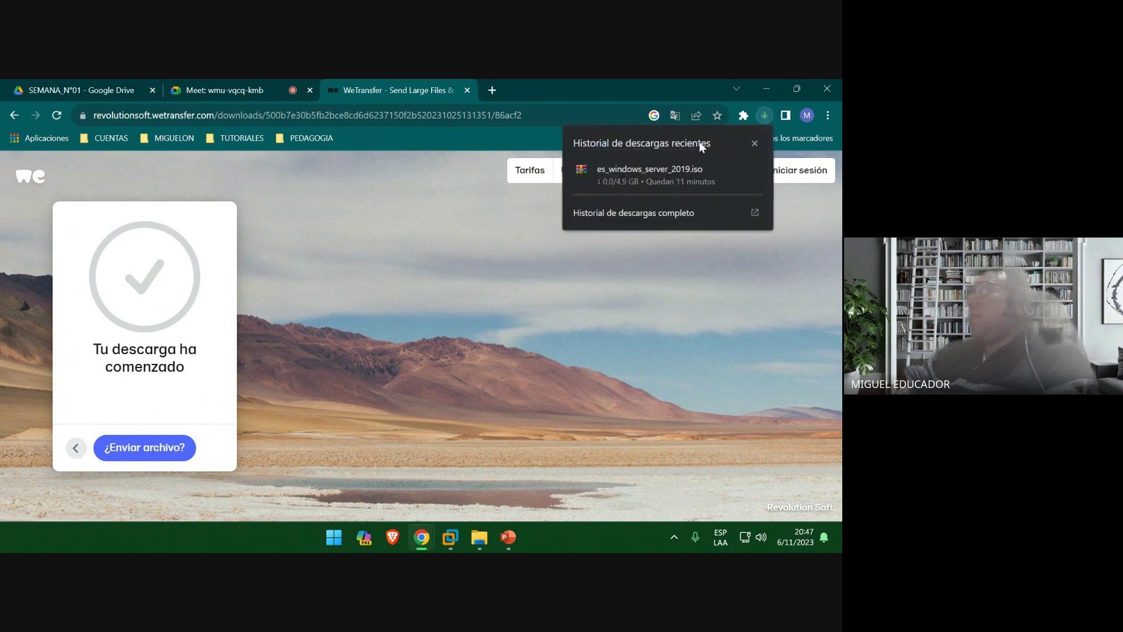
Step: Close the WeTransfer tab, minimize Chrome, and bring up the Windows Server 2019 - Noche VM
{"action": "left_click", "coordinate": [655, 211]}
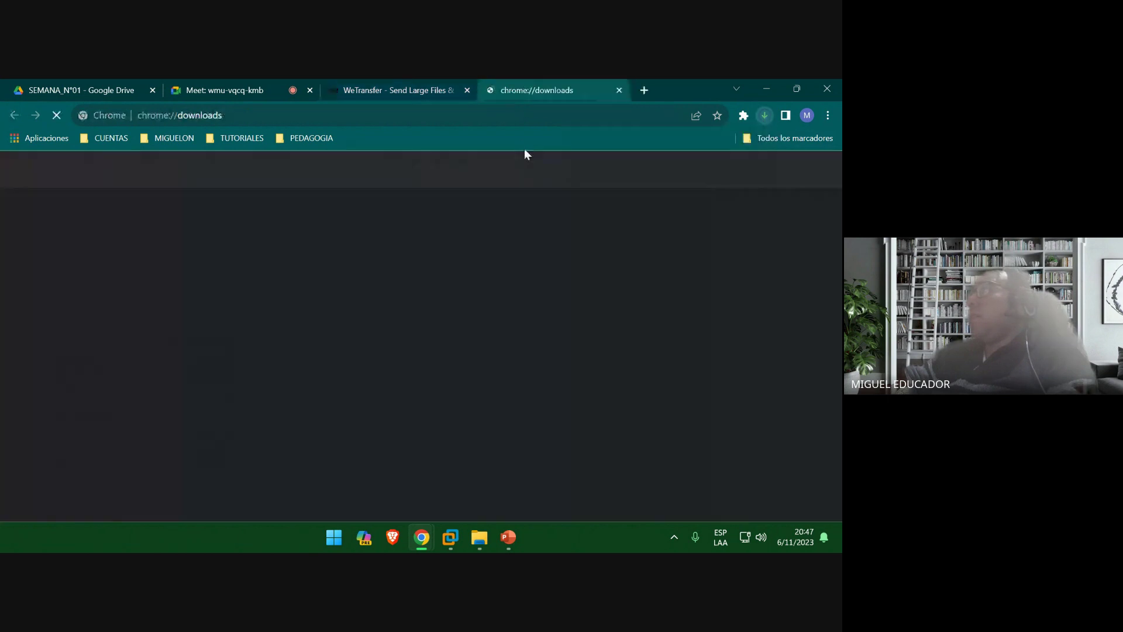
{"action": "left_click", "coordinate": [467, 91]}
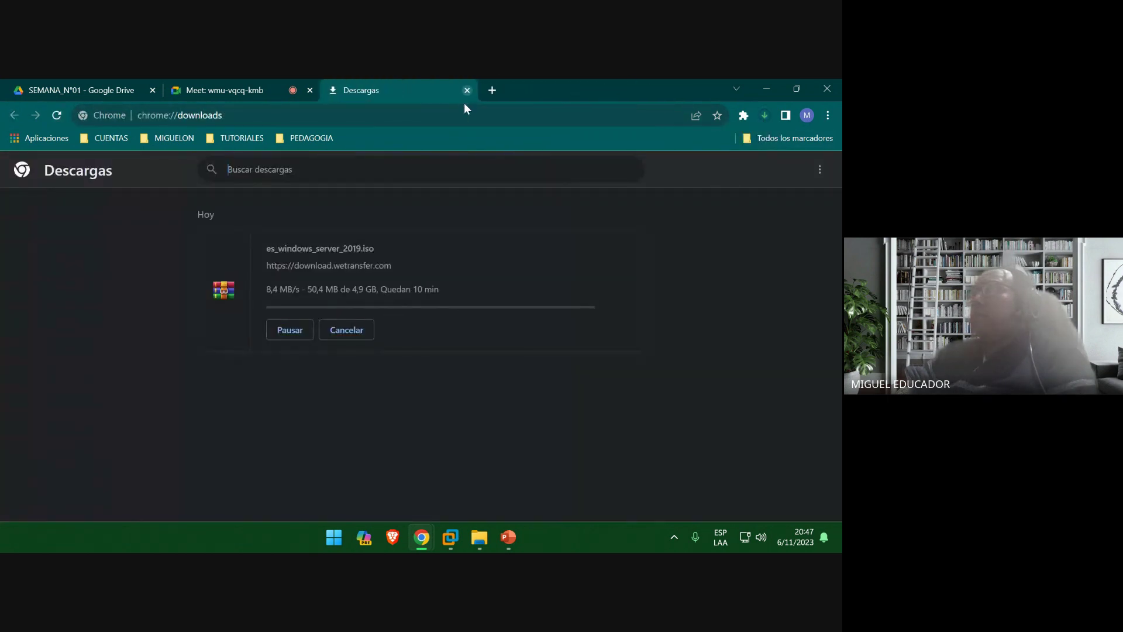
{"action": "left_click", "coordinate": [259, 84]}
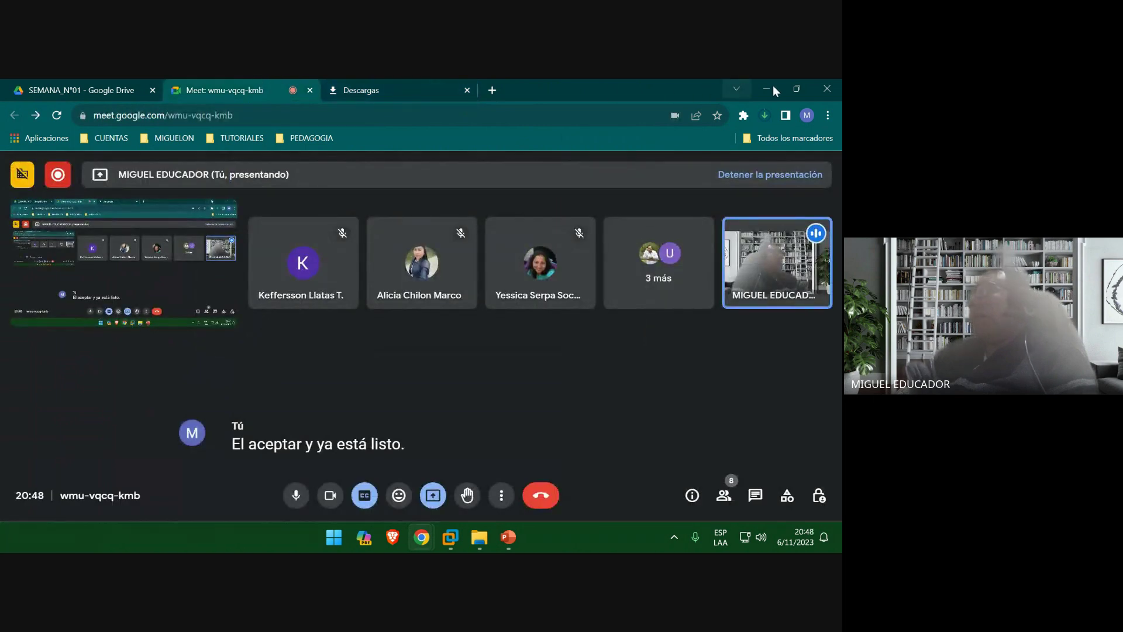
{"action": "double_click", "coordinate": [579, 91]}
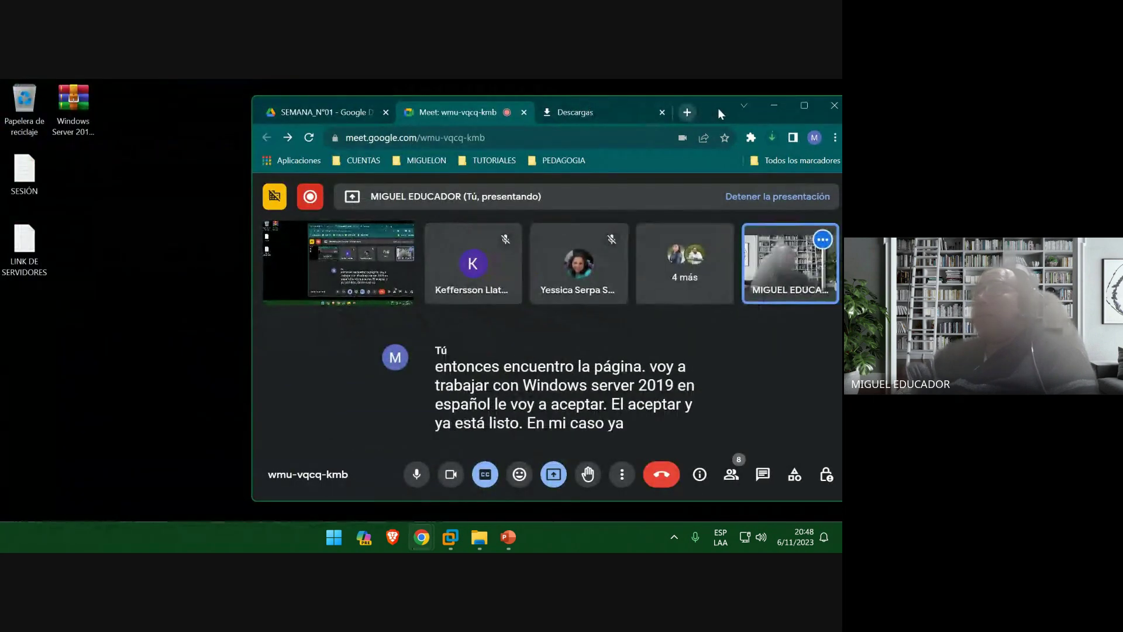
{"action": "left_click", "coordinate": [777, 106]}
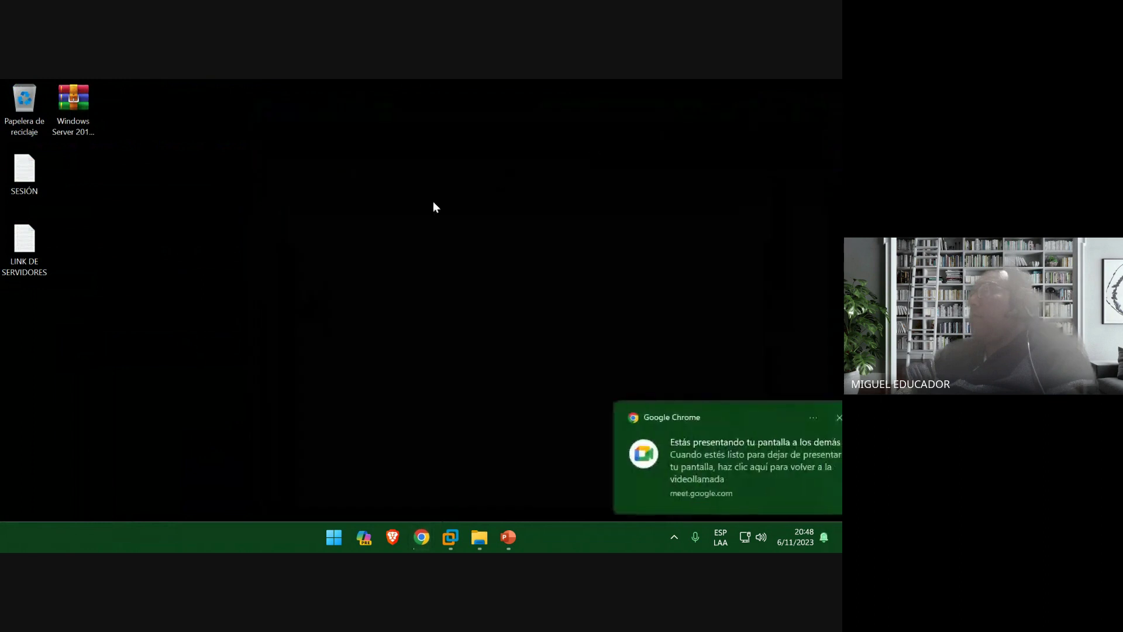
{"action": "left_click", "coordinate": [819, 418]}
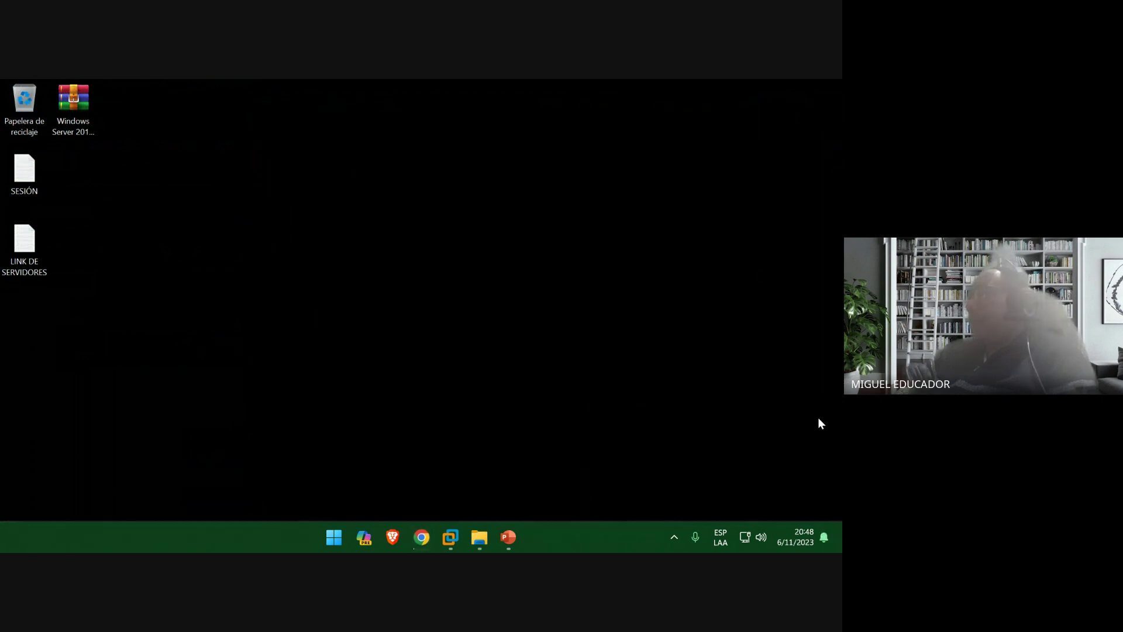
{"action": "mouse_move", "coordinate": [456, 537]}
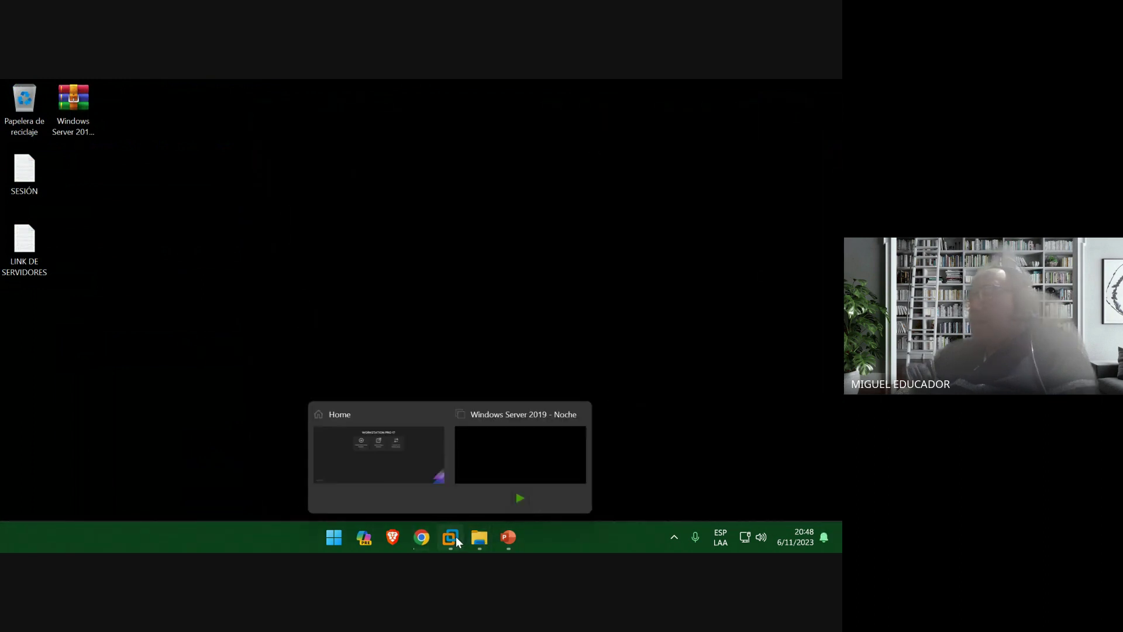
{"action": "left_click", "coordinate": [487, 456]}
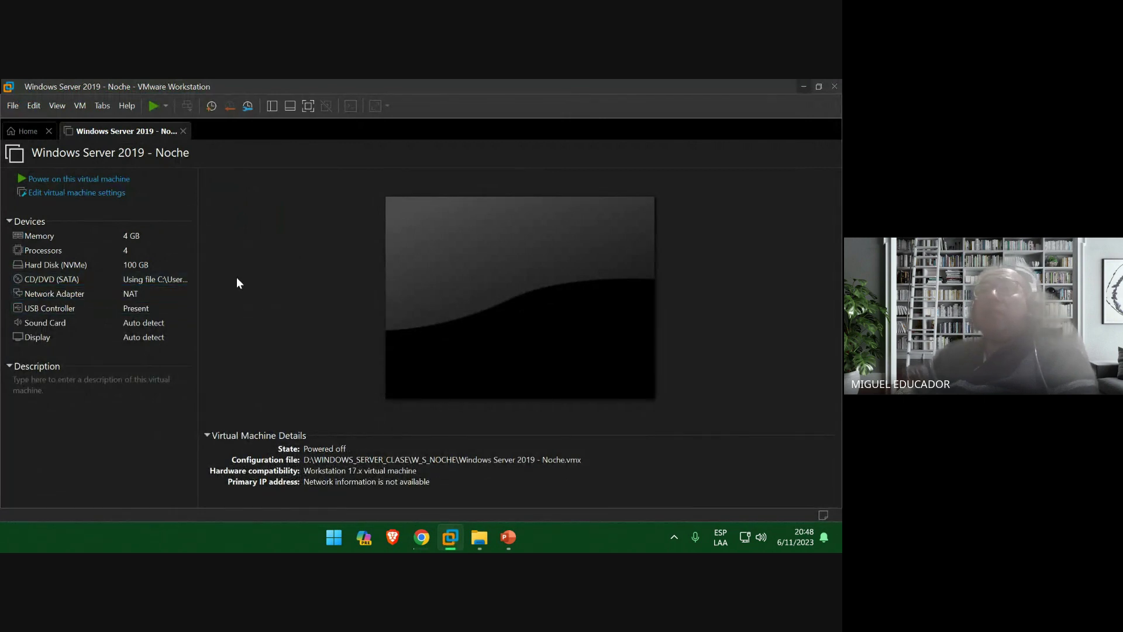
Step: Power on Windows Server 2019 - Noche and dismiss the install hint bar
{"action": "left_click", "coordinate": [124, 185]}
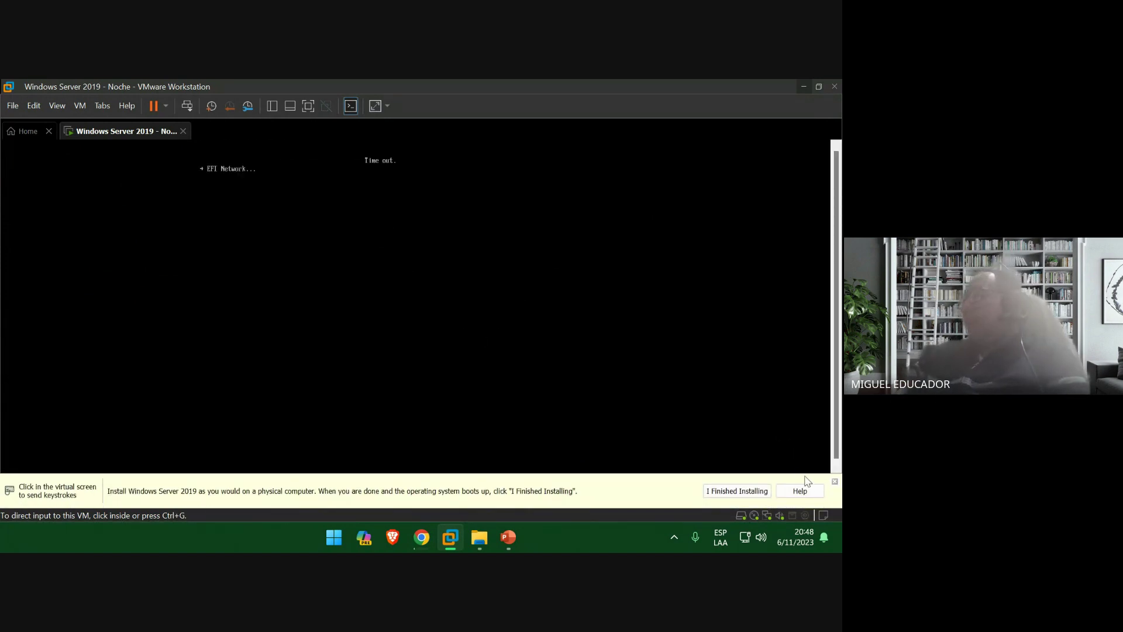
{"action": "left_click", "coordinate": [833, 482]}
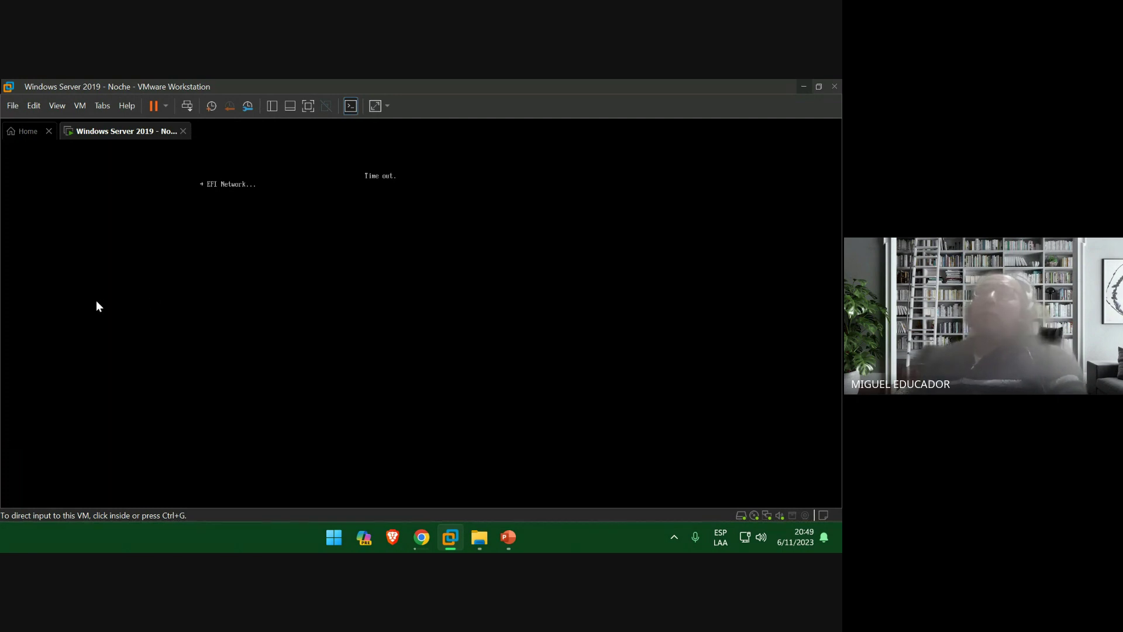
Step: Restart the guest from the VM power dropdown and confirm the restart
{"action": "left_click", "coordinate": [165, 106]}
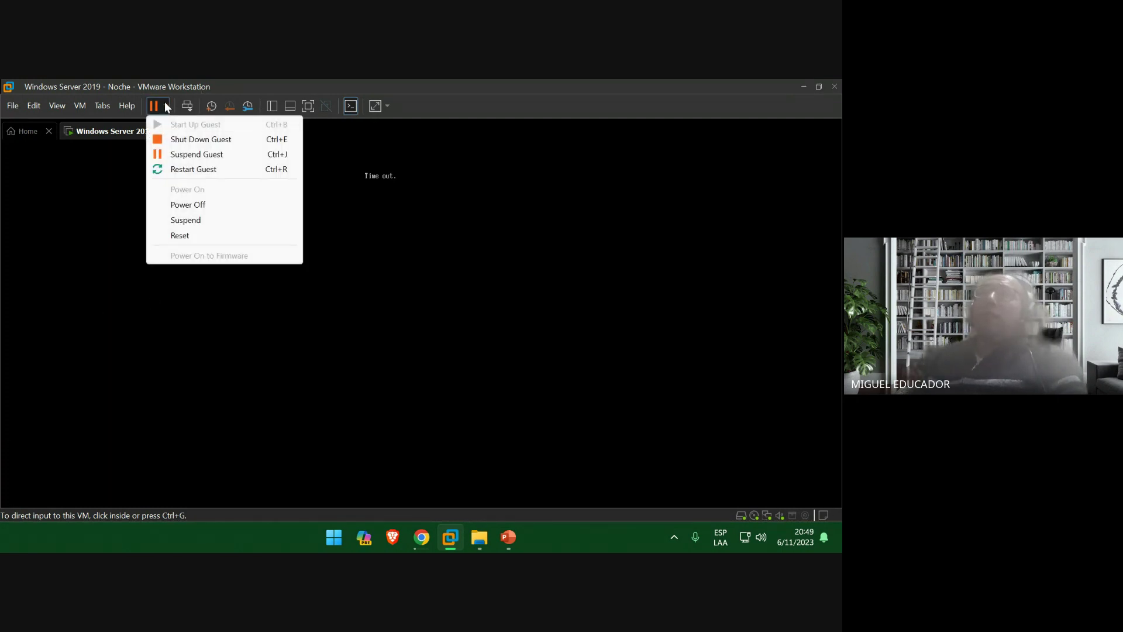
{"action": "left_click", "coordinate": [263, 169]}
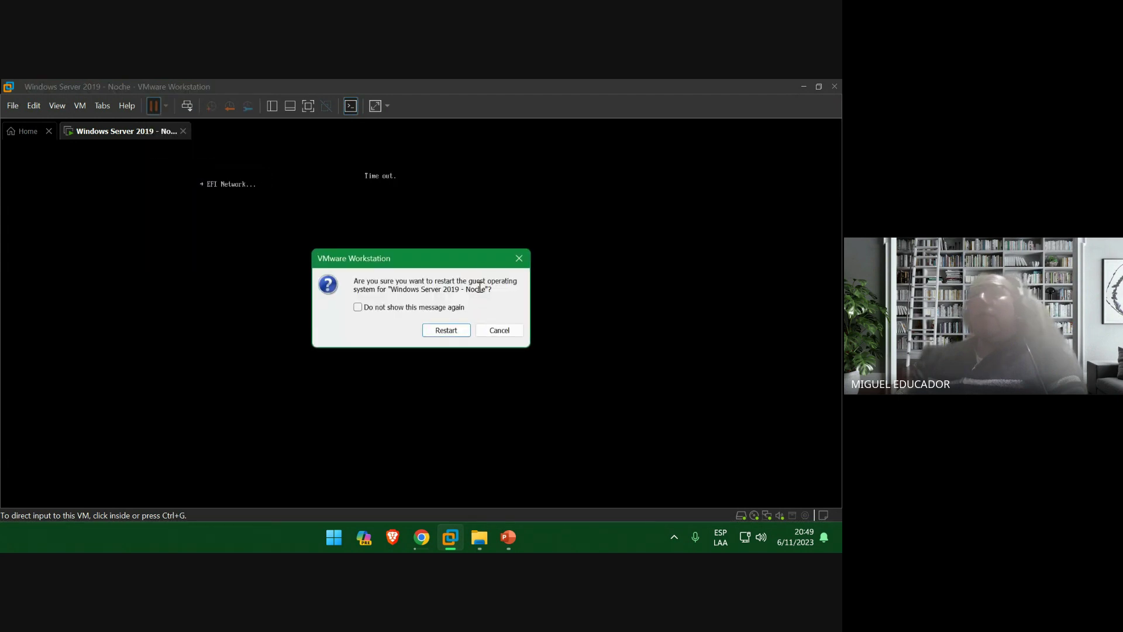
{"action": "left_click", "coordinate": [446, 330]}
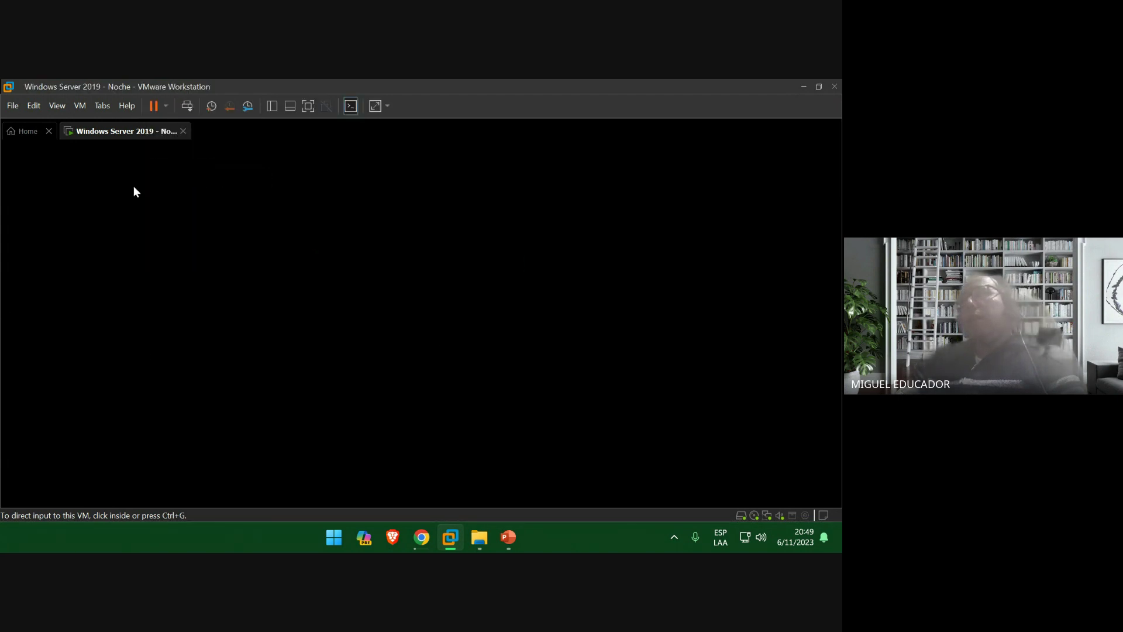
Step: Send Ctrl+Alt+Insert to reset the VM and boot from the installation DVD
{"action": "left_click", "coordinate": [156, 283]}
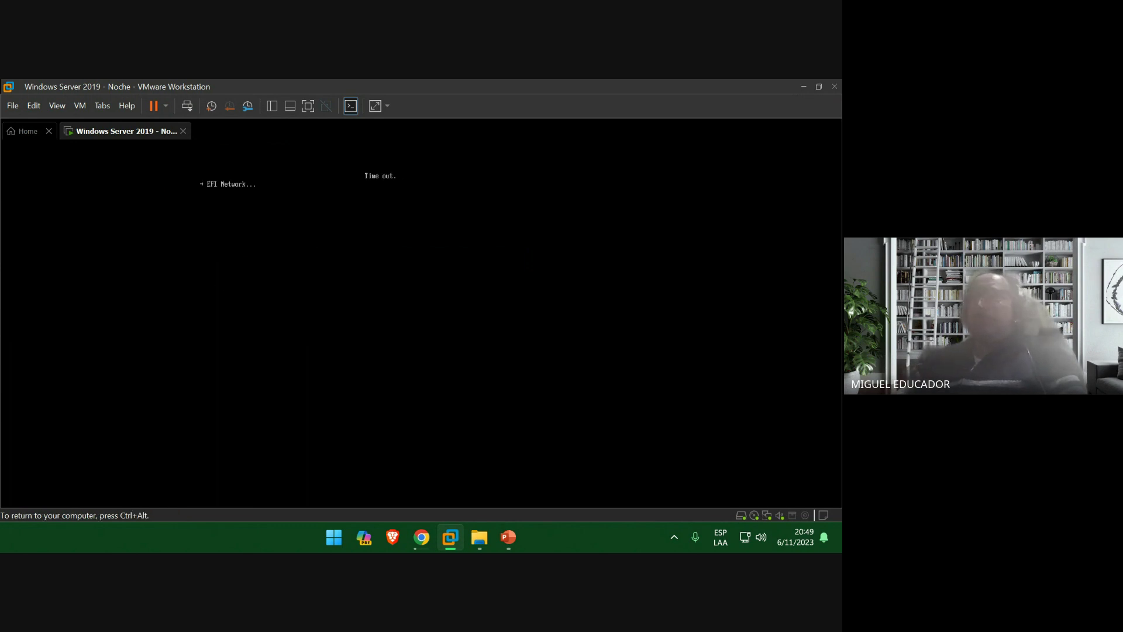
{"action": "key", "text": "ctrl+alt+Delete"}
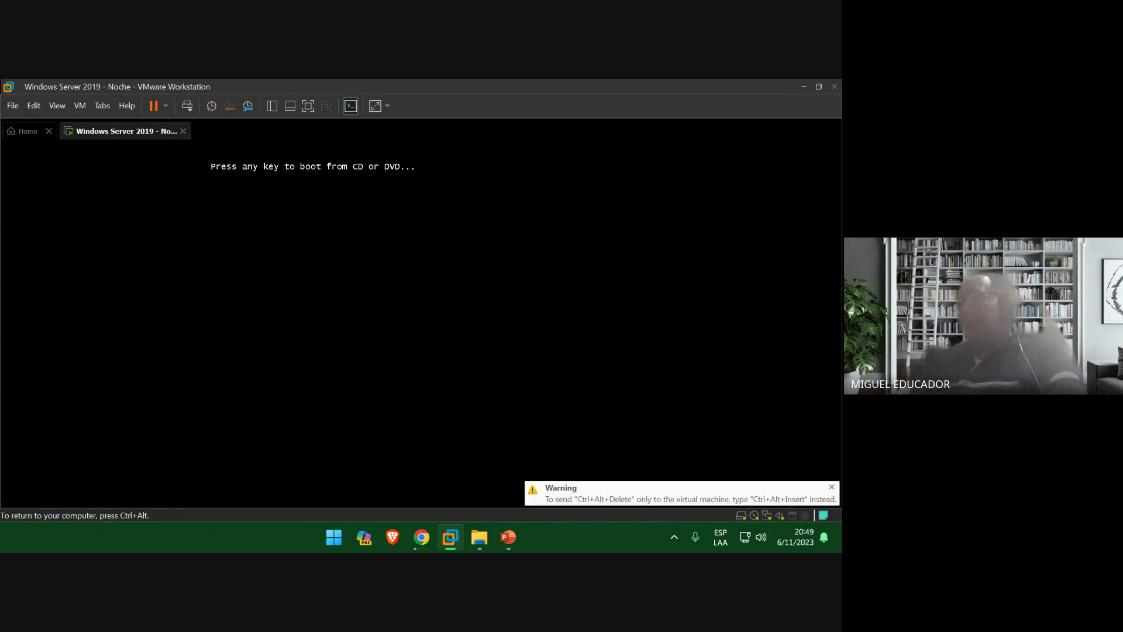
{"action": "key", "text": "ctrl+alt+Insert"}
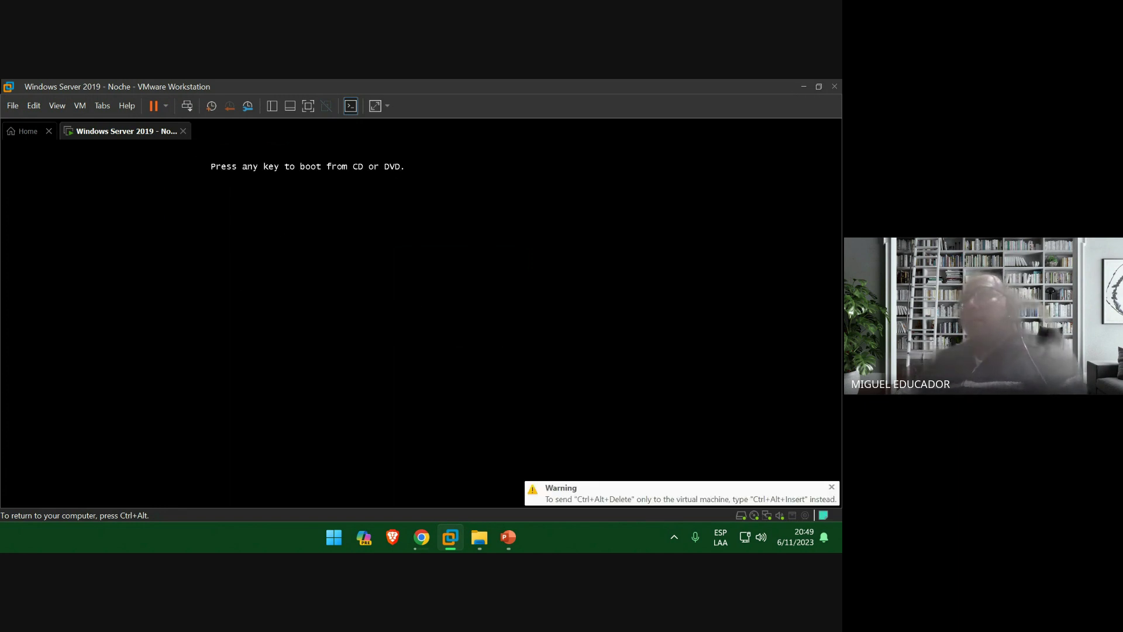
{"action": "key", "text": "Return"}
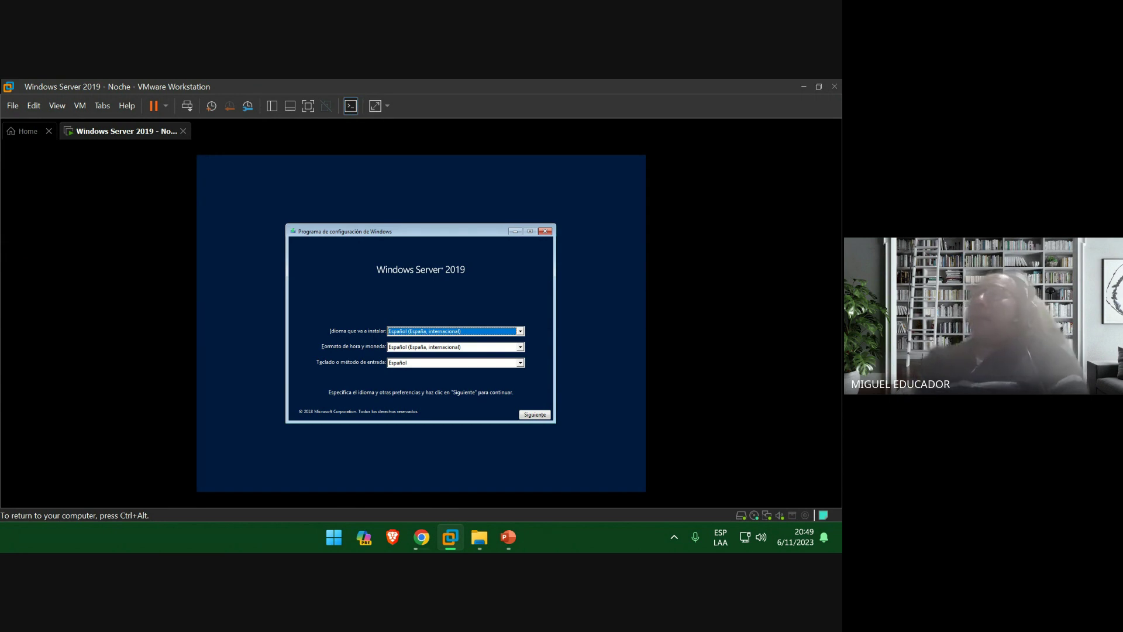
Step: In PowerPoint, review the setup screenshots on slides 39 and 40, then save the deck
{"action": "key", "text": "ctrl+alt"}
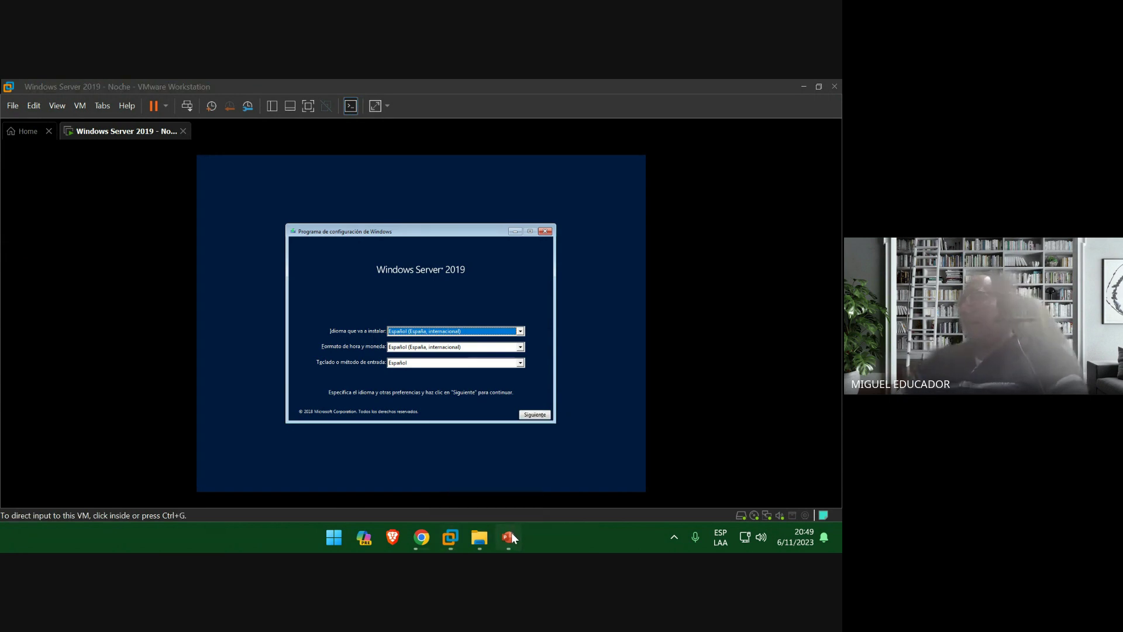
{"action": "left_click", "coordinate": [509, 536]}
{"action": "scroll", "coordinate": [81, 455], "scroll_direction": "down", "scroll_amount": 1}
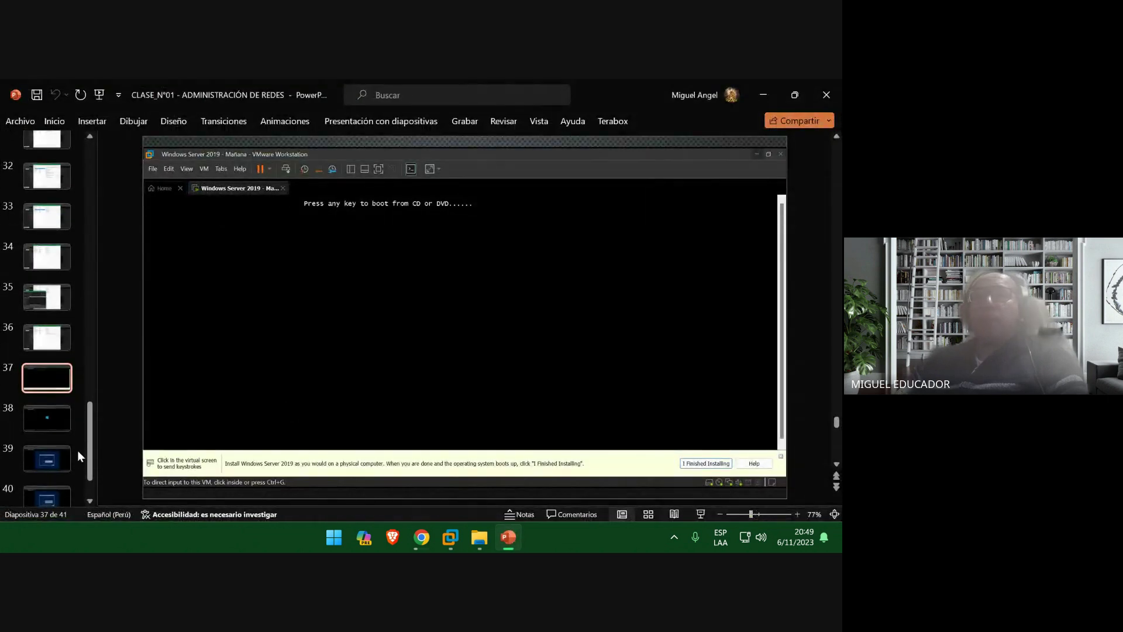
{"action": "left_click", "coordinate": [66, 456]}
{"action": "scroll", "coordinate": [63, 466], "scroll_direction": "down", "scroll_amount": 1}
{"action": "left_click", "coordinate": [58, 475]}
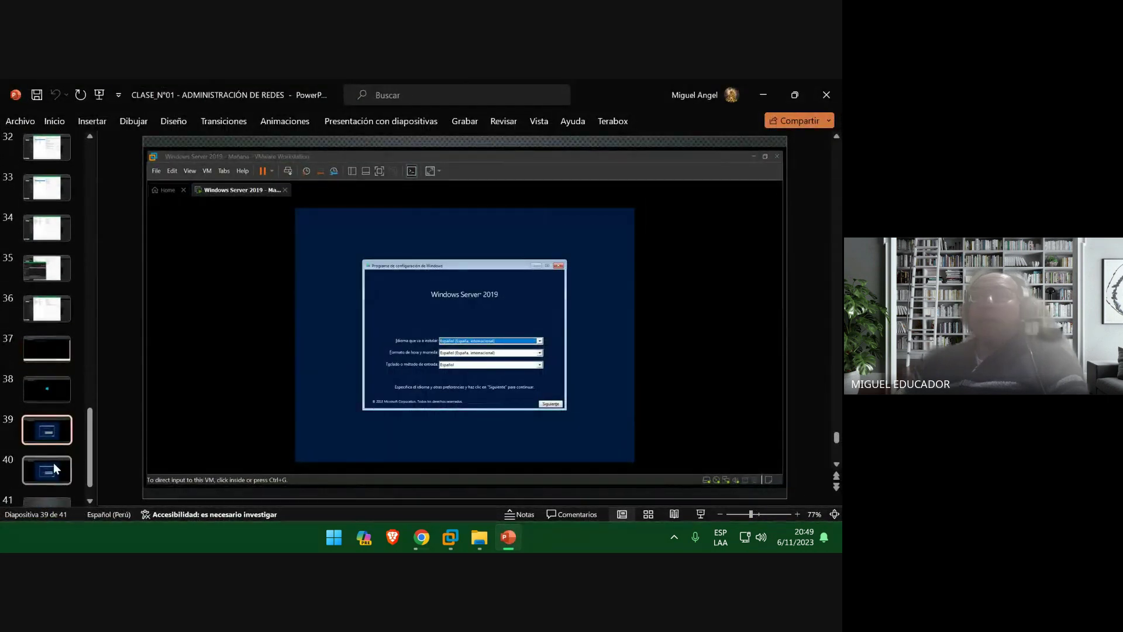
{"action": "scroll", "coordinate": [61, 463], "scroll_direction": "down", "scroll_amount": 1}
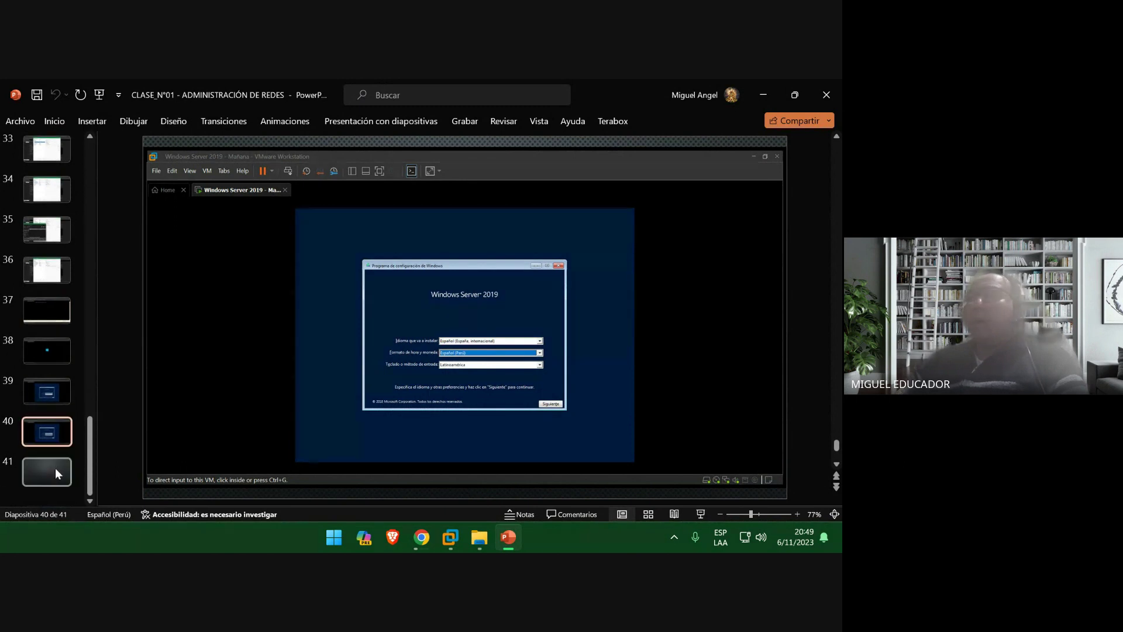
{"action": "left_click", "coordinate": [36, 95]}
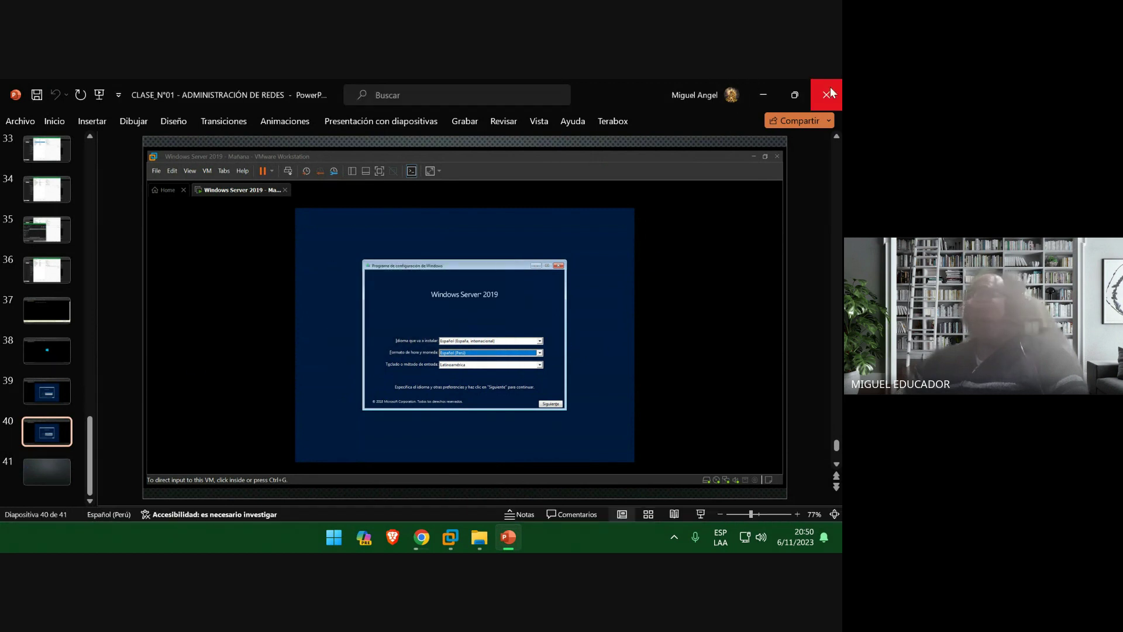
Step: Choose Español (Perú) as the time and currency format and continue to the Instalar ahora screen
{"action": "left_click", "coordinate": [772, 95]}
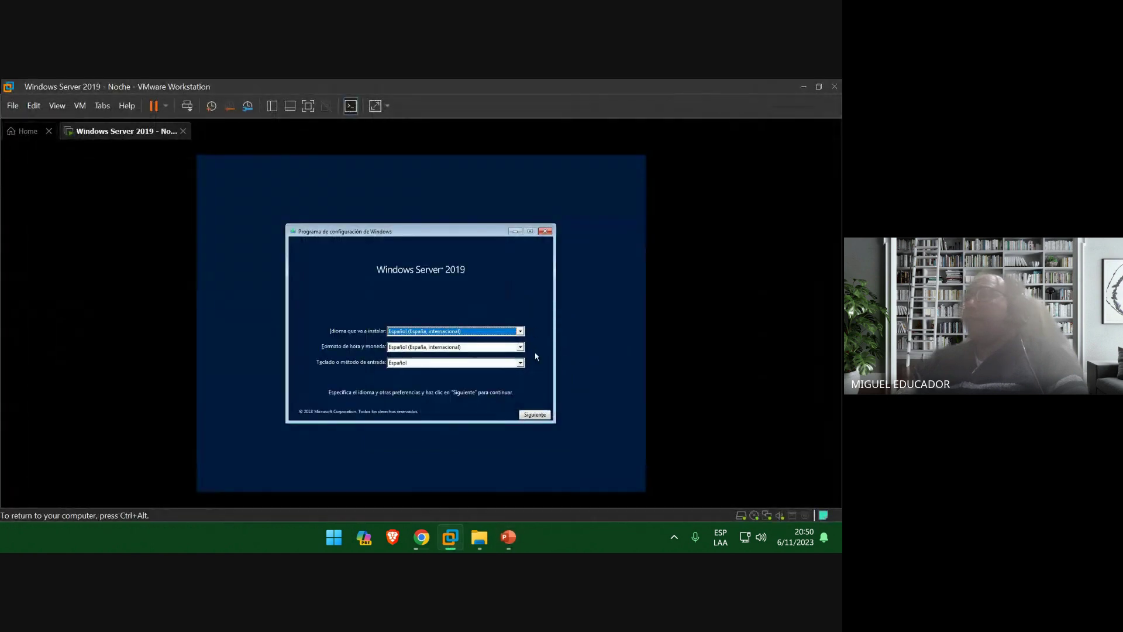
{"action": "left_click", "coordinate": [520, 347]}
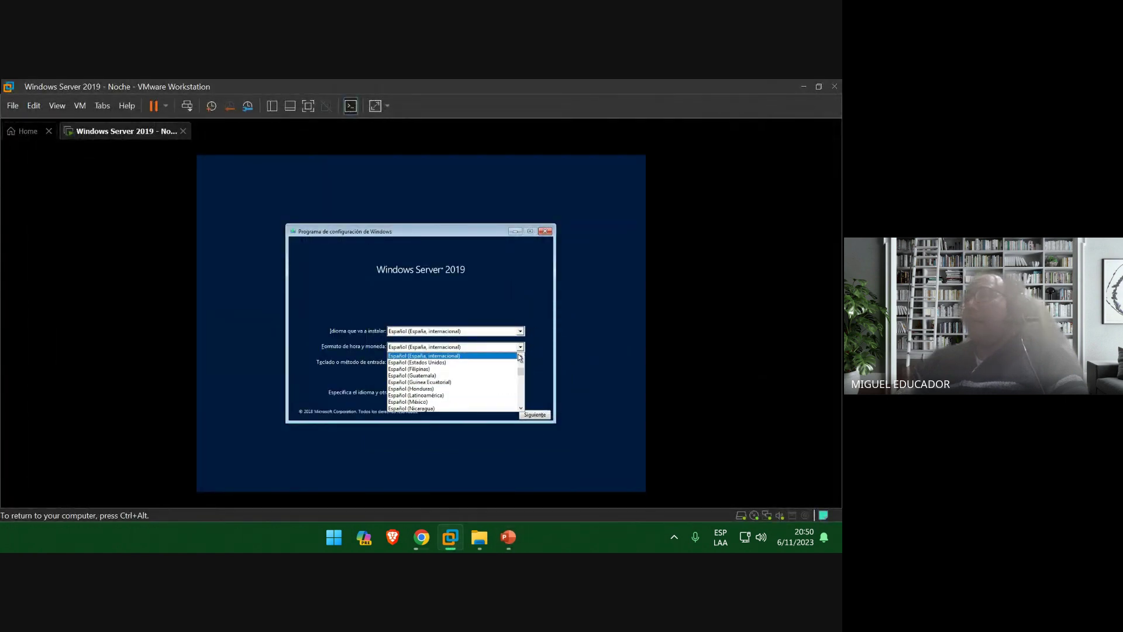
{"action": "scroll", "coordinate": [512, 391], "scroll_direction": "down", "scroll_amount": 1}
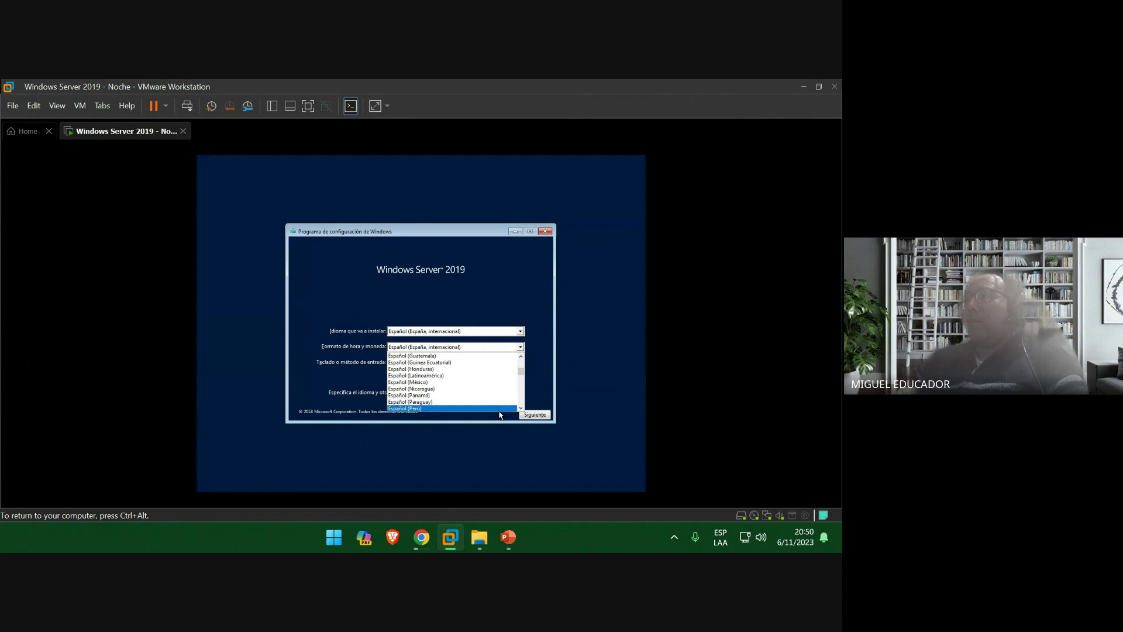
{"action": "left_click", "coordinate": [499, 411]}
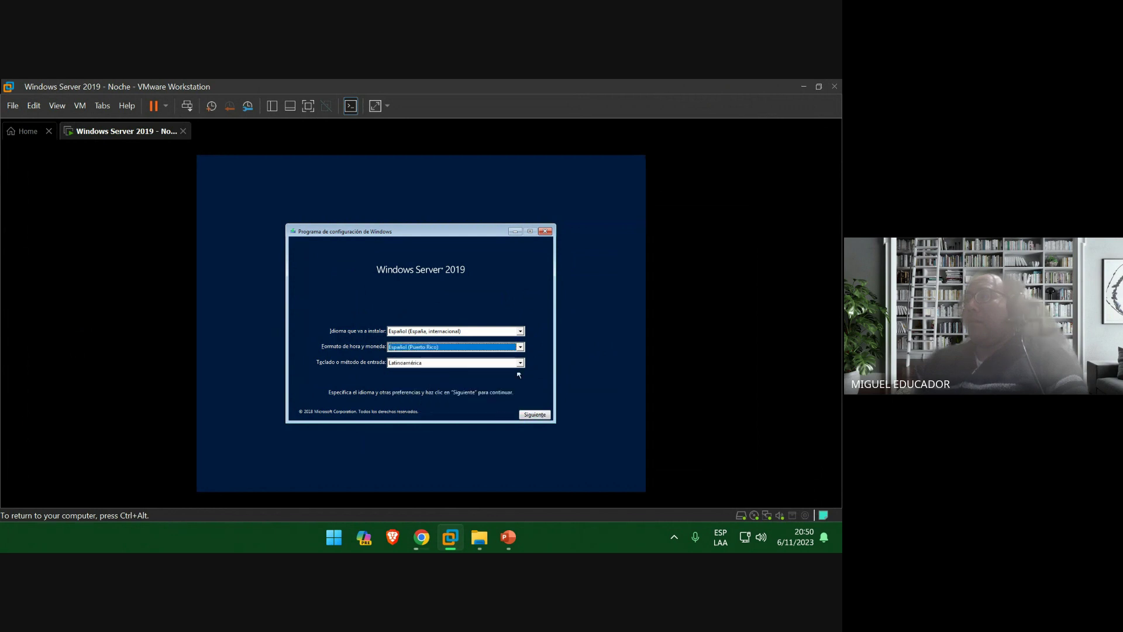
{"action": "left_click", "coordinate": [506, 347]}
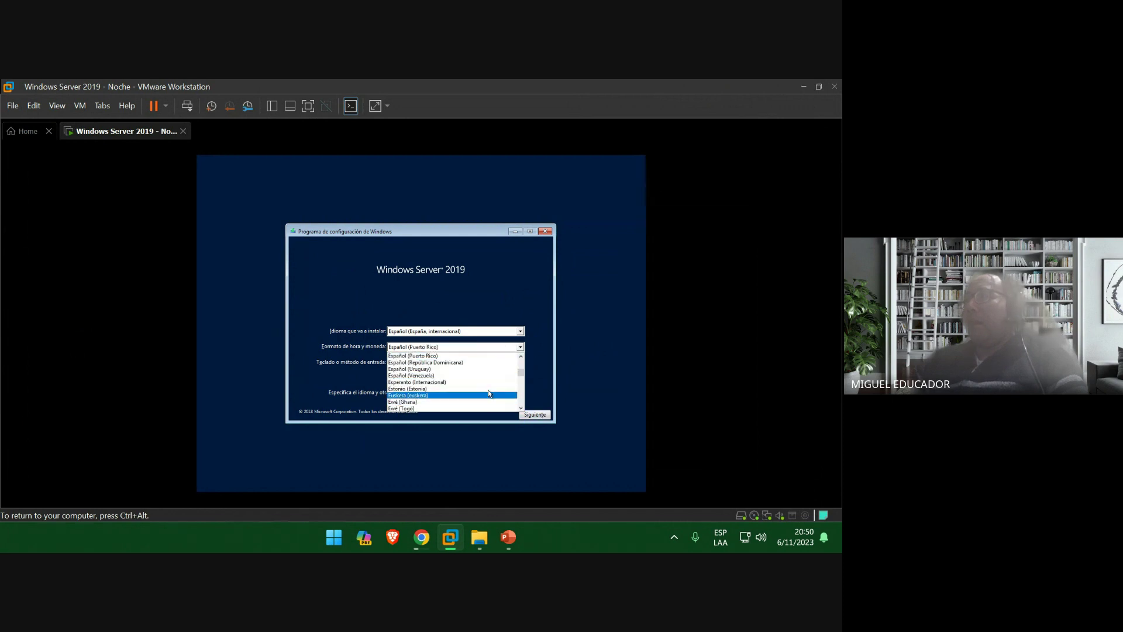
{"action": "scroll", "coordinate": [489, 362], "scroll_direction": "up", "scroll_amount": 1}
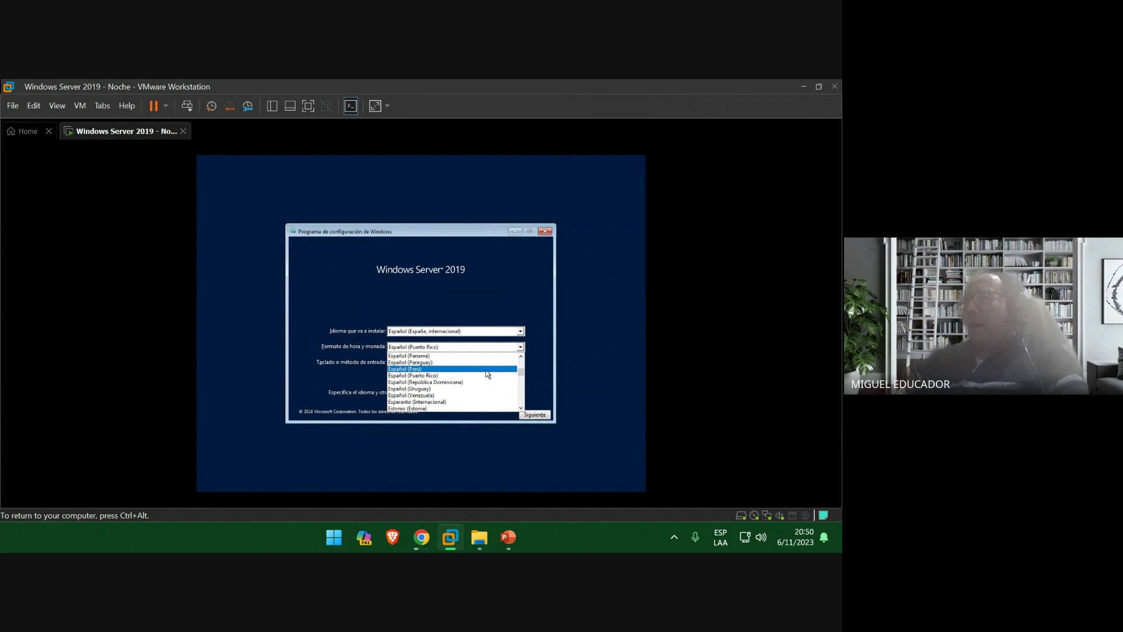
{"action": "left_click", "coordinate": [485, 369]}
{"action": "left_click", "coordinate": [548, 417]}
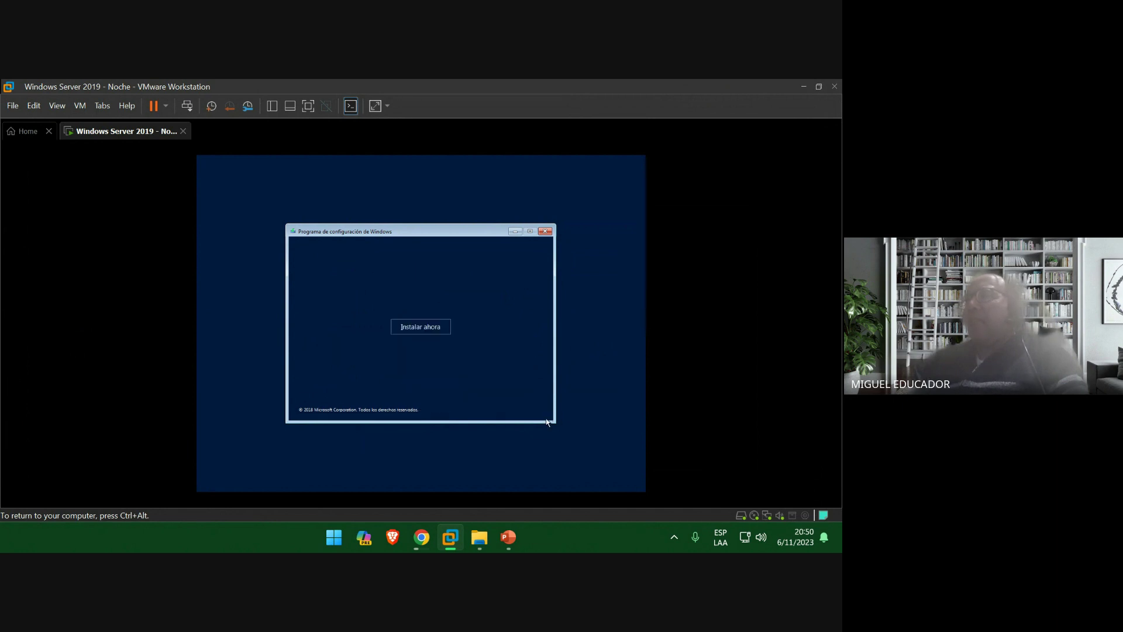
Step: Insert a screenshot of the VMware window onto slide 41 with Insertar > Captura
{"action": "key", "text": "ctrl+alt"}
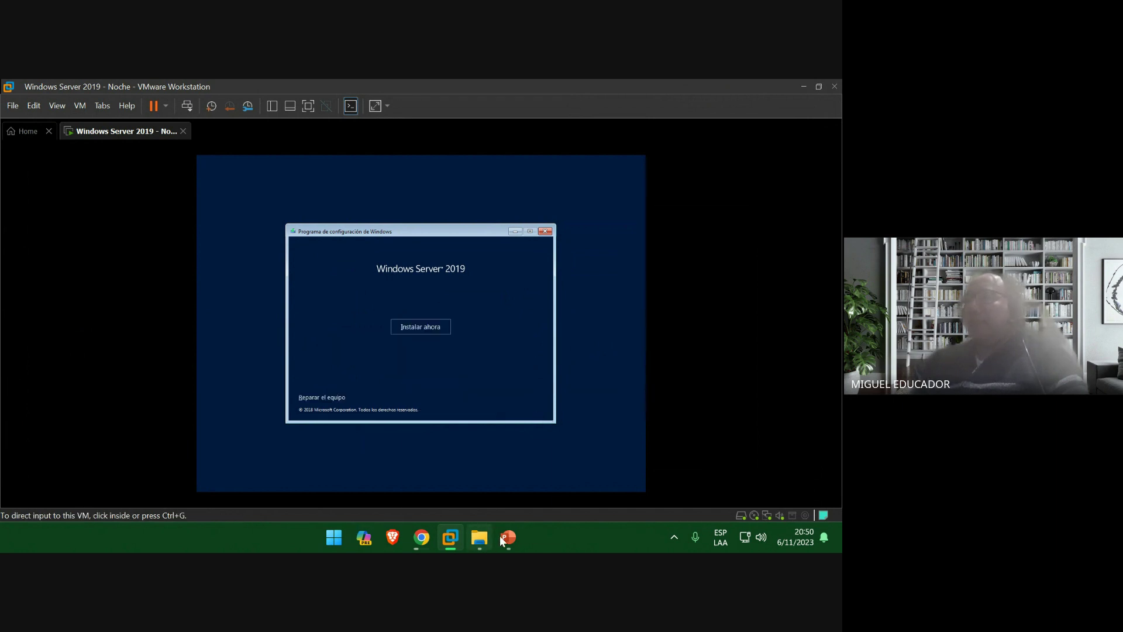
{"action": "left_click", "coordinate": [507, 538]}
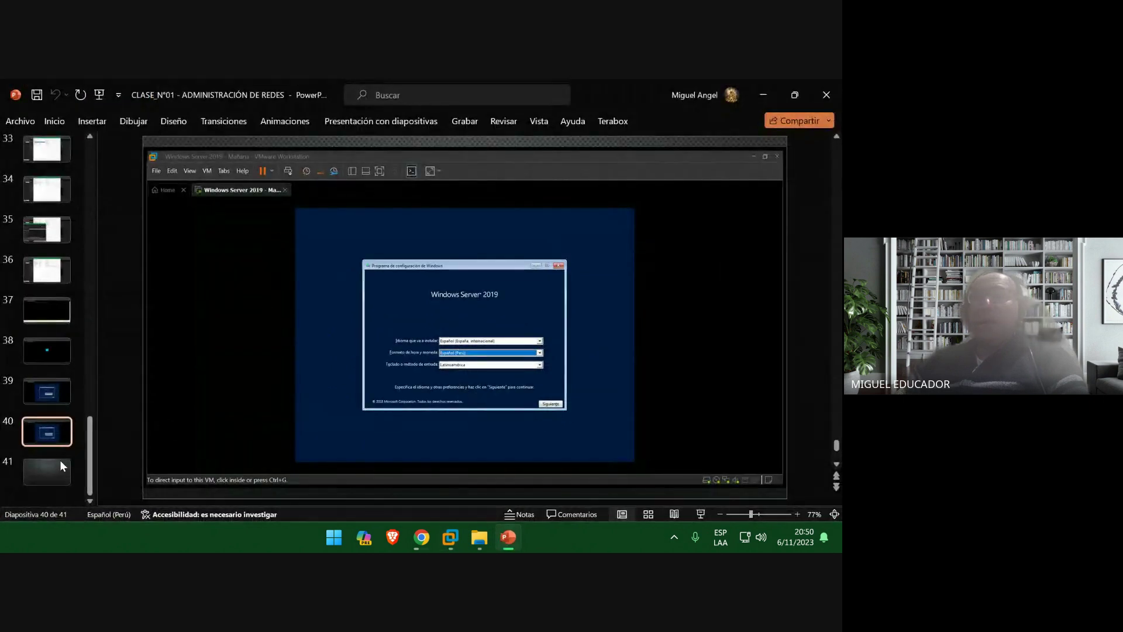
{"action": "left_click", "coordinate": [62, 467]}
{"action": "left_click", "coordinate": [90, 121]}
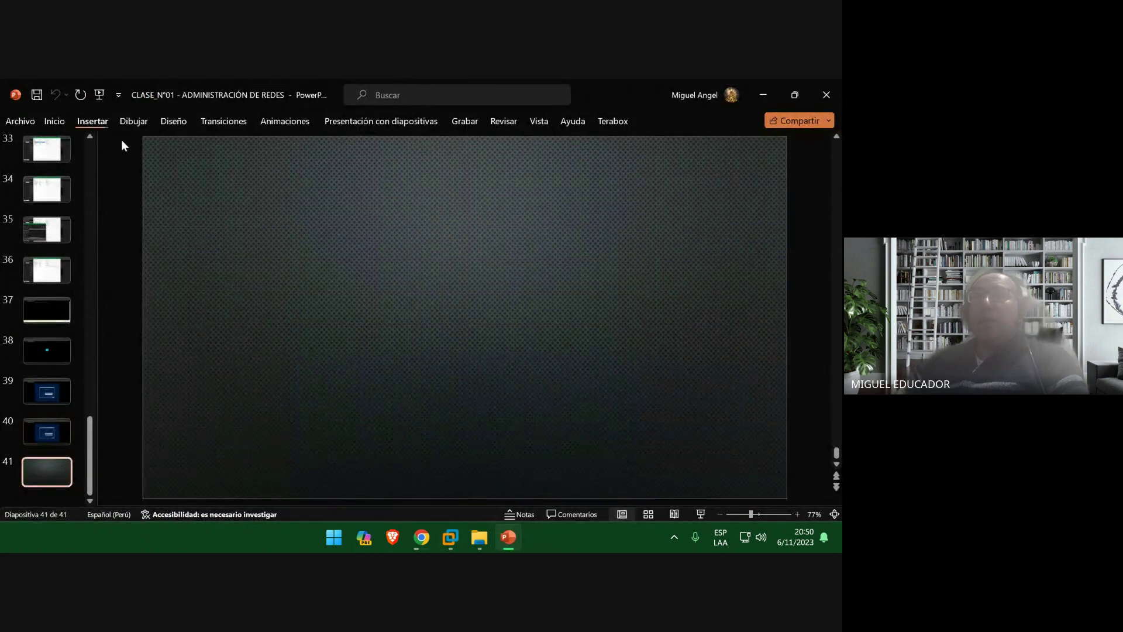
{"action": "left_click", "coordinate": [202, 148]}
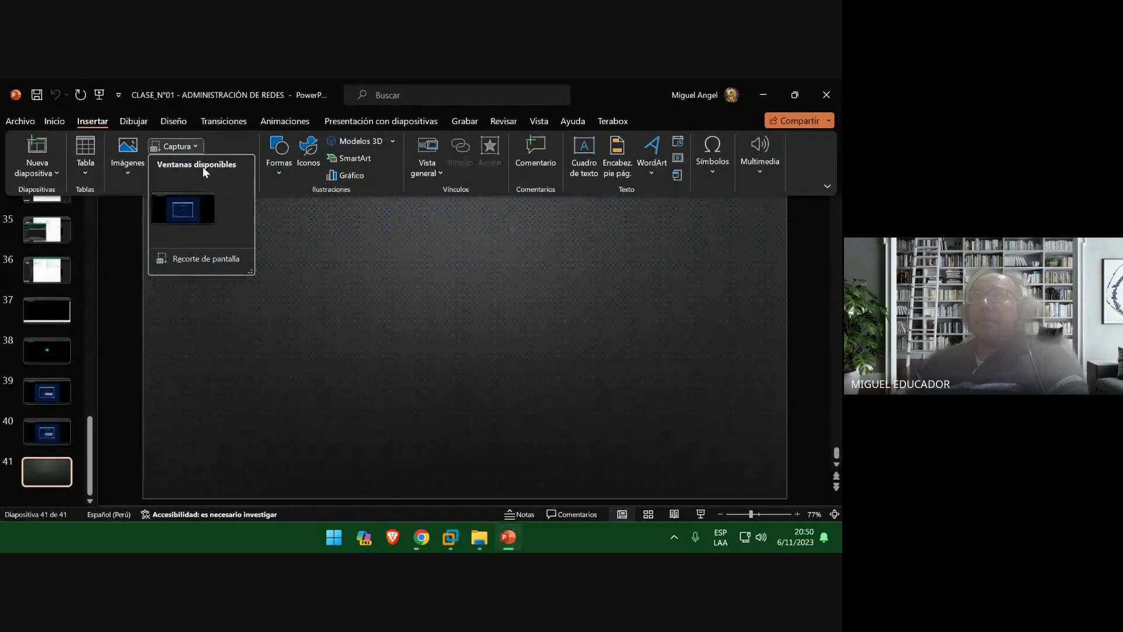
{"action": "left_click", "coordinate": [202, 202]}
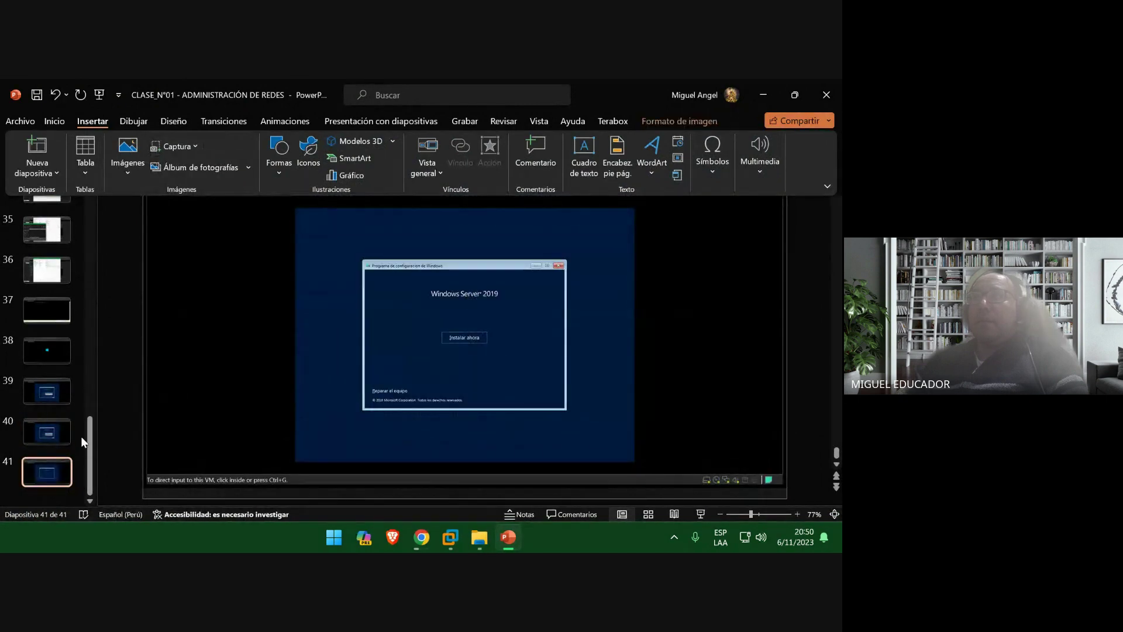
Step: Add blank slides after slide 41 and save the presentation
{"action": "left_click", "coordinate": [58, 471]}
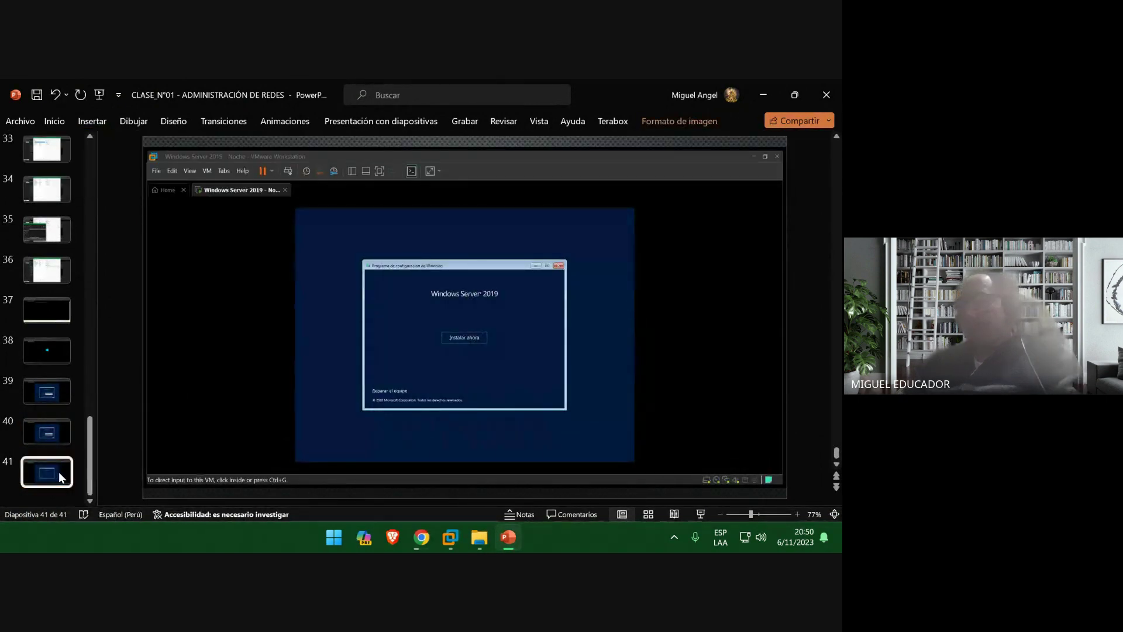
{"action": "key", "text": "Return"}
{"action": "key", "text": "Return"}
{"action": "key", "text": "Return"}
{"action": "key", "text": "Return"}
{"action": "key", "text": "Return"}
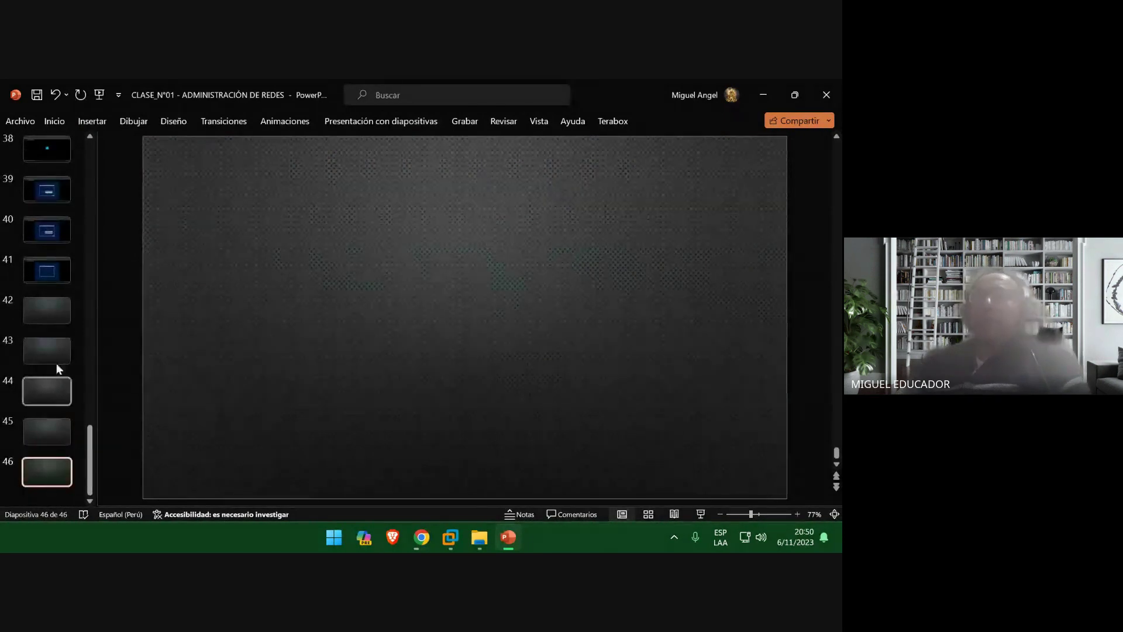
{"action": "left_click", "coordinate": [54, 303]}
{"action": "left_click", "coordinate": [37, 95]}
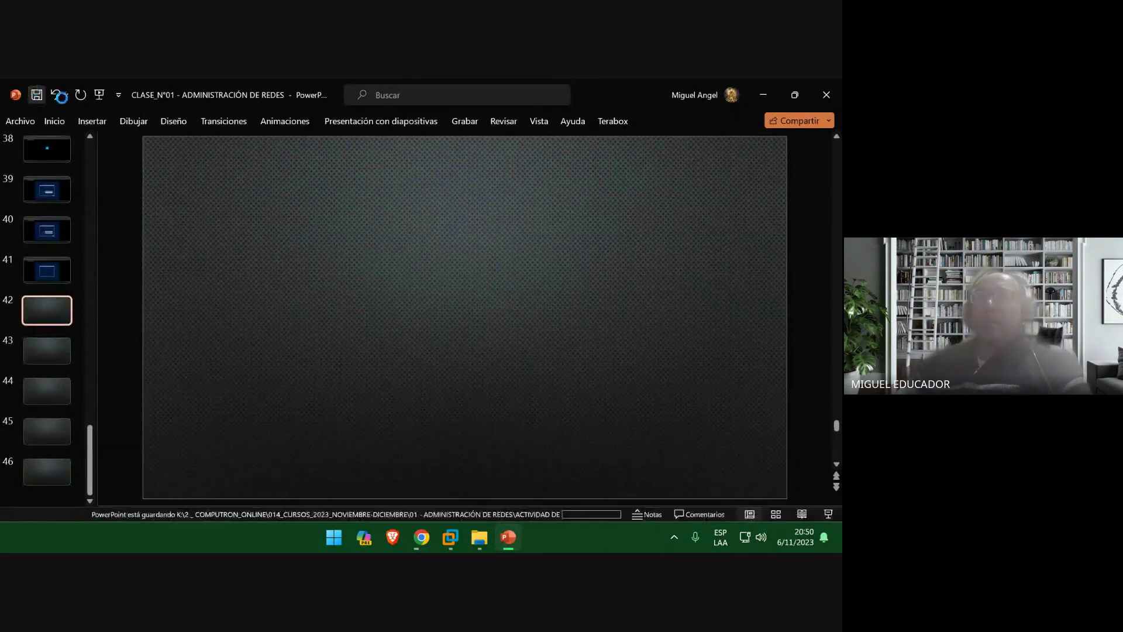
{"action": "left_click", "coordinate": [763, 95]}
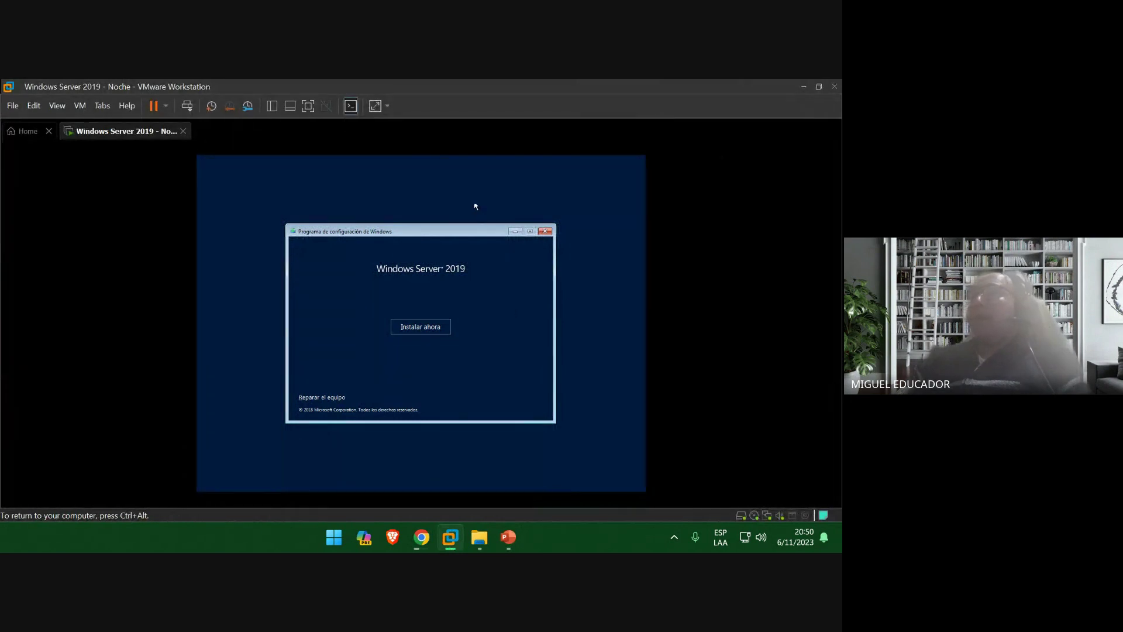
Step: Turn off the VMware Tools reminder with 'Never Remind Me'
{"action": "key", "text": "ctrl+alt"}
{"action": "left_click", "coordinate": [171, 314]}
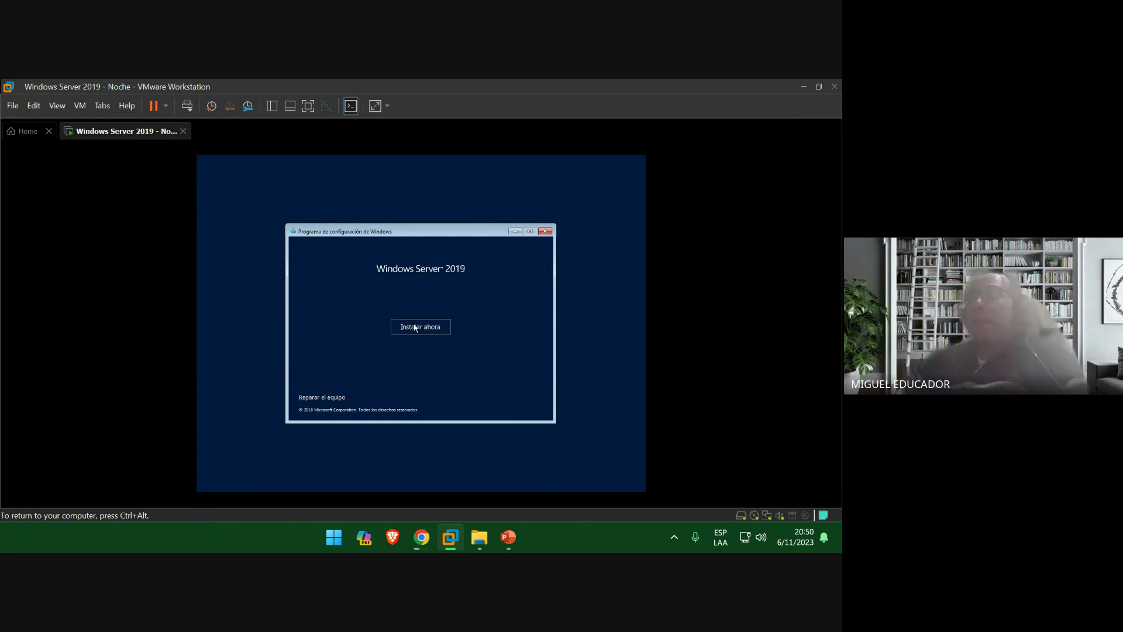
{"action": "key", "text": "ctrl+alt"}
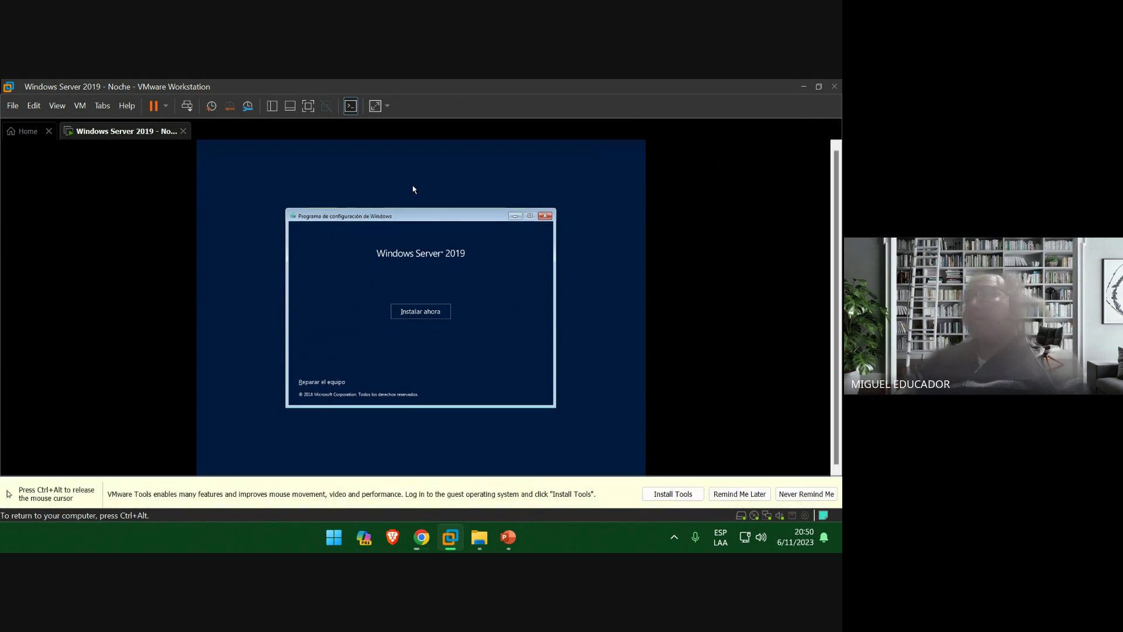
{"action": "left_click", "coordinate": [806, 490]}
Step: Open a command prompt at X:\Sources inside Windows setup with Shift+F10
{"action": "left_click", "coordinate": [401, 319]}
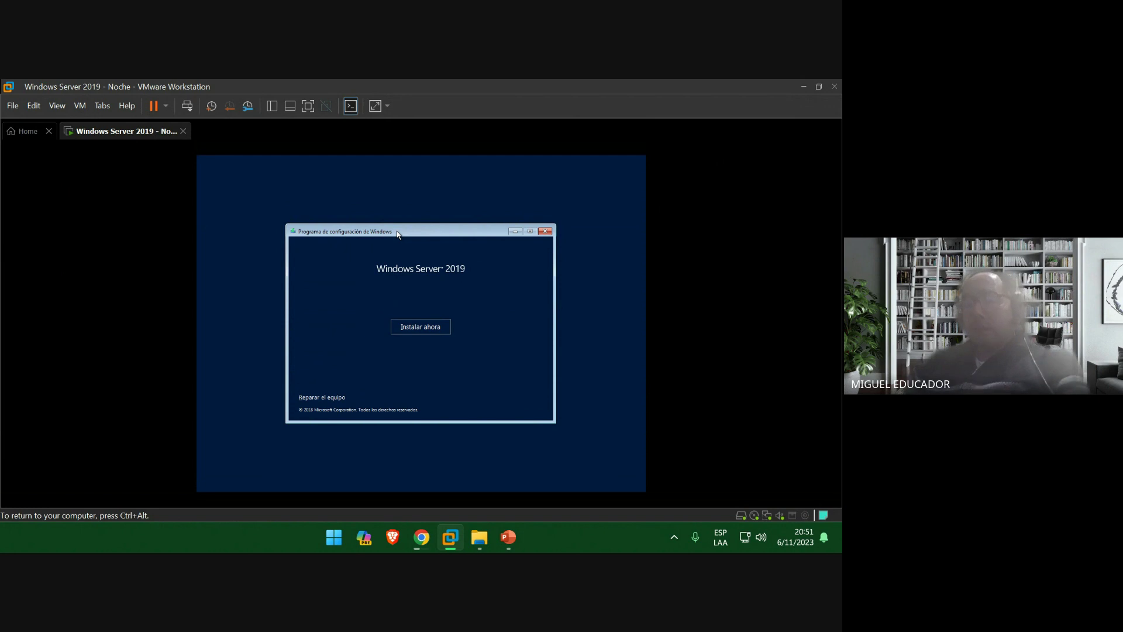
{"action": "key", "text": "shift+F10"}
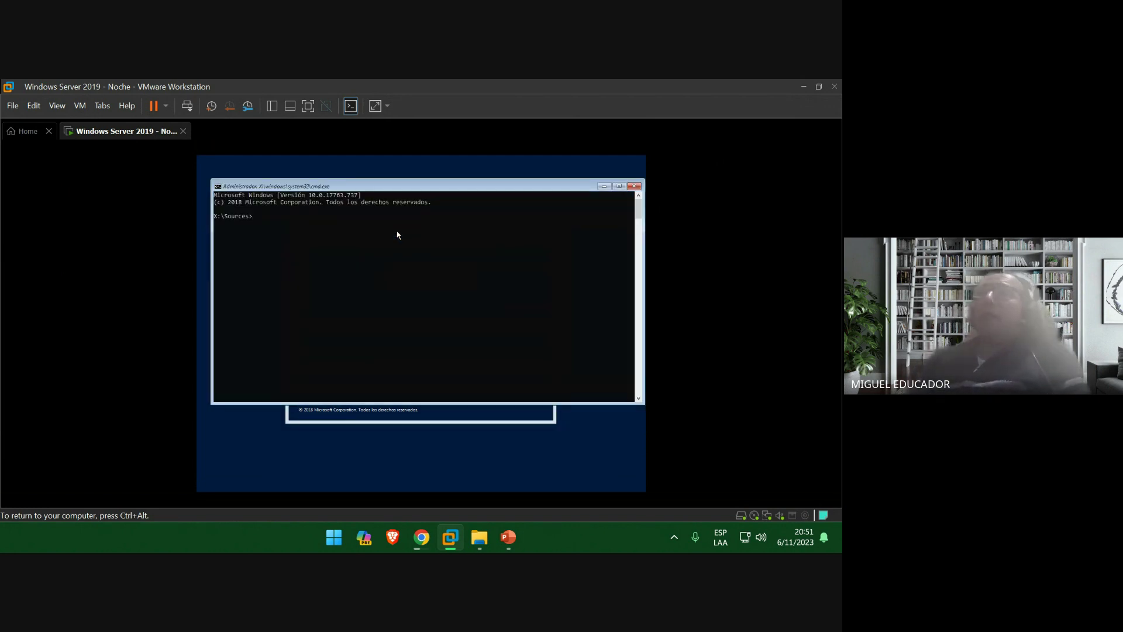
{"action": "key", "text": "ctrl+alt"}
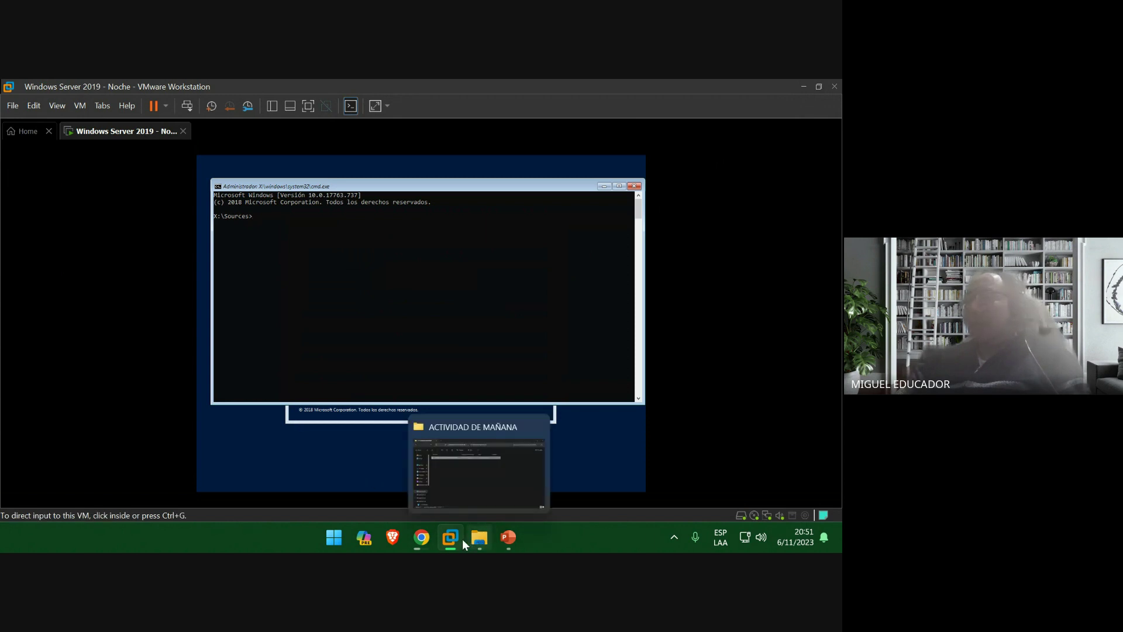
Step: Capture the VM's command prompt window onto slide 42
{"action": "left_click", "coordinate": [511, 535]}
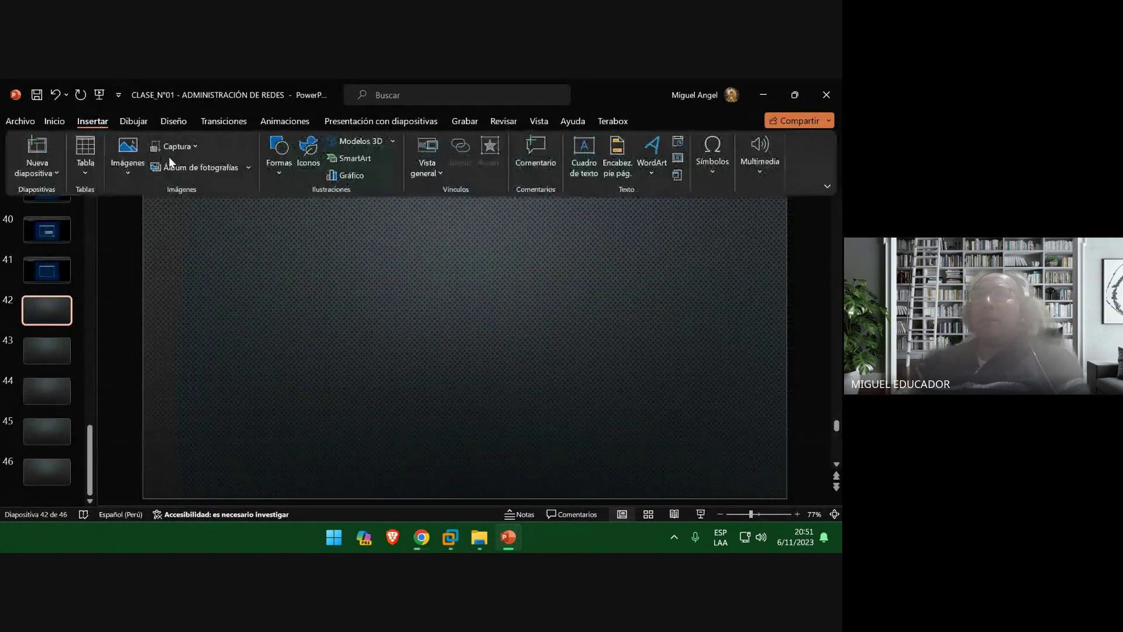
{"action": "left_click", "coordinate": [173, 147]}
{"action": "left_click", "coordinate": [215, 220]}
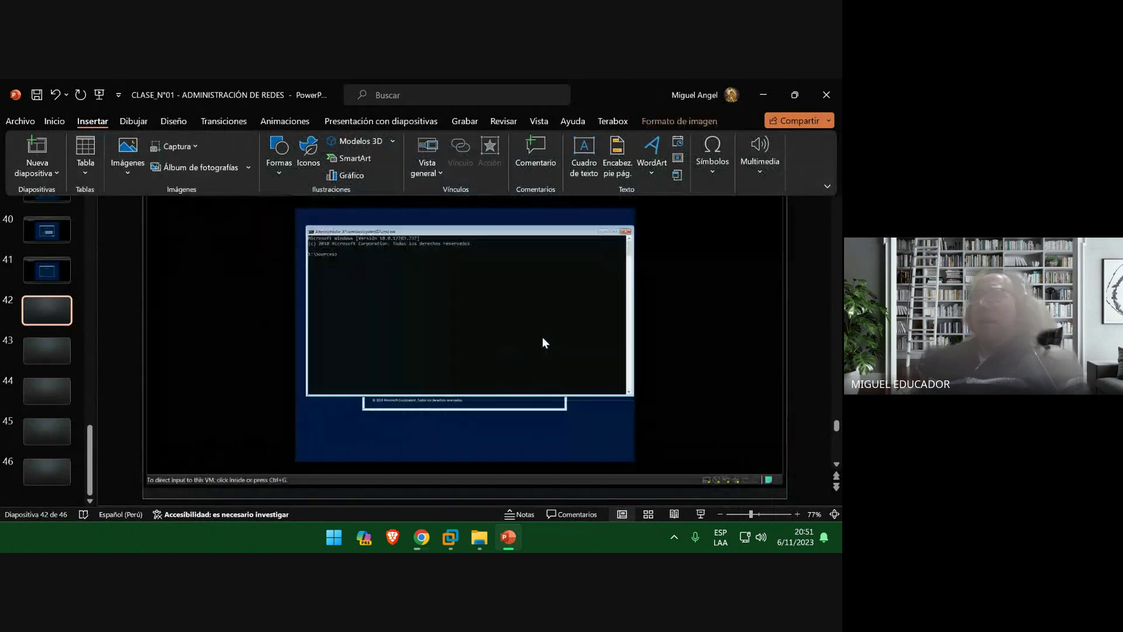
{"action": "left_click", "coordinate": [769, 289]}
Step: Select blank slide 43, save the deck, and return focus to the VM's command prompt
{"action": "left_click", "coordinate": [29, 343]}
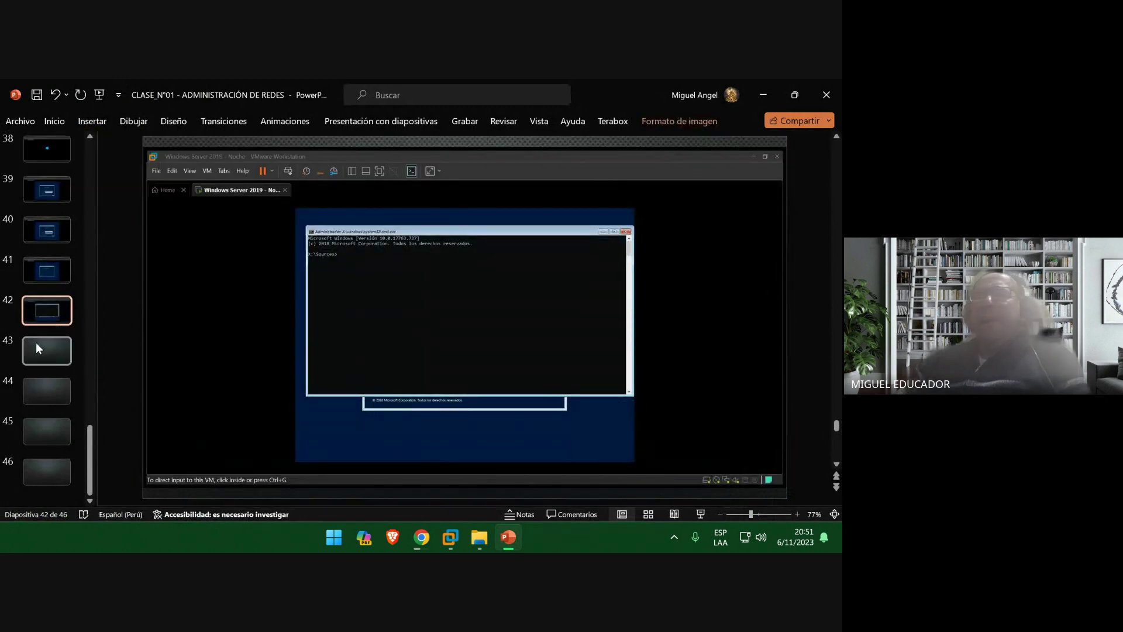
{"action": "left_click", "coordinate": [37, 94]}
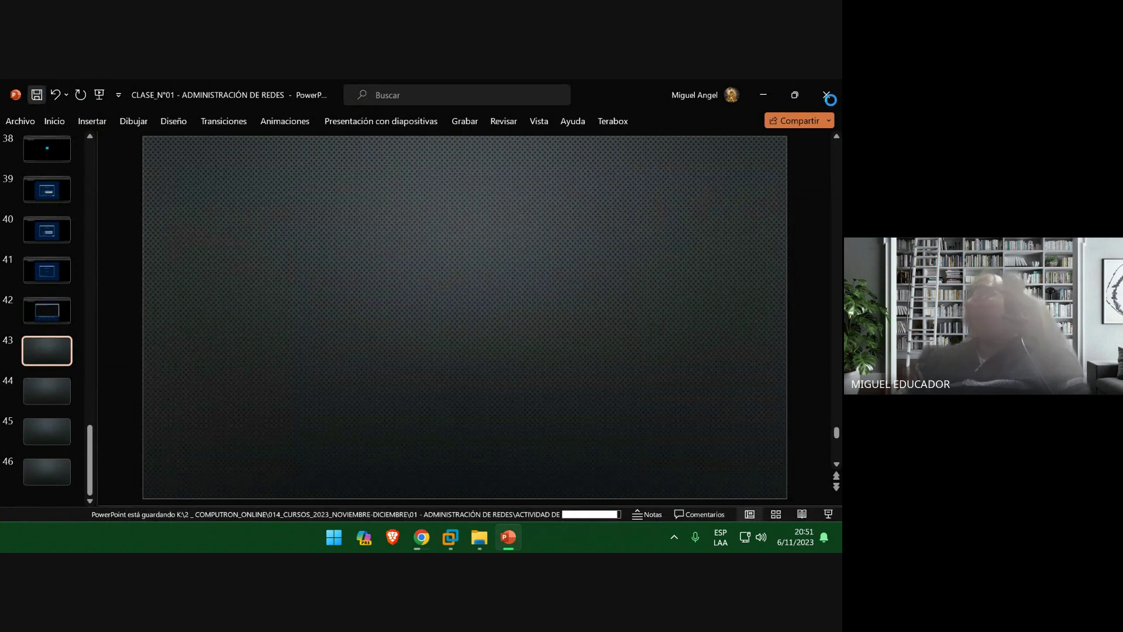
{"action": "left_click", "coordinate": [765, 96]}
{"action": "left_click", "coordinate": [293, 279]}
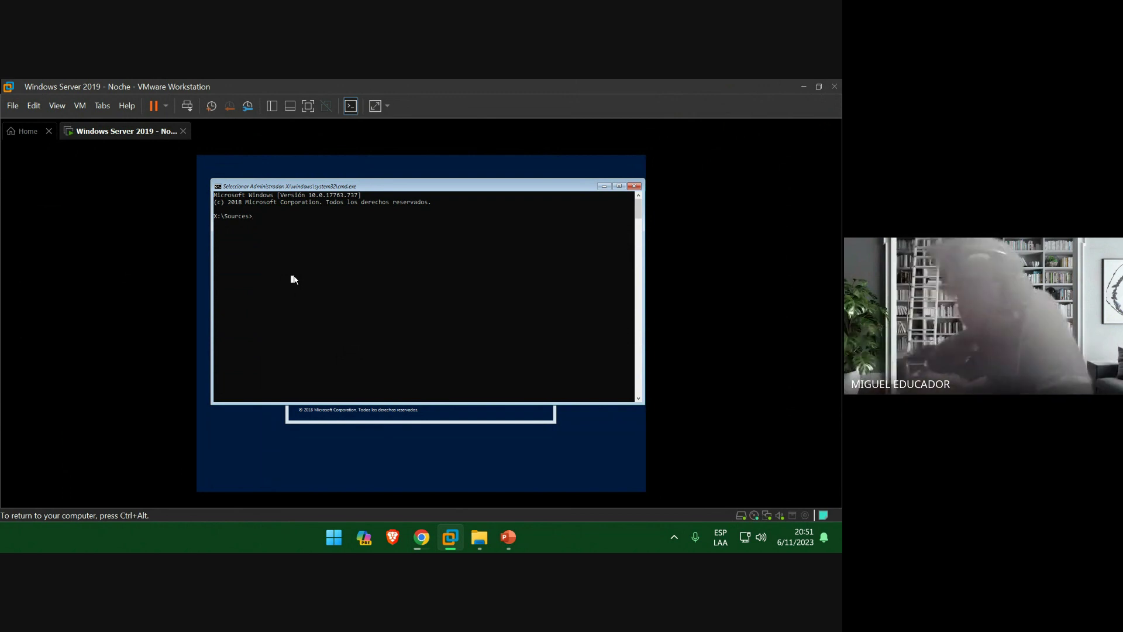
Step: Run diskpart in the setup command prompt, showing version 10.0.17763.1 on MINWINPC
{"action": "type", "text": "li"}
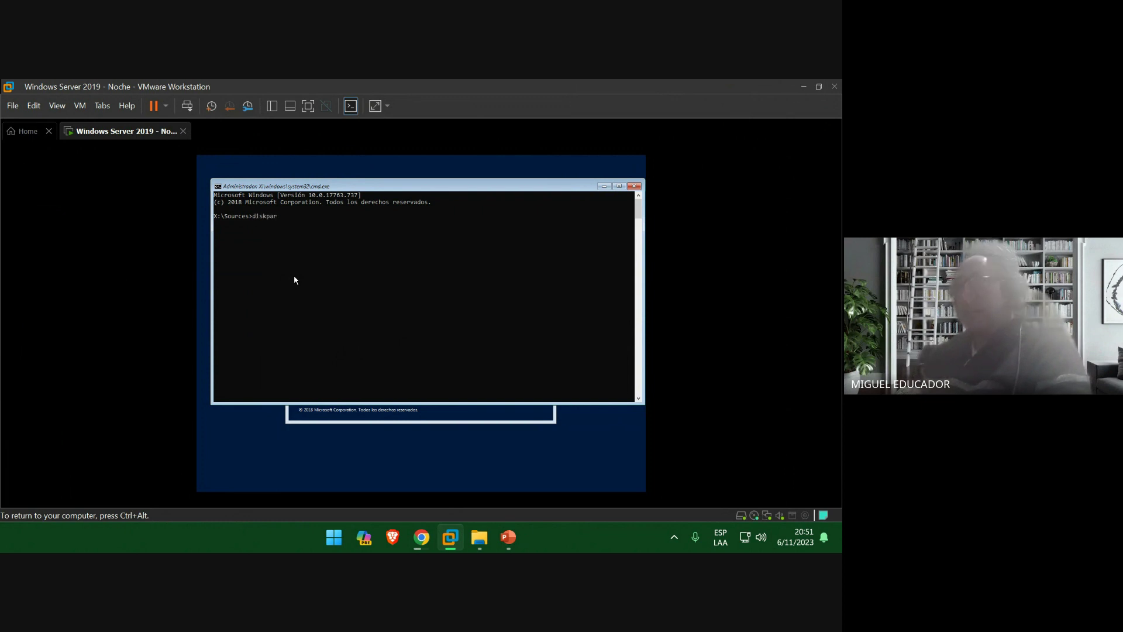
{"action": "key", "text": "Return"}
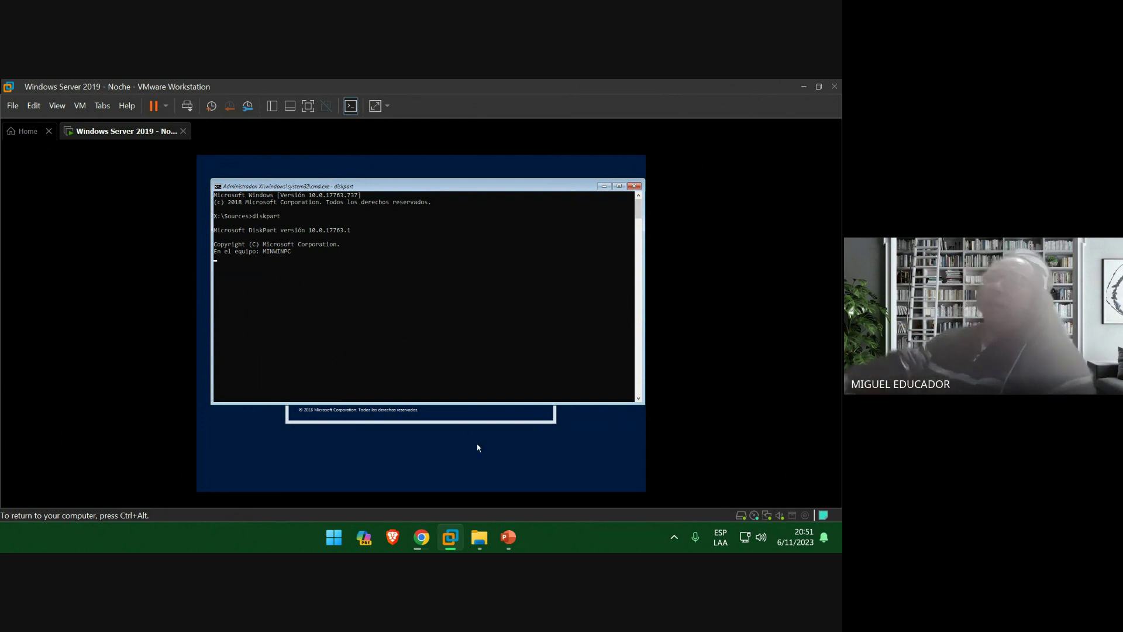
{"action": "key", "text": "ctrl+alt"}
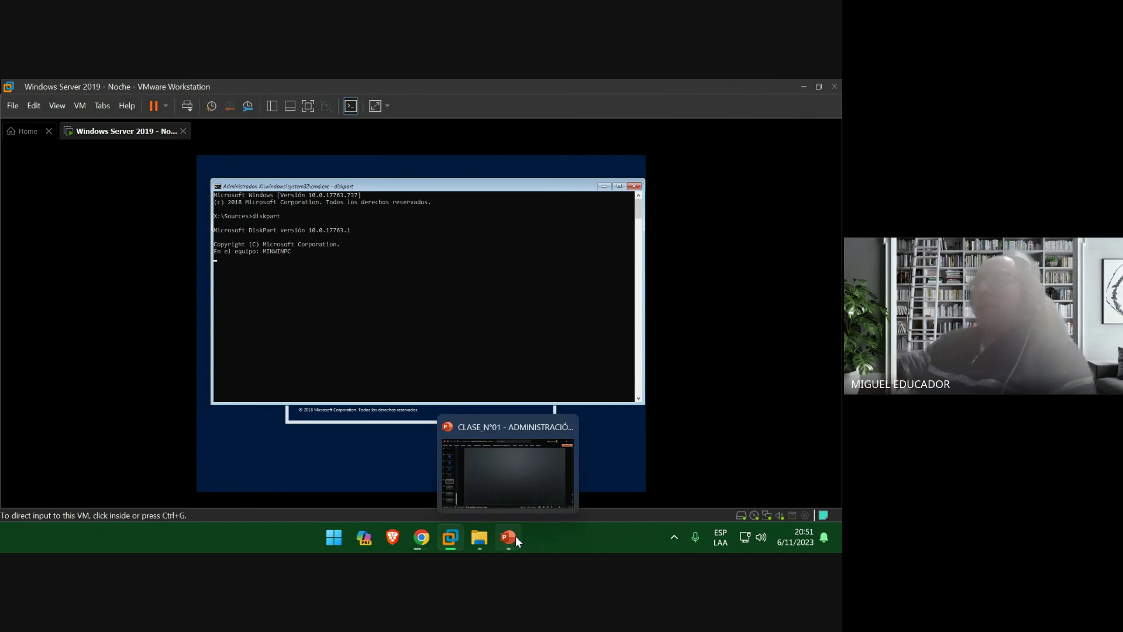
{"action": "left_click", "coordinate": [514, 339]}
{"action": "key", "text": "ctrl+alt"}
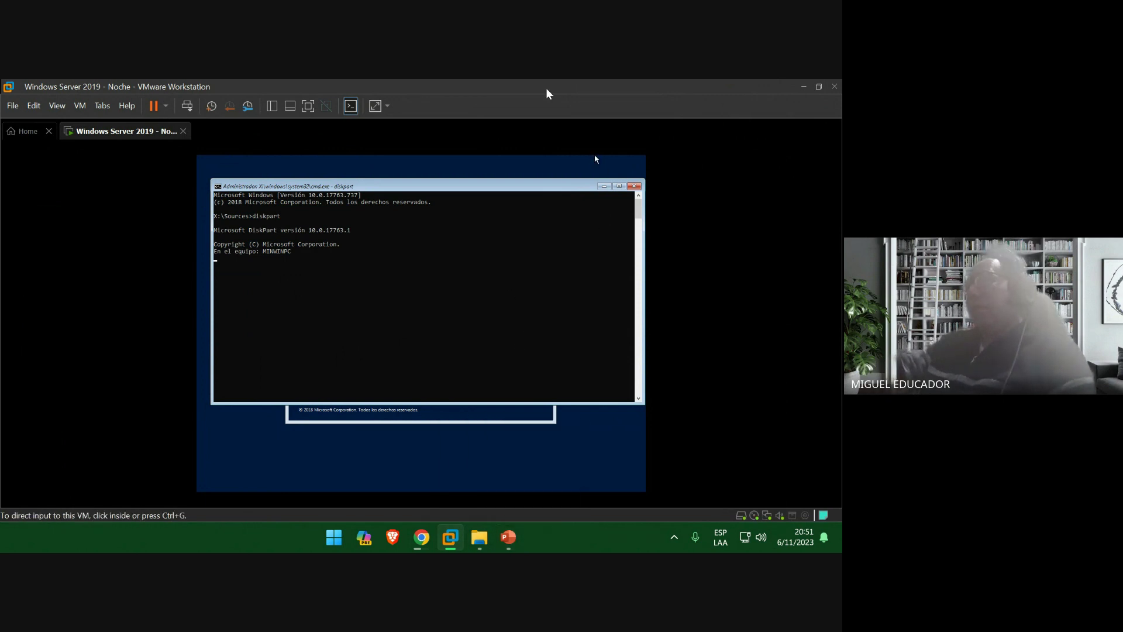
{"action": "left_click", "coordinate": [515, 217]}
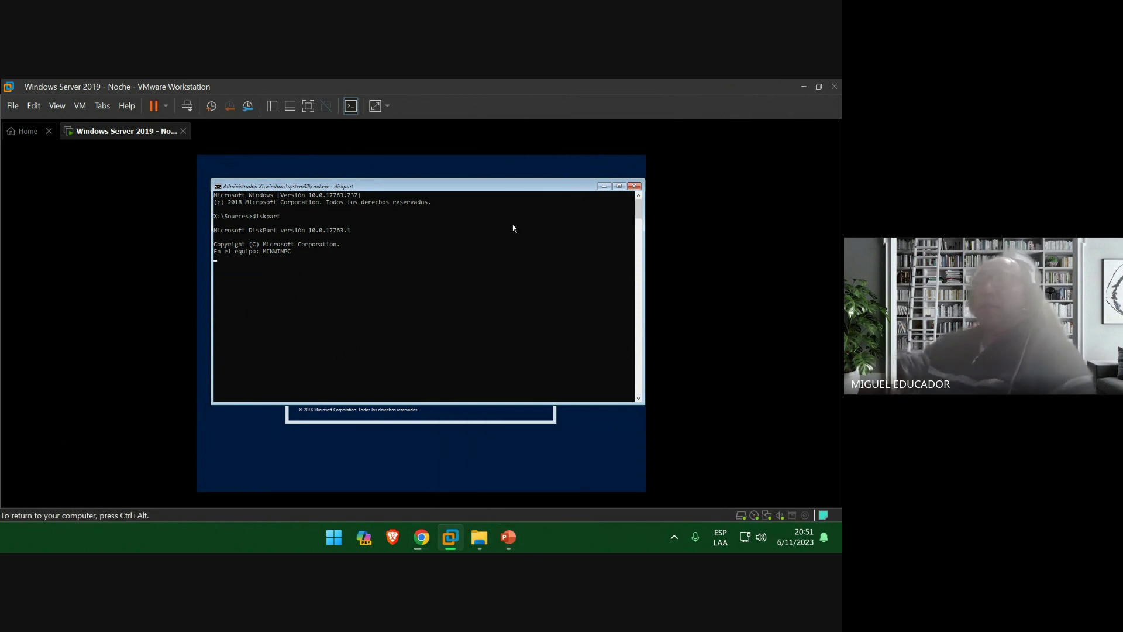
Step: Capture the VM's DiskPart window onto slide 43, select slide 44, and return to the VM
{"action": "key", "text": "ctrl+alt"}
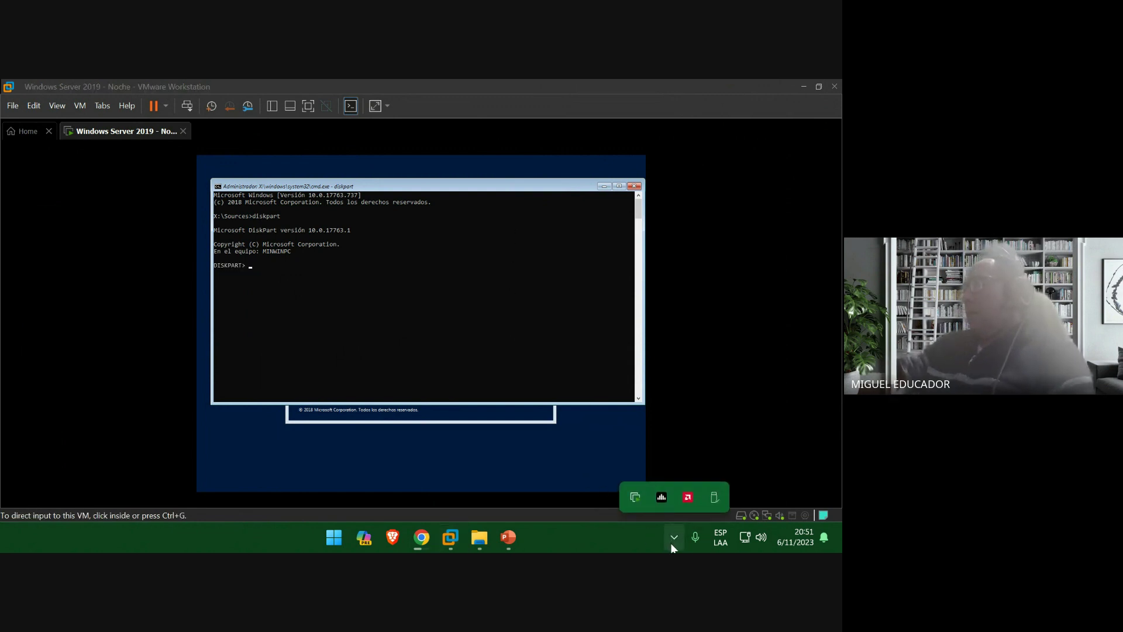
{"action": "left_click", "coordinate": [509, 537]}
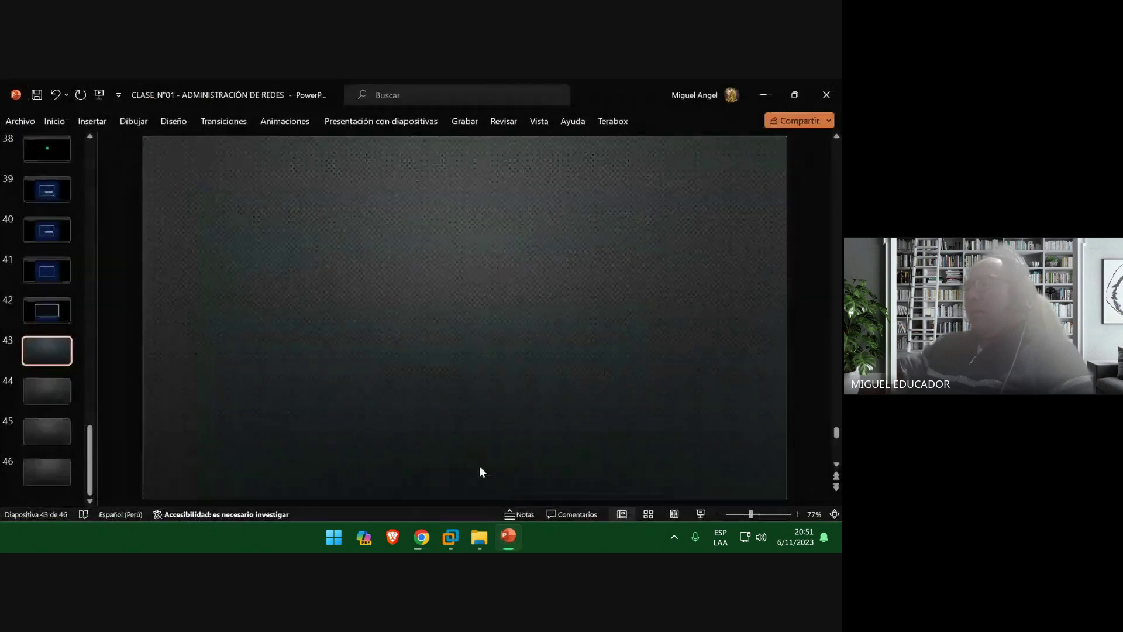
{"action": "left_click", "coordinate": [90, 123]}
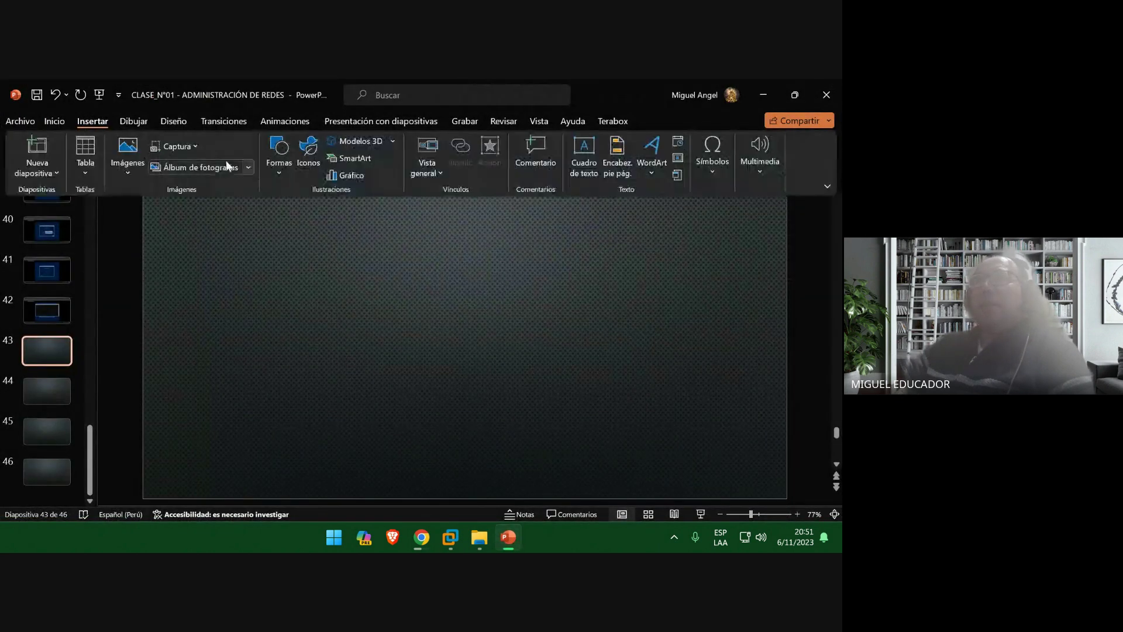
{"action": "left_click", "coordinate": [193, 146]}
{"action": "left_click", "coordinate": [206, 212]}
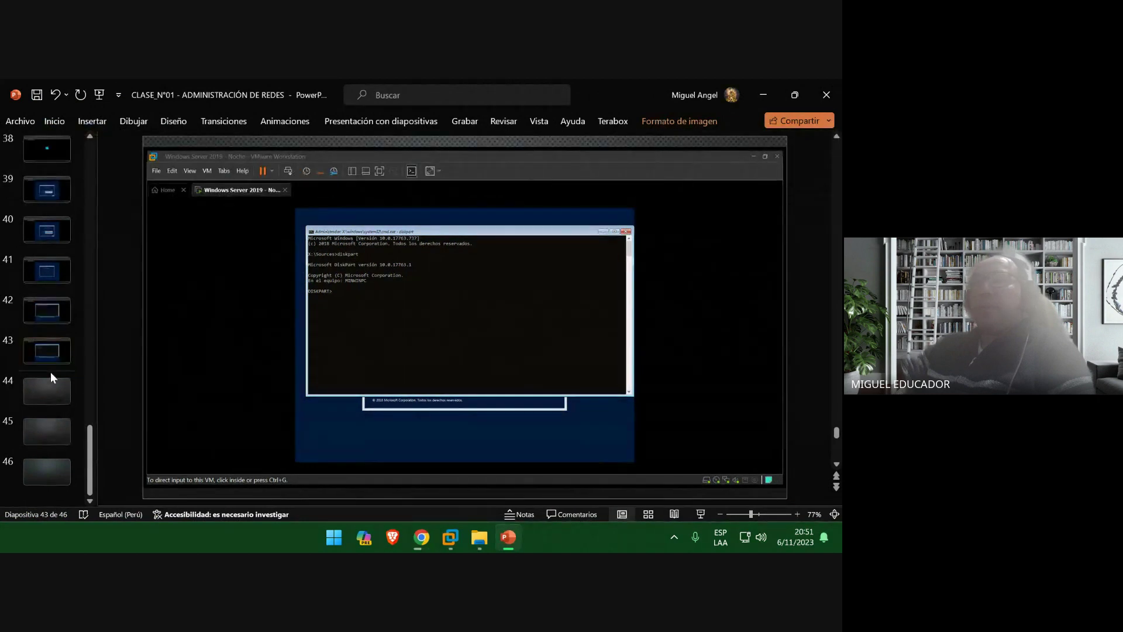
{"action": "left_click", "coordinate": [55, 392]}
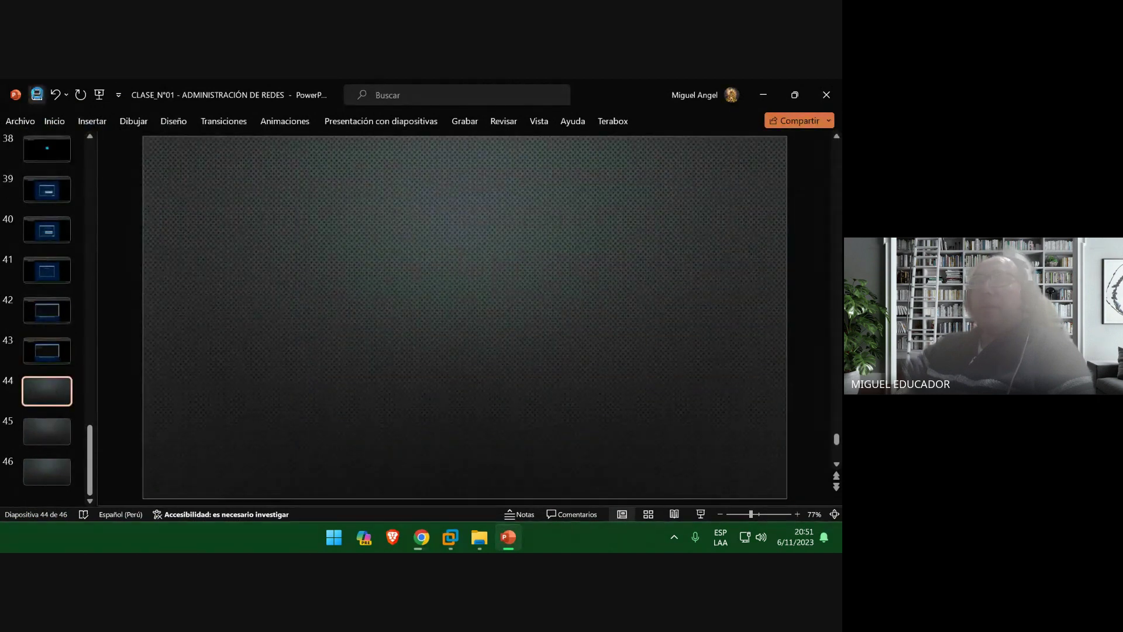
{"action": "left_click", "coordinate": [764, 95]}
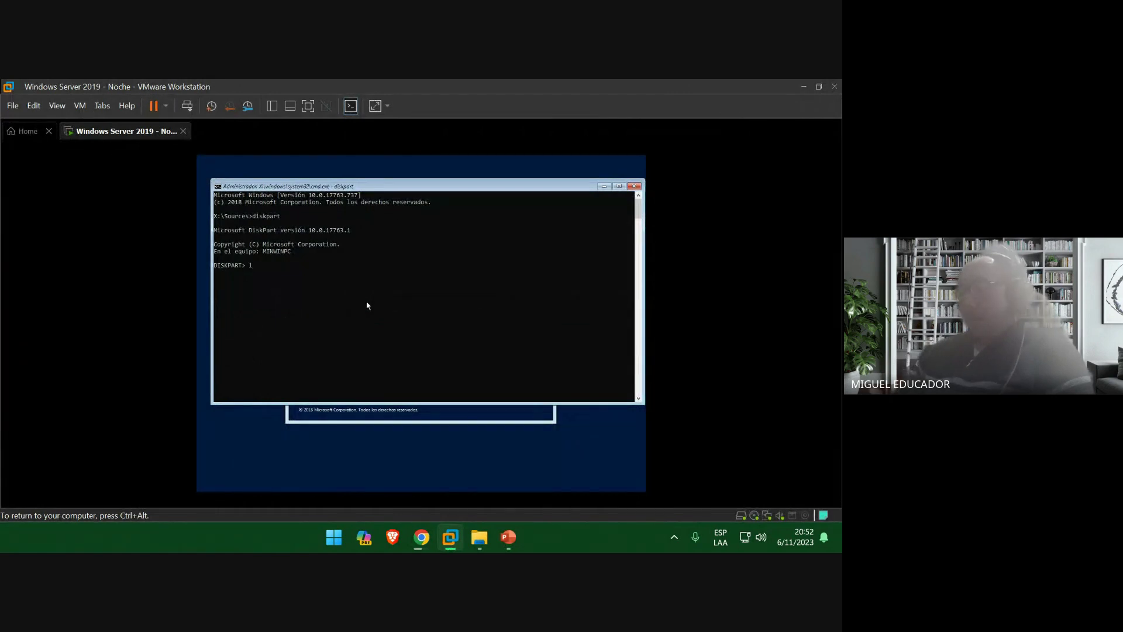
Step: Run 'list disk' in DiskPart to show Disco 0 online at 100 GB, clearing stray text
{"action": "type", "text": "listdis"}
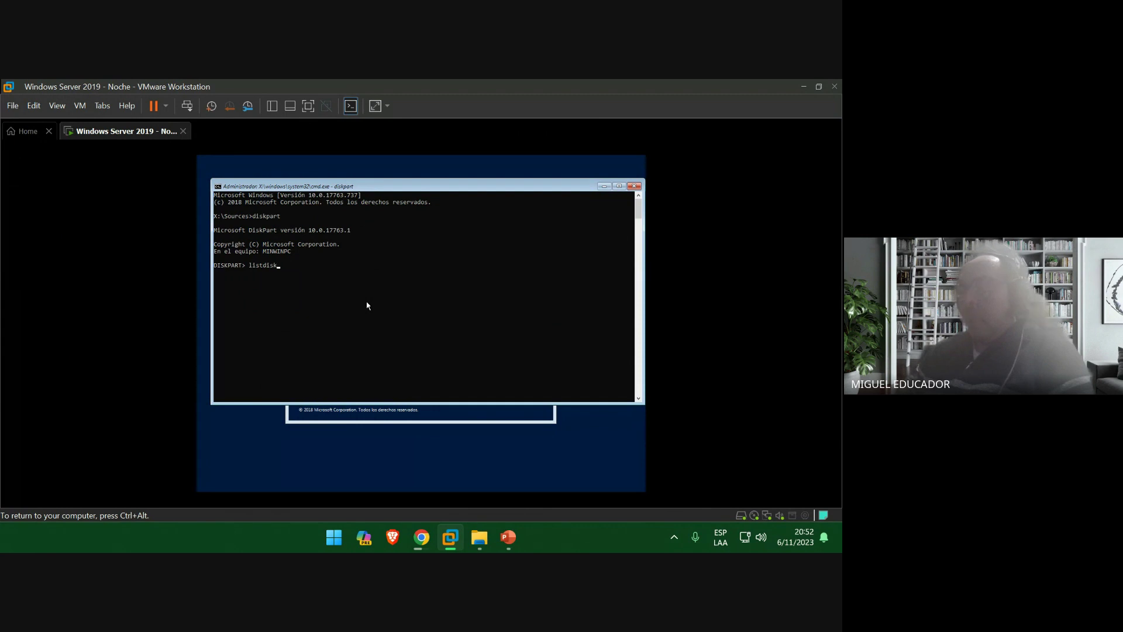
{"action": "type", "text": "k"}
{"action": "key", "text": "Return"}
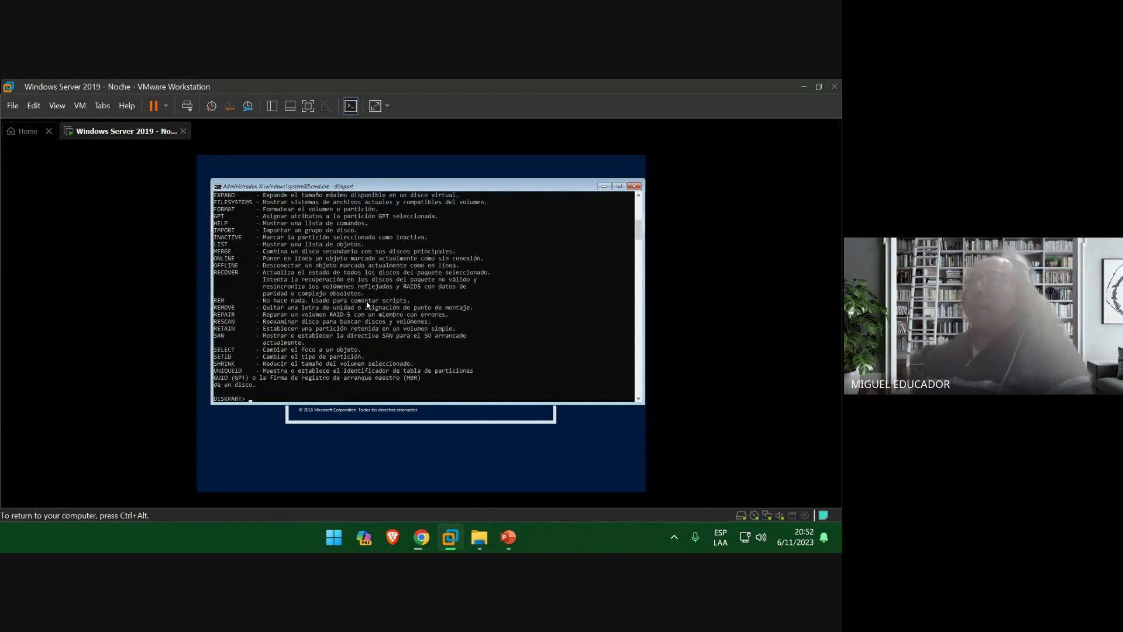
{"action": "type", "text": "listdisk"}
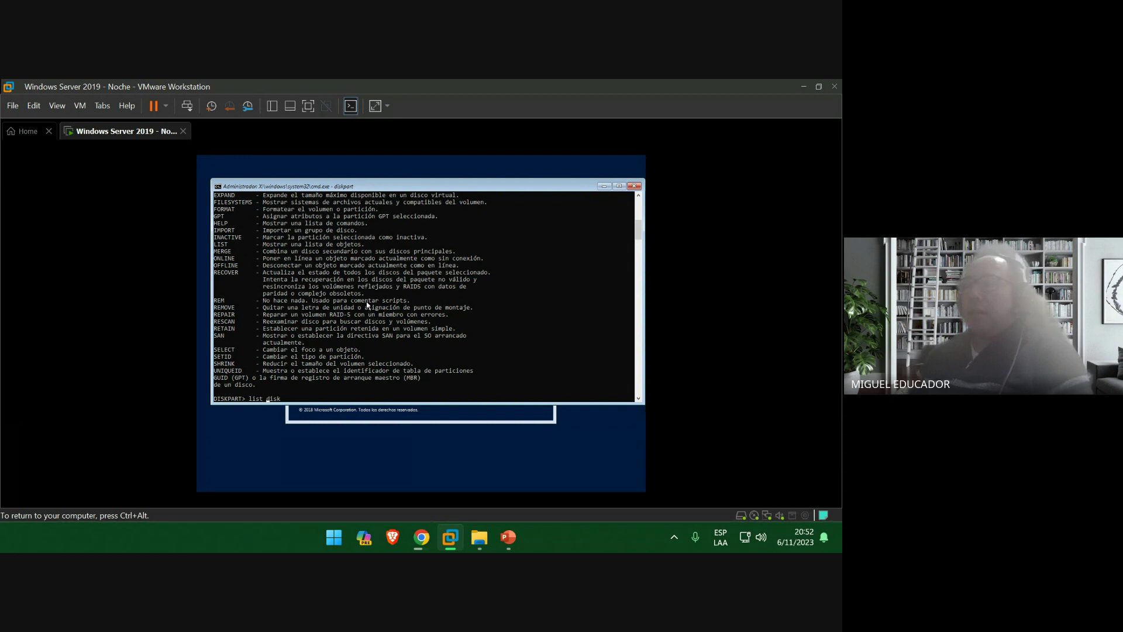
{"action": "key", "text": "Return"}
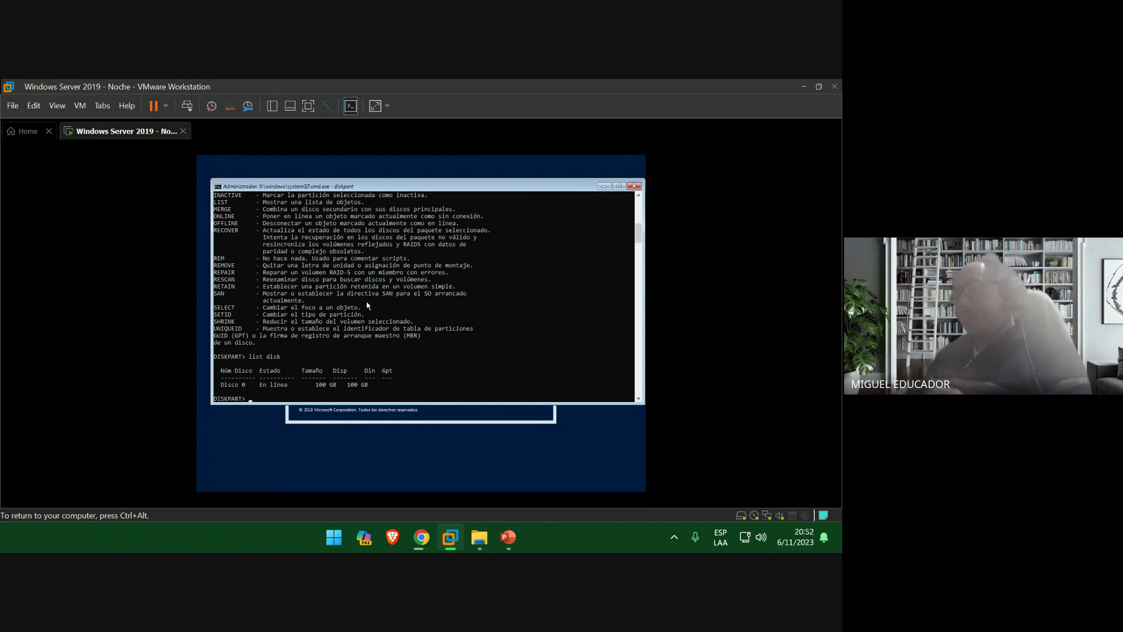
{"action": "type", "text": "sl"}
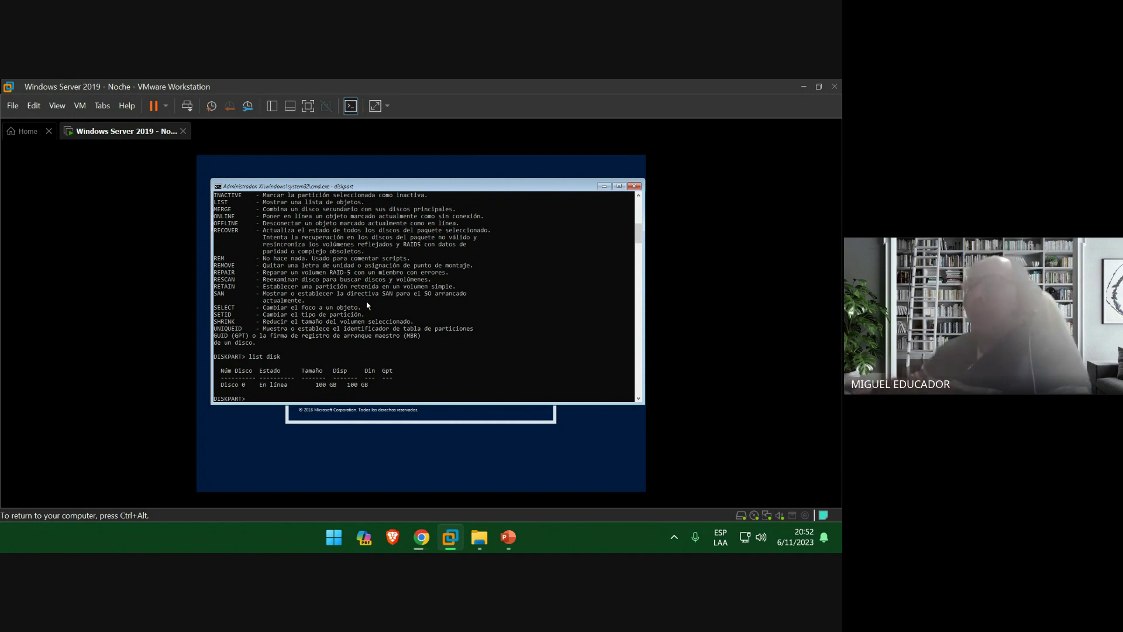
{"action": "key", "text": "BackSpace"}
{"action": "key", "text": "BackSpace"}
{"action": "key", "text": "ctrl+alt"}
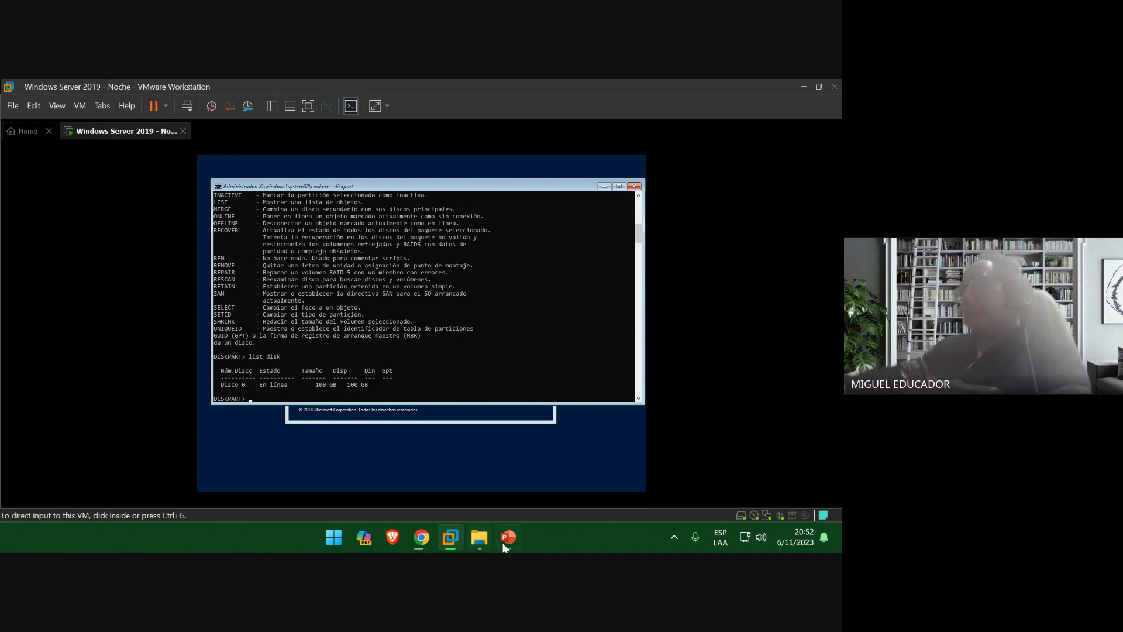
Step: Capture the DiskPart disk list screenshot, move its slide to position 44, and save
{"action": "left_click", "coordinate": [511, 540]}
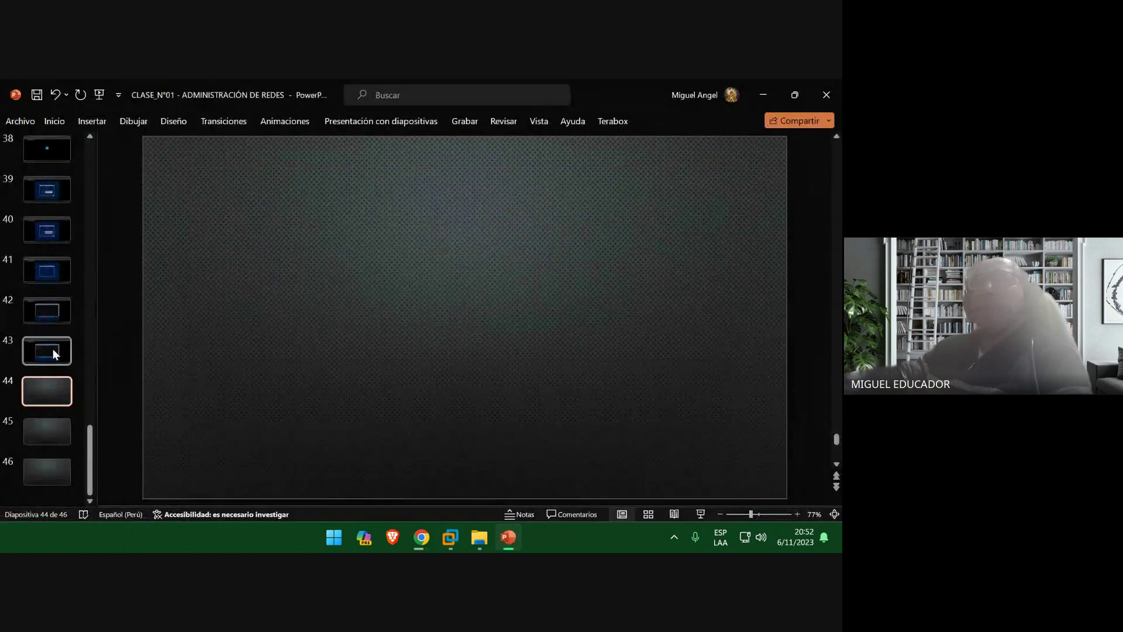
{"action": "left_click", "coordinate": [53, 350]}
{"action": "left_click", "coordinate": [53, 384]}
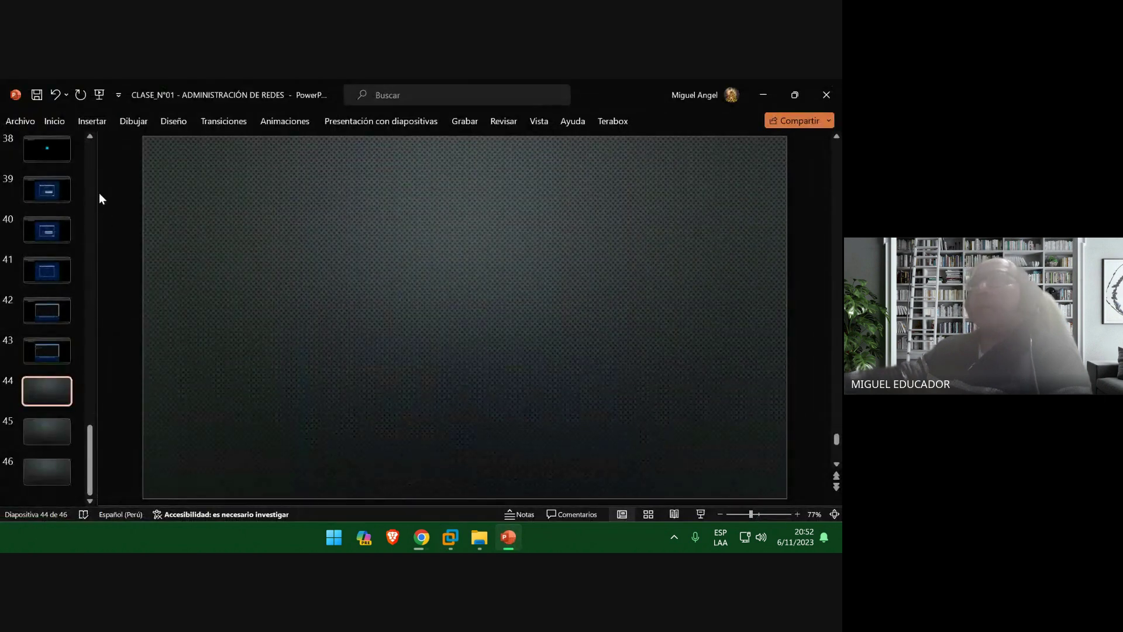
{"action": "left_click", "coordinate": [50, 351]}
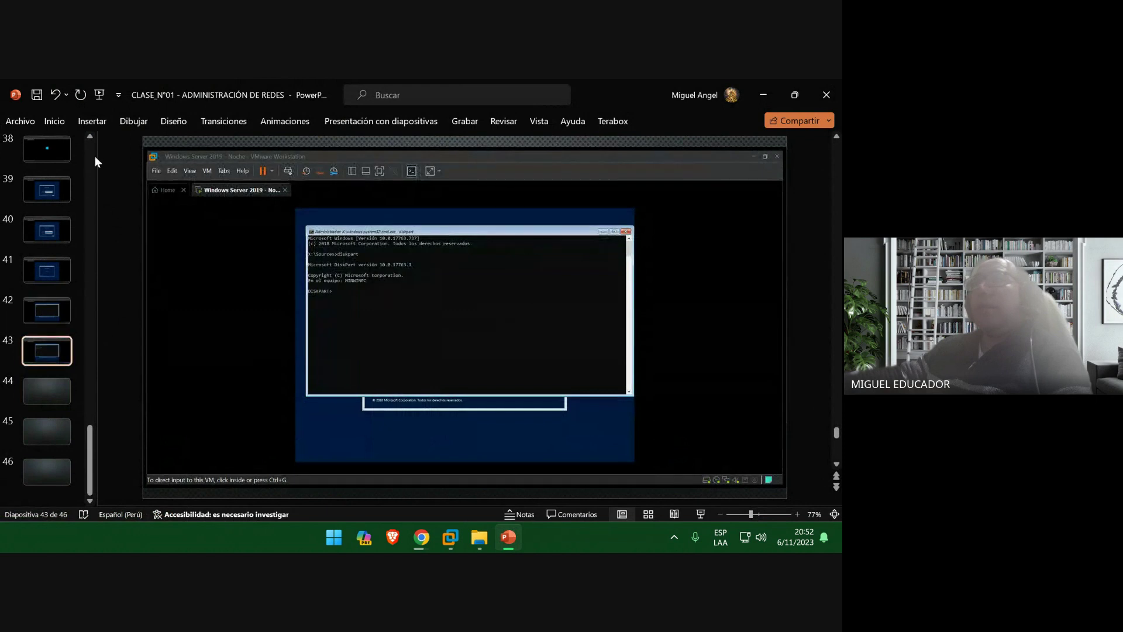
{"action": "left_click", "coordinate": [92, 121]}
{"action": "left_click", "coordinate": [176, 147]}
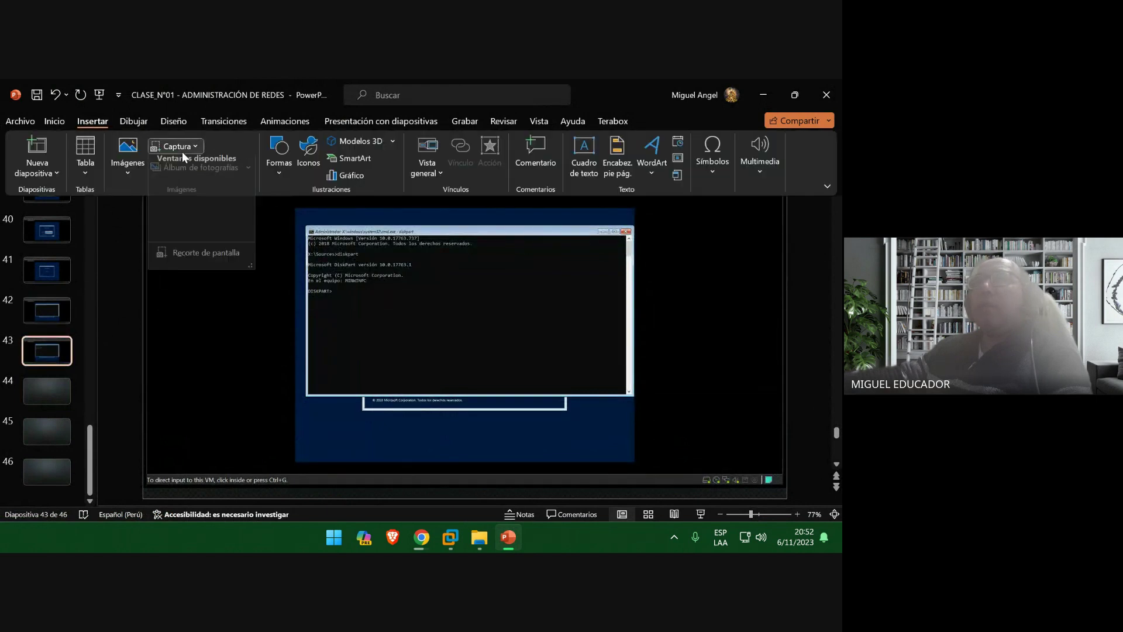
{"action": "left_click", "coordinate": [237, 257]}
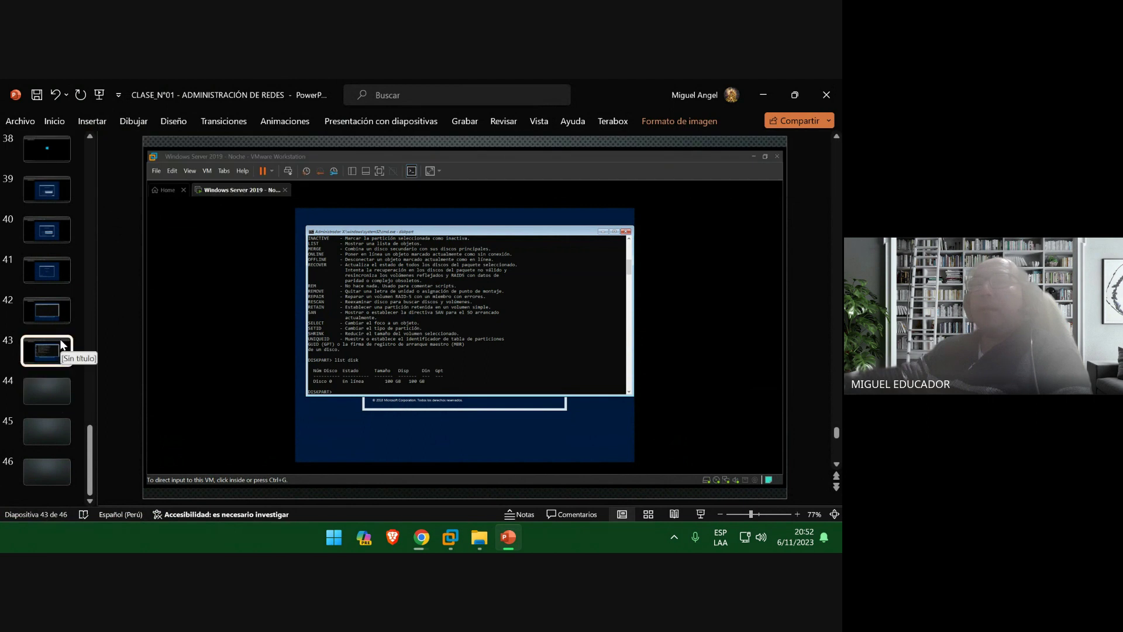
{"action": "left_click_drag", "start_coordinate": [61, 344], "coordinate": [56, 404]}
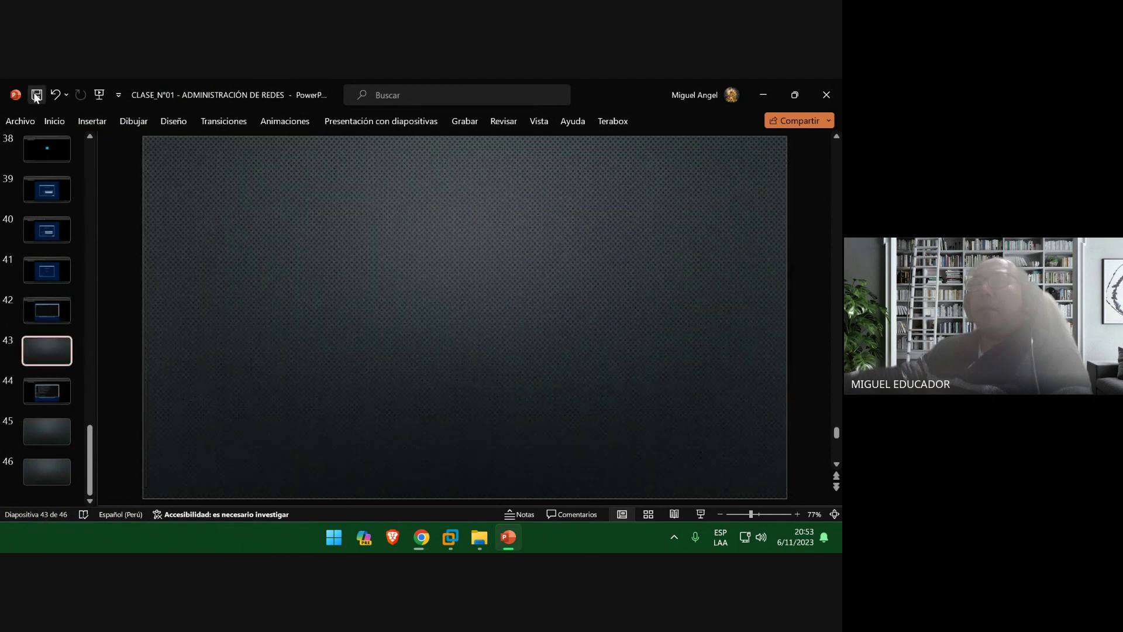
{"action": "left_click", "coordinate": [36, 96]}
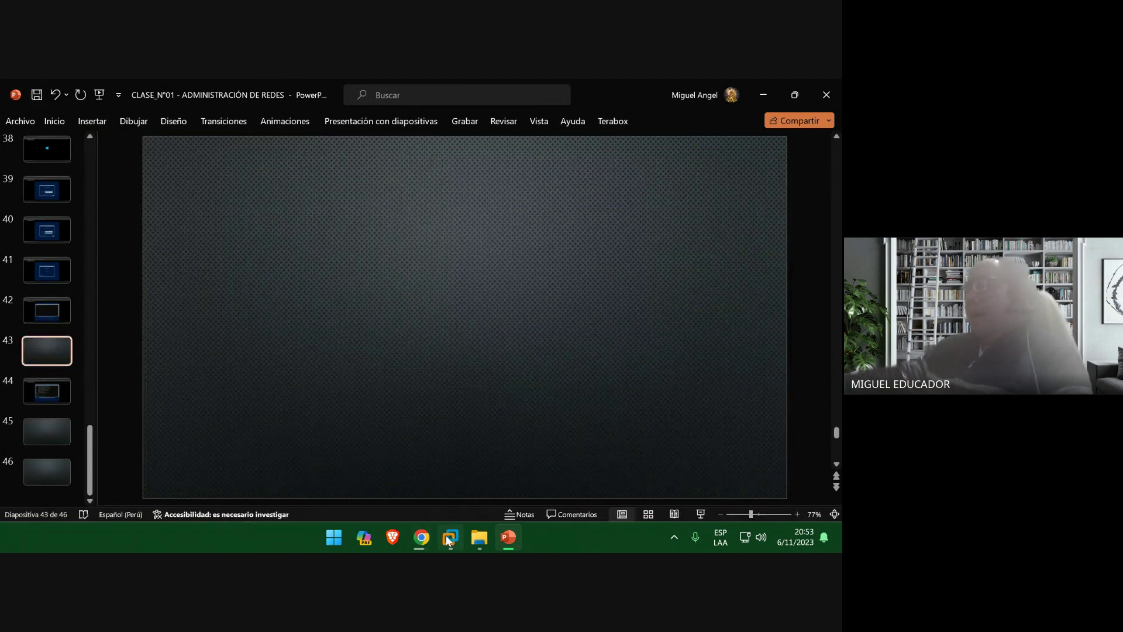
Step: Scroll the DiskPart console up to the 'DISKPART> listdisk' line, then return to PowerPoint
{"action": "mouse_move", "coordinate": [448, 539]}
{"action": "left_click", "coordinate": [471, 456]}
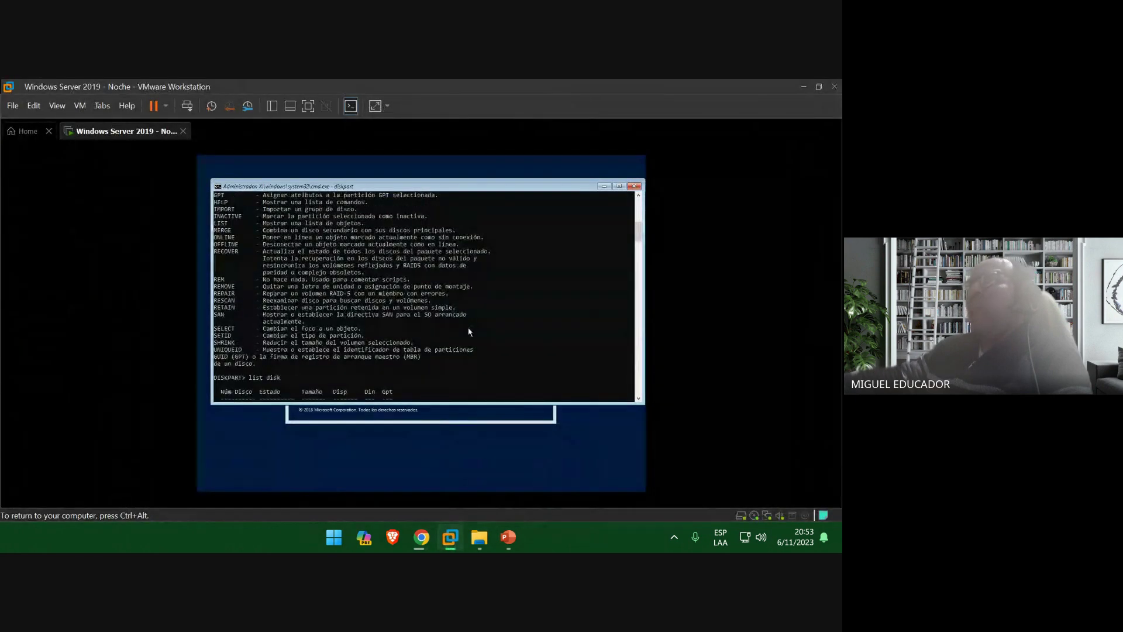
{"action": "scroll", "coordinate": [467, 334], "scroll_direction": "up", "scroll_amount": 8}
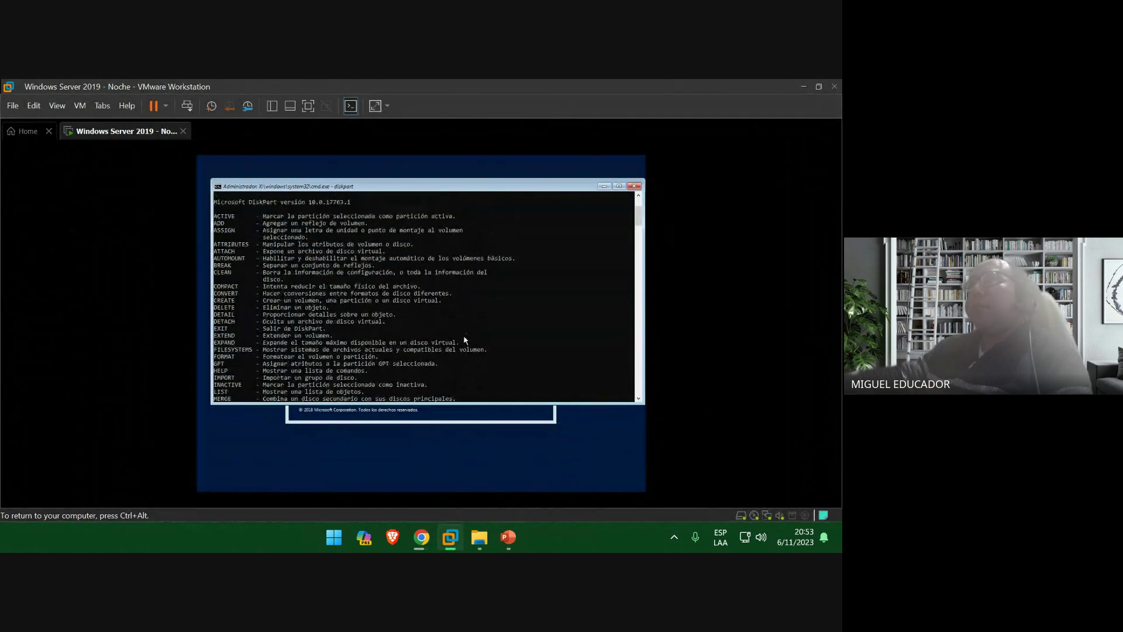
{"action": "scroll", "coordinate": [466, 340], "scroll_direction": "up", "scroll_amount": 1}
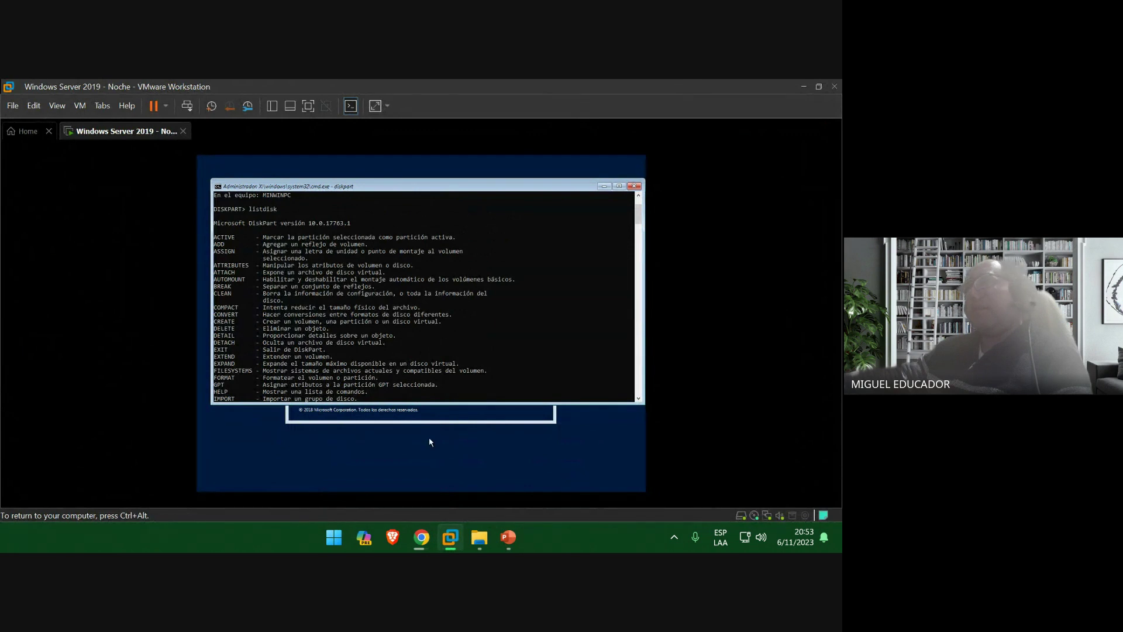
{"action": "left_click", "coordinate": [519, 542]}
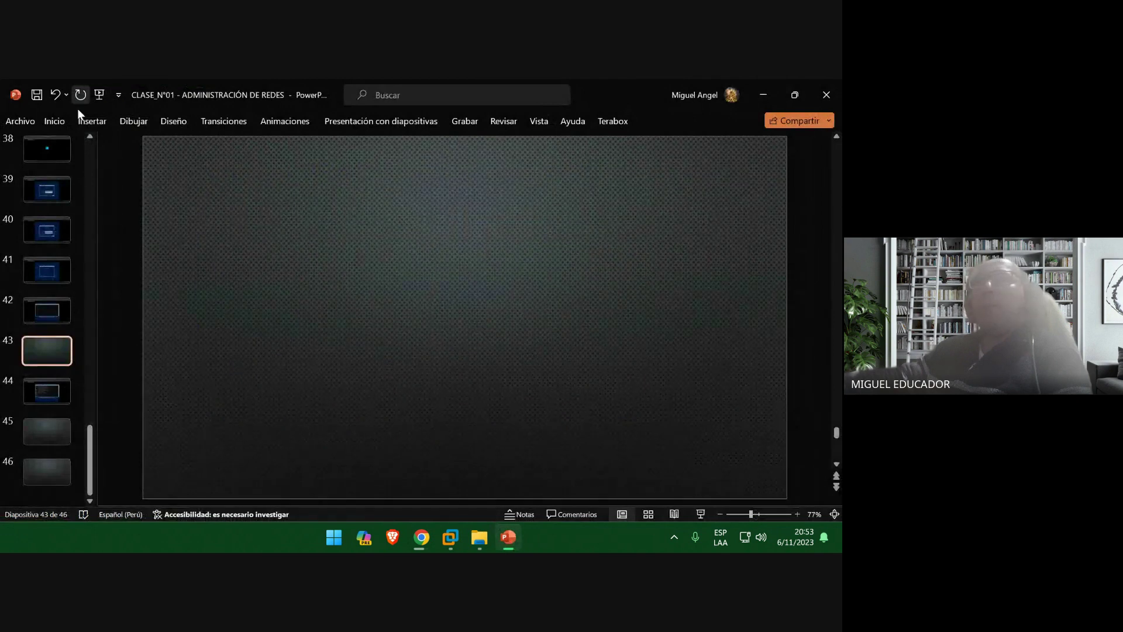
Step: Insert a screenshot of the VMware window showing the DiskPart help list onto slide 43
{"action": "left_click", "coordinate": [92, 121]}
{"action": "left_click", "coordinate": [192, 148]}
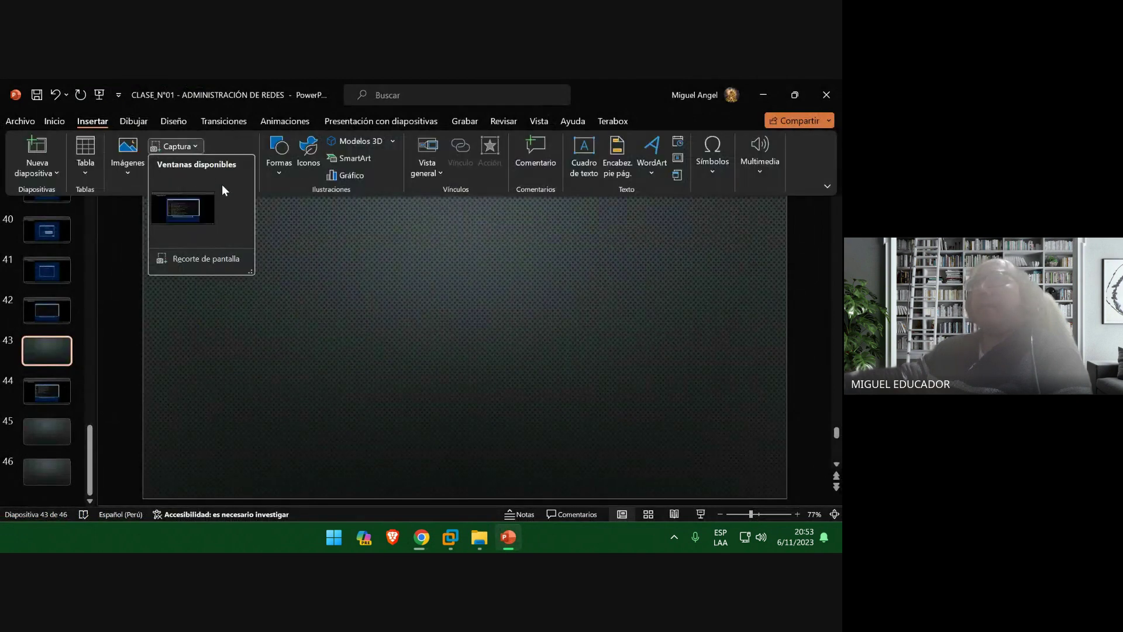
{"action": "left_click", "coordinate": [195, 209]}
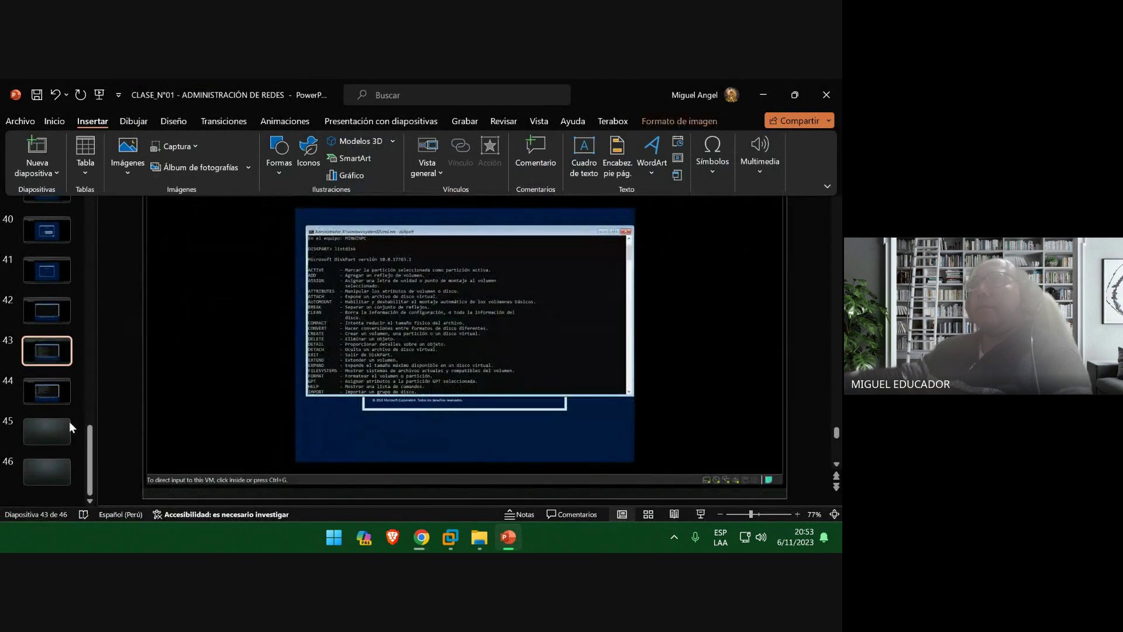
Step: Move to slide 45, save the presentation, and minimize PowerPoint
{"action": "left_click", "coordinate": [57, 439]}
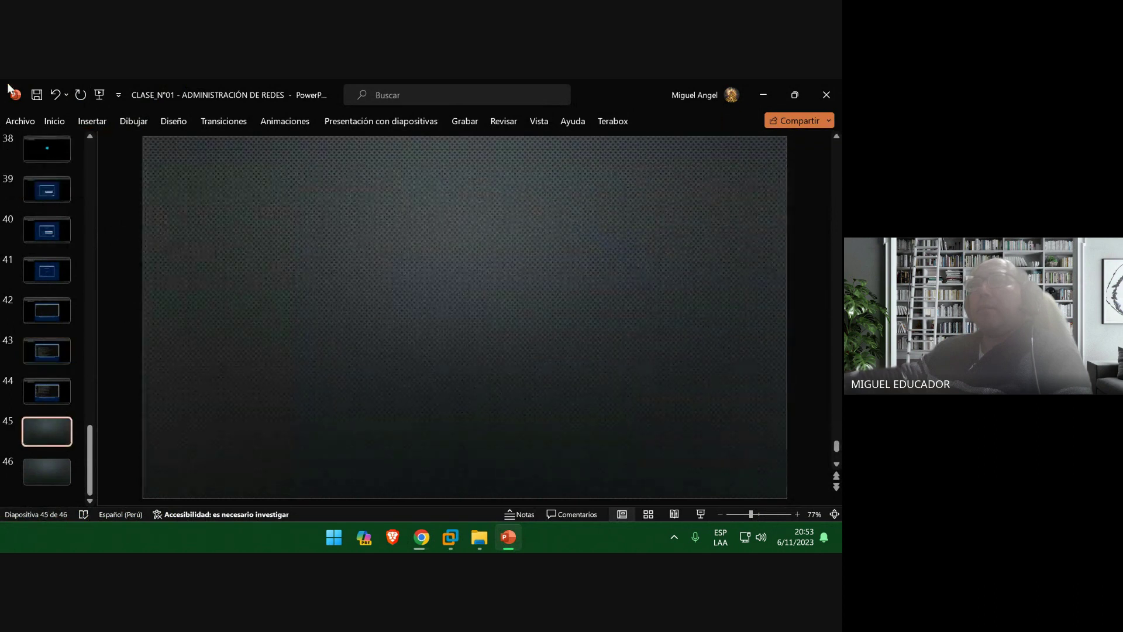
{"action": "left_click", "coordinate": [36, 95]}
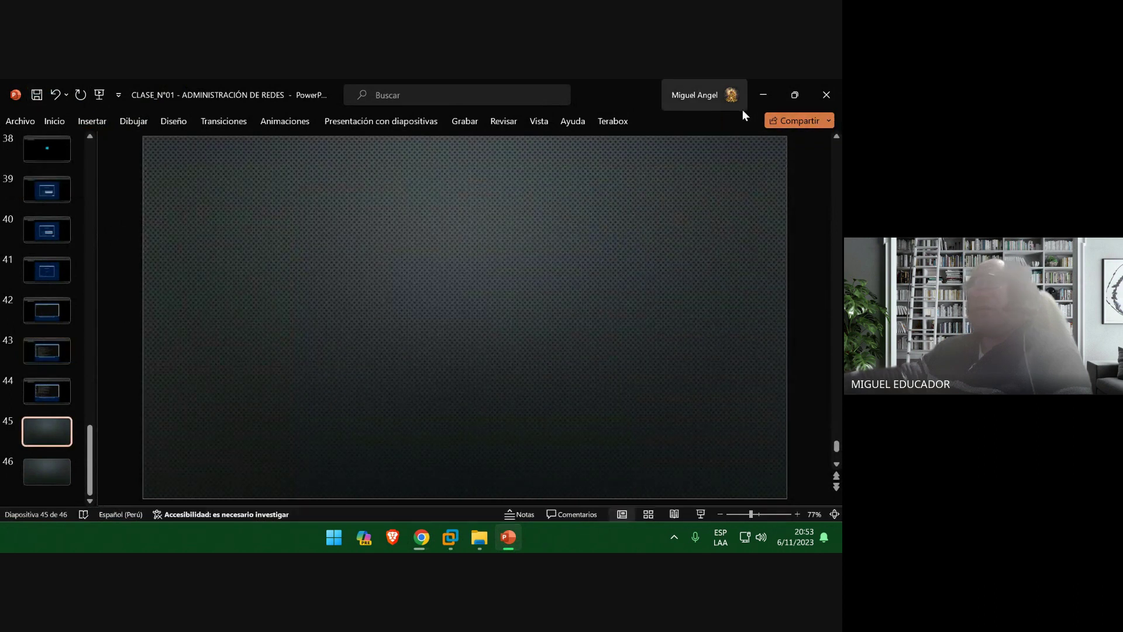
{"action": "left_click", "coordinate": [763, 96]}
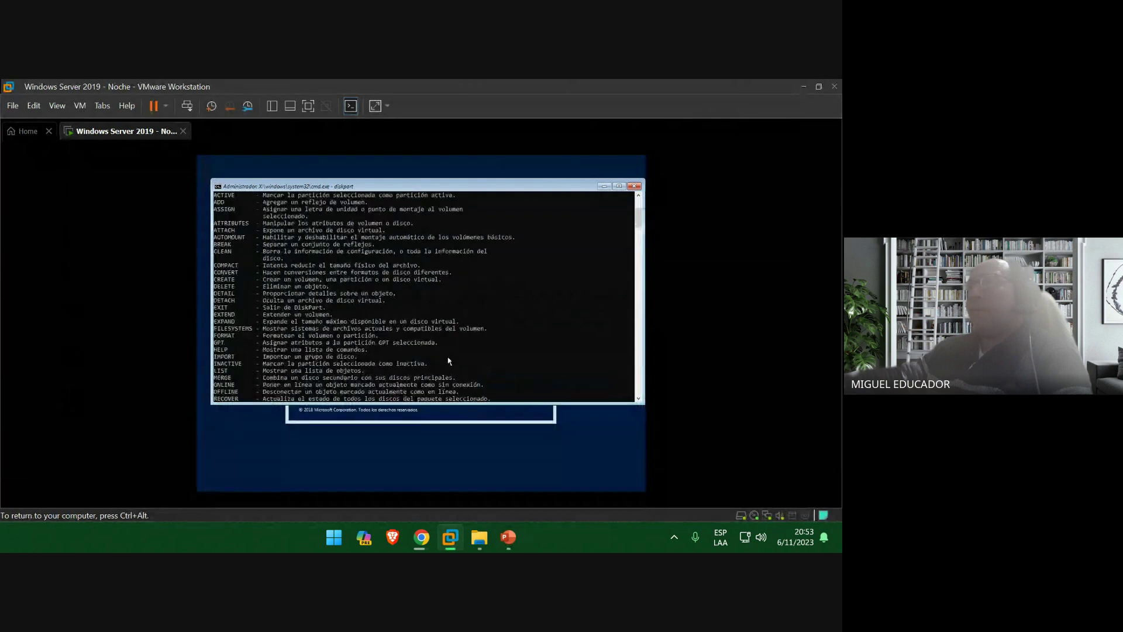
Step: Run 'select disk 0' in the VM's DiskPart console, then bring PowerPoint back to the front
{"action": "scroll", "coordinate": [450, 361], "scroll_direction": "down", "scroll_amount": 6}
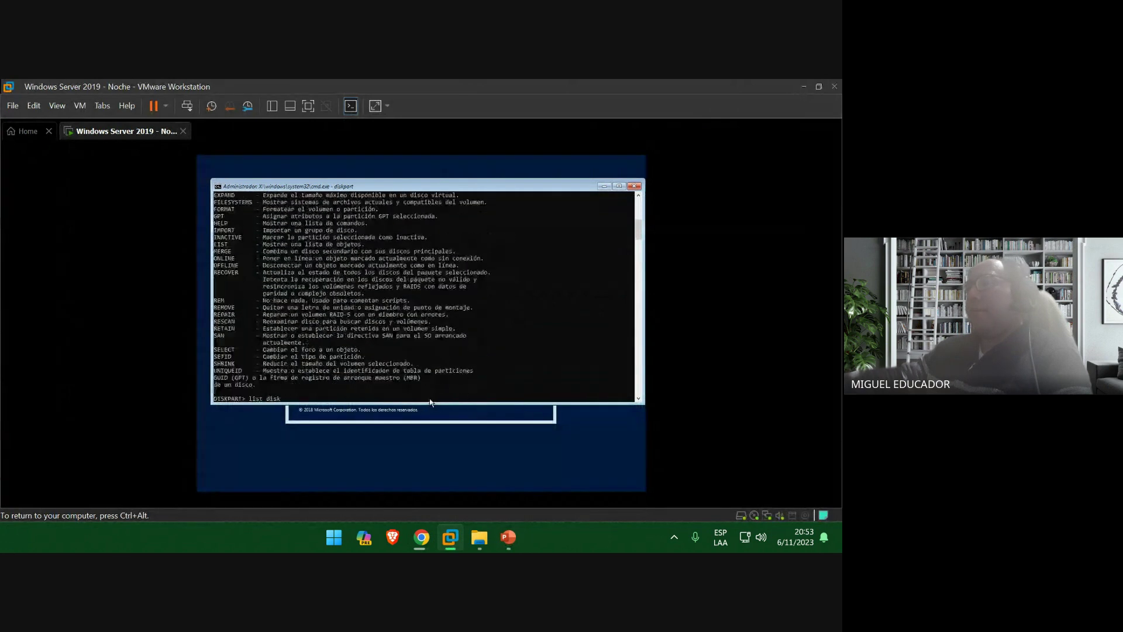
{"action": "scroll", "coordinate": [430, 401], "scroll_direction": "down", "scroll_amount": 6}
{"action": "left_click", "coordinate": [405, 362]}
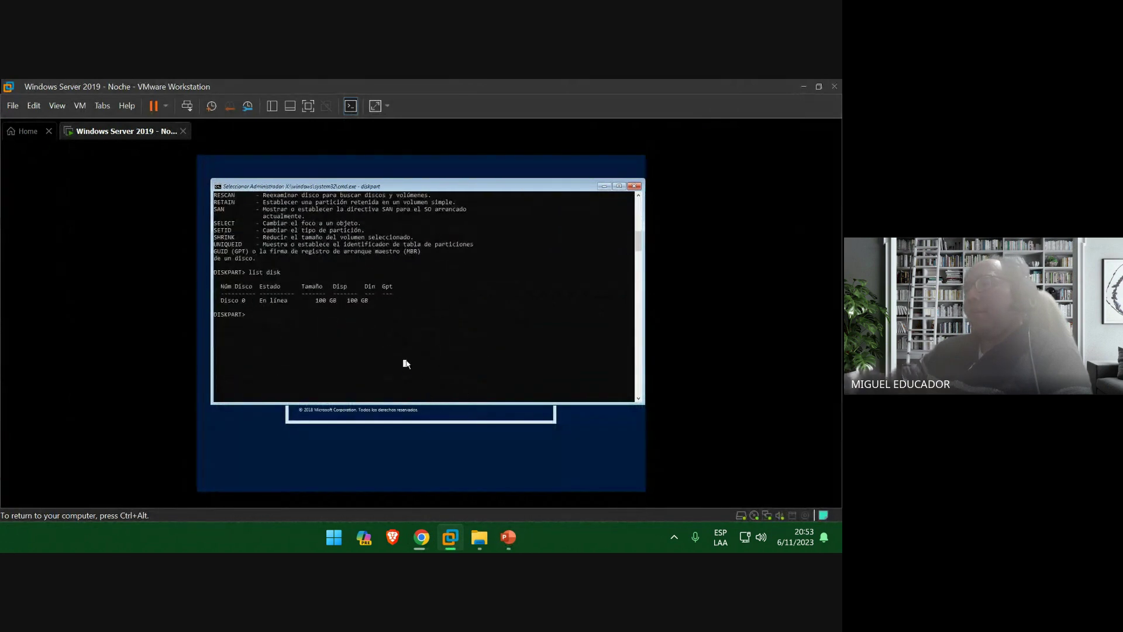
{"action": "type", "text": "sl"}
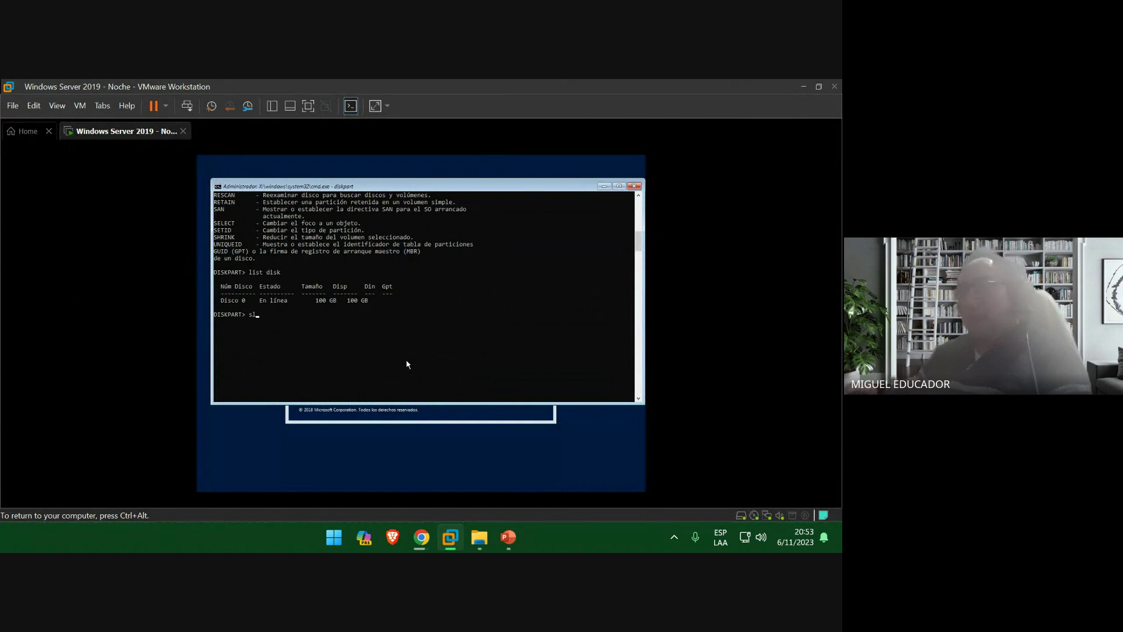
{"action": "key", "text": "BackSpace"}
{"action": "type", "text": "elec"}
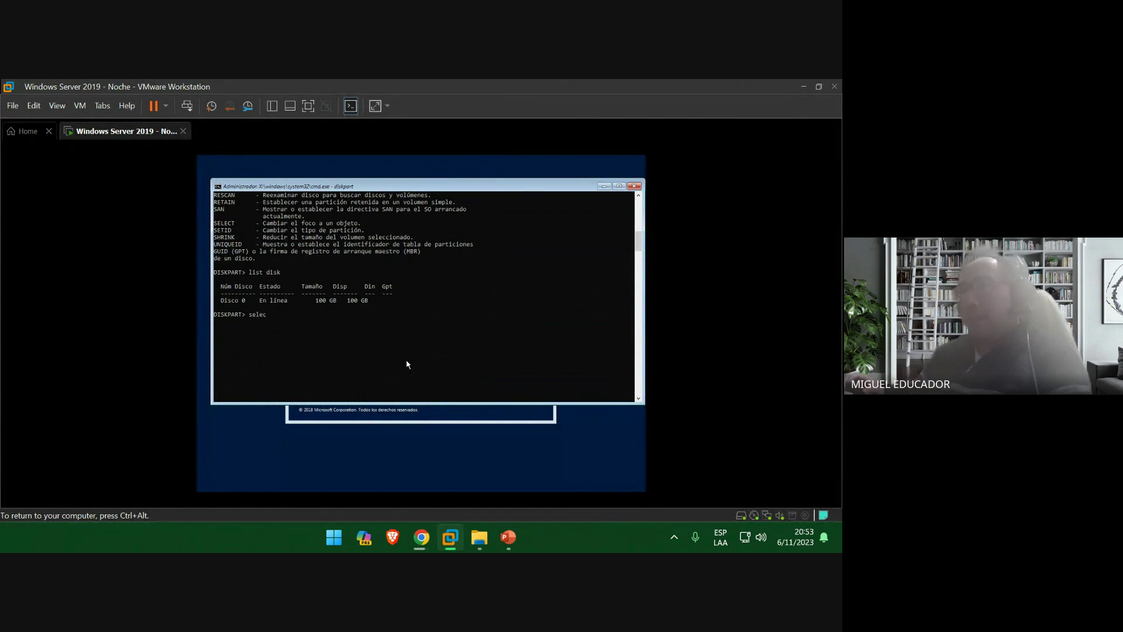
{"action": "type", "text": "t "}
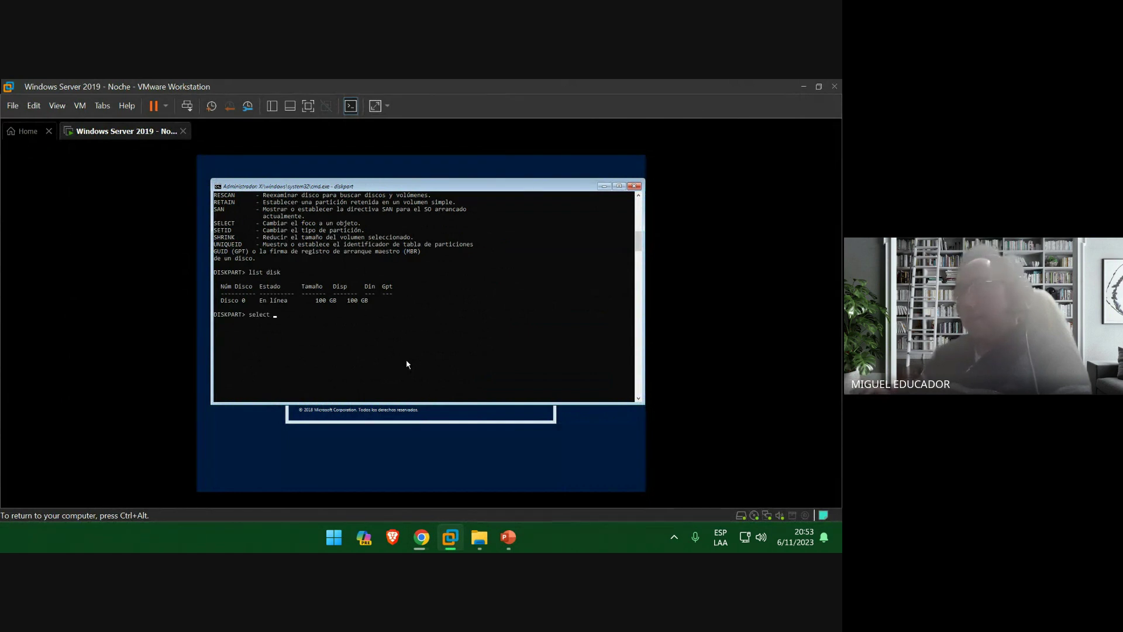
{"action": "type", "text": "disk 0"}
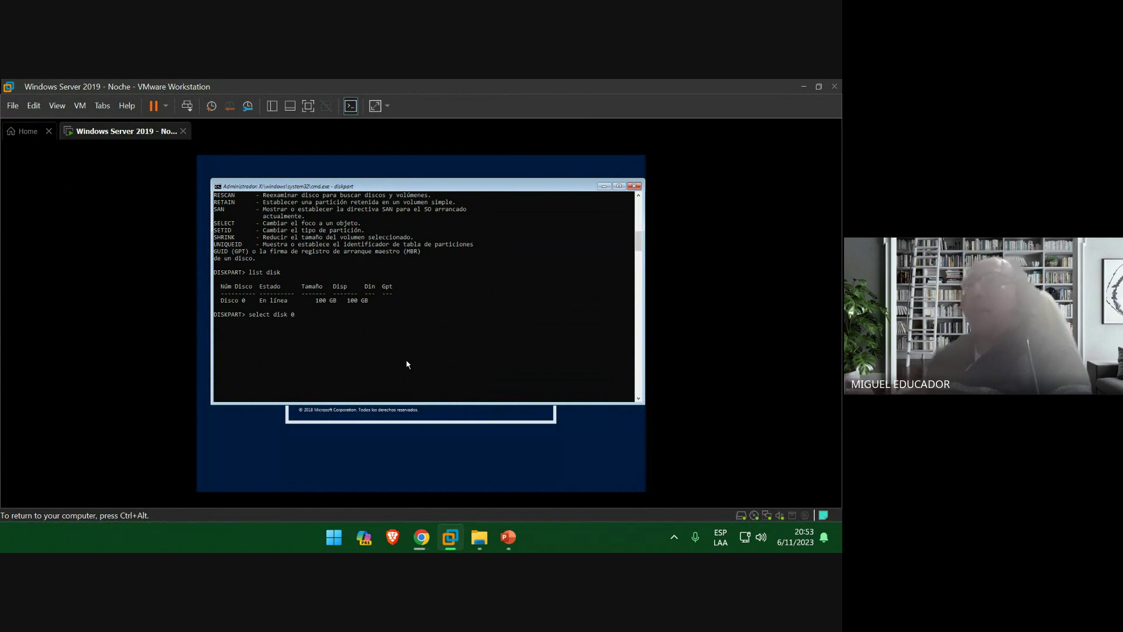
{"action": "key", "text": "Return"}
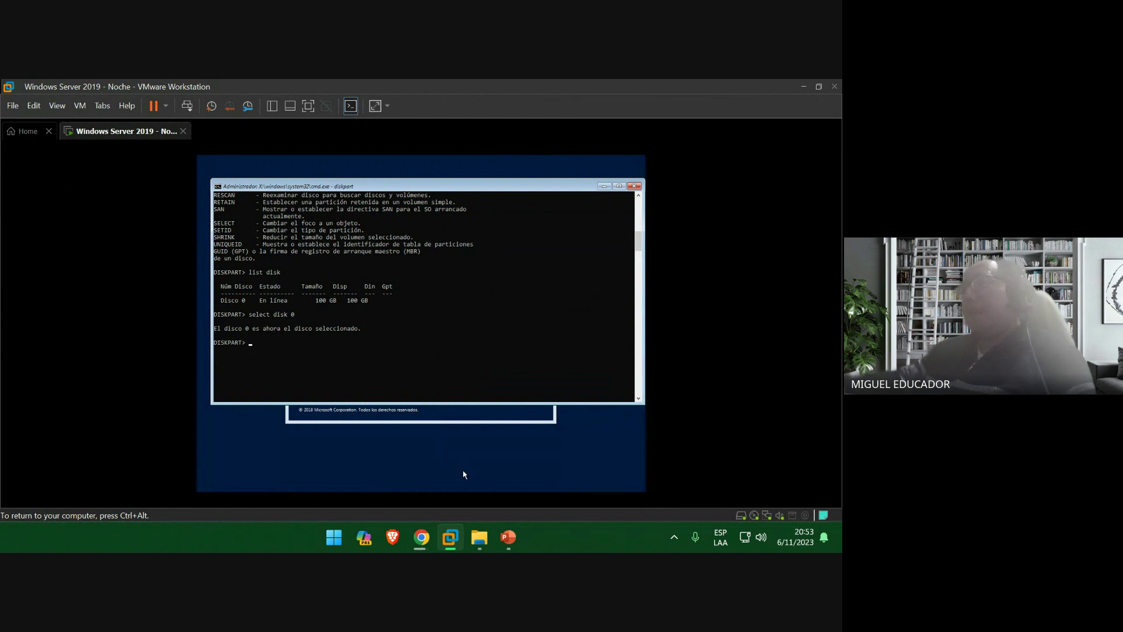
{"action": "left_click", "coordinate": [504, 536]}
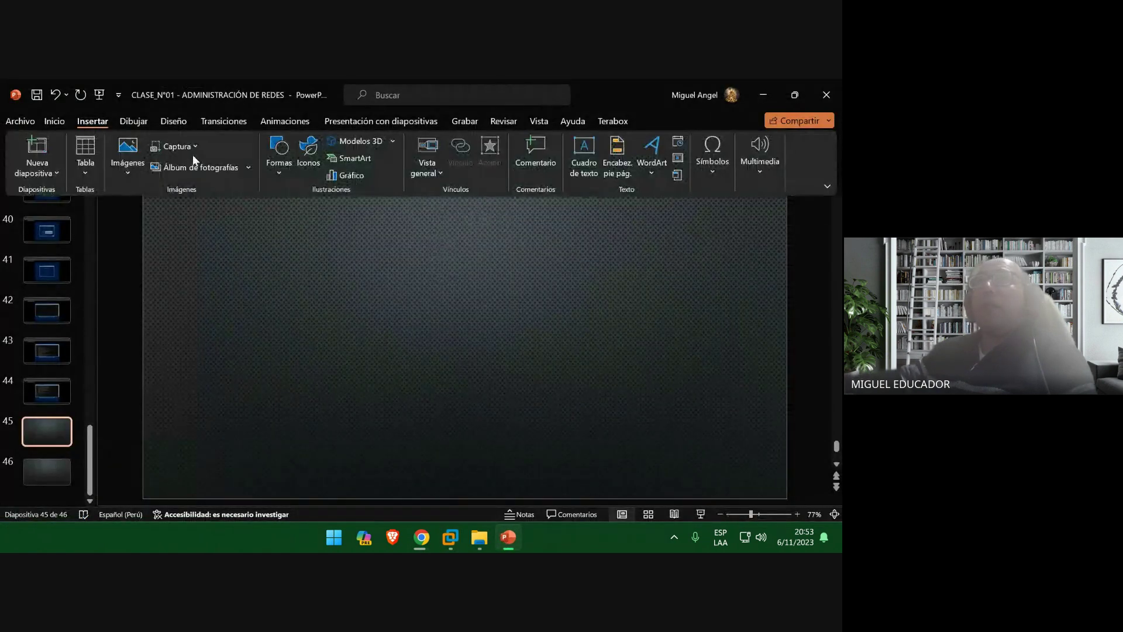
Step: Insert the VMware window screenshot of disk 0 selected onto slide 45, go to slide 46, and minimize PowerPoint
{"action": "left_click", "coordinate": [191, 149]}
{"action": "left_click", "coordinate": [197, 205]}
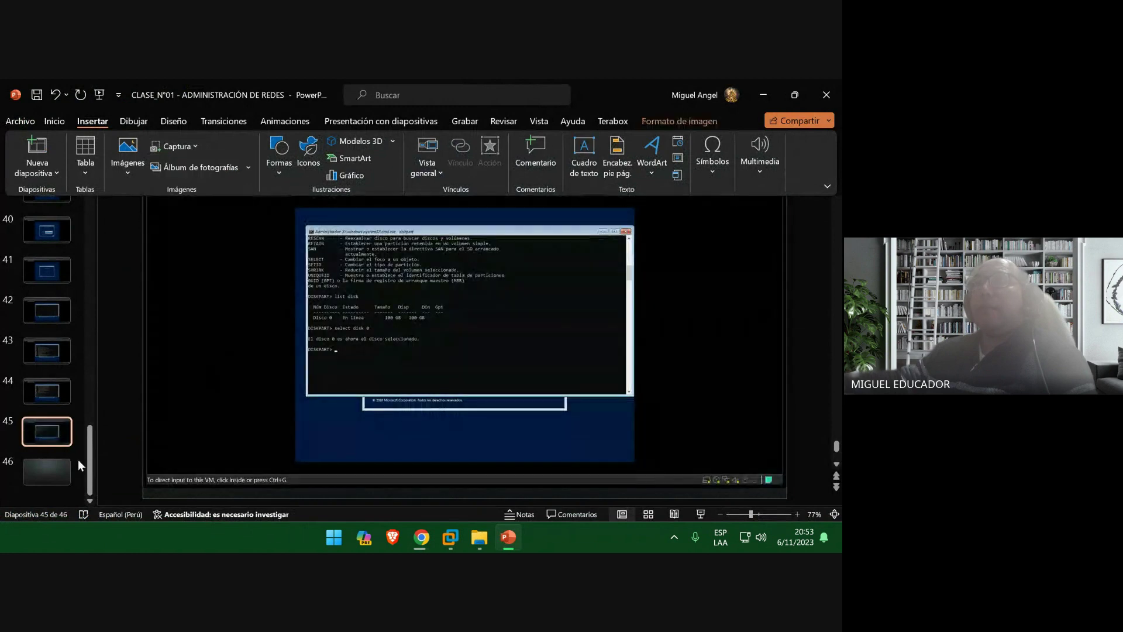
{"action": "left_click", "coordinate": [61, 468]}
{"action": "left_click", "coordinate": [61, 469]}
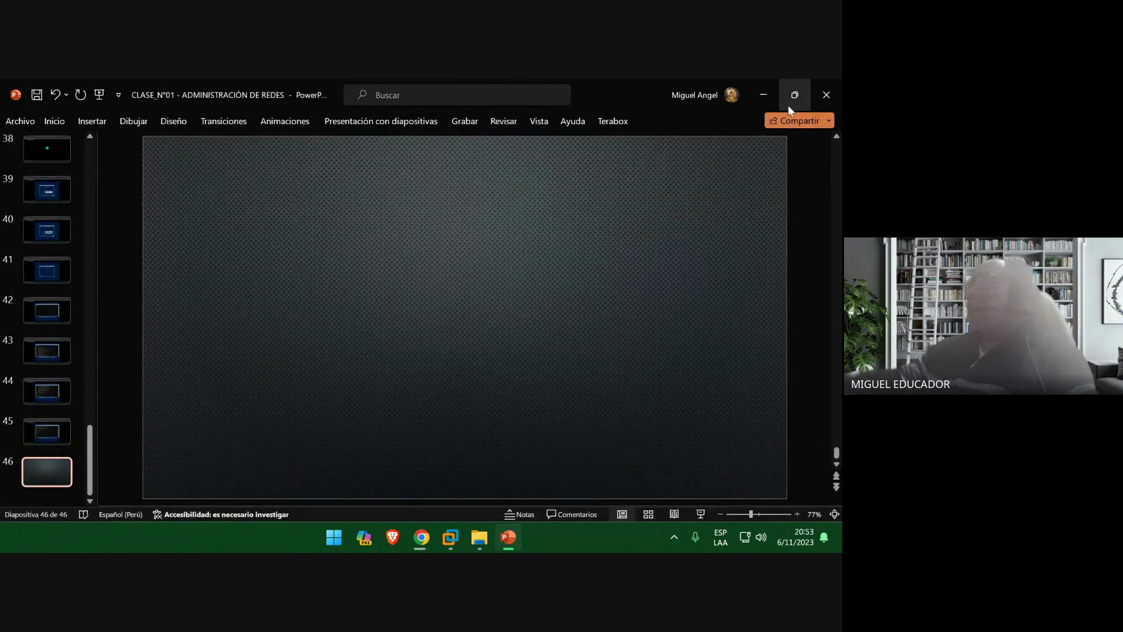
{"action": "left_click", "coordinate": [760, 97]}
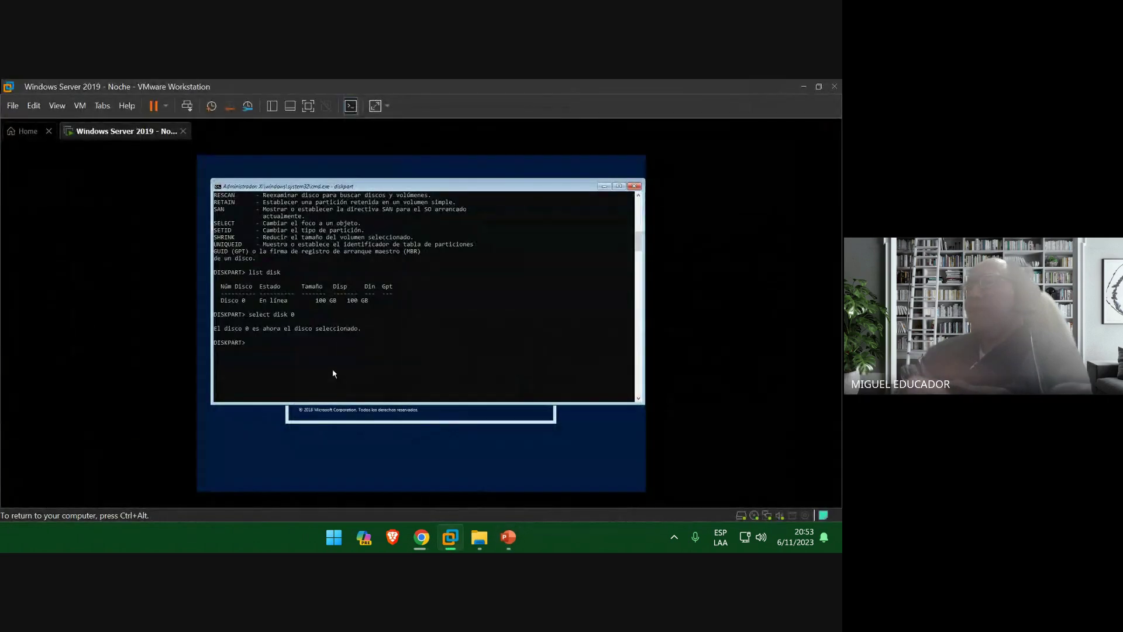
Step: Run 'convert GPT' in DiskPart, retyping it correctly after a misspelled first attempt
{"action": "type", "text": "conevr"}
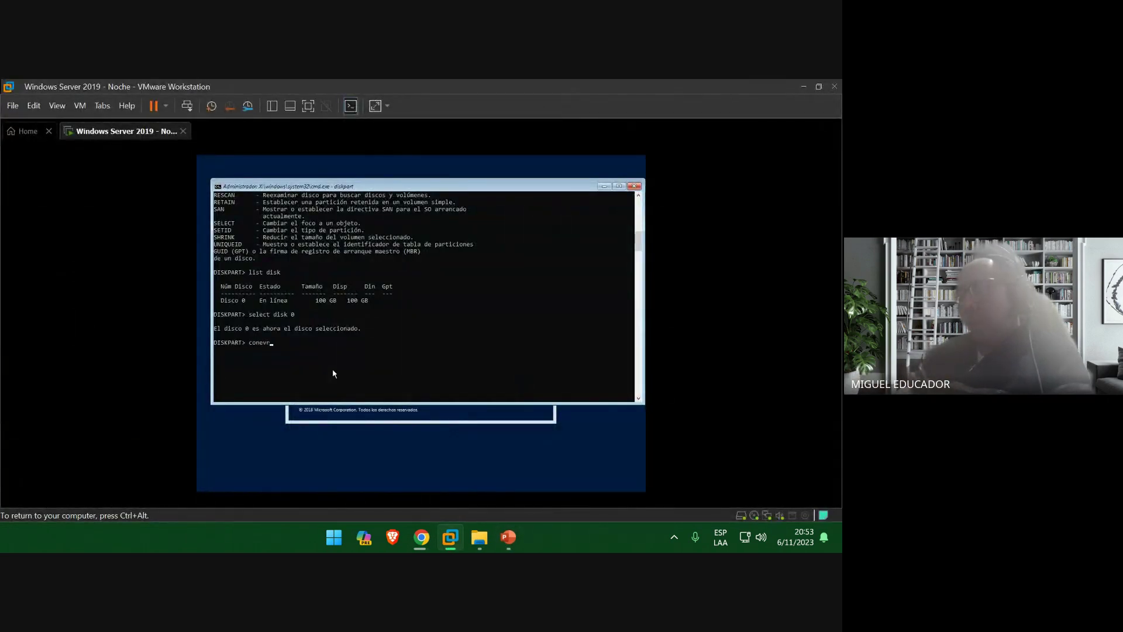
{"action": "type", "text": "t"}
{"action": "key", "text": "BackSpace"}
{"action": "key", "text": "BackSpace"}
{"action": "type", "text": "ert "}
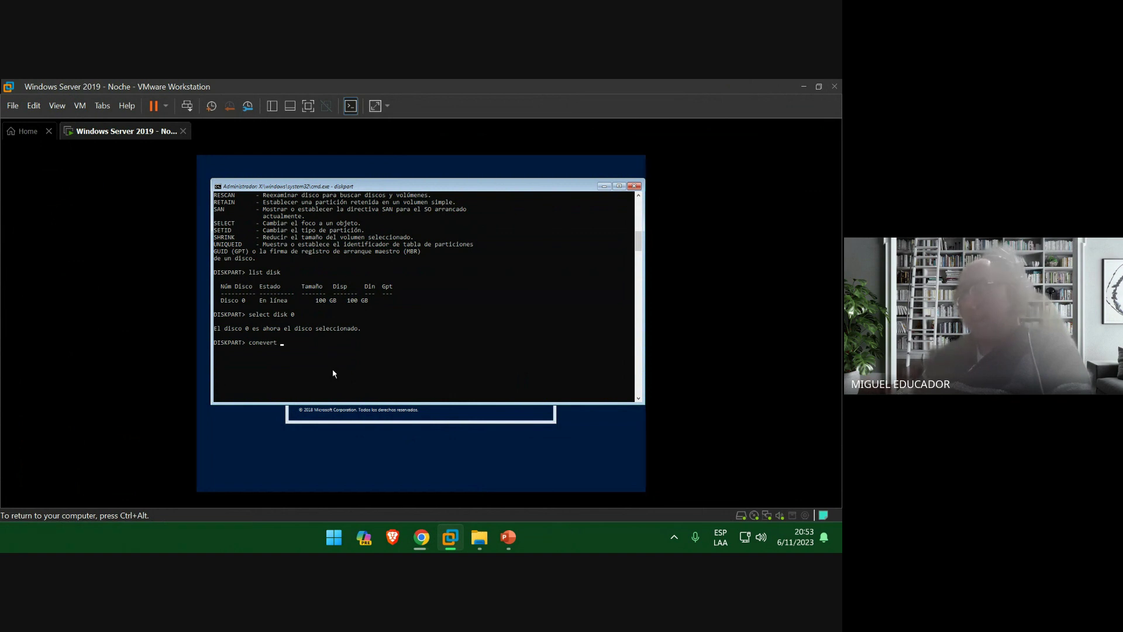
{"action": "type", "text": "gpt"}
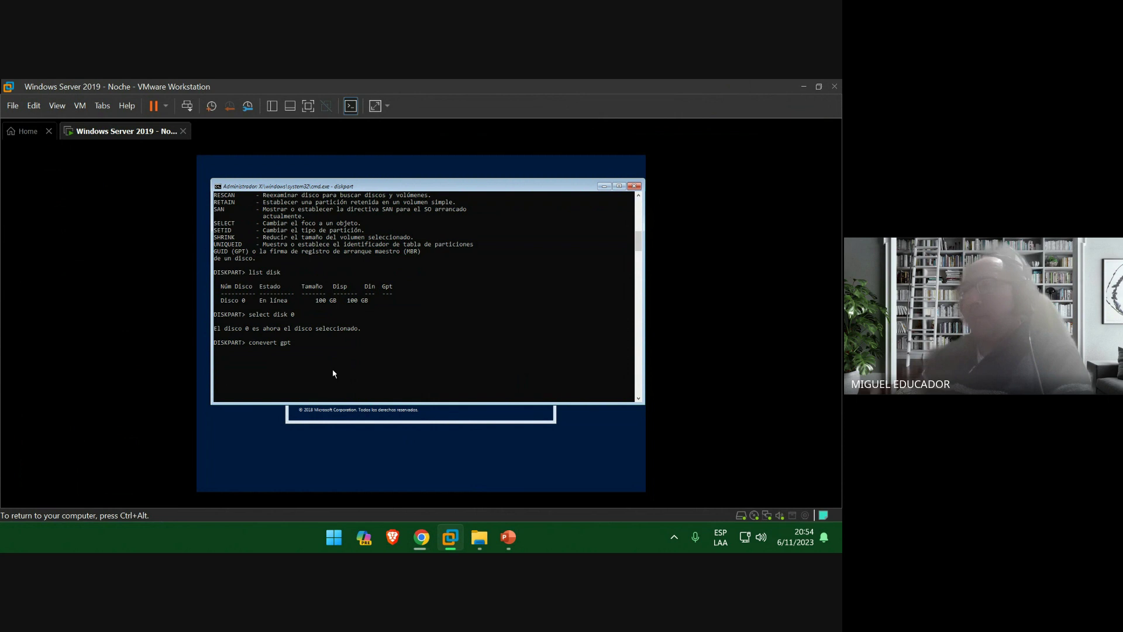
{"action": "key", "text": "BackSpace"}
{"action": "type", "text": "pt"}
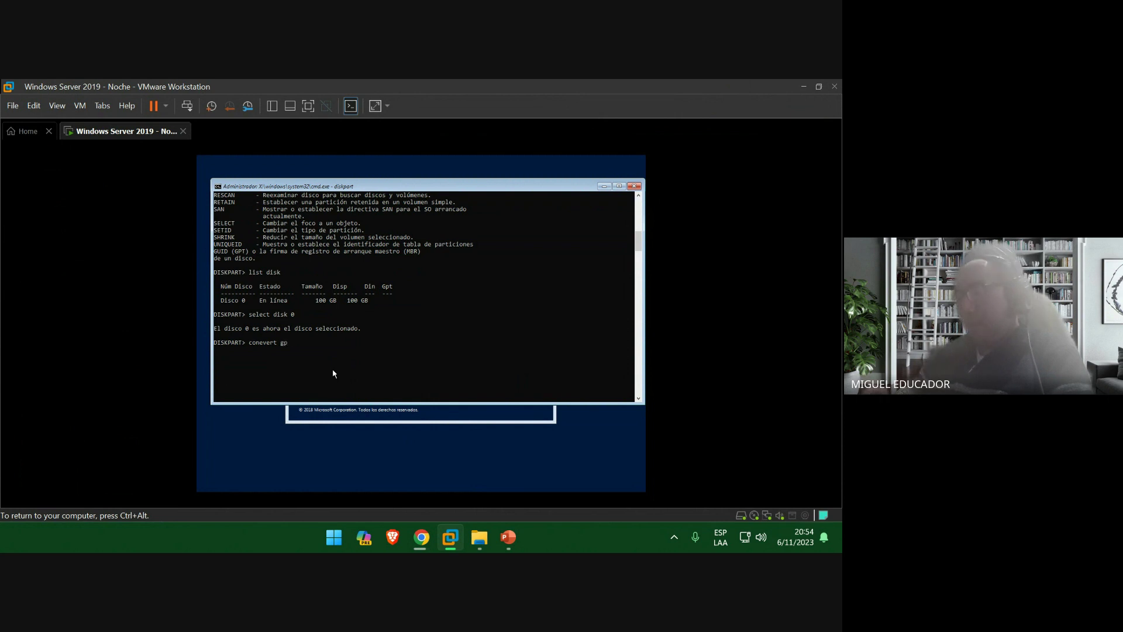
{"action": "key", "text": "Return"}
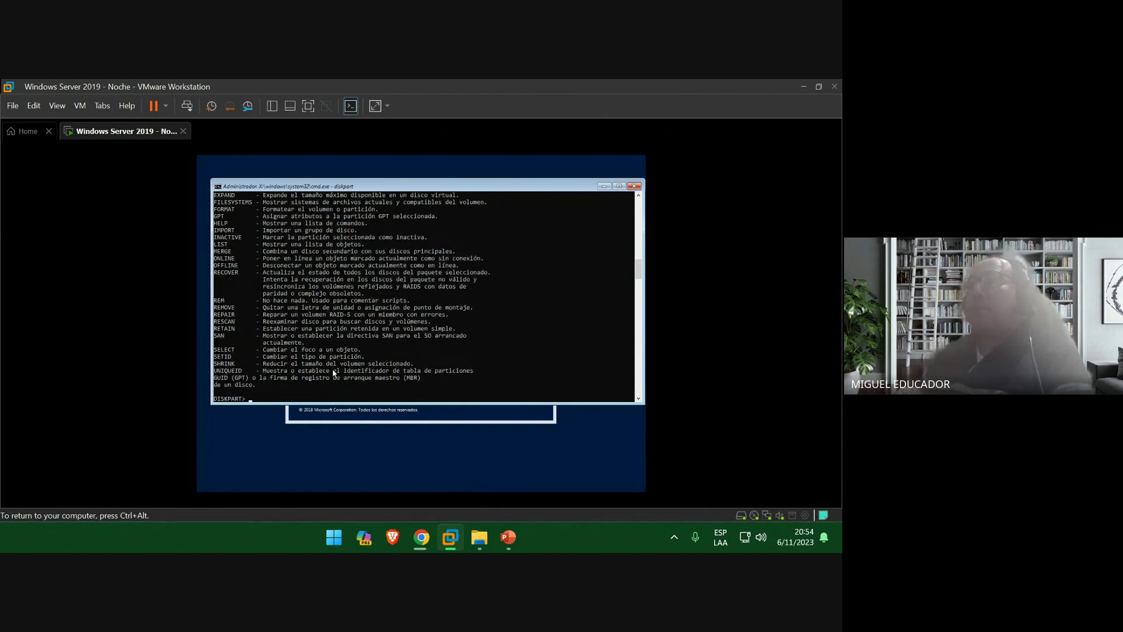
{"action": "type", "text": "con"}
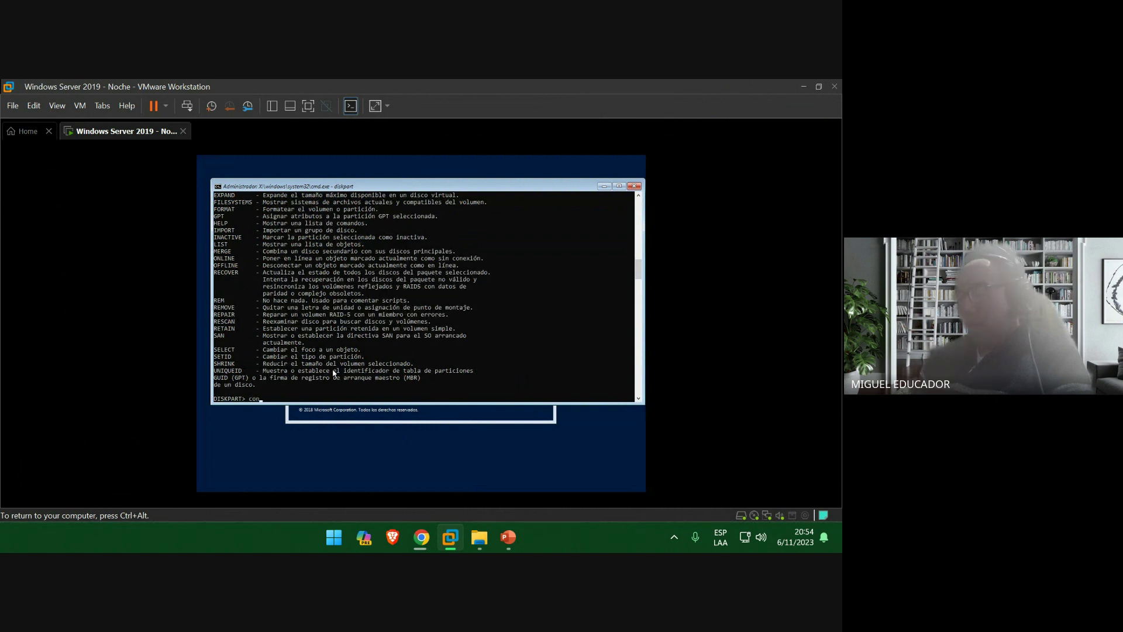
{"action": "type", "text": "vert"}
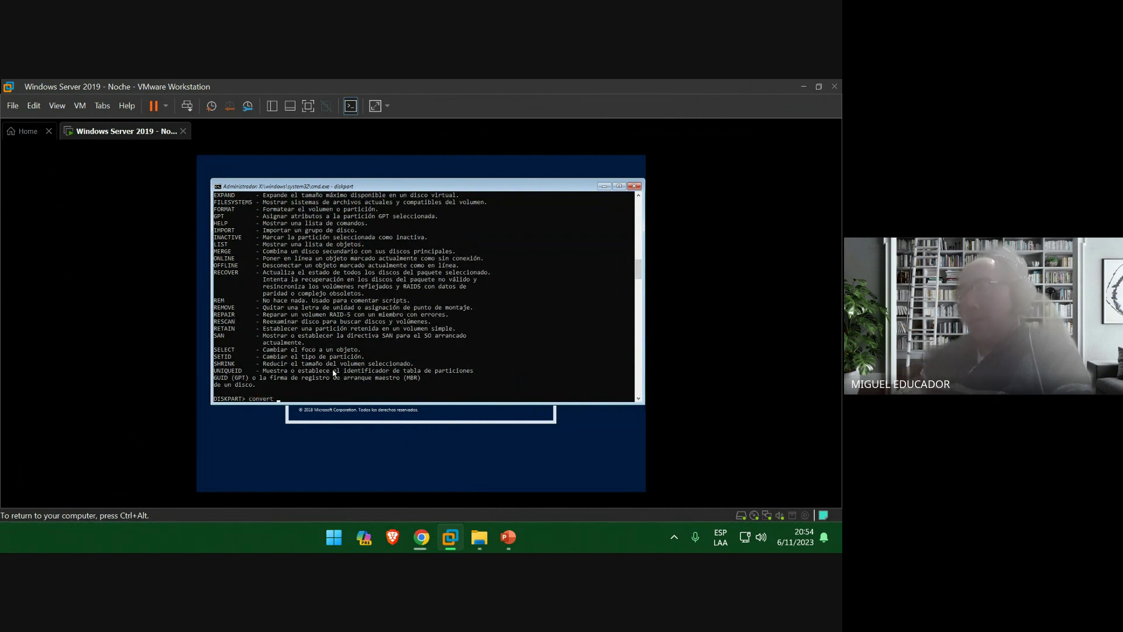
{"action": "type", "text": " GP"}
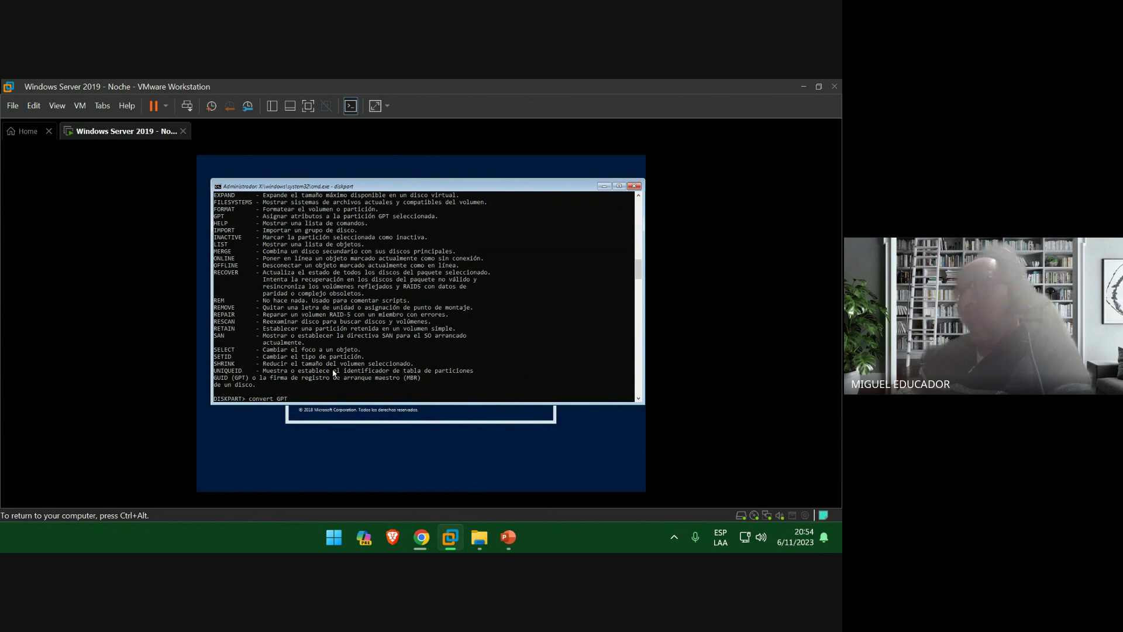
{"action": "type", "text": "T"}
{"action": "key", "text": "Return"}
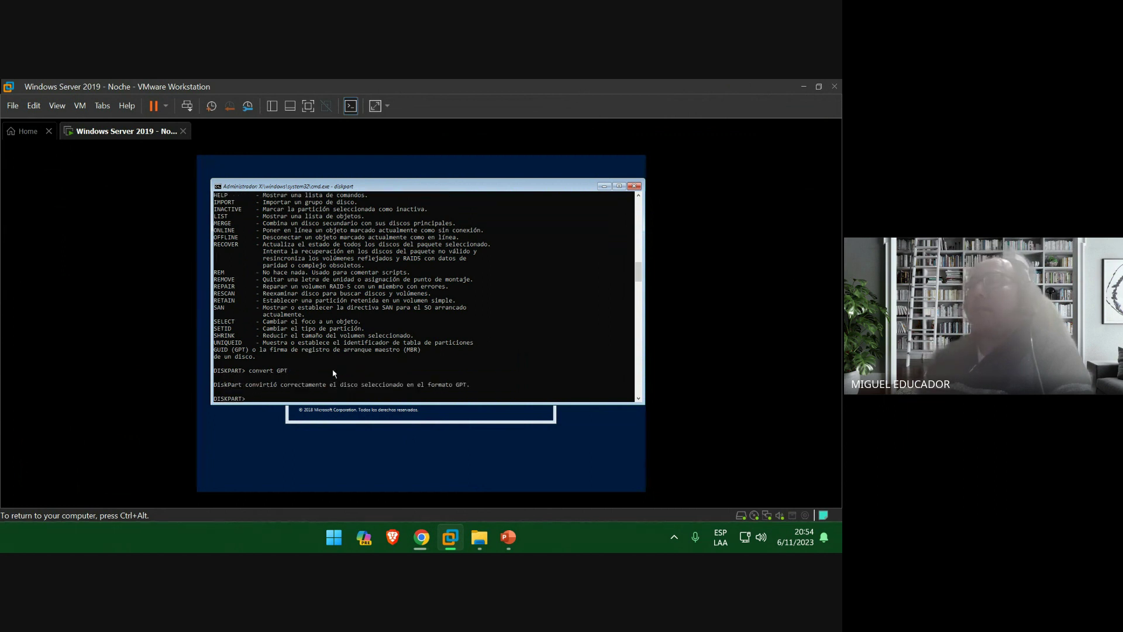
{"action": "scroll", "coordinate": [329, 374], "scroll_direction": "down", "scroll_amount": 1}
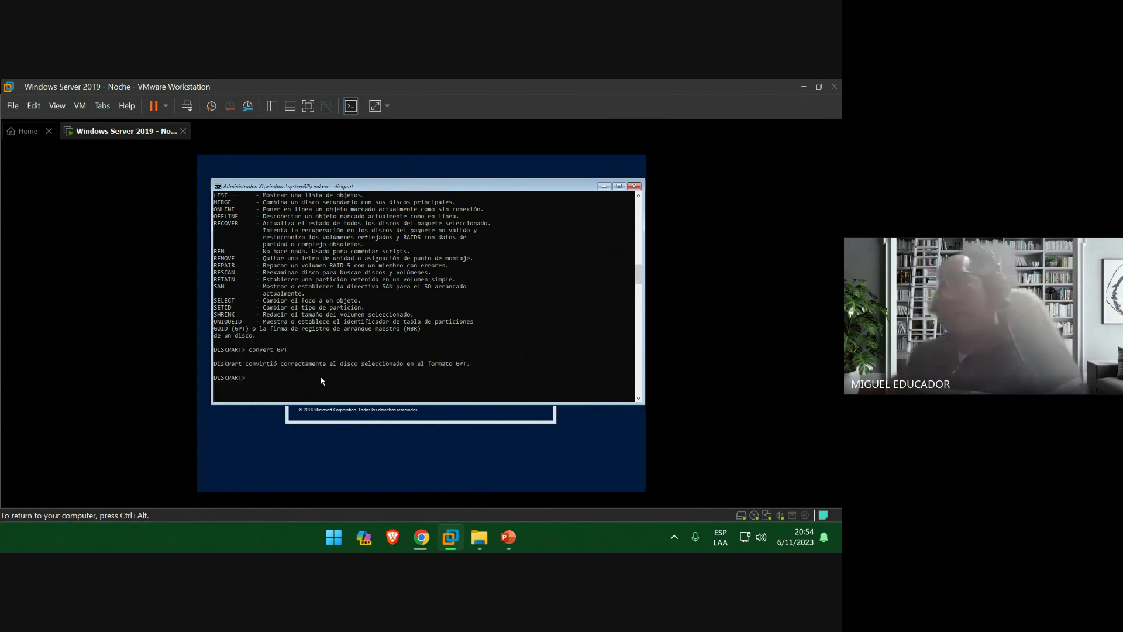
{"action": "scroll", "coordinate": [315, 384], "scroll_direction": "down", "scroll_amount": 4}
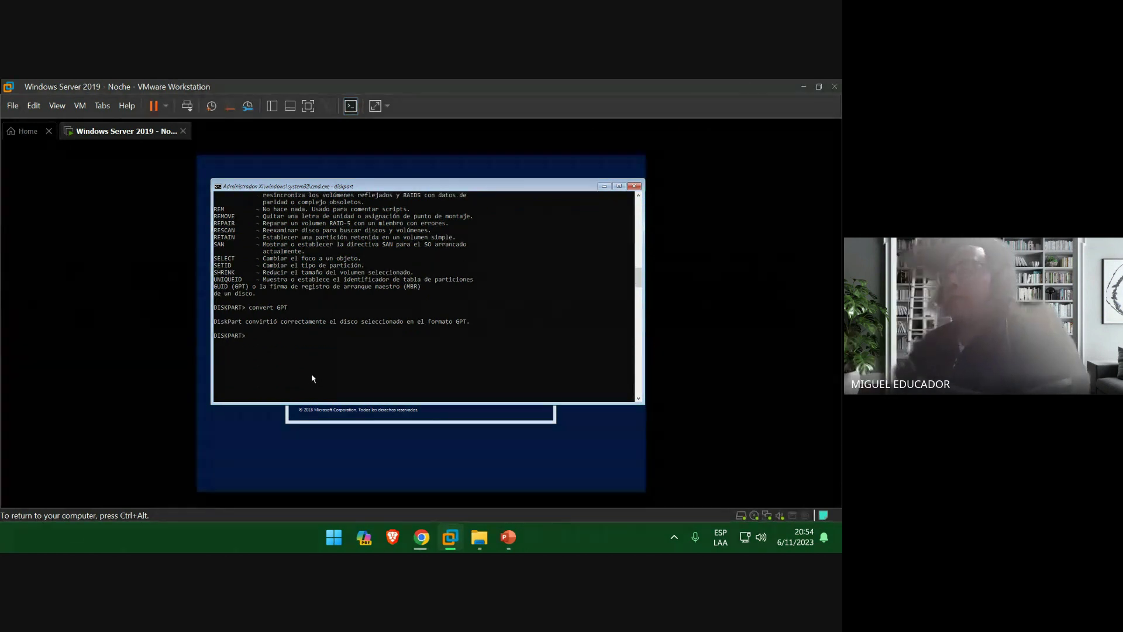
Step: Insert a screenshot of the successful GPT conversion onto slide 46
{"action": "left_click", "coordinate": [506, 537]}
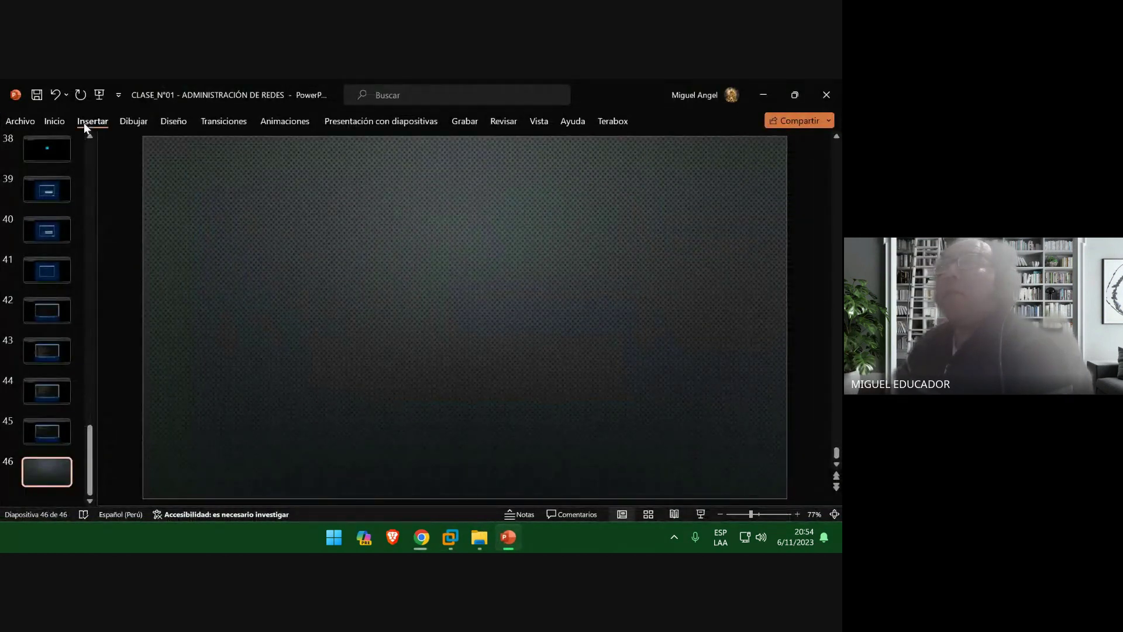
{"action": "left_click", "coordinate": [83, 122]}
{"action": "left_click", "coordinate": [177, 147]}
{"action": "left_click", "coordinate": [195, 232]}
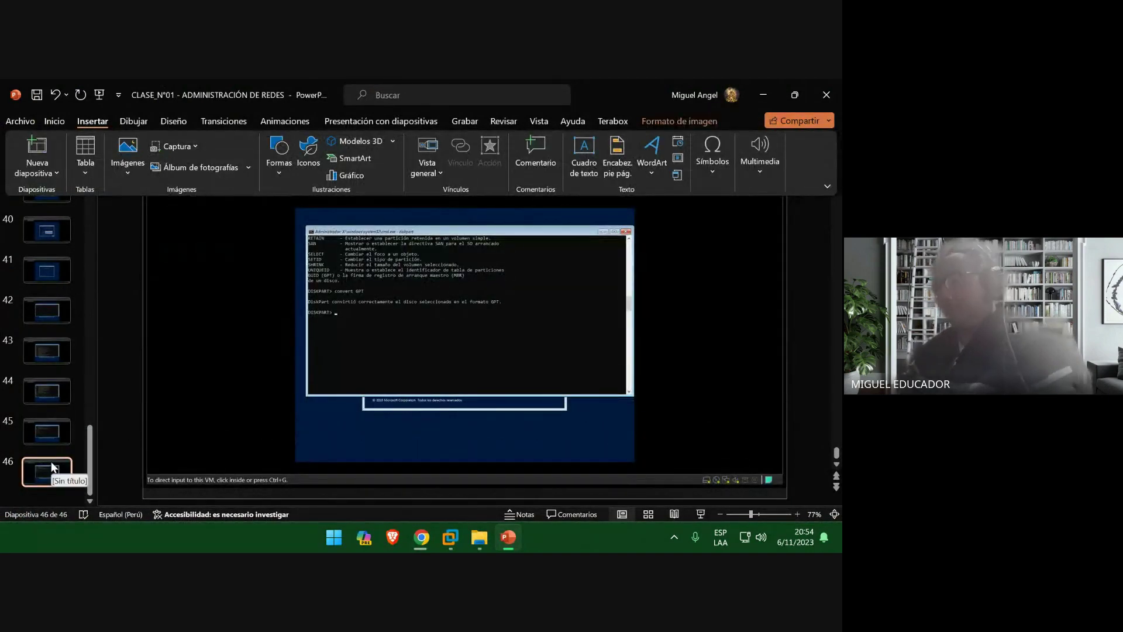
Step: Add blank slides 47 and 48, select slide 47, and minimize PowerPoint
{"action": "key", "text": "Return"}
{"action": "key", "text": "Return"}
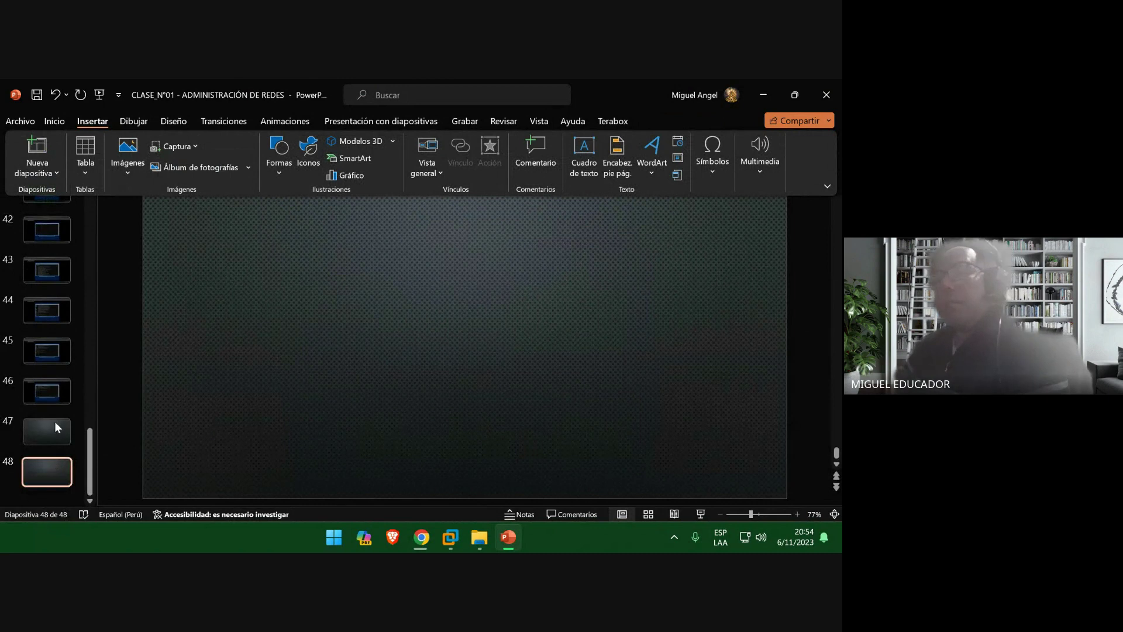
{"action": "double_click", "coordinate": [51, 122]}
{"action": "left_click", "coordinate": [55, 438]}
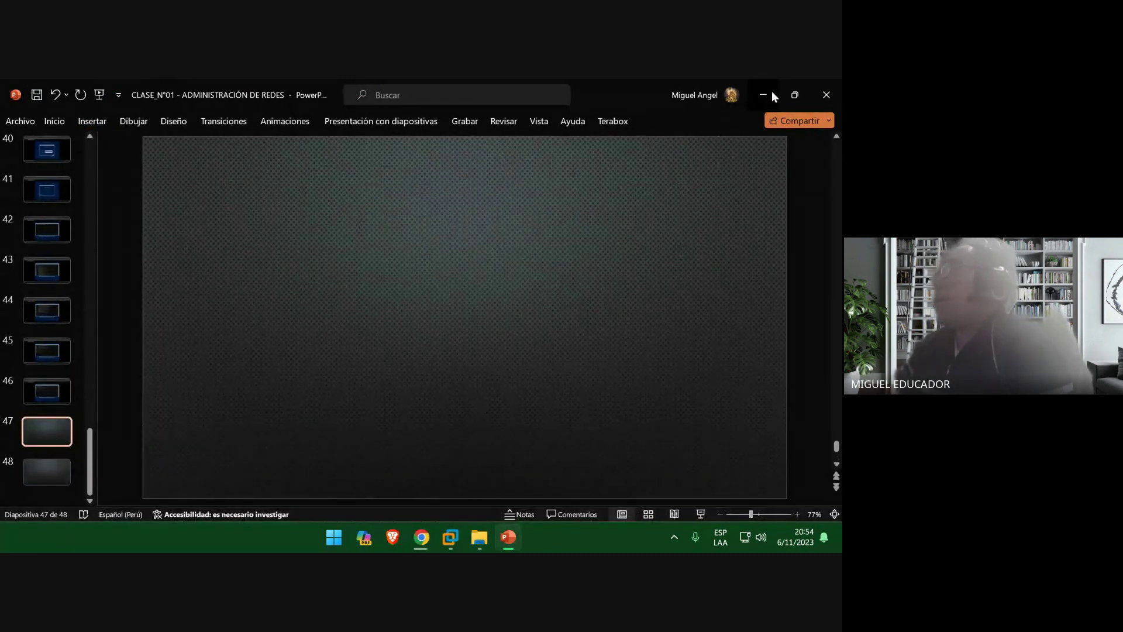
{"action": "left_click", "coordinate": [764, 95]}
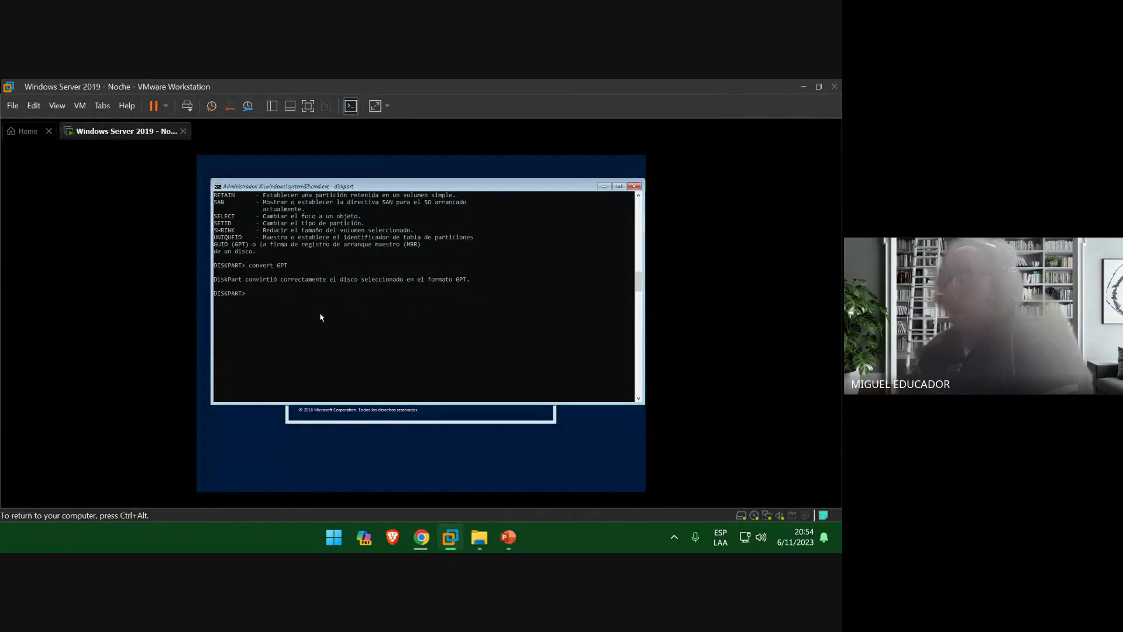
Step: Run LIST DISK to confirm disk 0 is flagged GPT, then switch back to PowerPoint
{"action": "type", "text": "LIST D"}
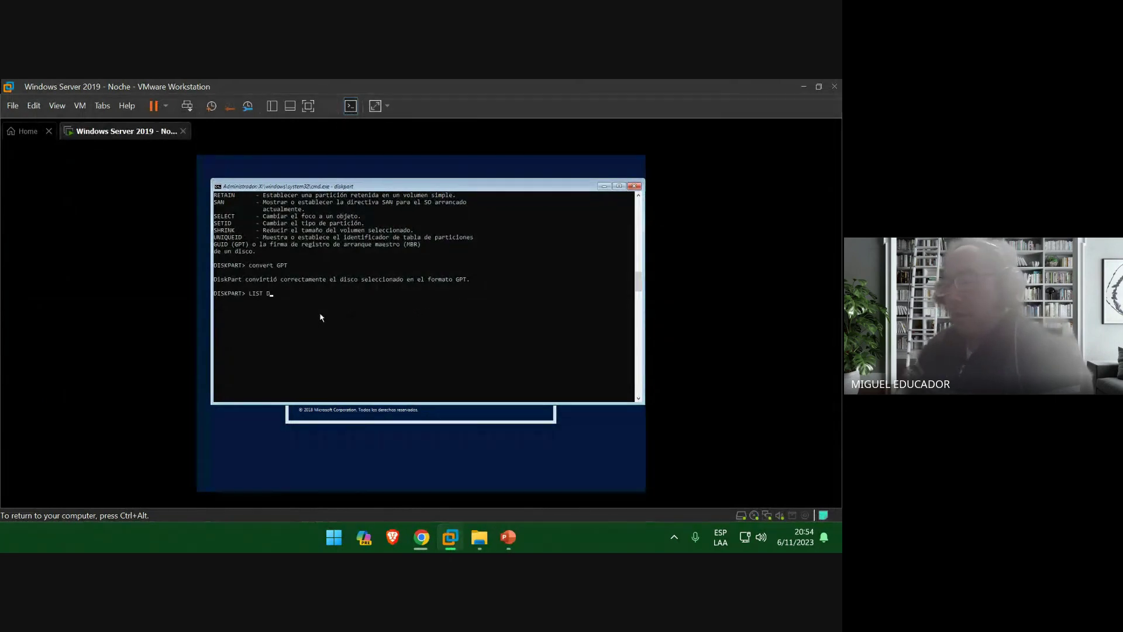
{"action": "type", "text": "ISK"}
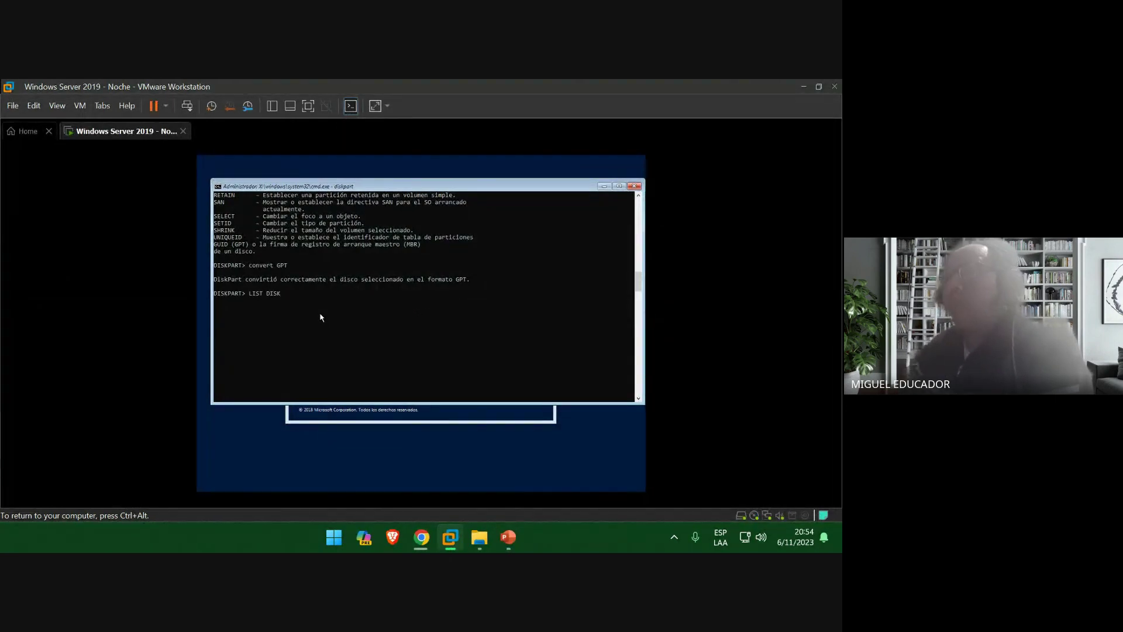
{"action": "key", "text": "Return"}
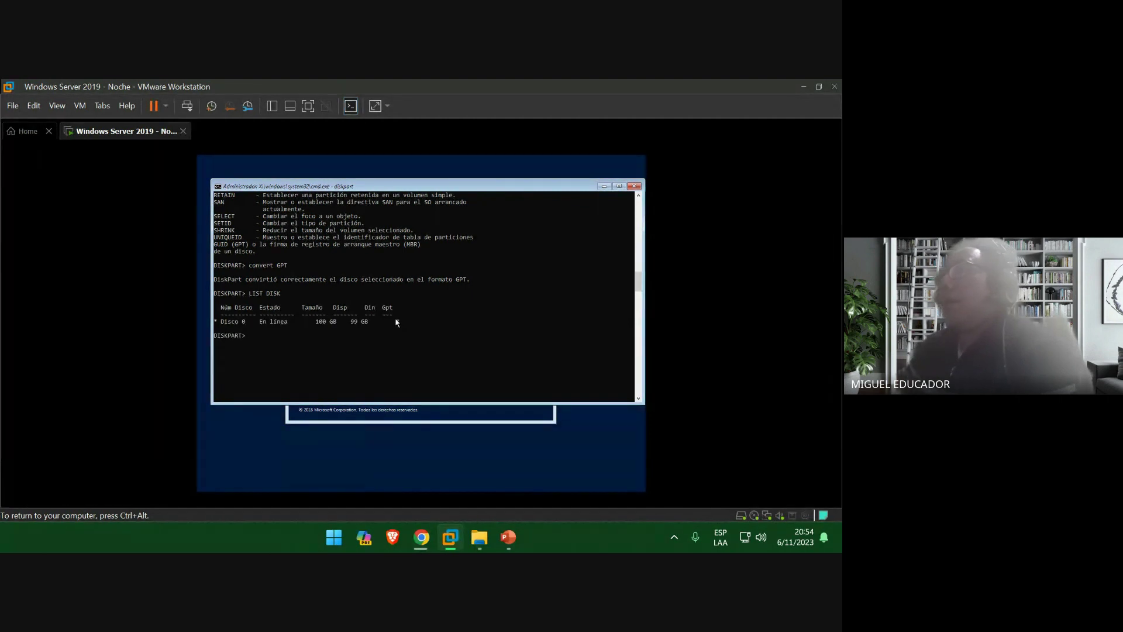
{"action": "key", "text": "ctrl+alt"}
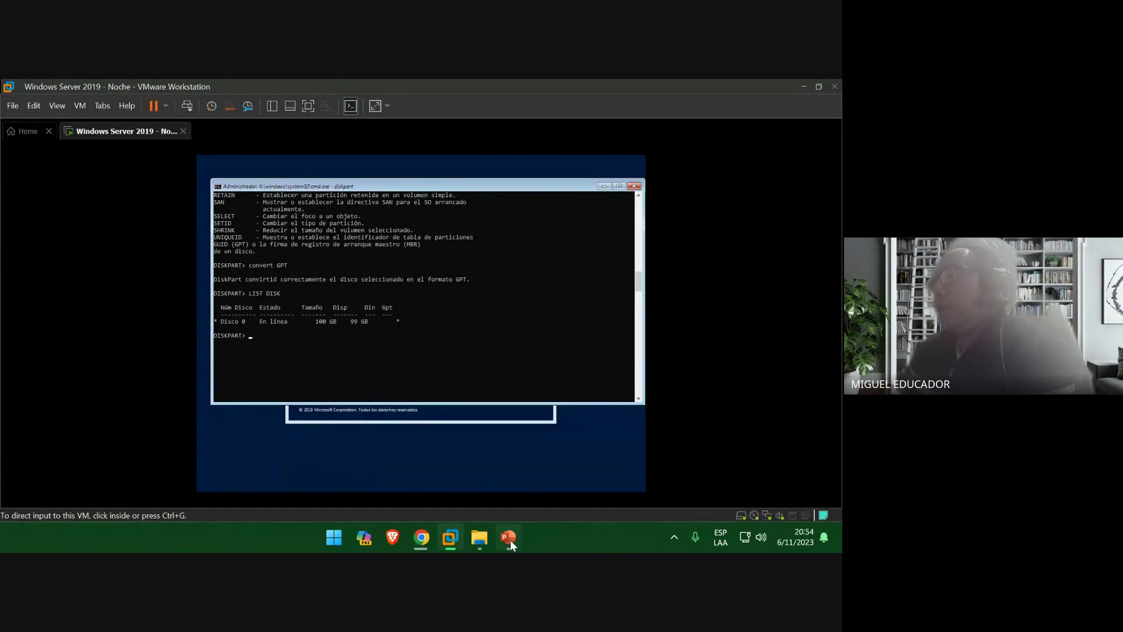
{"action": "left_click", "coordinate": [509, 539]}
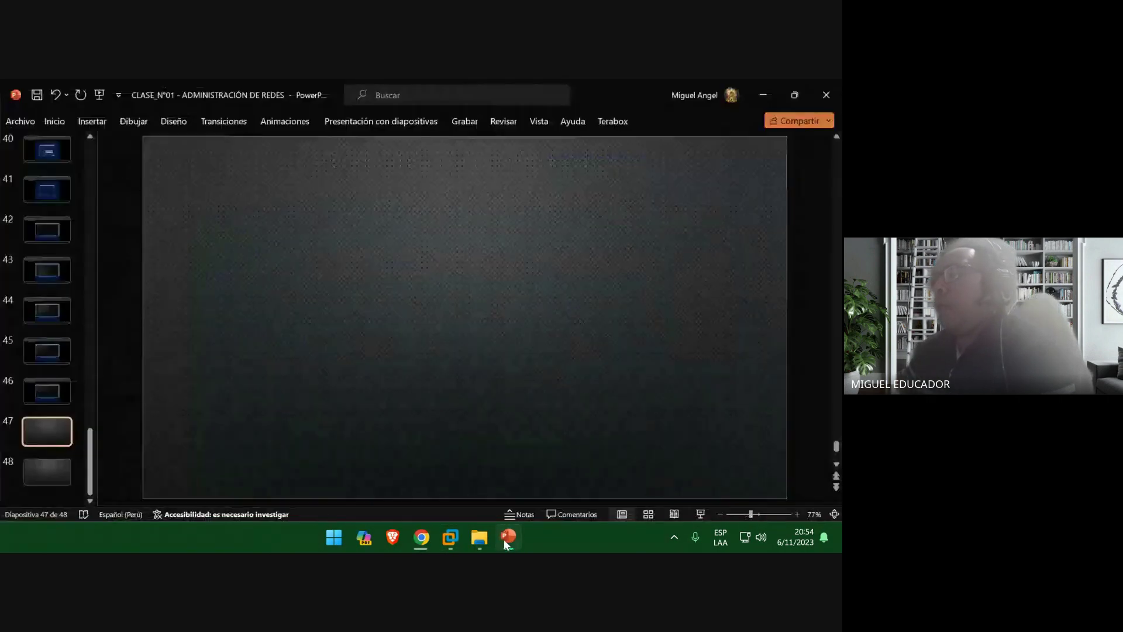
Step: Insert a screenshot of the GPT-flagged disk list onto slide 47
{"action": "left_click", "coordinate": [95, 122]}
{"action": "left_click", "coordinate": [180, 151]}
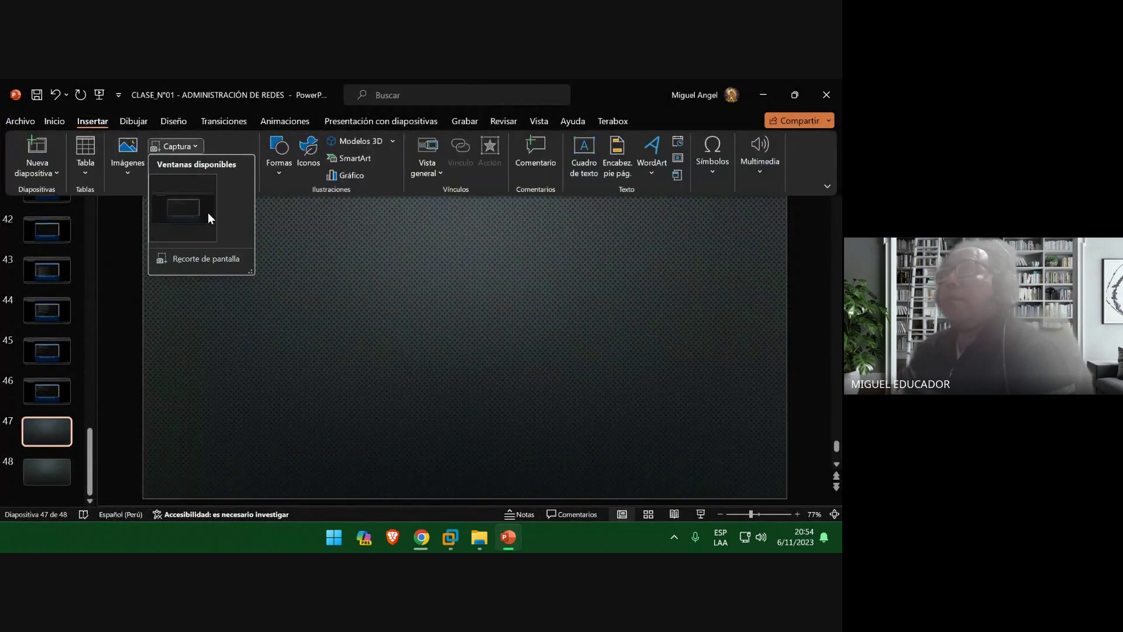
{"action": "left_click", "coordinate": [208, 212]}
Step: Move to slide 48, save the presentation, and minimize PowerPoint
{"action": "left_click", "coordinate": [58, 479]}
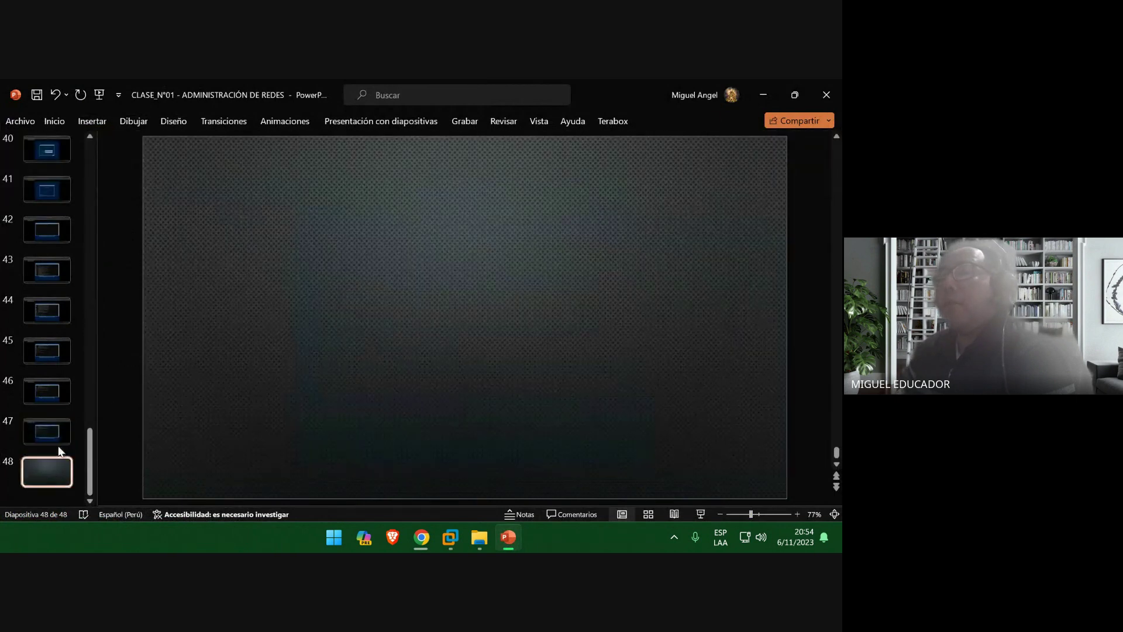
{"action": "left_click", "coordinate": [36, 95]}
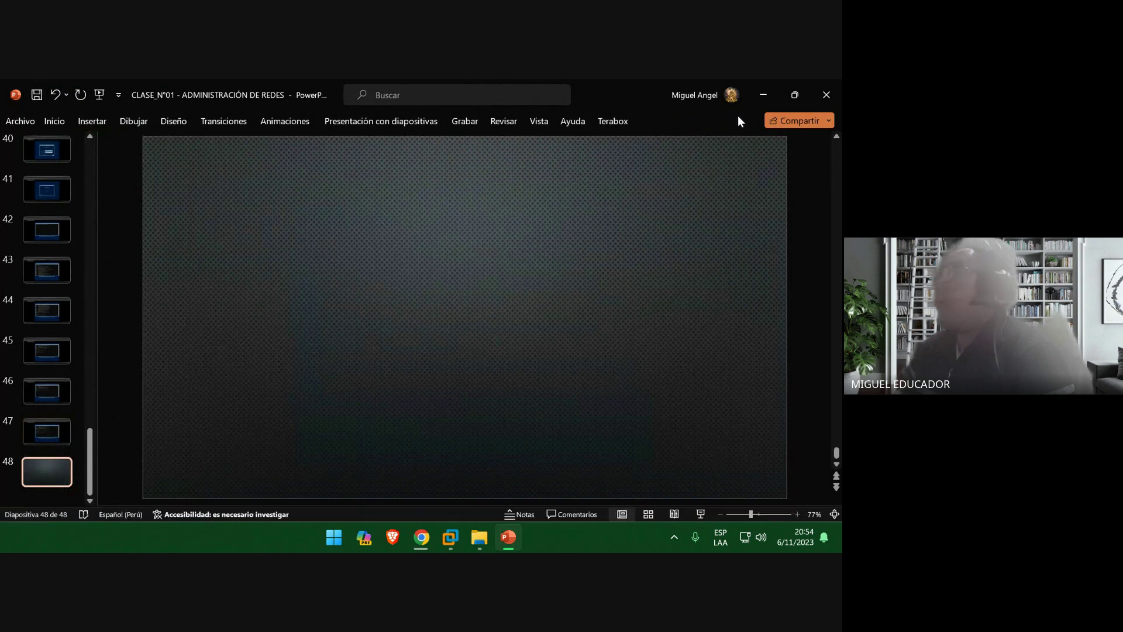
{"action": "left_click", "coordinate": [761, 93]}
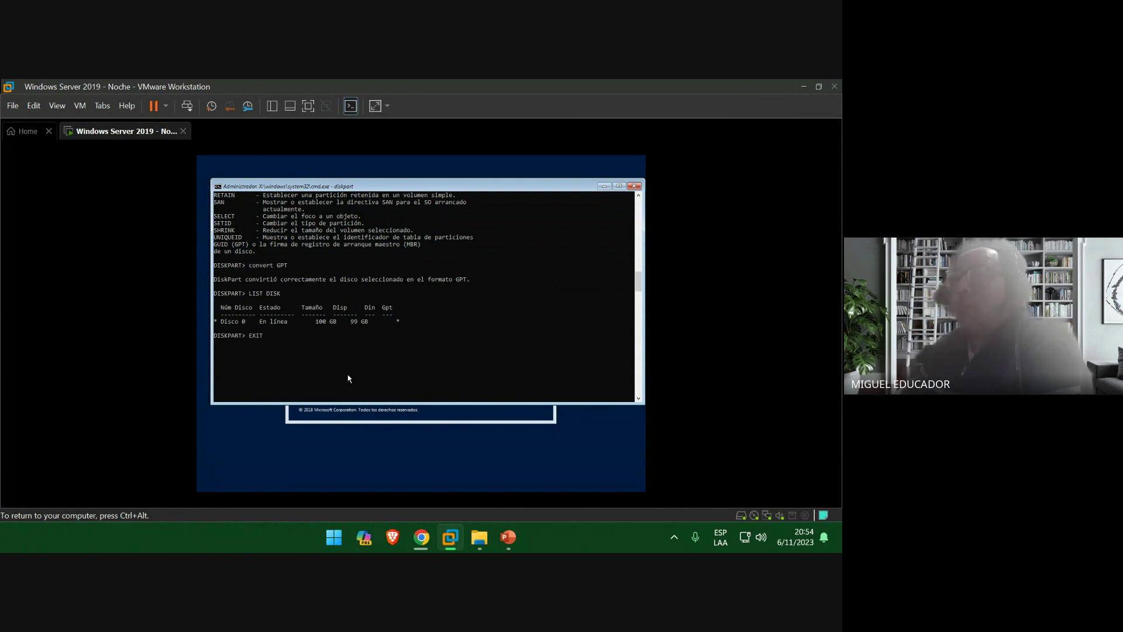
Step: Exit DiskPart to the X:\Sources> prompt and bring PowerPoint back to the front
{"action": "key", "text": "Return"}
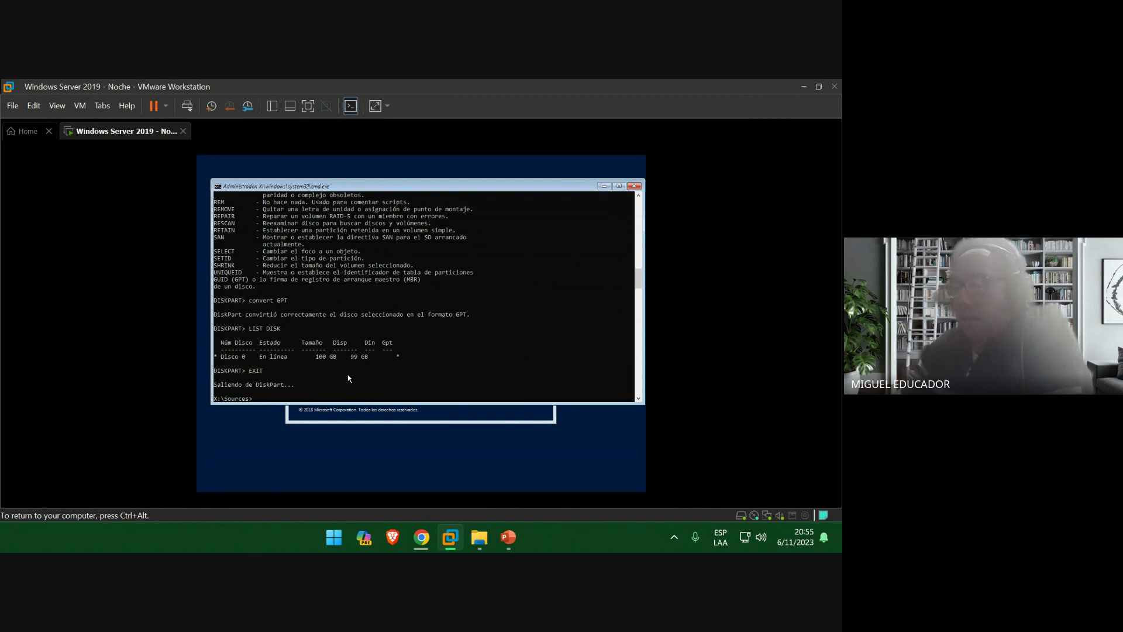
{"action": "left_click", "coordinate": [510, 538]}
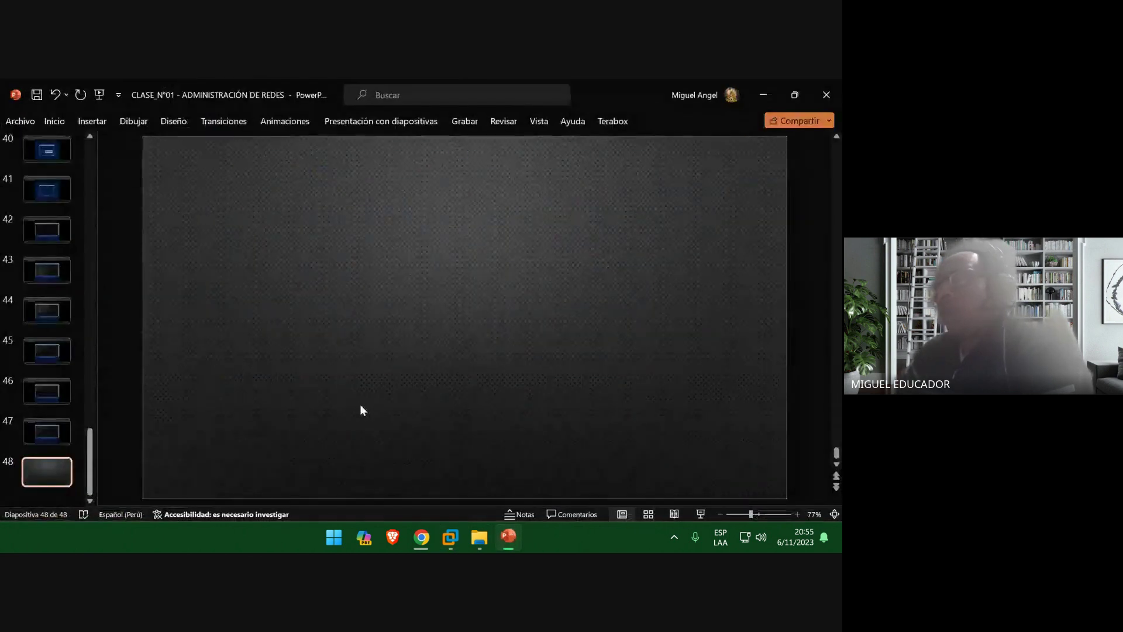
Step: Insert a screenshot of the exited DiskPart console onto slide 48
{"action": "left_click", "coordinate": [91, 122]}
{"action": "left_click", "coordinate": [175, 146]}
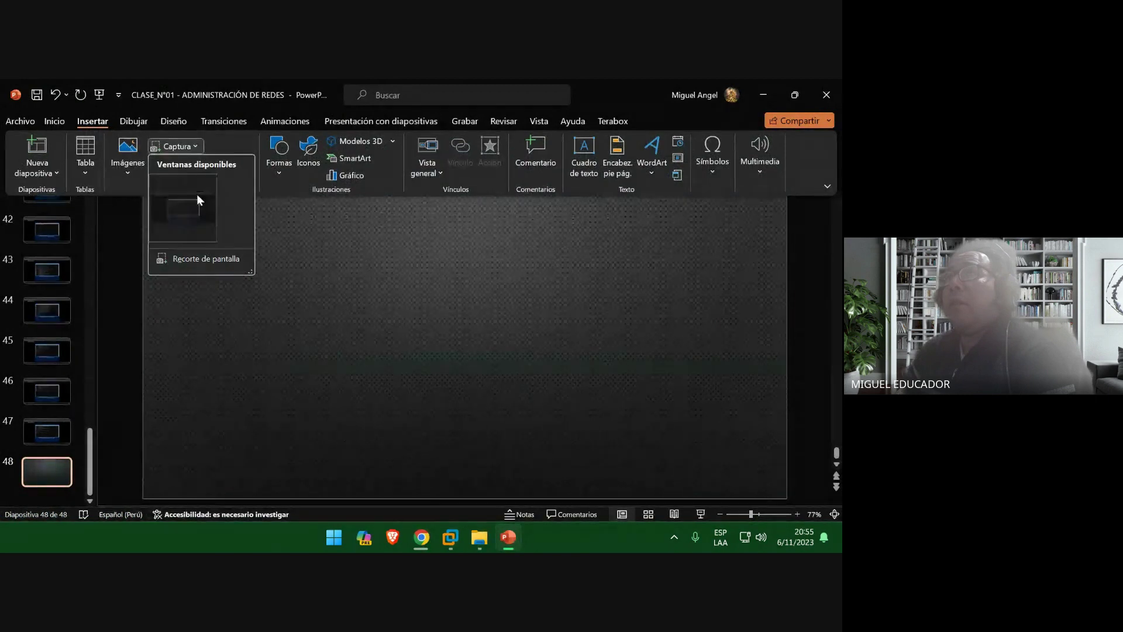
{"action": "left_click", "coordinate": [197, 199]}
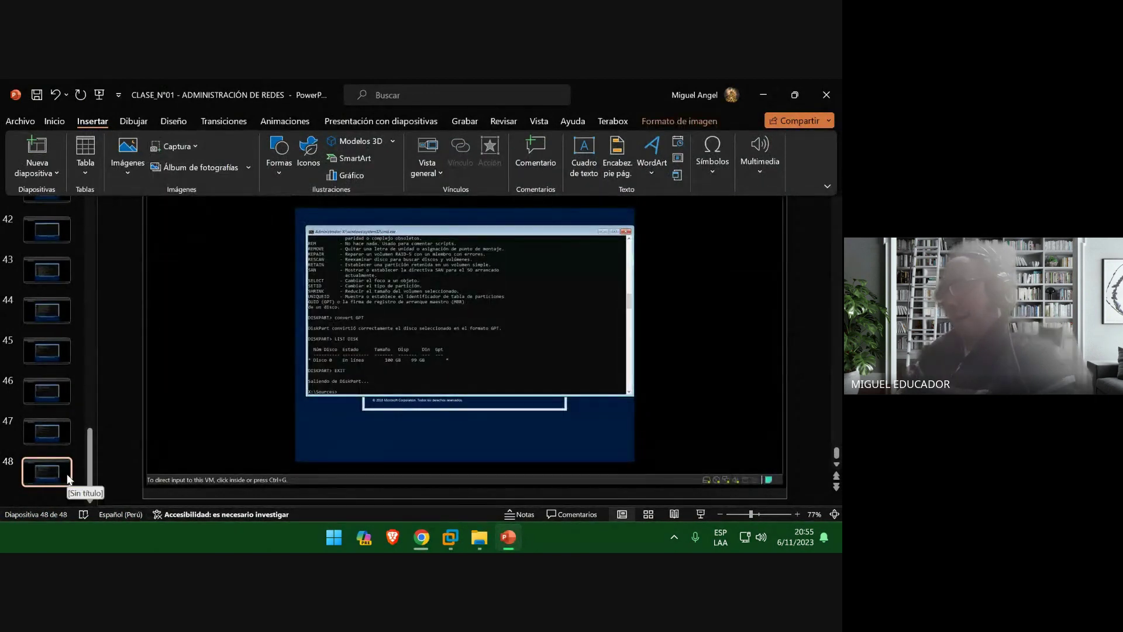
Step: Add blank slide 49, select it, save, and minimize PowerPoint
{"action": "key", "text": "ctrl+m"}
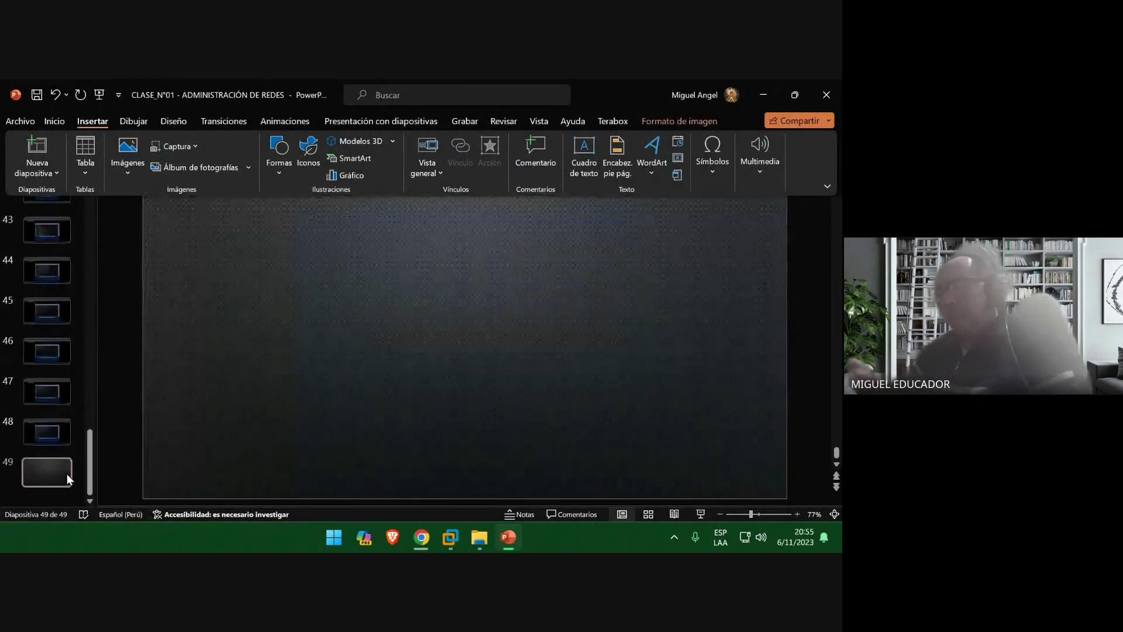
{"action": "left_click", "coordinate": [69, 478]}
{"action": "left_click", "coordinate": [37, 94]}
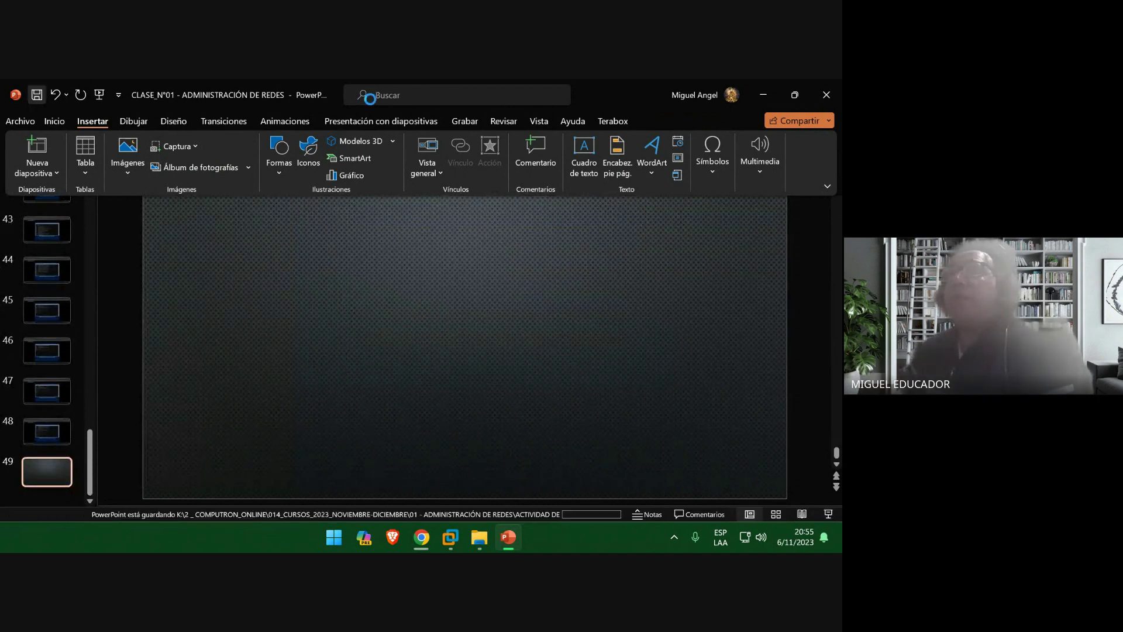
{"action": "left_click", "coordinate": [762, 96]}
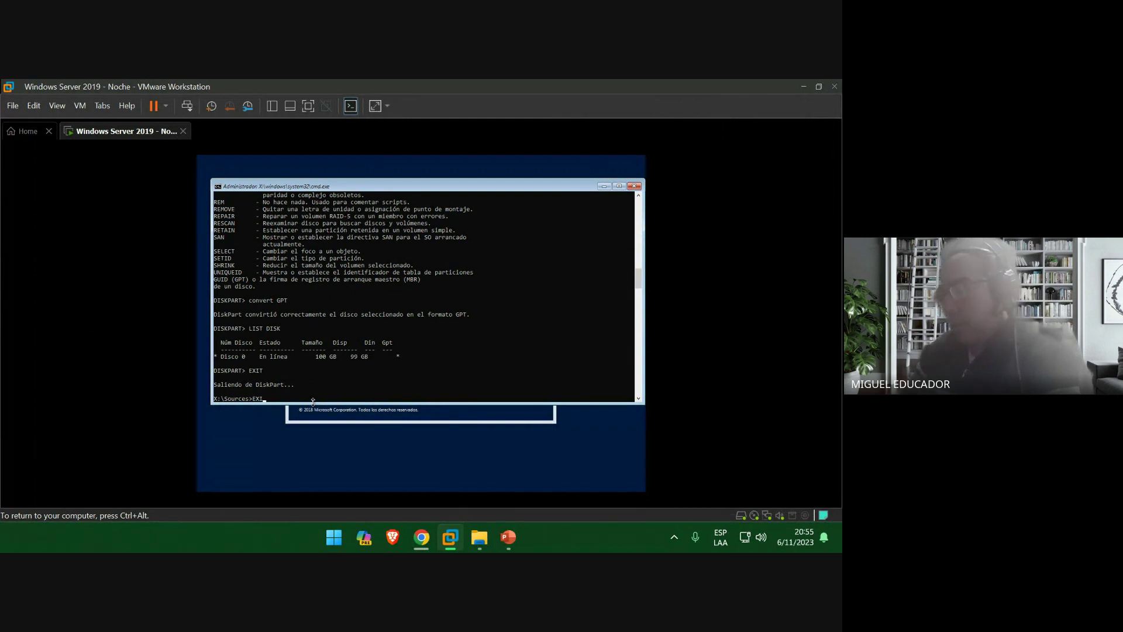
Step: Finish typing EXIT to close the VM's command prompt, then return to PowerPoint
{"action": "type", "text": "T"}
{"action": "key", "text": "Return"}
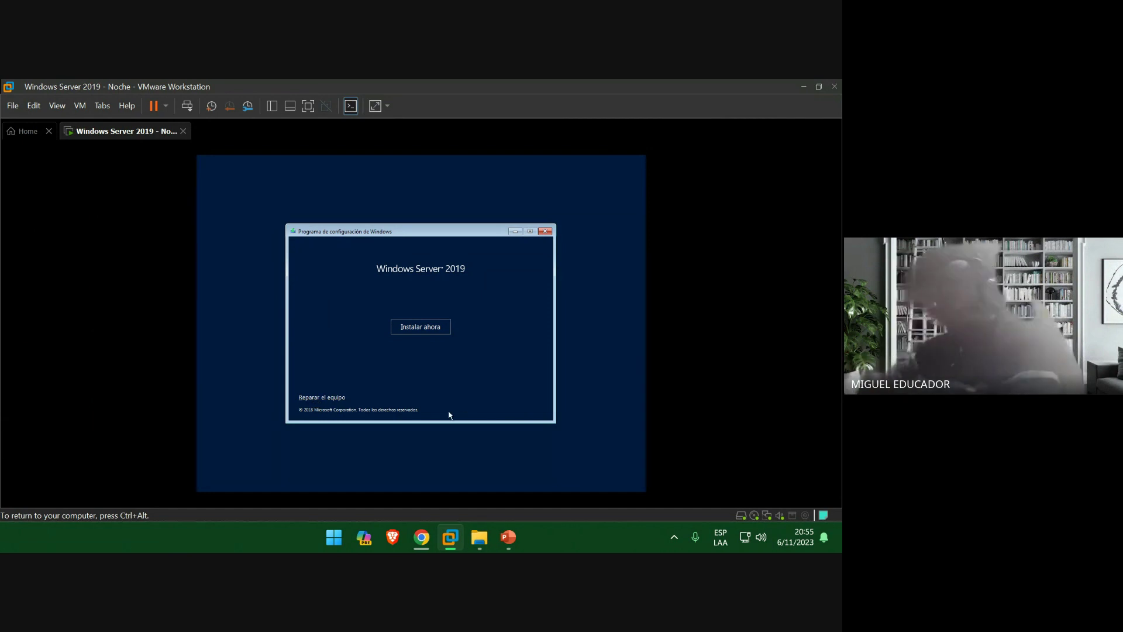
{"action": "left_click", "coordinate": [507, 536]}
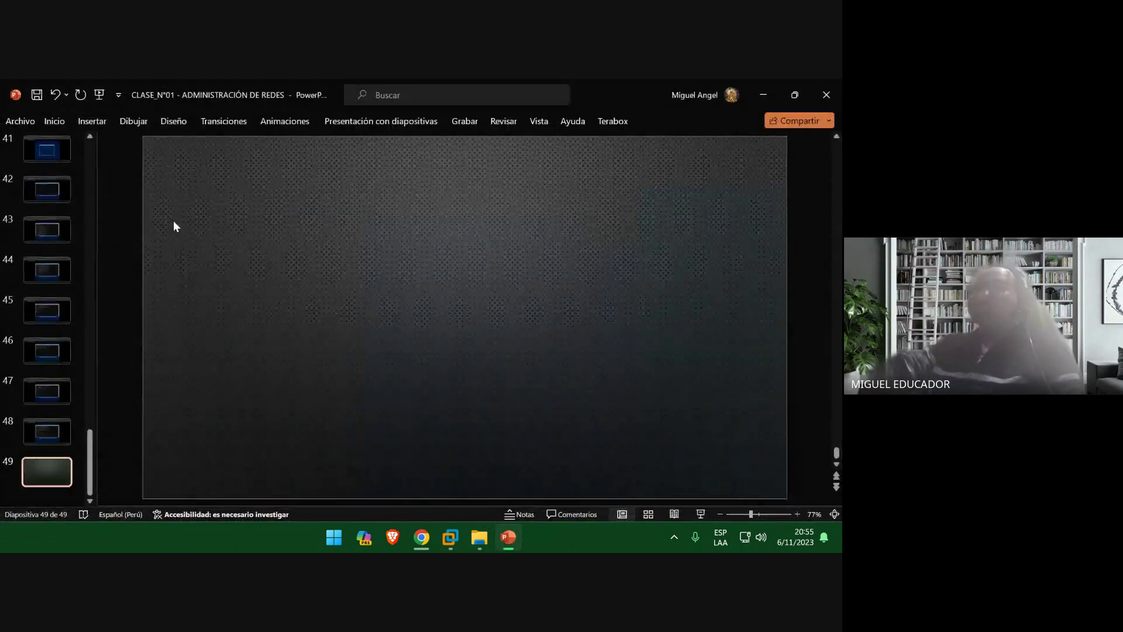
Step: Insert a screenshot of the Windows Server 2019 'Instalar ahora' setup screen onto slide 49
{"action": "left_click", "coordinate": [103, 124]}
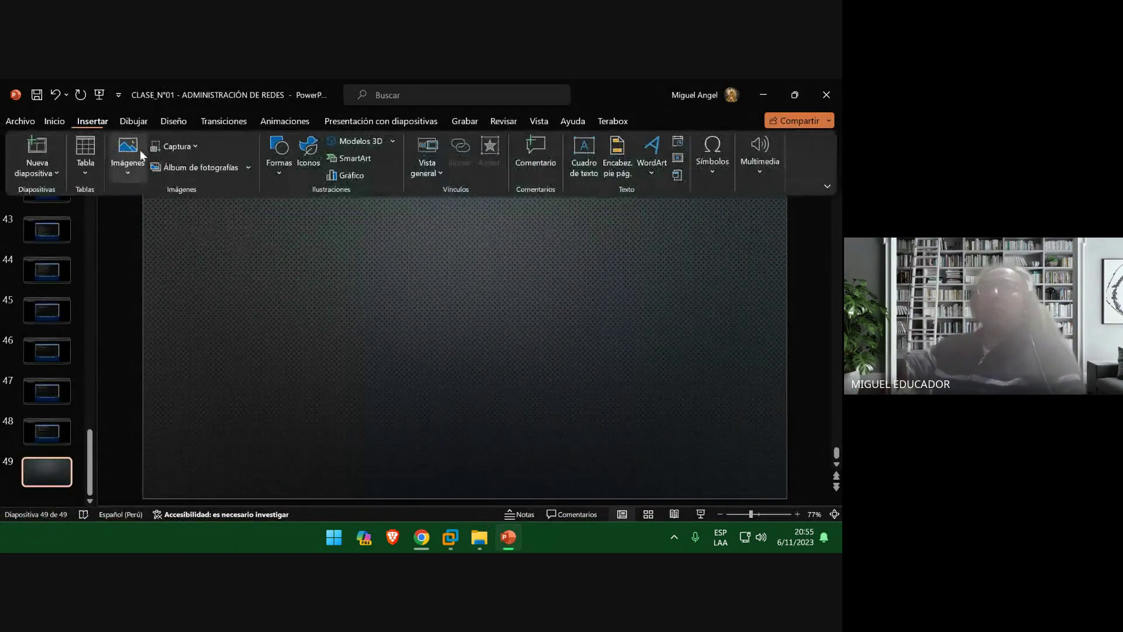
{"action": "left_click", "coordinate": [174, 147]}
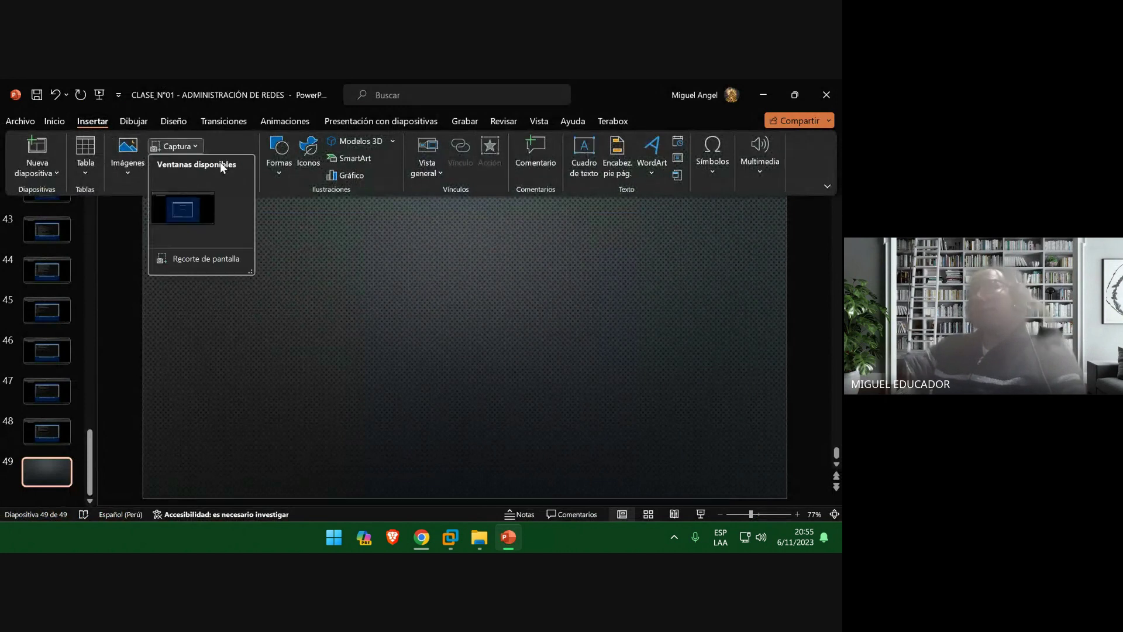
{"action": "left_click", "coordinate": [207, 201]}
Step: Add blank slides 50 through 53 after slide 49, then minimize PowerPoint
{"action": "left_click", "coordinate": [33, 467]}
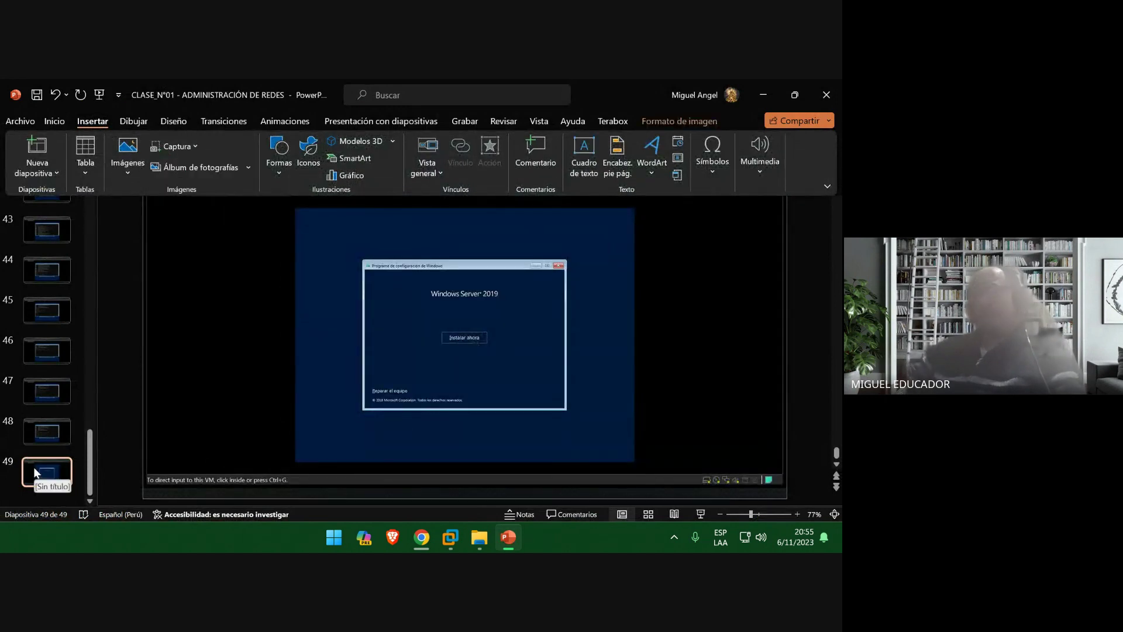
{"action": "key", "text": "Return"}
{"action": "key", "text": "Return"}
{"action": "key", "text": "Return"}
{"action": "key", "text": "Return"}
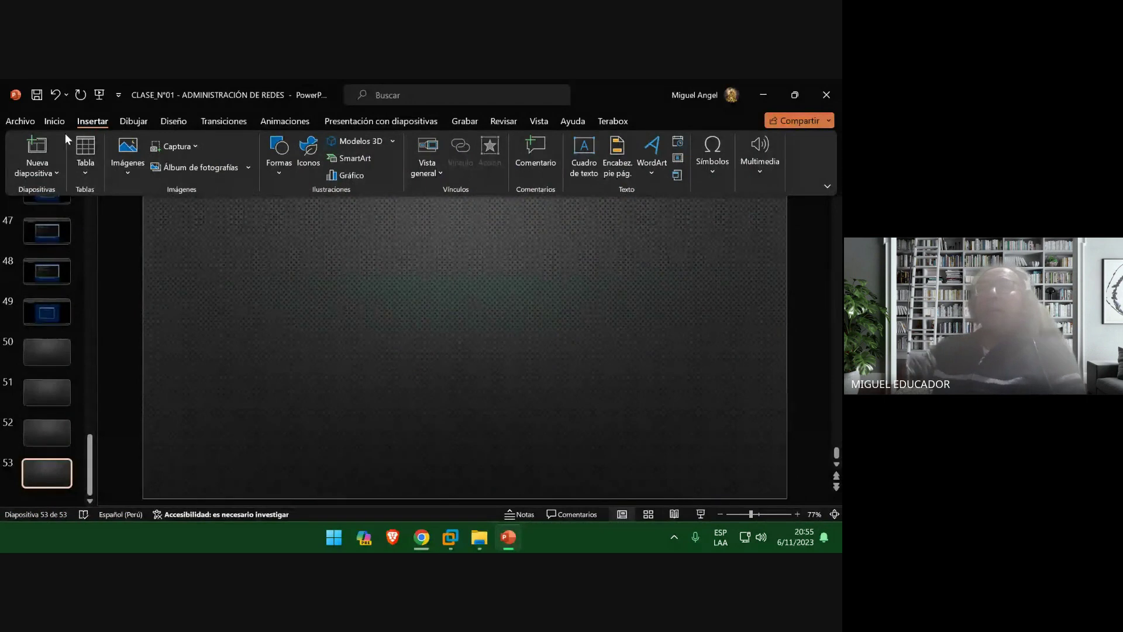
{"action": "left_click", "coordinate": [764, 95]}
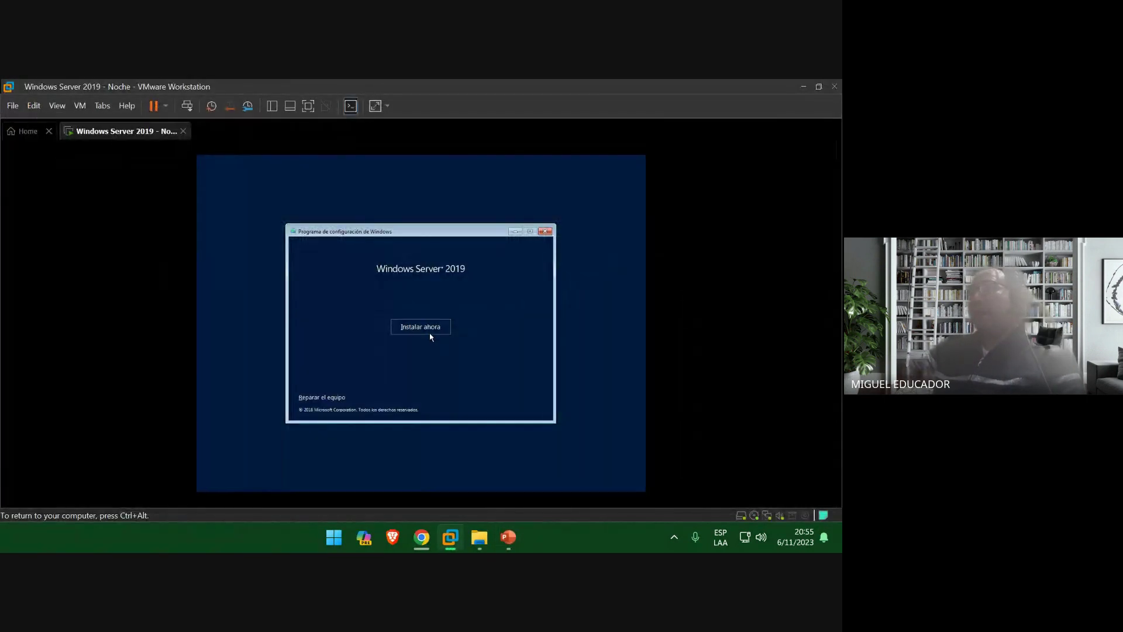
Step: Launch Windows Server 2019 setup with Instalar ahora up to the edition list, then return to PowerPoint
{"action": "left_click", "coordinate": [431, 332]}
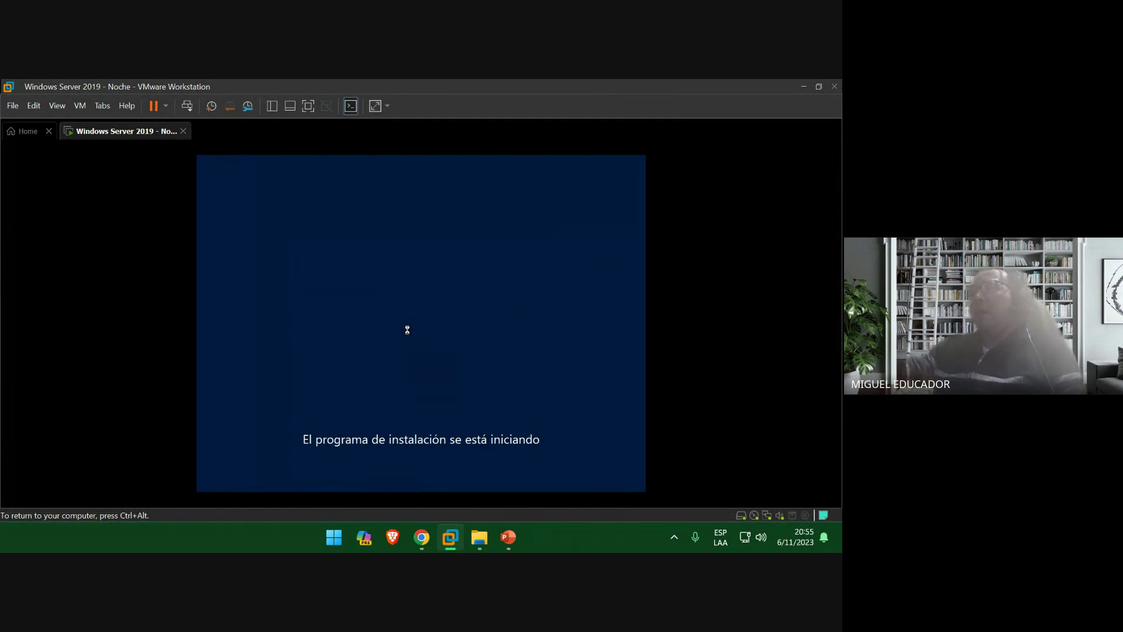
{"action": "key", "text": "ctrl+alt"}
{"action": "left_click", "coordinate": [516, 539]}
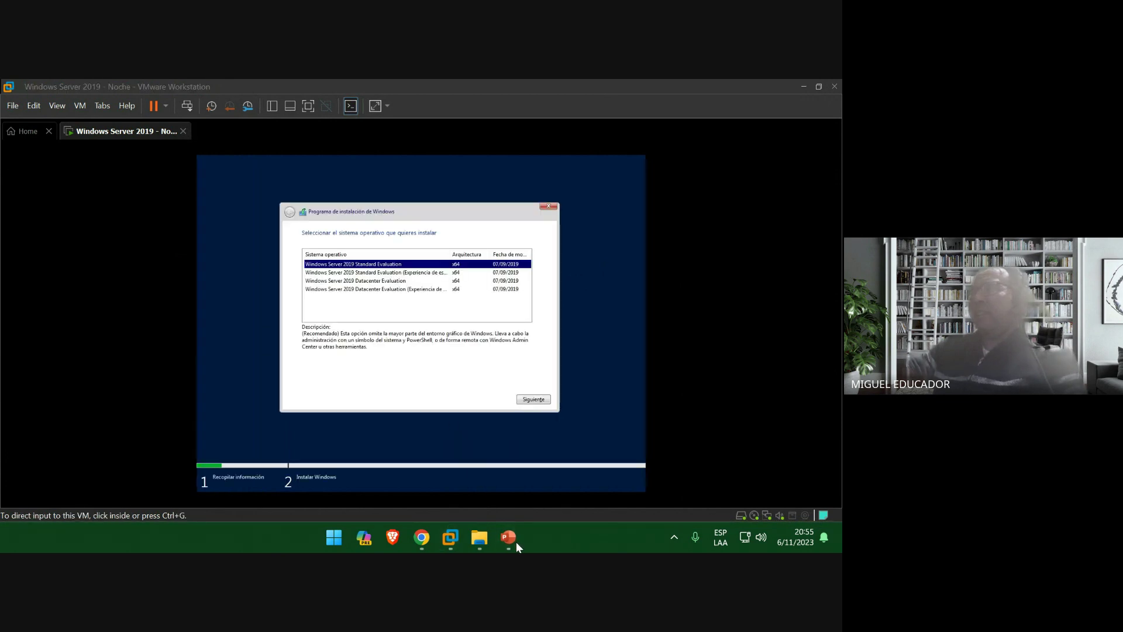
{"action": "left_click", "coordinate": [510, 538]}
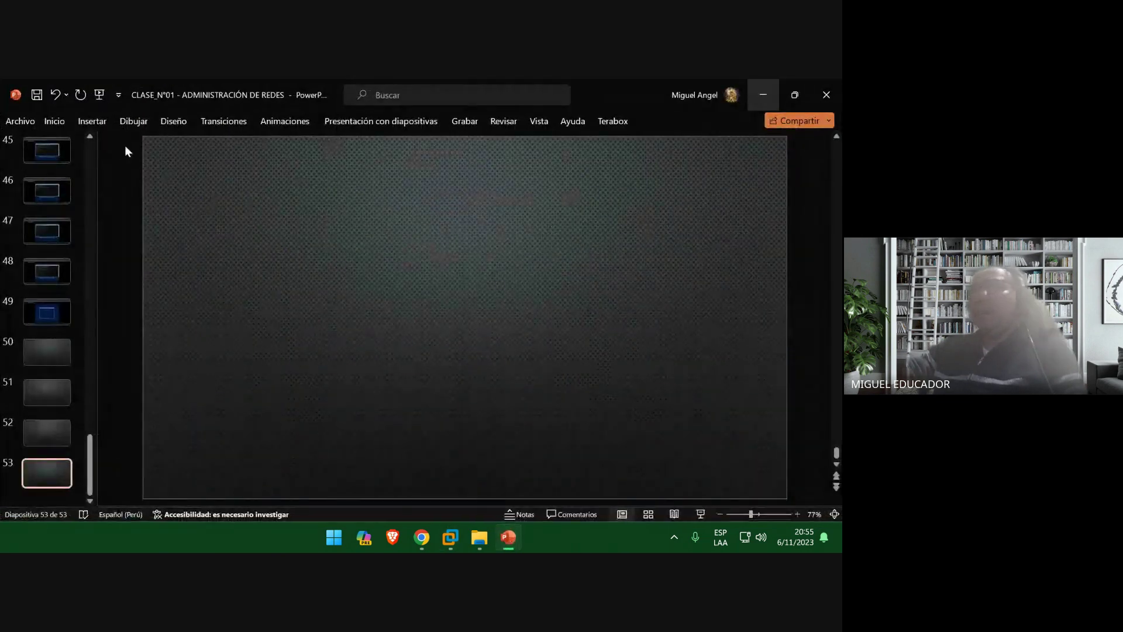
Step: Insert a VMware window screenshot of the edition list on slide 53, move it after slide 49, then minimize PowerPoint
{"action": "left_click", "coordinate": [91, 124]}
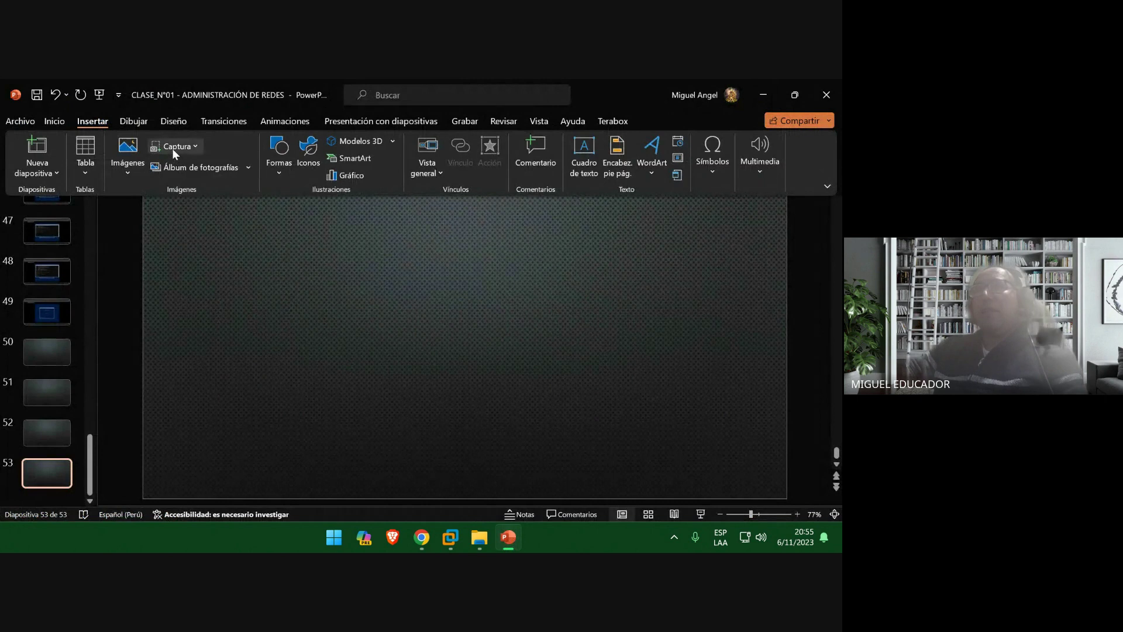
{"action": "left_click", "coordinate": [172, 148]}
{"action": "left_click", "coordinate": [188, 201]}
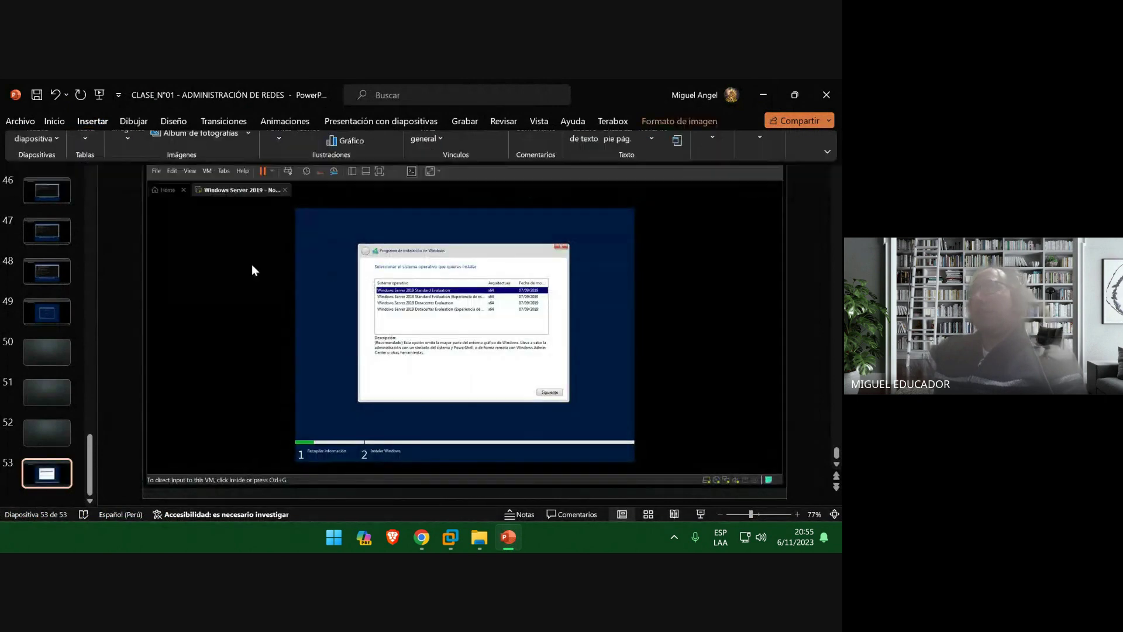
{"action": "double_click", "coordinate": [107, 125]}
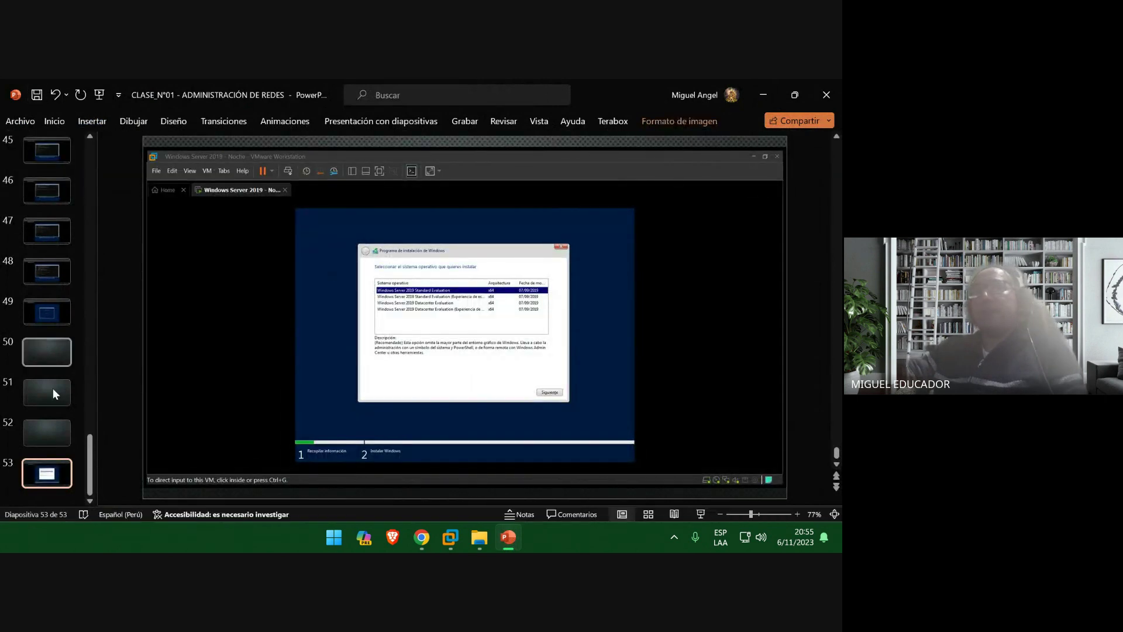
{"action": "left_click_drag", "start_coordinate": [61, 457], "coordinate": [54, 401]}
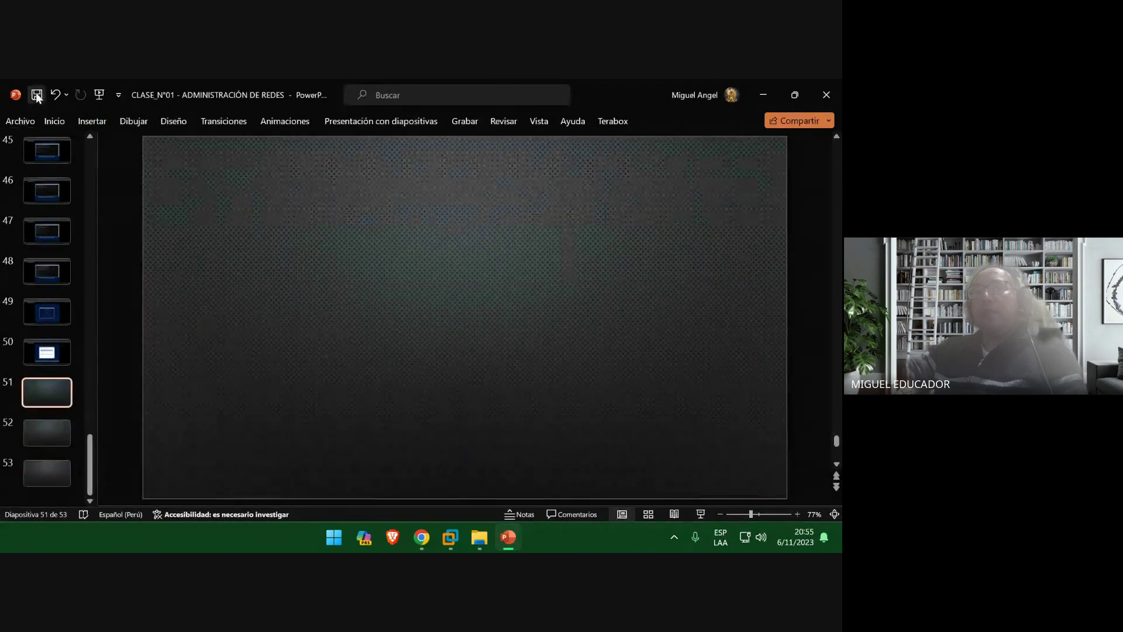
{"action": "left_click", "coordinate": [769, 82]}
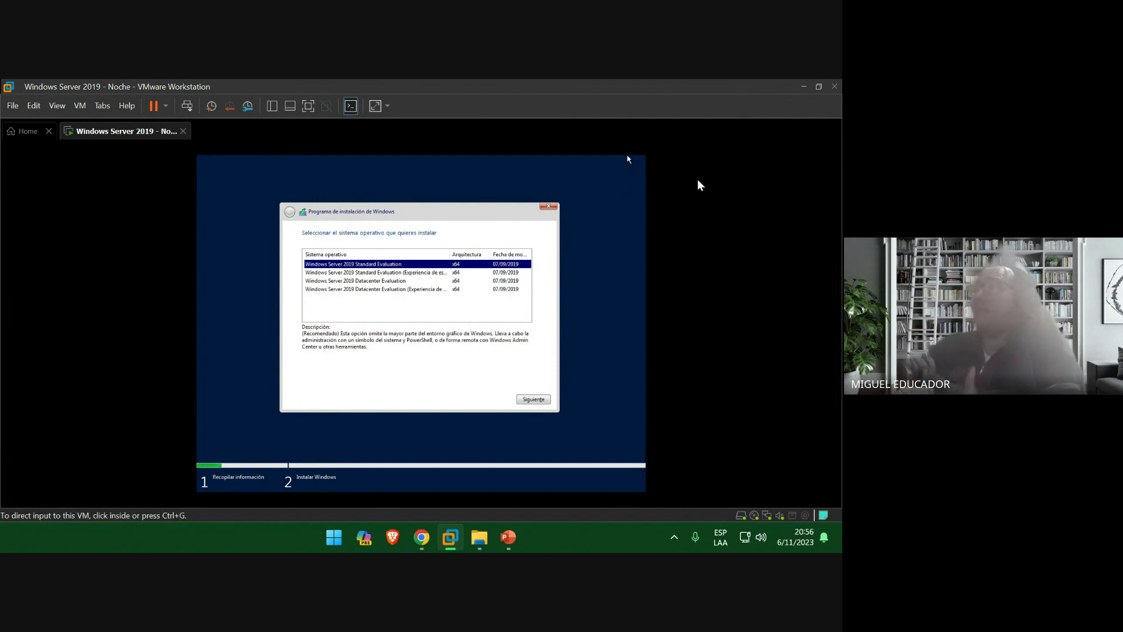
Step: Widen the edition column past the Arquitectura divider to show full Standard and Datacenter Evaluation names
{"action": "left_click_drag", "start_coordinate": [448, 253], "coordinate": [473, 252]}
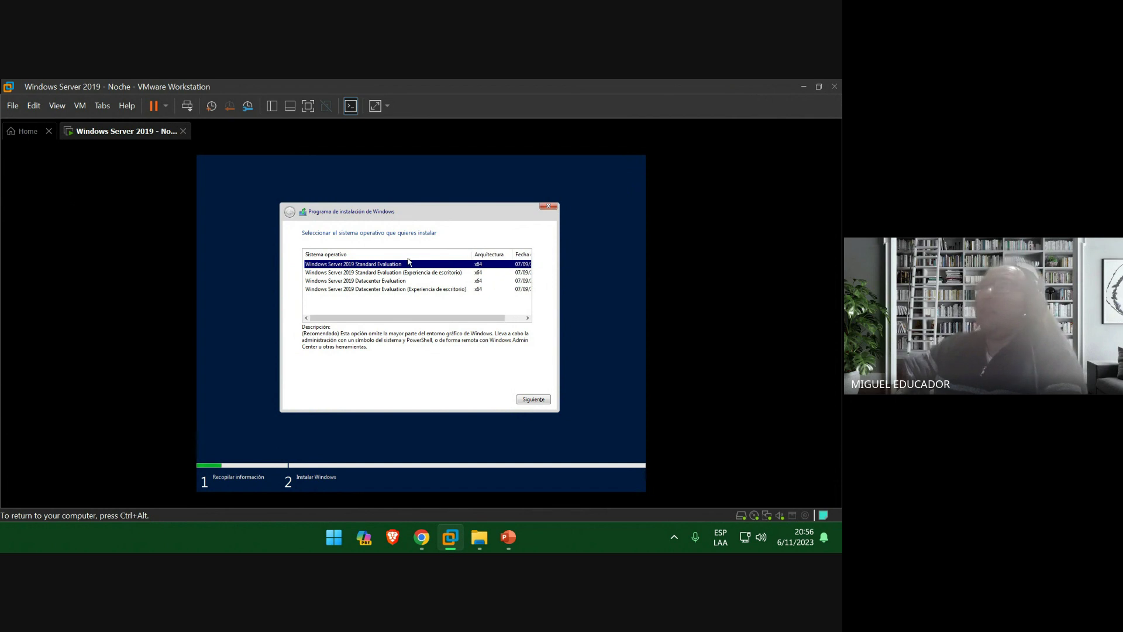
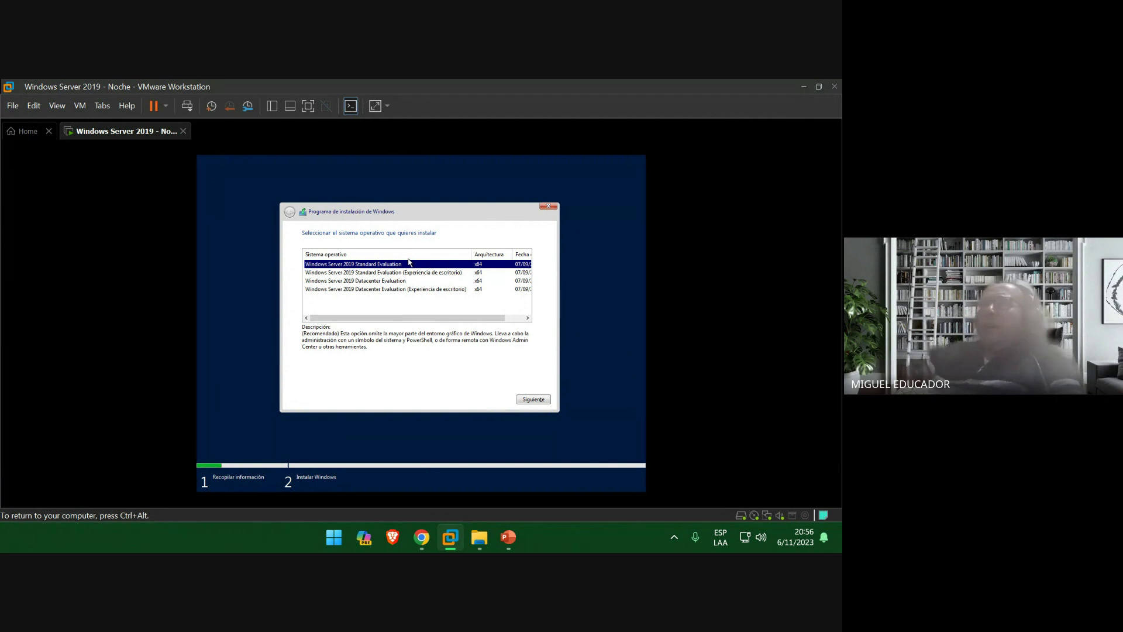
Step: Select 'Windows Server 2019 Standard Evaluation (Experiencia de escritorio)' in the setup edition list
{"action": "left_click", "coordinate": [429, 274]}
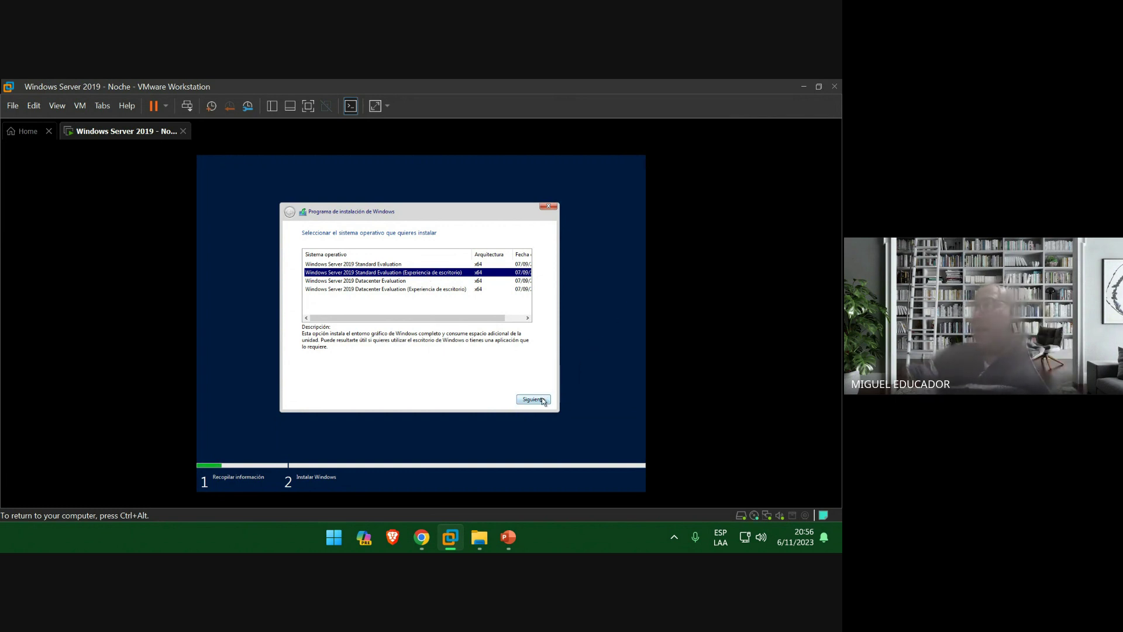
Step: Insert a screenshot of the VM's edition-choice screen into PowerPoint slide 51
{"action": "left_click", "coordinate": [507, 534]}
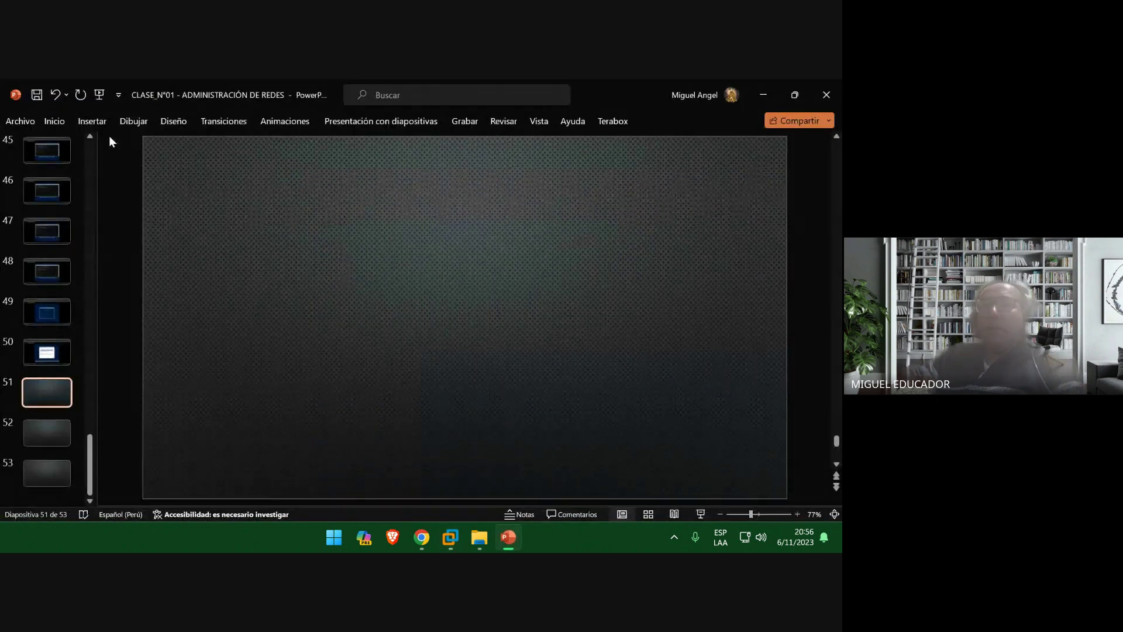
{"action": "left_click", "coordinate": [92, 122]}
{"action": "left_click", "coordinate": [166, 145]}
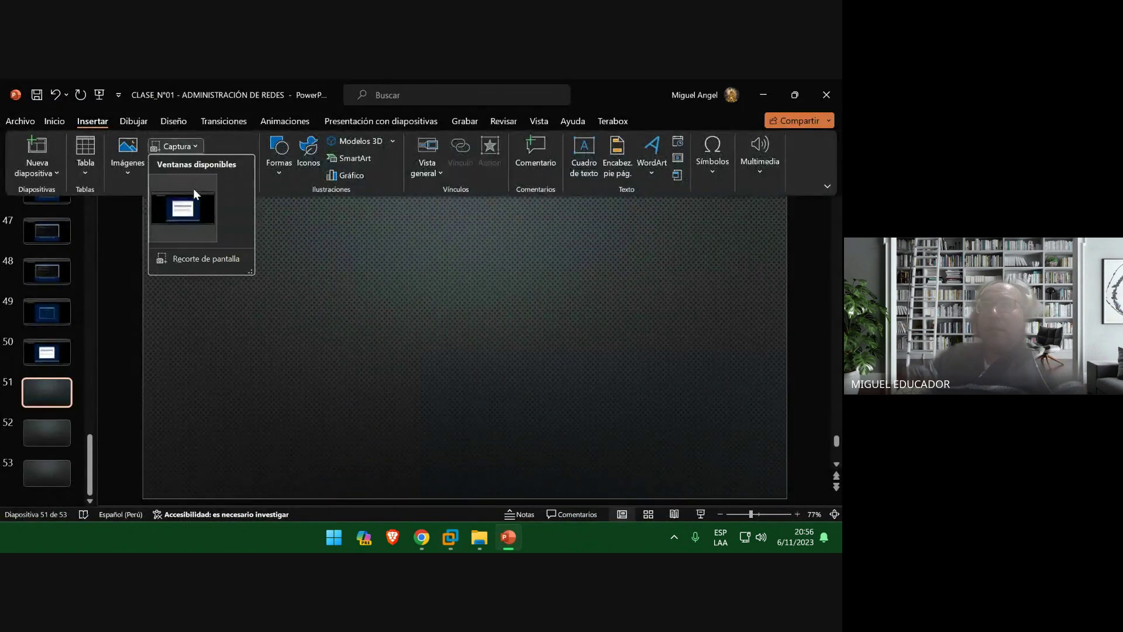
{"action": "left_click", "coordinate": [193, 199]}
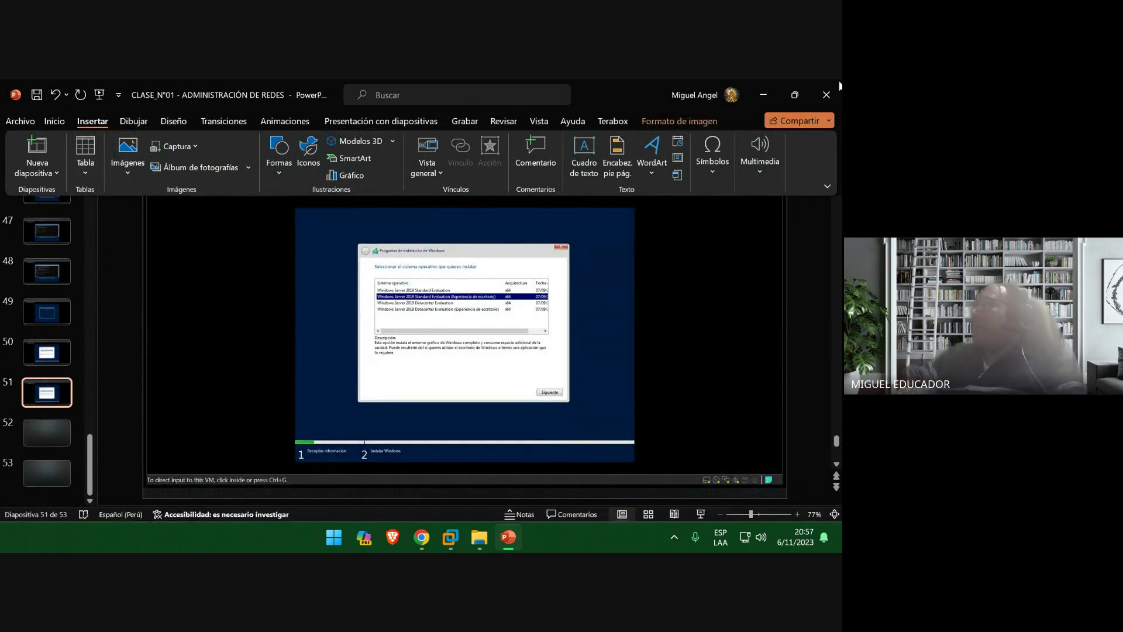
Step: Advance setup to the license terms and capture that screen onto slide 52
{"action": "left_click", "coordinate": [764, 96]}
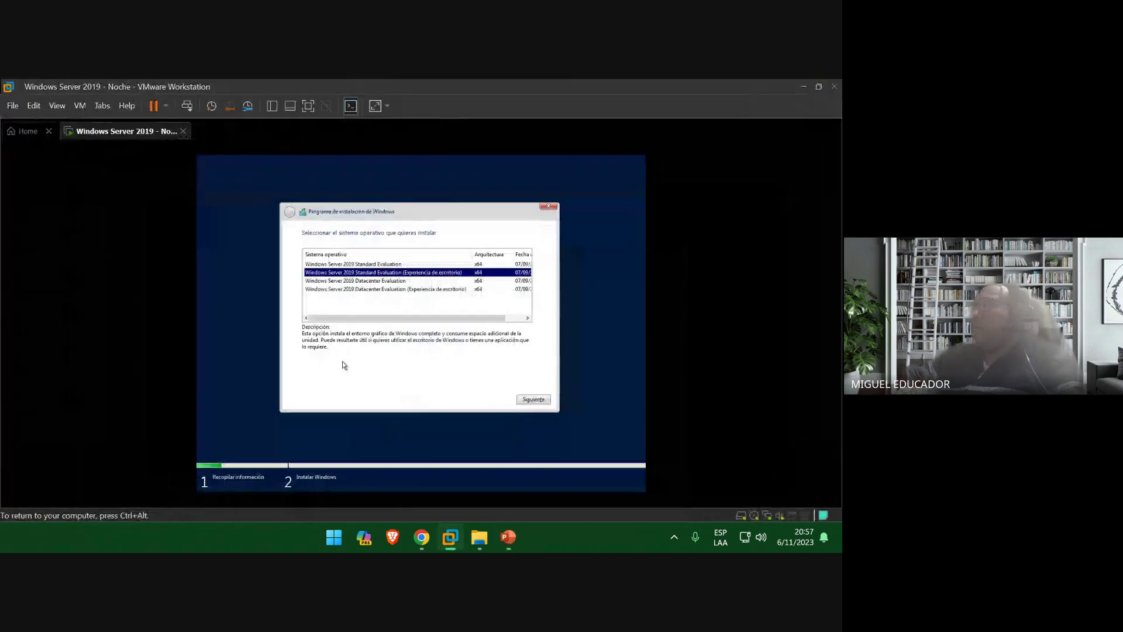
{"action": "left_click", "coordinate": [530, 401]}
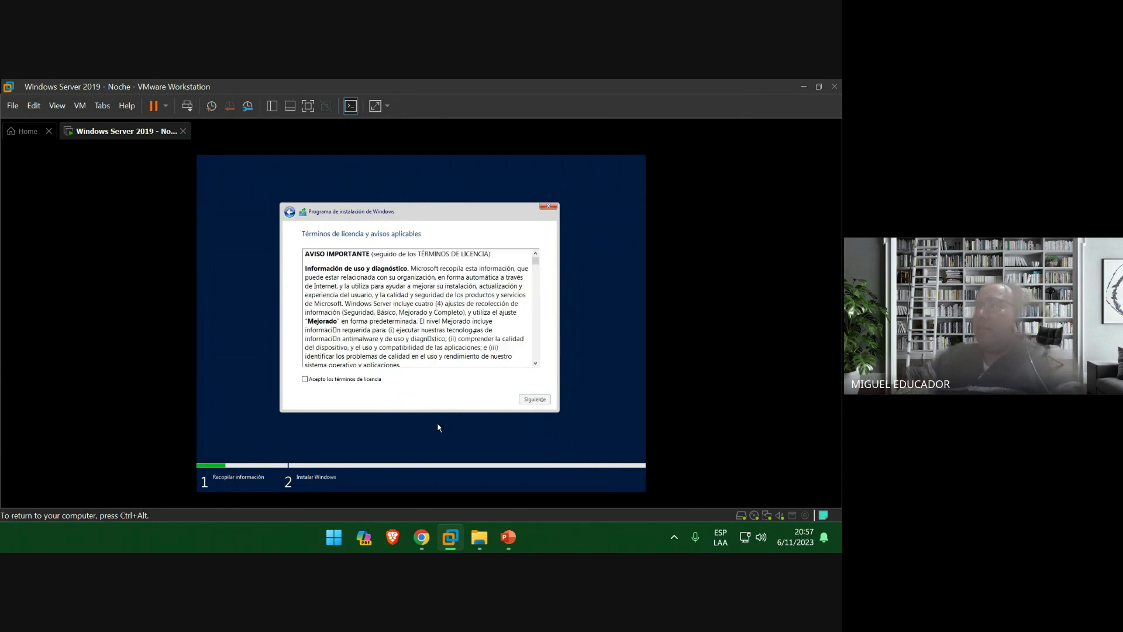
{"action": "left_click", "coordinate": [510, 538]}
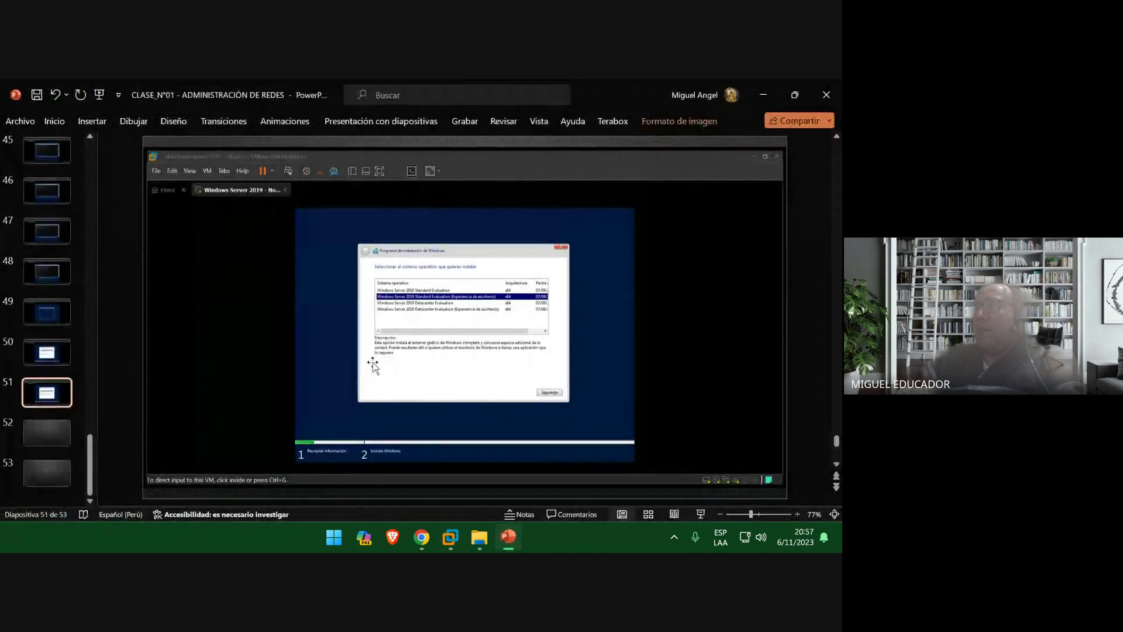
{"action": "left_click", "coordinate": [27, 439]}
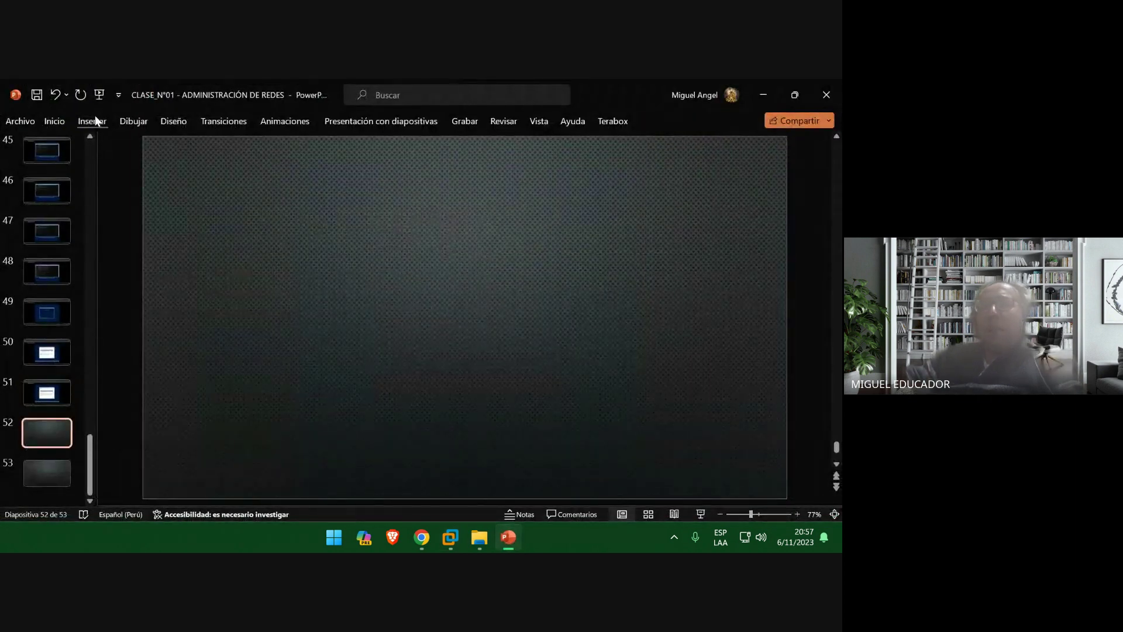
{"action": "left_click", "coordinate": [89, 120]}
{"action": "left_click", "coordinate": [197, 150]}
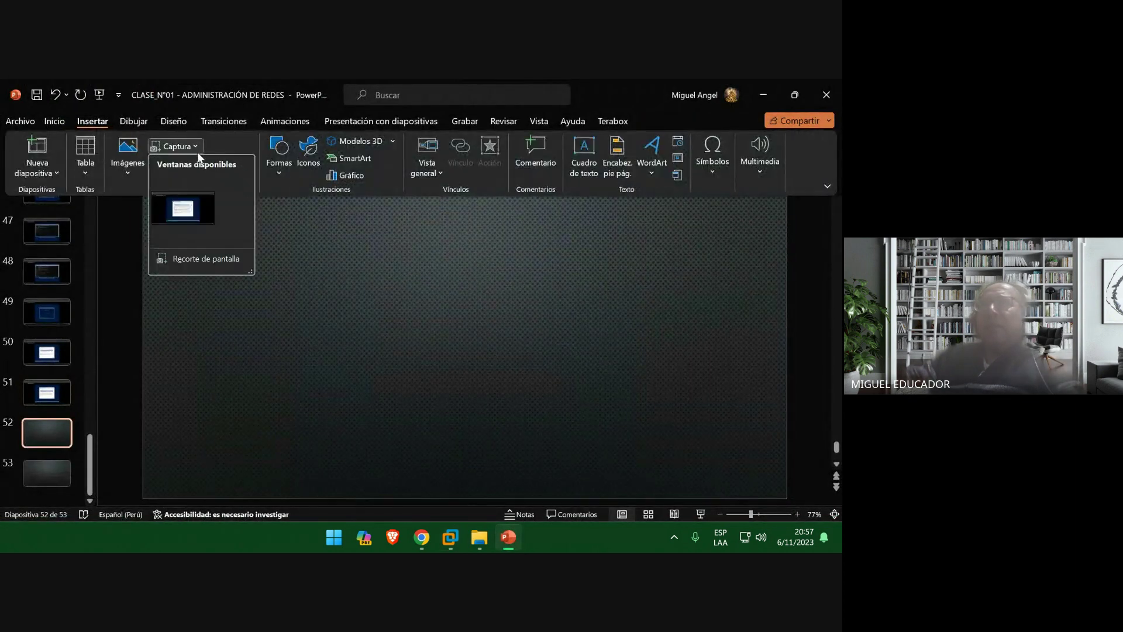
{"action": "left_click", "coordinate": [203, 199]}
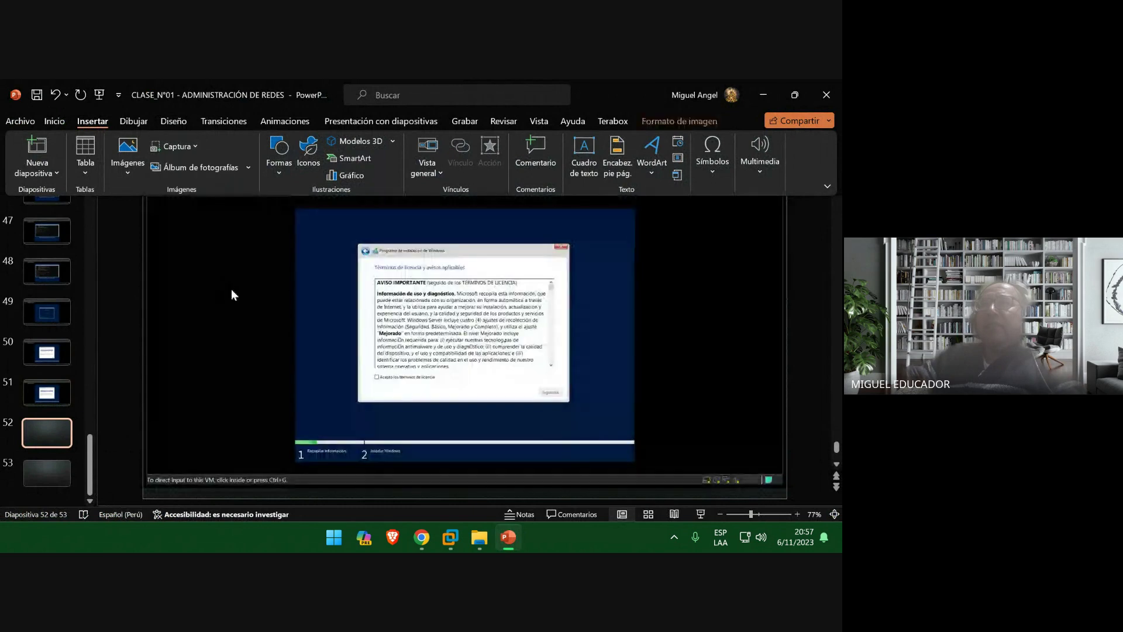
Step: Add two blank slides after slide 53, save the presentation, and minimize PowerPoint
{"action": "left_click", "coordinate": [48, 477]}
{"action": "key", "text": "Return"}
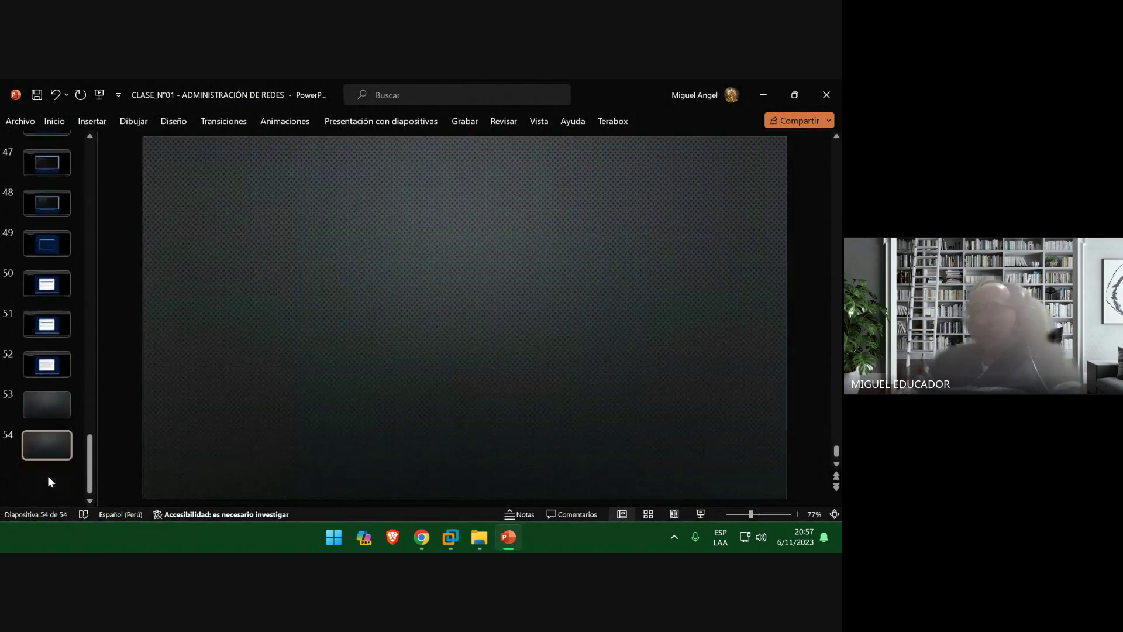
{"action": "key", "text": "Return"}
{"action": "left_click", "coordinate": [45, 399]}
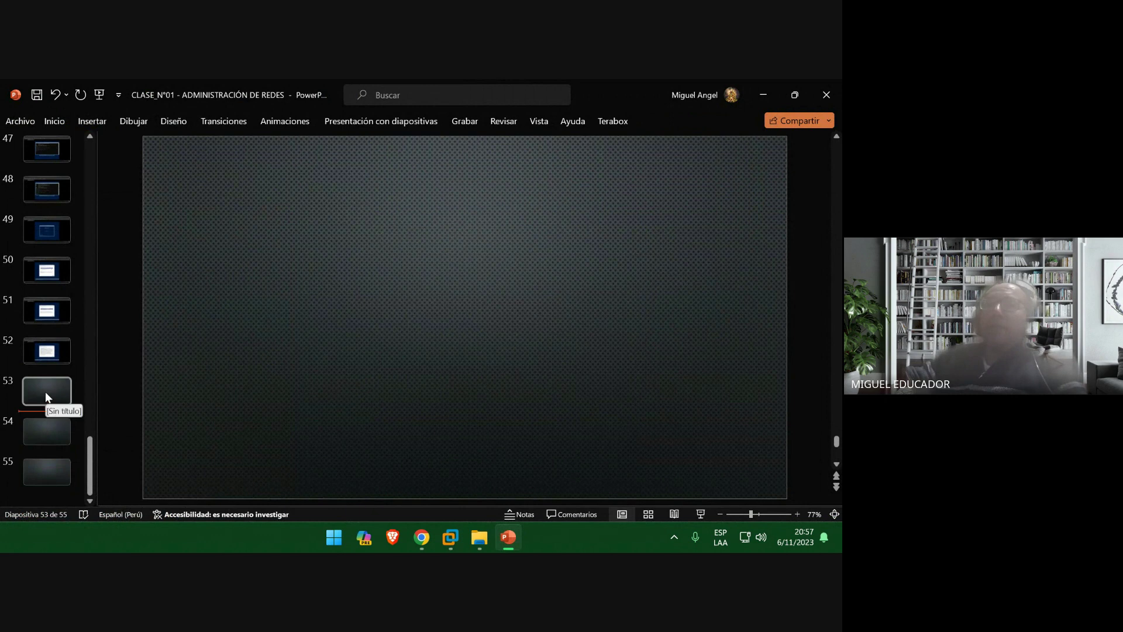
{"action": "left_click", "coordinate": [36, 95]}
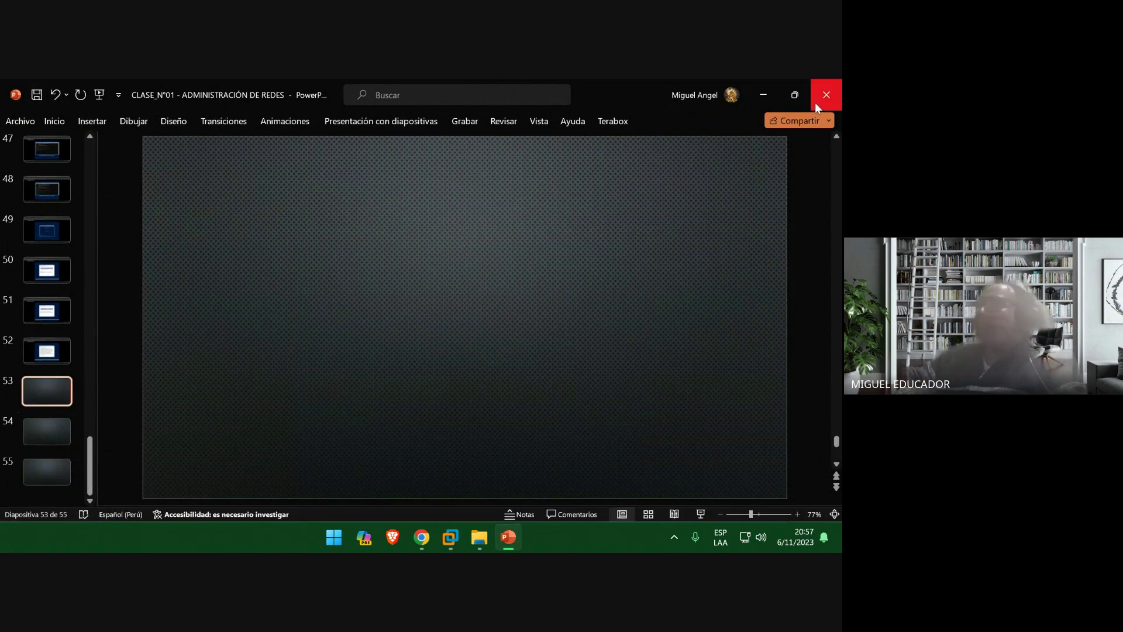
{"action": "left_click", "coordinate": [764, 95]}
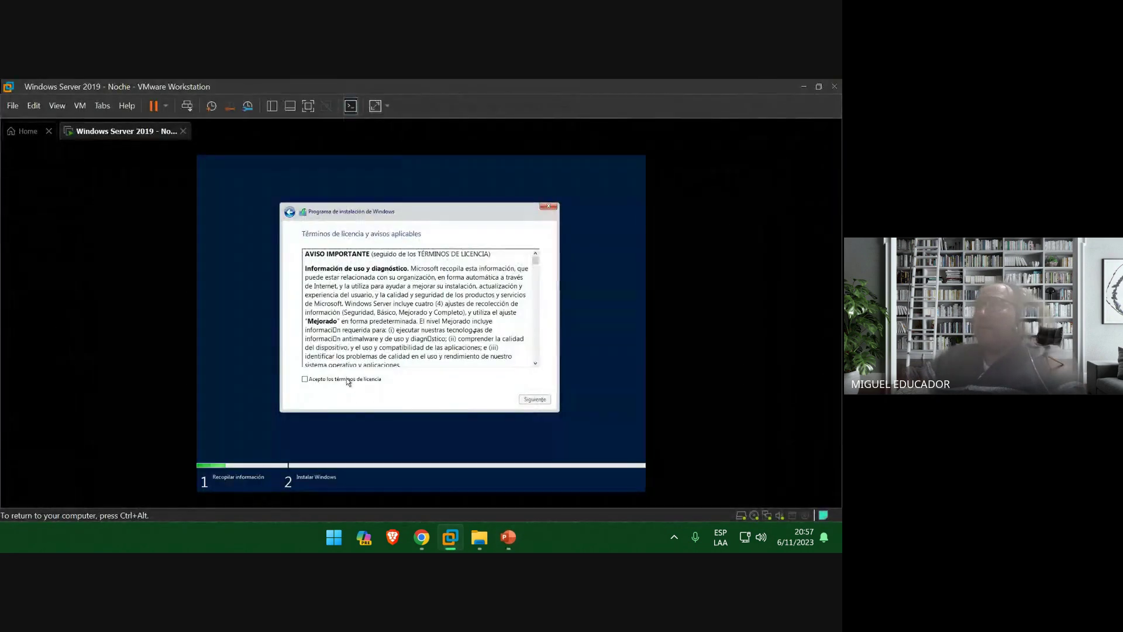
Step: Tick 'Acepto los términos de licencia', capture it onto slide 53, and advance setup
{"action": "left_click", "coordinate": [346, 379]}
{"action": "key", "text": "ctrl+alt"}
{"action": "left_click", "coordinate": [505, 536]}
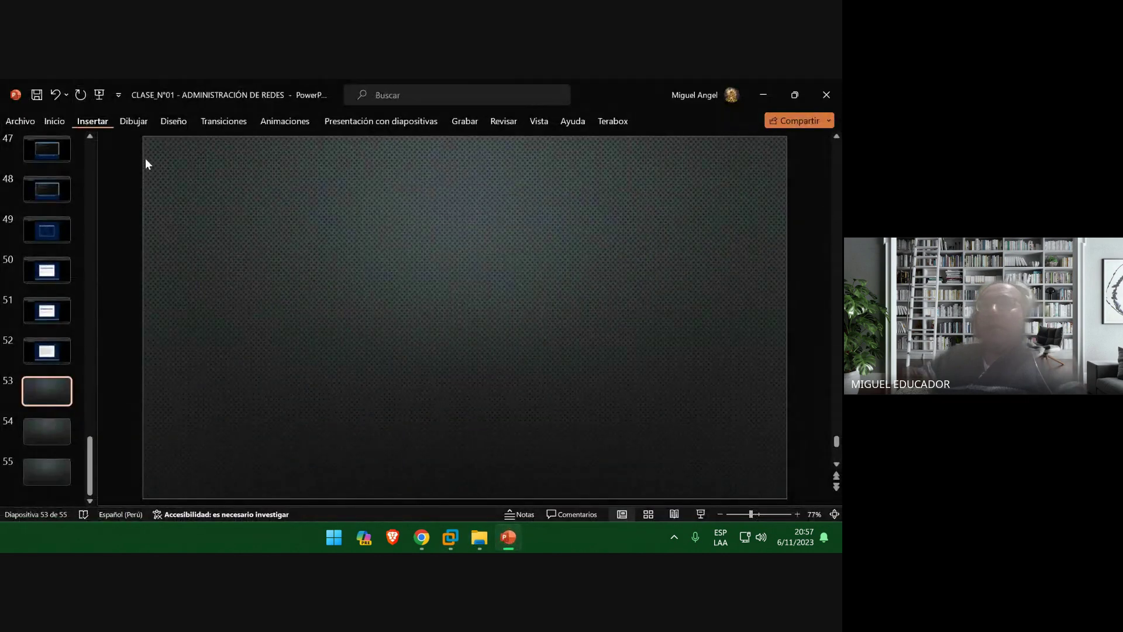
{"action": "left_click", "coordinate": [182, 149]}
{"action": "left_click", "coordinate": [182, 214]}
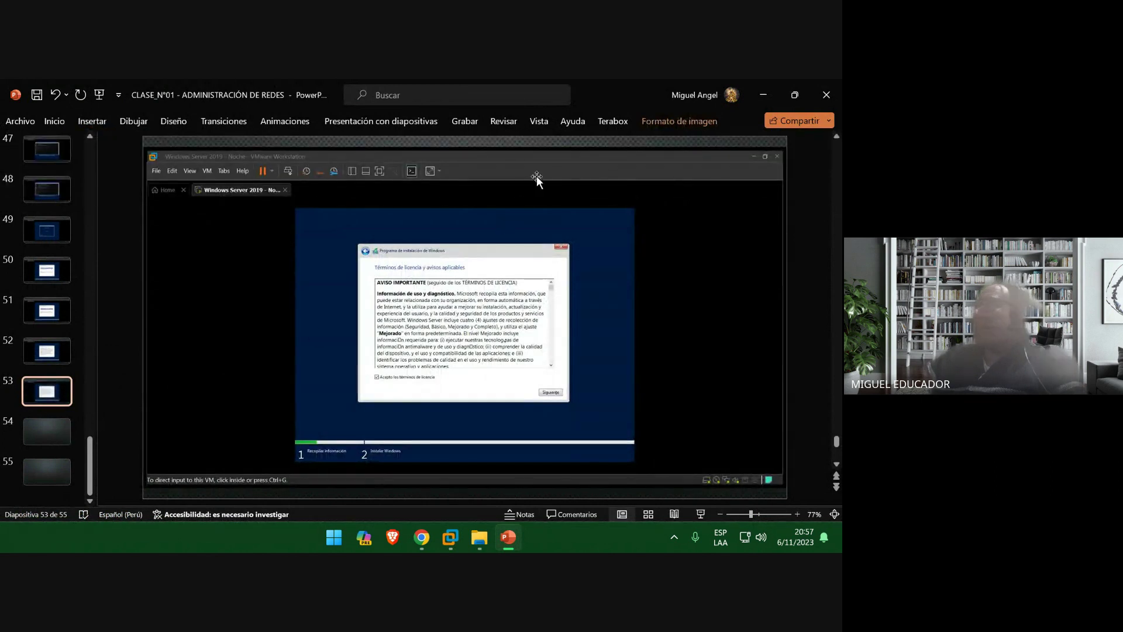
{"action": "left_click", "coordinate": [762, 96]}
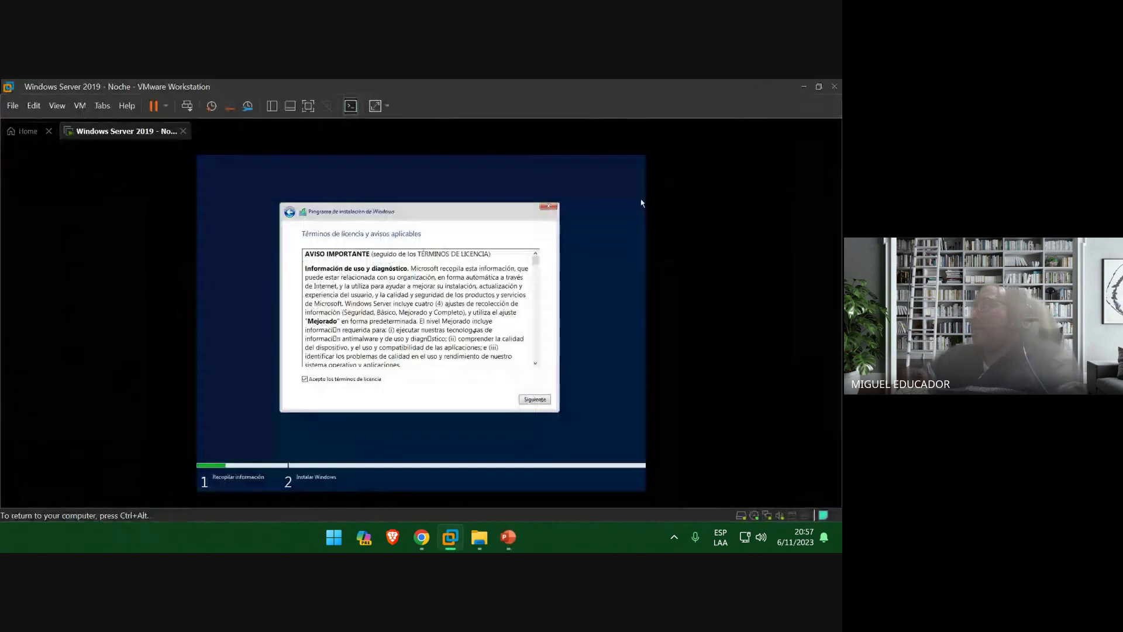
{"action": "left_click", "coordinate": [534, 400]}
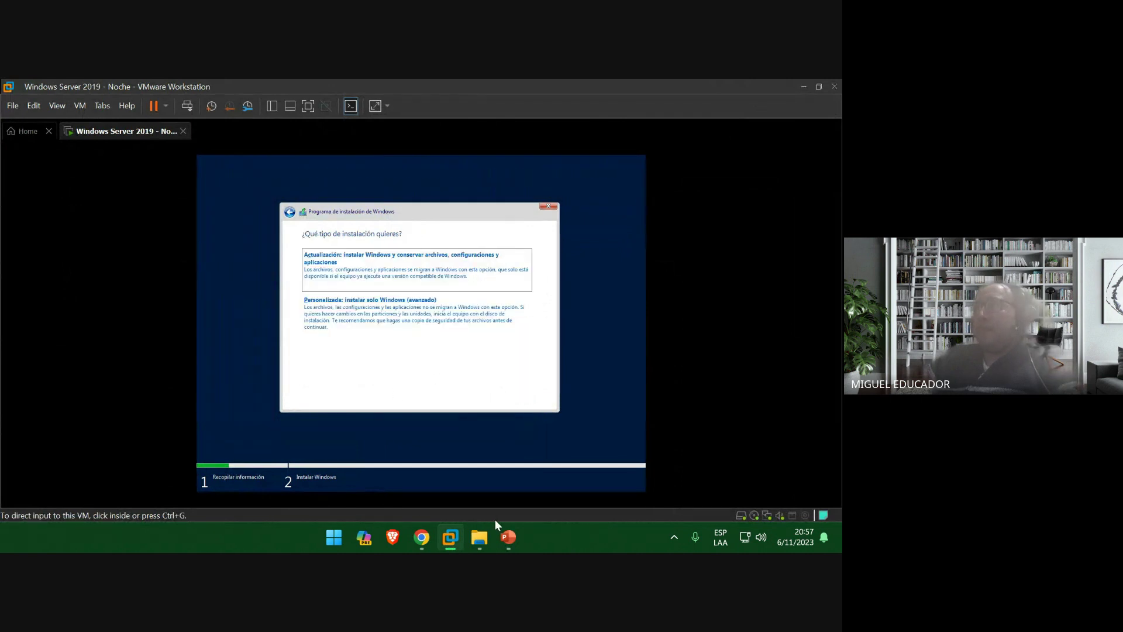
Step: Capture the installation-type question onto slide 54 and minimize PowerPoint
{"action": "left_click", "coordinate": [506, 535]}
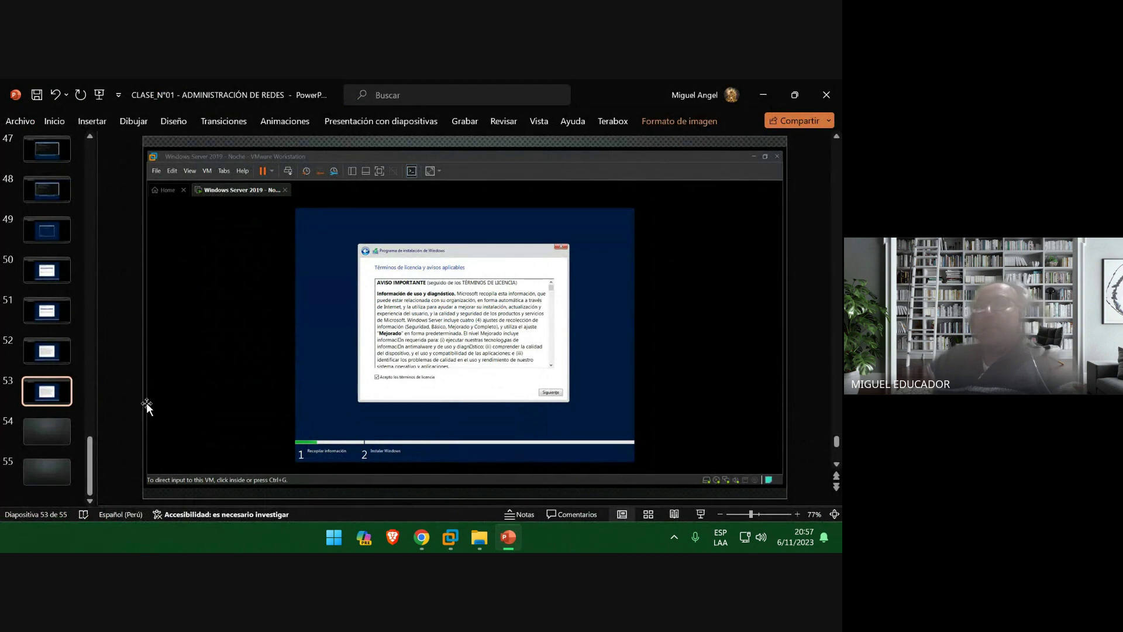
{"action": "left_click", "coordinate": [51, 442]}
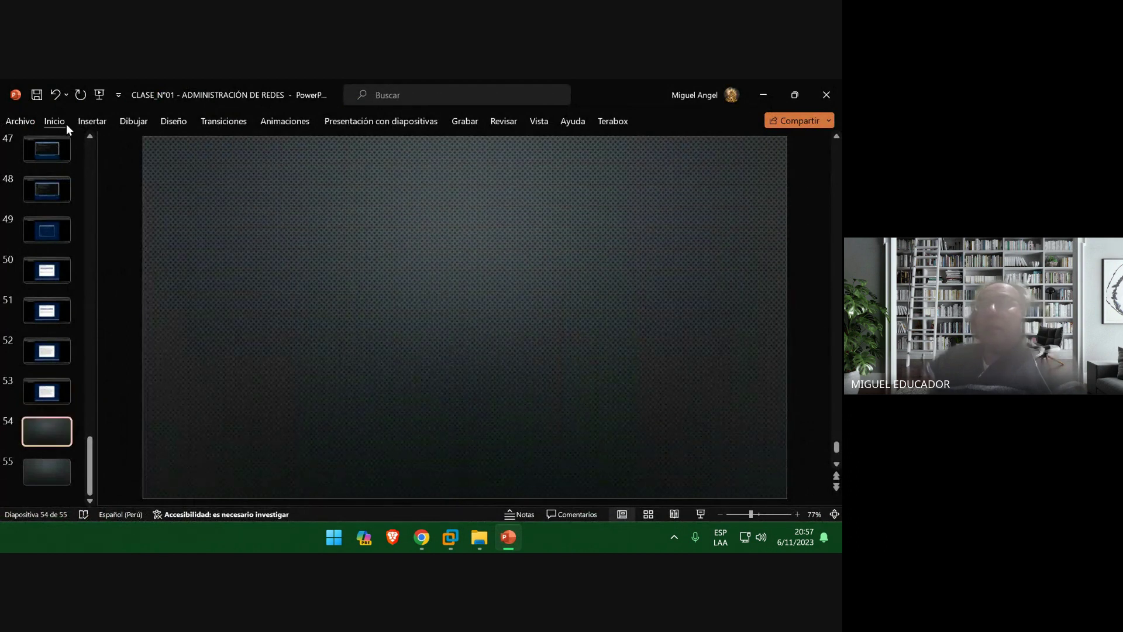
{"action": "left_click", "coordinate": [100, 121]}
{"action": "left_click", "coordinate": [187, 149]}
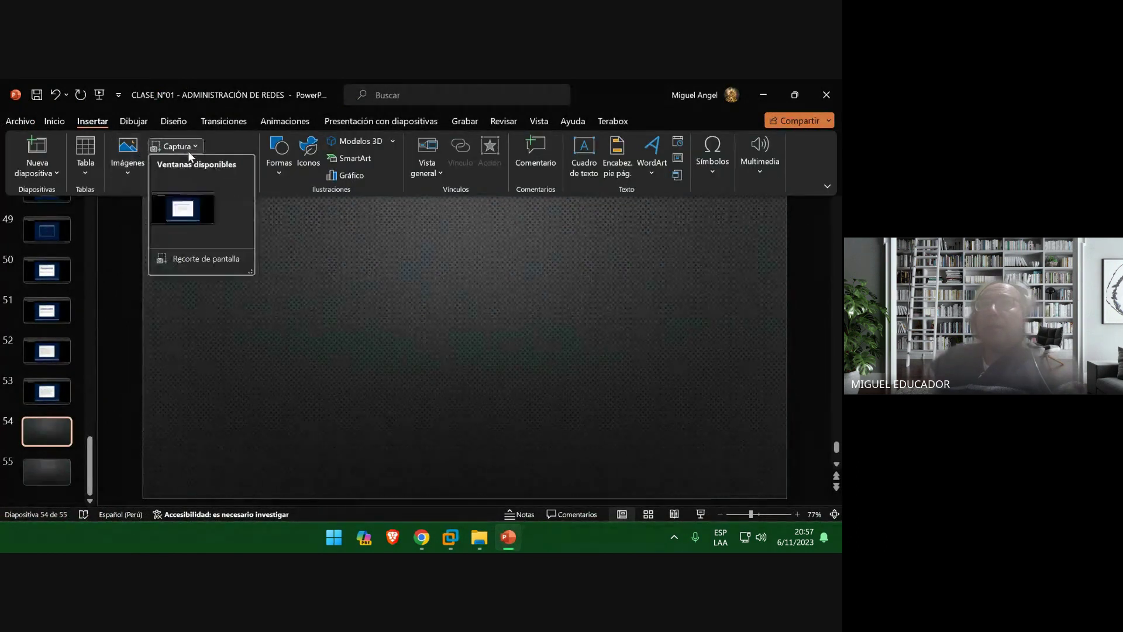
{"action": "left_click", "coordinate": [206, 202]}
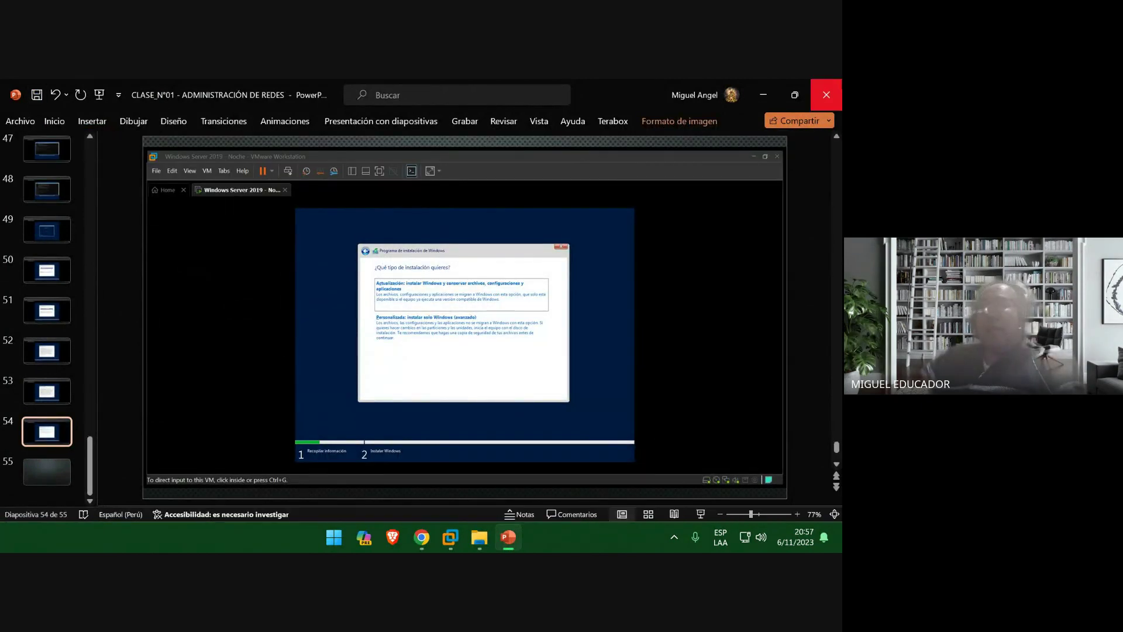
{"action": "left_click", "coordinate": [763, 95]}
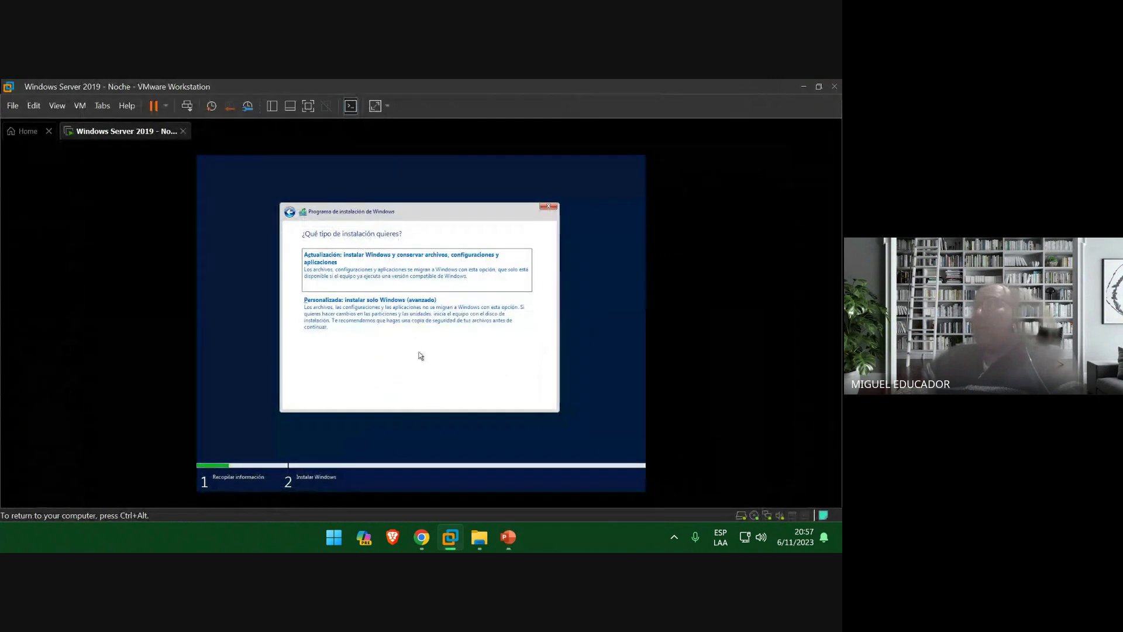
Step: Choose 'Personalizada: instalar solo Windows (avanzado)' and switch back to PowerPoint
{"action": "left_click", "coordinate": [417, 330]}
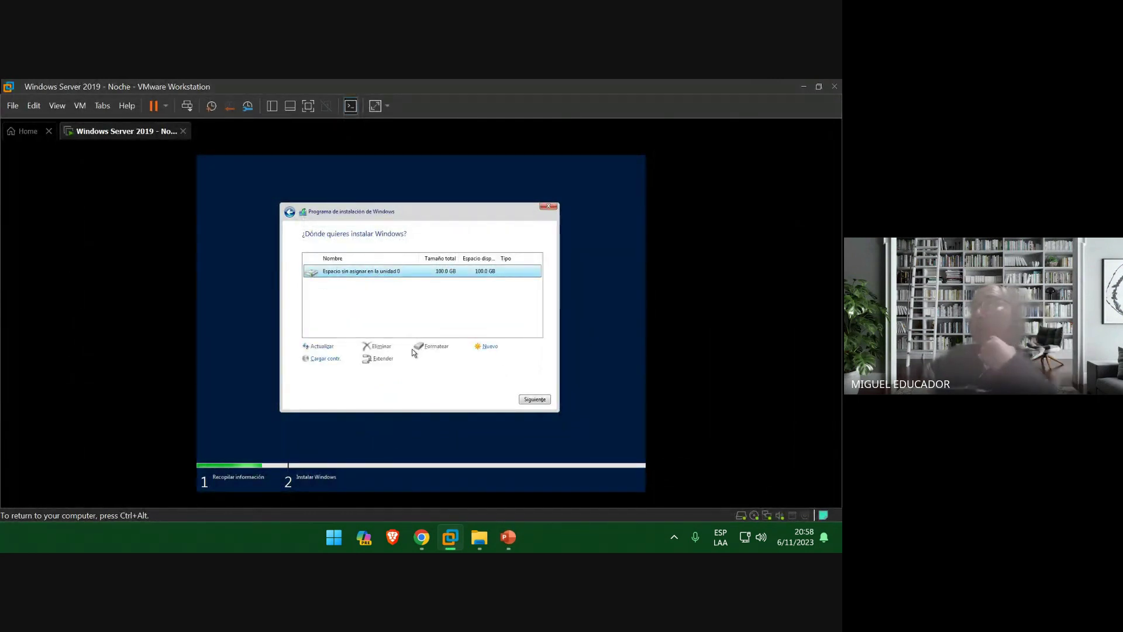
{"action": "key", "text": "ctrl+alt"}
{"action": "left_click", "coordinate": [525, 537]}
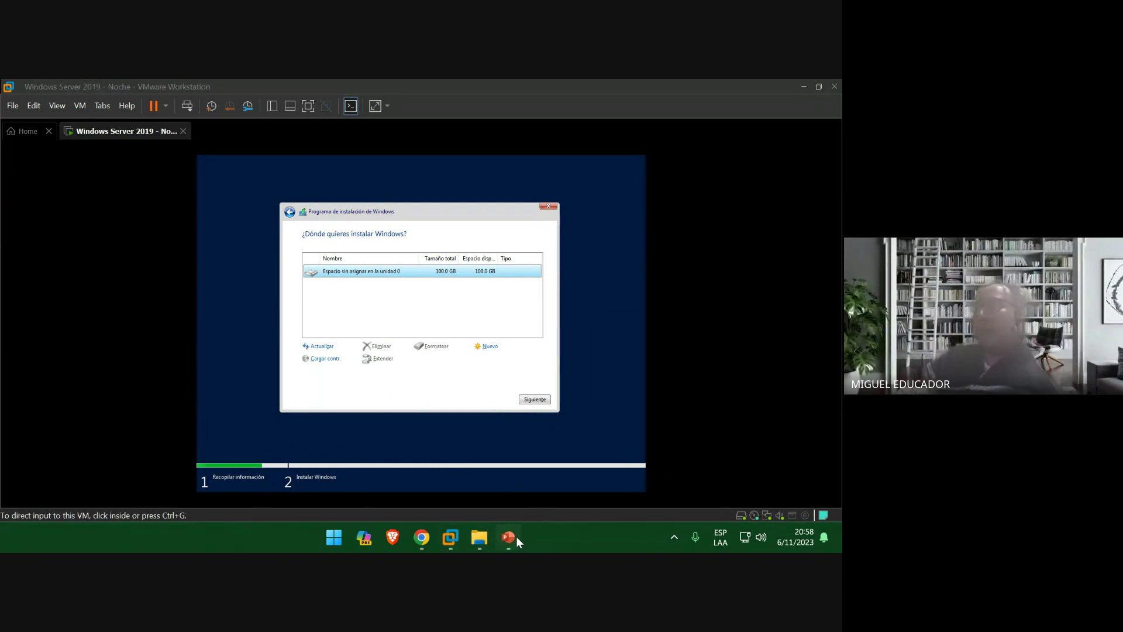
{"action": "left_click", "coordinate": [517, 536]}
Step: Capture the disk-selection screen onto slide 55, add blank slides, save, and minimize PowerPoint
{"action": "left_click", "coordinate": [44, 471]}
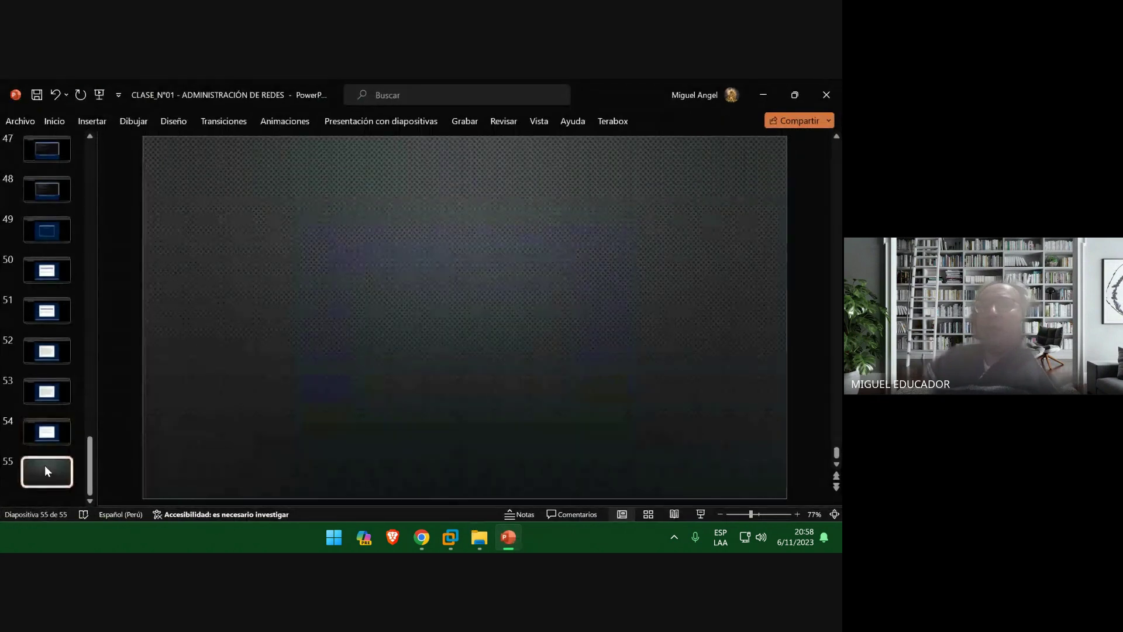
{"action": "left_click", "coordinate": [96, 123]}
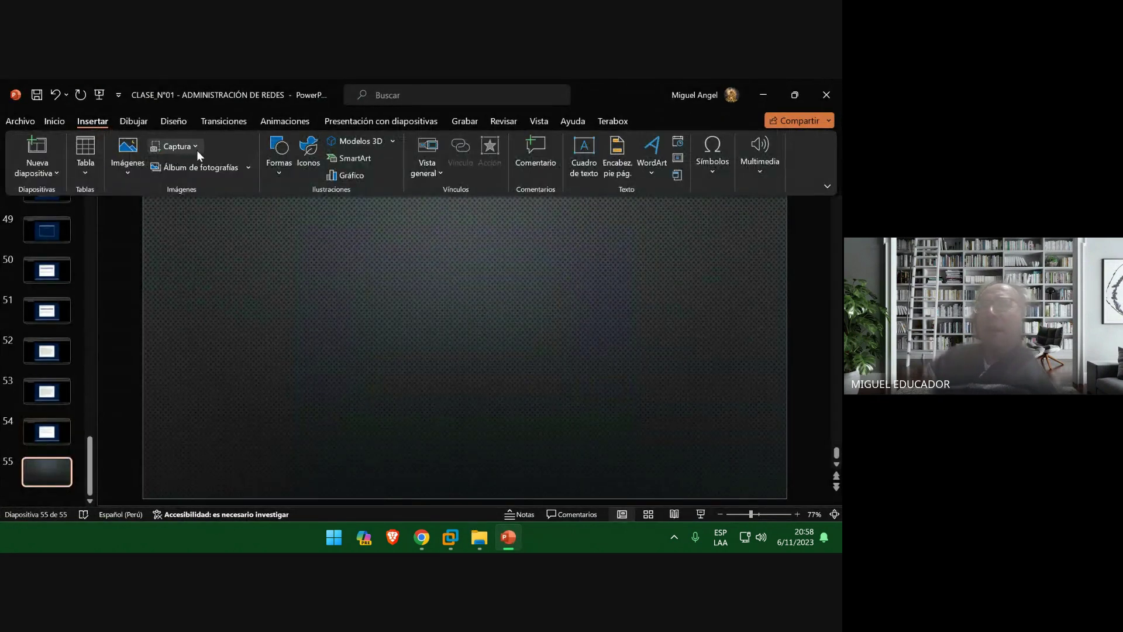
{"action": "left_click", "coordinate": [197, 150]}
{"action": "left_click", "coordinate": [205, 198]}
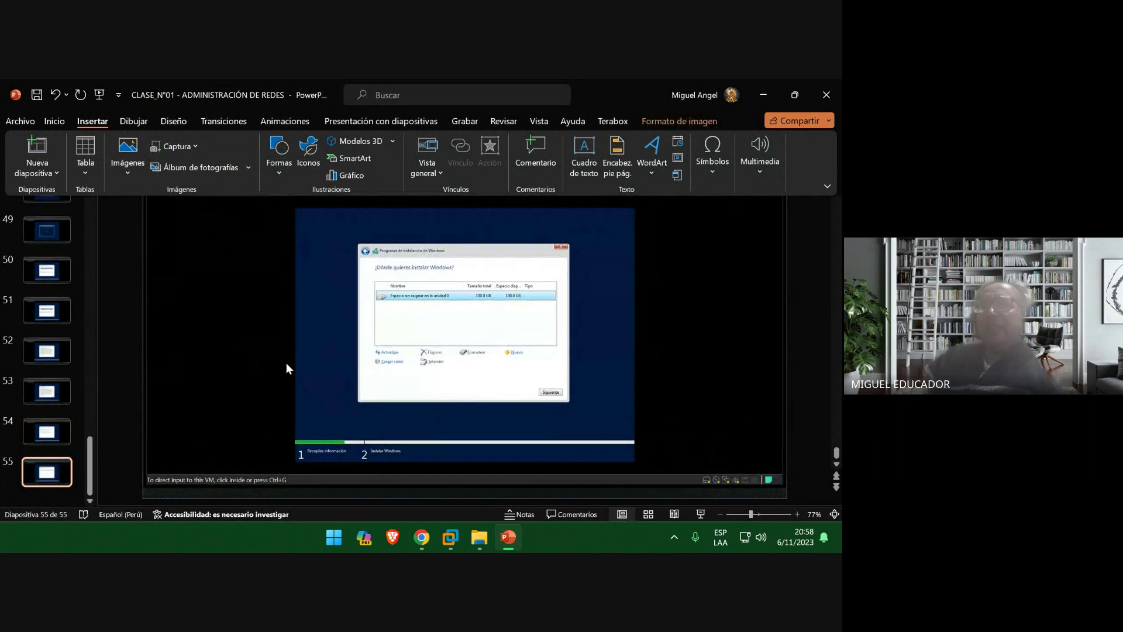
{"action": "key", "text": "ctrl+m"}
{"action": "key", "text": "ctrl+m"}
{"action": "key", "text": "ctrl+m"}
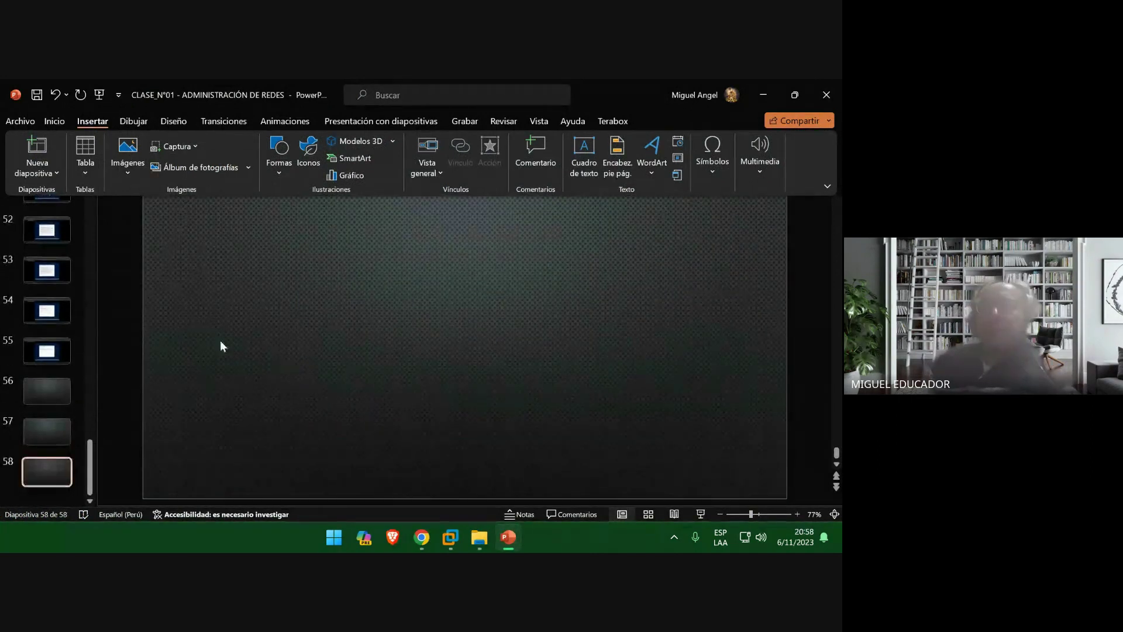
{"action": "left_click", "coordinate": [37, 95]}
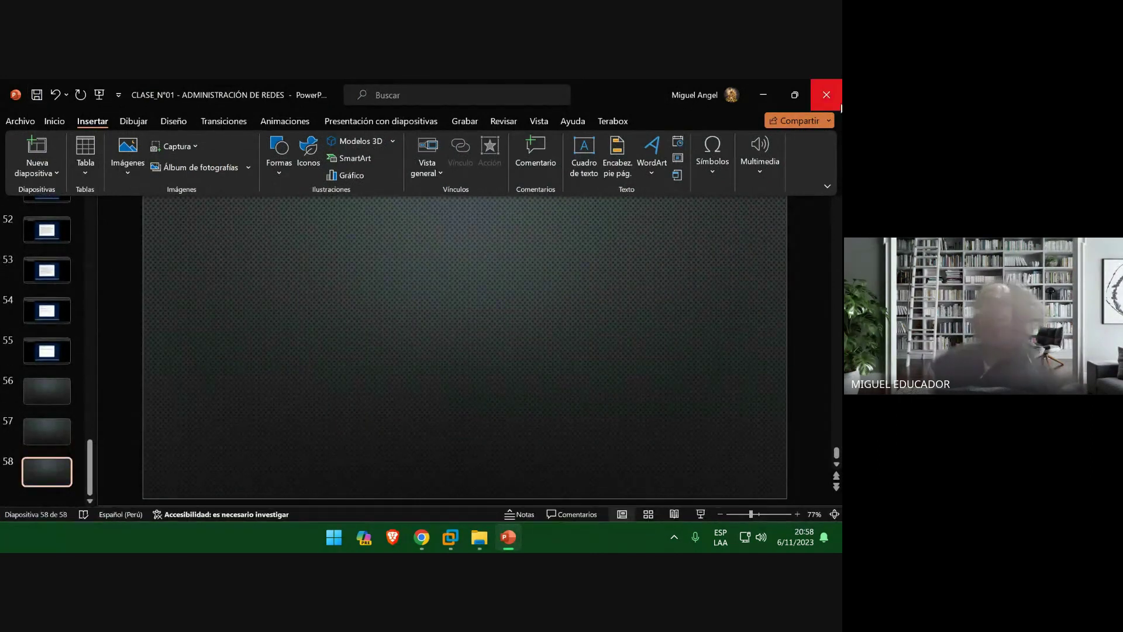
{"action": "left_click", "coordinate": [761, 96]}
{"action": "left_click", "coordinate": [762, 96]}
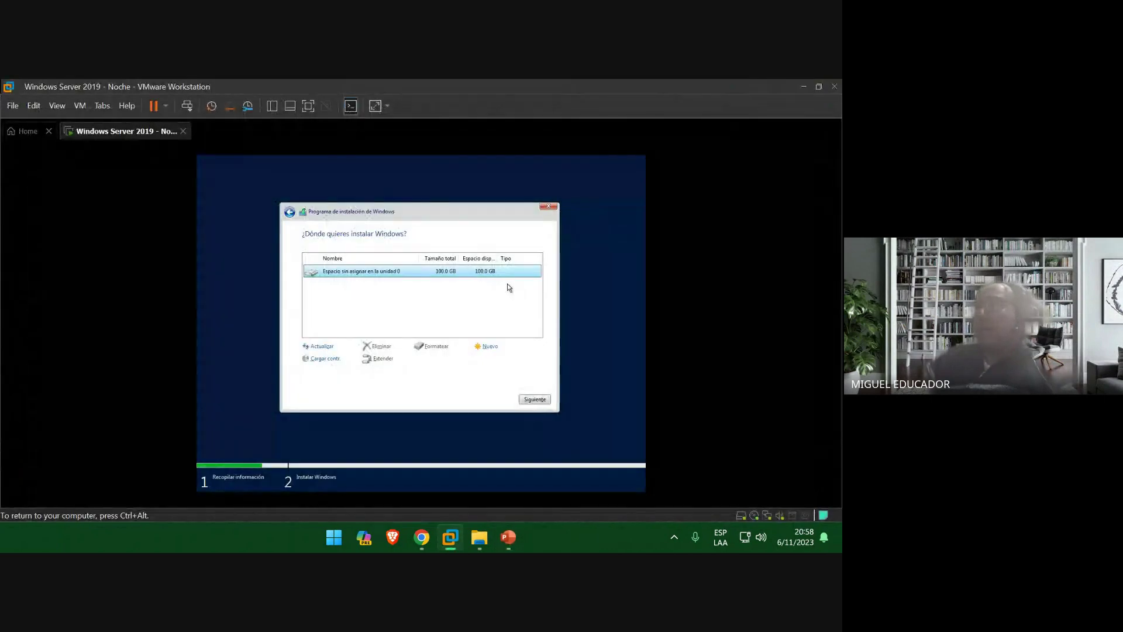
Step: Create the first 11000 MB partition and accept the extra system partitions
{"action": "left_click", "coordinate": [497, 348]}
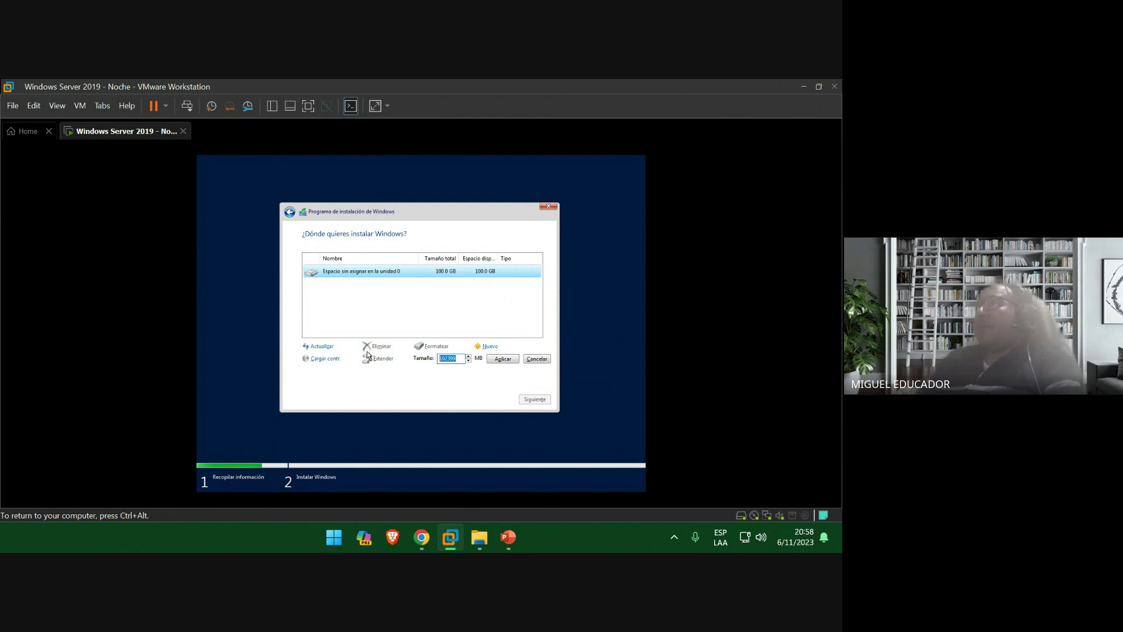
{"action": "double_click", "coordinate": [455, 358]}
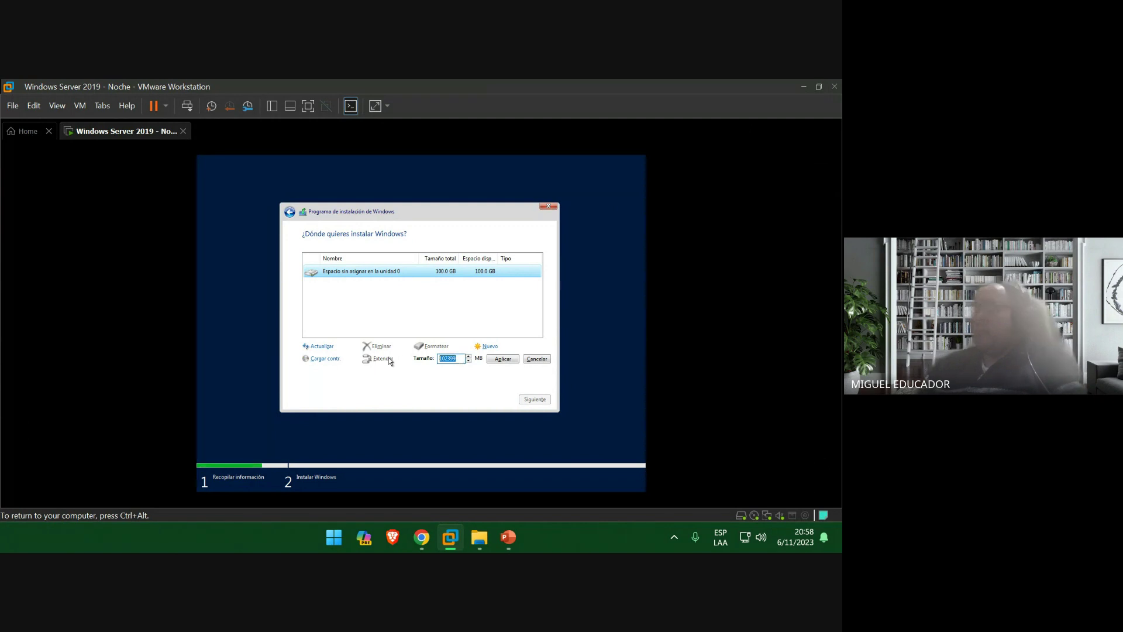
{"action": "type", "text": "11000"}
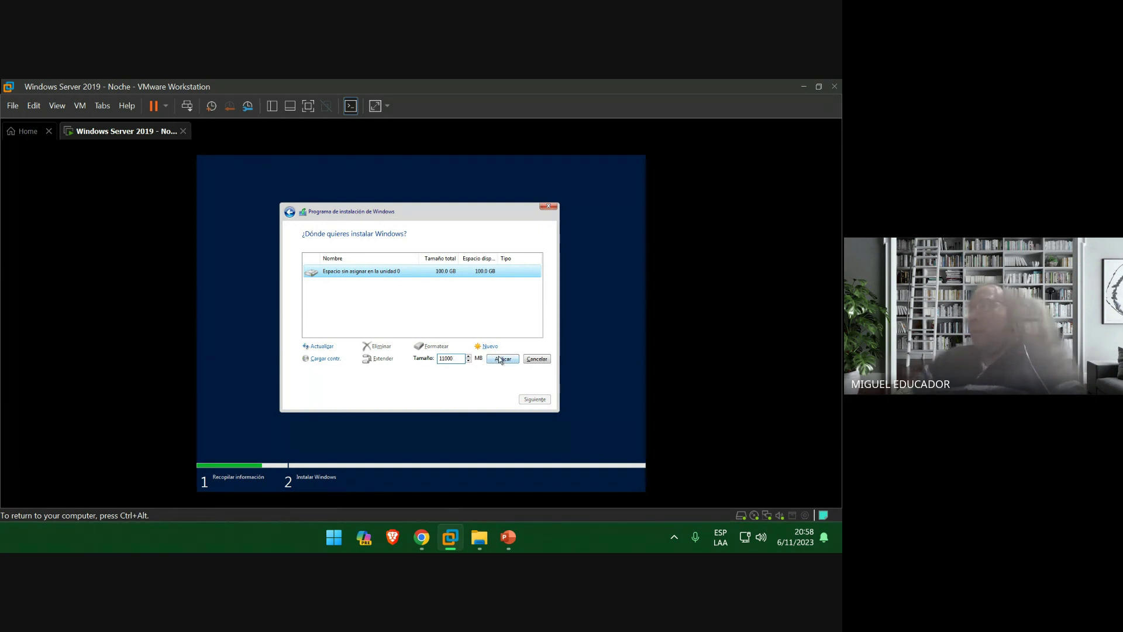
{"action": "left_click", "coordinate": [504, 359]}
{"action": "left_click", "coordinate": [477, 359]}
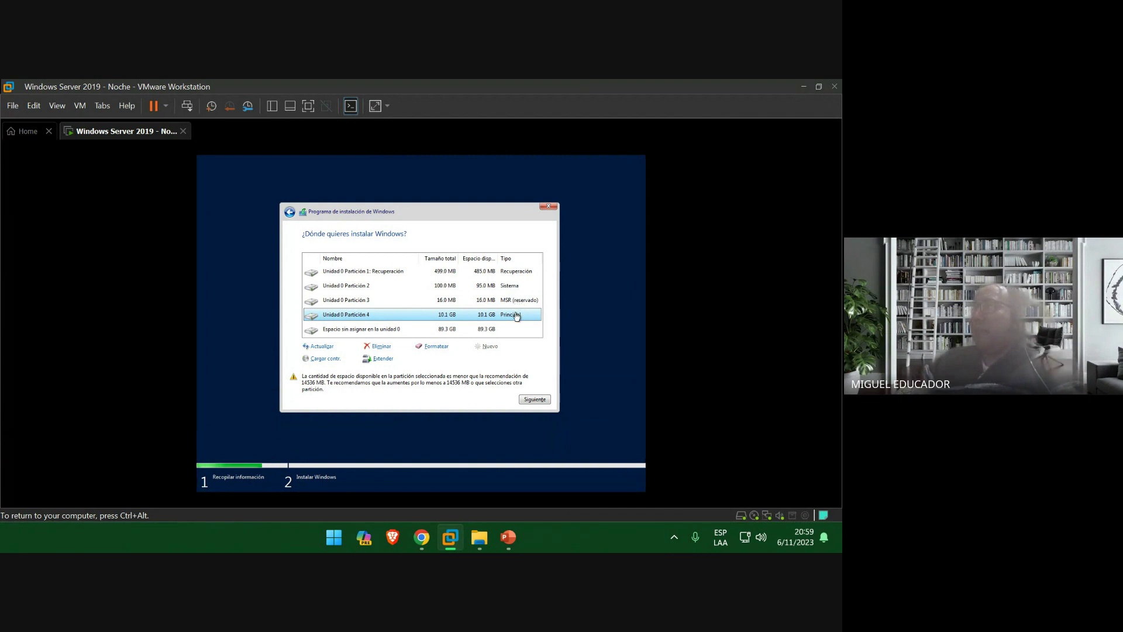
Step: Create two more 11000 MB partitions from the unallocated space
{"action": "left_click", "coordinate": [448, 333]}
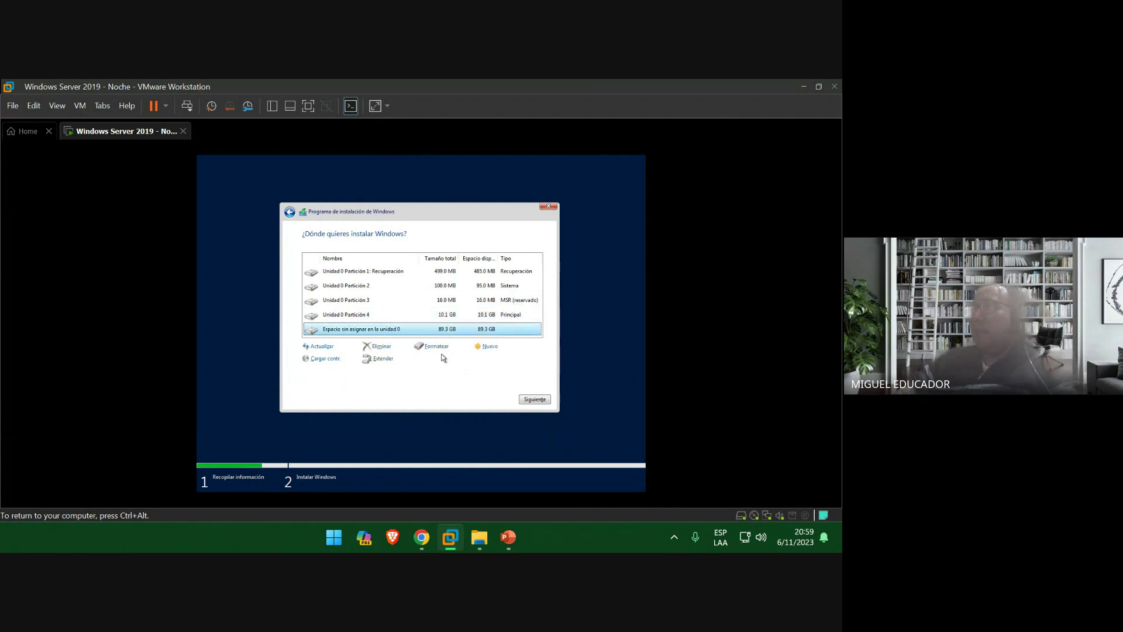
{"action": "left_click", "coordinate": [486, 347]}
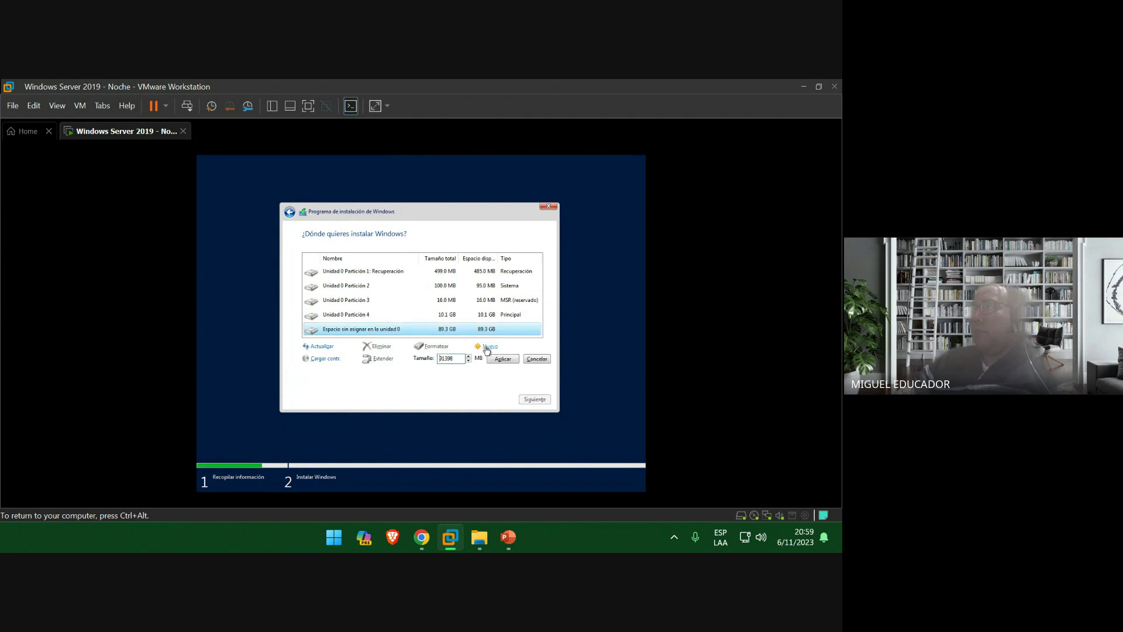
{"action": "double_click", "coordinate": [452, 360]}
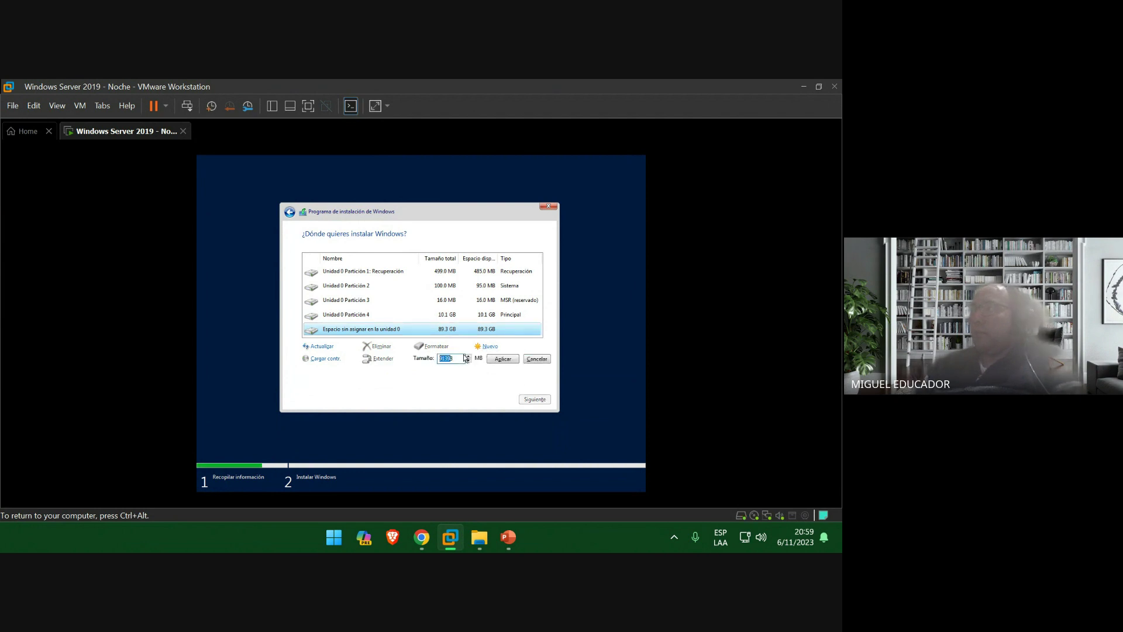
{"action": "type", "text": "11000"}
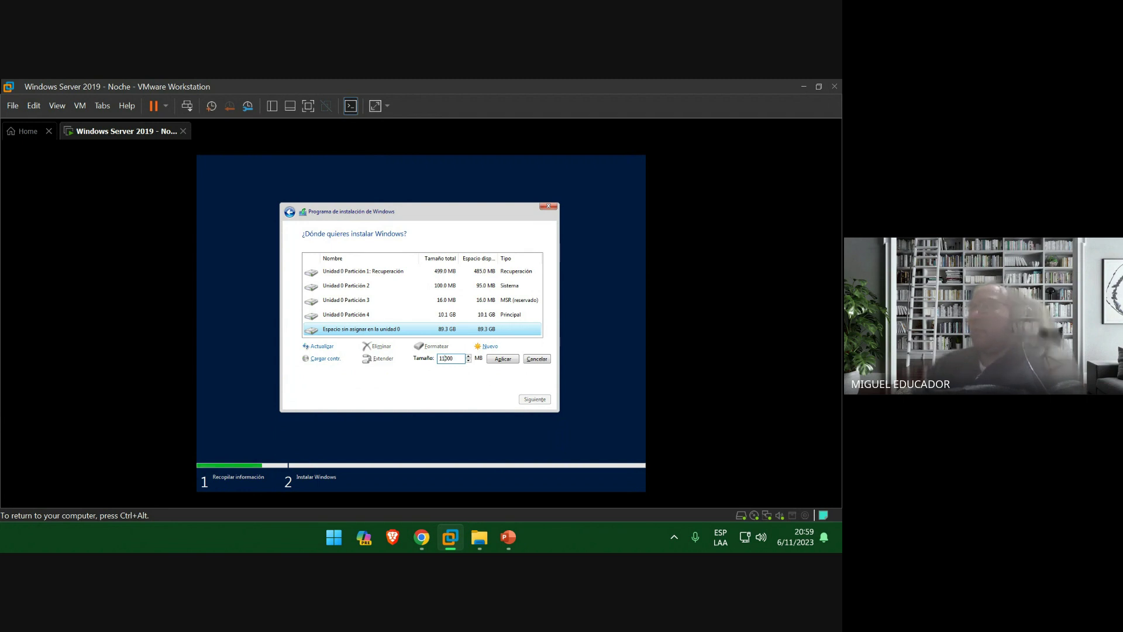
{"action": "left_click", "coordinate": [495, 359]}
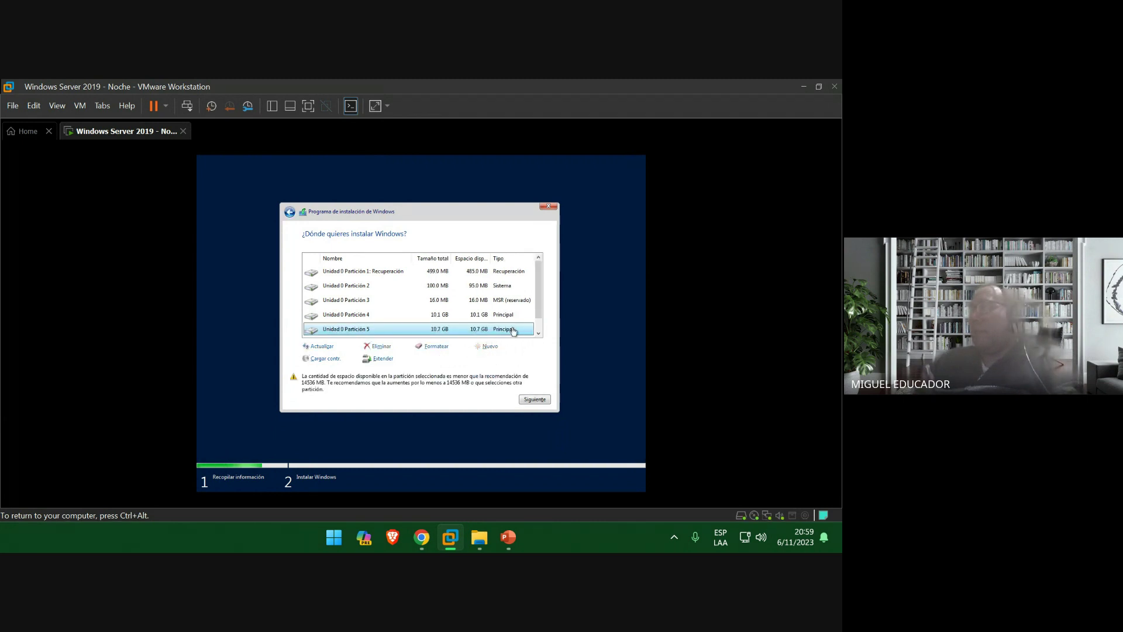
{"action": "left_click", "coordinate": [536, 327]}
{"action": "left_click", "coordinate": [479, 329]}
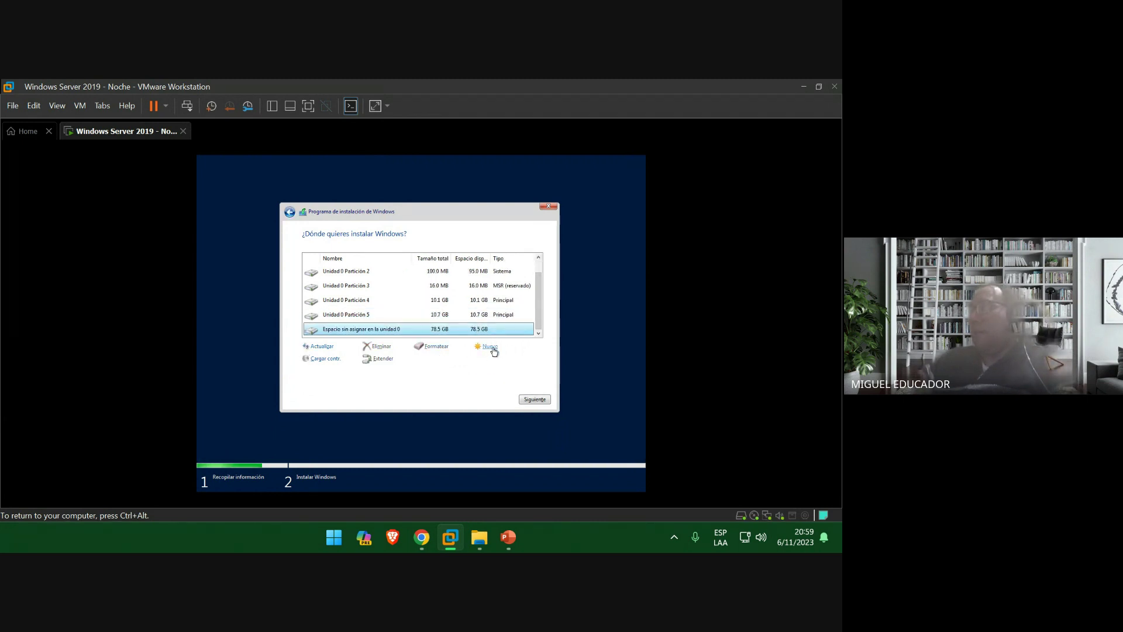
{"action": "left_click", "coordinate": [489, 347]}
{"action": "left_click_drag", "start_coordinate": [462, 363], "coordinate": [423, 359]}
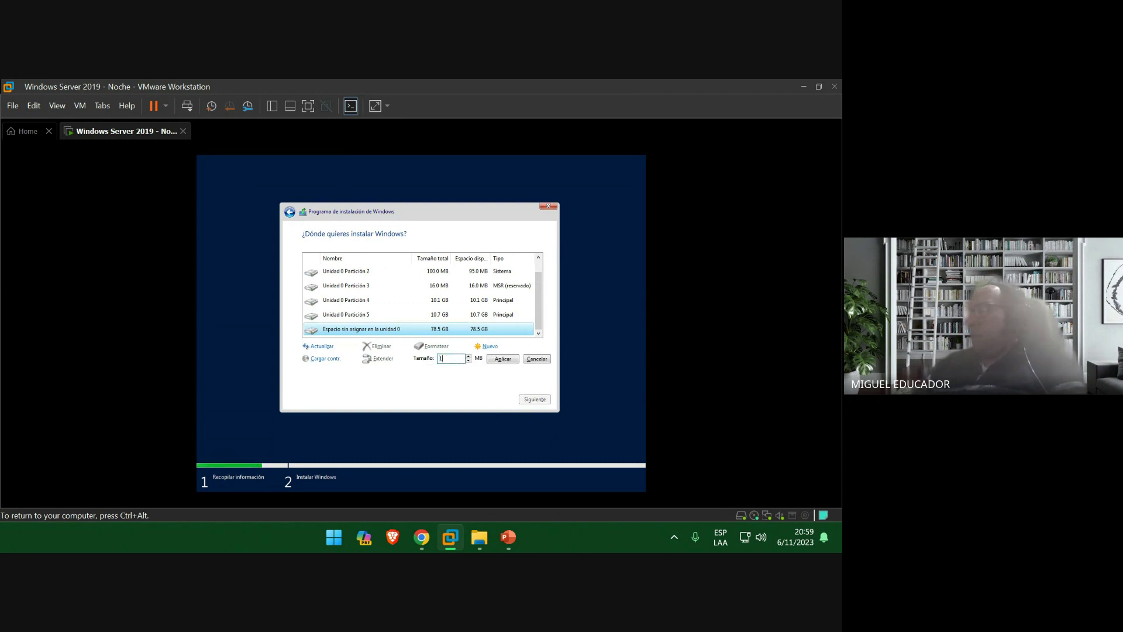
{"action": "type", "text": "11000"}
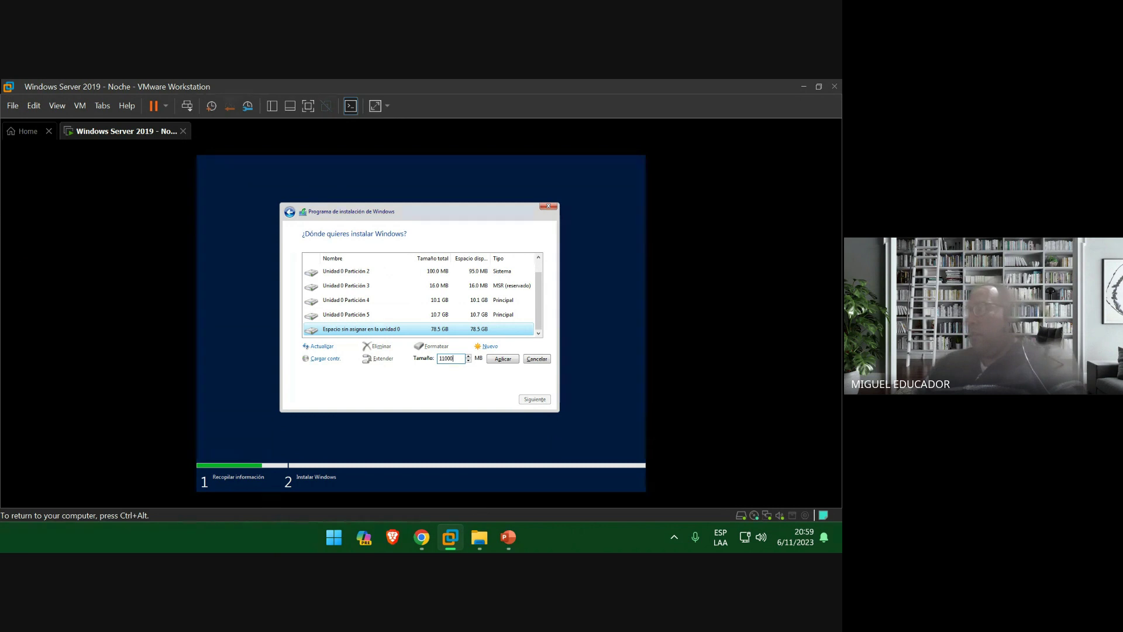
{"action": "left_click", "coordinate": [503, 358]}
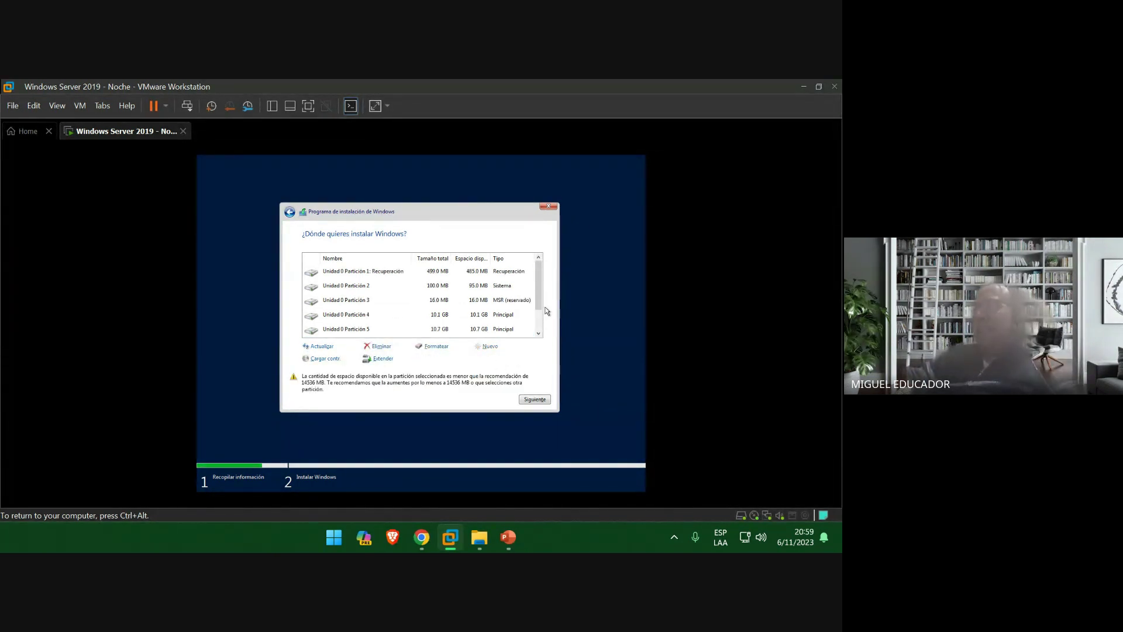
Step: Add a 12000 MB partition, leaving 56.1 GB unallocated
{"action": "scroll", "coordinate": [544, 313], "scroll_direction": "down", "scroll_amount": 1}
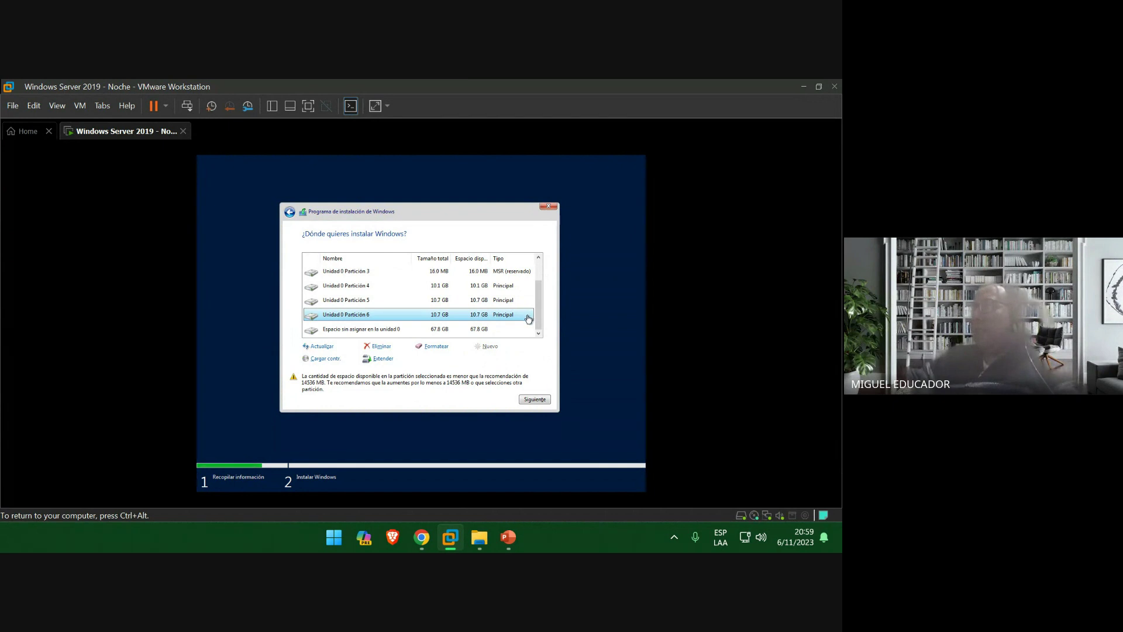
{"action": "left_click", "coordinate": [487, 329]}
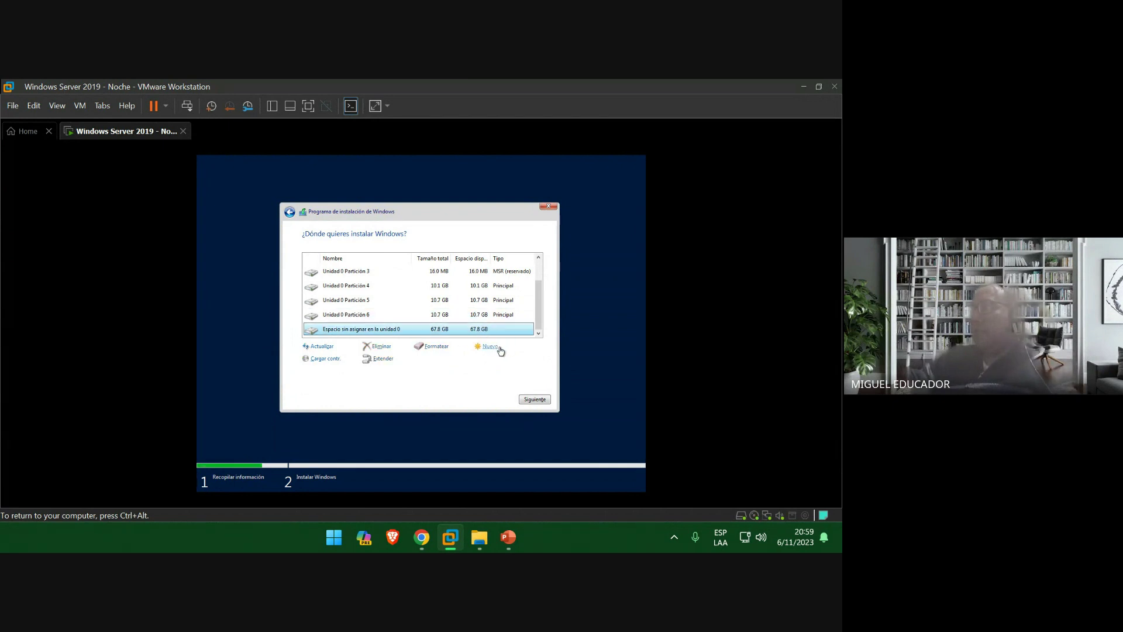
{"action": "left_click", "coordinate": [500, 349]}
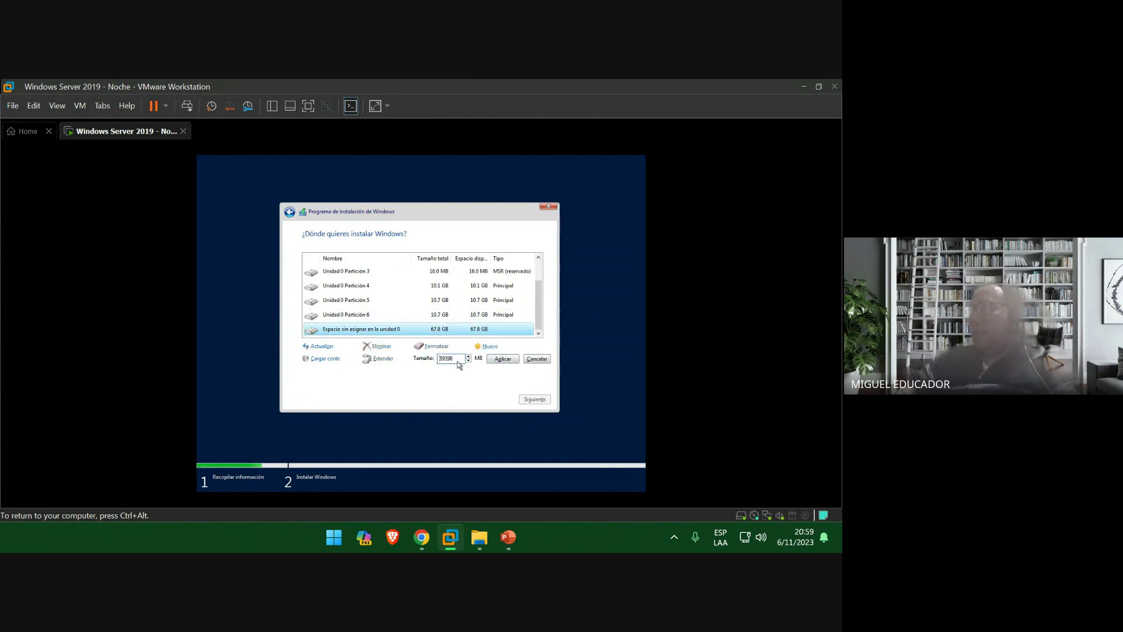
{"action": "type", "text": "12000"}
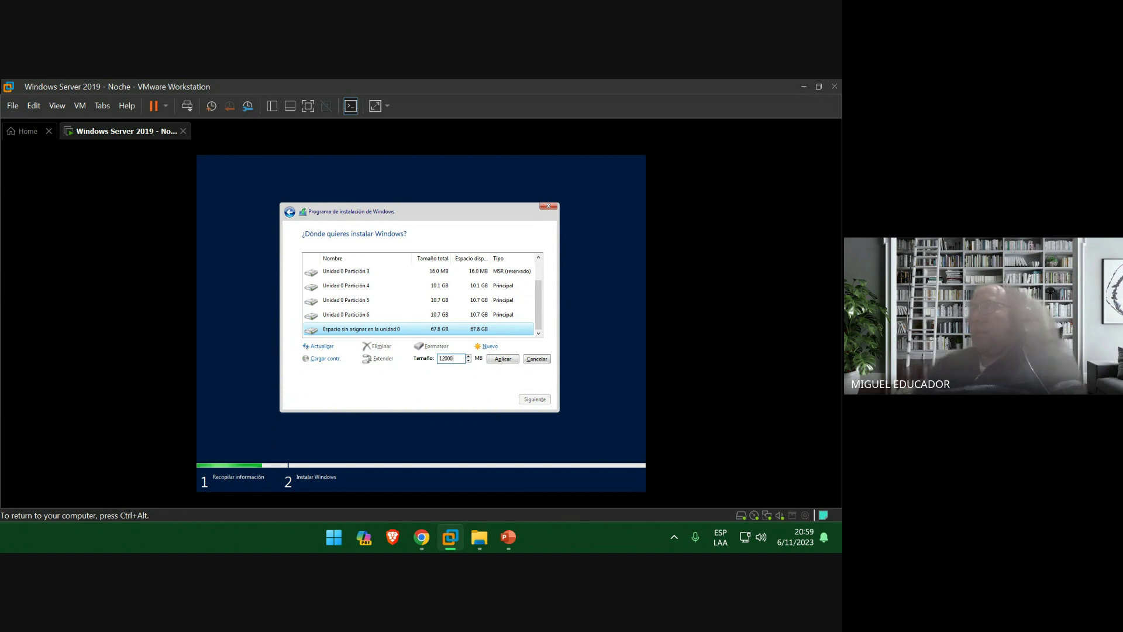
{"action": "left_click", "coordinate": [509, 359]}
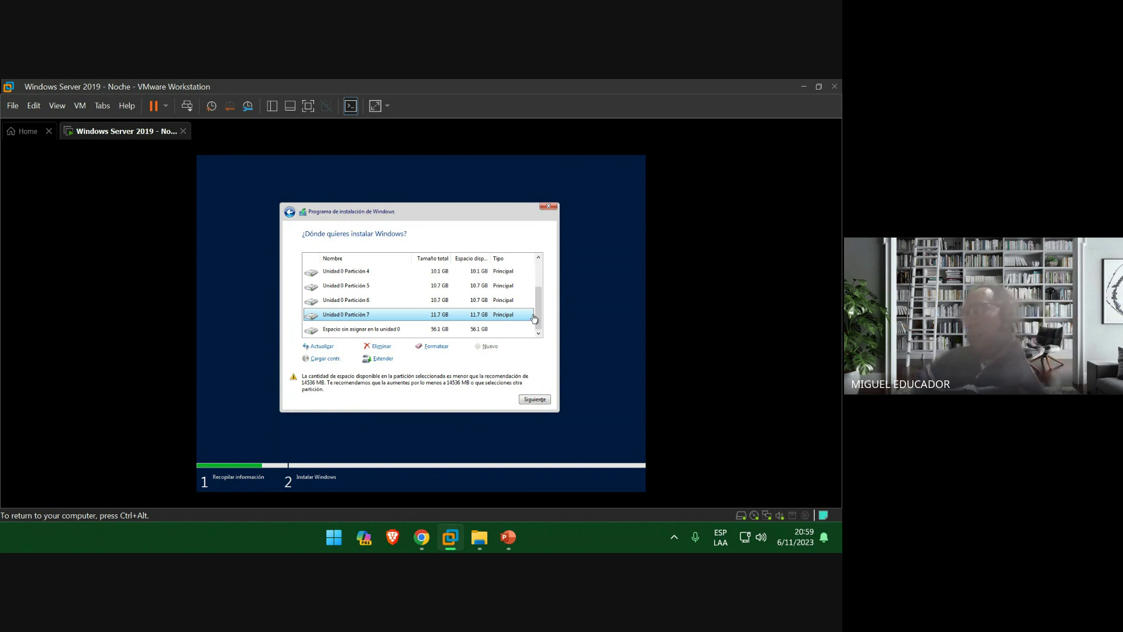
Step: Delete Partición 7 and then Partición 4, confirming each warning with Aceptar
{"action": "left_click", "coordinate": [497, 329]}
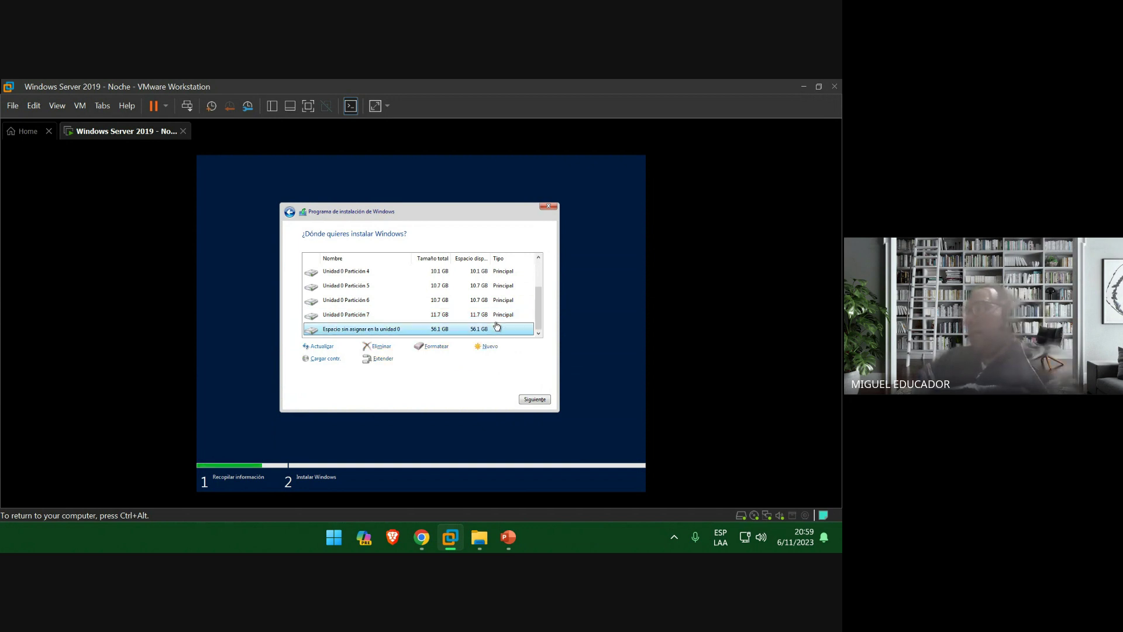
{"action": "left_click", "coordinate": [496, 319]}
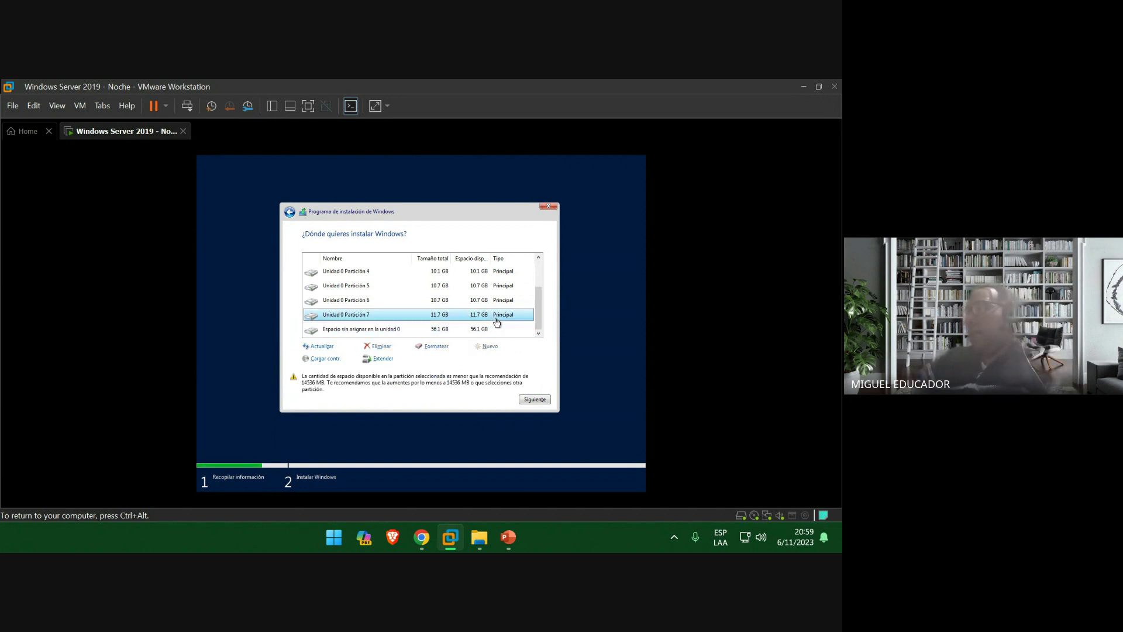
{"action": "left_click", "coordinate": [380, 347]}
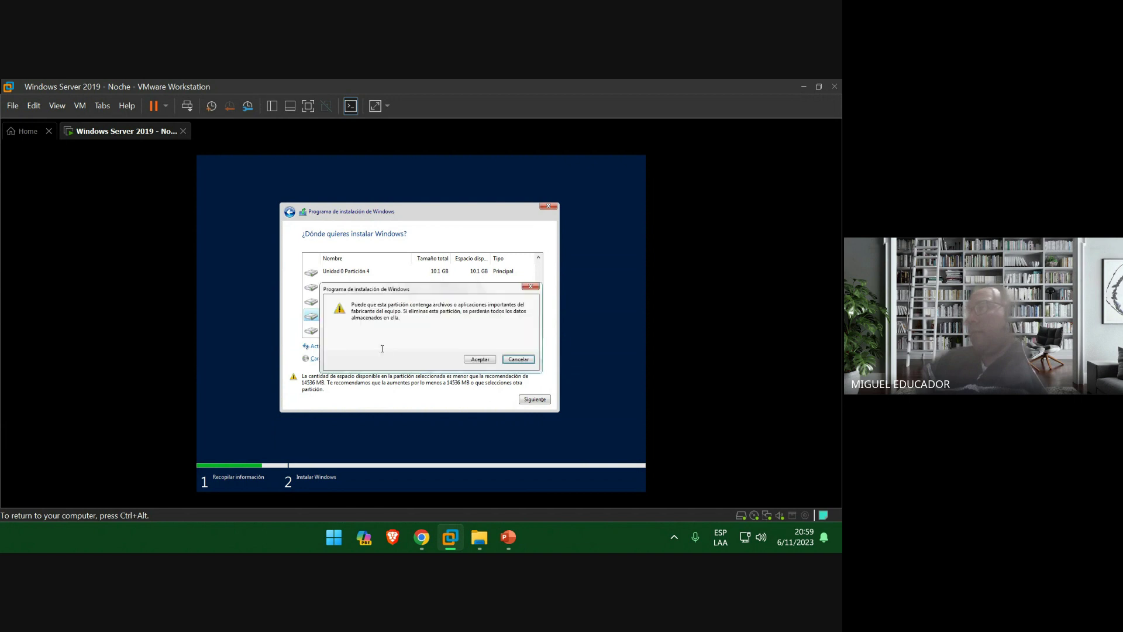
{"action": "left_click", "coordinate": [484, 358]}
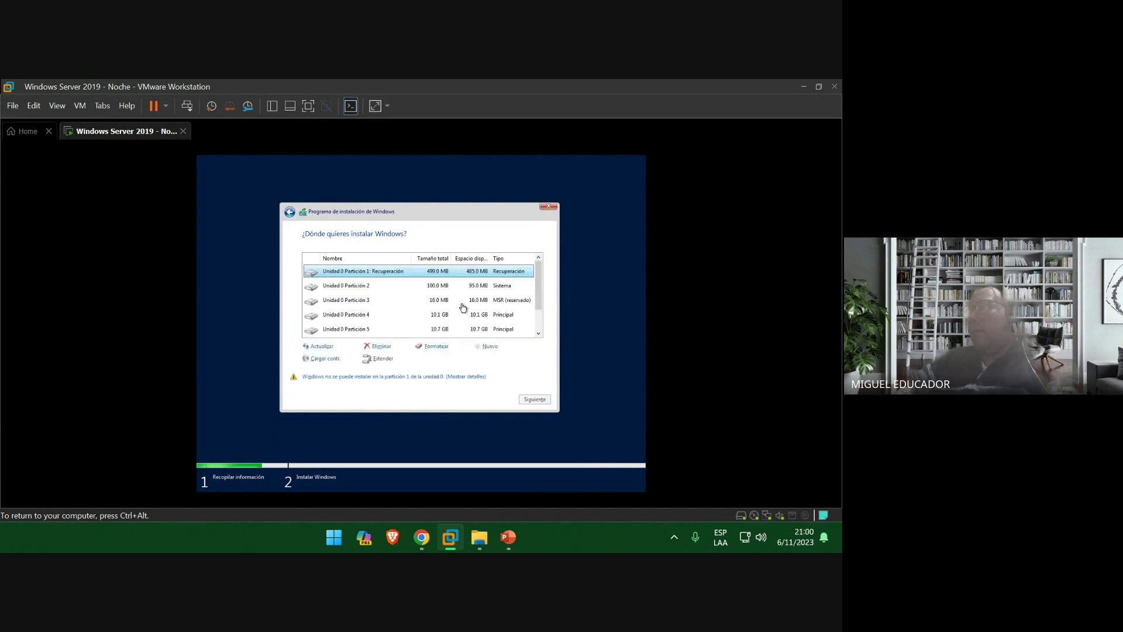
{"action": "left_click", "coordinate": [462, 304]}
{"action": "left_click", "coordinate": [442, 327]}
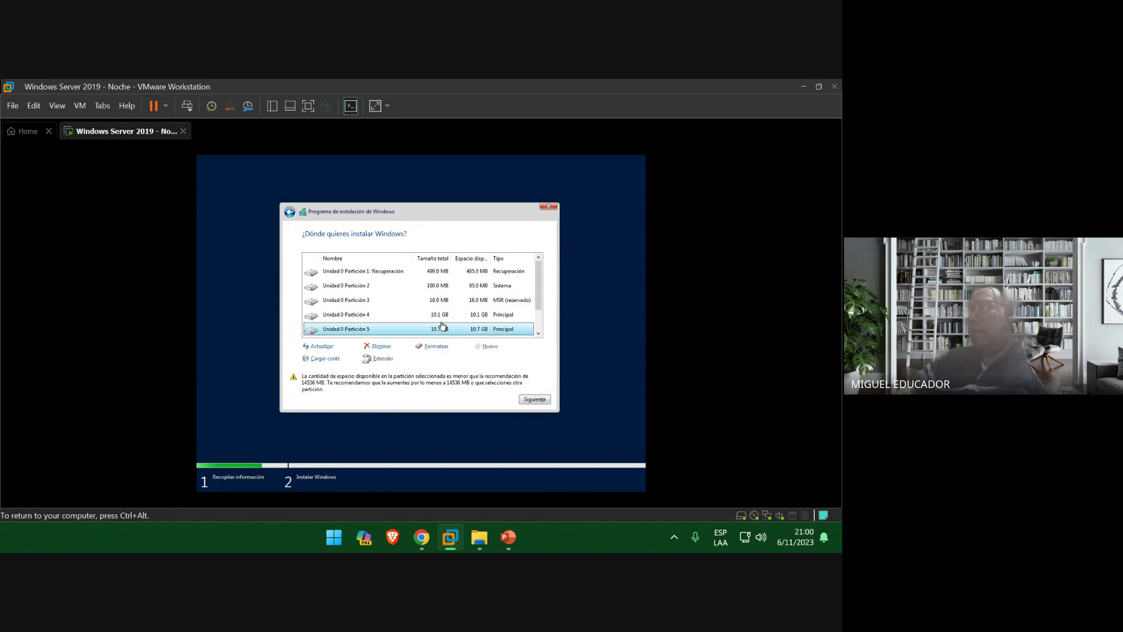
{"action": "left_click", "coordinate": [440, 319]}
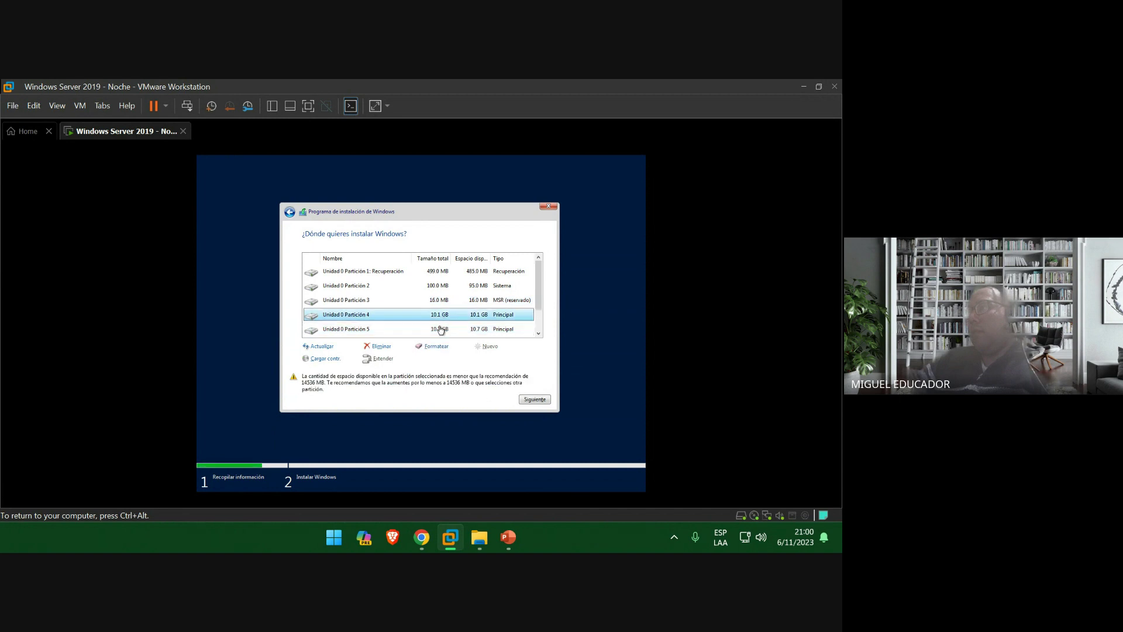
{"action": "left_click", "coordinate": [381, 346]}
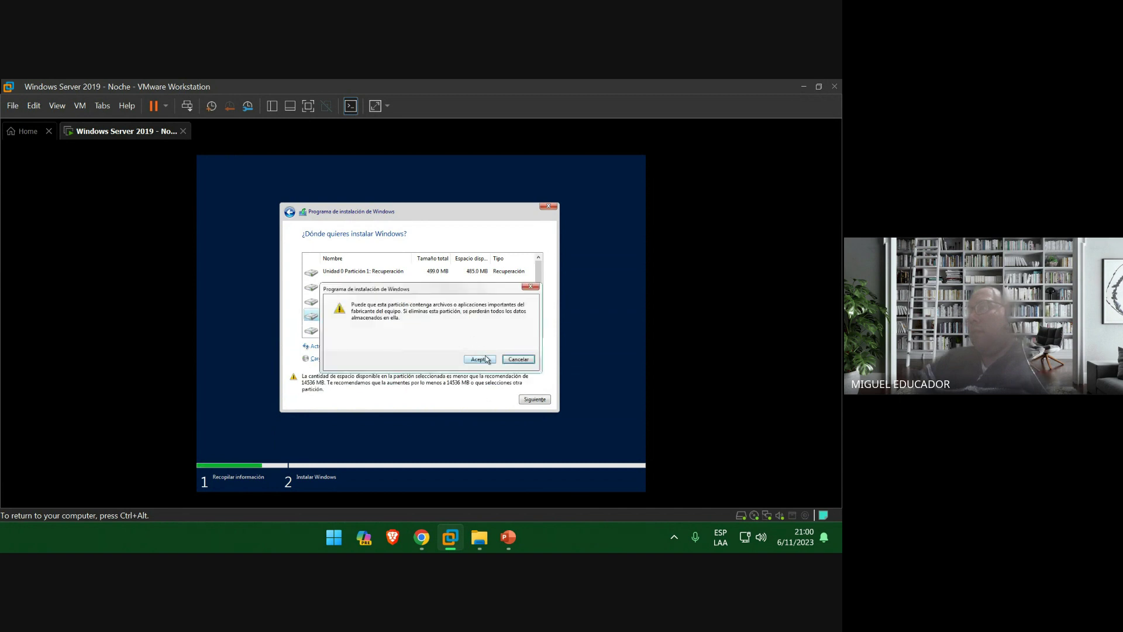
{"action": "left_click", "coordinate": [481, 359]}
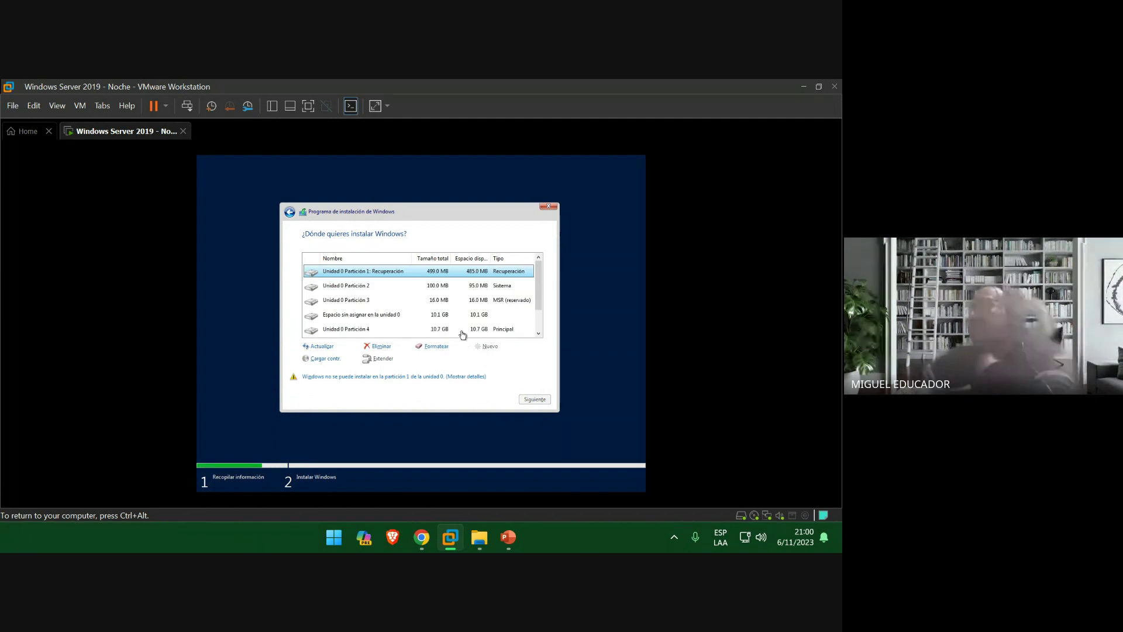
Step: Delete the remaining data partitions until 99.4 GB shows as unallocated
{"action": "left_click", "coordinate": [446, 315]}
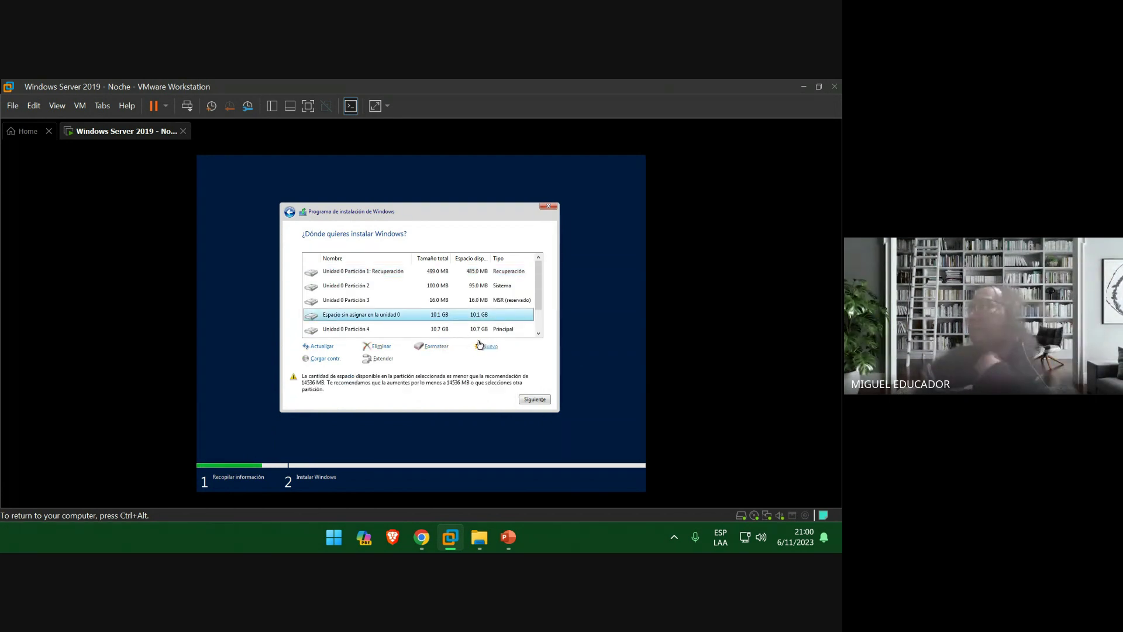
{"action": "left_click", "coordinate": [471, 330]}
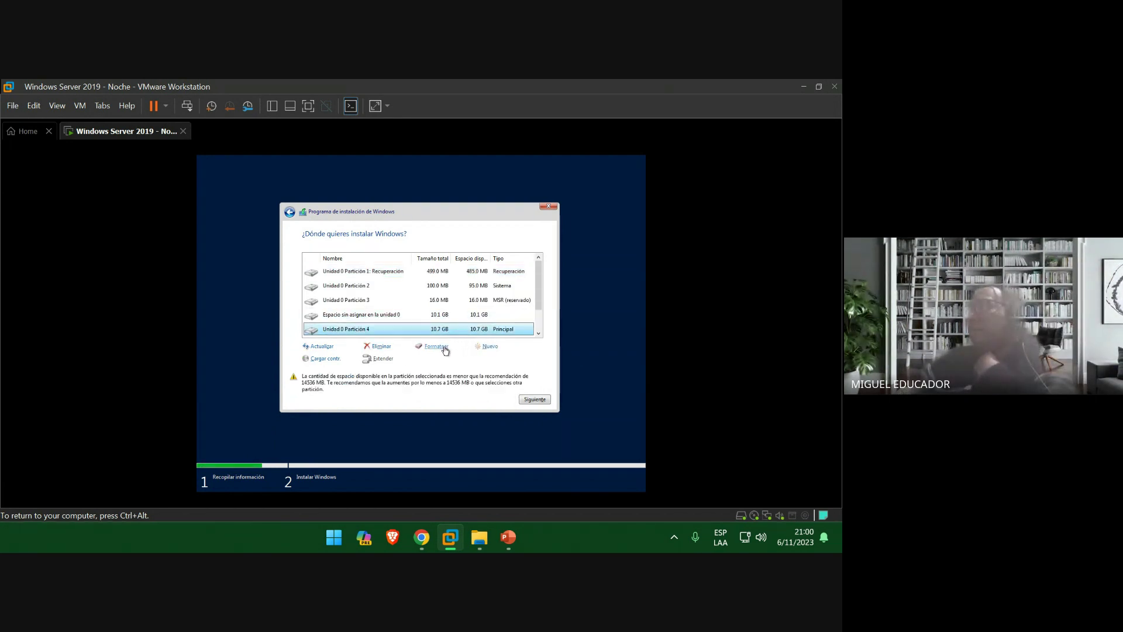
{"action": "left_click", "coordinate": [382, 347]}
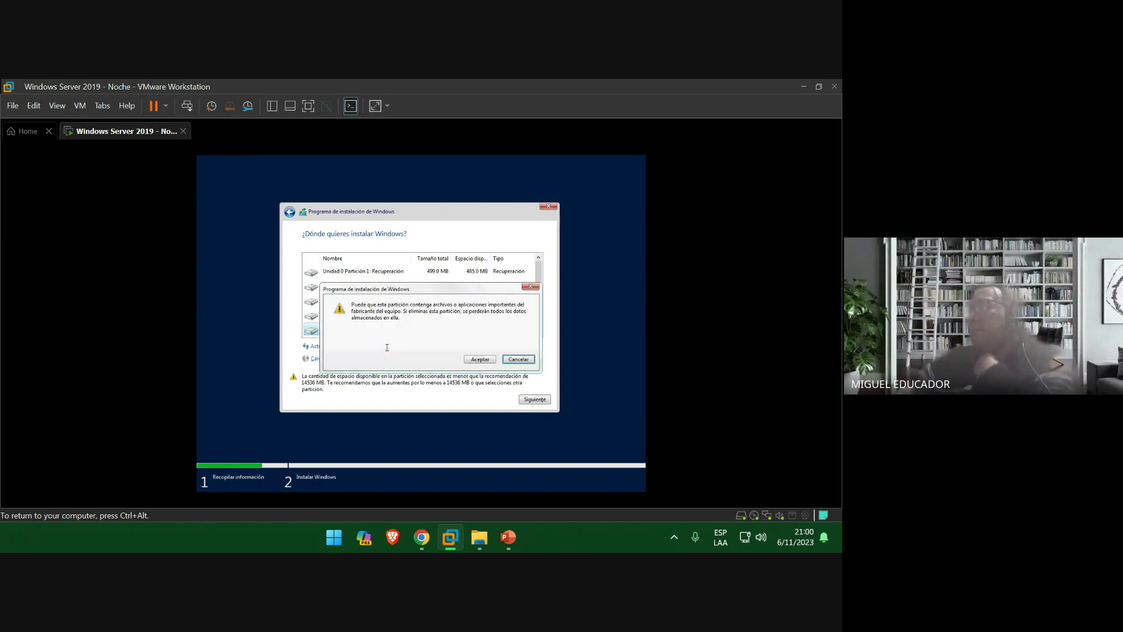
{"action": "left_click", "coordinate": [480, 359]}
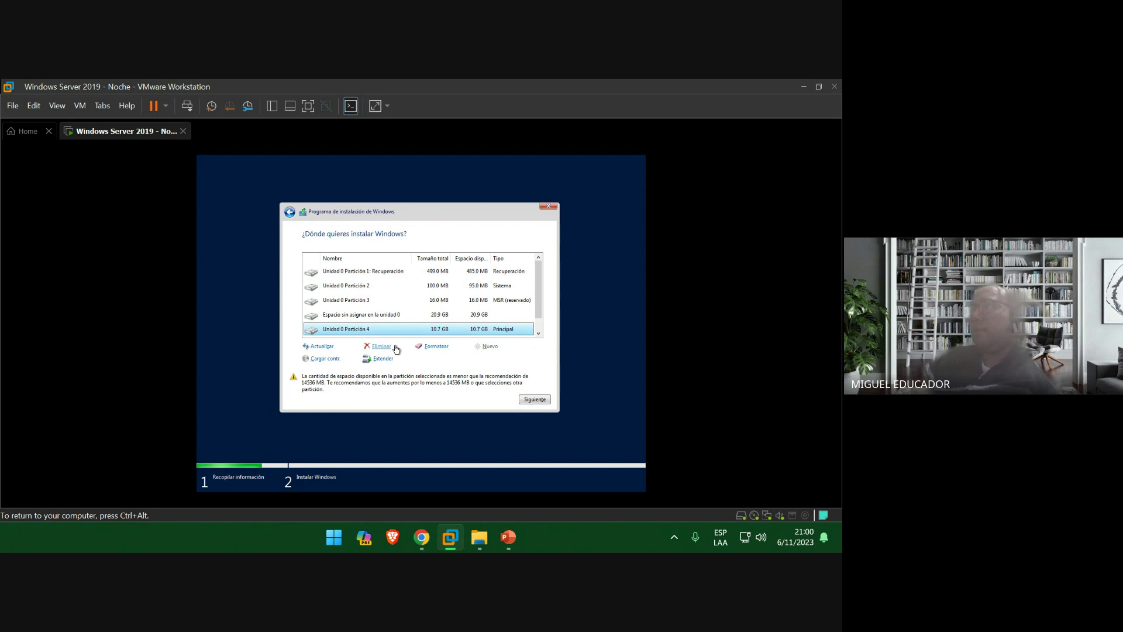
{"action": "left_click", "coordinate": [386, 347]}
{"action": "left_click", "coordinate": [486, 363]}
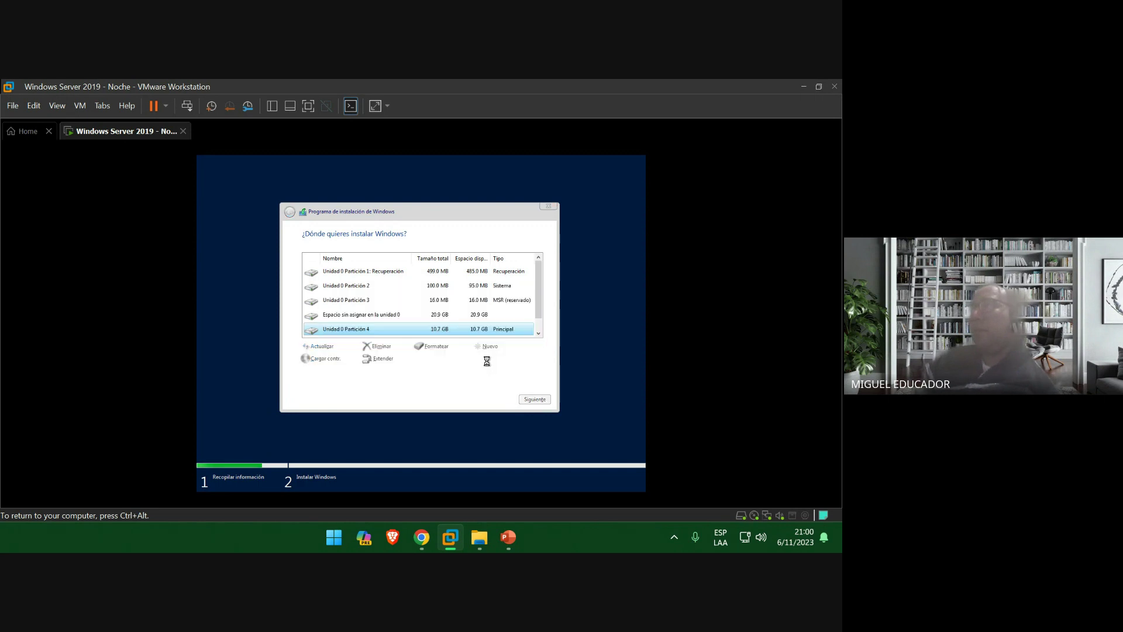
{"action": "left_click", "coordinate": [494, 315]}
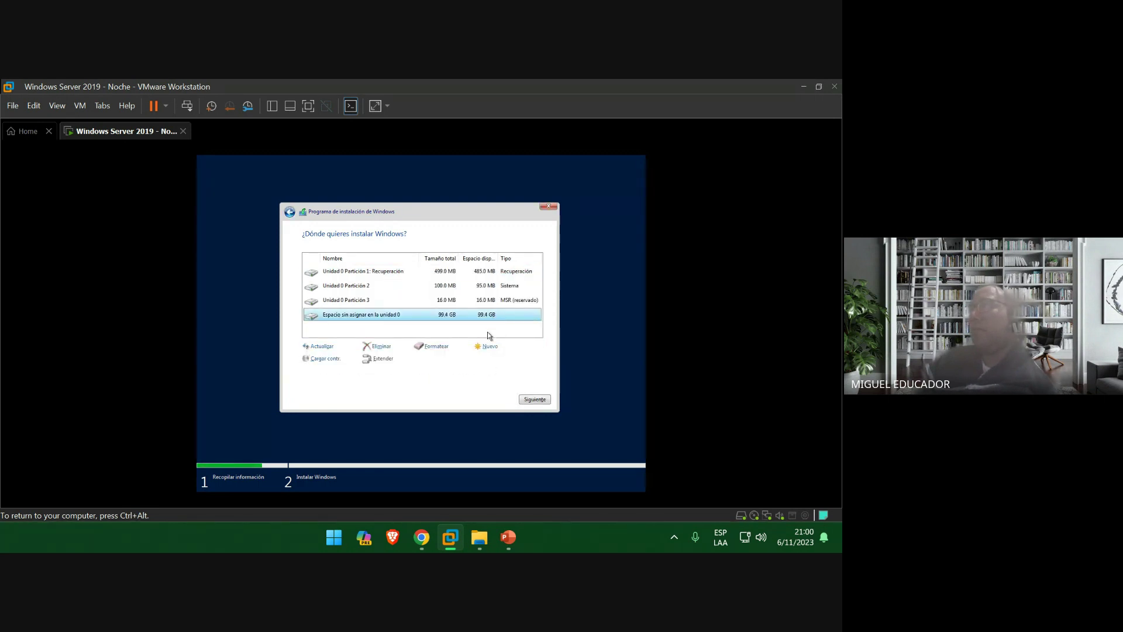
Step: Create a 50500 MB partition (49.3 GB Partición 4) from the unallocated space
{"action": "left_click", "coordinate": [496, 349]}
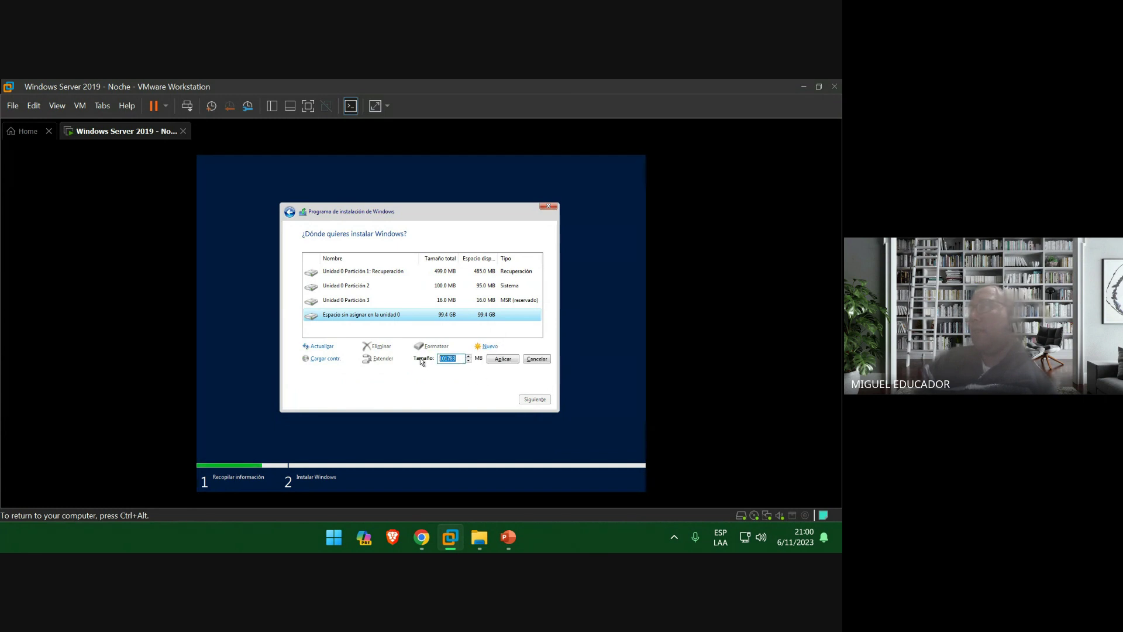
{"action": "type", "text": "50500"}
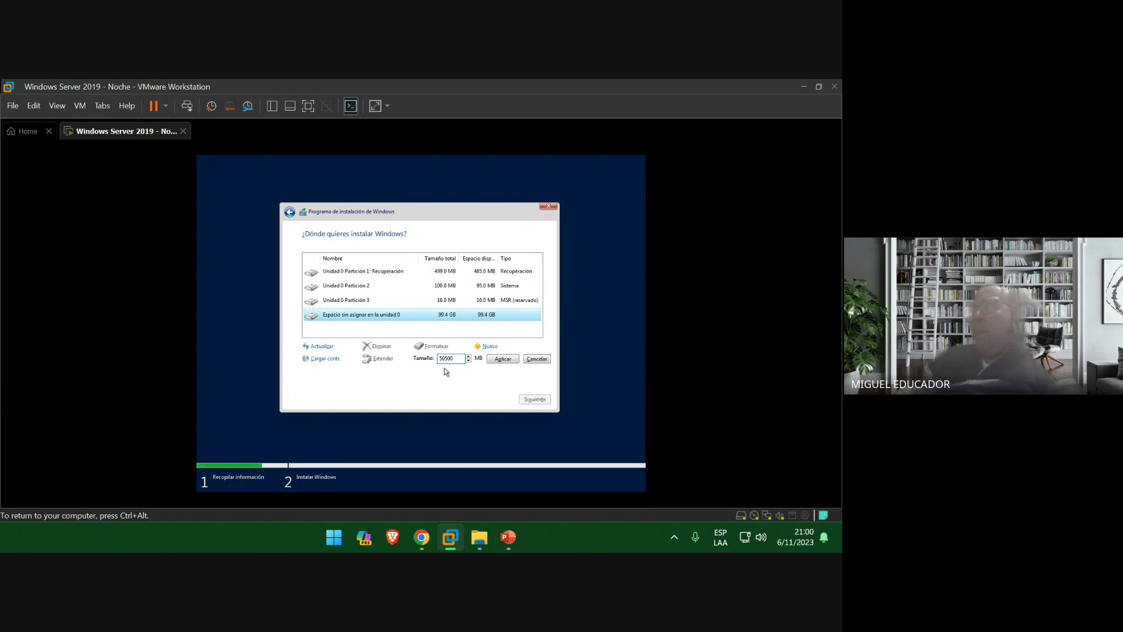
{"action": "left_click", "coordinate": [505, 360]}
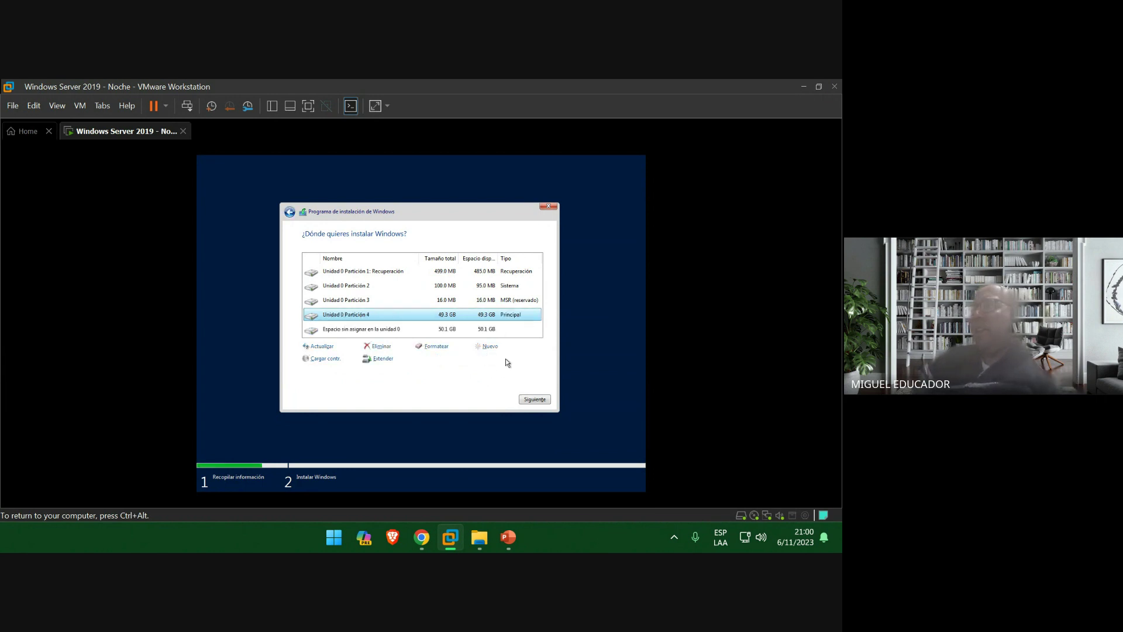
Step: Make Partición 5 from the remaining space, select Partición 4, and return to PowerPoint
{"action": "left_click", "coordinate": [498, 331]}
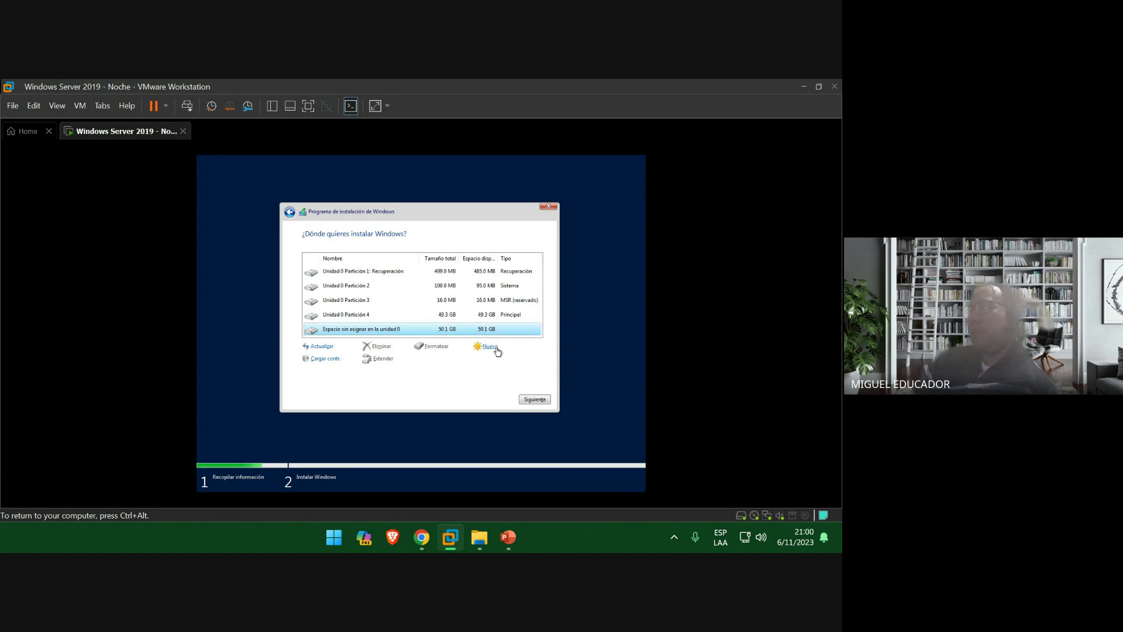
{"action": "left_click", "coordinate": [489, 346]}
{"action": "left_click", "coordinate": [503, 359]}
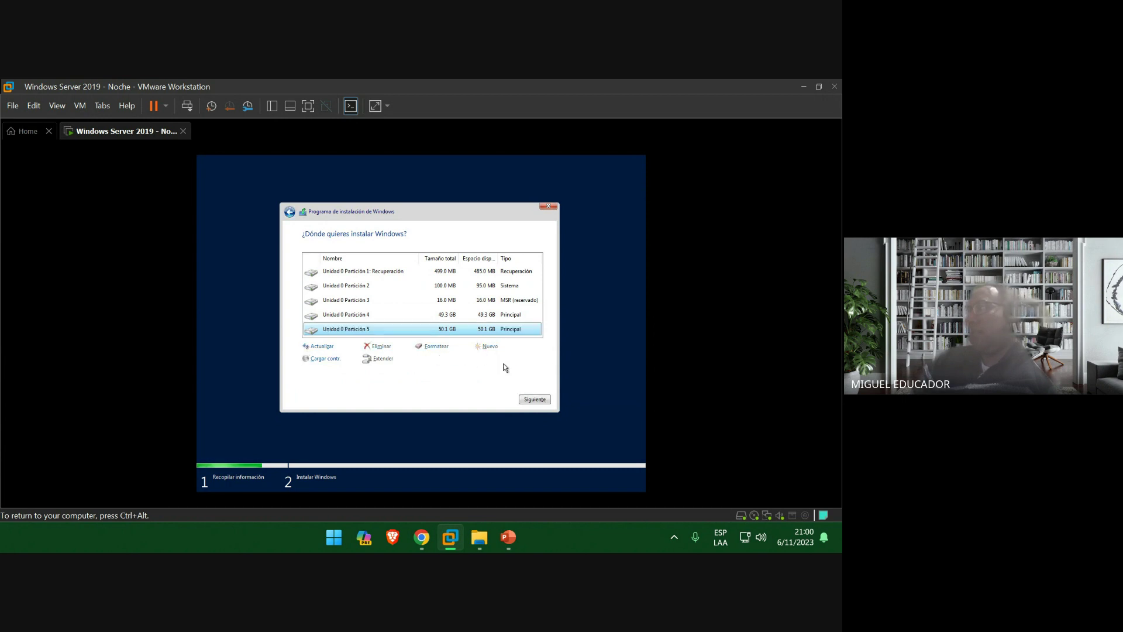
{"action": "left_click", "coordinate": [505, 318]}
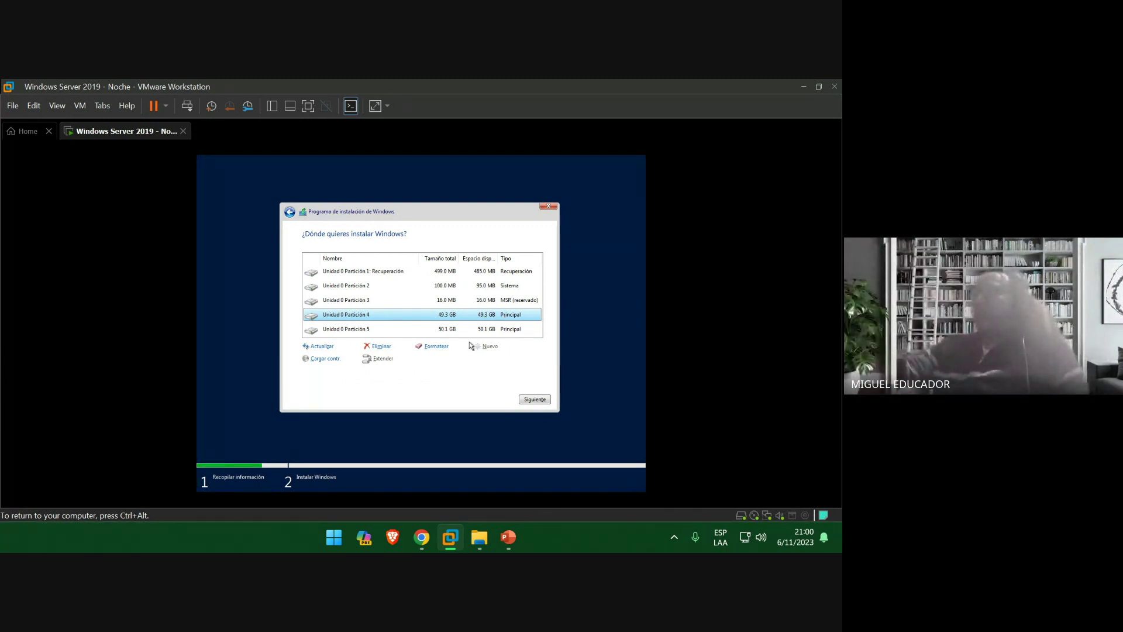
{"action": "left_click", "coordinate": [516, 532]}
Step: Capture the two-partition disk screen onto slide 56 and save the presentation
{"action": "left_click", "coordinate": [53, 354]}
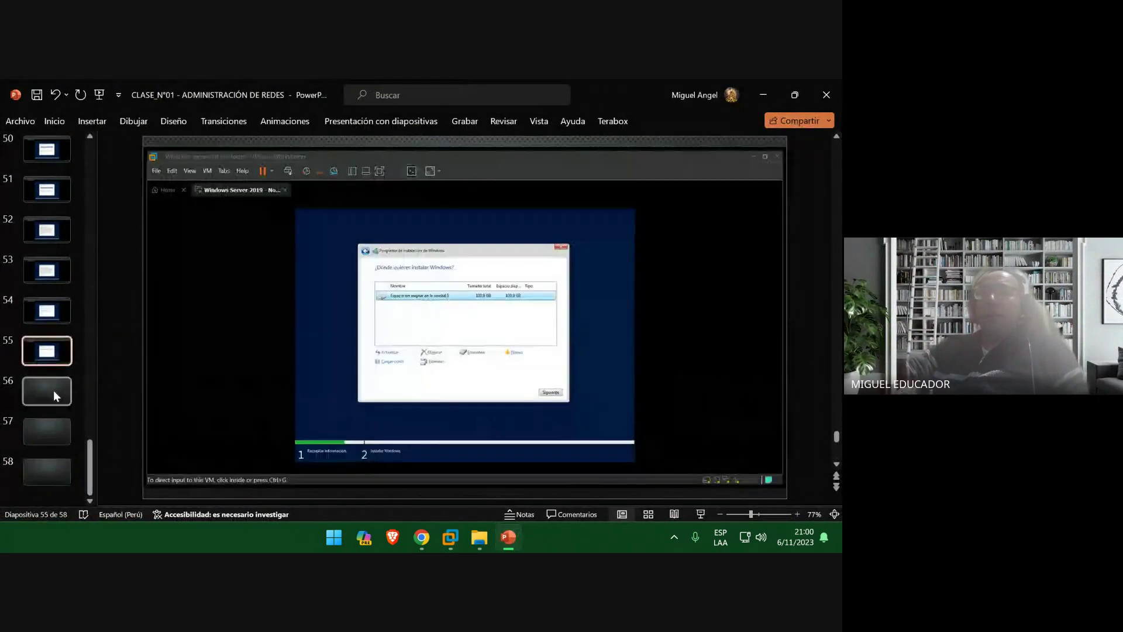
{"action": "left_click", "coordinate": [53, 391]}
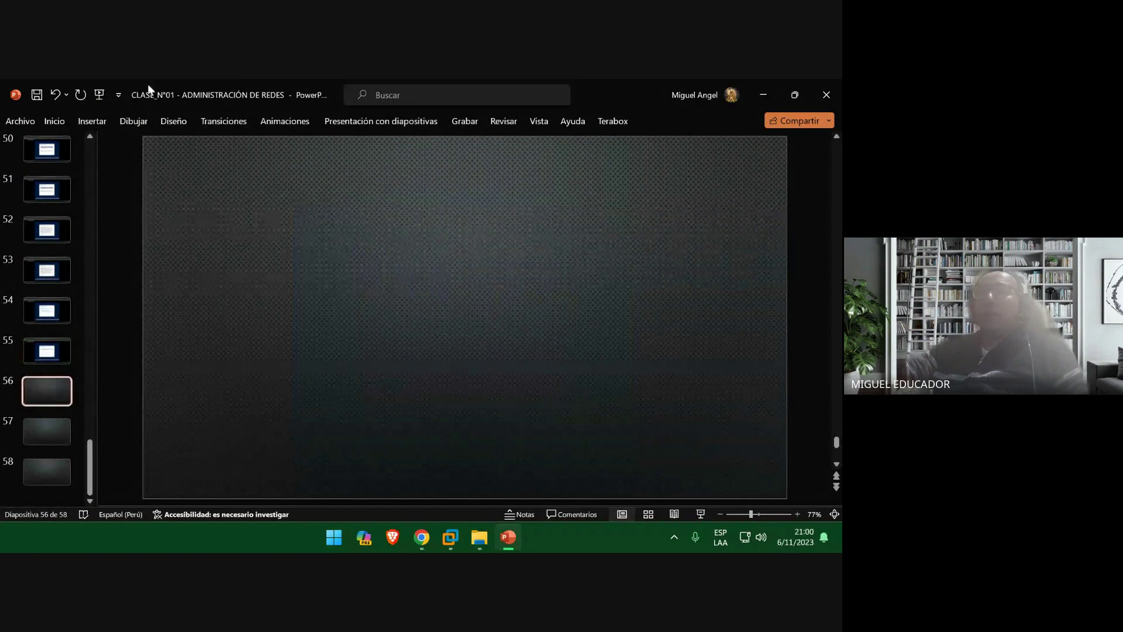
{"action": "left_click", "coordinate": [193, 146]}
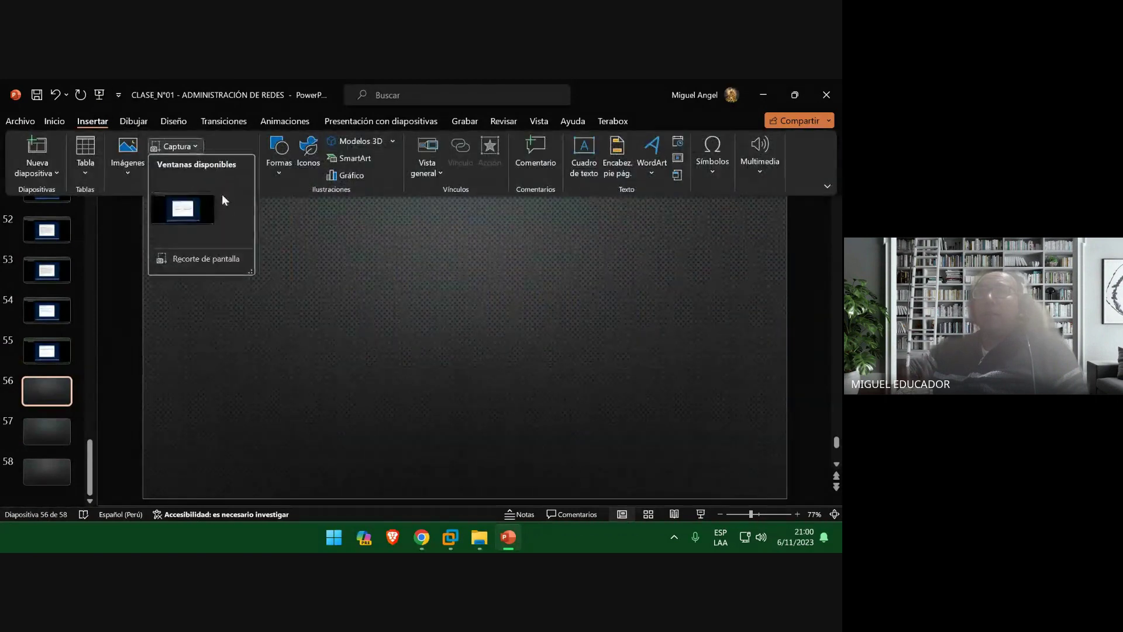
{"action": "key", "text": "Escape"}
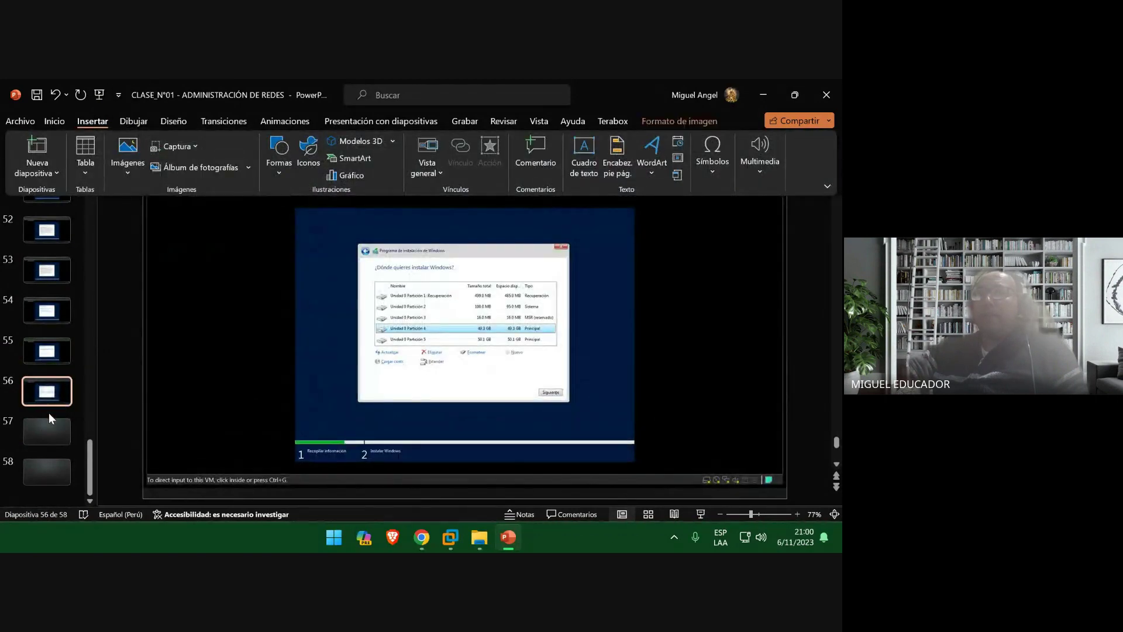
{"action": "left_click", "coordinate": [40, 436]}
{"action": "left_click", "coordinate": [41, 433]}
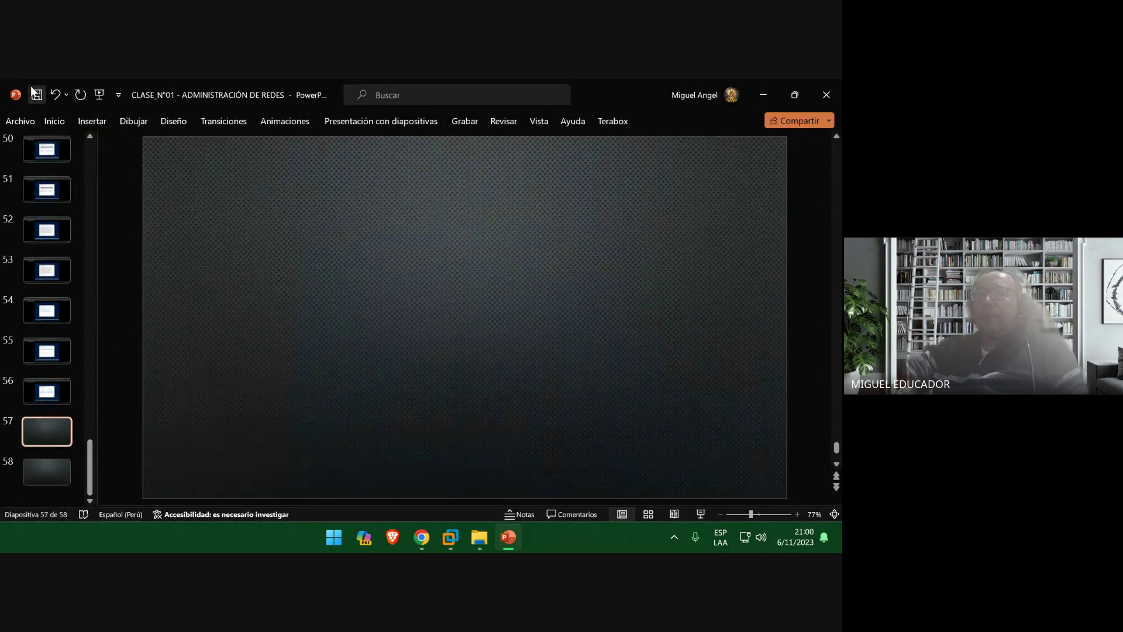
{"action": "left_click", "coordinate": [35, 94]}
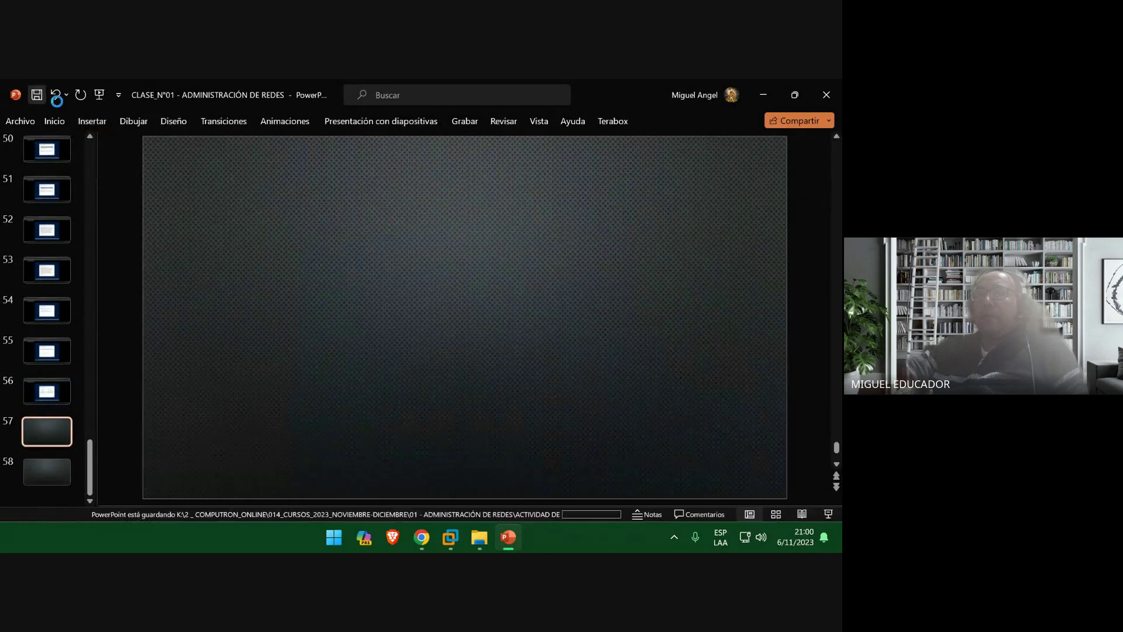
Step: Start installing Windows on Partición 4, then bring PowerPoint back to the front
{"action": "left_click", "coordinate": [771, 86]}
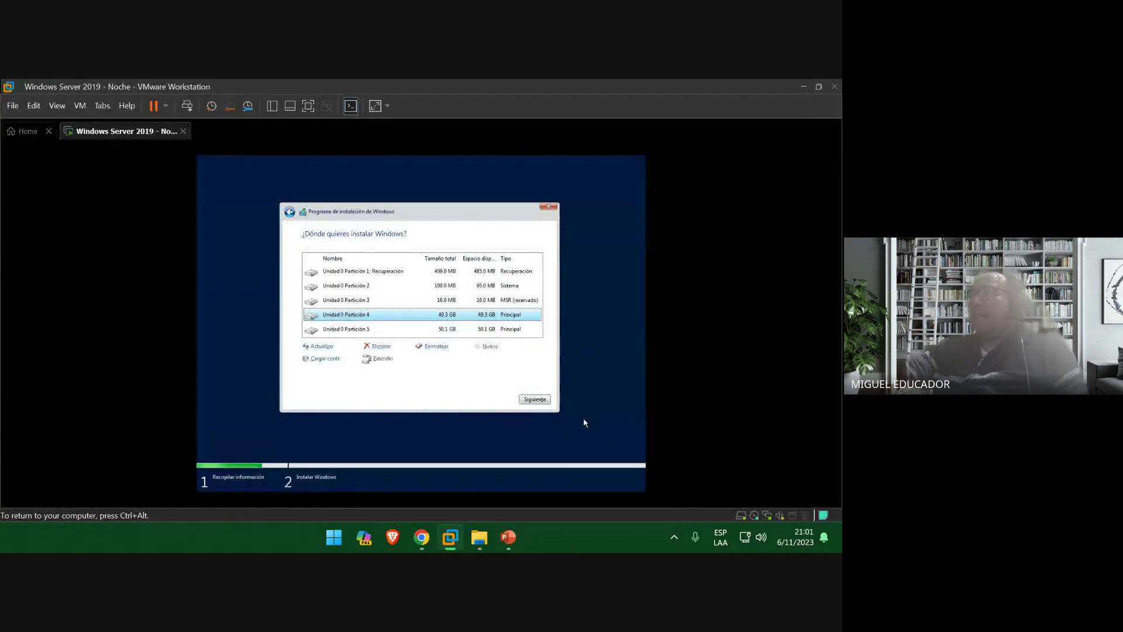
{"action": "left_click", "coordinate": [535, 398]}
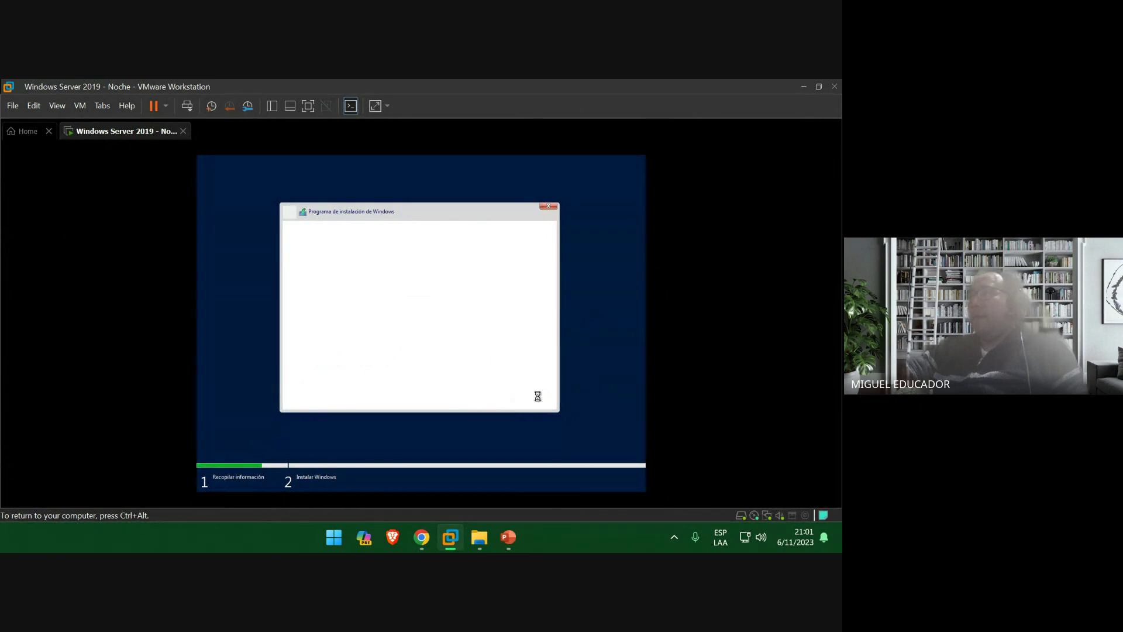
{"action": "left_click", "coordinate": [518, 538]}
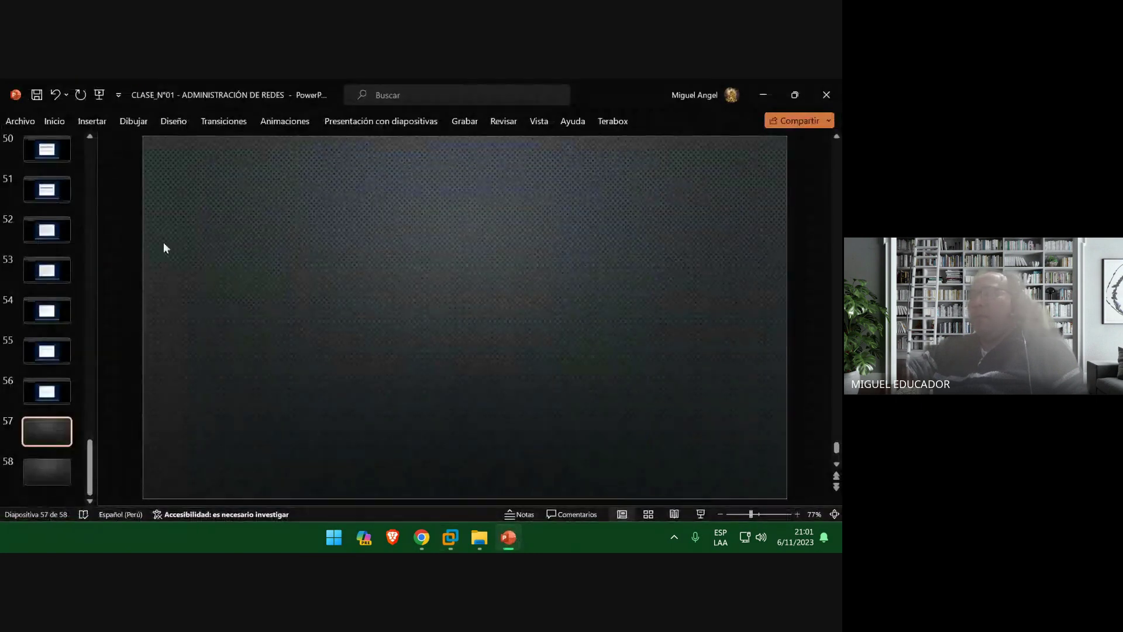
Step: Insert a capture of the VMware installation-progress window onto slide 57
{"action": "left_click", "coordinate": [99, 125]}
{"action": "left_click", "coordinate": [173, 146]}
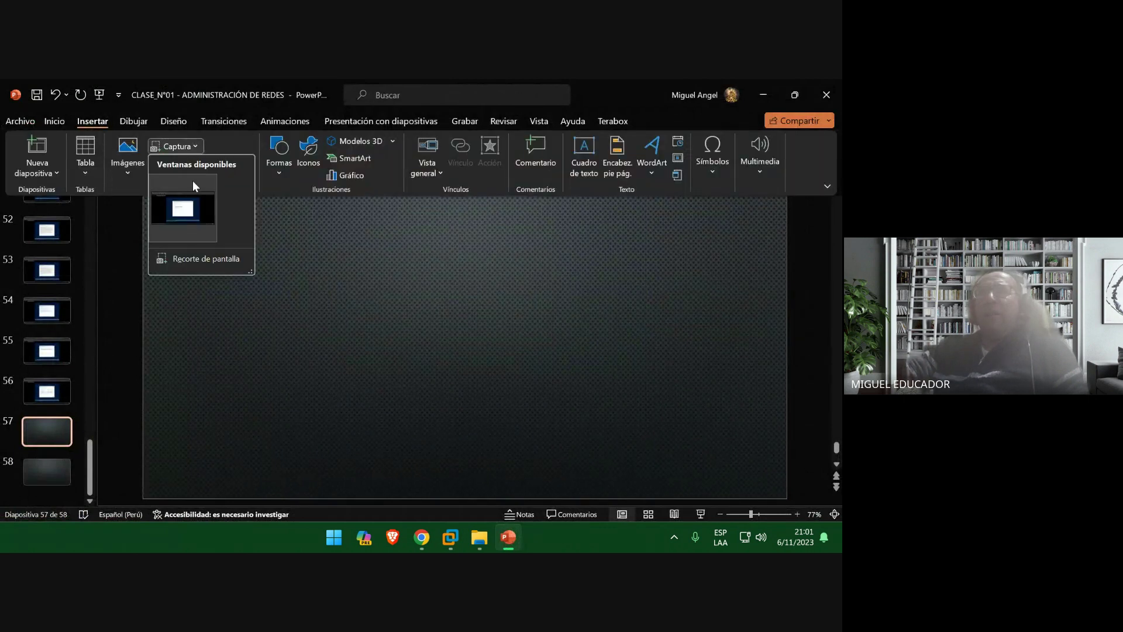
{"action": "left_click", "coordinate": [203, 202]}
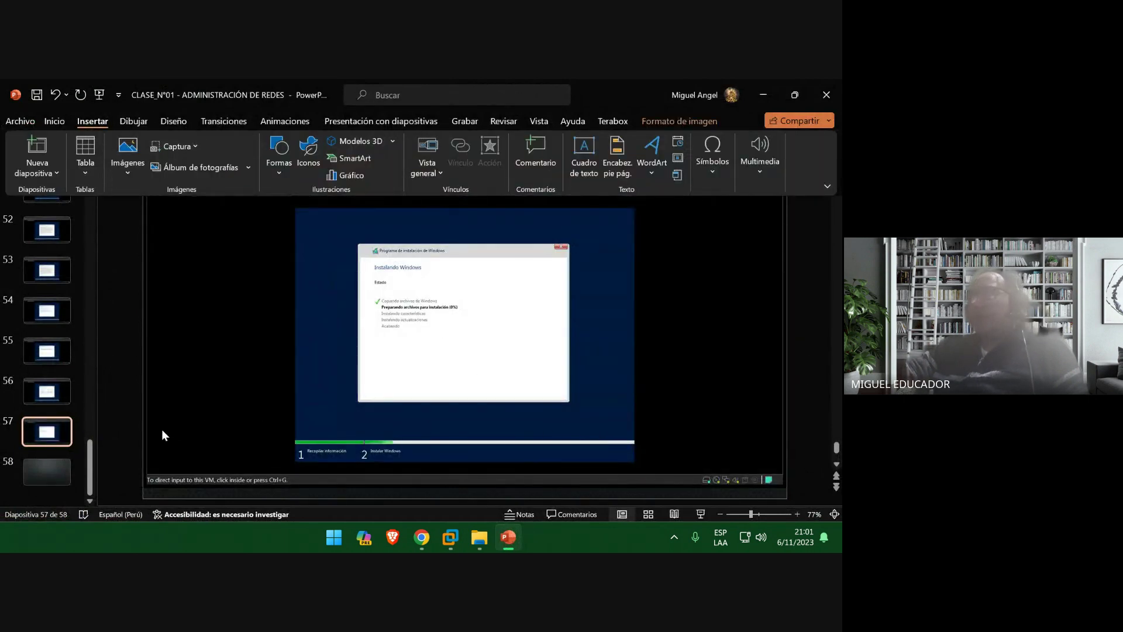
Step: Save the presentation, select blank slide 58 and minimize PowerPoint
{"action": "left_click", "coordinate": [37, 95]}
{"action": "left_click", "coordinate": [41, 480]}
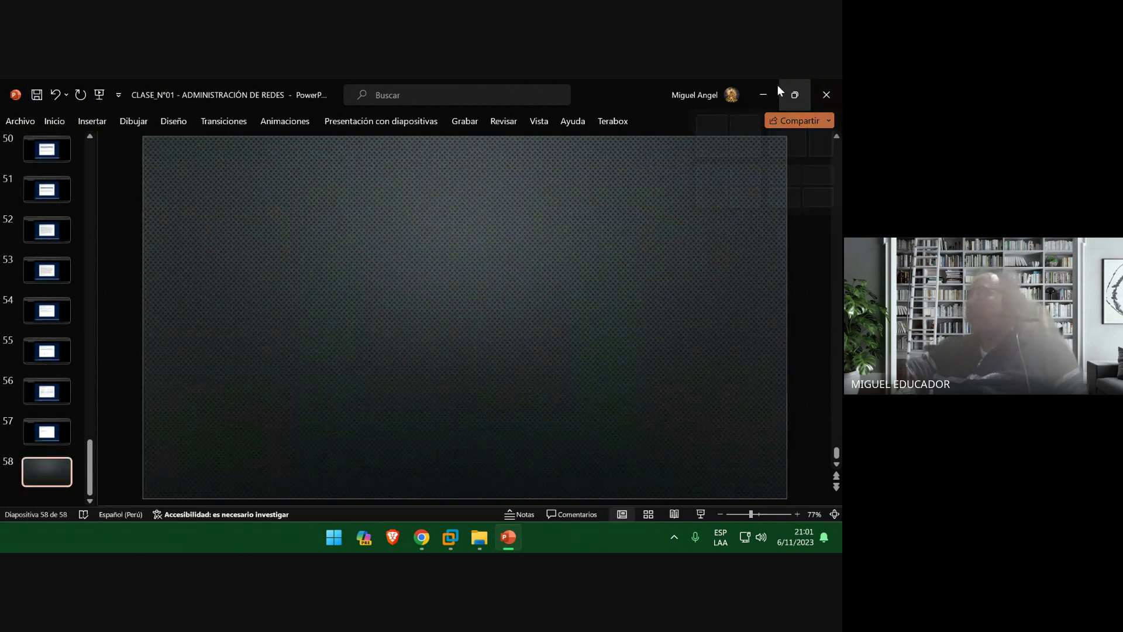
{"action": "left_click", "coordinate": [775, 87]}
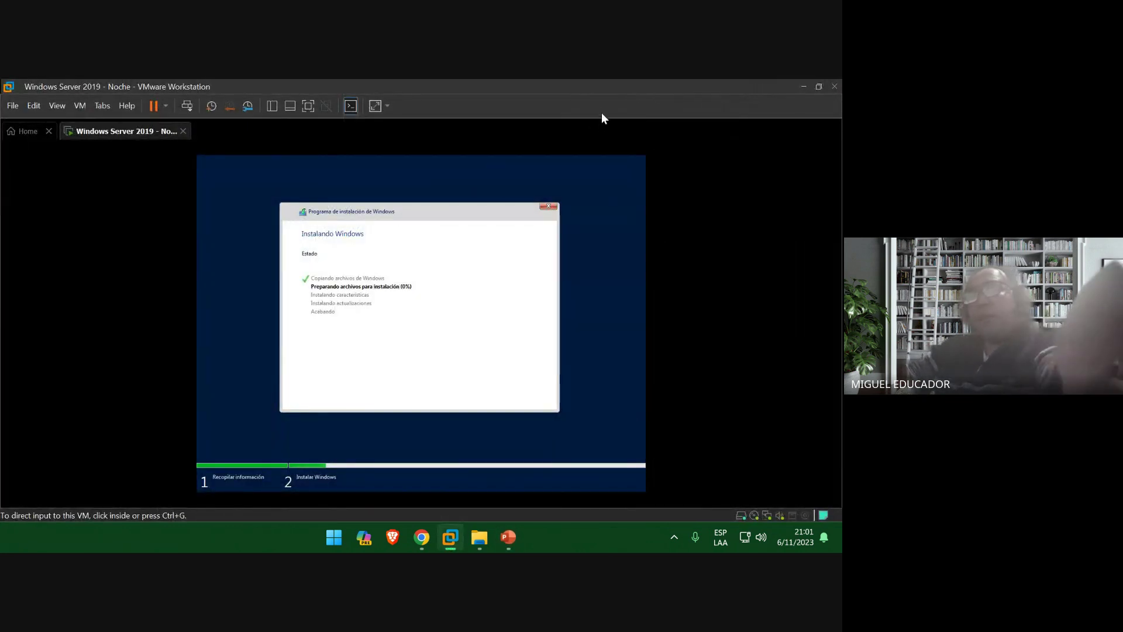
Step: Give the VM control and let Windows Setup finish copying files, installing features and updates
{"action": "left_click", "coordinate": [523, 303]}
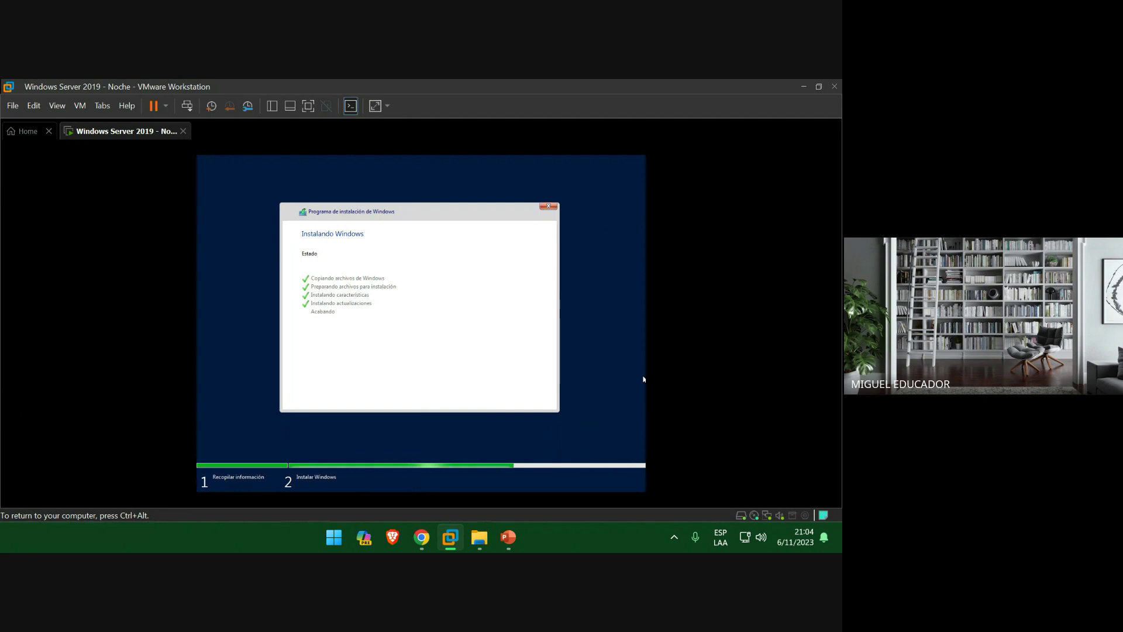
Step: Insert a capture of the VM's completed-updates screen onto slide 58
{"action": "key", "text": "ctrl+alt"}
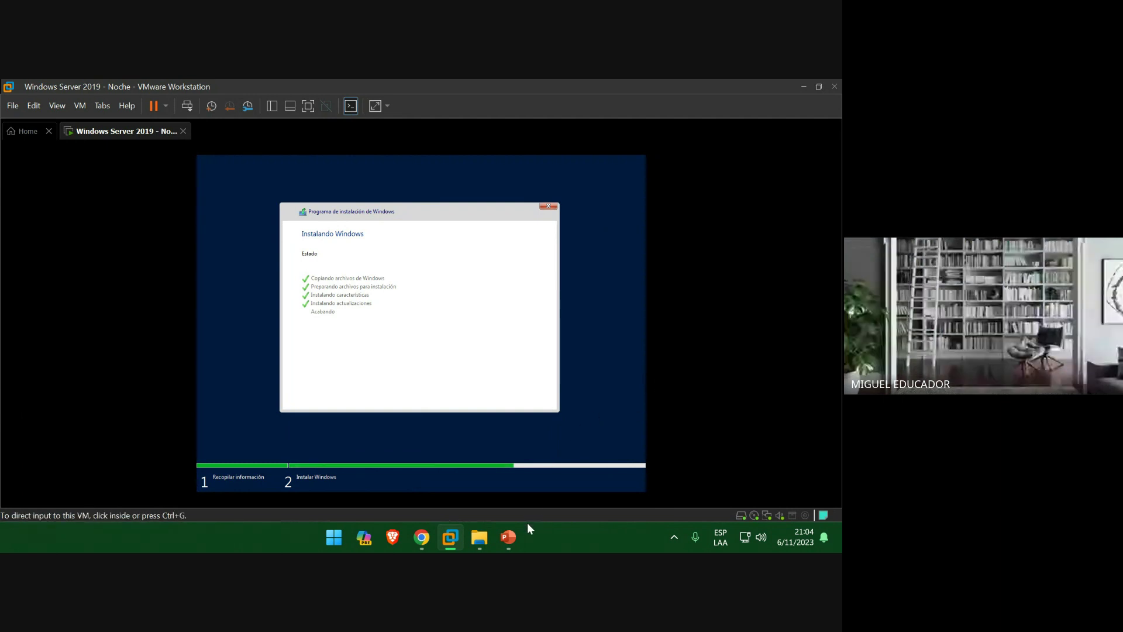
{"action": "left_click", "coordinate": [517, 535]}
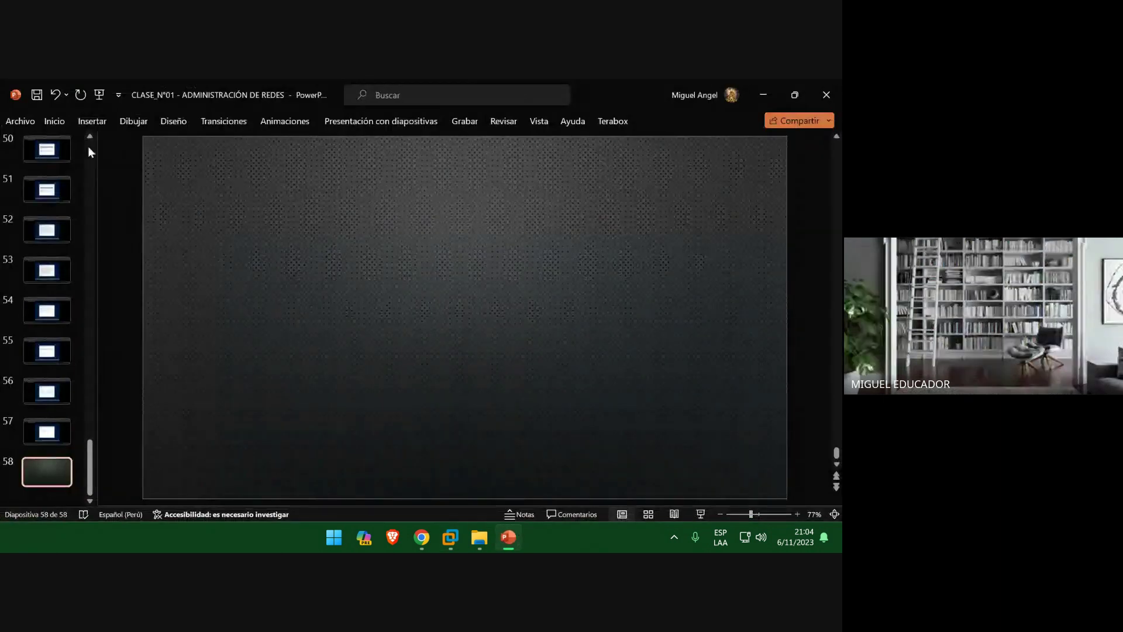
{"action": "left_click", "coordinate": [93, 121]}
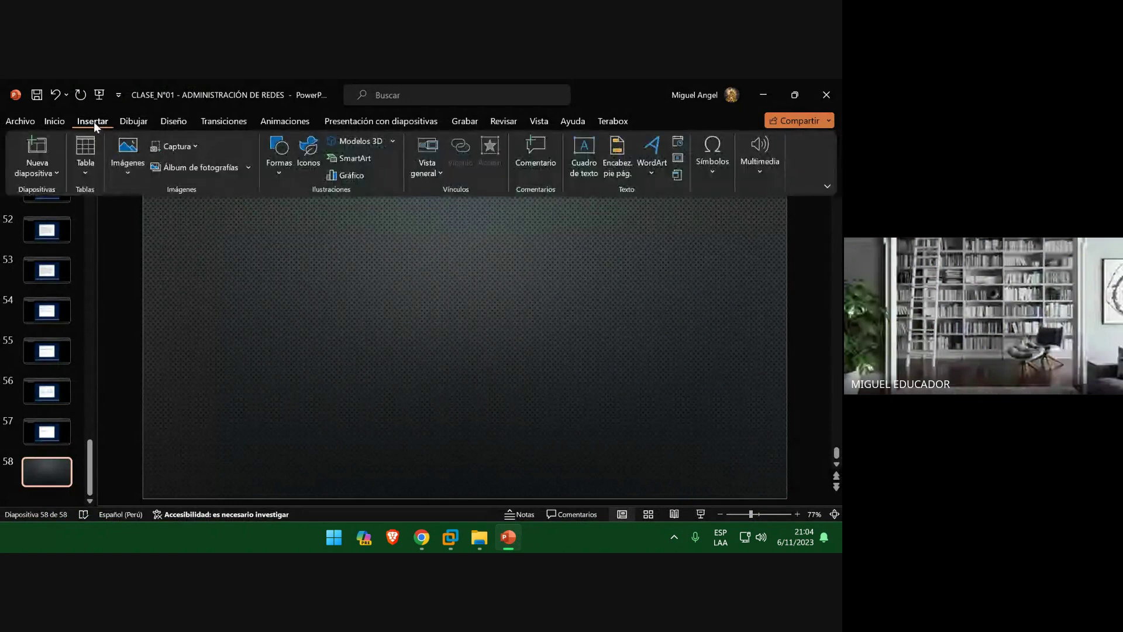
{"action": "left_click", "coordinate": [174, 146]}
{"action": "left_click", "coordinate": [199, 212]}
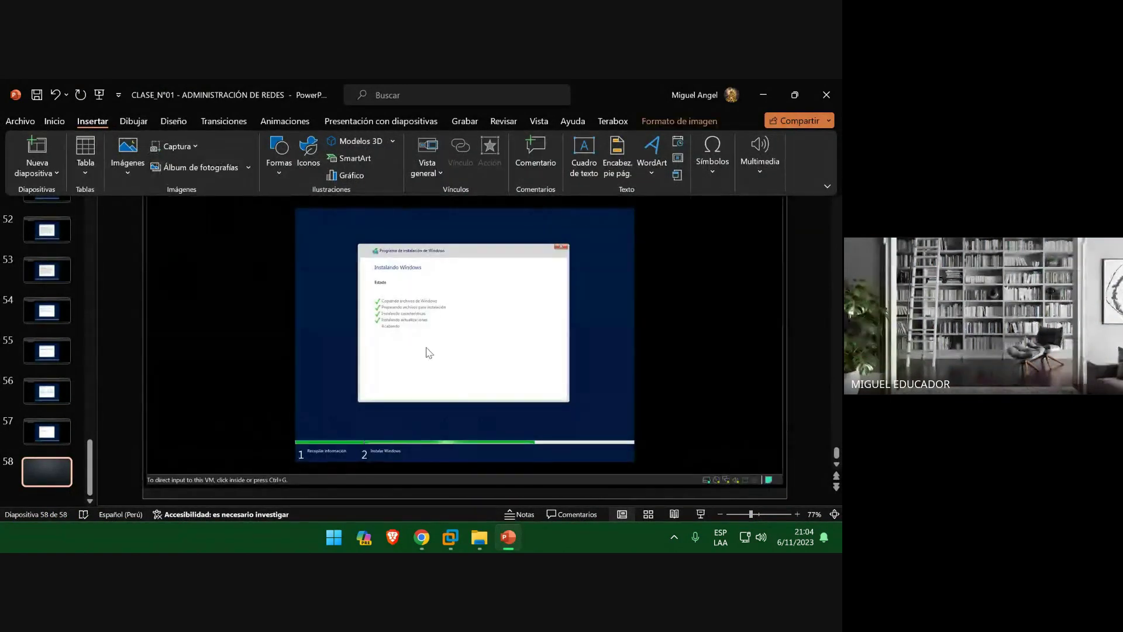
Step: Add blank slides 59–60, save the presentation and minimize PowerPoint
{"action": "left_click", "coordinate": [78, 485]}
{"action": "key", "text": "Return"}
{"action": "key", "text": "Return"}
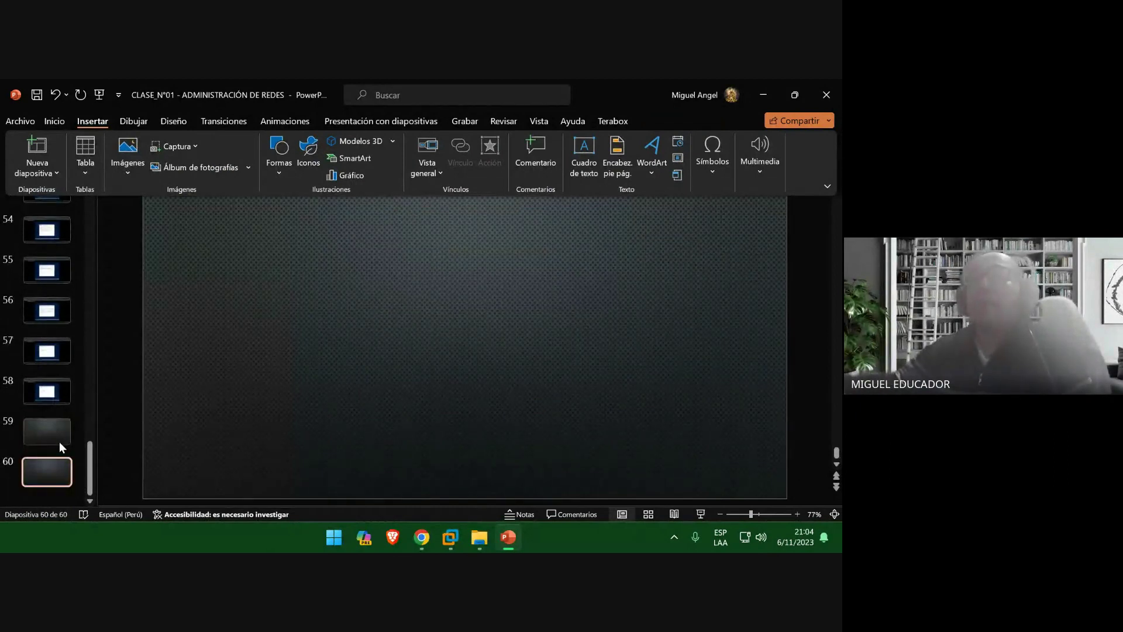
{"action": "left_click", "coordinate": [31, 440]}
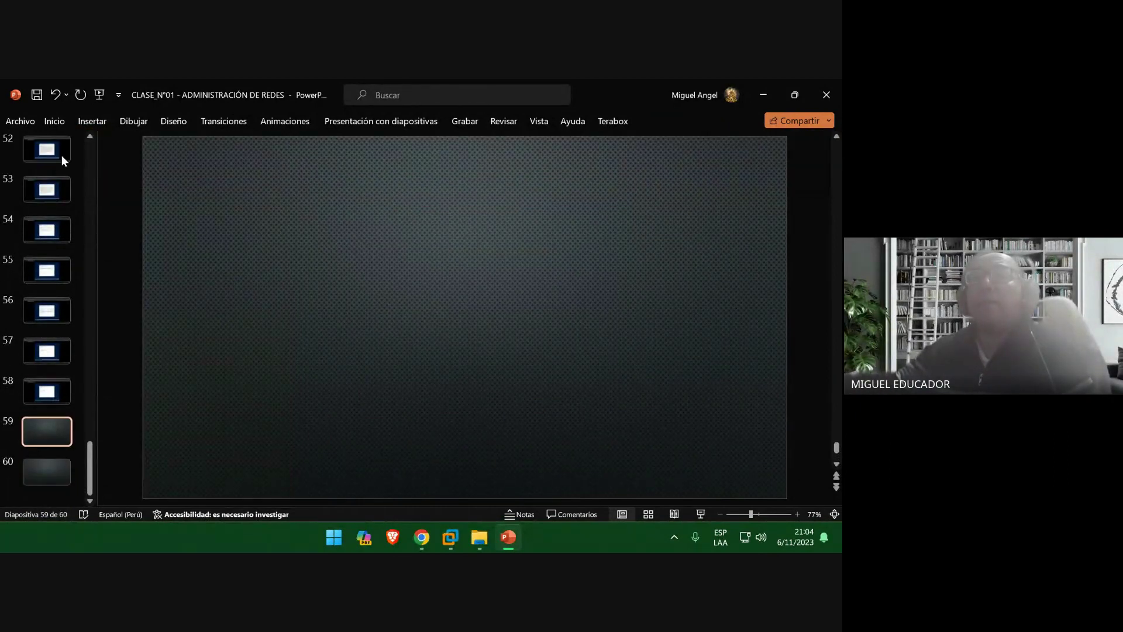
{"action": "left_click", "coordinate": [39, 97]}
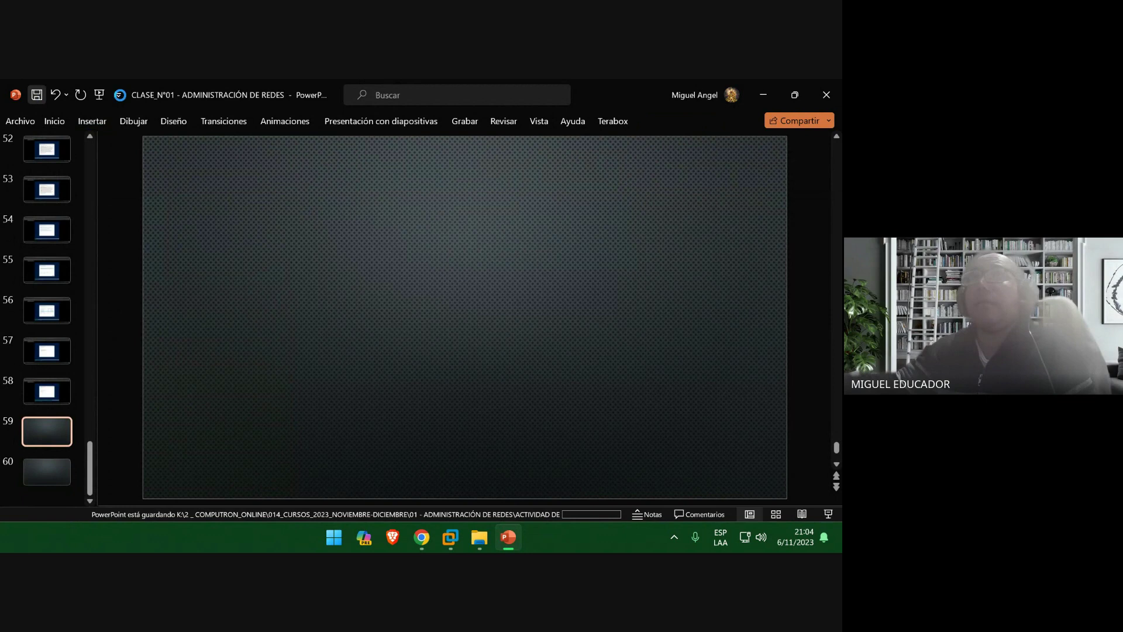
{"action": "left_click", "coordinate": [762, 95]}
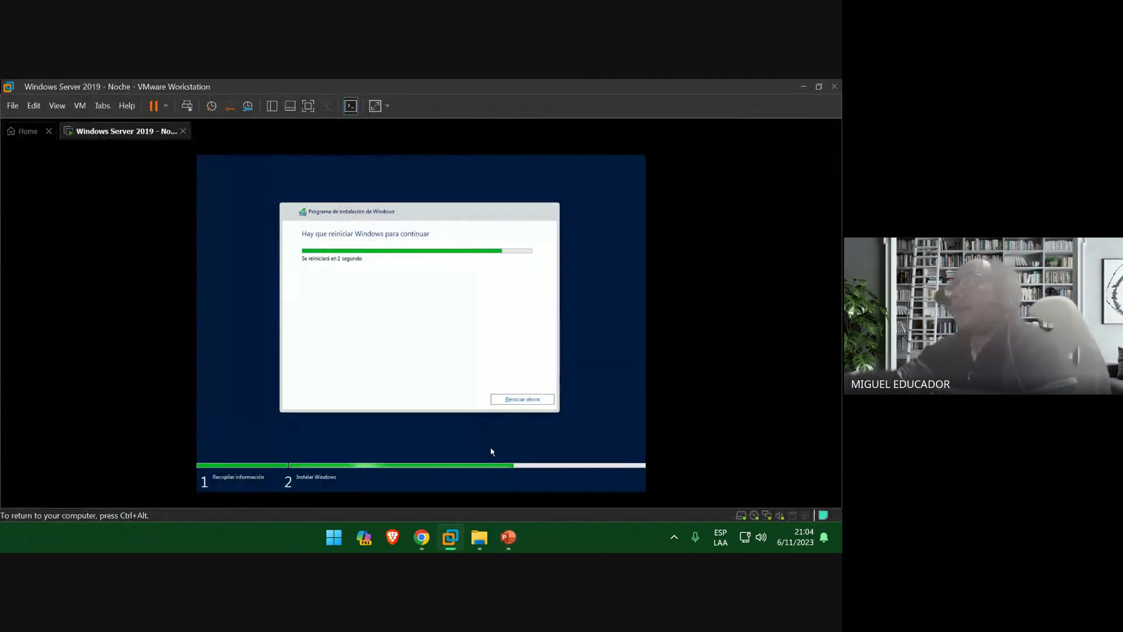
Step: Insert a screenshot of the VM's restart screen onto slide 59
{"action": "left_click", "coordinate": [507, 537]}
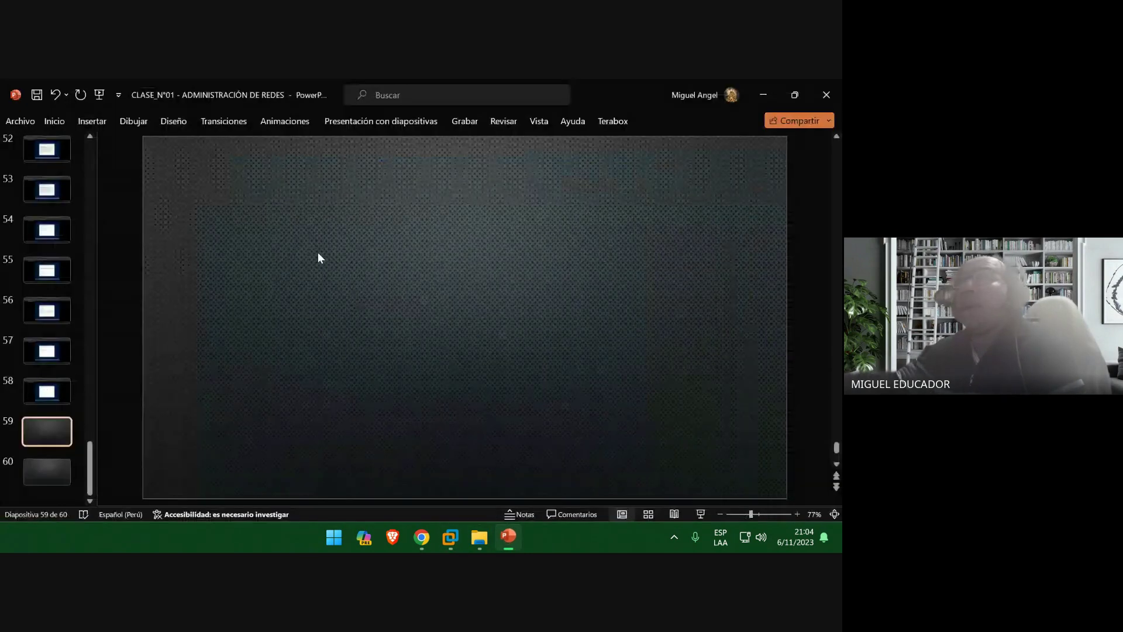
{"action": "left_click", "coordinate": [94, 121]}
{"action": "left_click", "coordinate": [187, 150]}
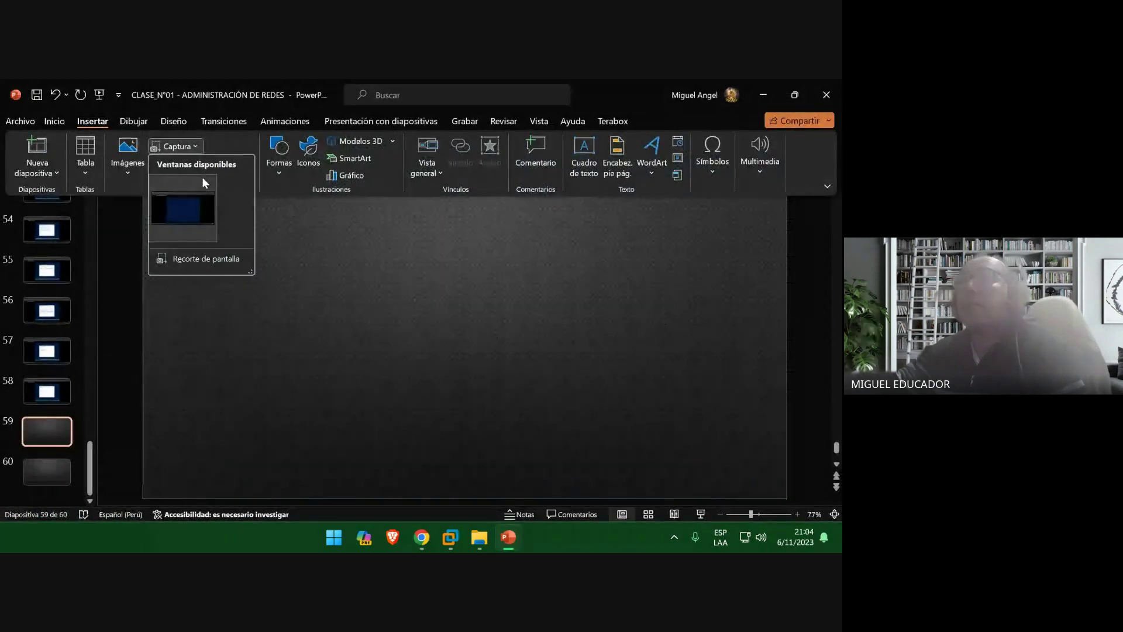
{"action": "left_click", "coordinate": [200, 184]}
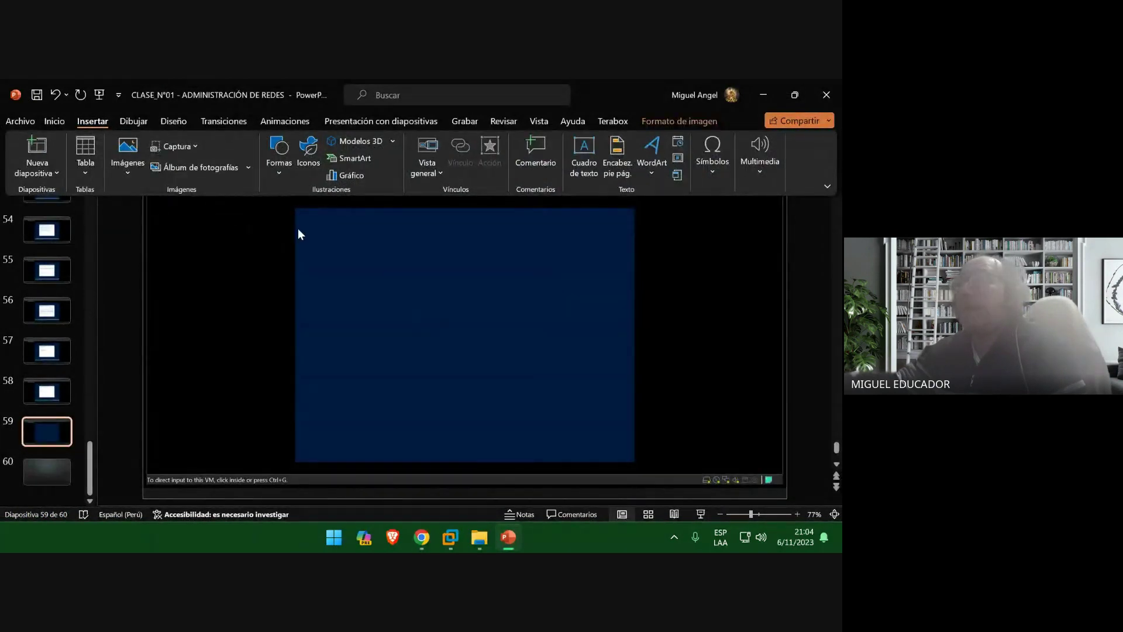
{"action": "left_click", "coordinate": [349, 342]}
Step: Try a VM capture on slide 60, undo the misplaced slide and check the VM
{"action": "left_click", "coordinate": [42, 484]}
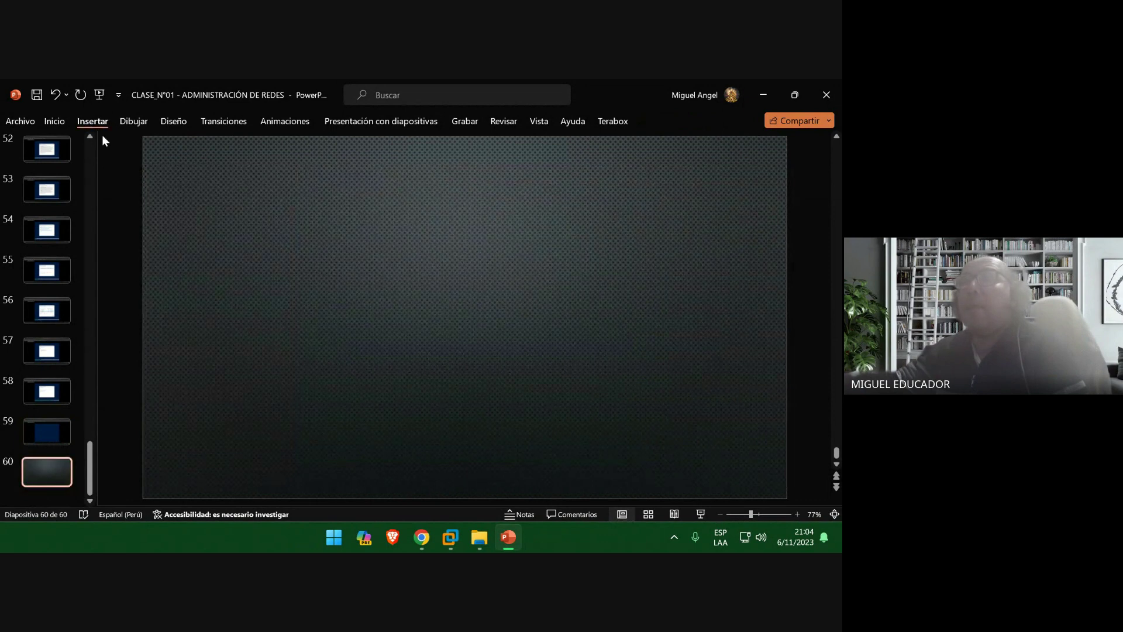
{"action": "left_click", "coordinate": [92, 121]}
{"action": "left_click", "coordinate": [175, 146]}
{"action": "left_click", "coordinate": [201, 216]}
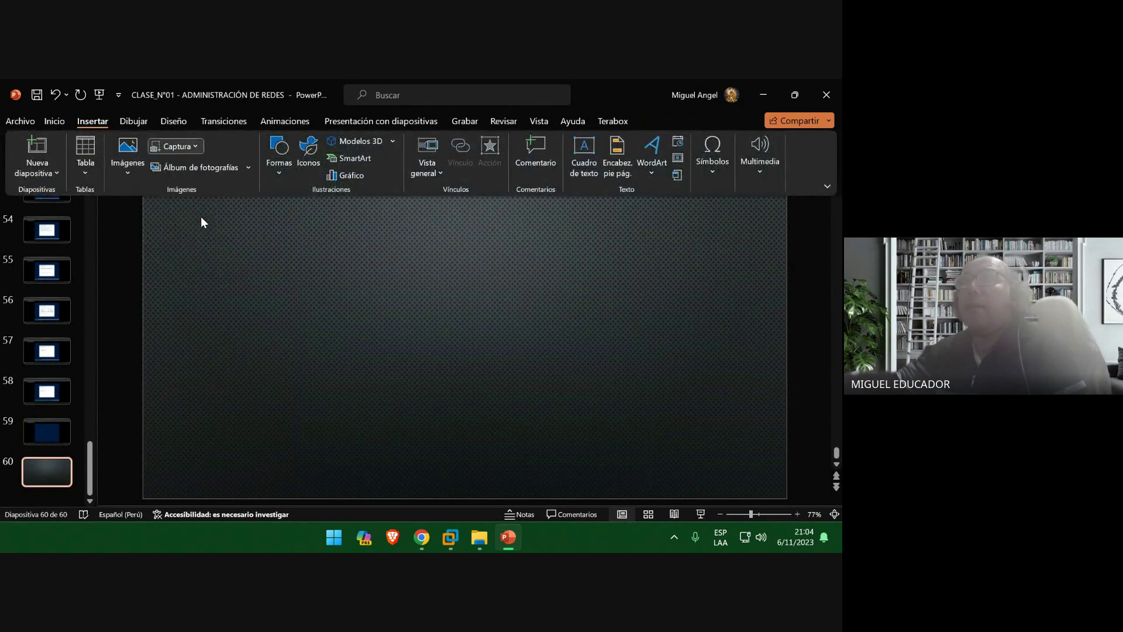
{"action": "left_click_drag", "start_coordinate": [69, 419], "coordinate": [61, 481]}
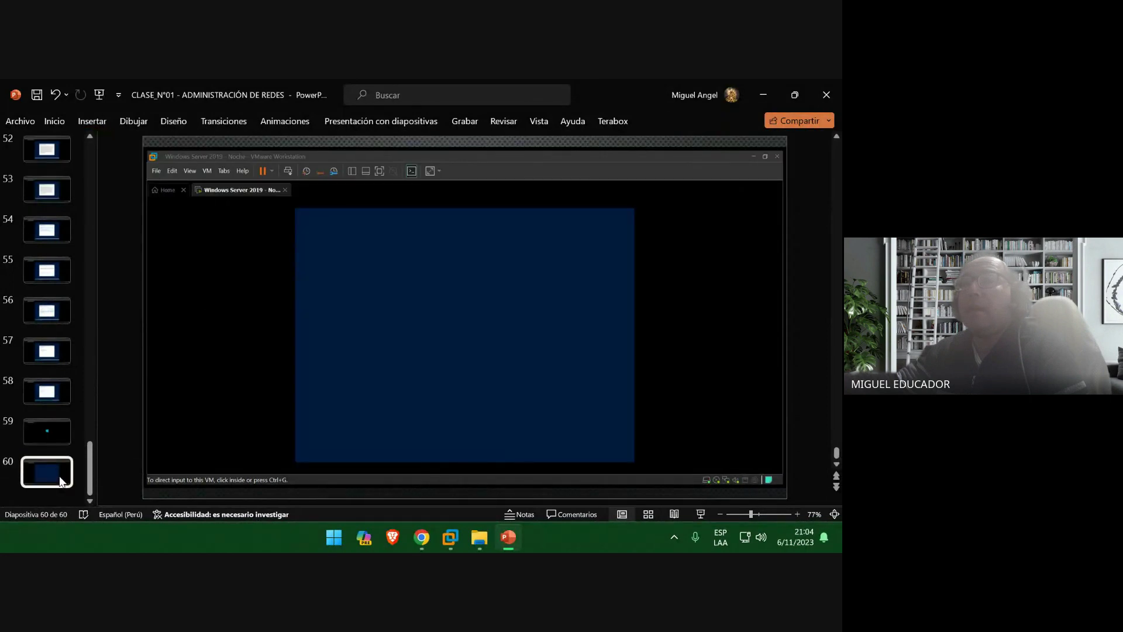
{"action": "left_click", "coordinate": [326, 345]}
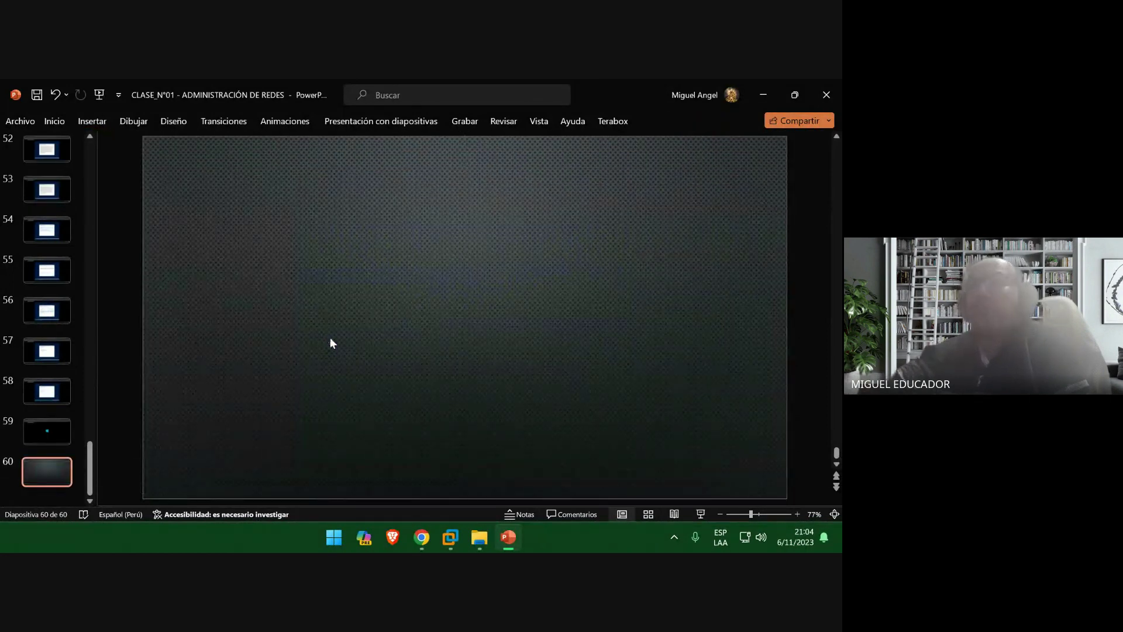
{"action": "left_click", "coordinate": [53, 95]}
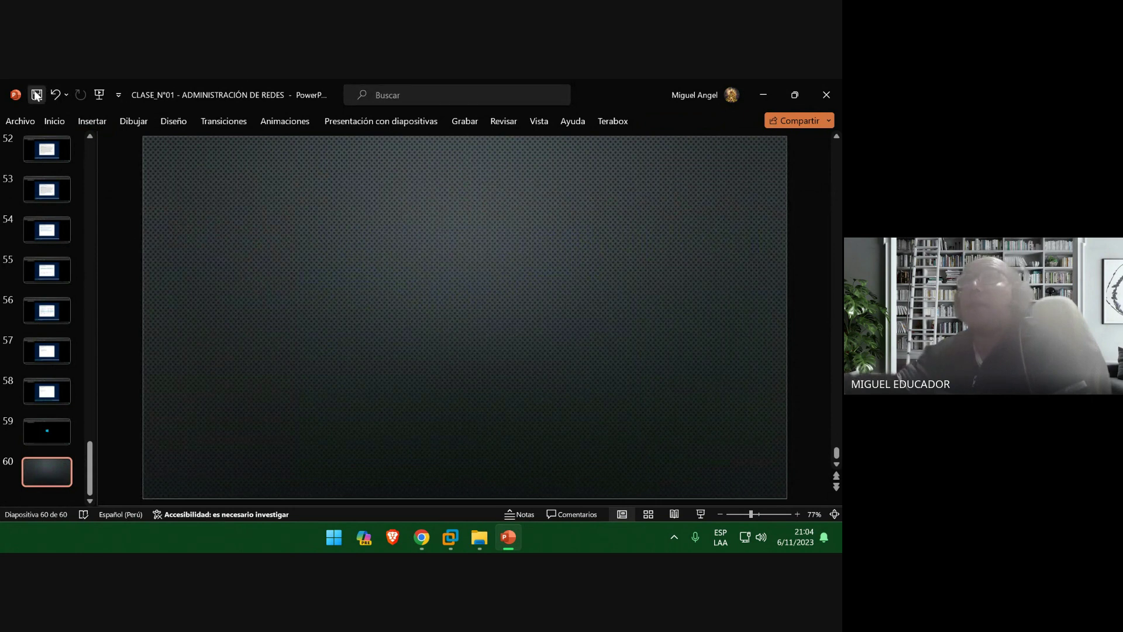
{"action": "left_click", "coordinate": [764, 95]}
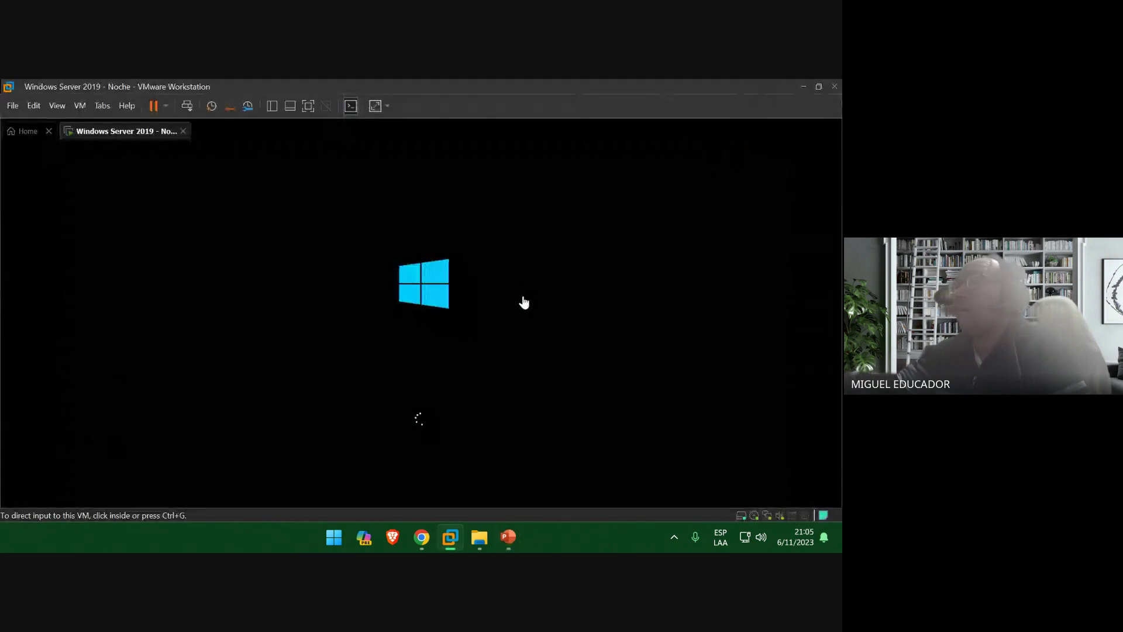
Step: Insert the booting-VM screenshot on slide 60, add new blank slides, and select slide 61
{"action": "left_click", "coordinate": [509, 538]}
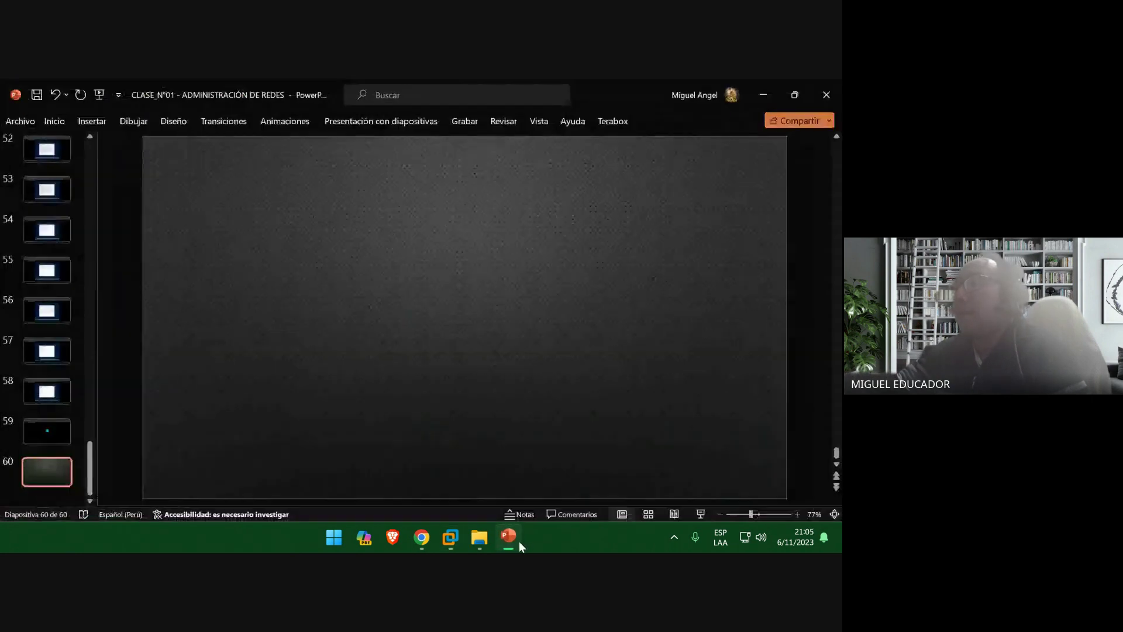
{"action": "left_click", "coordinate": [93, 123]}
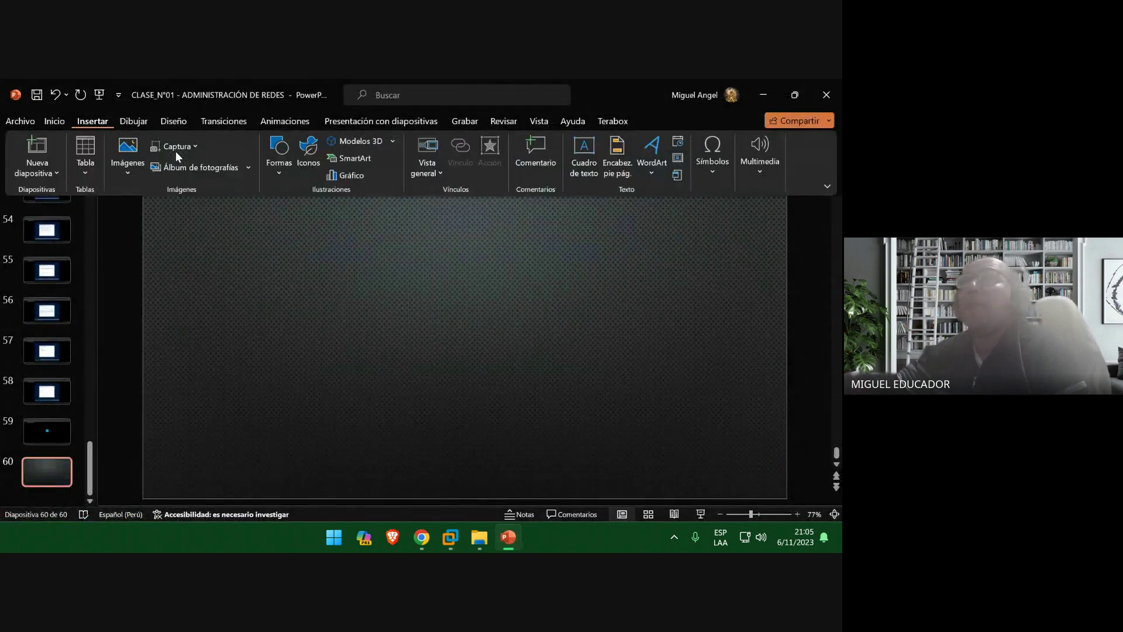
{"action": "left_click", "coordinate": [177, 146]}
{"action": "left_click", "coordinate": [196, 212]}
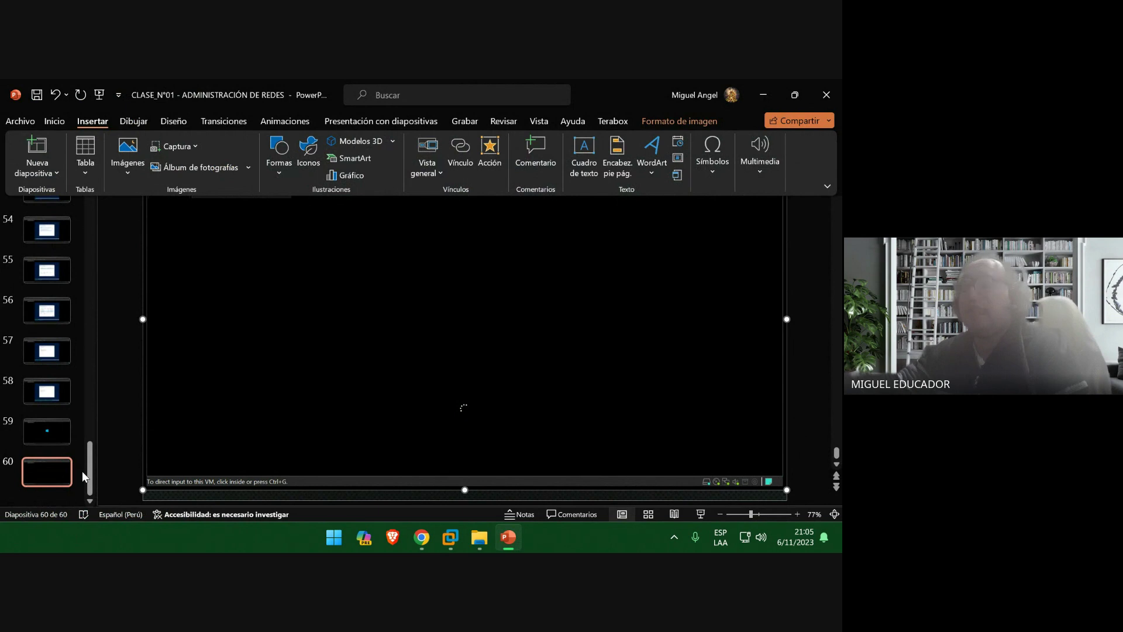
{"action": "key", "text": "ctrl+m"}
{"action": "key", "text": "ctrl+m"}
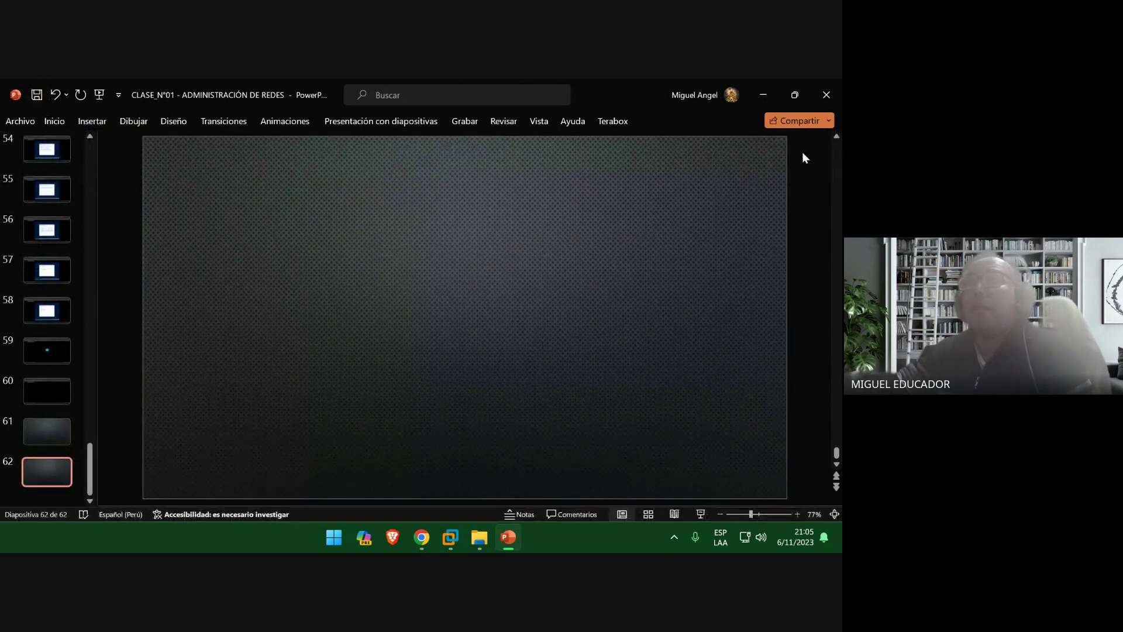
{"action": "left_click", "coordinate": [763, 95]}
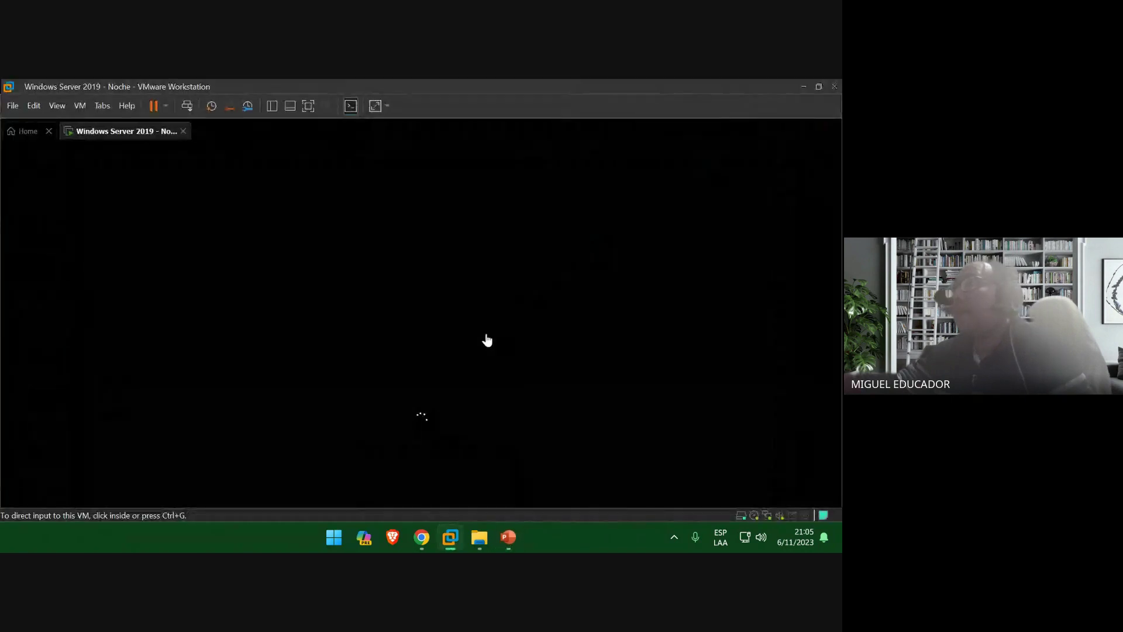
{"action": "left_click", "coordinate": [515, 542]}
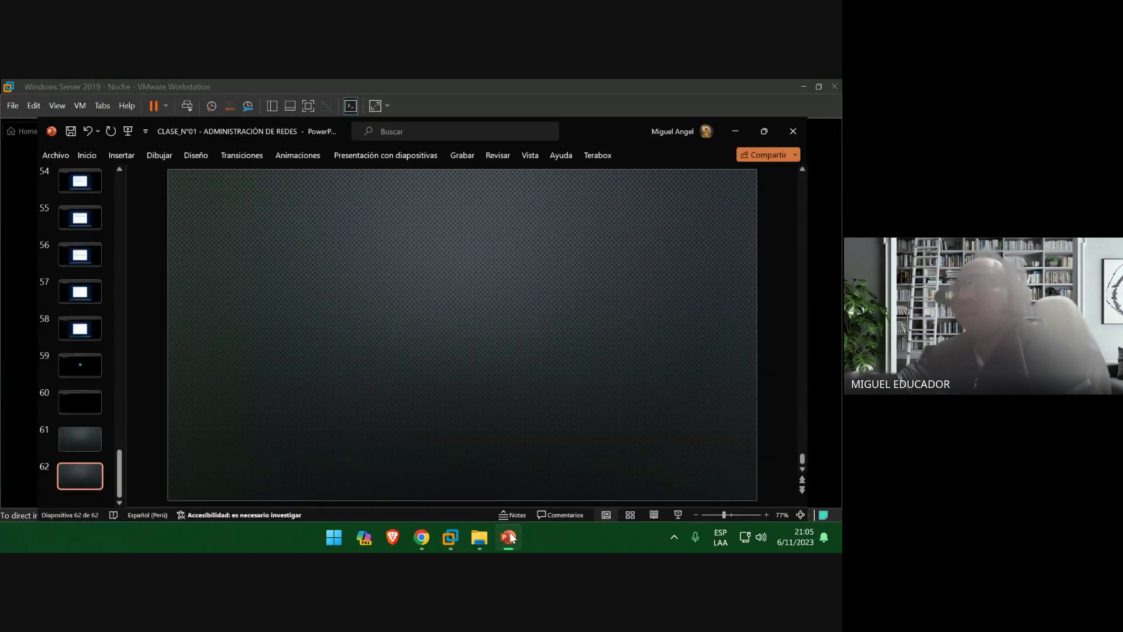
{"action": "left_click", "coordinate": [62, 431]}
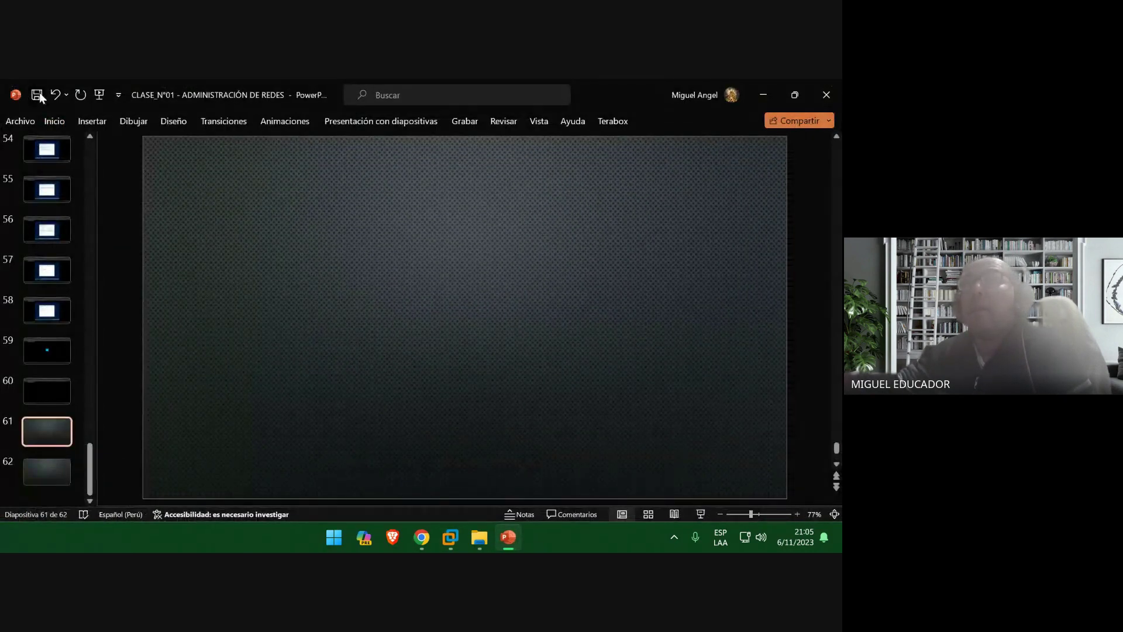
Step: Minimize PowerPoint while the VM boots to Personalizar configuración, then bring PowerPoint back
{"action": "left_click", "coordinate": [762, 94]}
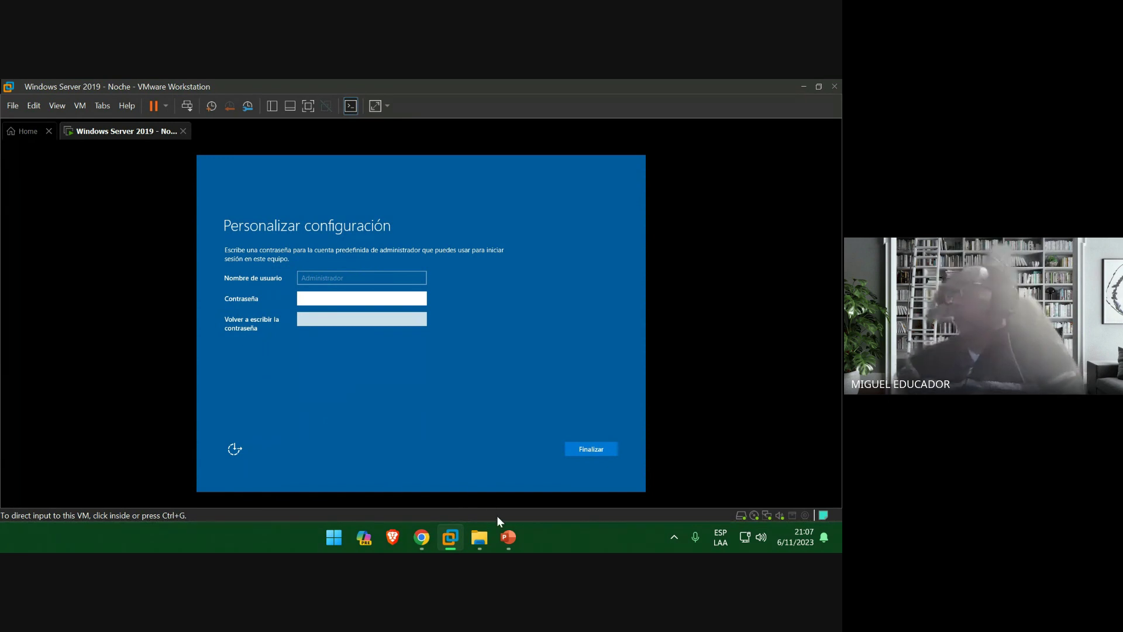
{"action": "left_click", "coordinate": [508, 538]}
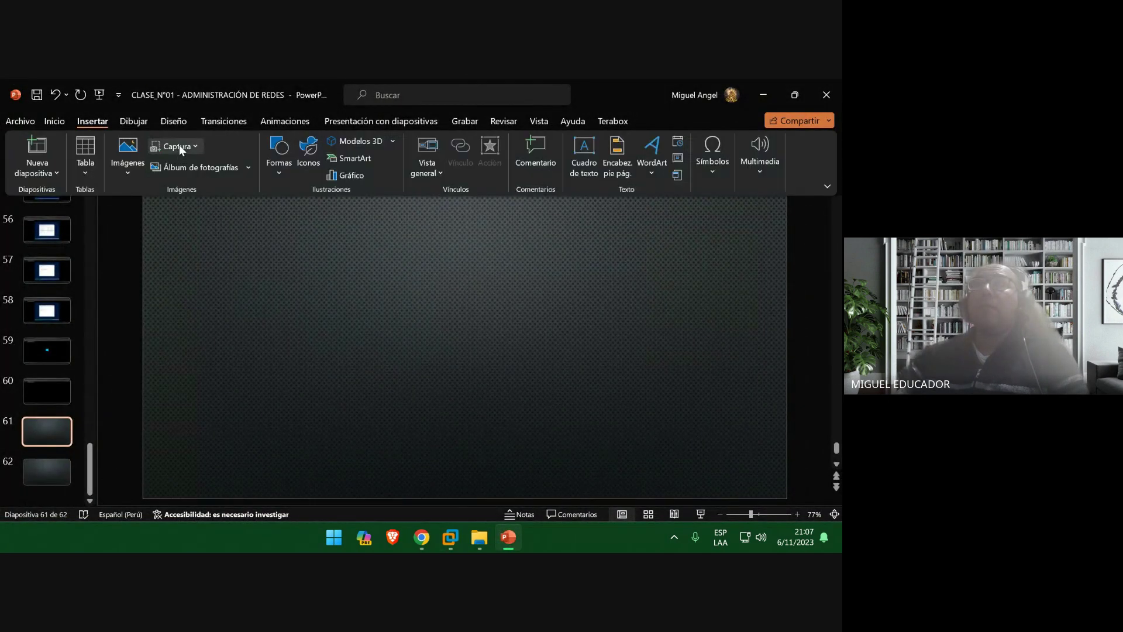
Step: Insert a capture of the VM's password setup screen onto slide 61
{"action": "left_click", "coordinate": [180, 145]}
{"action": "left_click", "coordinate": [201, 207]}
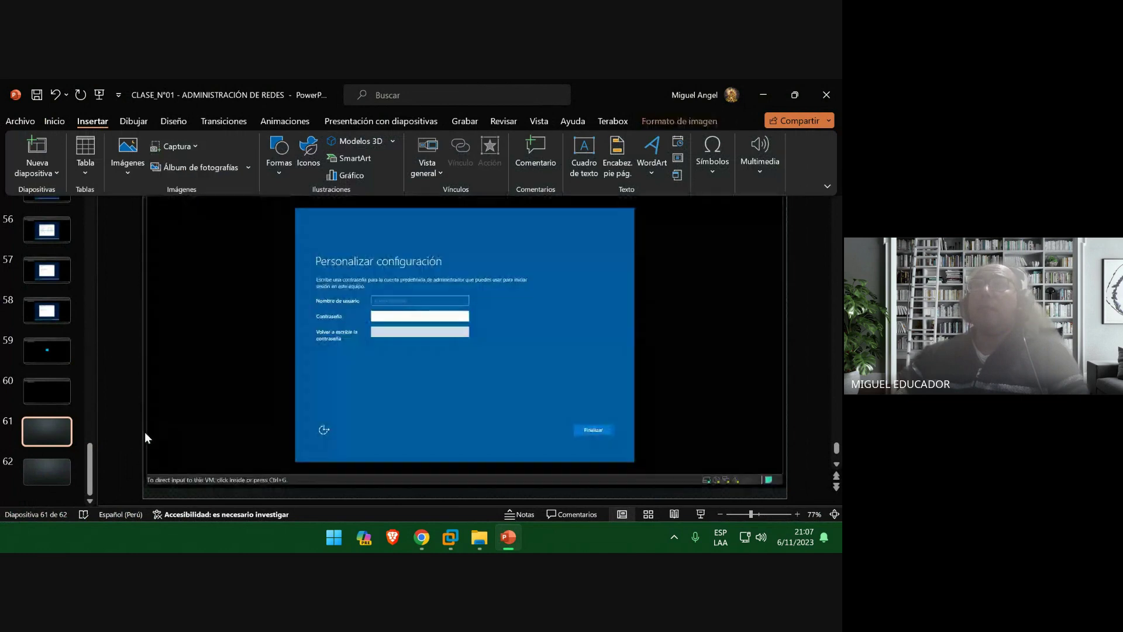
{"action": "left_click", "coordinate": [49, 471]}
Step: Add blank slides after slide 62 and minimize PowerPoint
{"action": "left_click", "coordinate": [49, 472]}
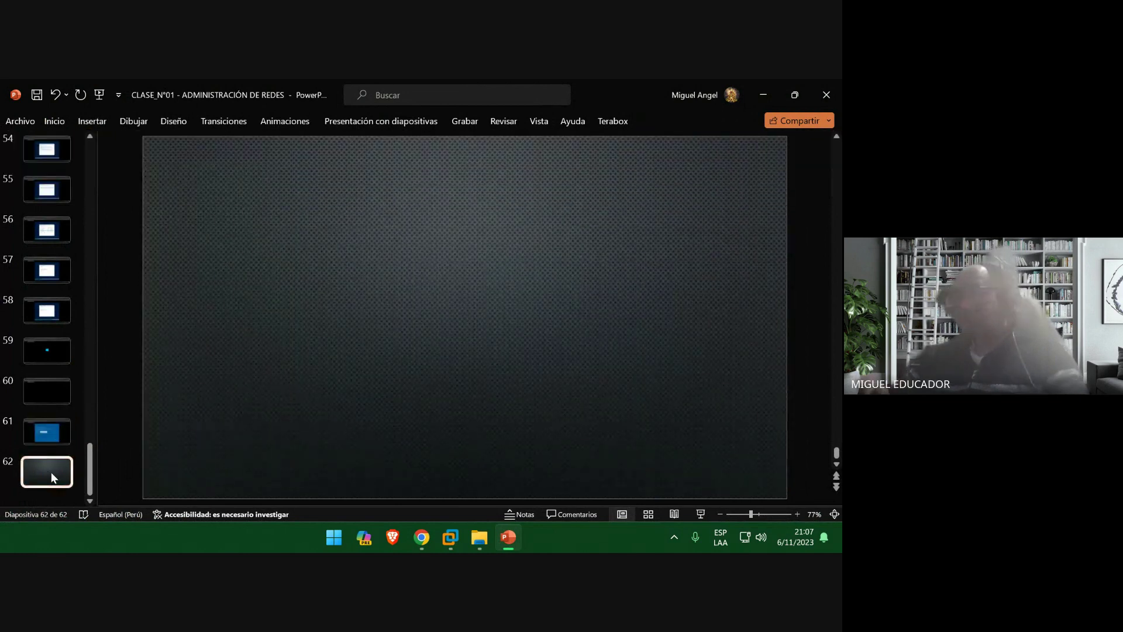
{"action": "key", "text": "Return"}
{"action": "key", "text": "Return"}
{"action": "key", "text": "Return"}
{"action": "key", "text": "Return"}
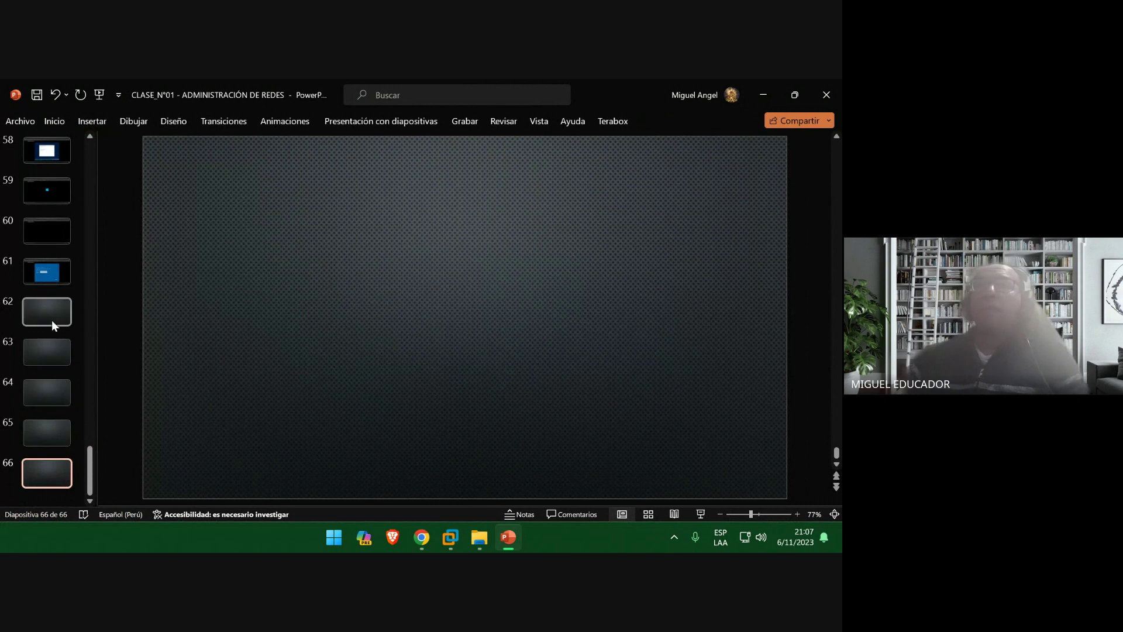
{"action": "left_click", "coordinate": [51, 316]}
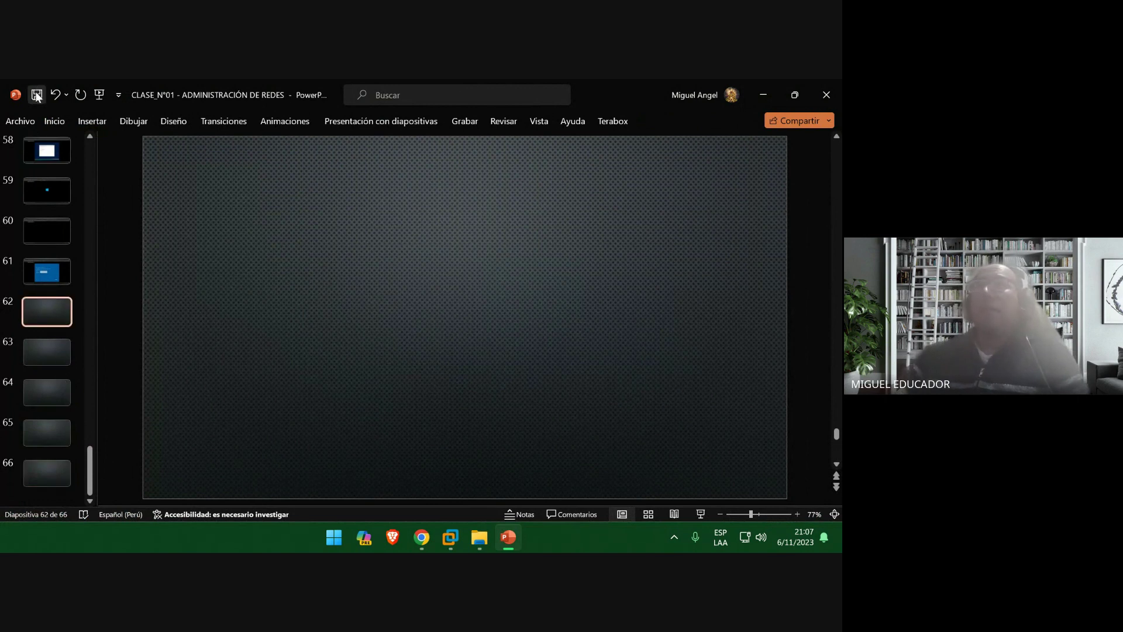
{"action": "left_click", "coordinate": [764, 94]}
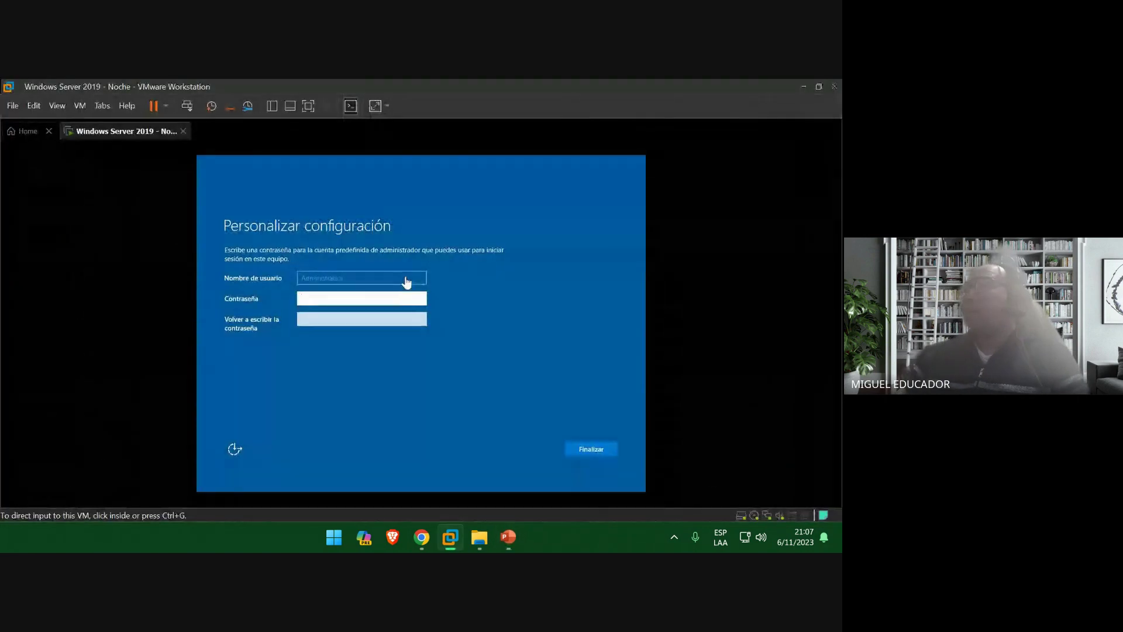
Step: Enter and confirm the administrator password to finish setup
{"action": "left_click", "coordinate": [378, 295]}
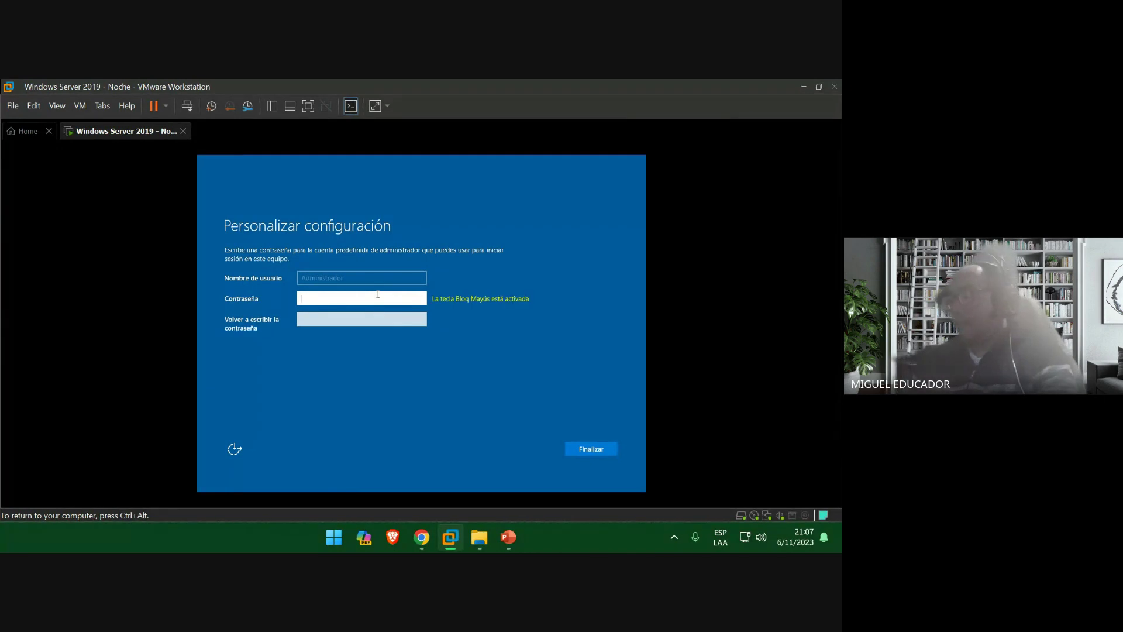
{"action": "type", "text": "•••"}
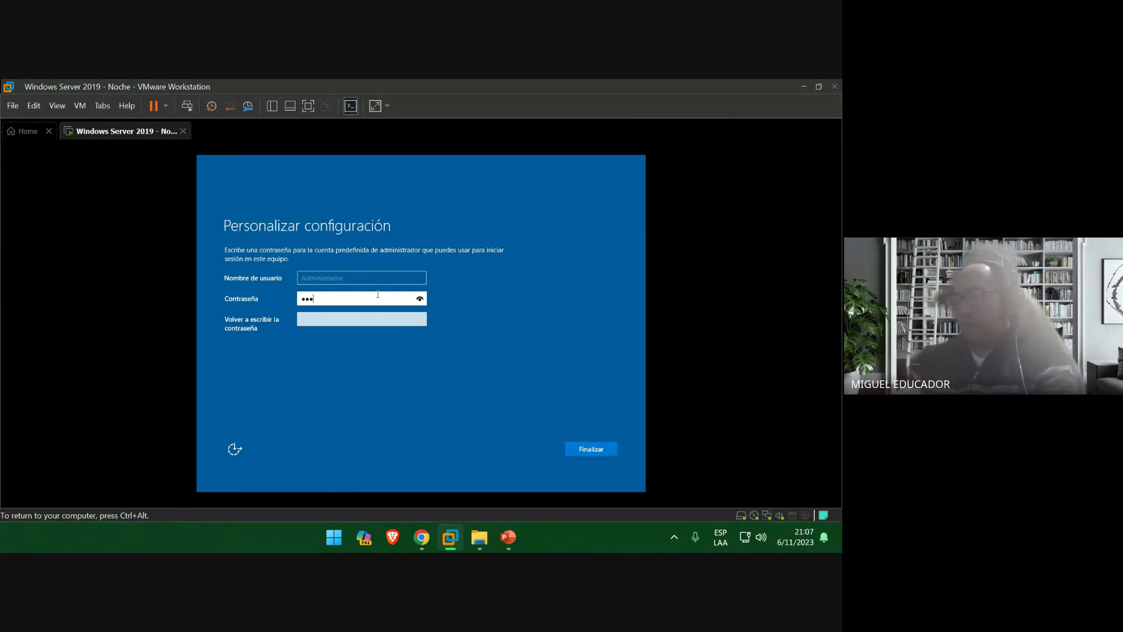
{"action": "type", "text": "••••••"}
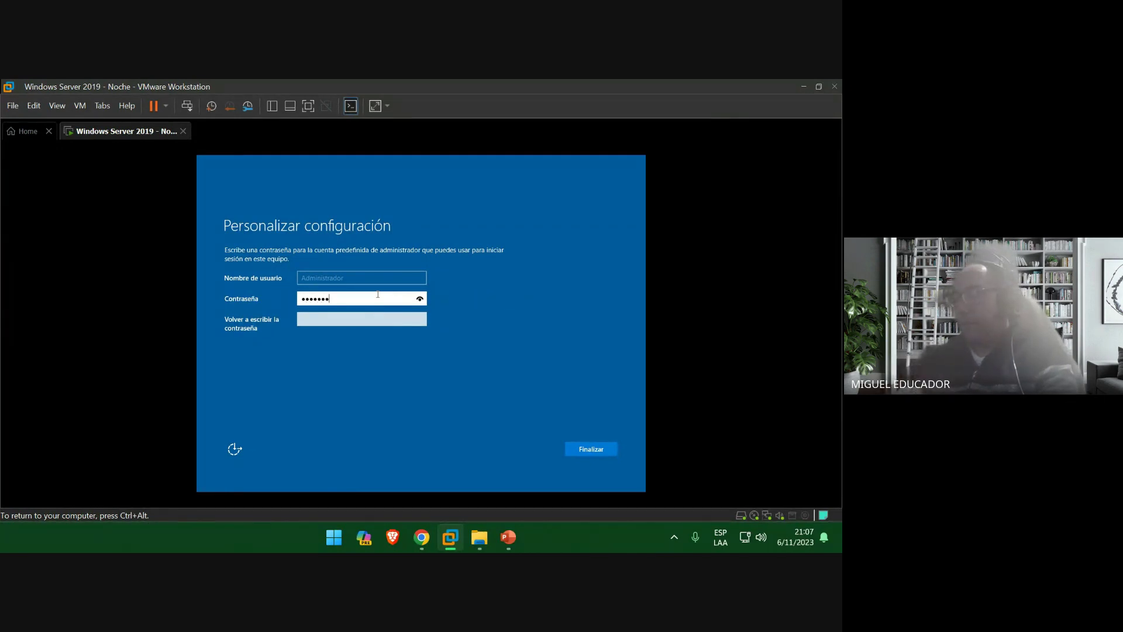
{"action": "key", "text": "Tab"}
{"action": "type", "text": "••"}
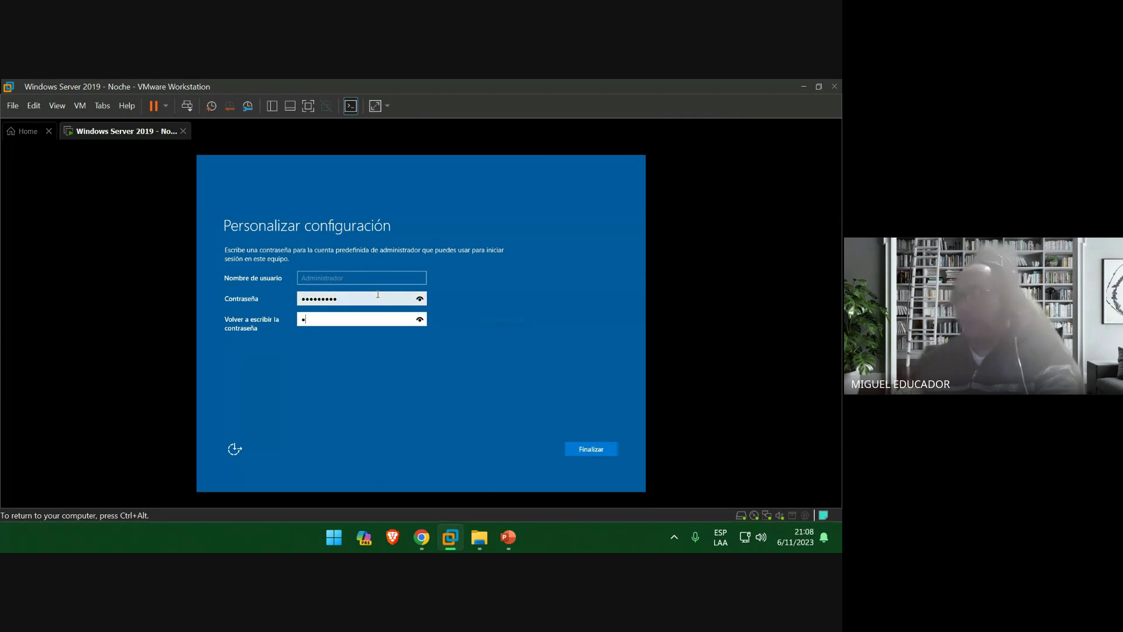
{"action": "type", "text": "•••••••"}
{"action": "key", "text": "Return"}
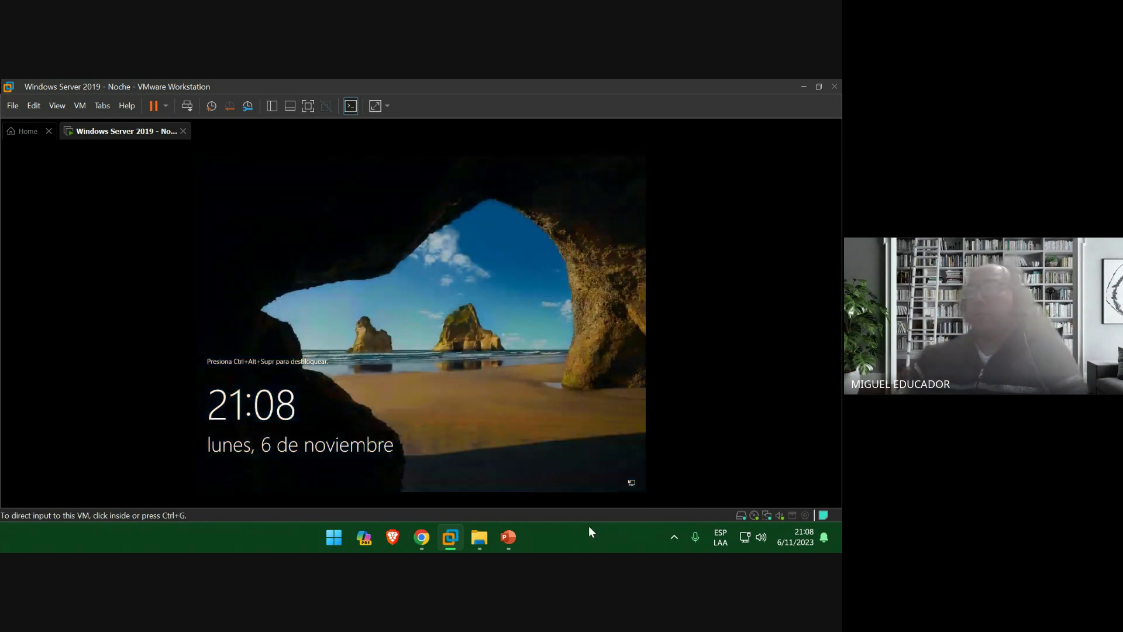
Step: Unlock the VM with Ctrl+Alt+Insert and sign in as Administrador with the account password
{"action": "left_click", "coordinate": [447, 316]}
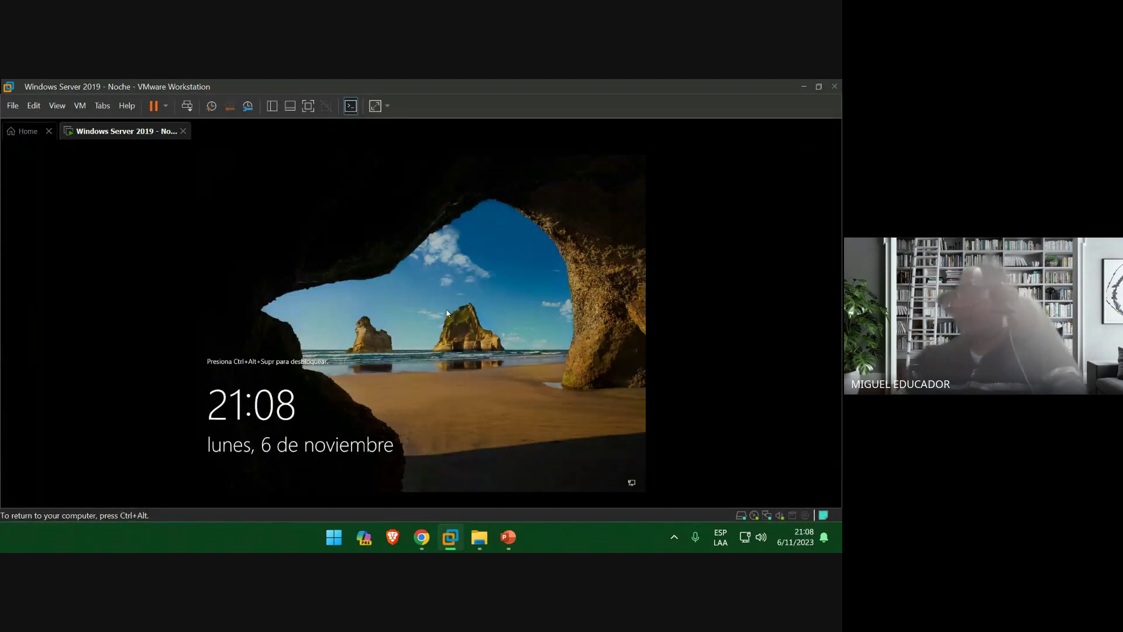
{"action": "key", "text": "ctrl+alt+Delete"}
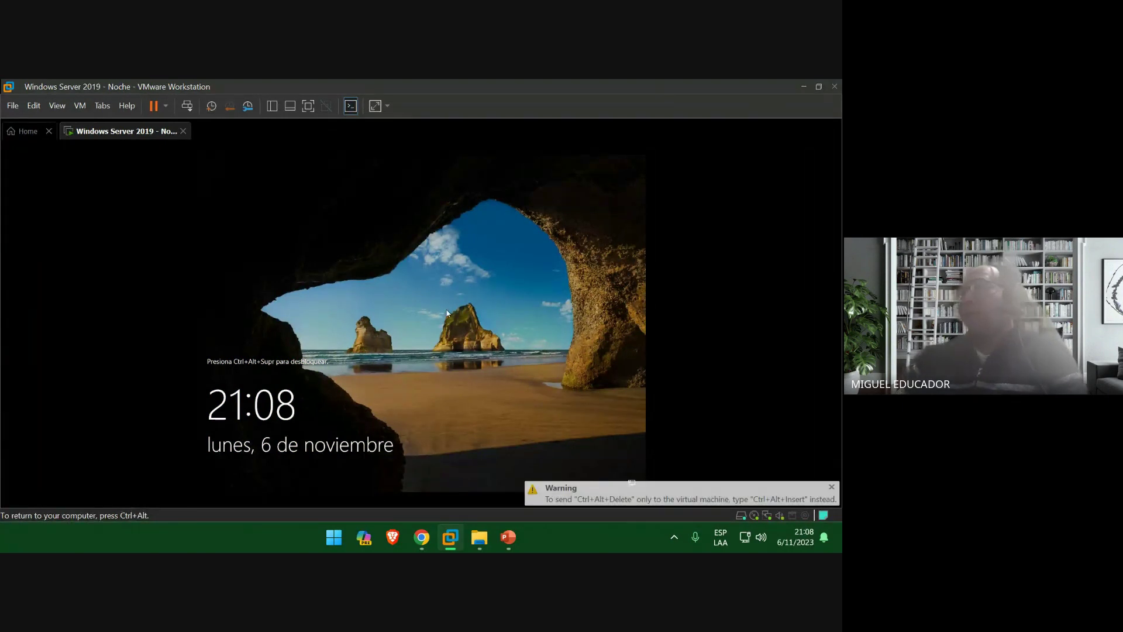
{"action": "key", "text": "ctrl+alt+Insert"}
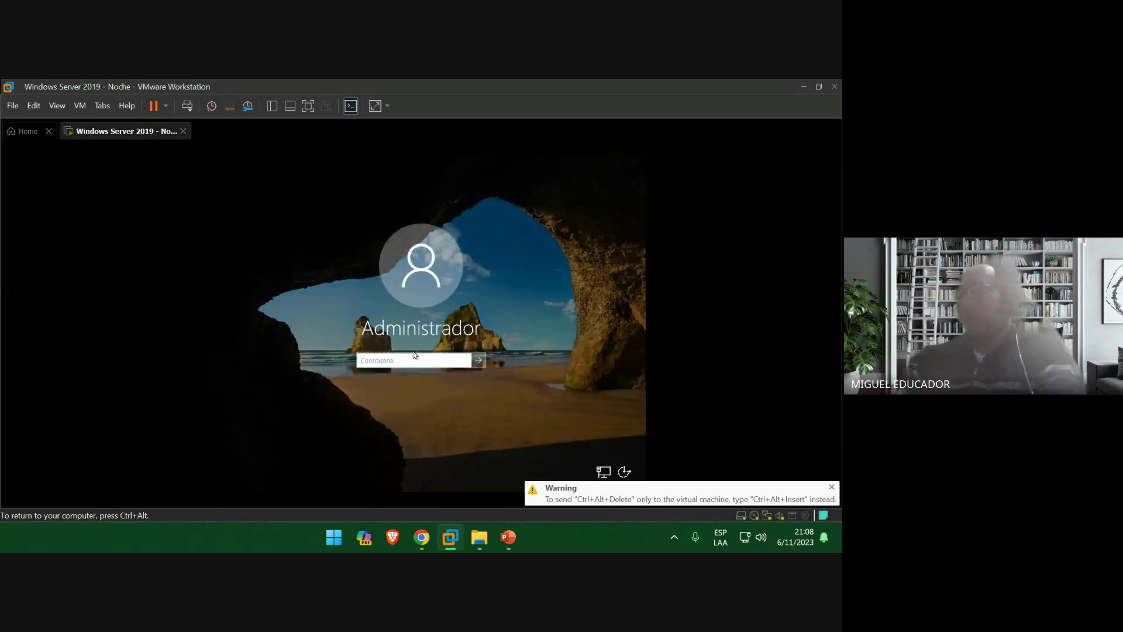
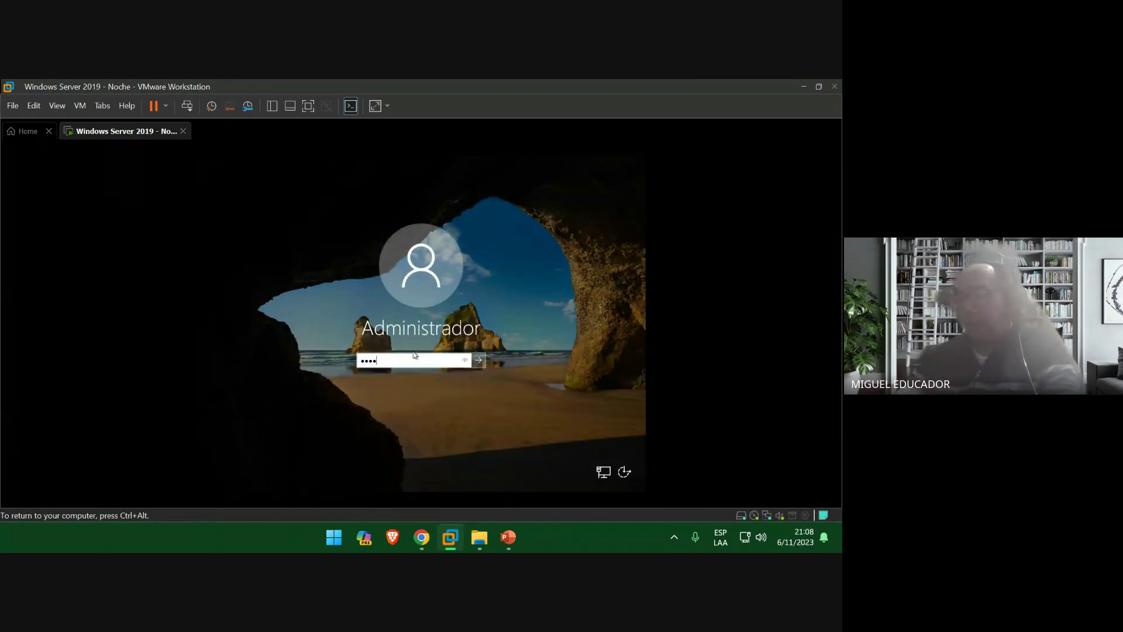
{"action": "key", "text": "Return"}
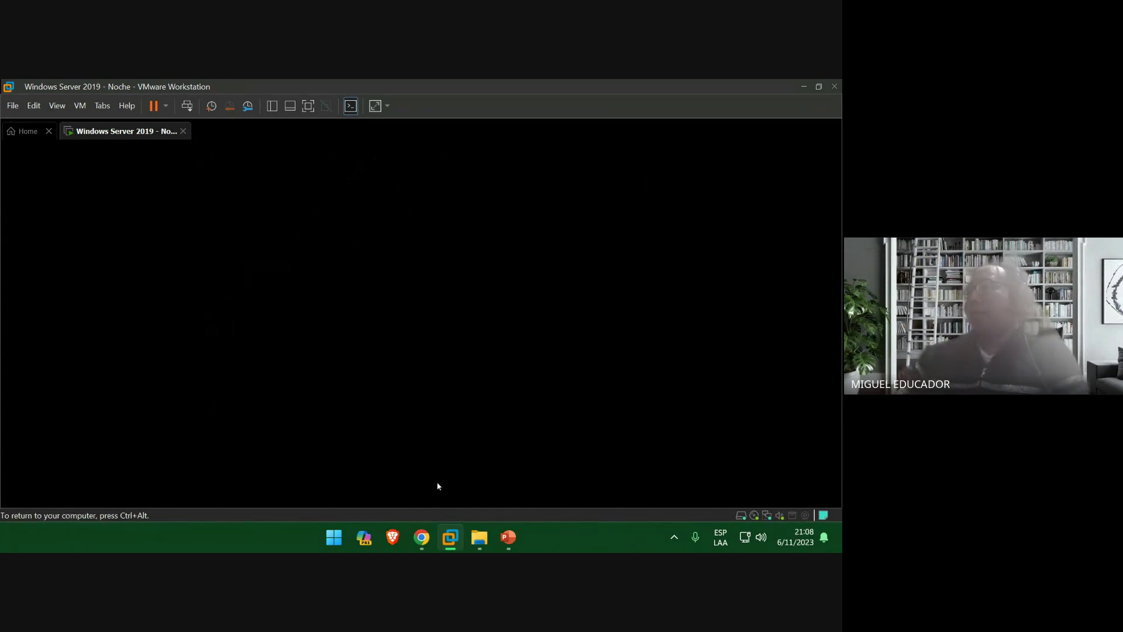
Step: Insert a capture of the VM's Configuración personalizada screen and move that slide to position 63
{"action": "left_click", "coordinate": [509, 537]}
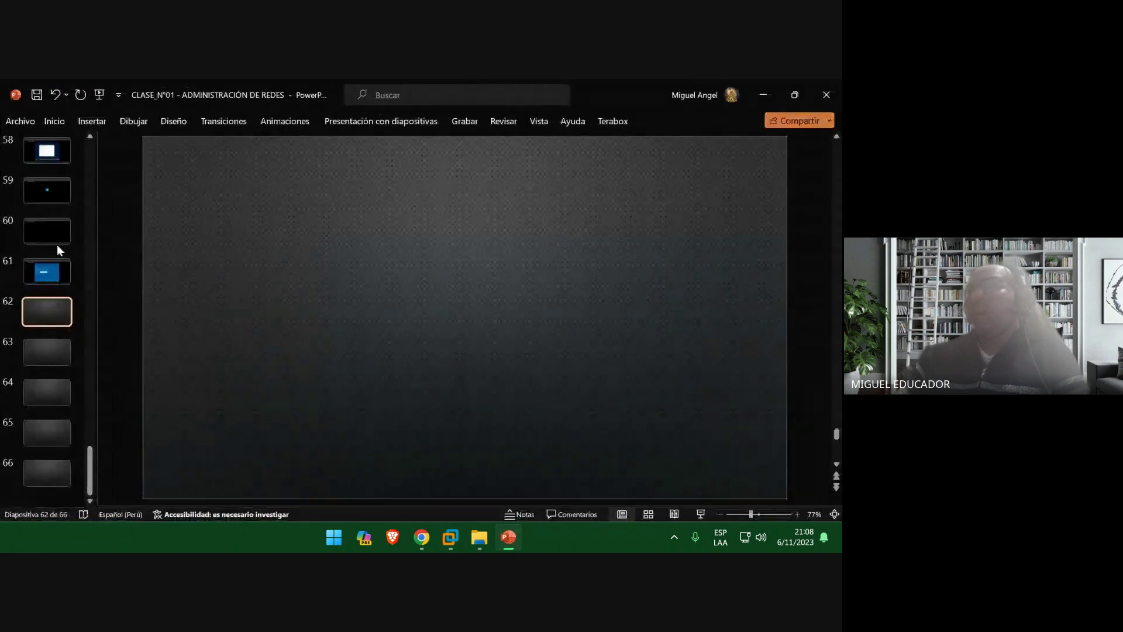
{"action": "left_click", "coordinate": [92, 122]}
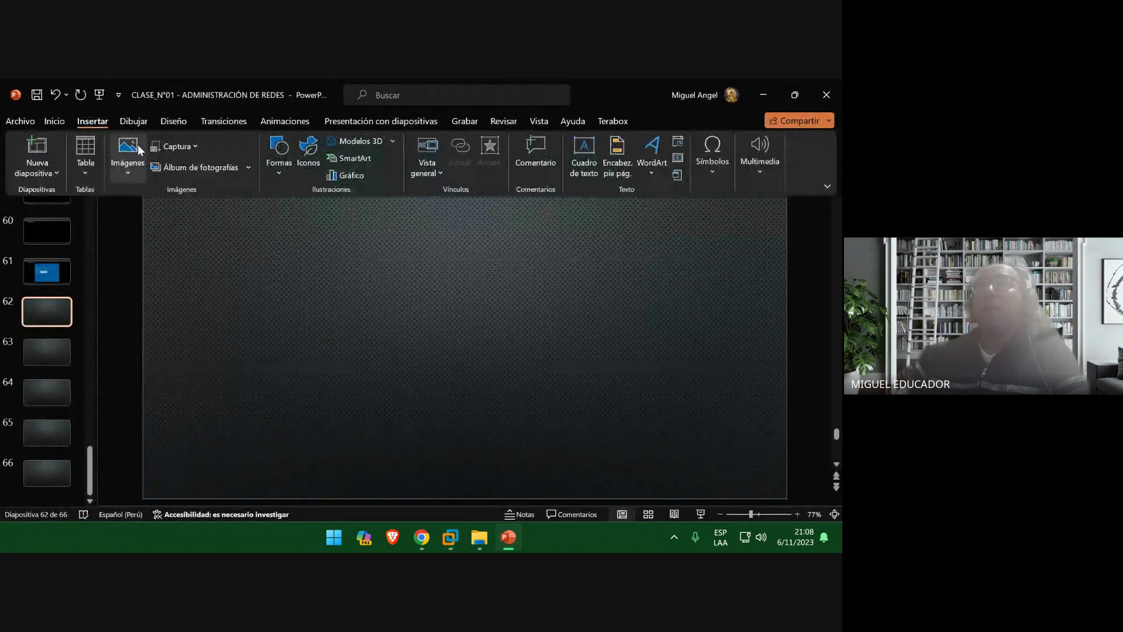
{"action": "left_click", "coordinate": [174, 146]}
{"action": "left_click", "coordinate": [198, 207]}
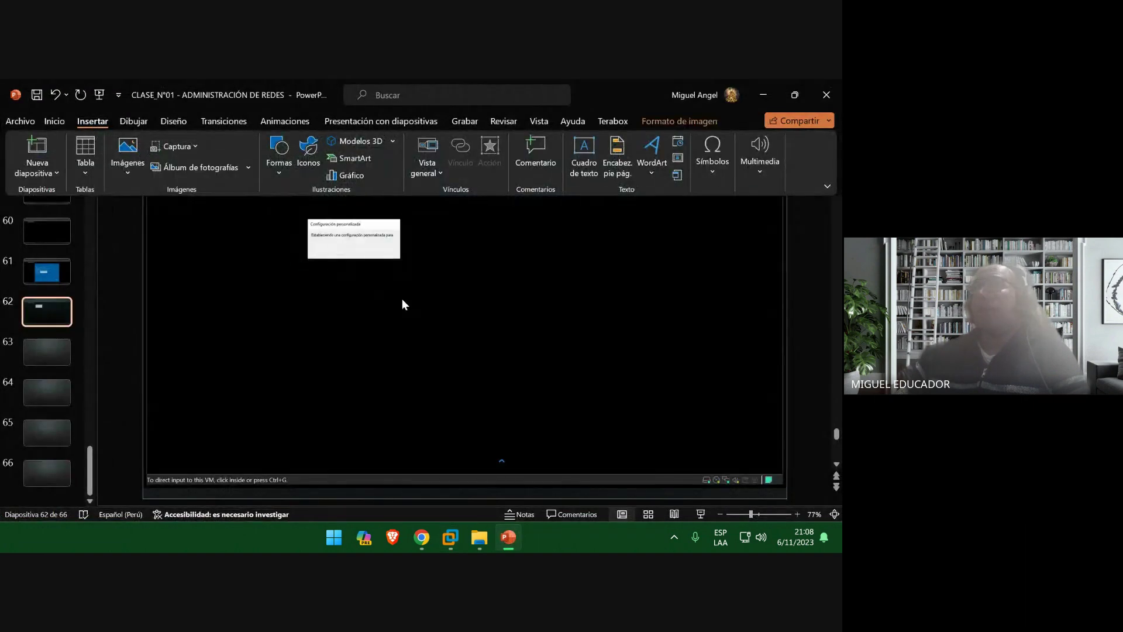
{"action": "left_click", "coordinate": [86, 317]}
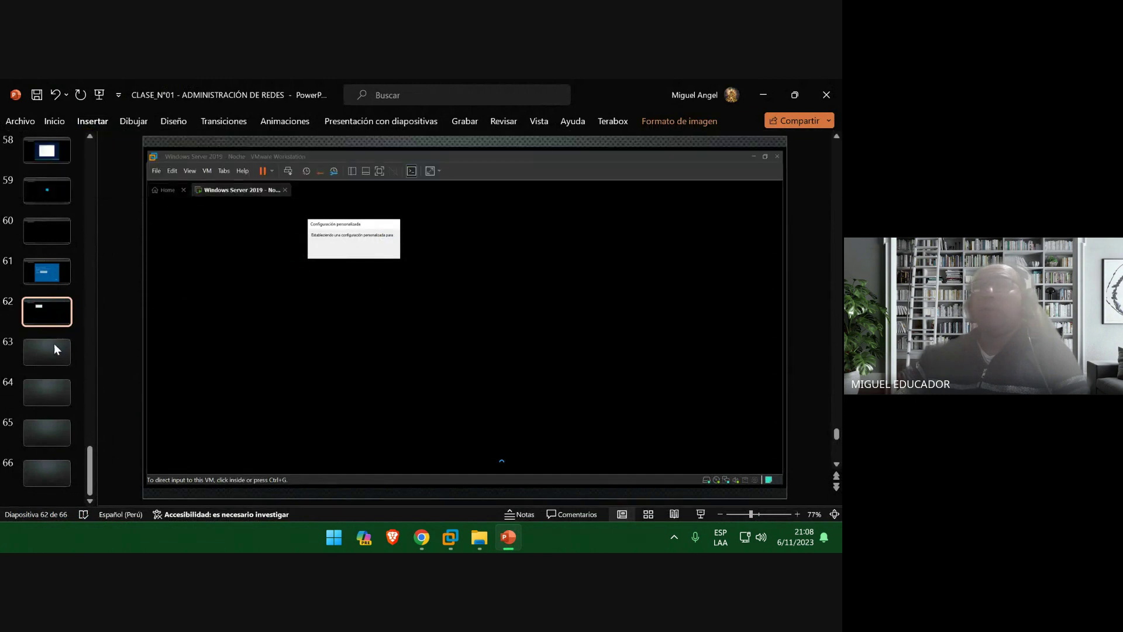
{"action": "left_click_drag", "start_coordinate": [51, 310], "coordinate": [51, 357]}
{"action": "left_click", "coordinate": [54, 309]}
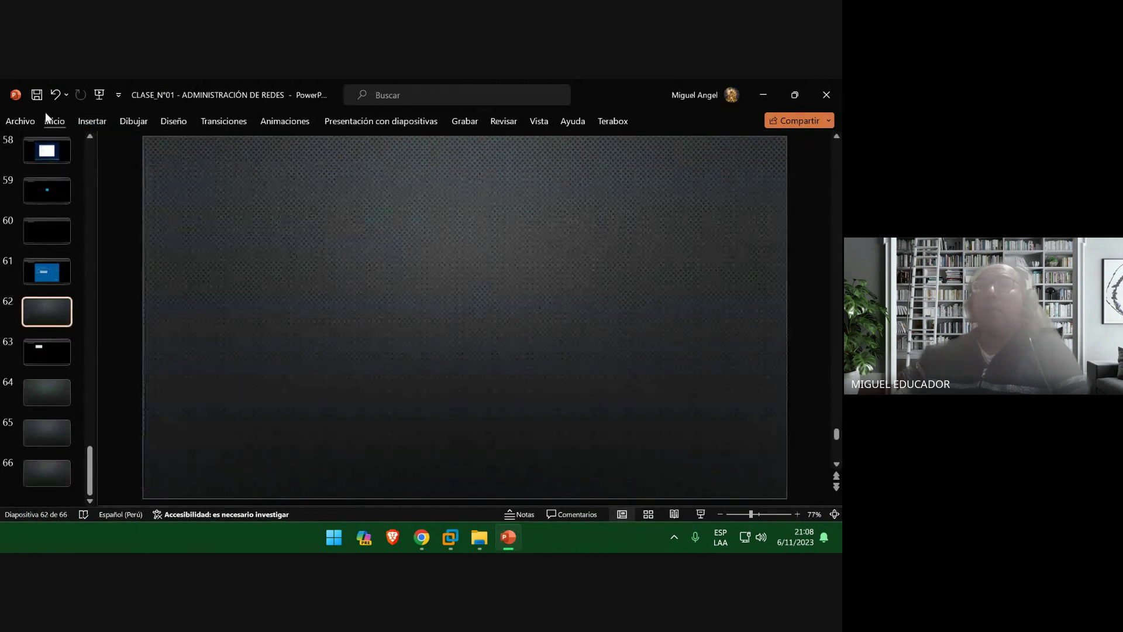
{"action": "left_click", "coordinate": [764, 95]}
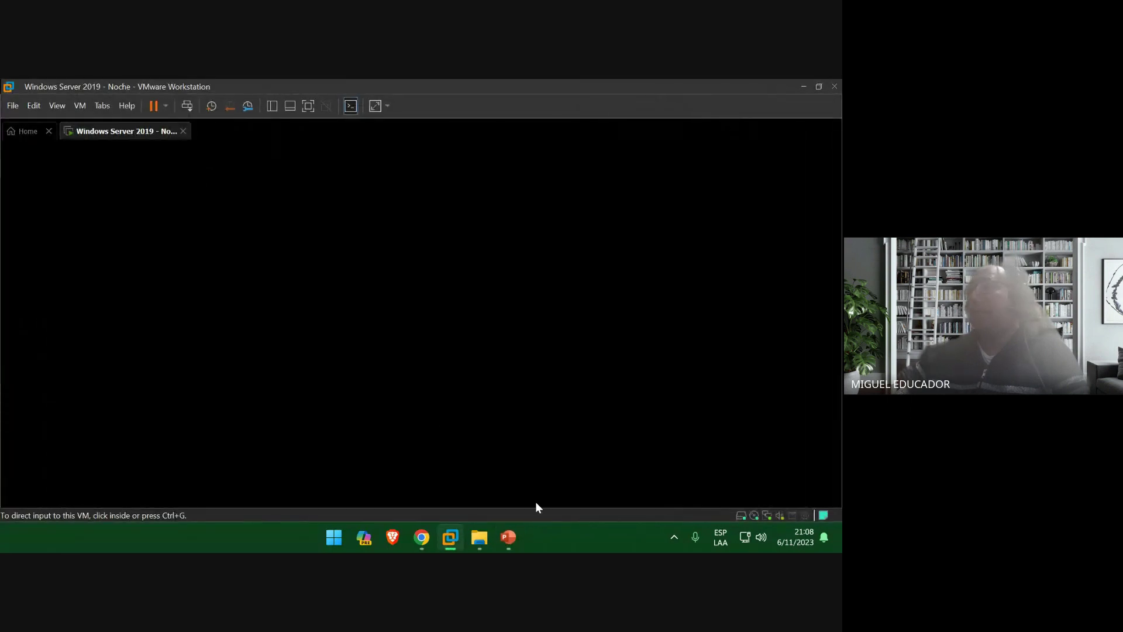
Step: From Chrome's downloads page, permanently delete es_windows_server_2019.iso from its folder
{"action": "mouse_move", "coordinate": [422, 535]}
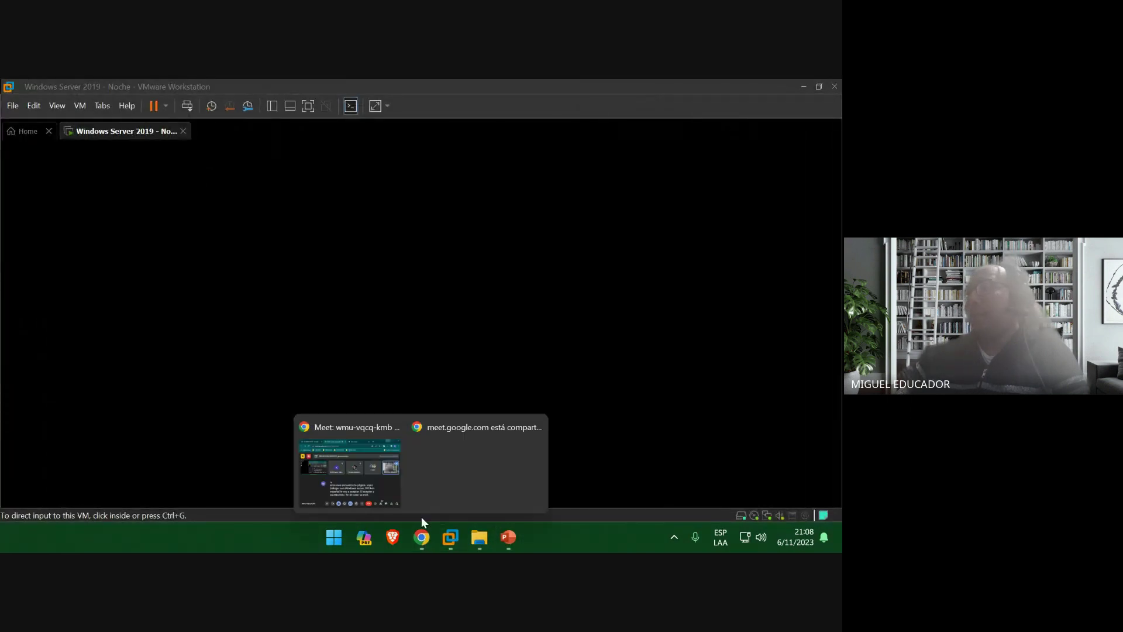
{"action": "left_click", "coordinate": [342, 449]}
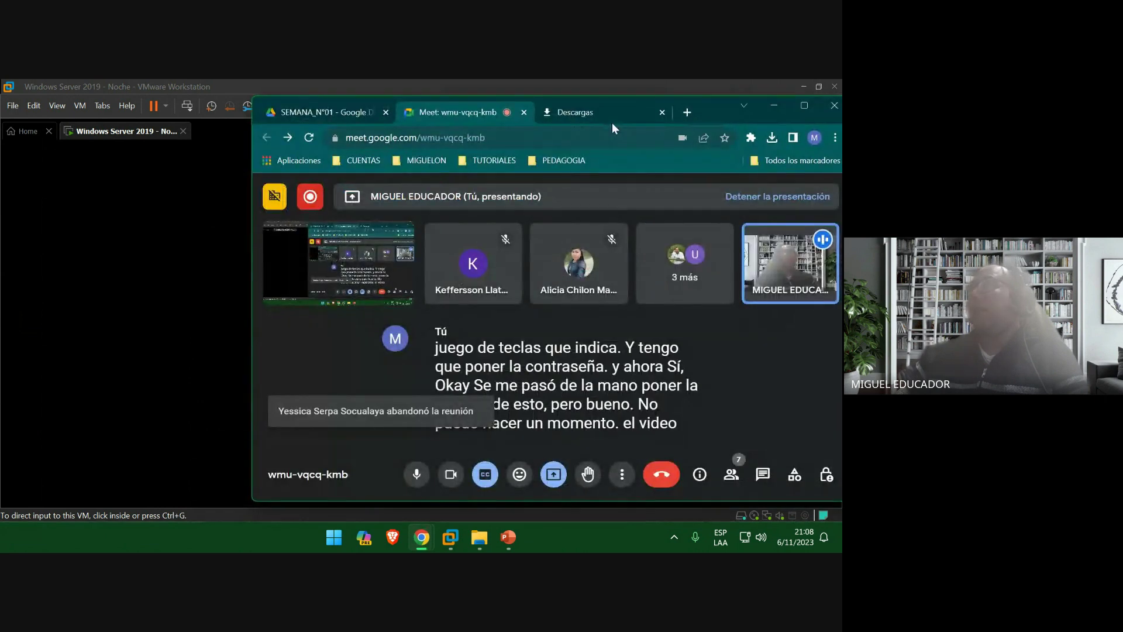
{"action": "double_click", "coordinate": [725, 108]}
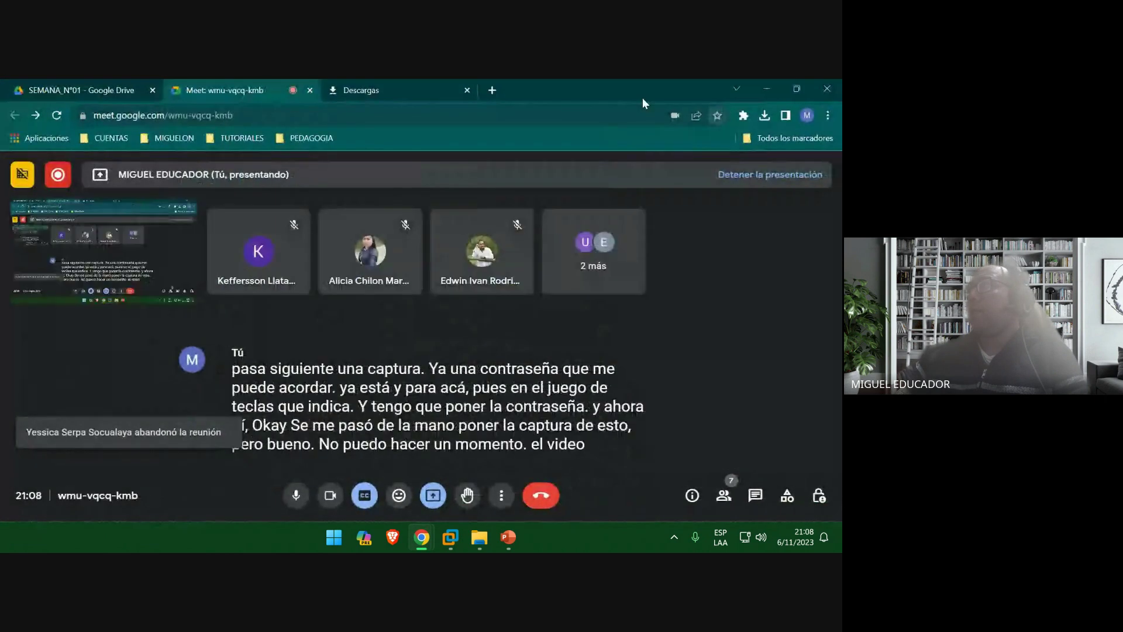
{"action": "left_click", "coordinate": [421, 82]}
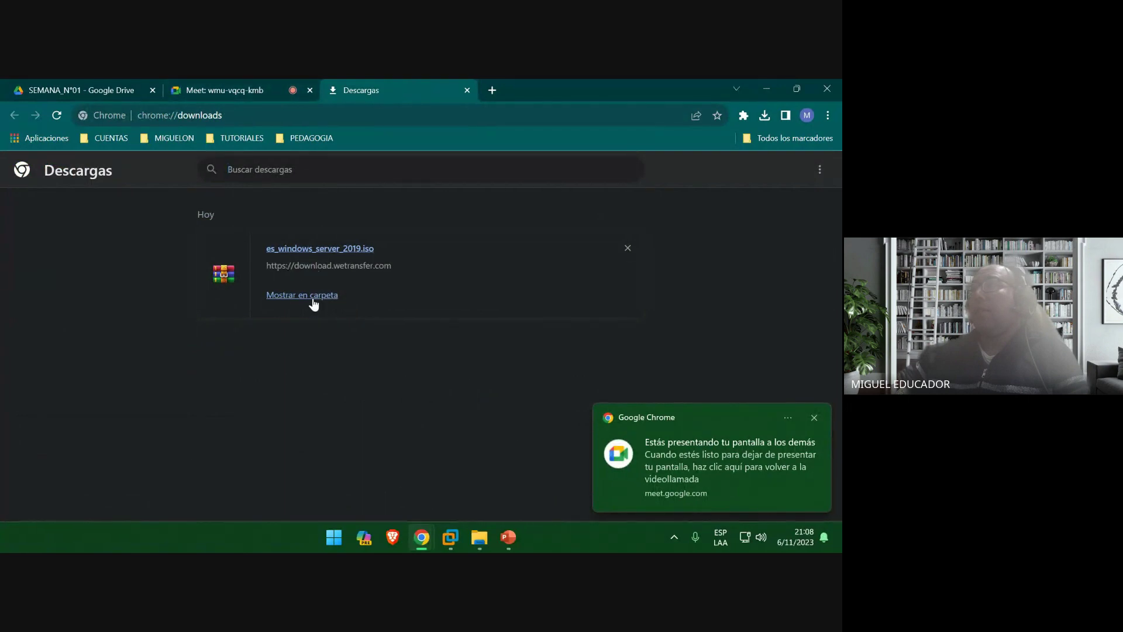
{"action": "left_click", "coordinate": [313, 296]}
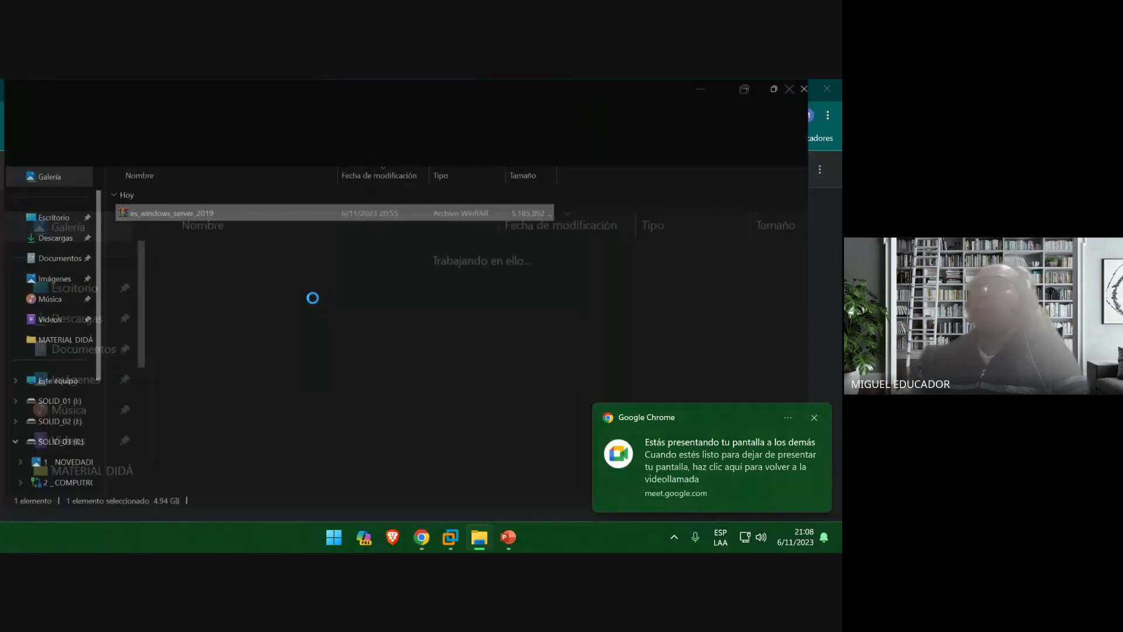
{"action": "key", "text": "shift+Delete"}
{"action": "key", "text": "Return"}
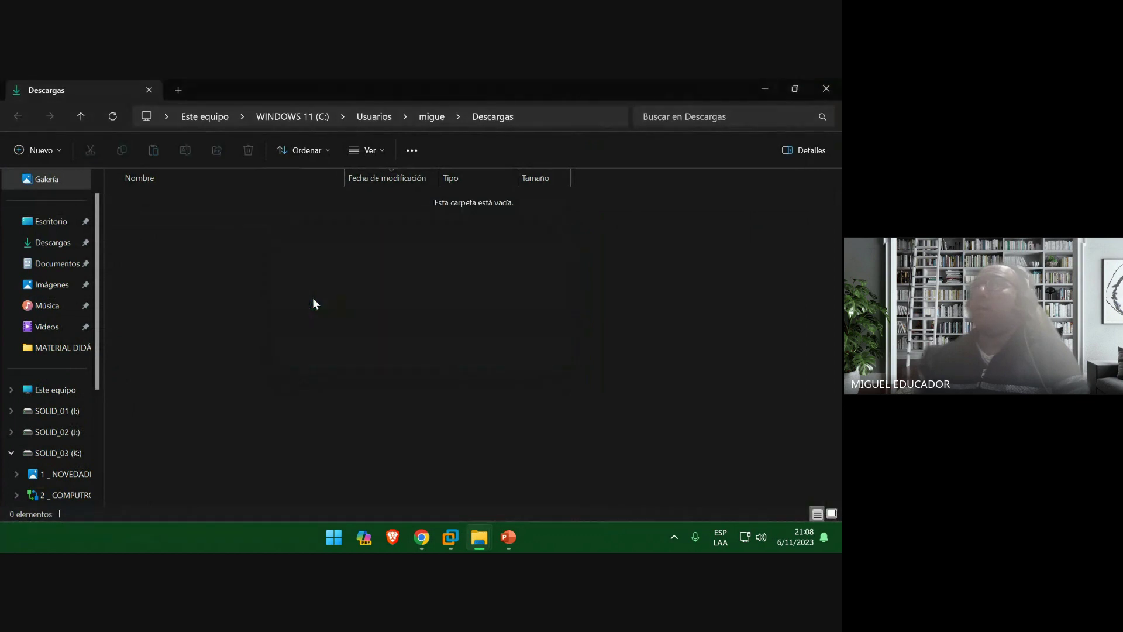
{"action": "left_click", "coordinate": [835, 88]}
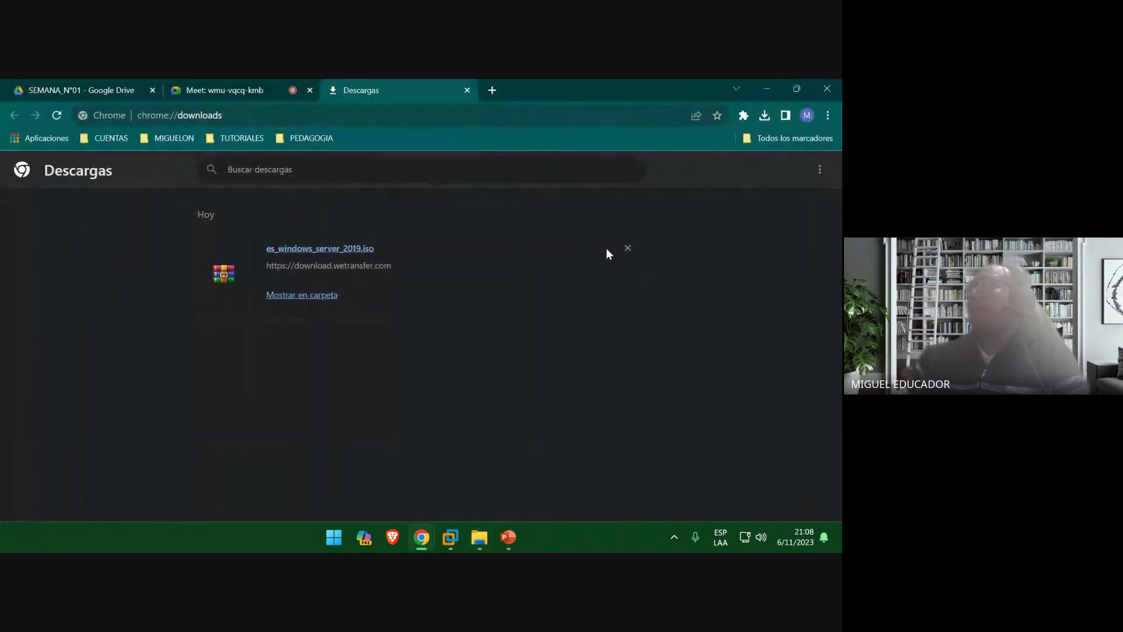
Step: Remove the ISO entry from the downloads list and close the downloads page
{"action": "left_click", "coordinate": [628, 249]}
{"action": "left_click", "coordinate": [467, 90]}
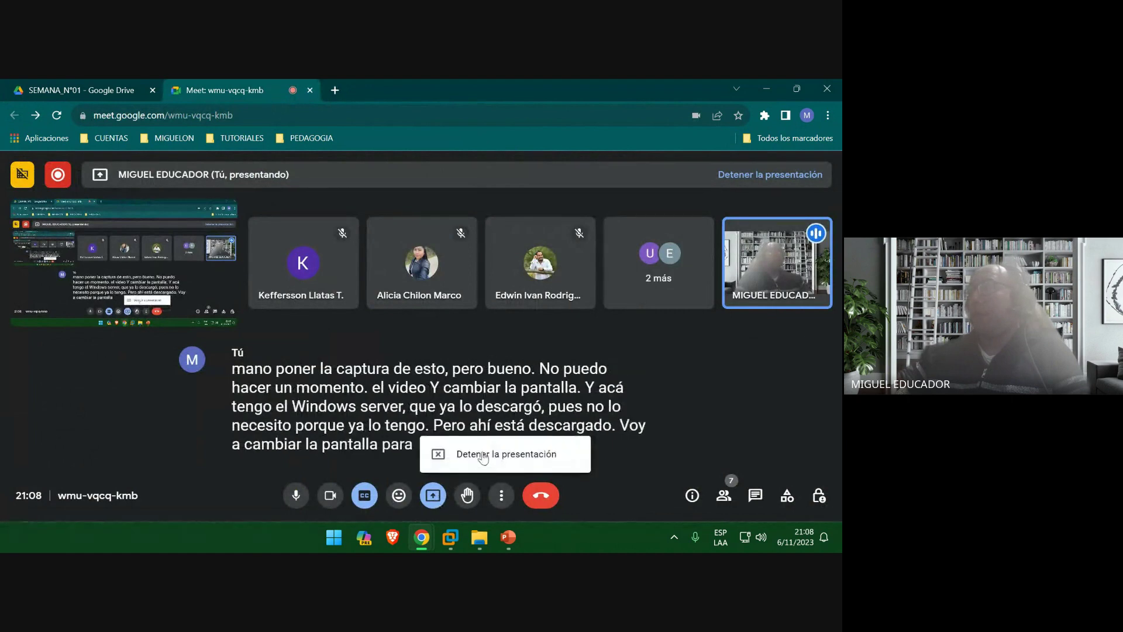
{"action": "left_click", "coordinate": [433, 496]}
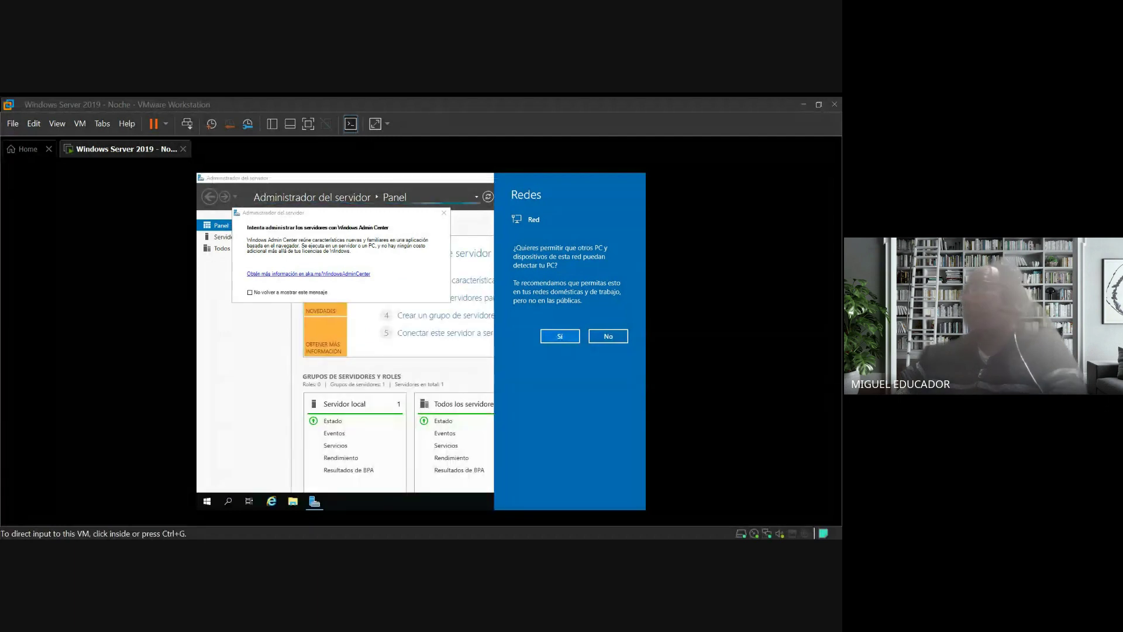
Step: Return to the VM and dismiss its Redes network discovery prompt
{"action": "left_click", "coordinate": [768, 103]}
{"action": "left_click", "coordinate": [696, 93]}
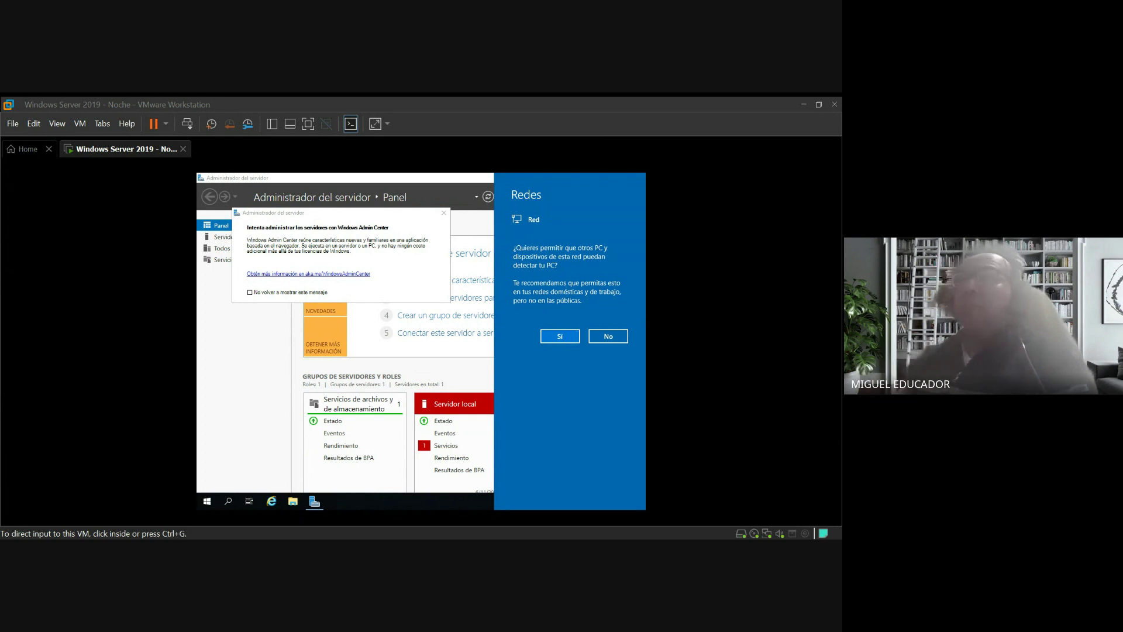
{"action": "left_click", "coordinate": [220, 313]}
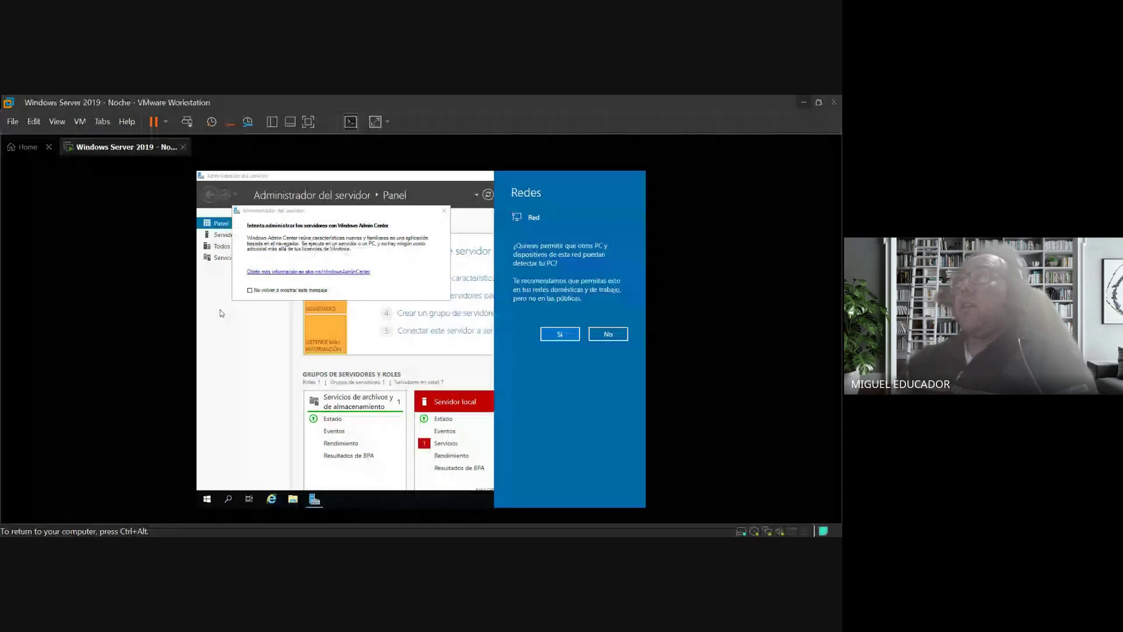
{"action": "key", "text": "ctrl+alt"}
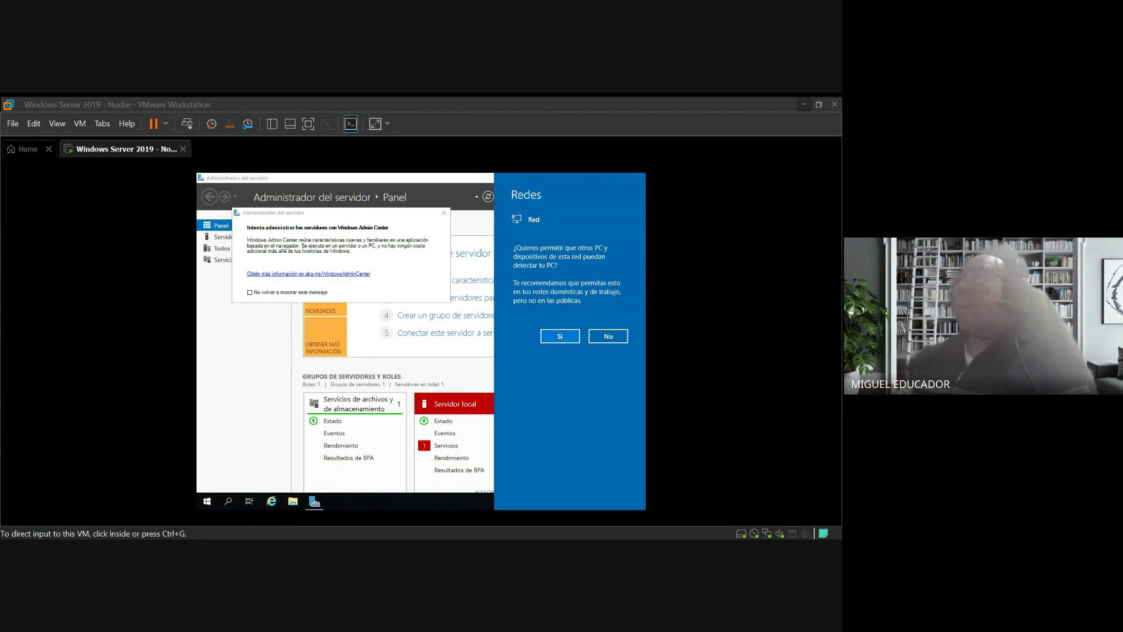
{"action": "key", "text": "alt+Tab"}
{"action": "key", "text": "alt+Tab"}
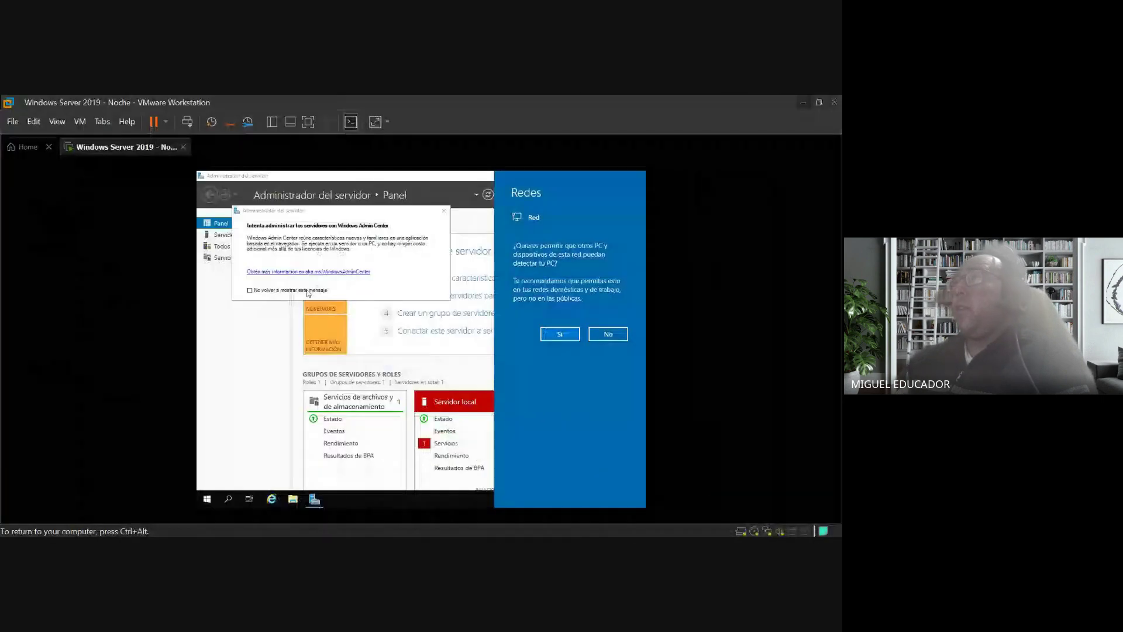
{"action": "left_click", "coordinate": [293, 289]}
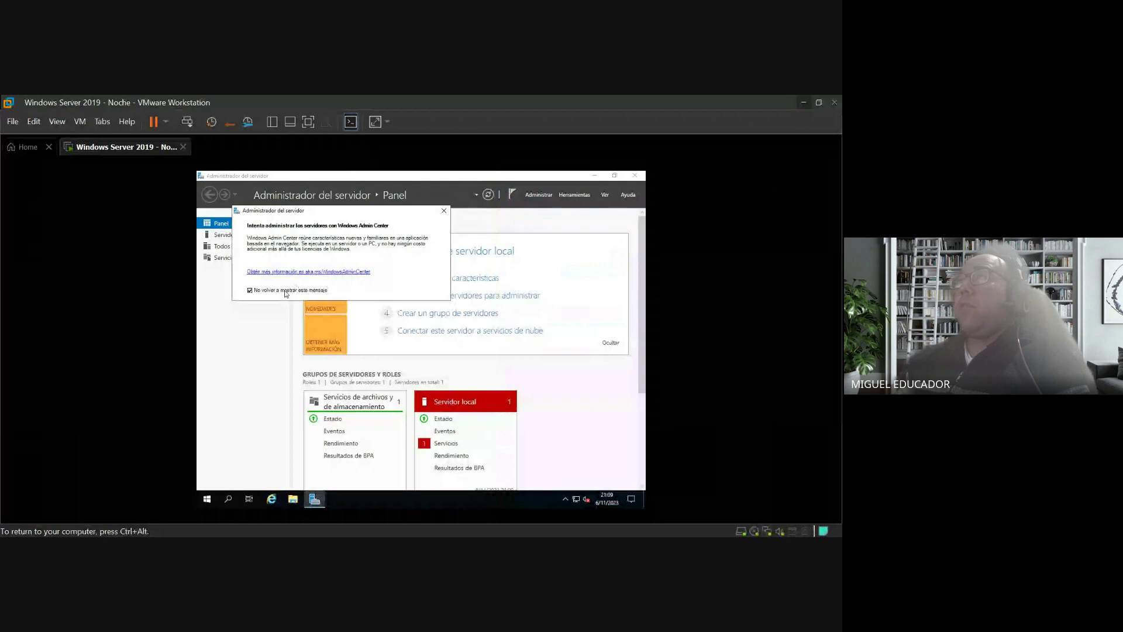
Step: Dismiss the Windows Admin Center notice, then open the VM's Start menu and briefly check the account options
{"action": "left_click", "coordinate": [444, 210]}
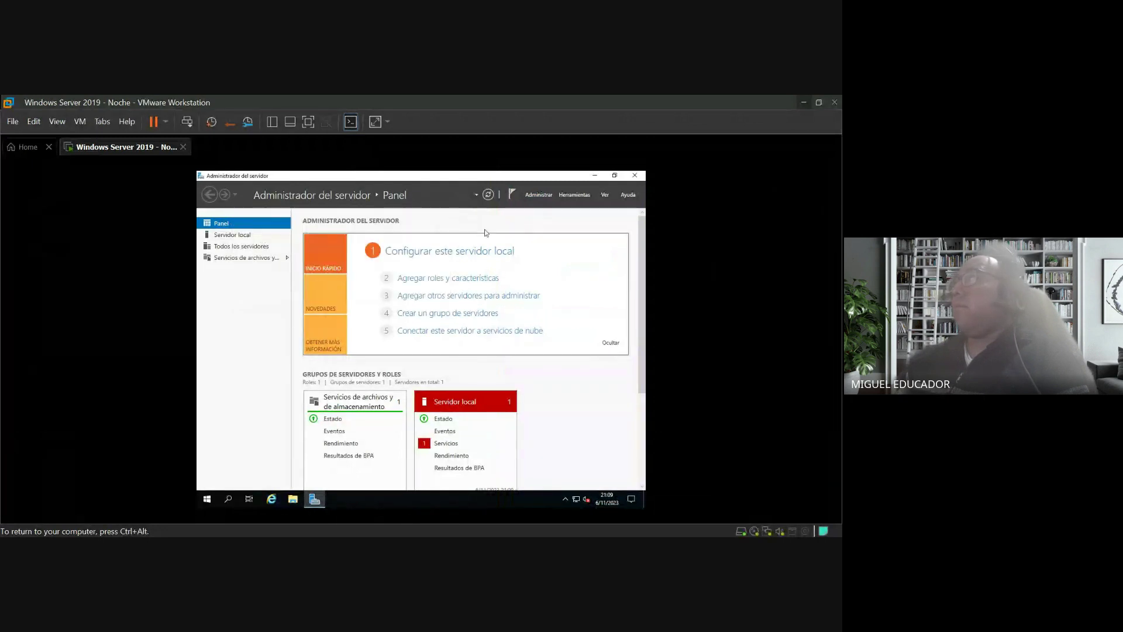
{"action": "key", "text": "ctrl+alt"}
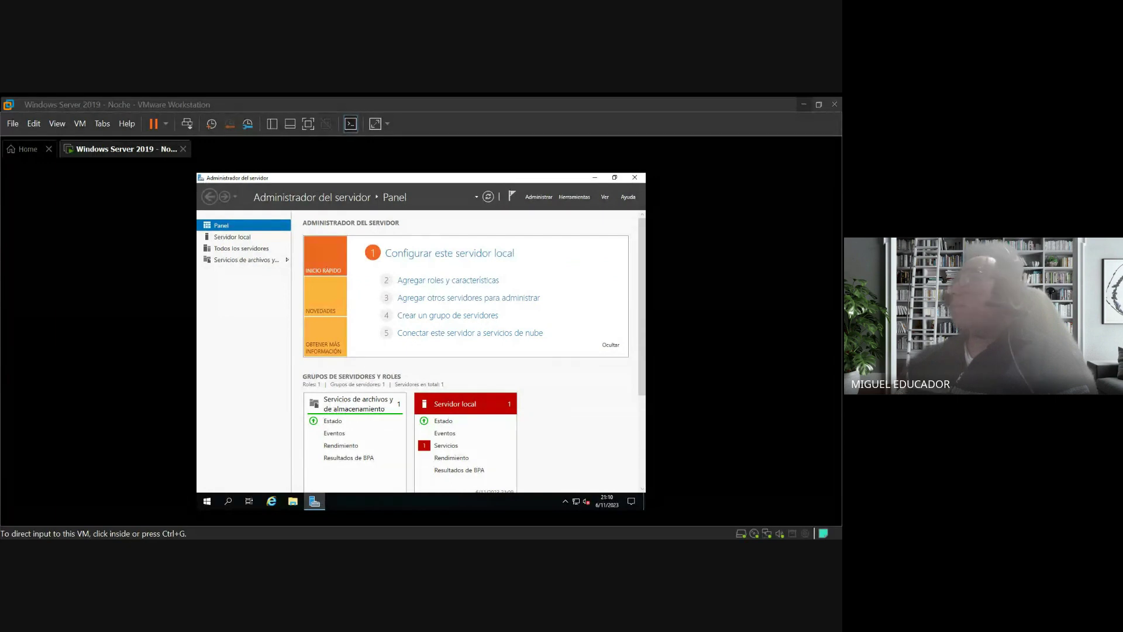
{"action": "left_click", "coordinate": [363, 413]}
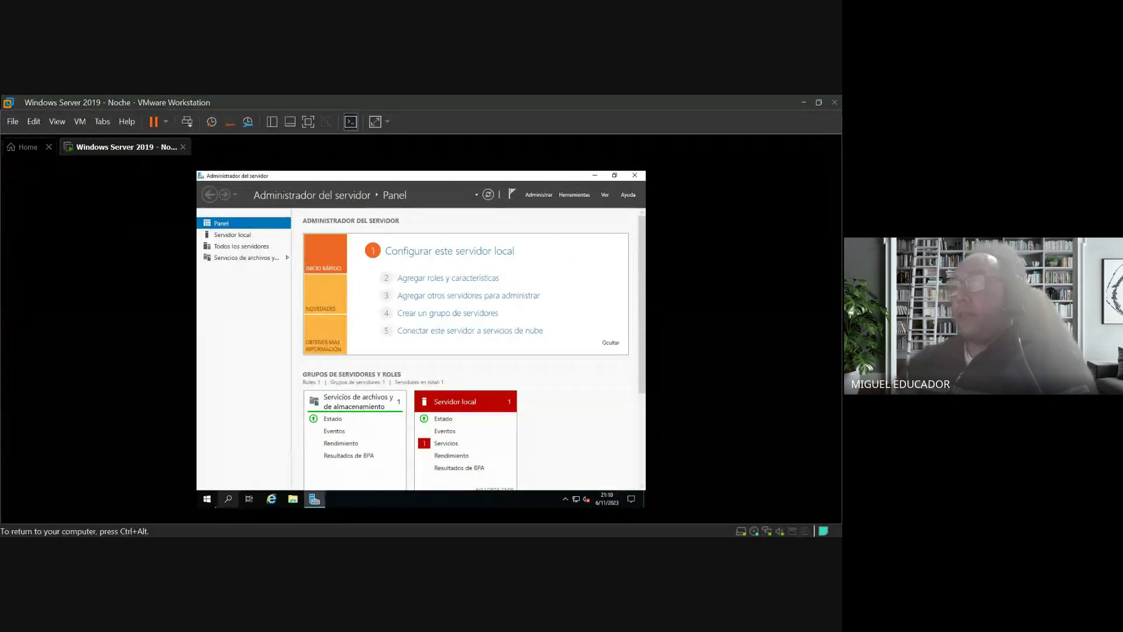
{"action": "left_click", "coordinate": [206, 501]}
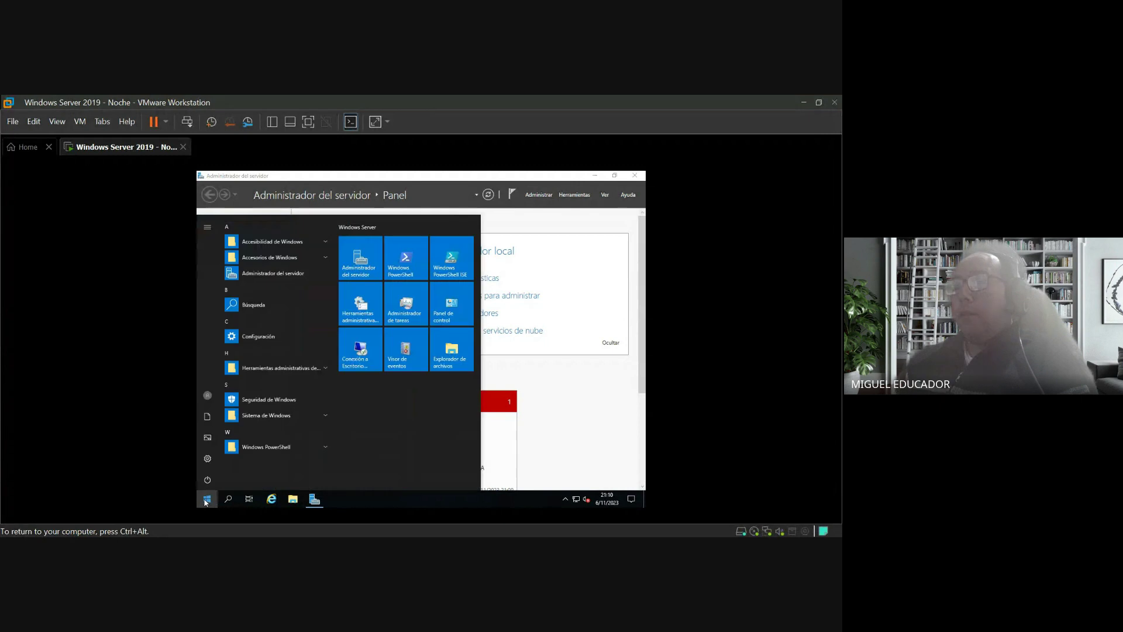
{"action": "left_click", "coordinate": [209, 398]}
{"action": "left_click", "coordinate": [236, 380]}
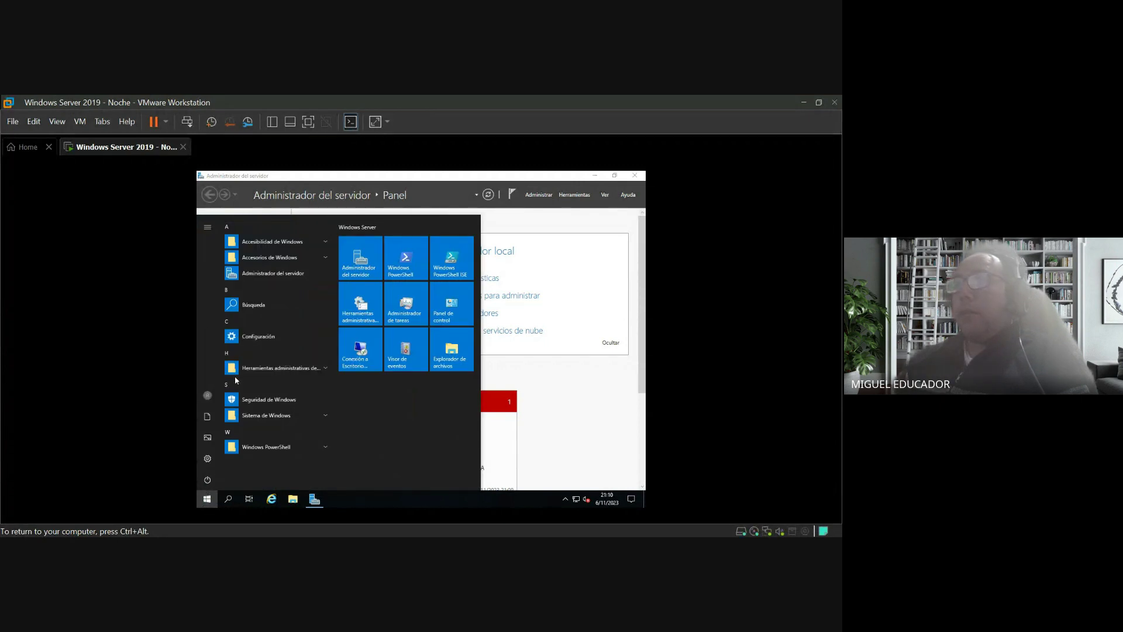